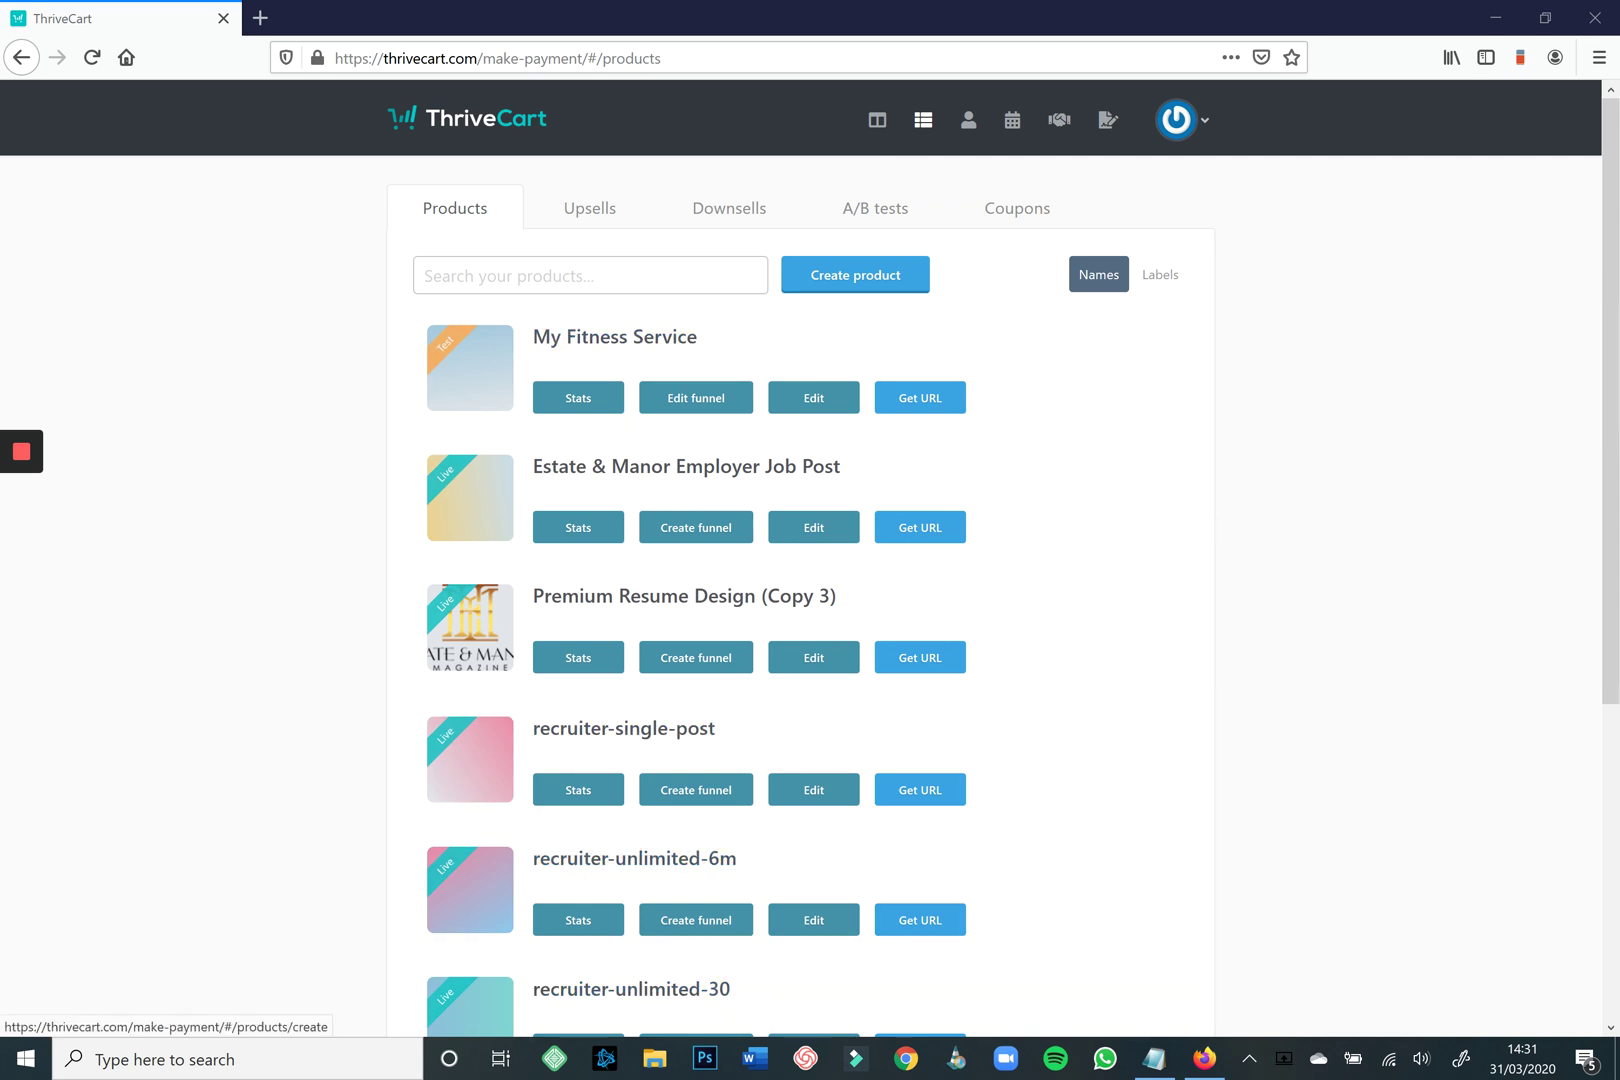
Create a new product with Digital chosen as its type.
{"action": "left_click", "coordinate": [855, 274]}
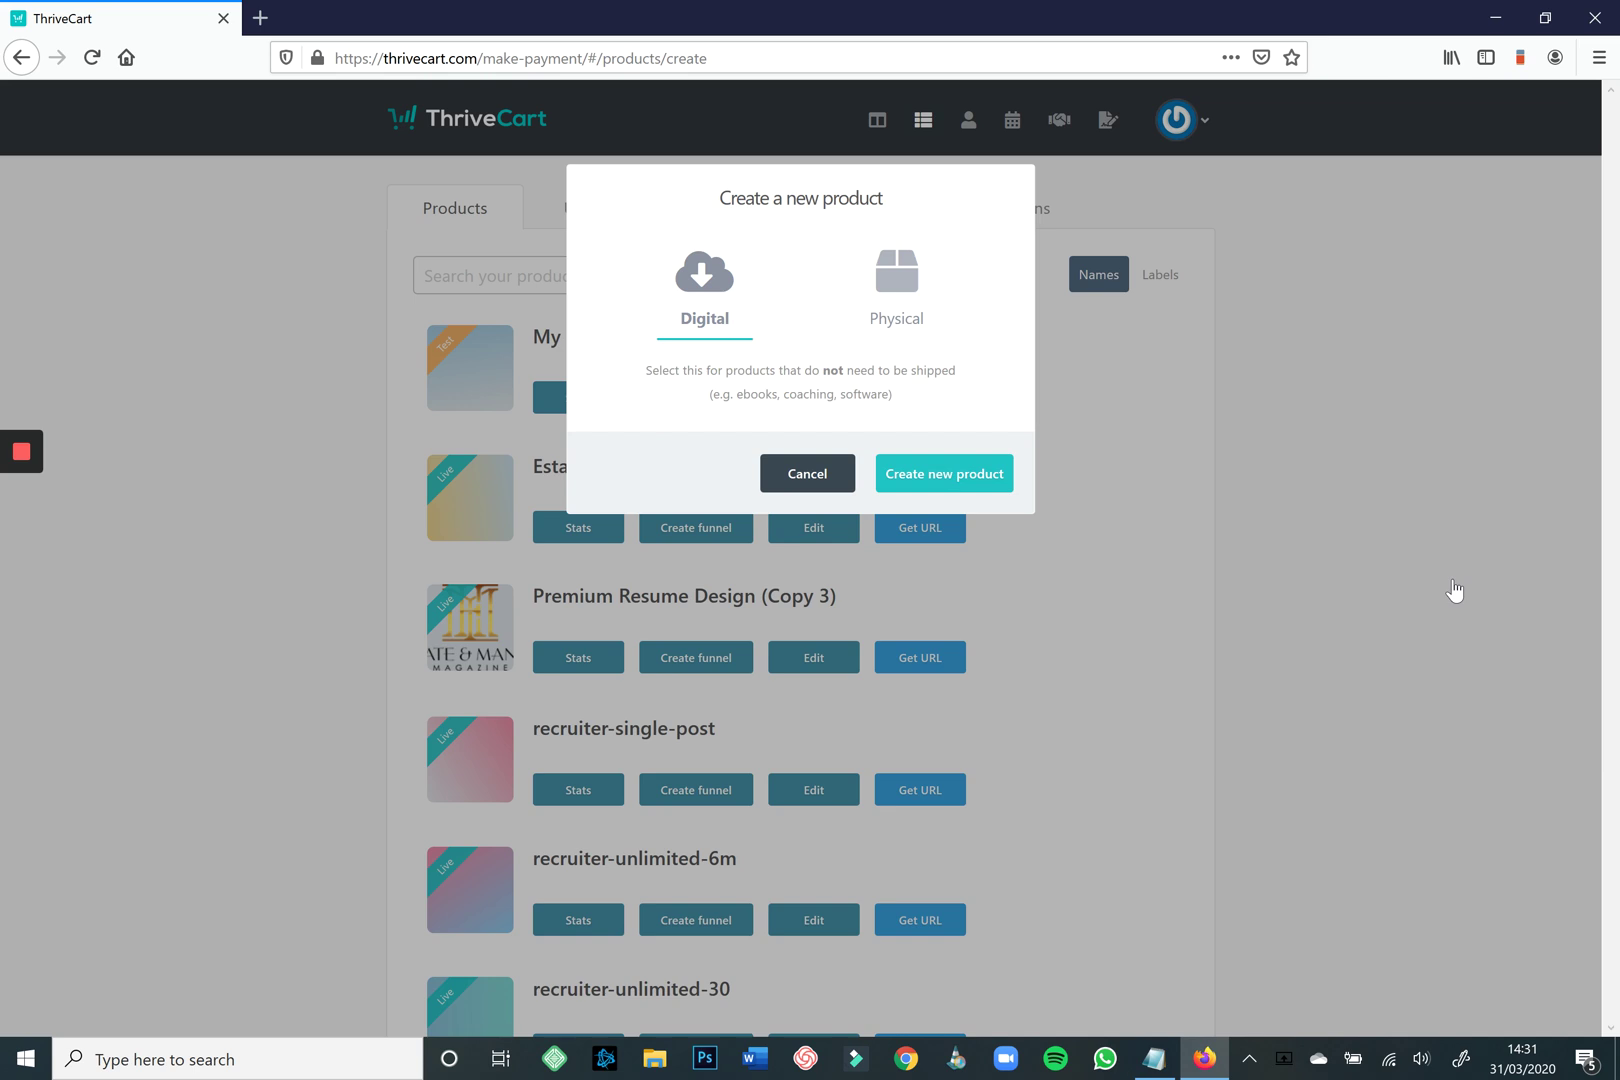
{"action": "left_click", "coordinate": [896, 285]}
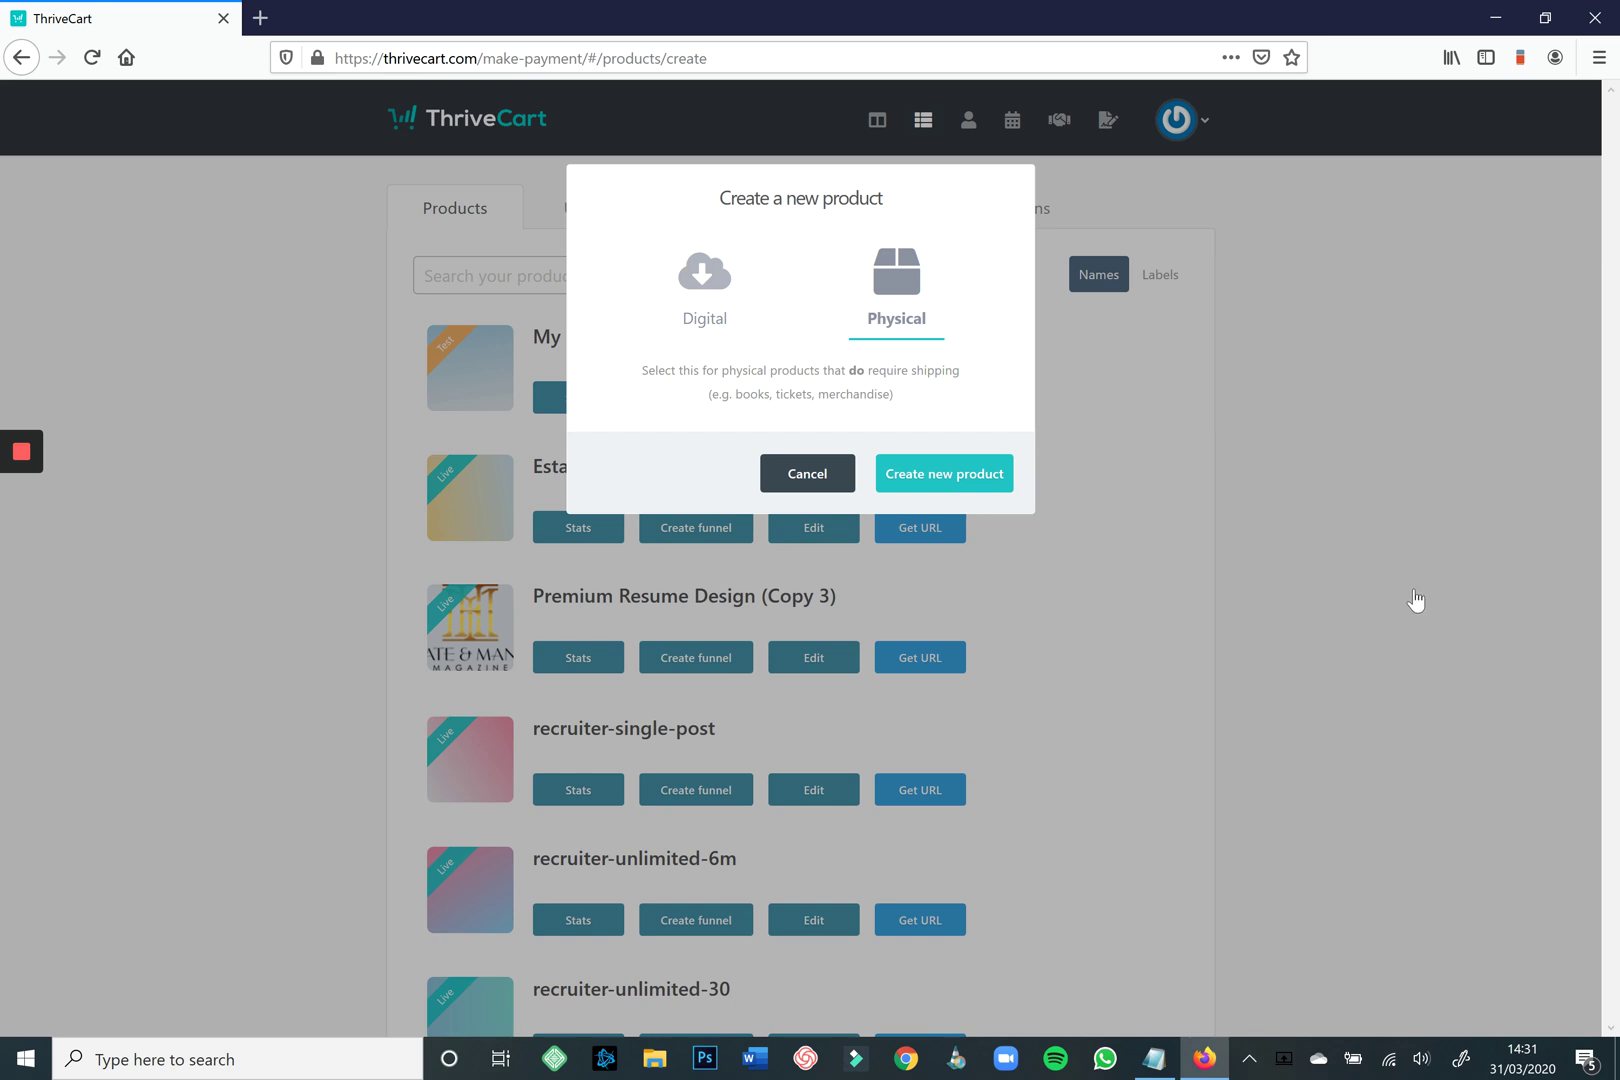
{"action": "key", "text": "Left"}
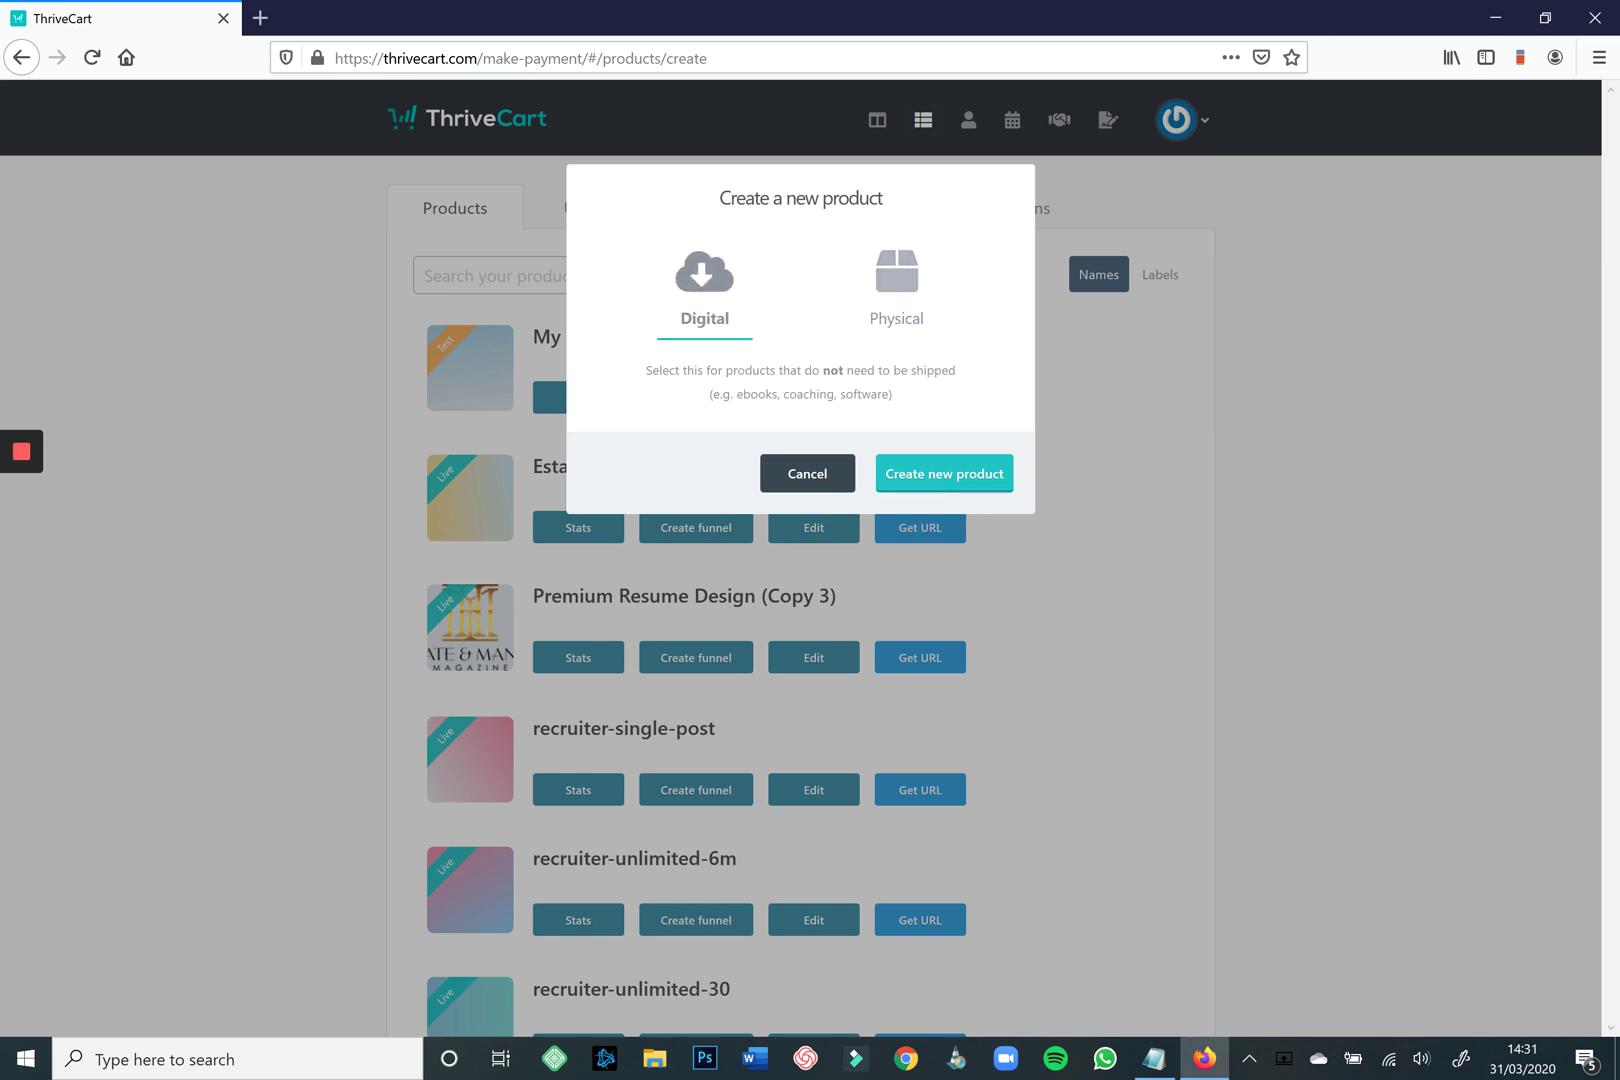
{"action": "key", "text": "Return"}
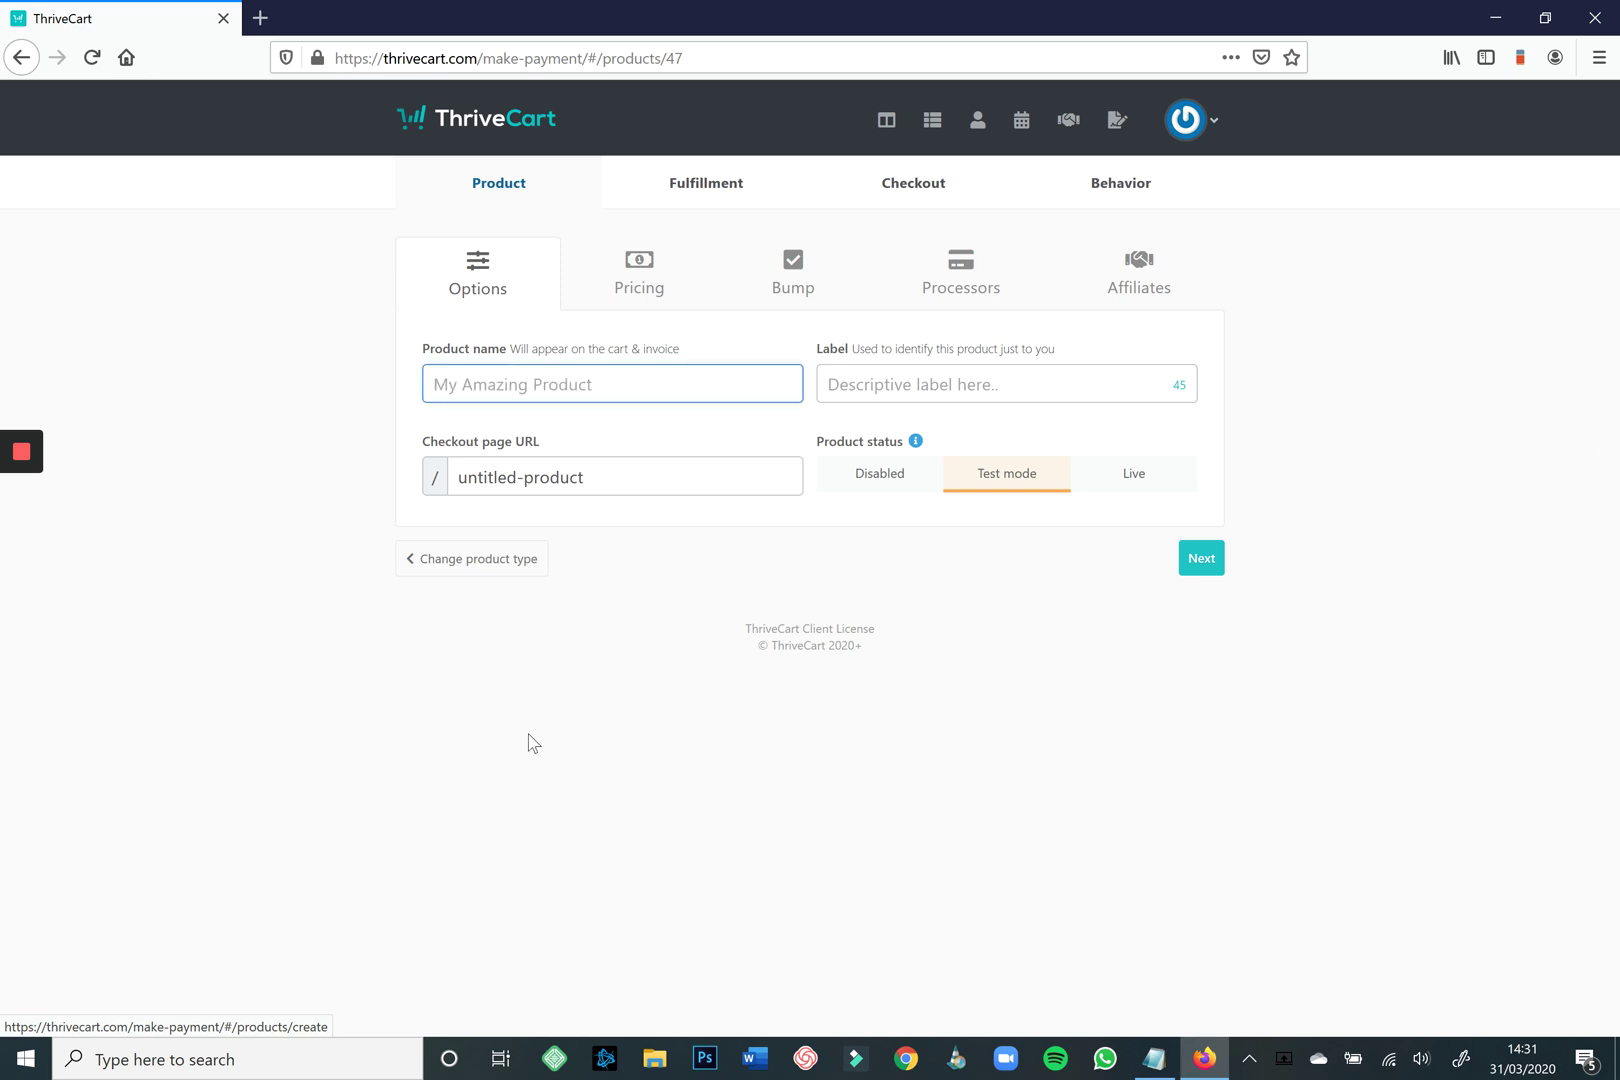
Name the product 'My amazing product'.
{"action": "type", "text": "My ama"}
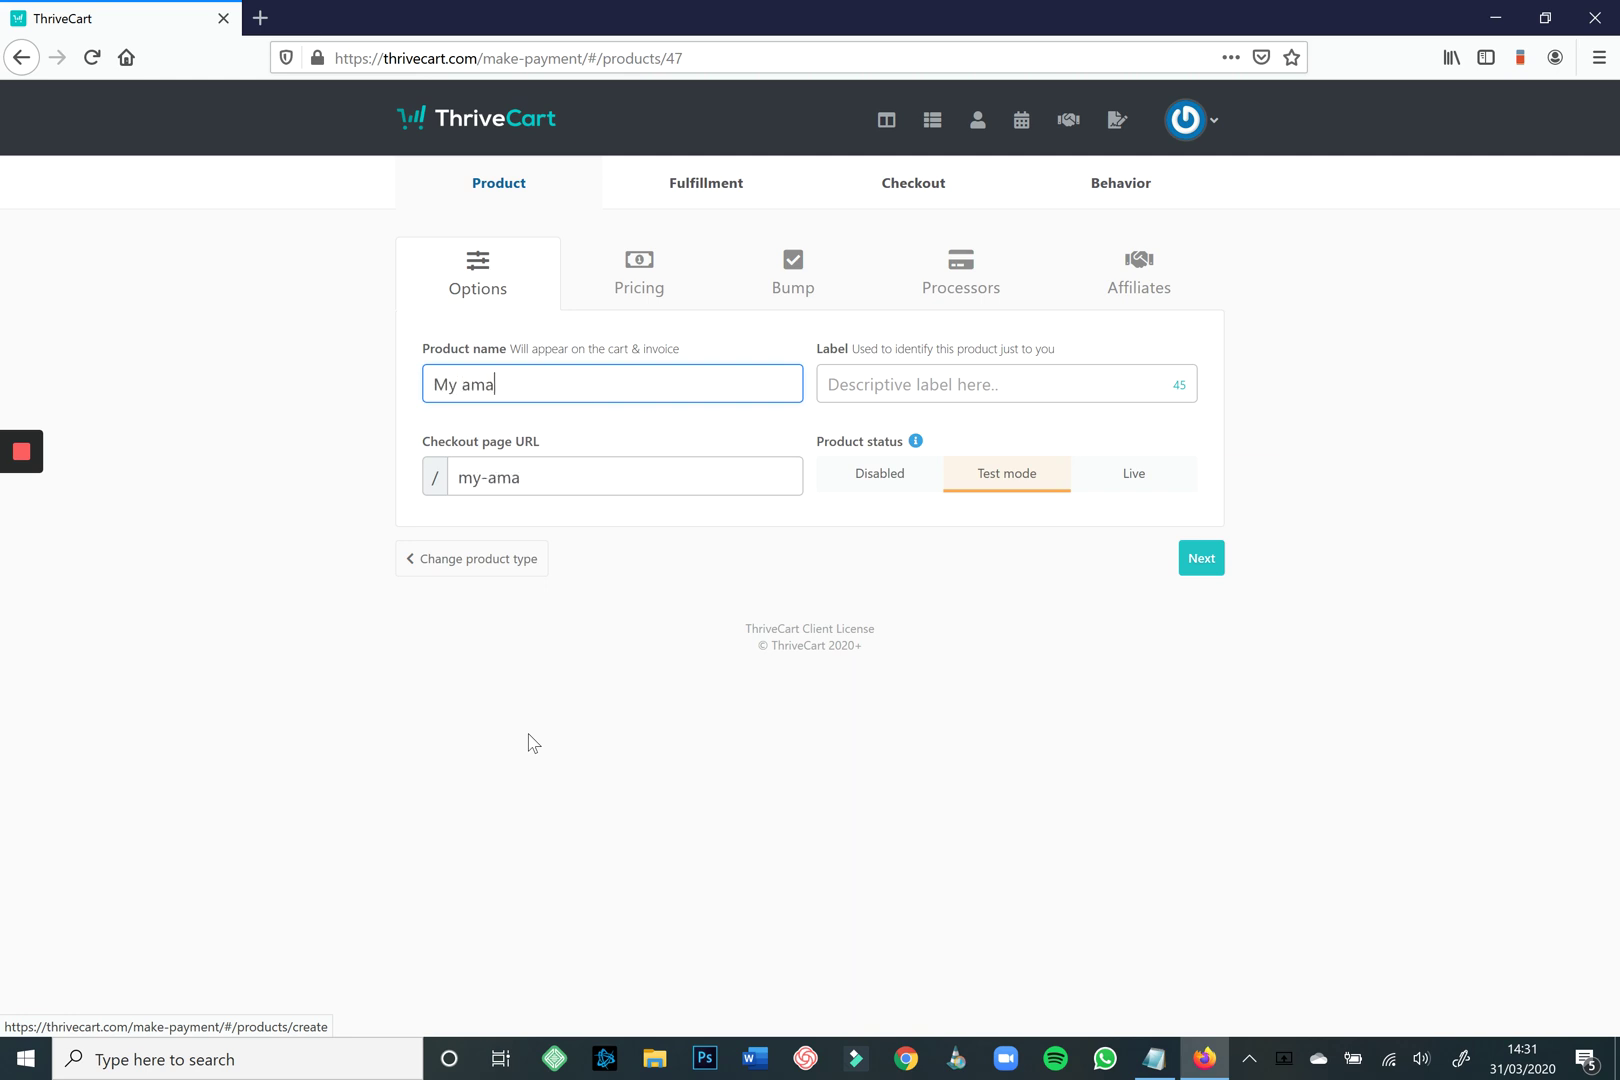
{"action": "type", "text": "zing product"}
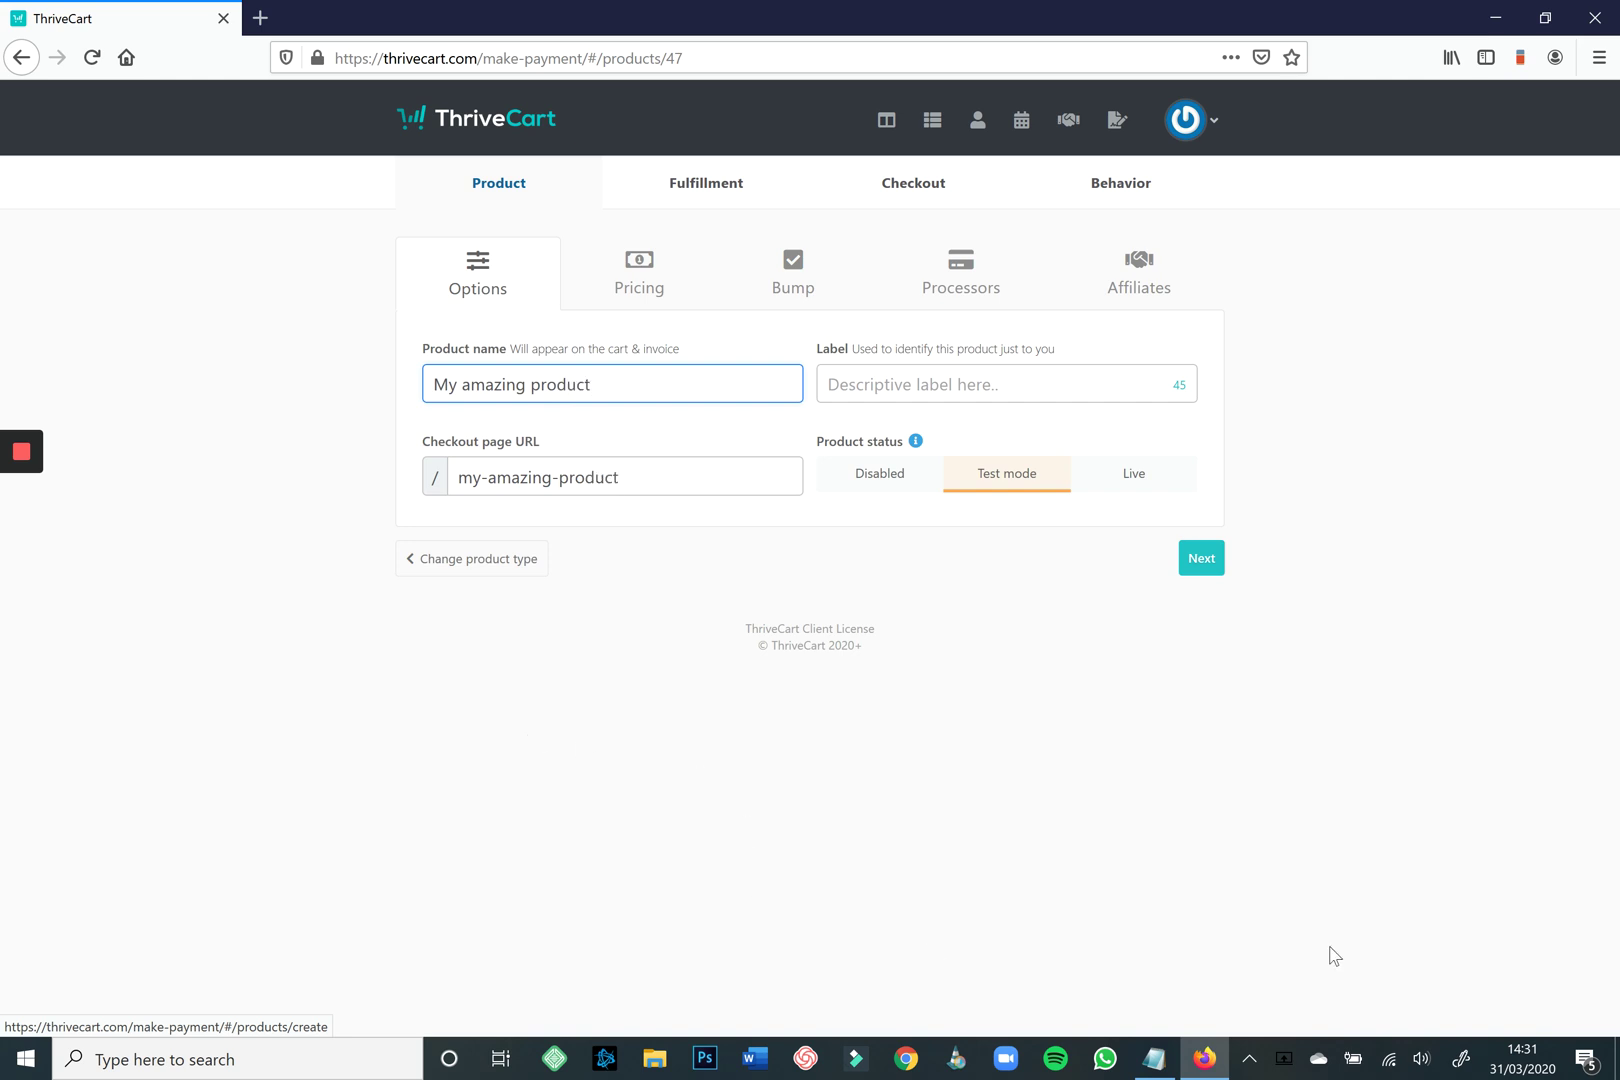
Leave the checkout URL unchanged, keep the product in Test mode, and continue to pricing.
{"action": "key", "text": "Tab"}
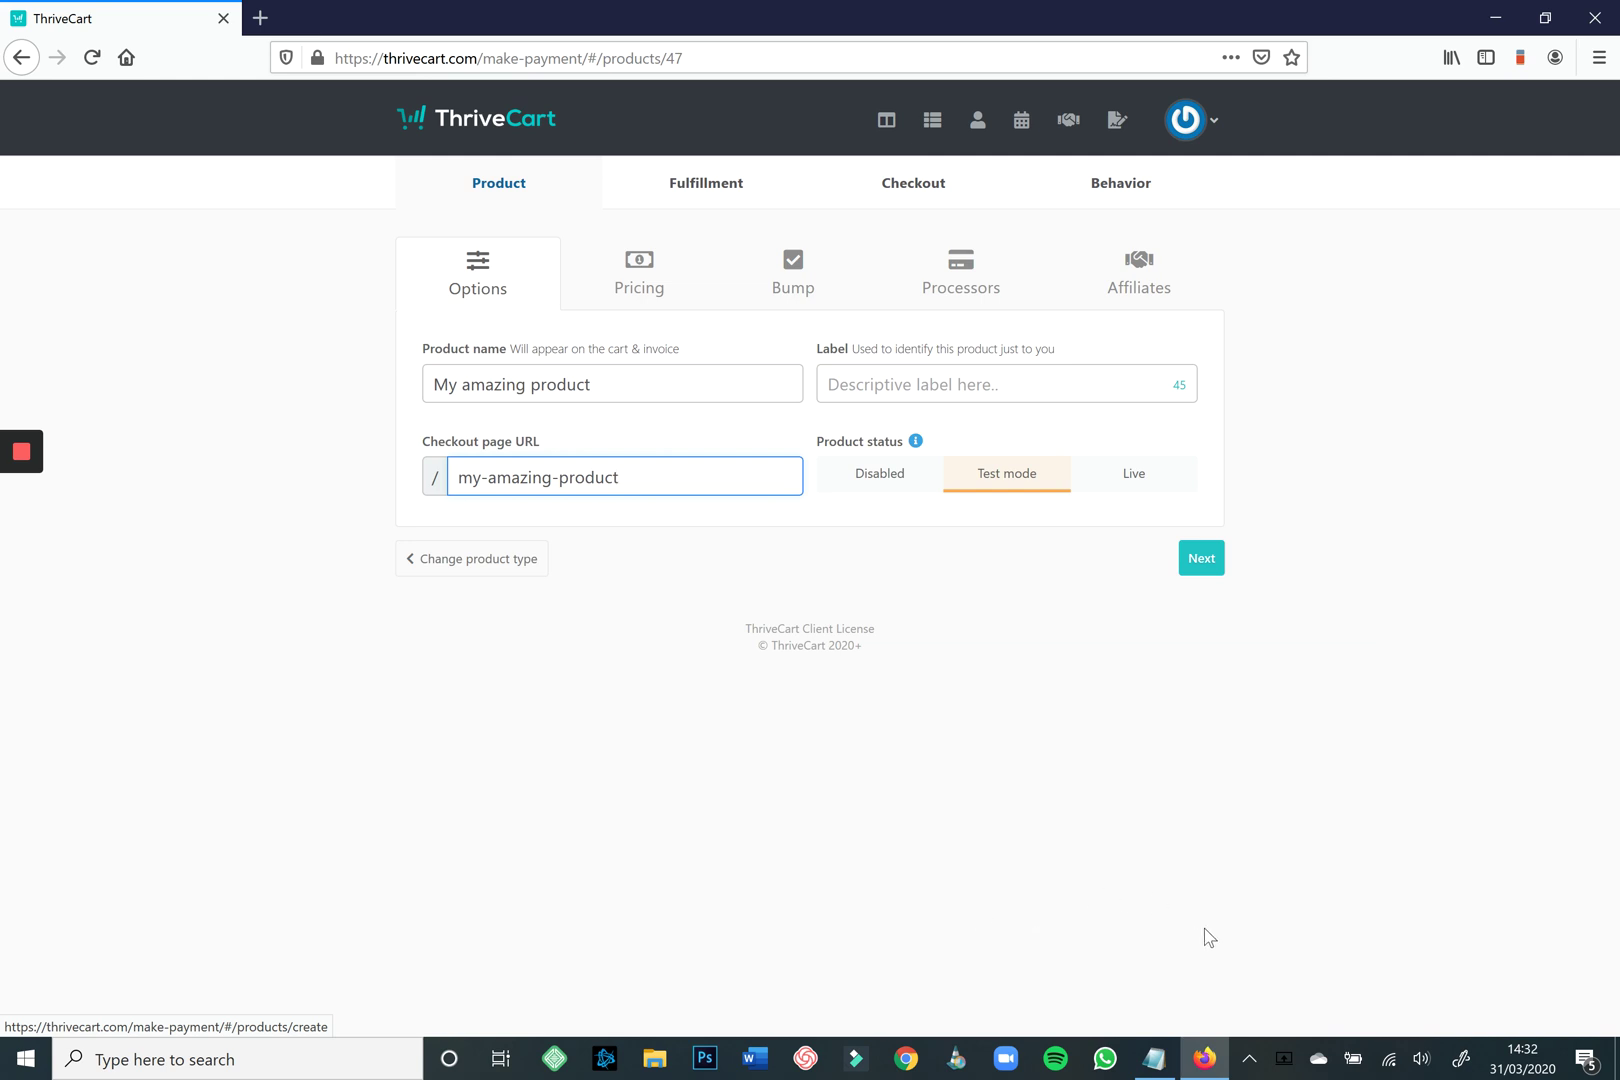
{"action": "key", "text": "shift+Left"}
{"action": "key", "text": "shift+Left"}
{"action": "key", "text": "shift+Left"}
{"action": "key", "text": "shift+Left"}
{"action": "key", "text": "shift+Left"}
{"action": "key", "text": "shift+Left"}
{"action": "key", "text": "shift+Left"}
{"action": "key", "text": "shift+Left"}
{"action": "key", "text": "shift+Left"}
{"action": "key", "text": "shift+Left"}
{"action": "key", "text": "shift+Left"}
{"action": "key", "text": "shift+Left"}
{"action": "key", "text": "shift+Left"}
{"action": "key", "text": "shift+Left"}
{"action": "key", "text": "shift+Left"}
{"action": "key", "text": "shift+Left"}
{"action": "key", "text": "shift+Left"}
{"action": "key", "text": "shift+Left"}
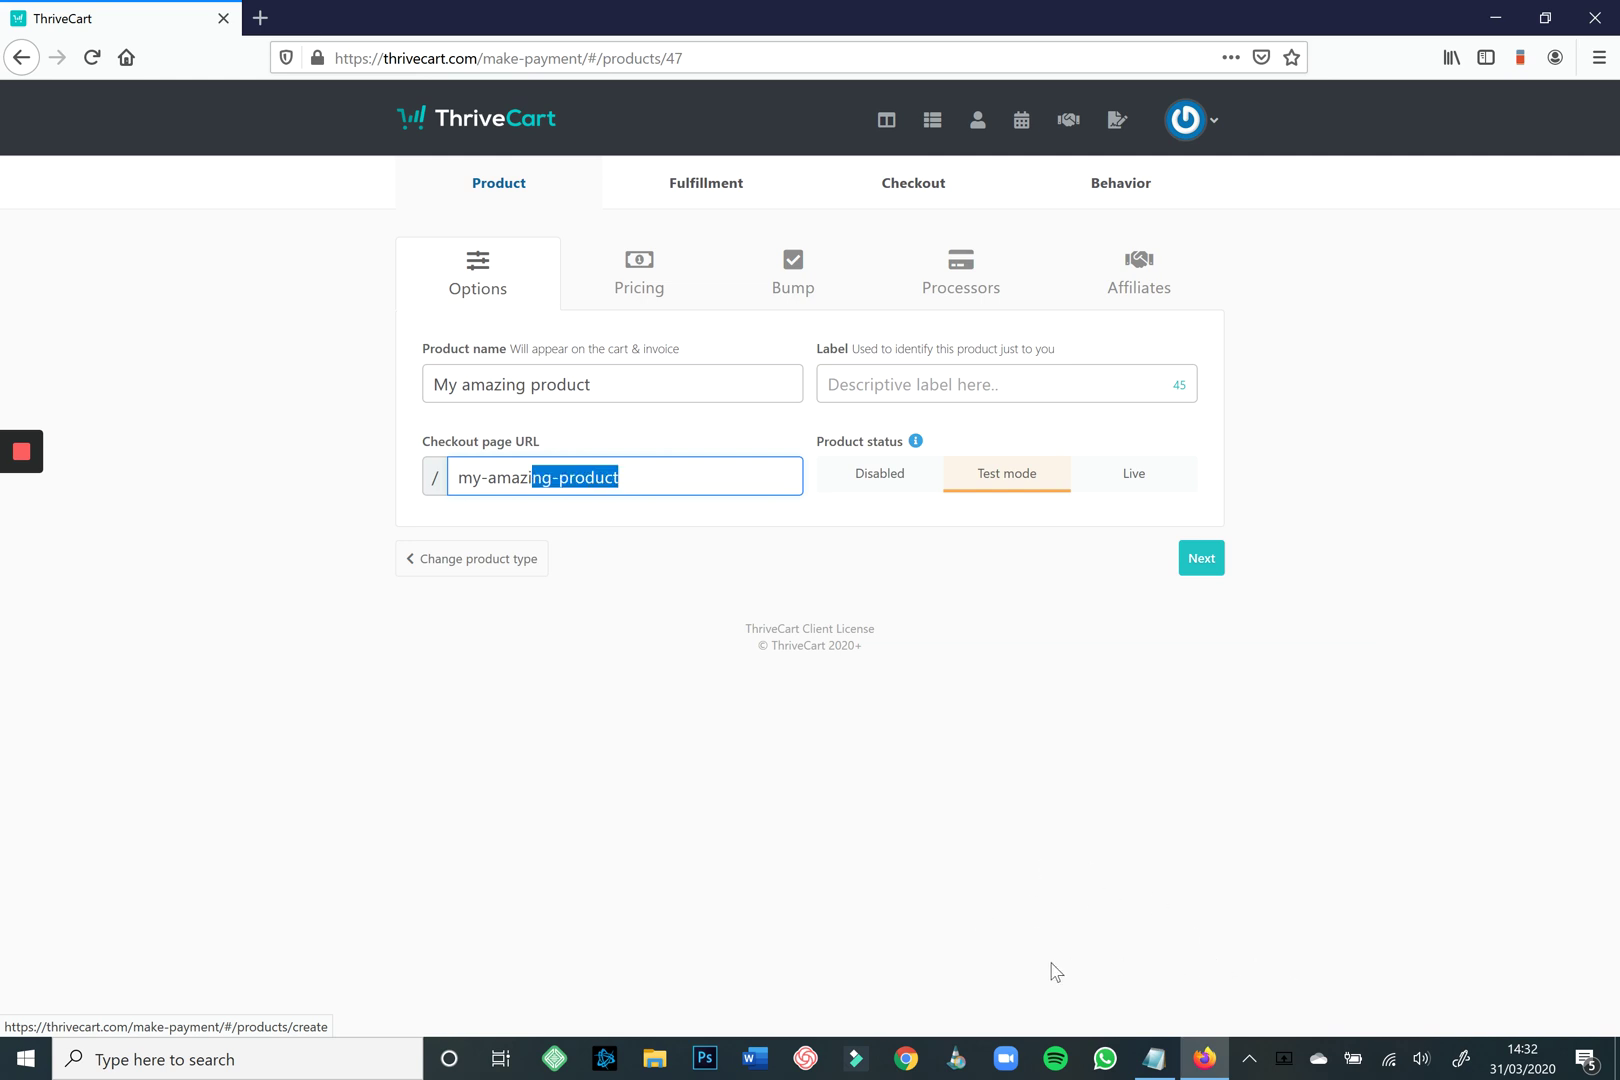
{"action": "left_click", "coordinate": [1394, 998]}
{"action": "left_click", "coordinate": [1133, 473]}
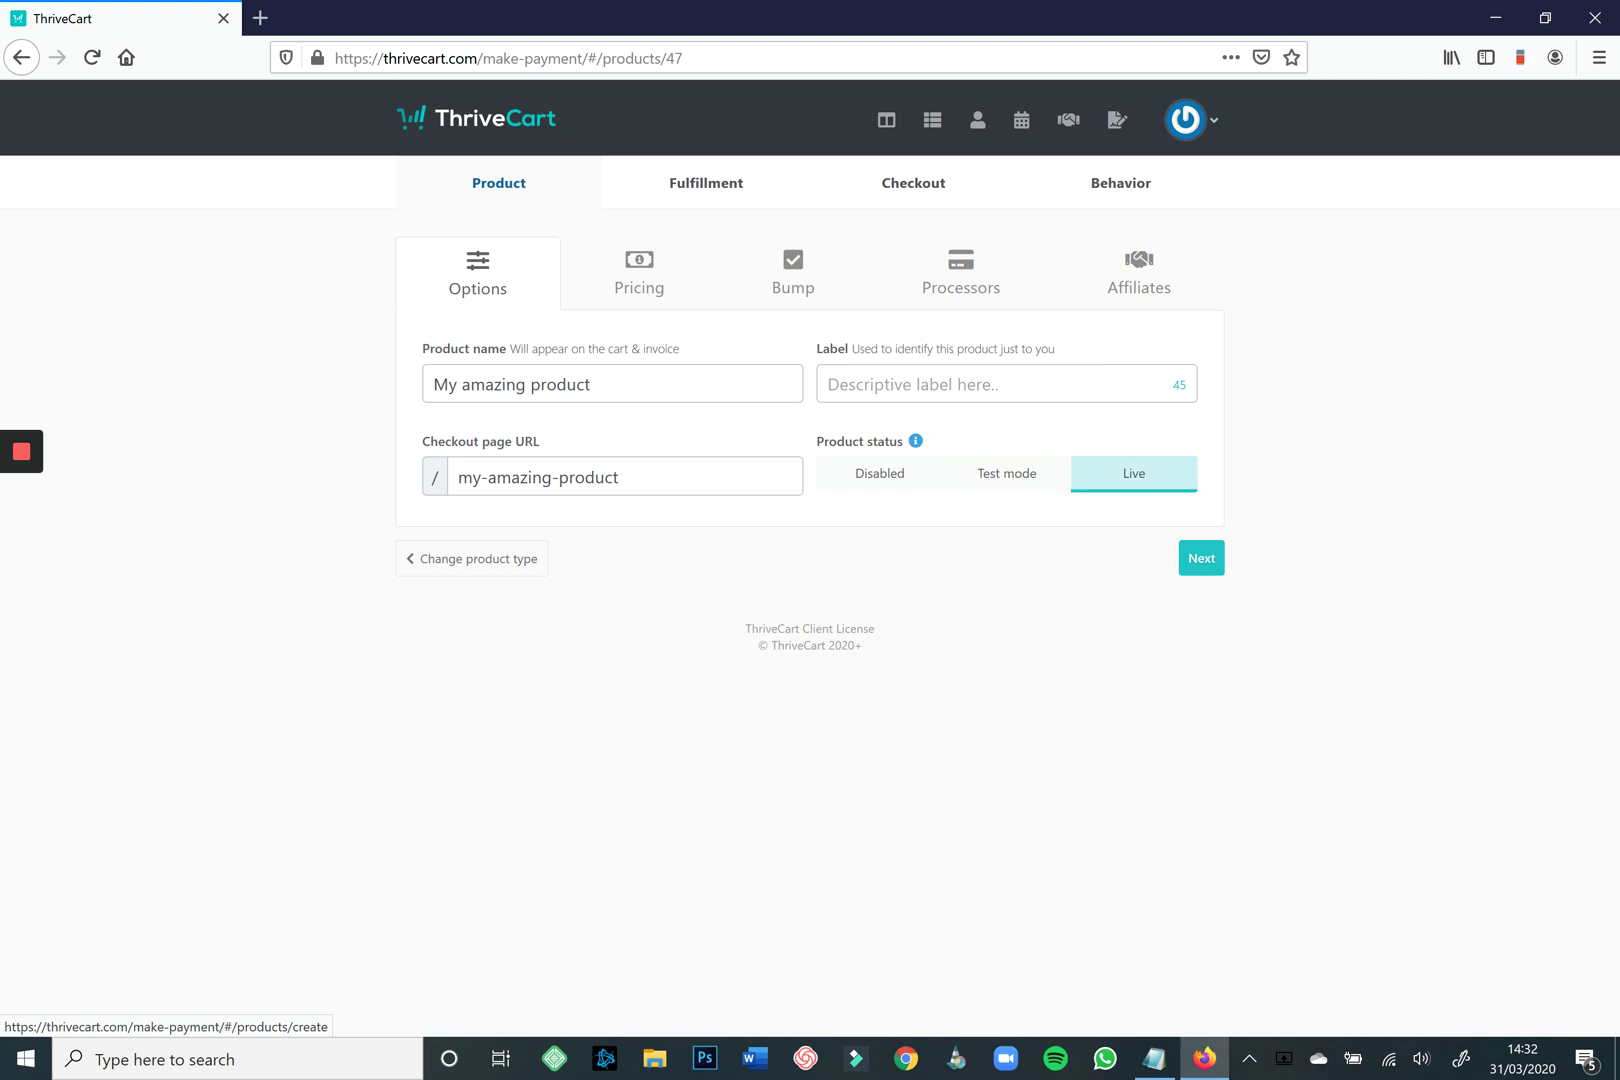
{"action": "left_click", "coordinate": [1006, 473]}
{"action": "left_click", "coordinate": [1133, 473]}
{"action": "left_click", "coordinate": [1006, 473]}
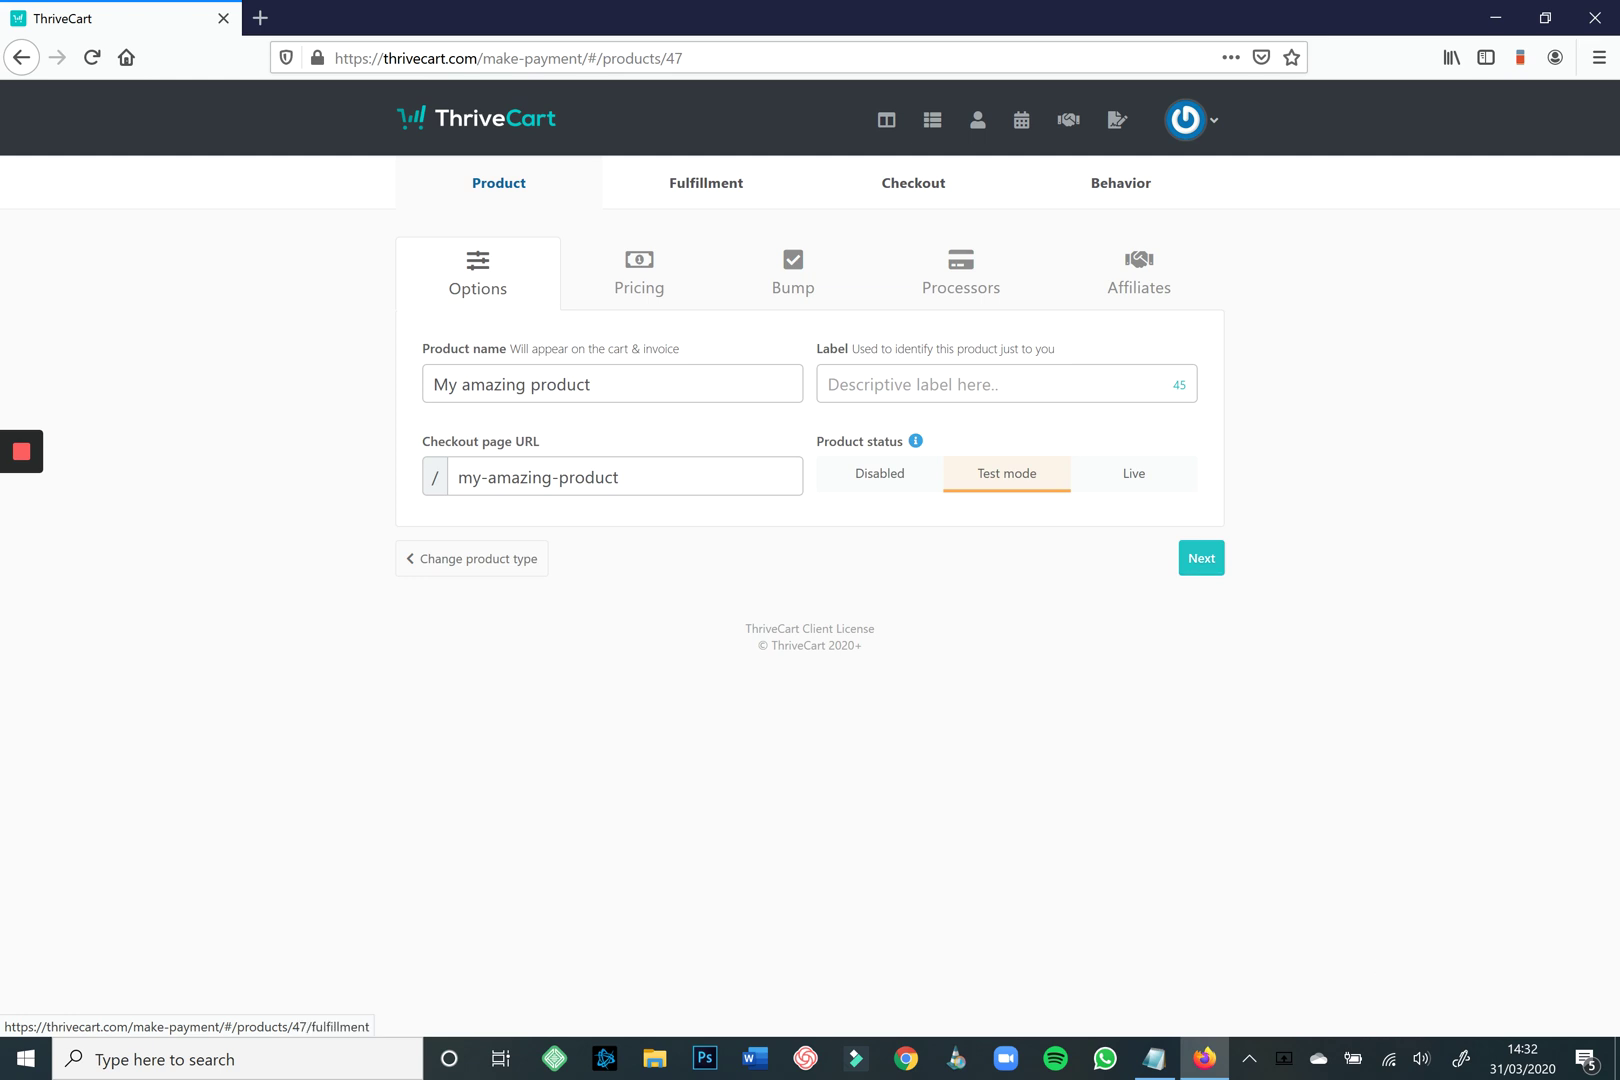
{"action": "left_click", "coordinate": [1201, 558]}
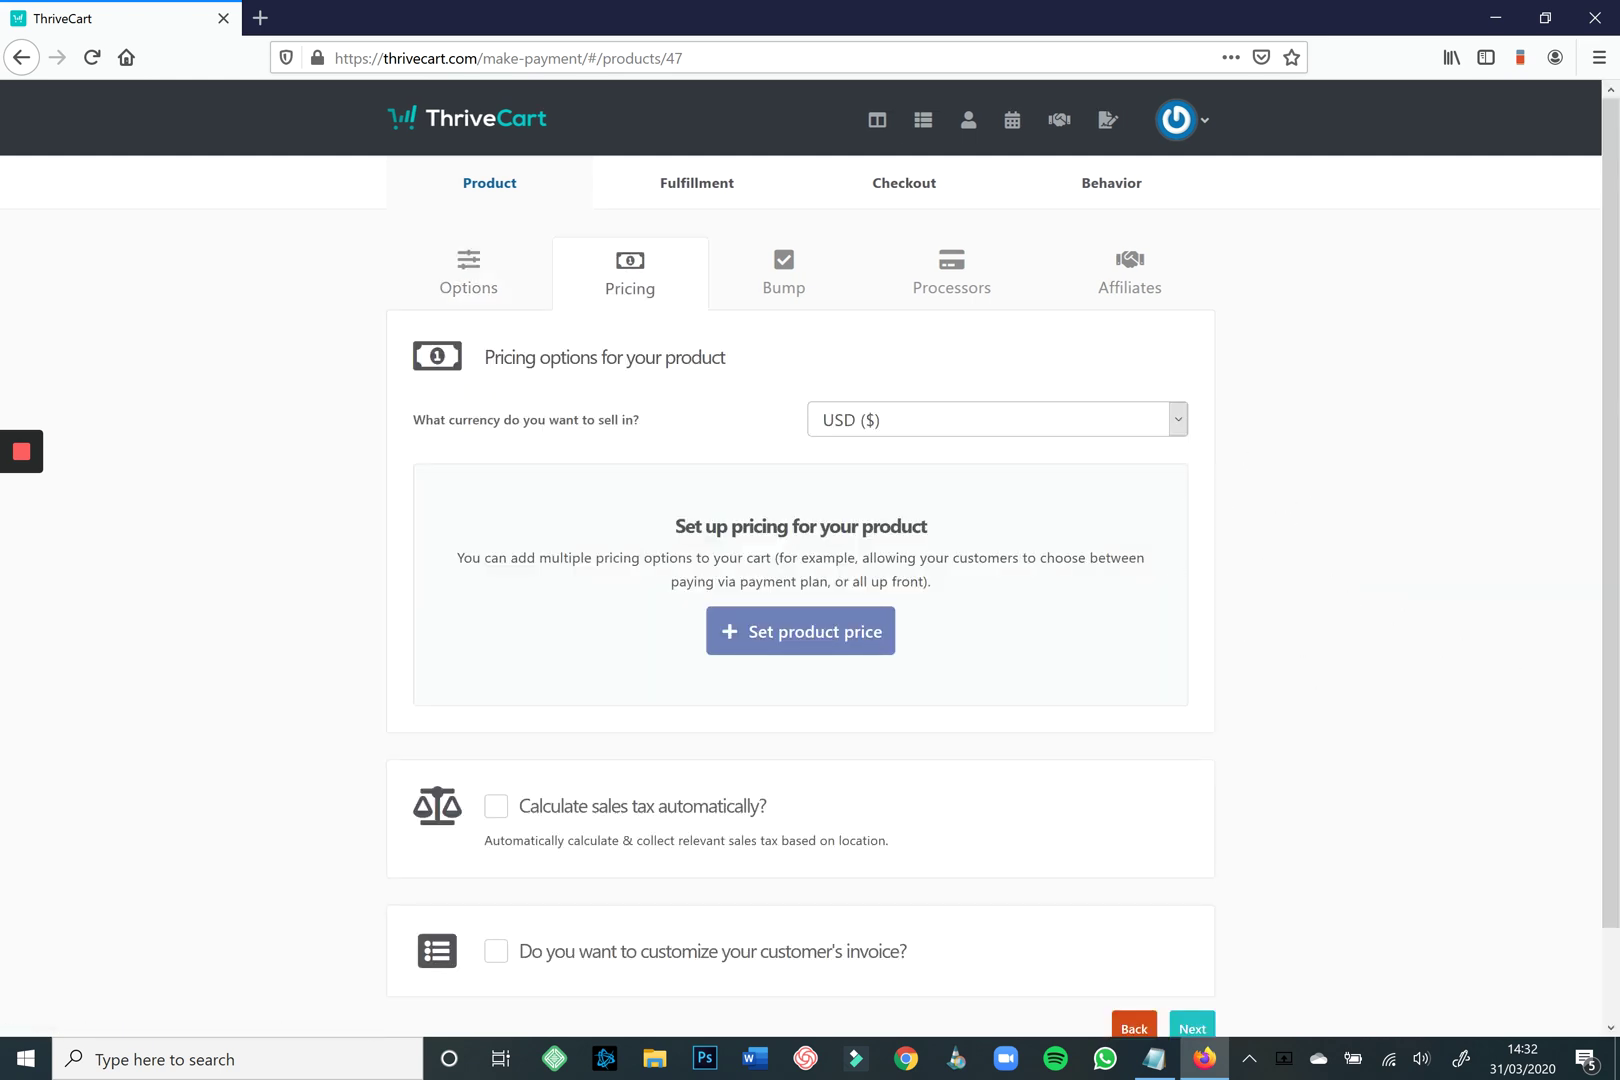
Choose GBP (£) from the currency list as the selling currency.
{"action": "left_click", "coordinate": [997, 419]}
{"action": "key", "text": "Down"}
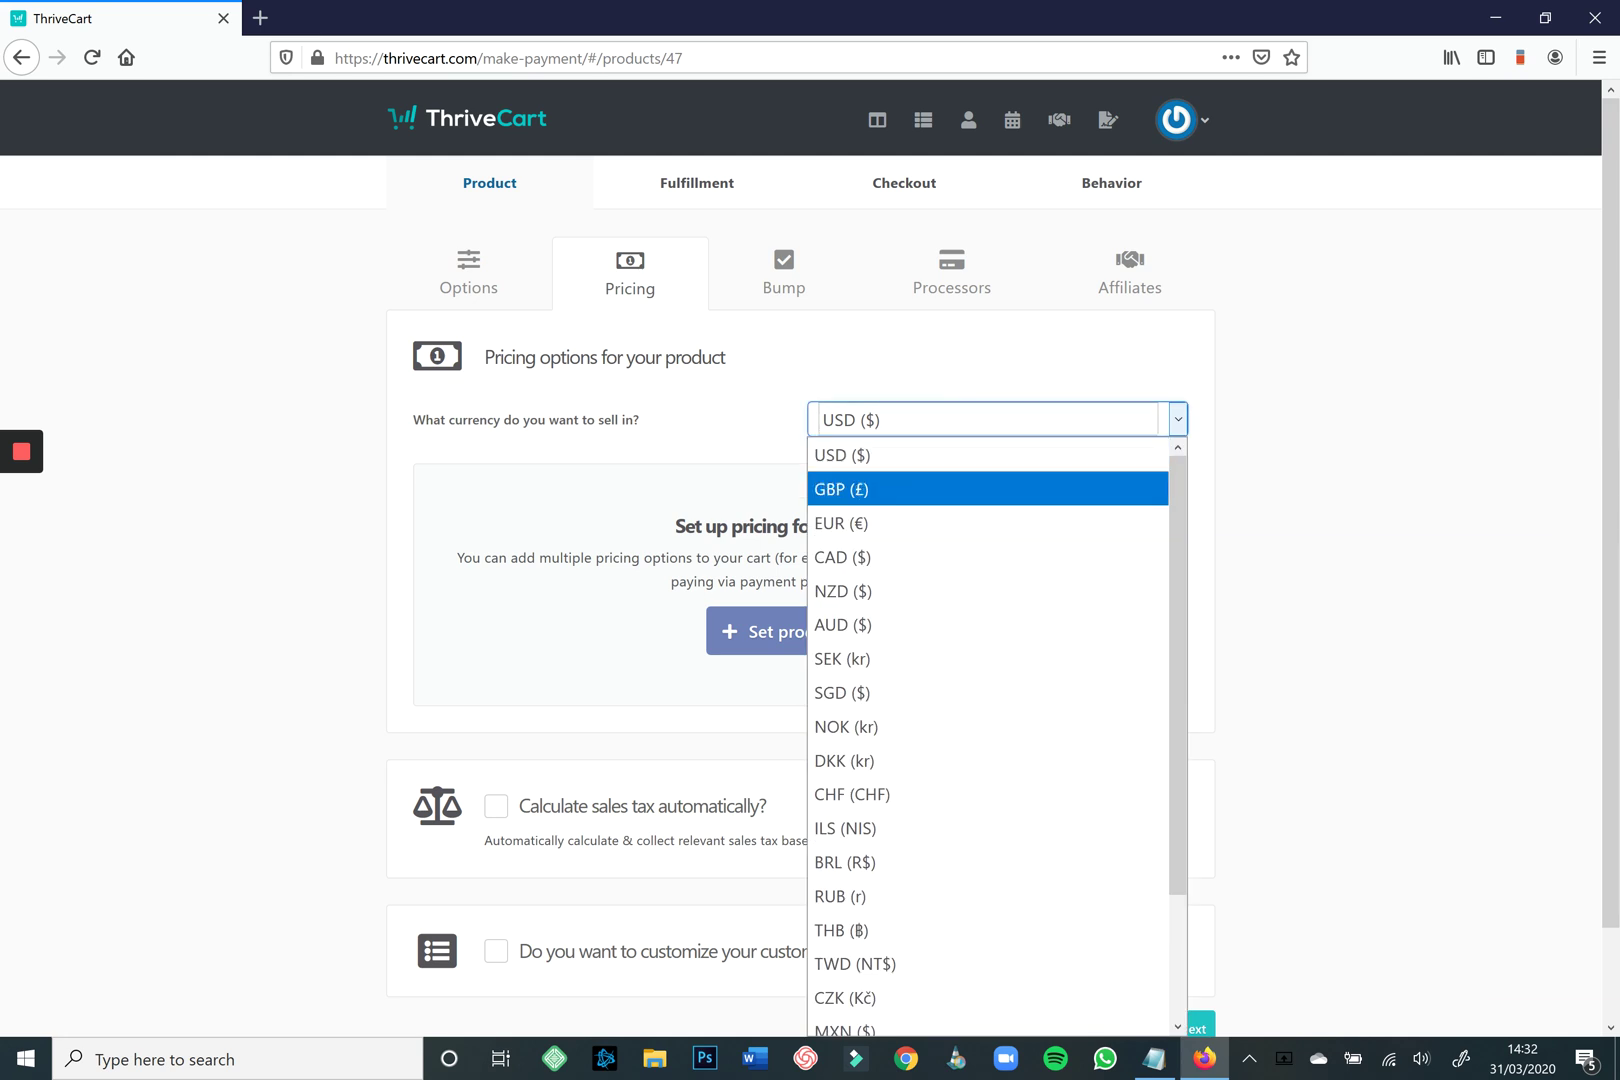
{"action": "key", "text": "Return"}
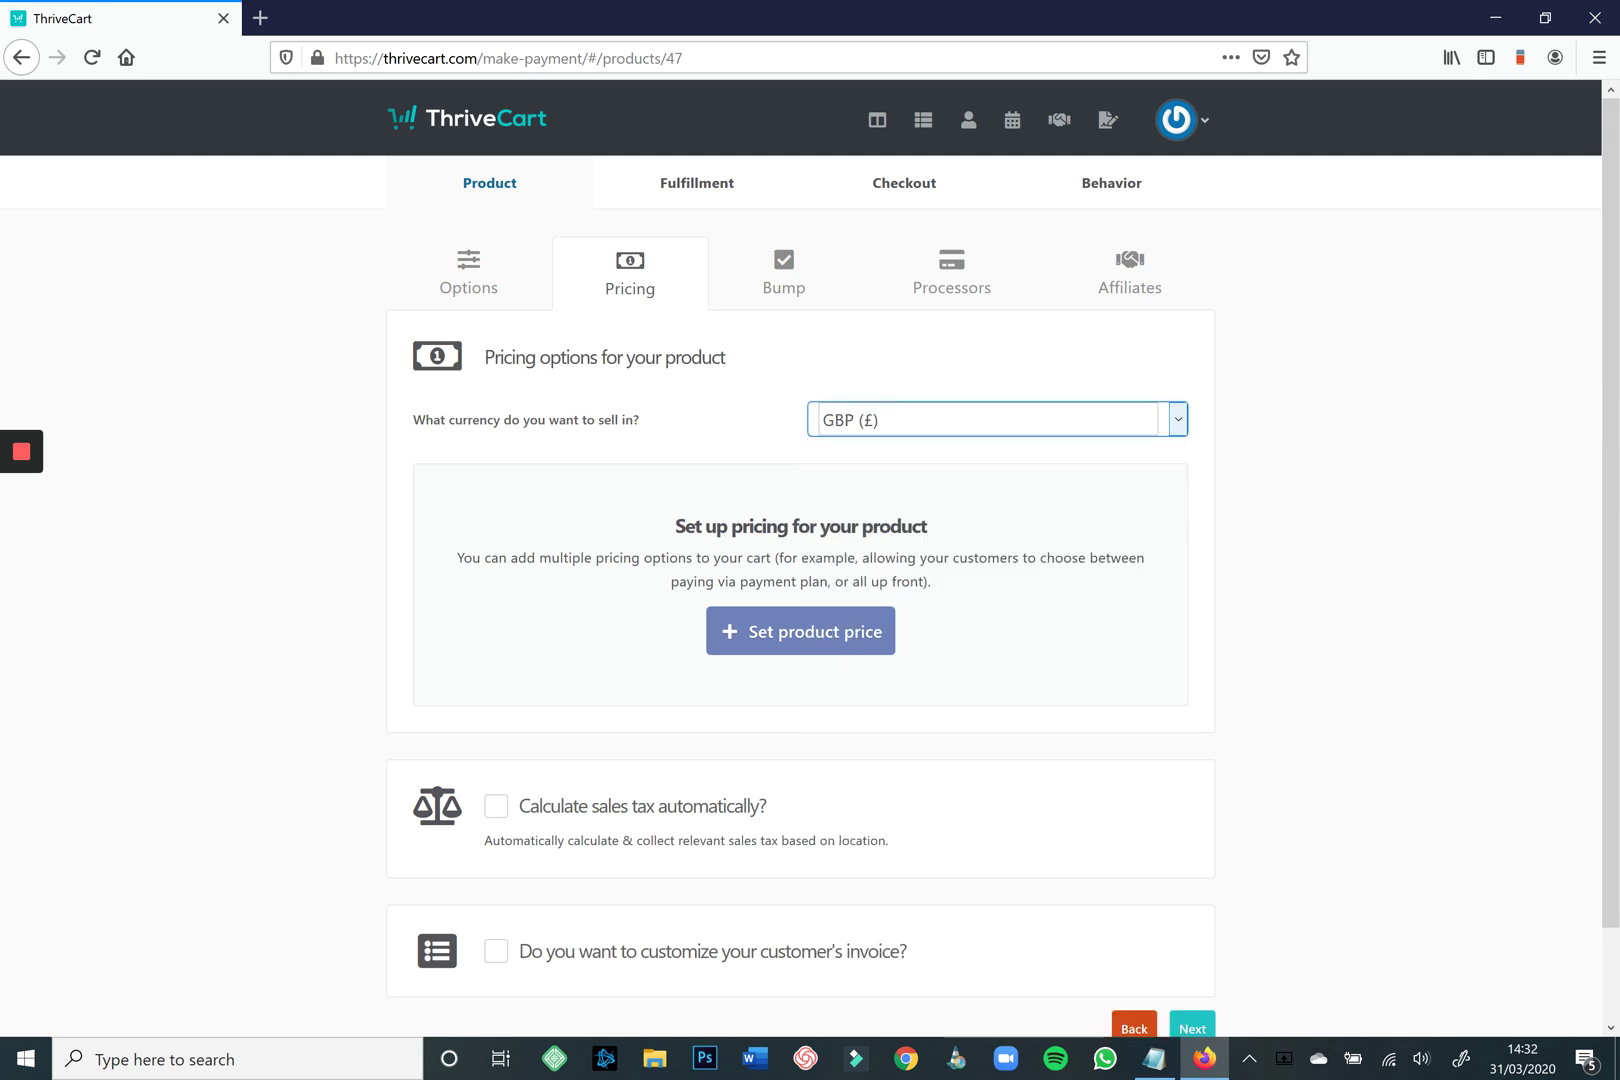
{"action": "key", "text": "alt+Down"}
{"action": "key", "text": "Up"}
{"action": "key", "text": "Down"}
{"action": "key", "text": "Down"}
{"action": "key", "text": "Down"}
{"action": "key", "text": "Down"}
{"action": "key", "text": "Down"}
{"action": "key", "text": "Down"}
{"action": "key", "text": "Down"}
{"action": "key", "text": "Down"}
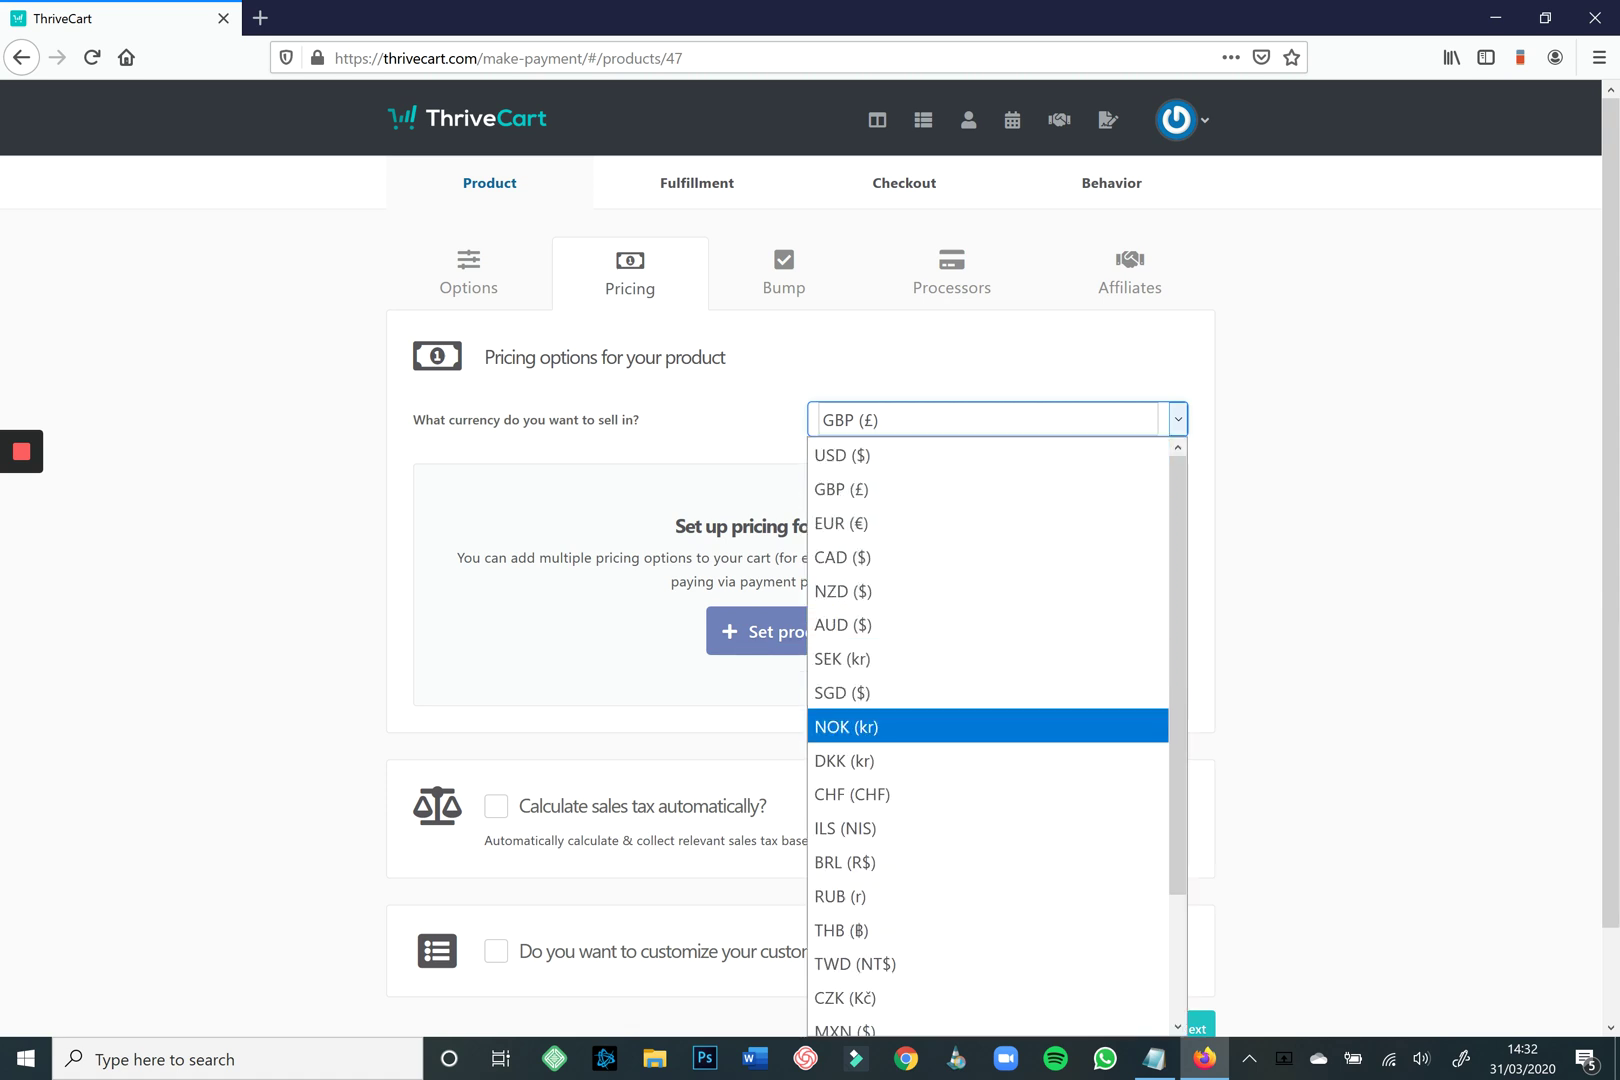
{"action": "key", "text": "Down"}
{"action": "key", "text": "Down"}
{"action": "key", "text": "Down"}
{"action": "key", "text": "Down"}
{"action": "key", "text": "Down"}
{"action": "key", "text": "Down"}
{"action": "key", "text": "Down"}
{"action": "key", "text": "Down"}
{"action": "key", "text": "Down"}
{"action": "key", "text": "Down"}
{"action": "key", "text": "Up"}
{"action": "key", "text": "Up"}
{"action": "key", "text": "Up"}
{"action": "key", "text": "Up"}
{"action": "key", "text": "Up"}
{"action": "key", "text": "Up"}
{"action": "key", "text": "Up"}
{"action": "key", "text": "Up"}
{"action": "key", "text": "Up"}
{"action": "key", "text": "Up"}
{"action": "key", "text": "Up"}
{"action": "key", "text": "Up"}
{"action": "key", "text": "Up"}
{"action": "key", "text": "Up"}
{"action": "key", "text": "Up"}
{"action": "key", "text": "Up"}
{"action": "key", "text": "Up"}
{"action": "key", "text": "Up"}
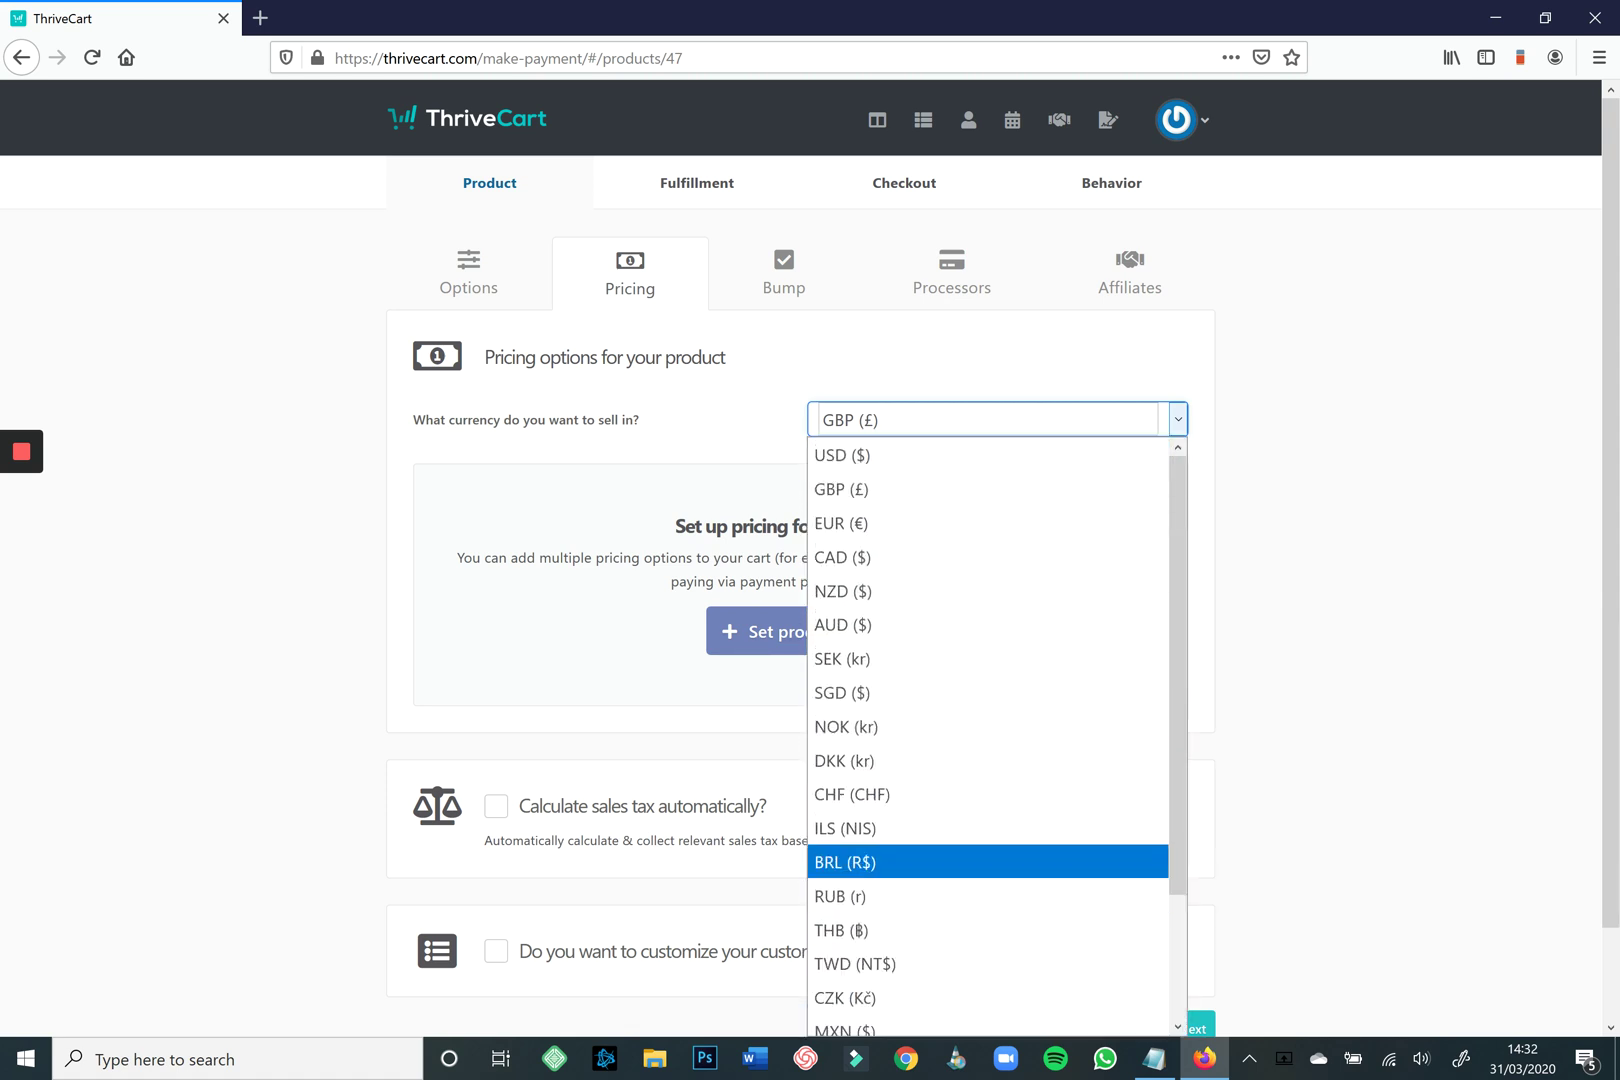
{"action": "key", "text": "Down"}
{"action": "key", "text": "Return"}
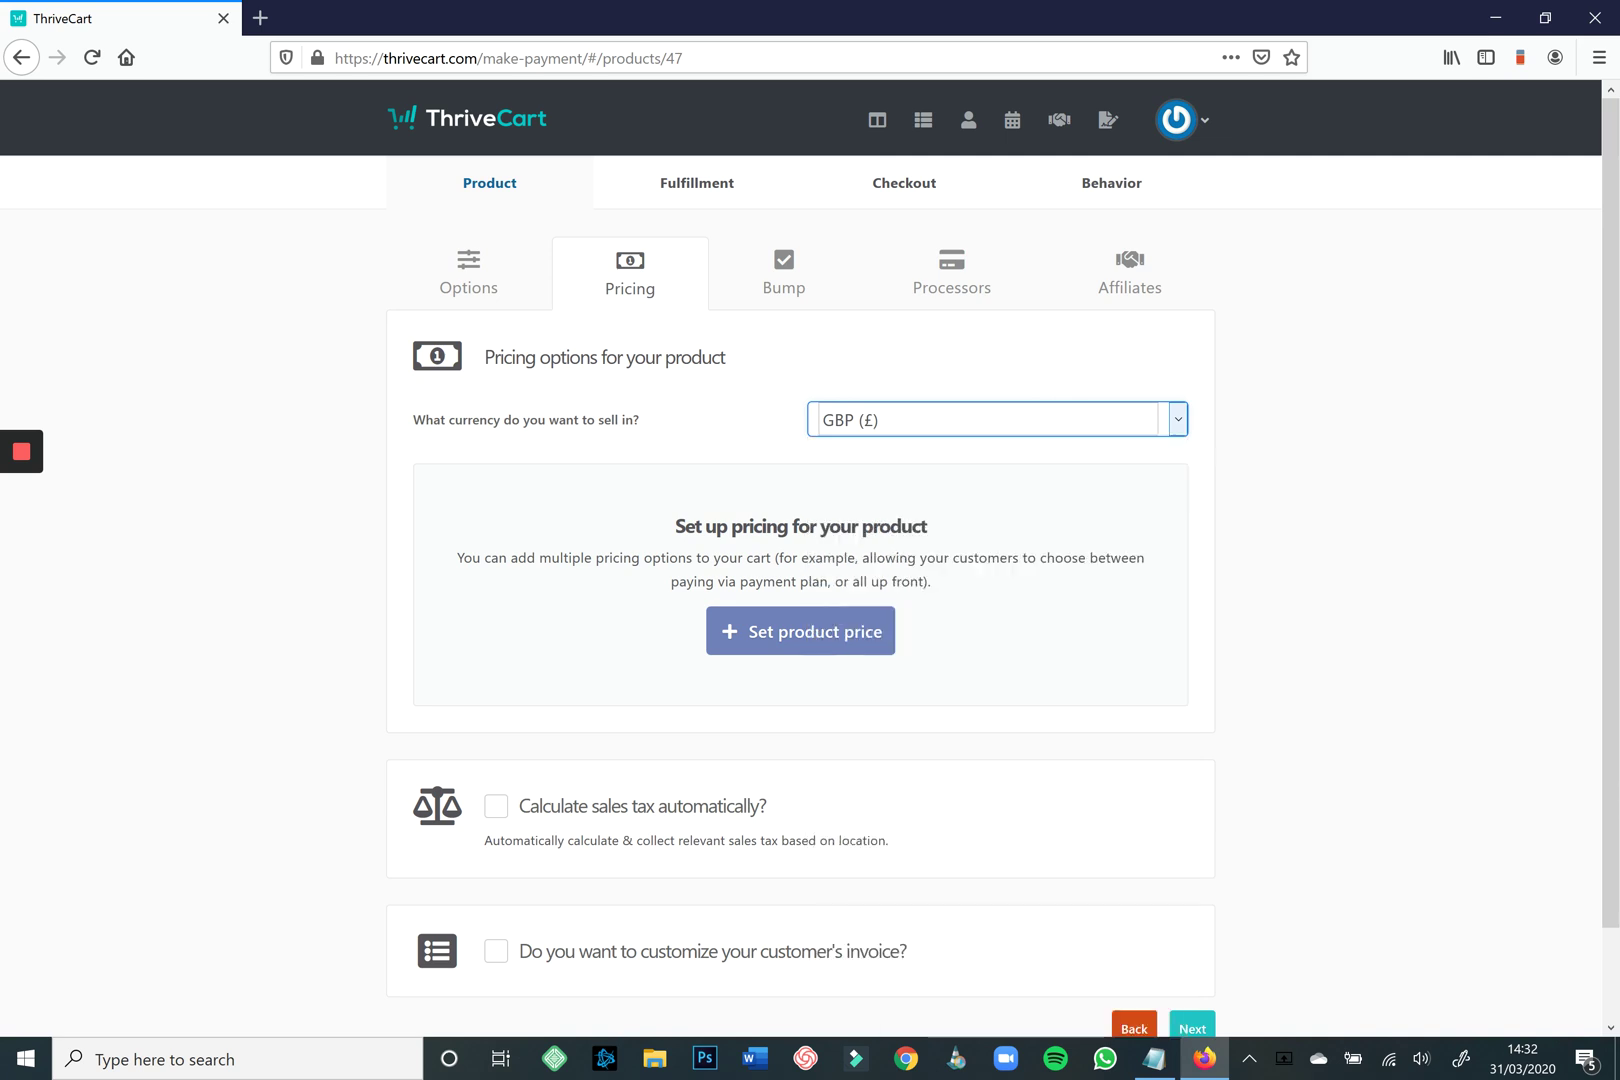
{"action": "key", "text": "Tab"}
Create a One-time fee pricing option priced at 197.00.
{"action": "key", "text": "Return"}
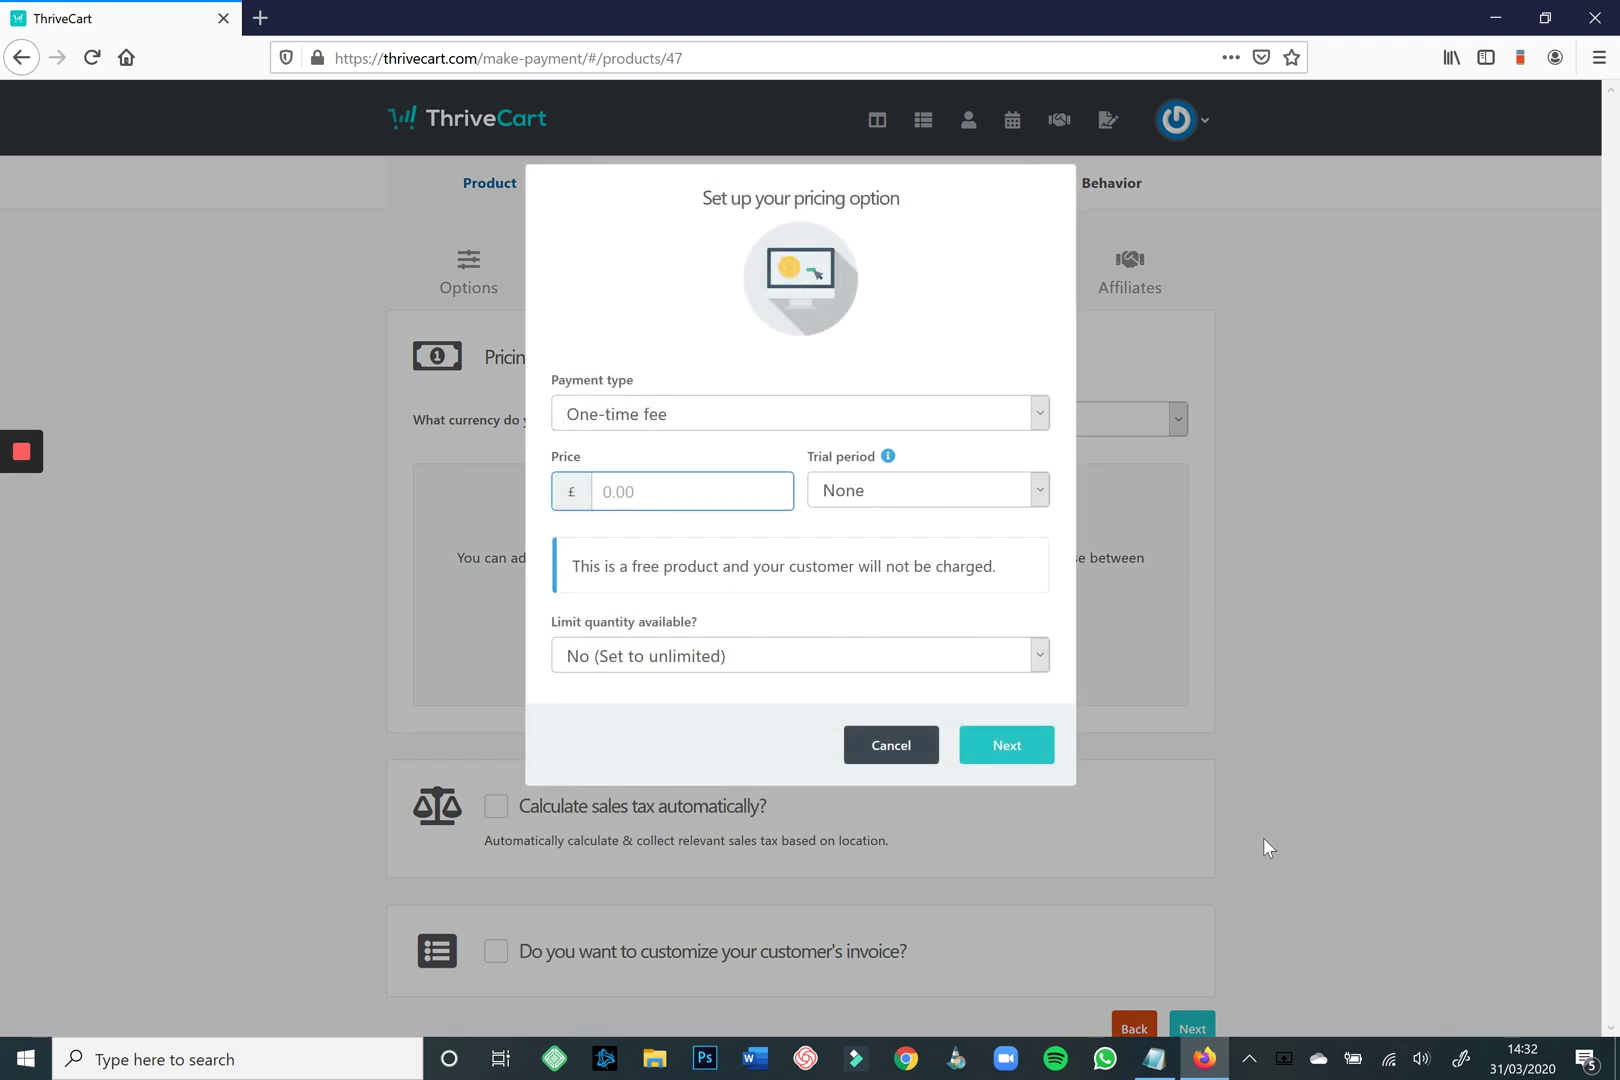
{"action": "key", "text": "shift+Tab"}
{"action": "key", "text": "alt+Down"}
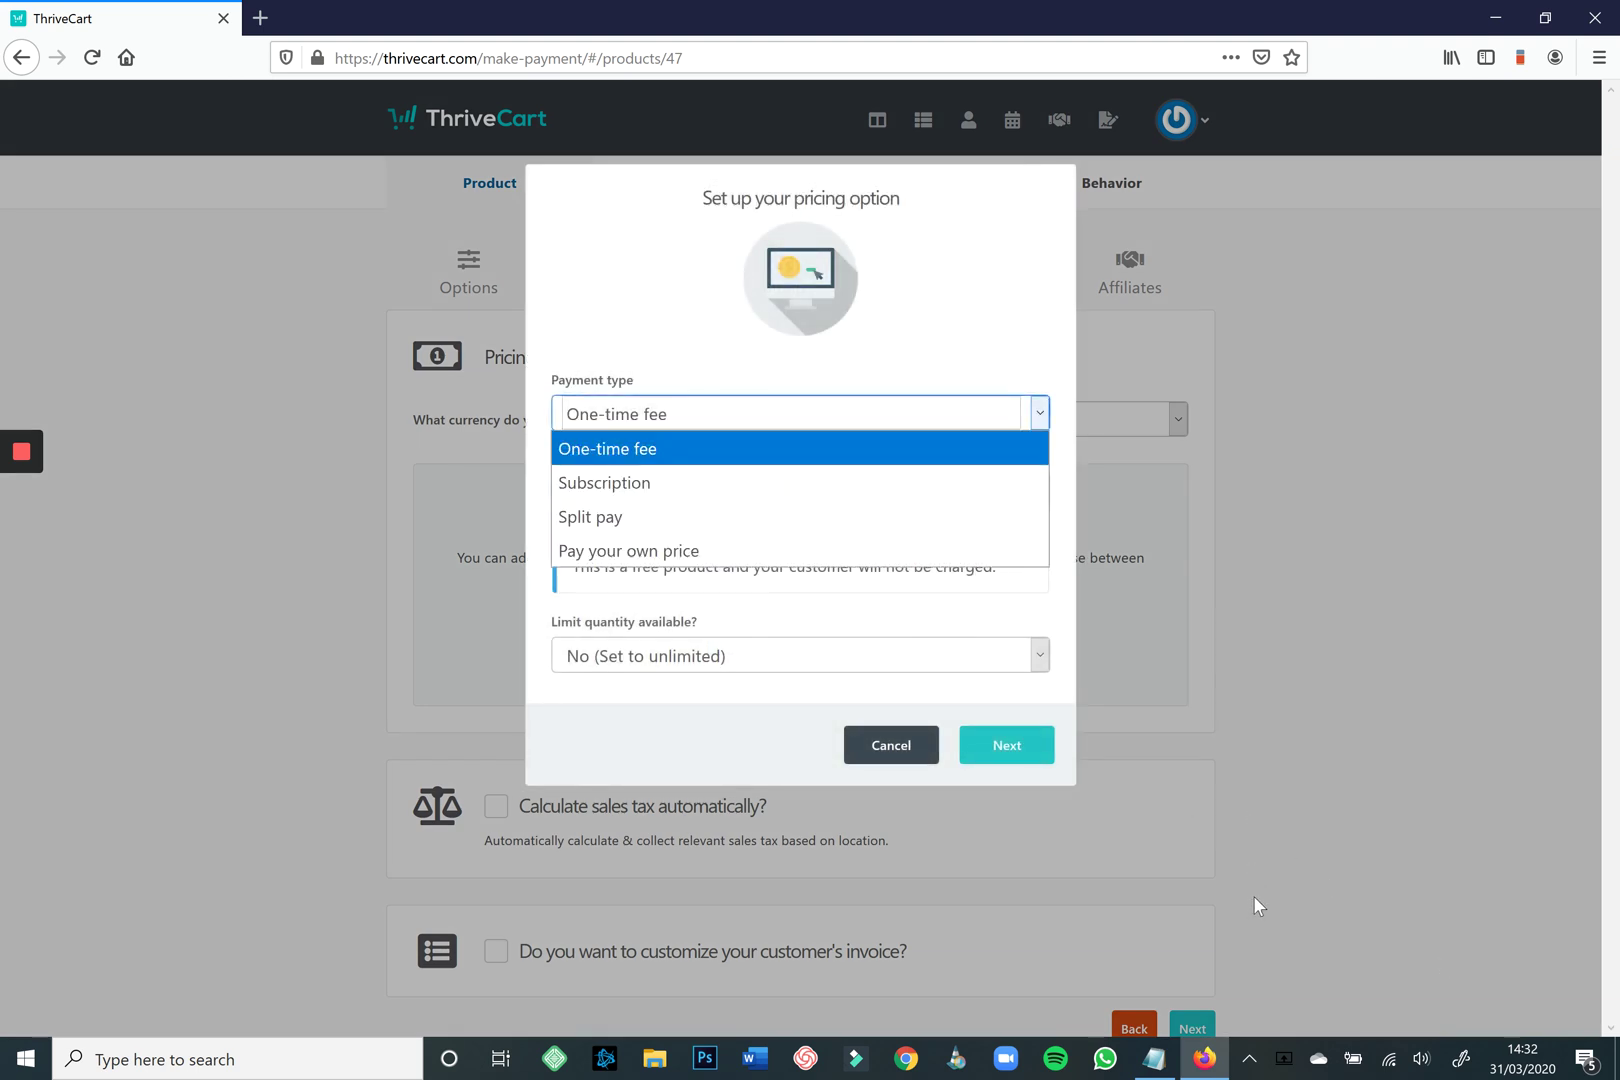
{"action": "key", "text": "Down"}
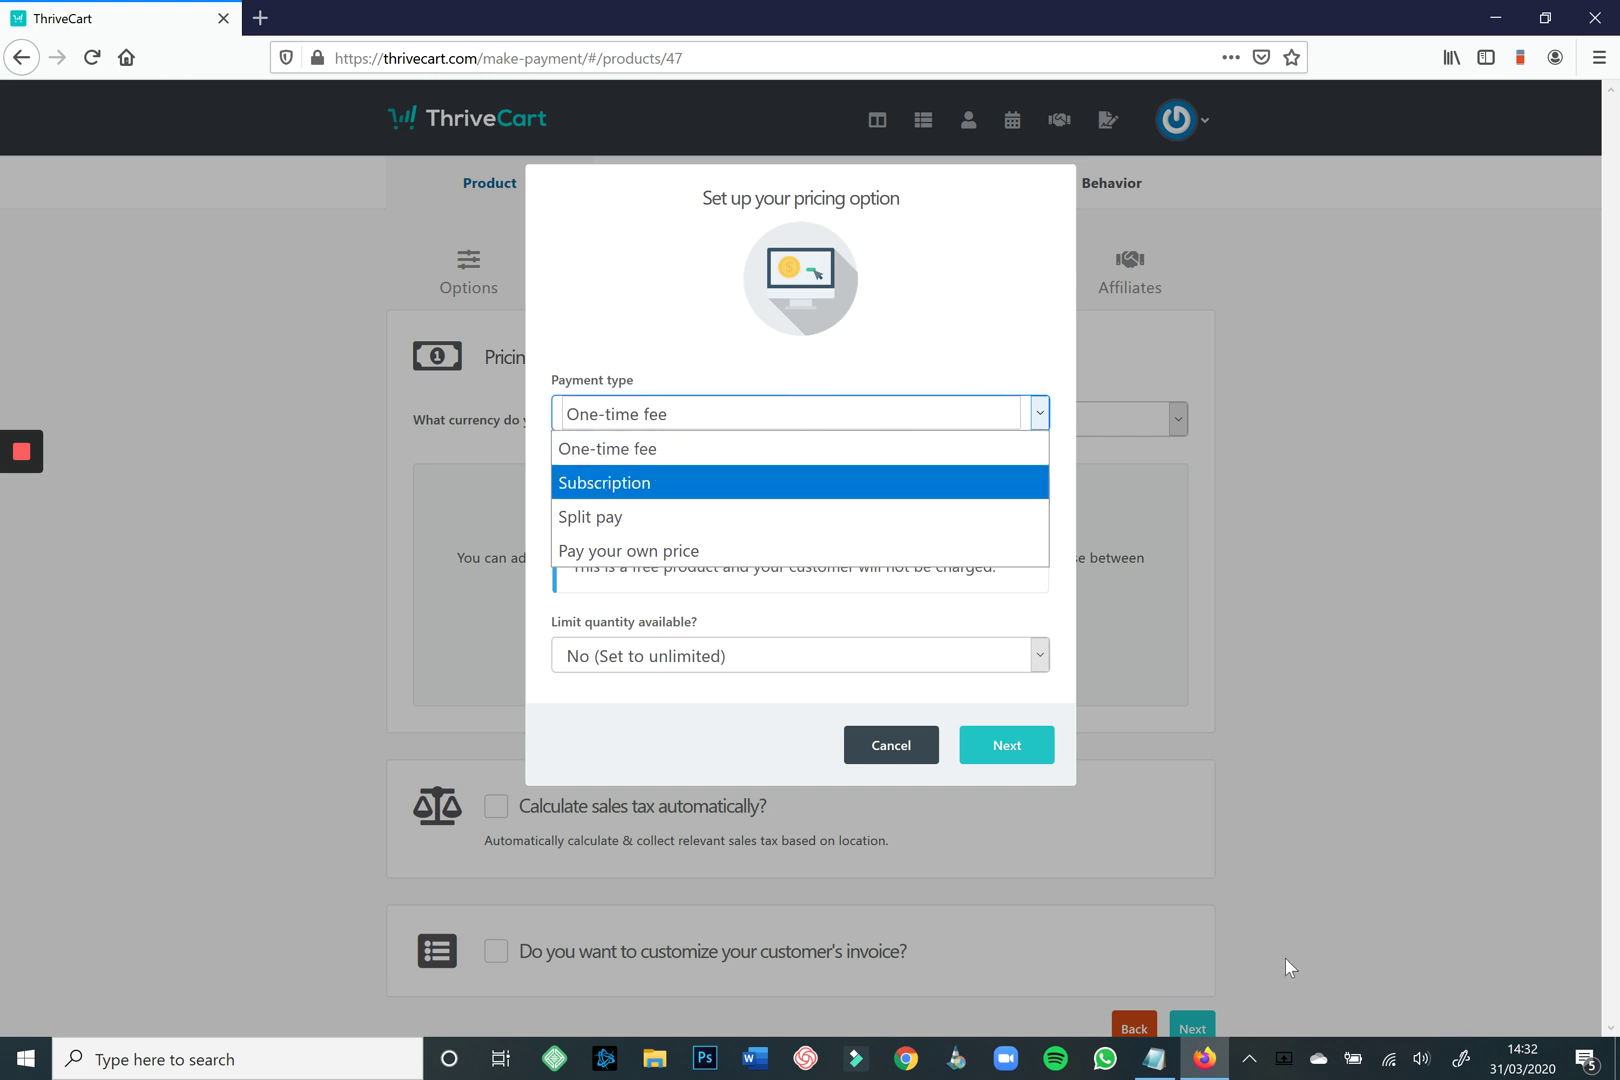
{"action": "key", "text": "Down"}
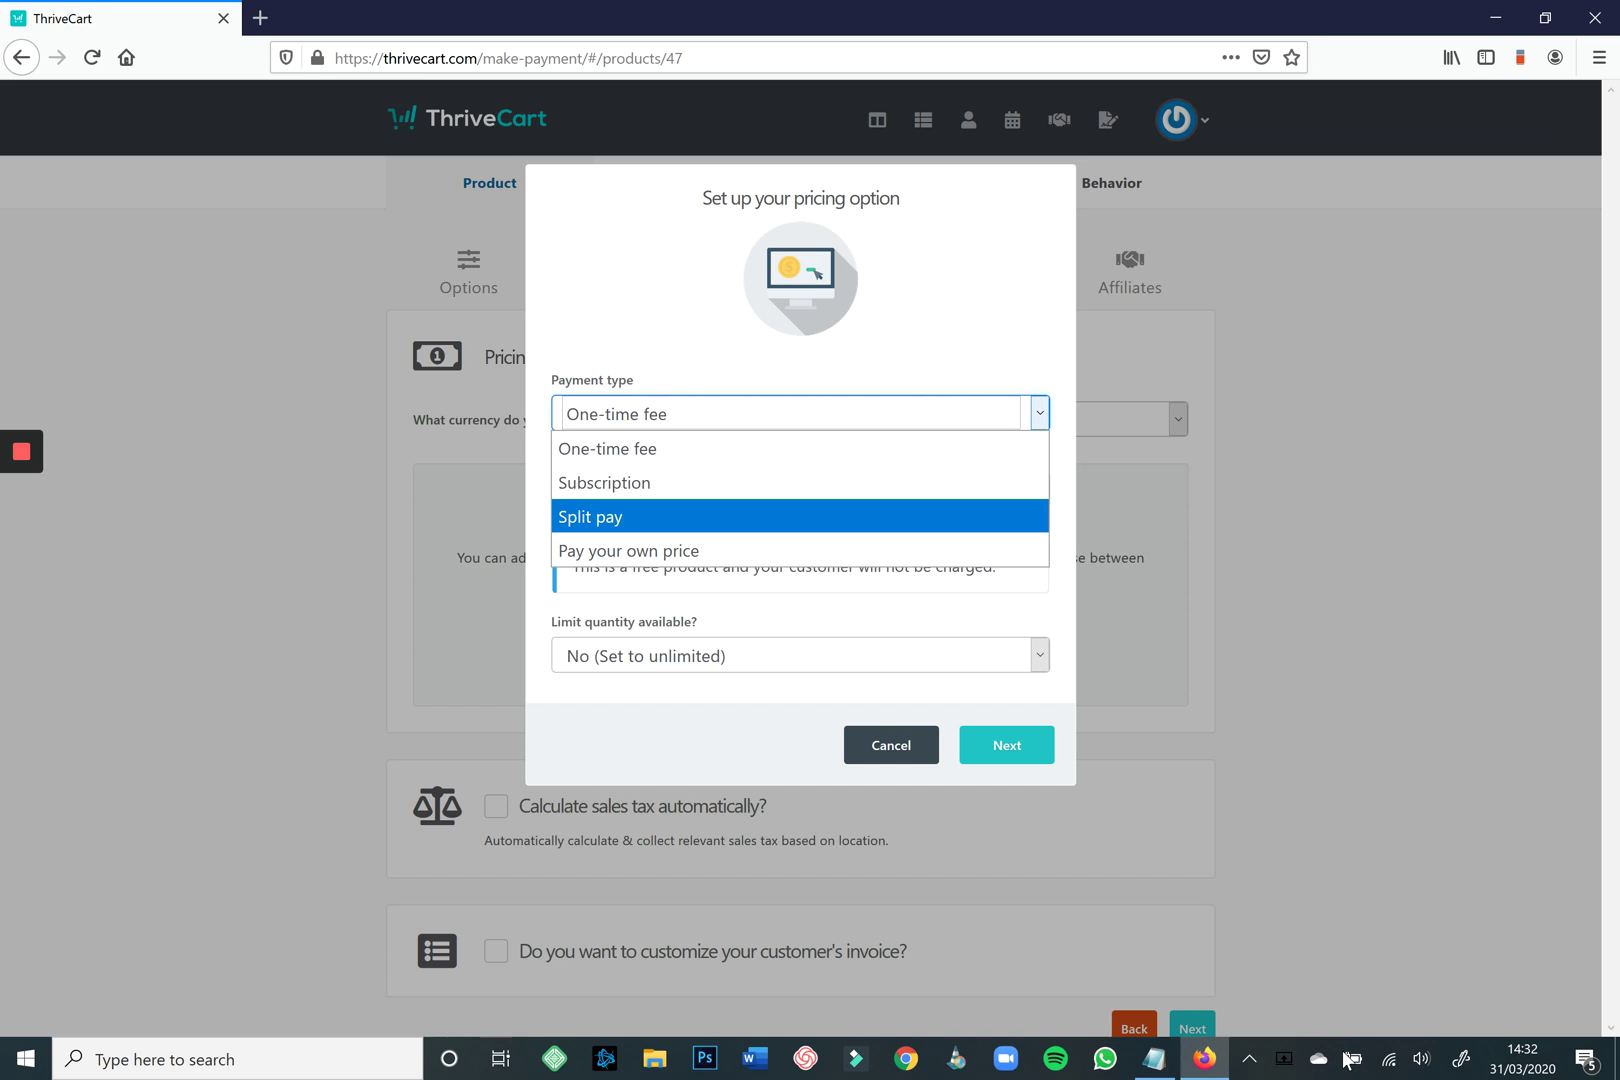
{"action": "key", "text": "Up"}
{"action": "key", "text": "Up"}
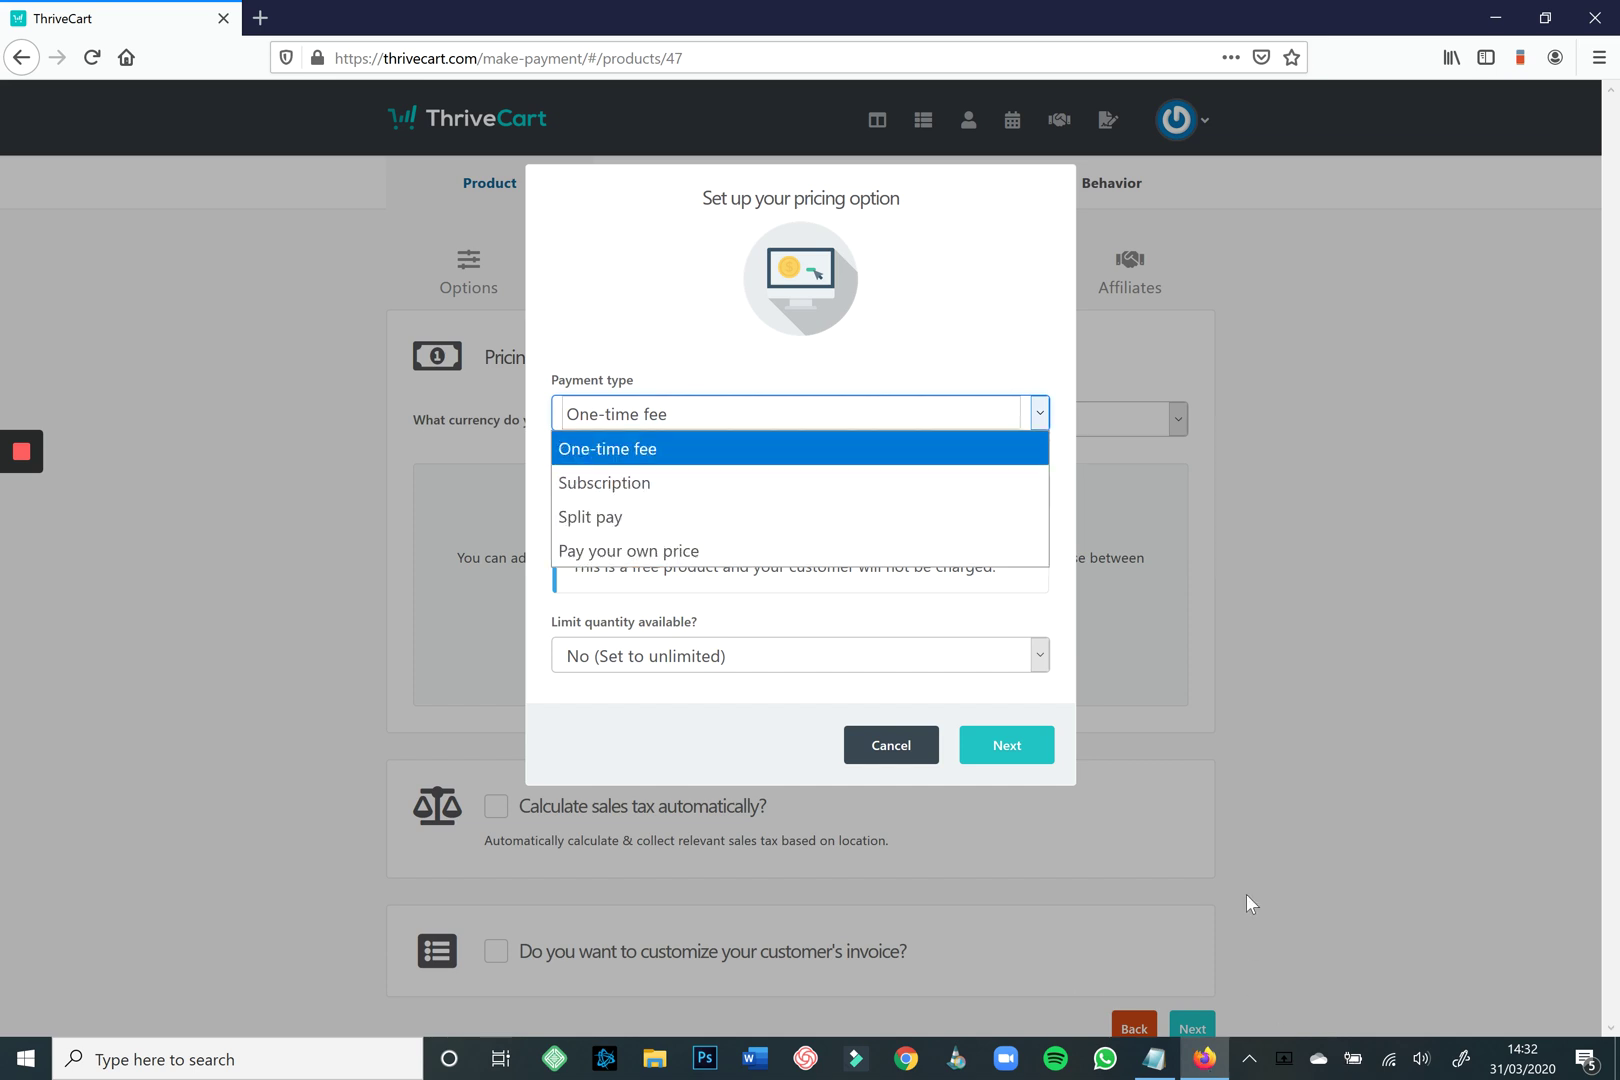
{"action": "key", "text": "Return"}
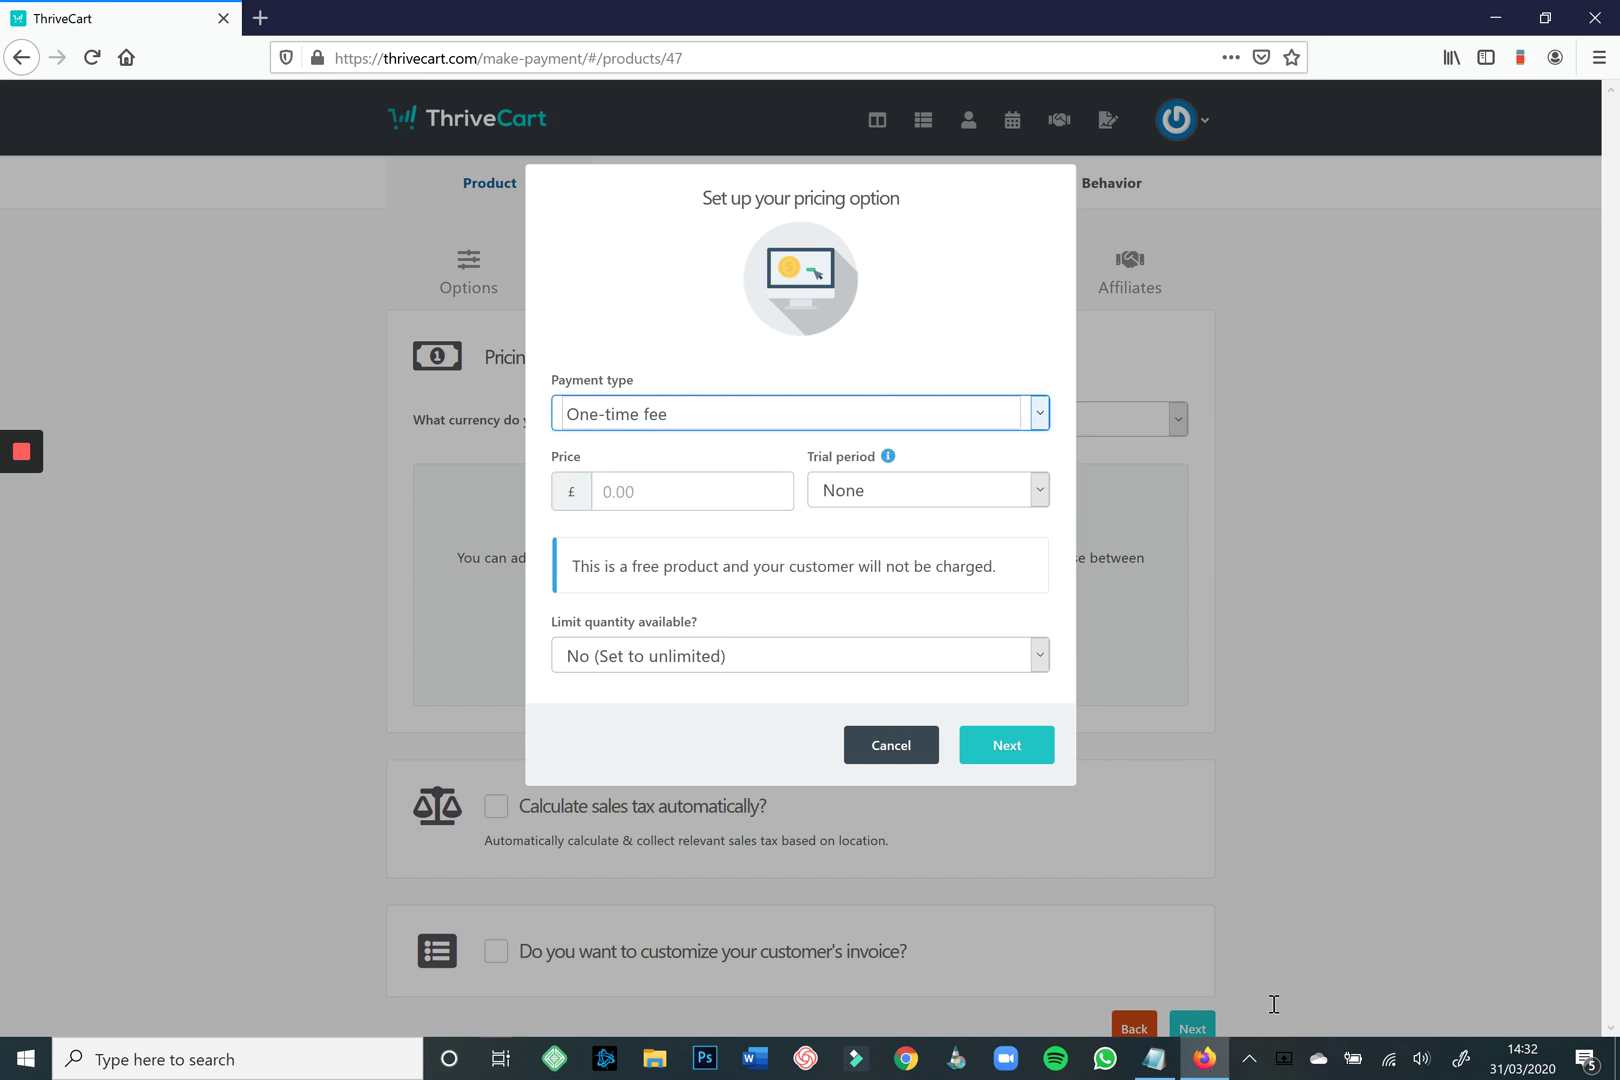
{"action": "key", "text": "Tab"}
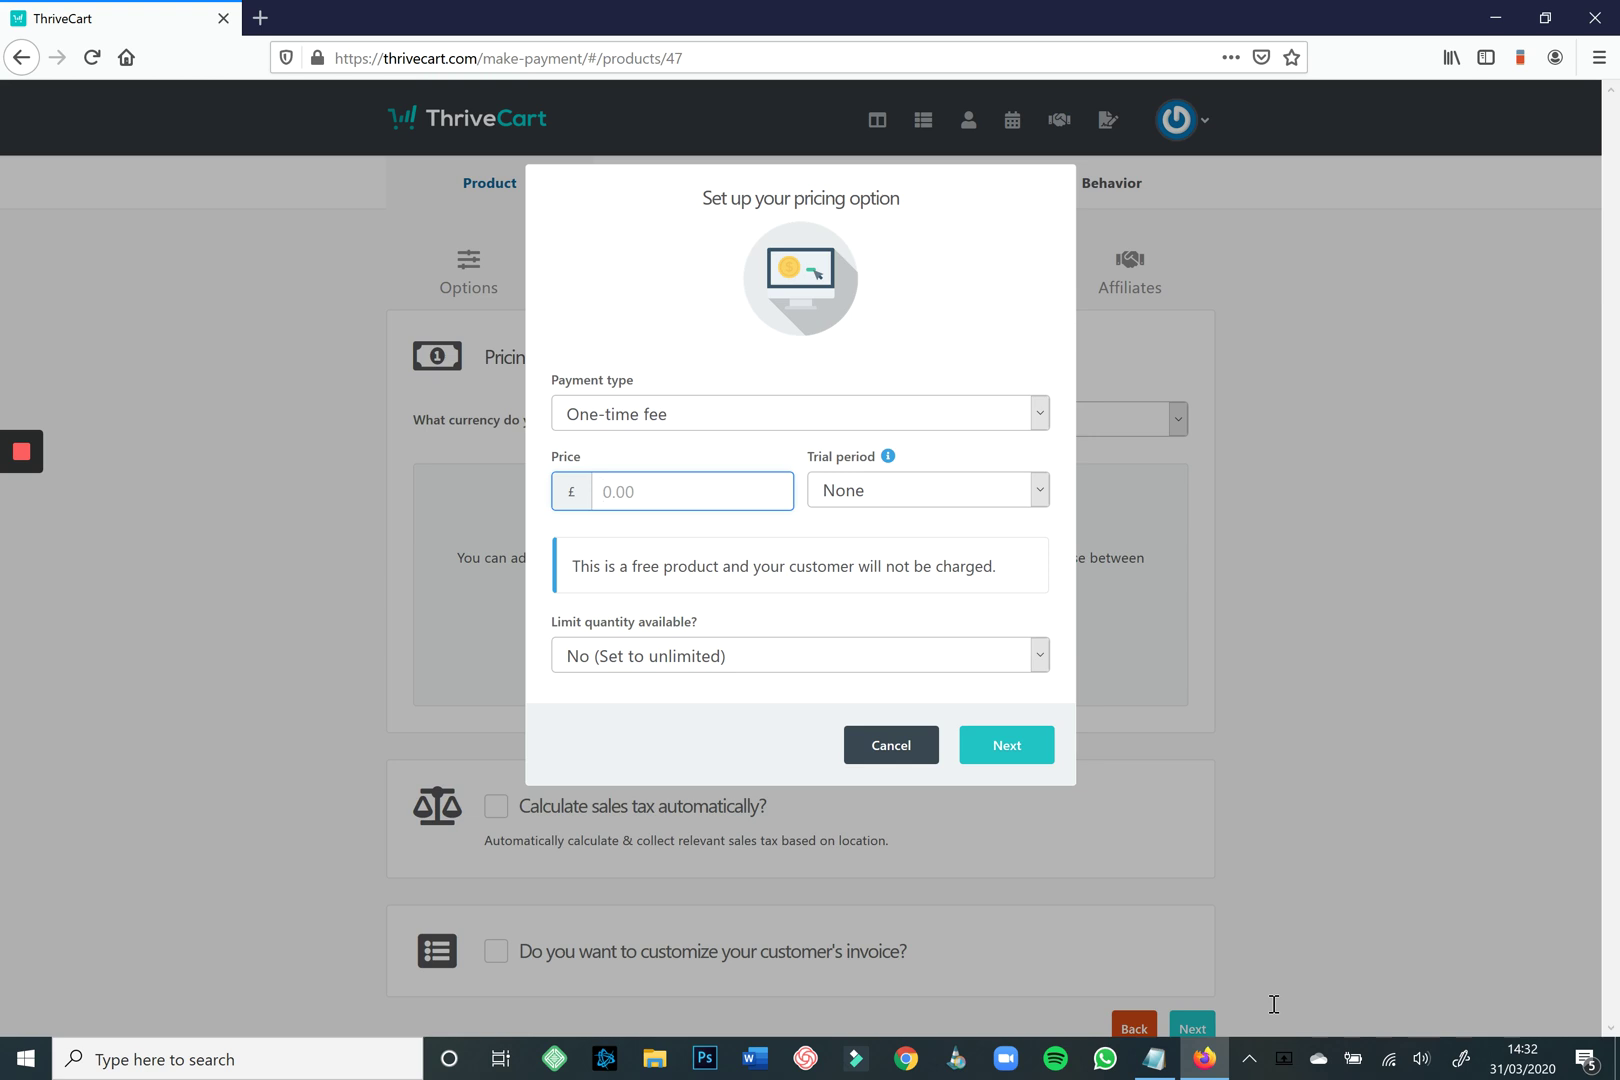
{"action": "type", "text": "197.00"}
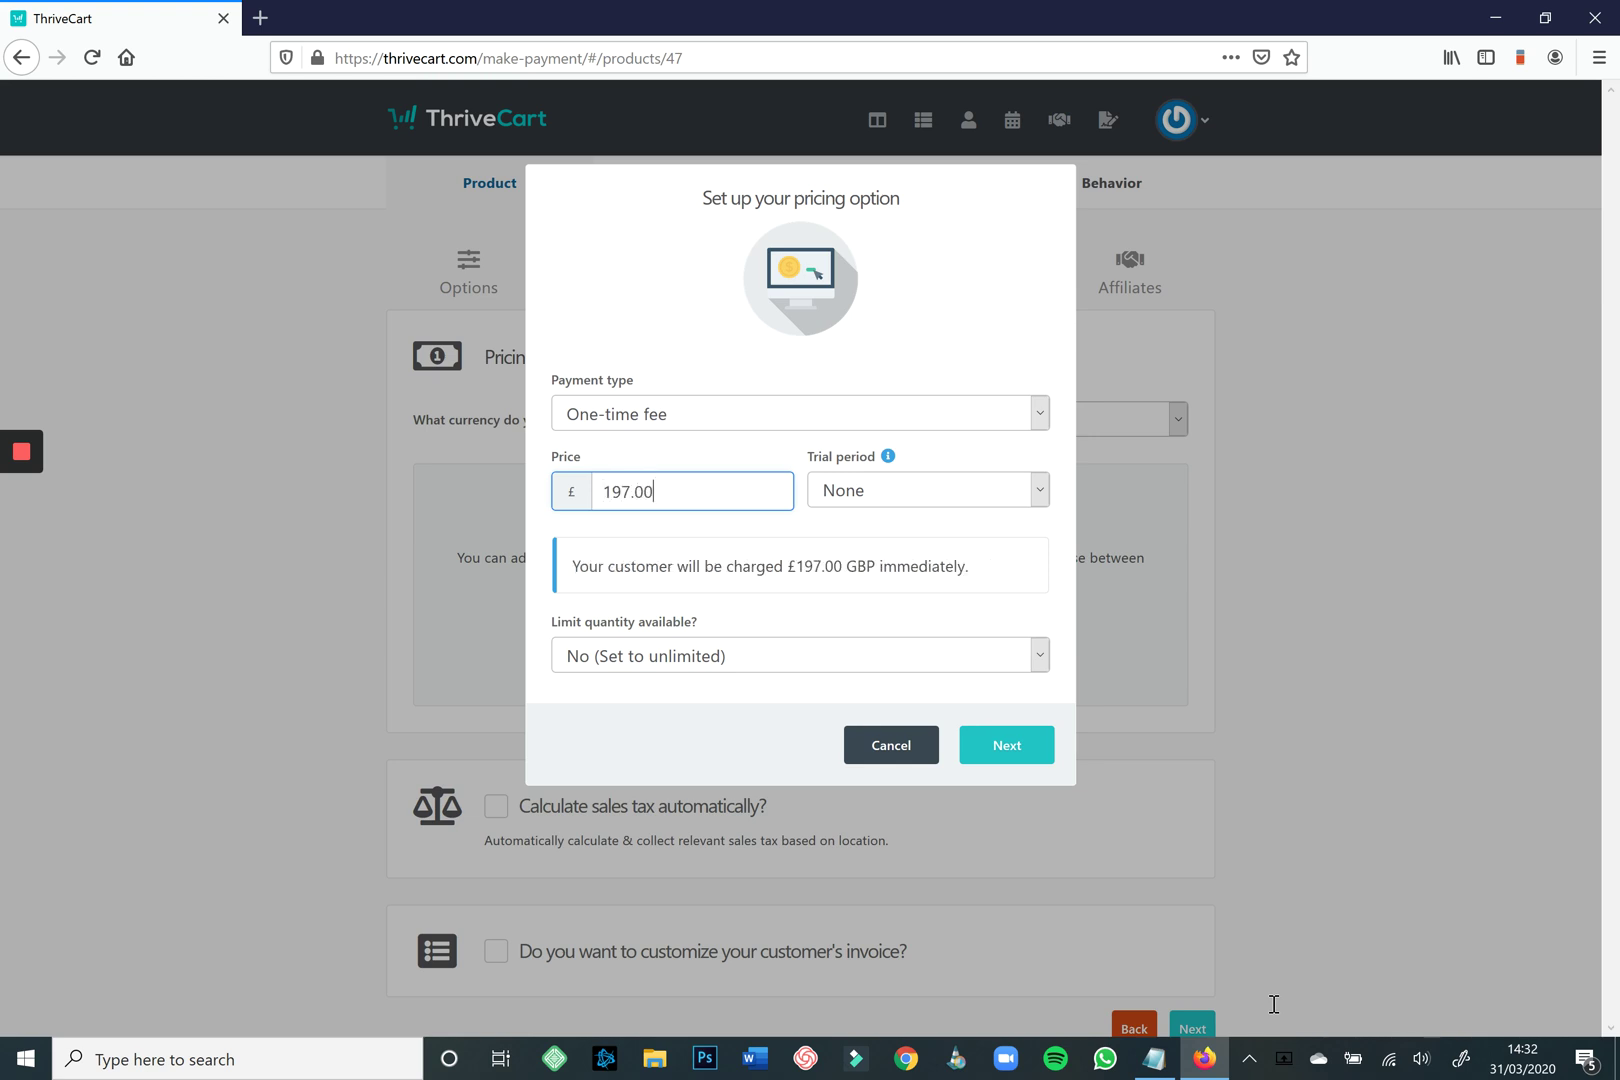
Leave the trial at None, set quantity back to unlimited, and proceed to naming.
{"action": "left_click", "coordinate": [1040, 489]}
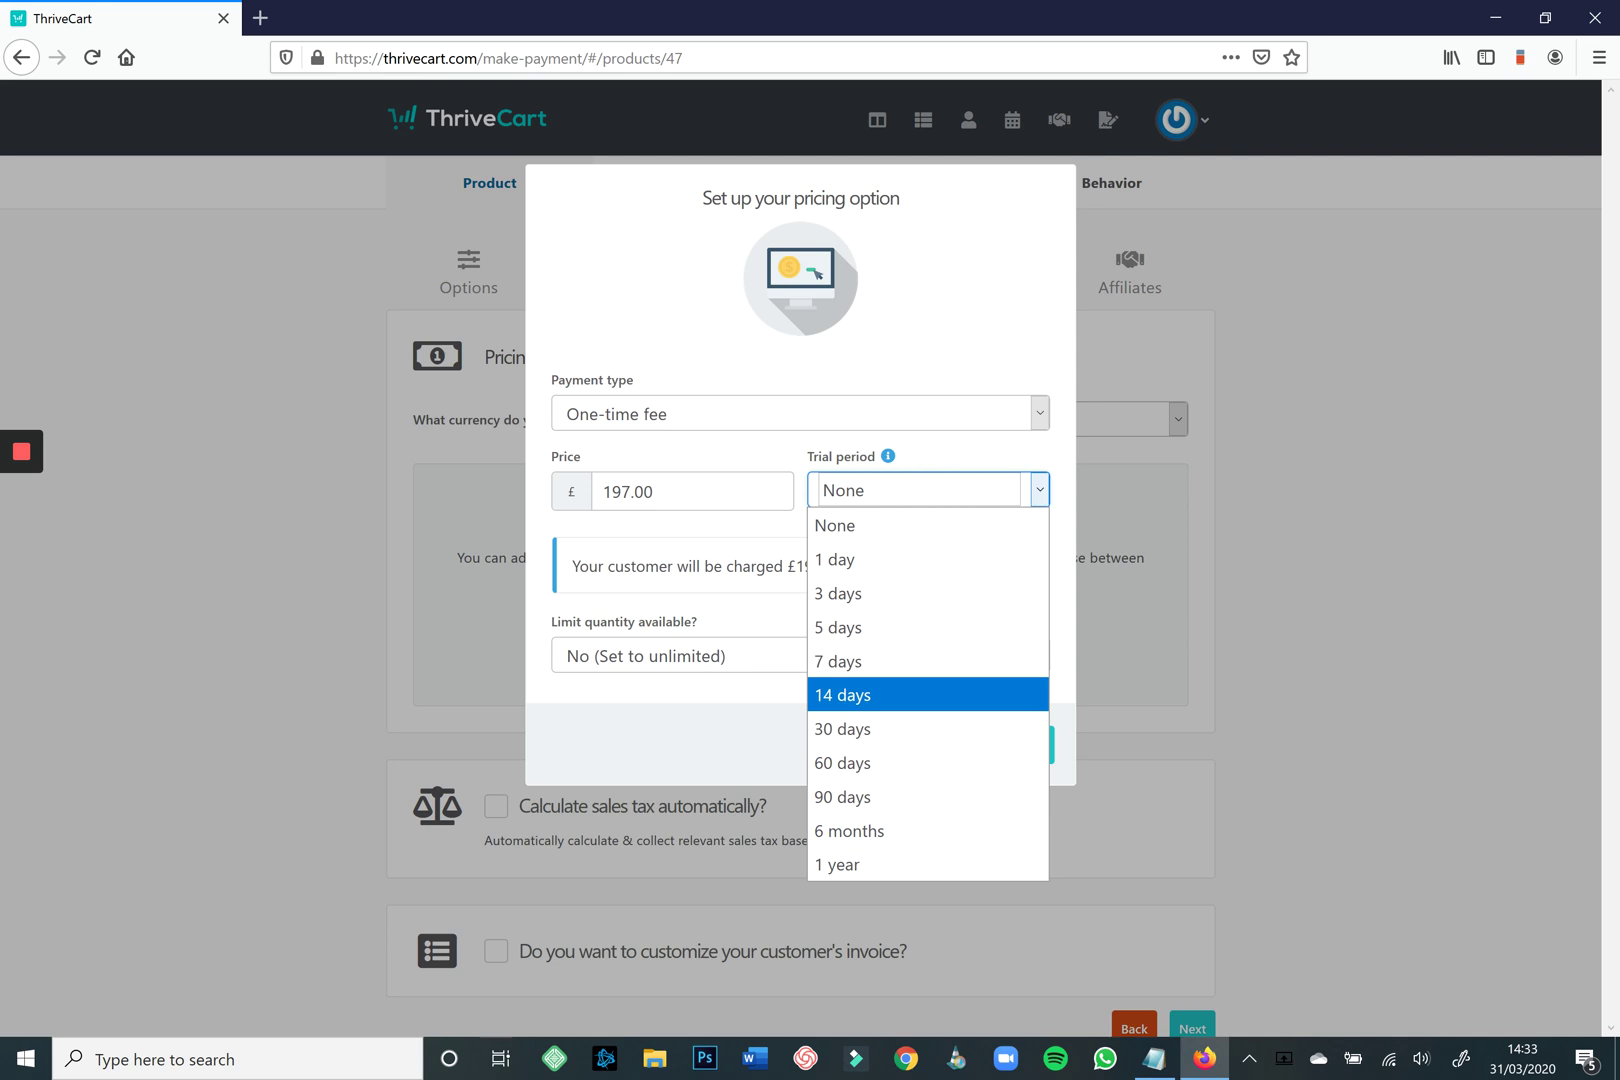
{"action": "key", "text": "Up"}
{"action": "key", "text": "Up"}
{"action": "key", "text": "Up"}
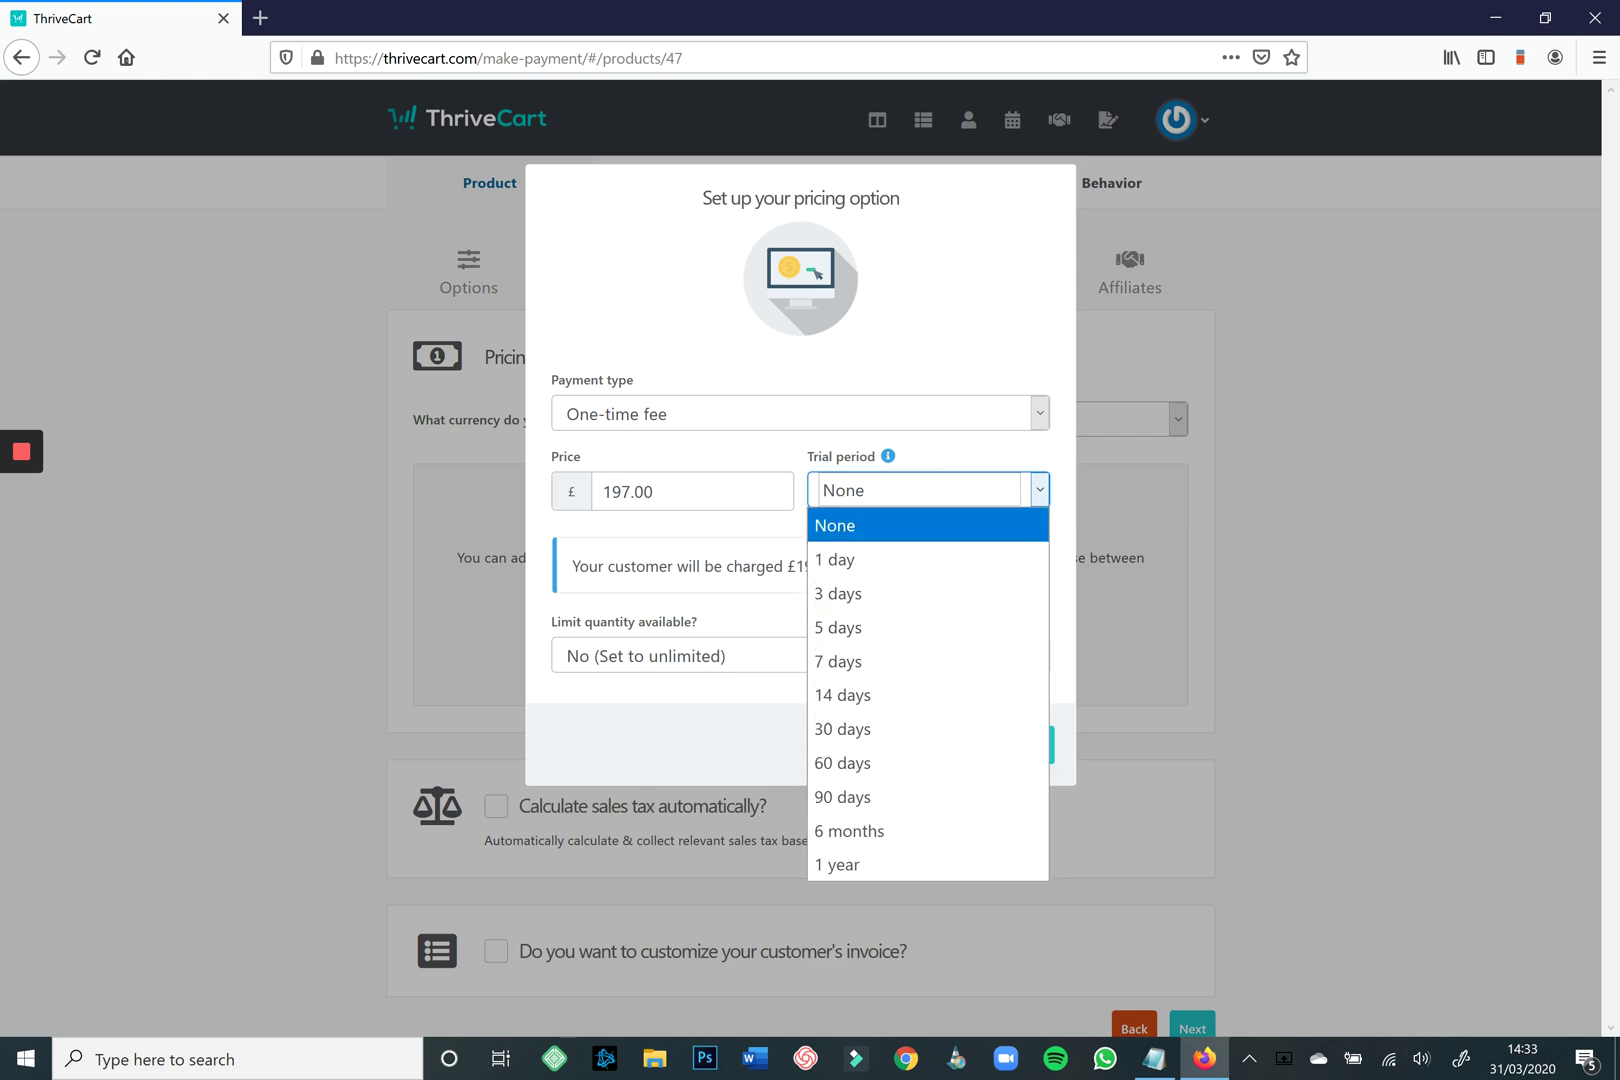
{"action": "key", "text": "Return"}
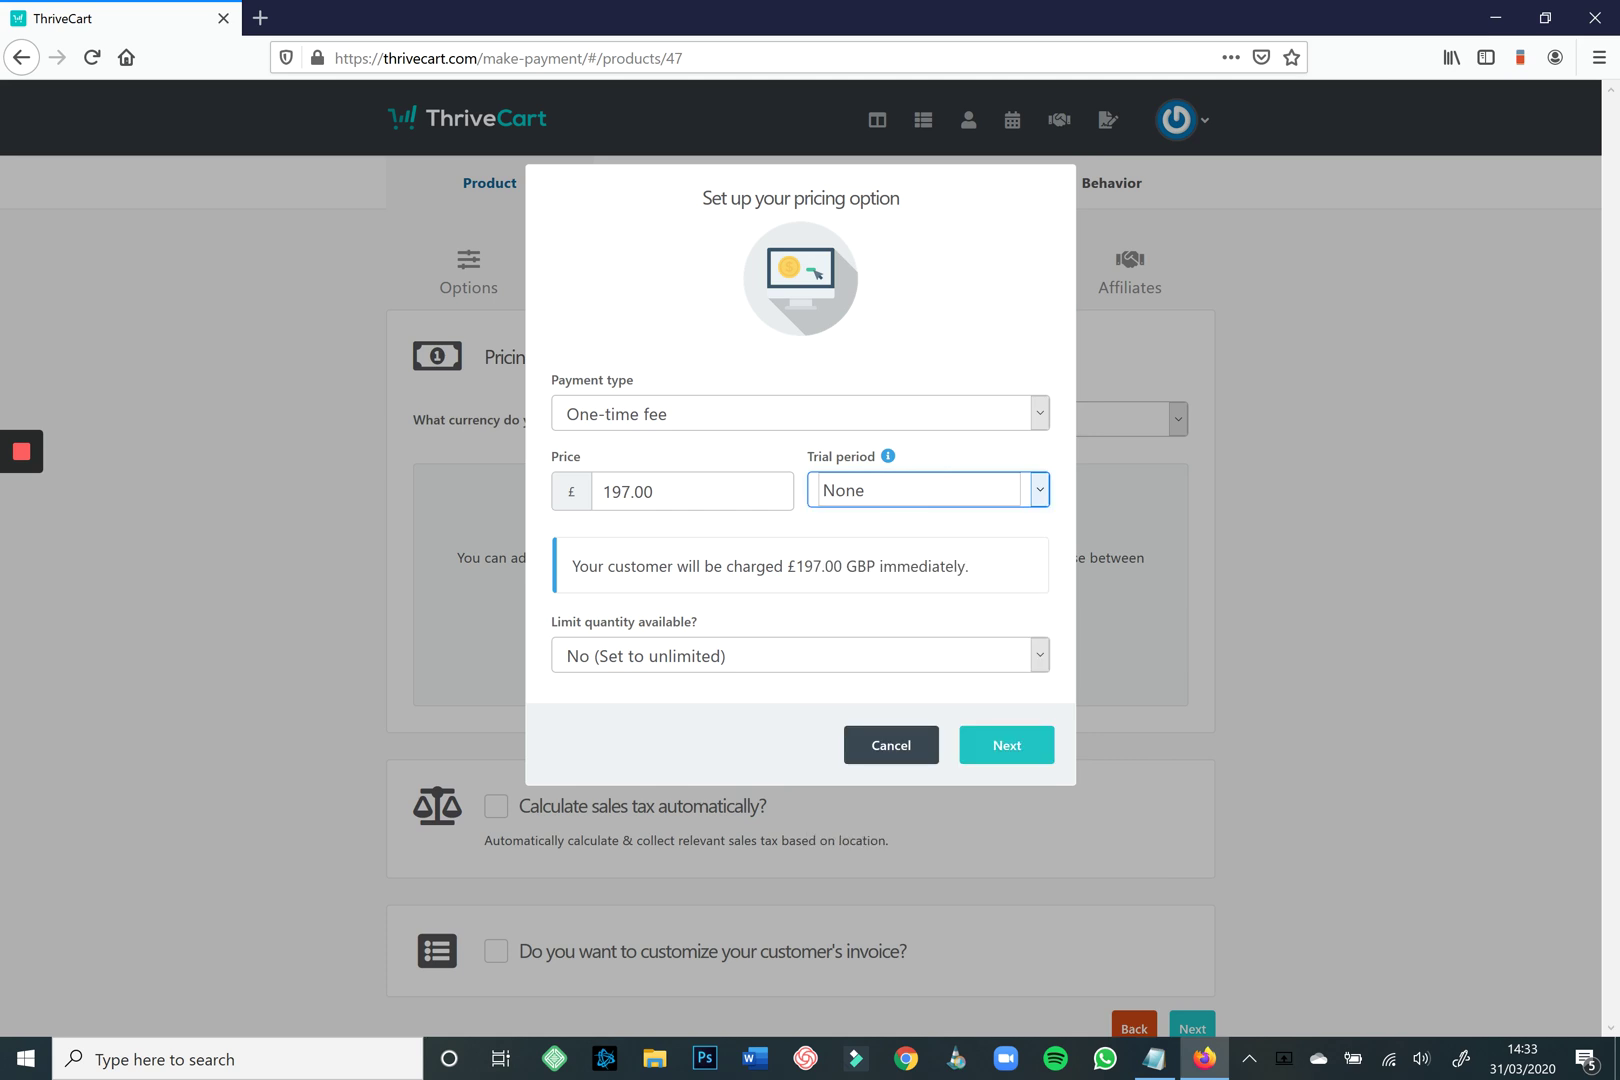
{"action": "left_click", "coordinate": [800, 655]}
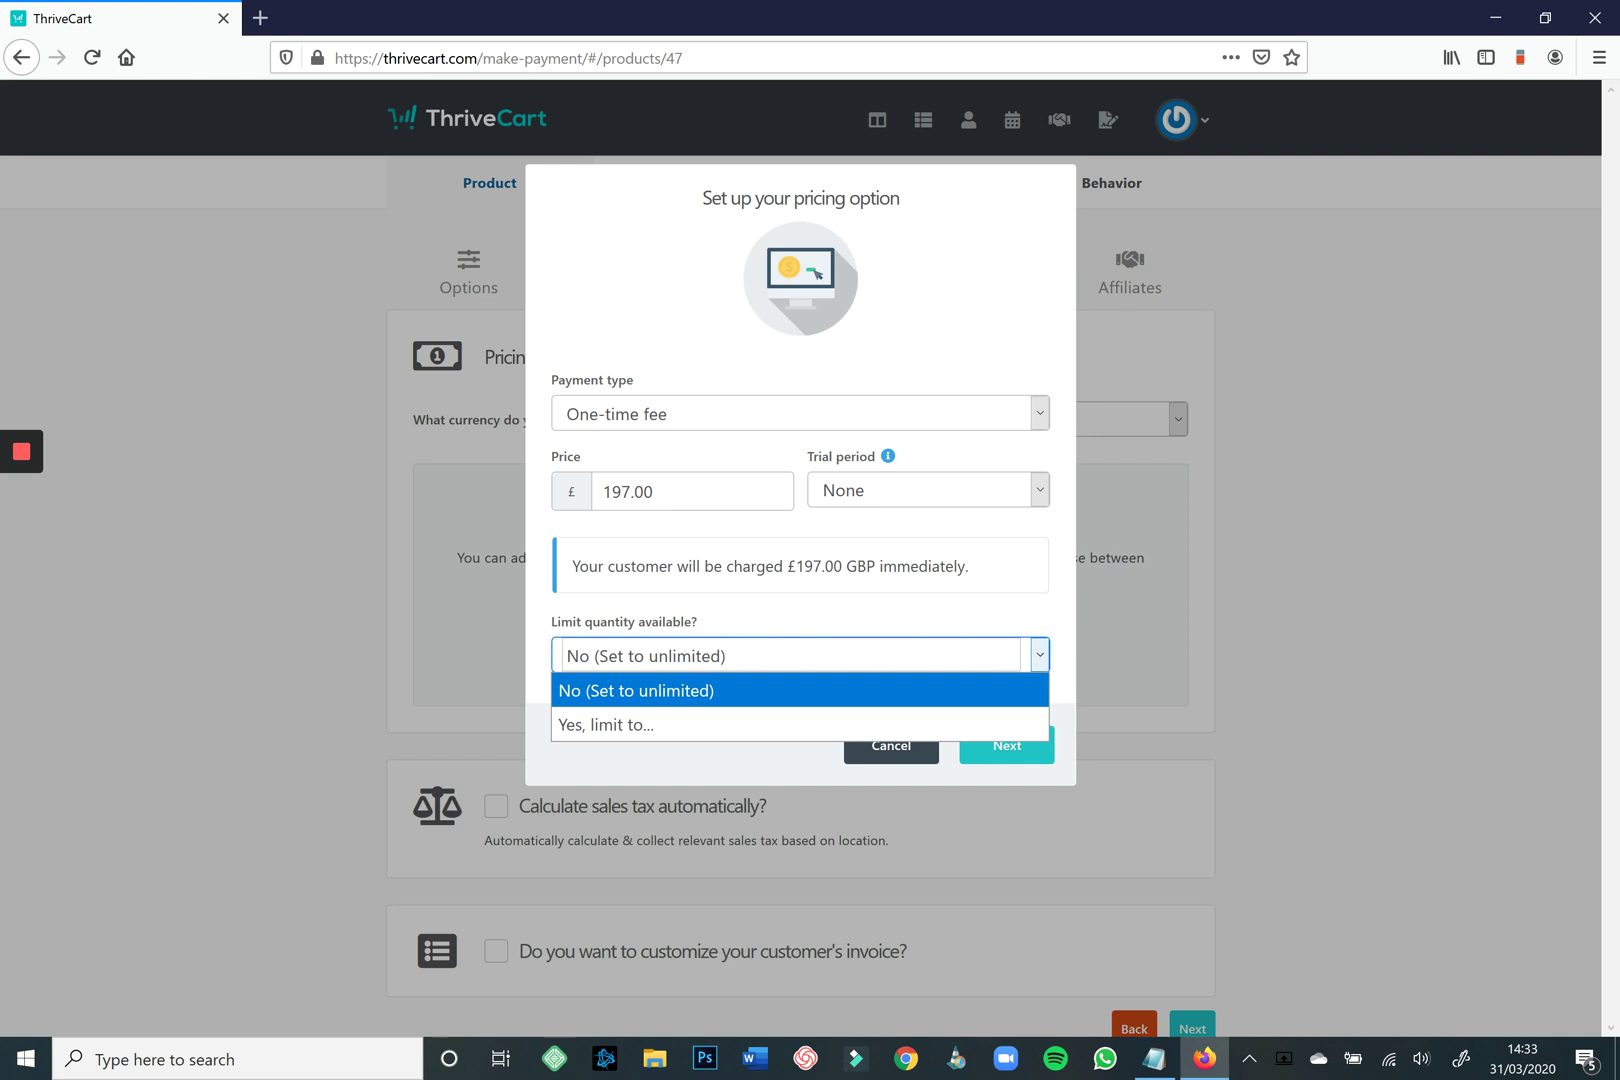
{"action": "key", "text": "Down"}
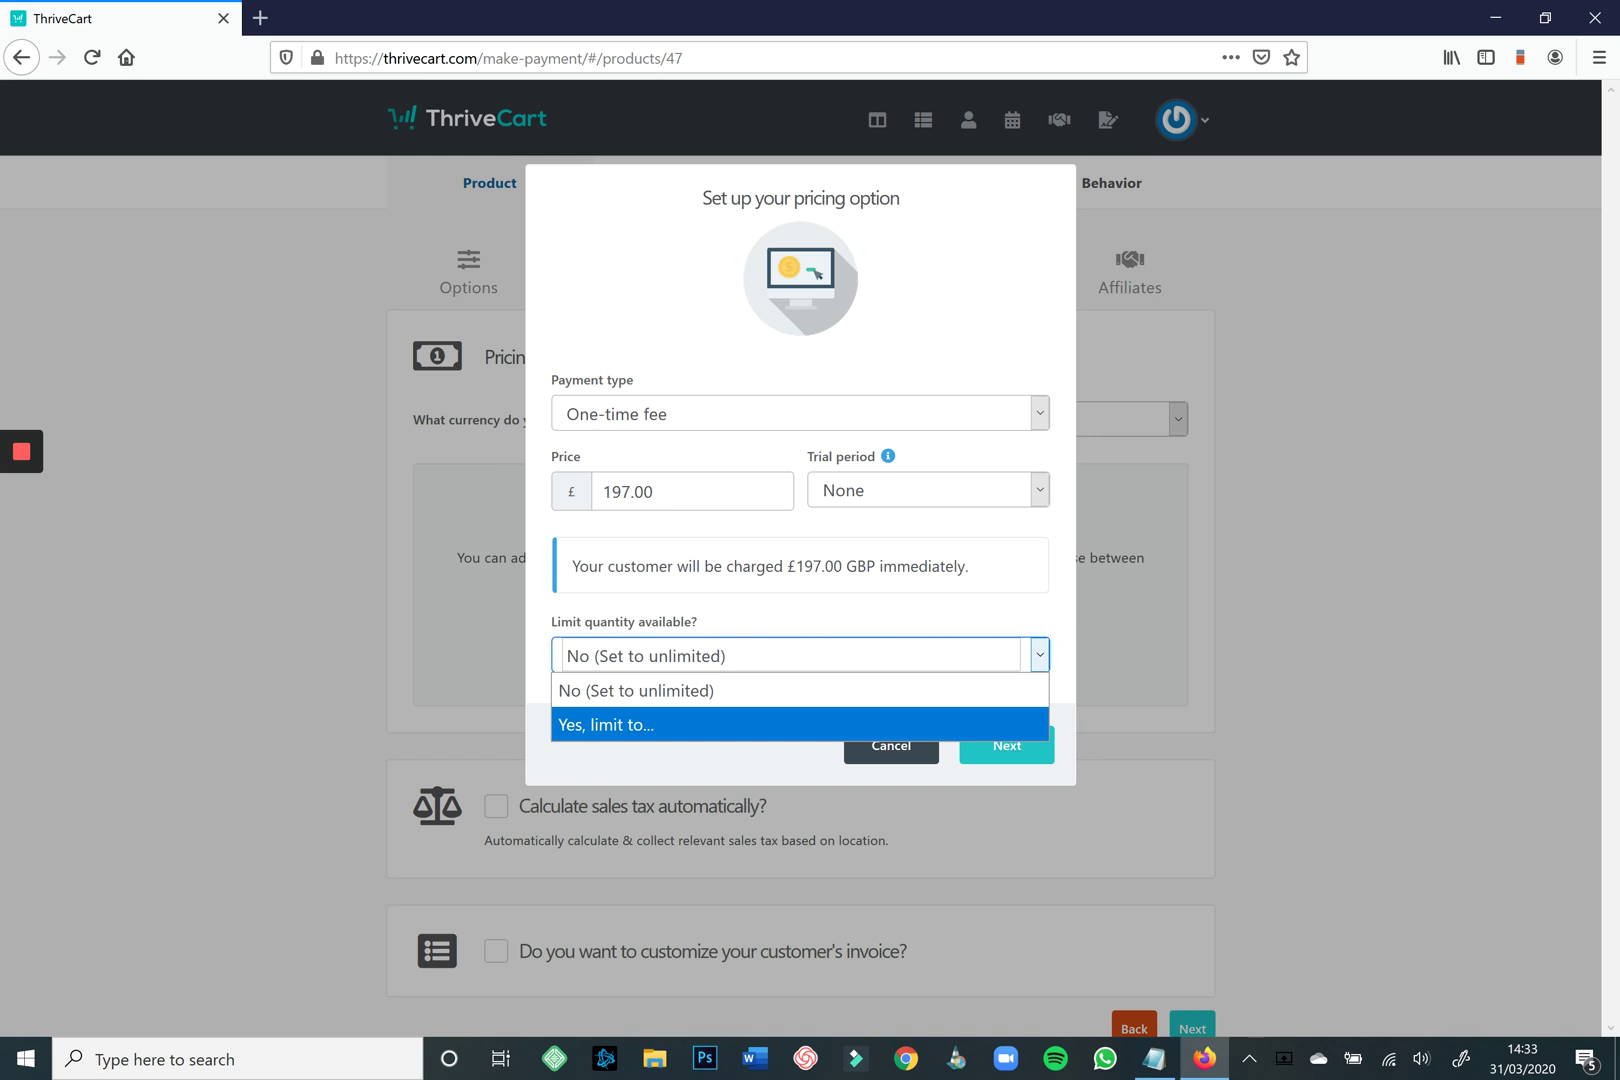
{"action": "key", "text": "Return"}
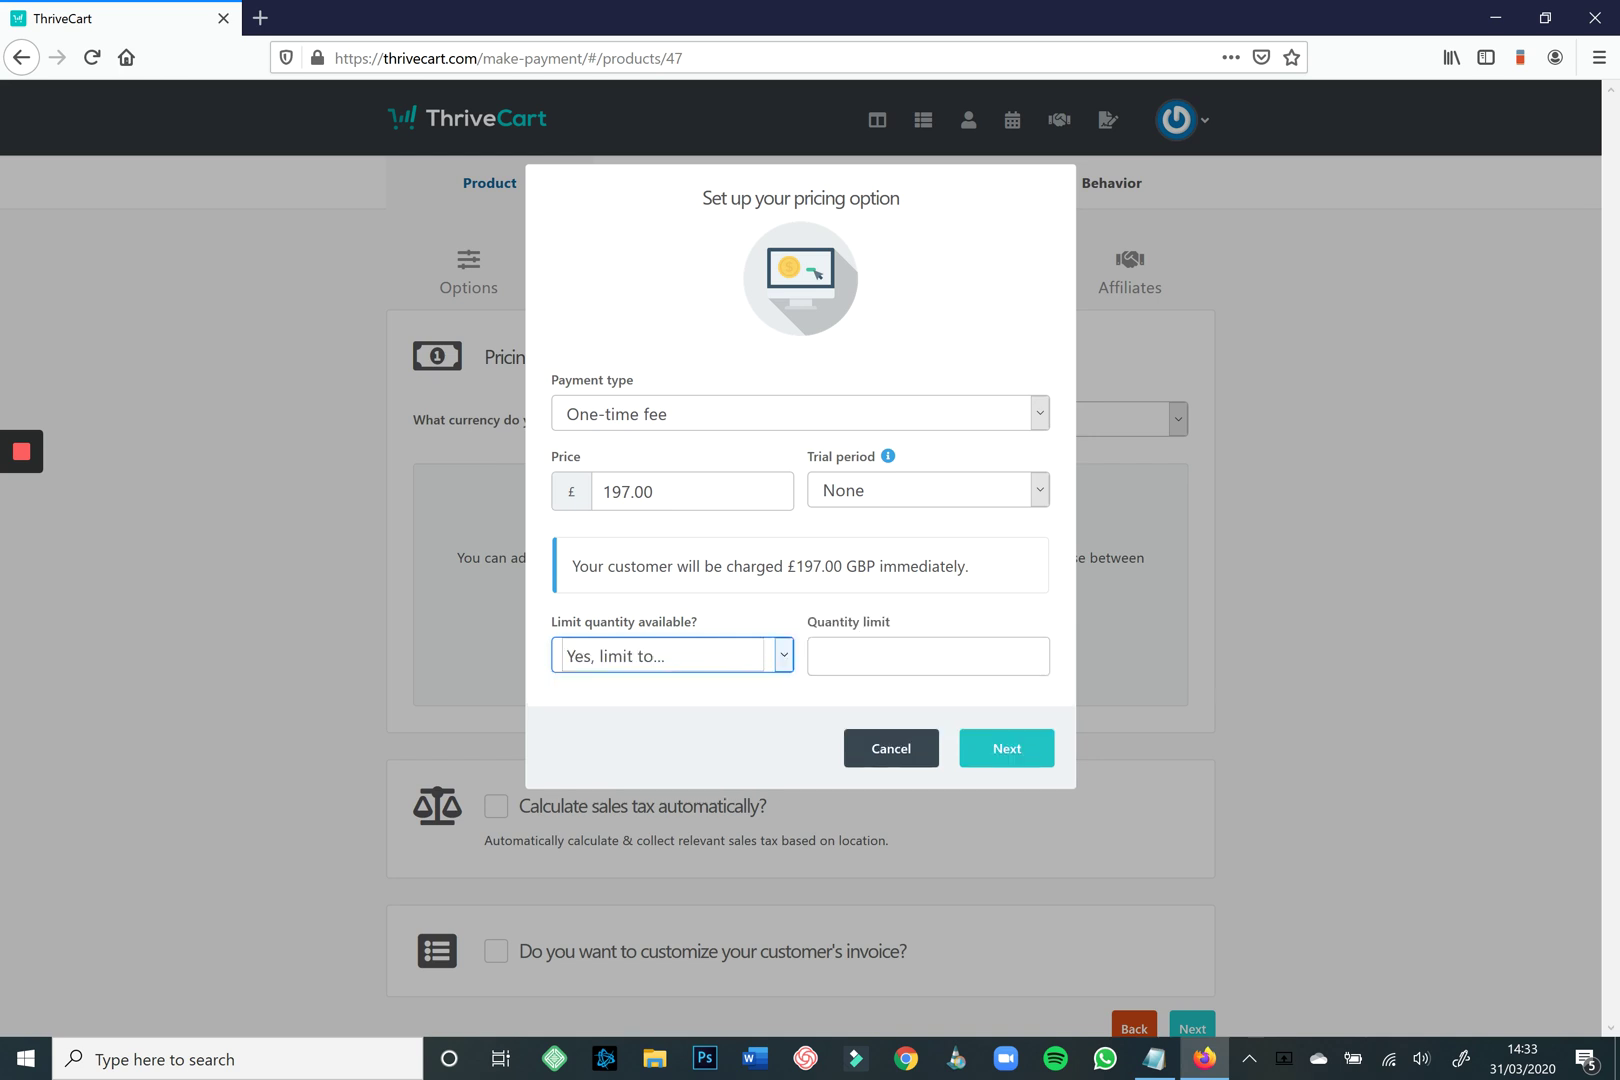
{"action": "left_click", "coordinate": [928, 656]}
{"action": "type", "text": "20"}
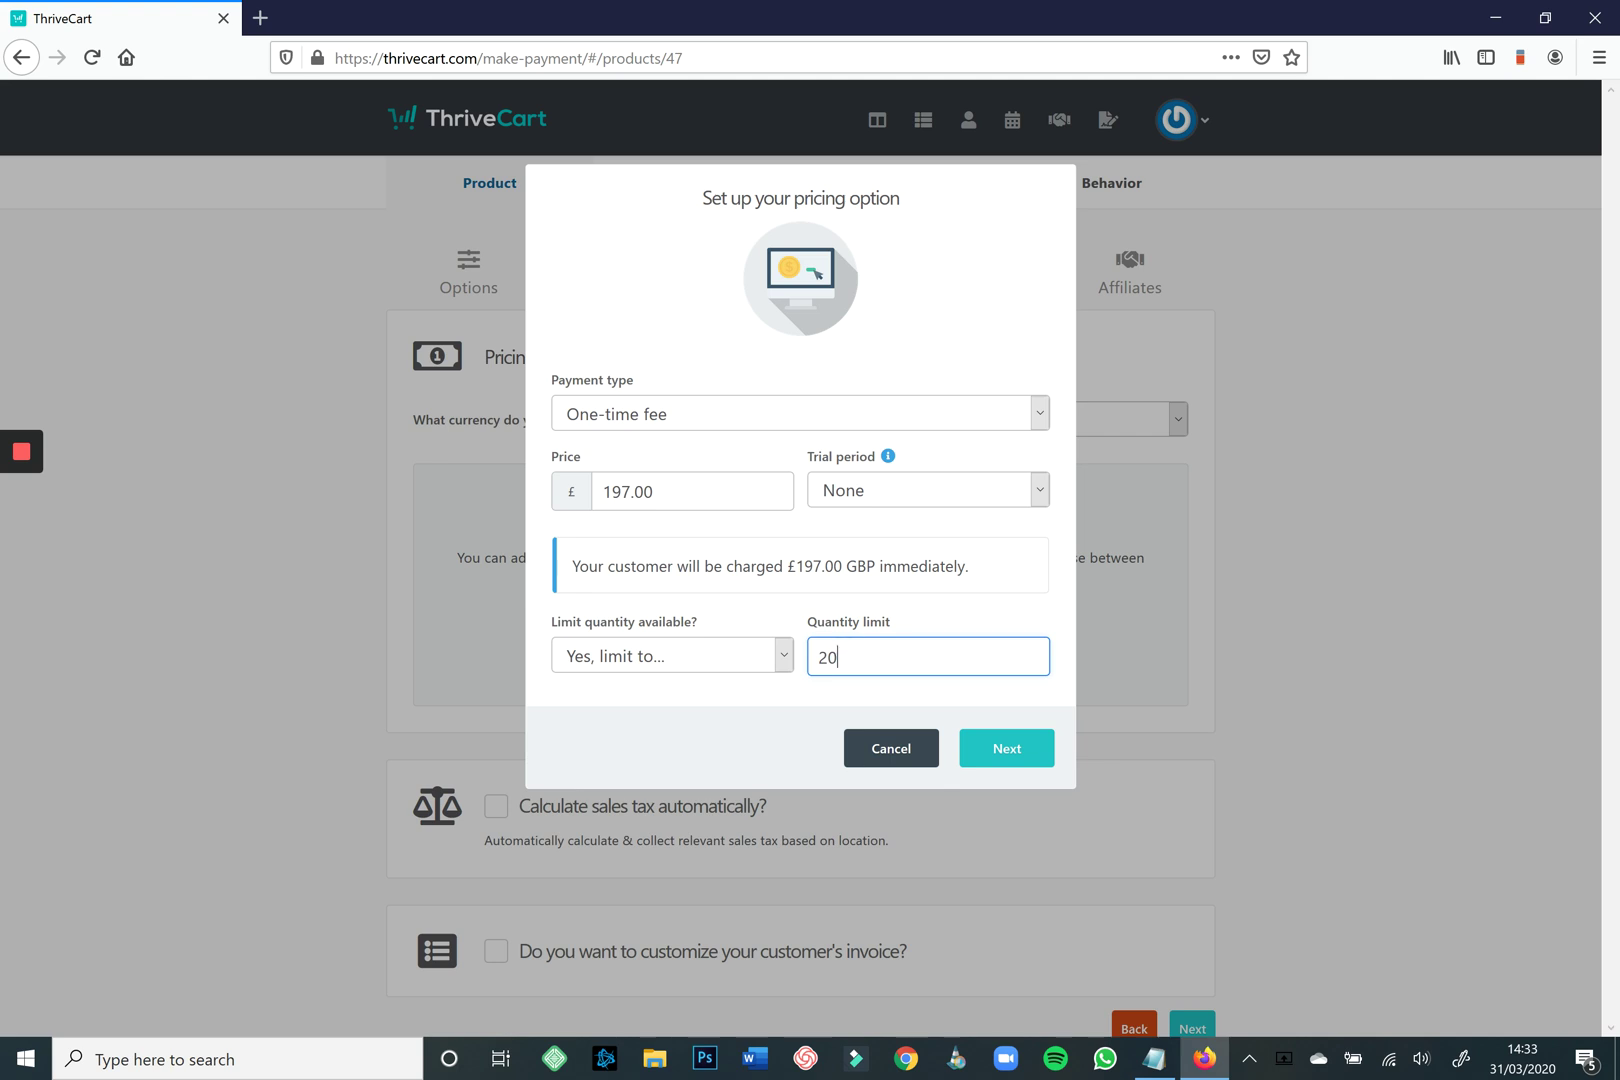
{"action": "left_click", "coordinate": [670, 655]}
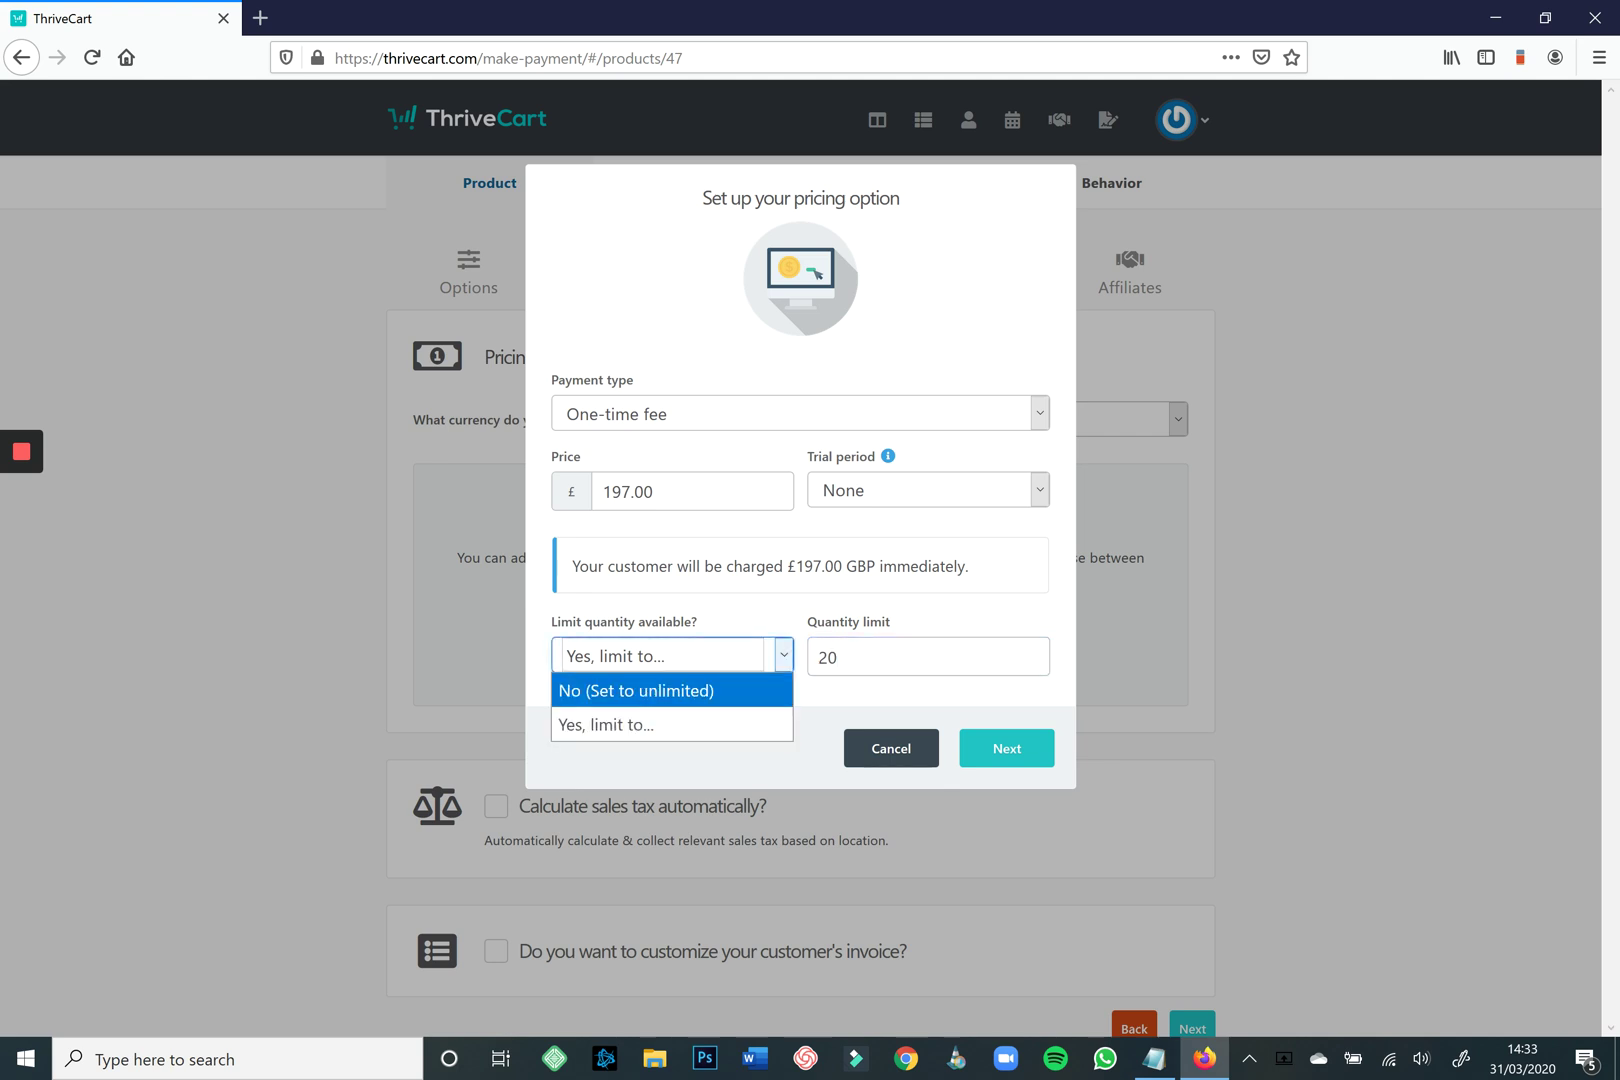
{"action": "left_click", "coordinate": [672, 690]}
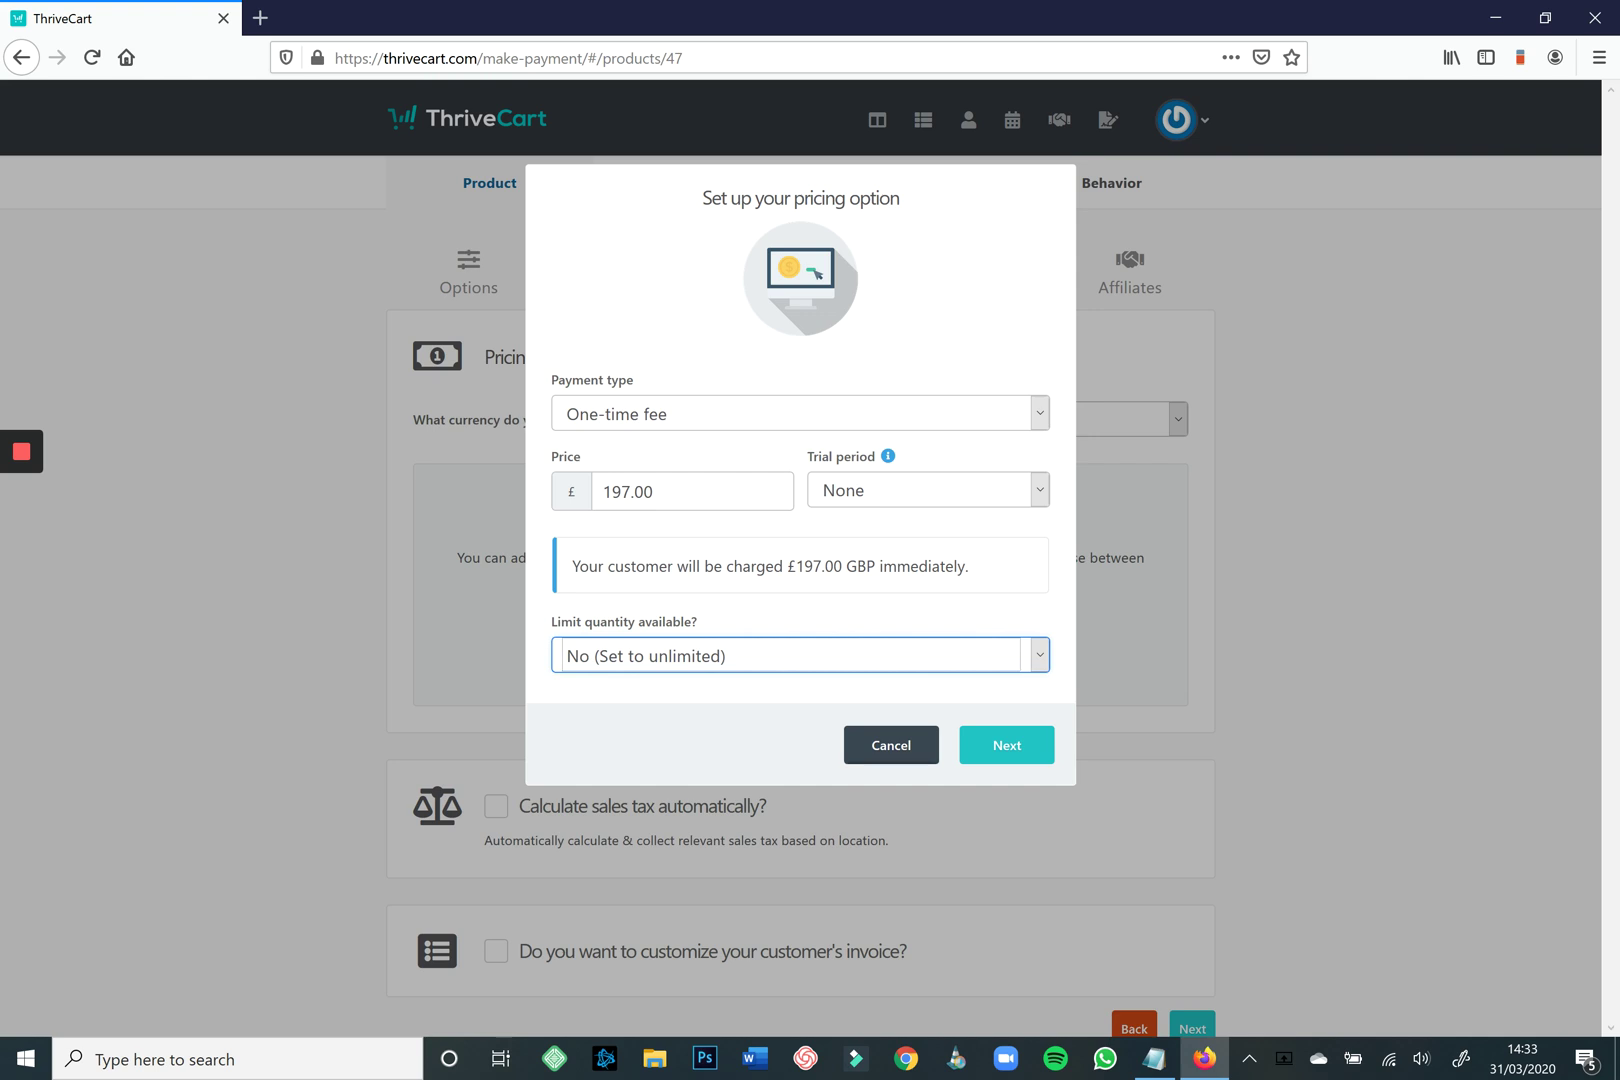
{"action": "left_click", "coordinate": [1006, 744]}
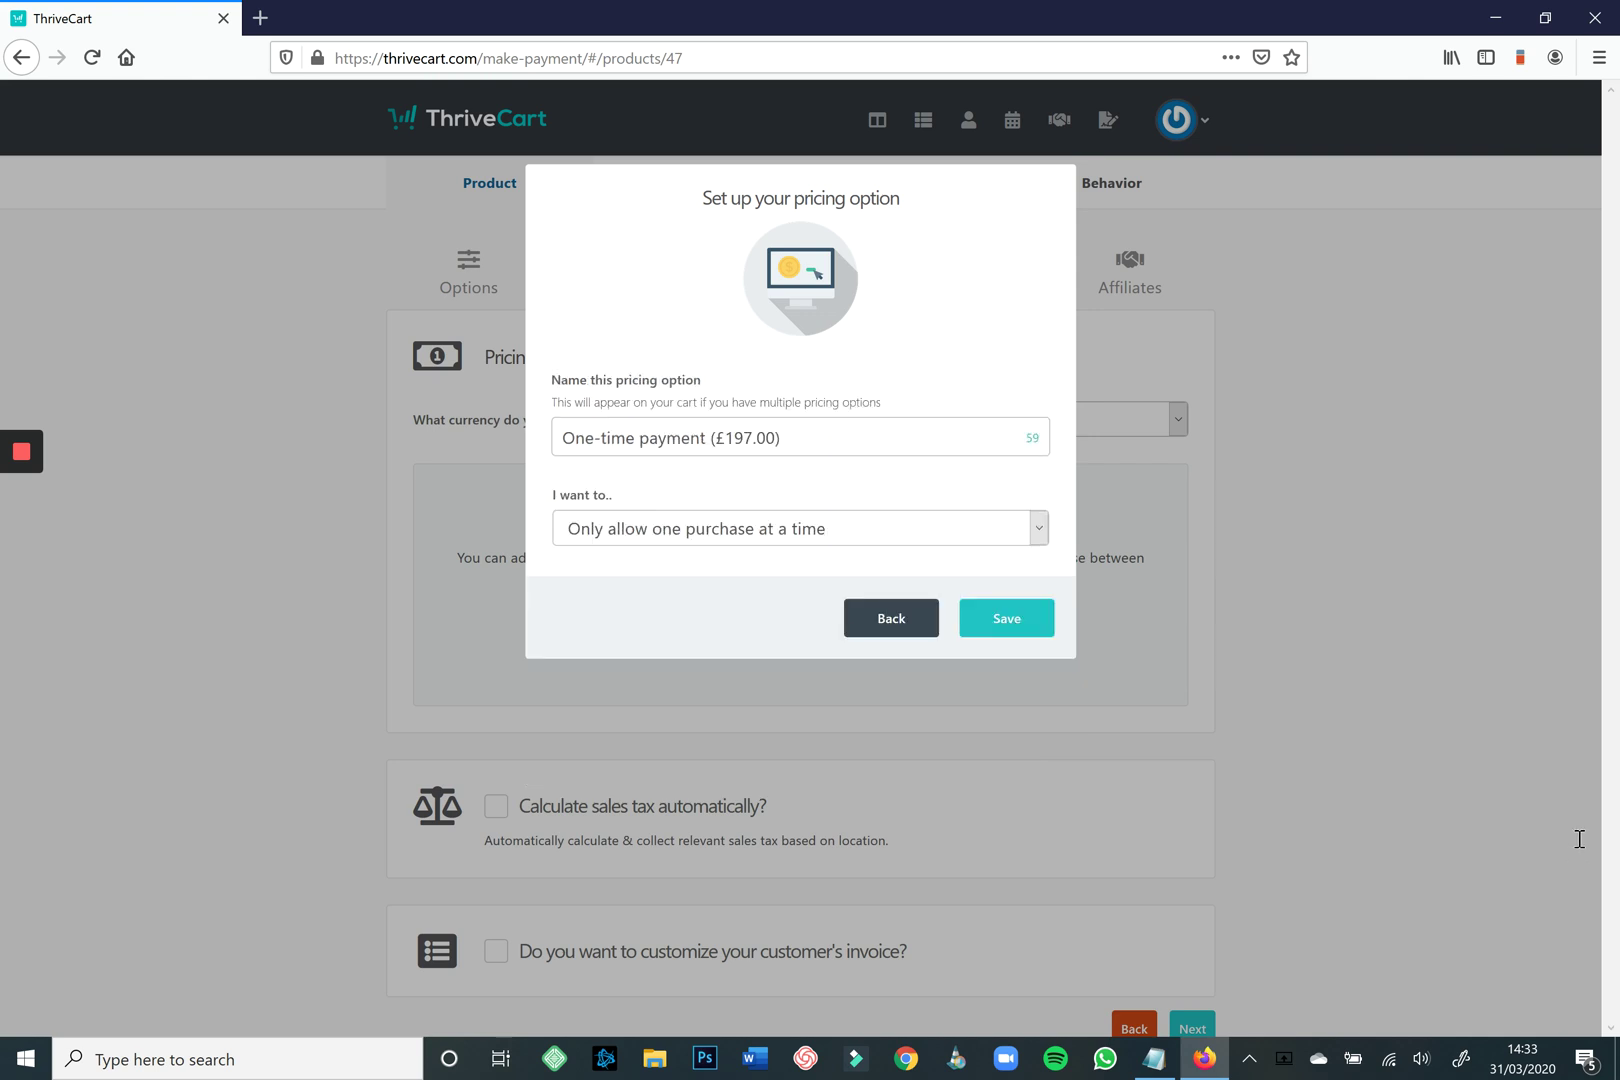
Keep the name 'One-time payment (£197.00)', allow only one purchase at a time, and save.
{"action": "key", "text": "Tab"}
{"action": "left_click", "coordinate": [594, 438]}
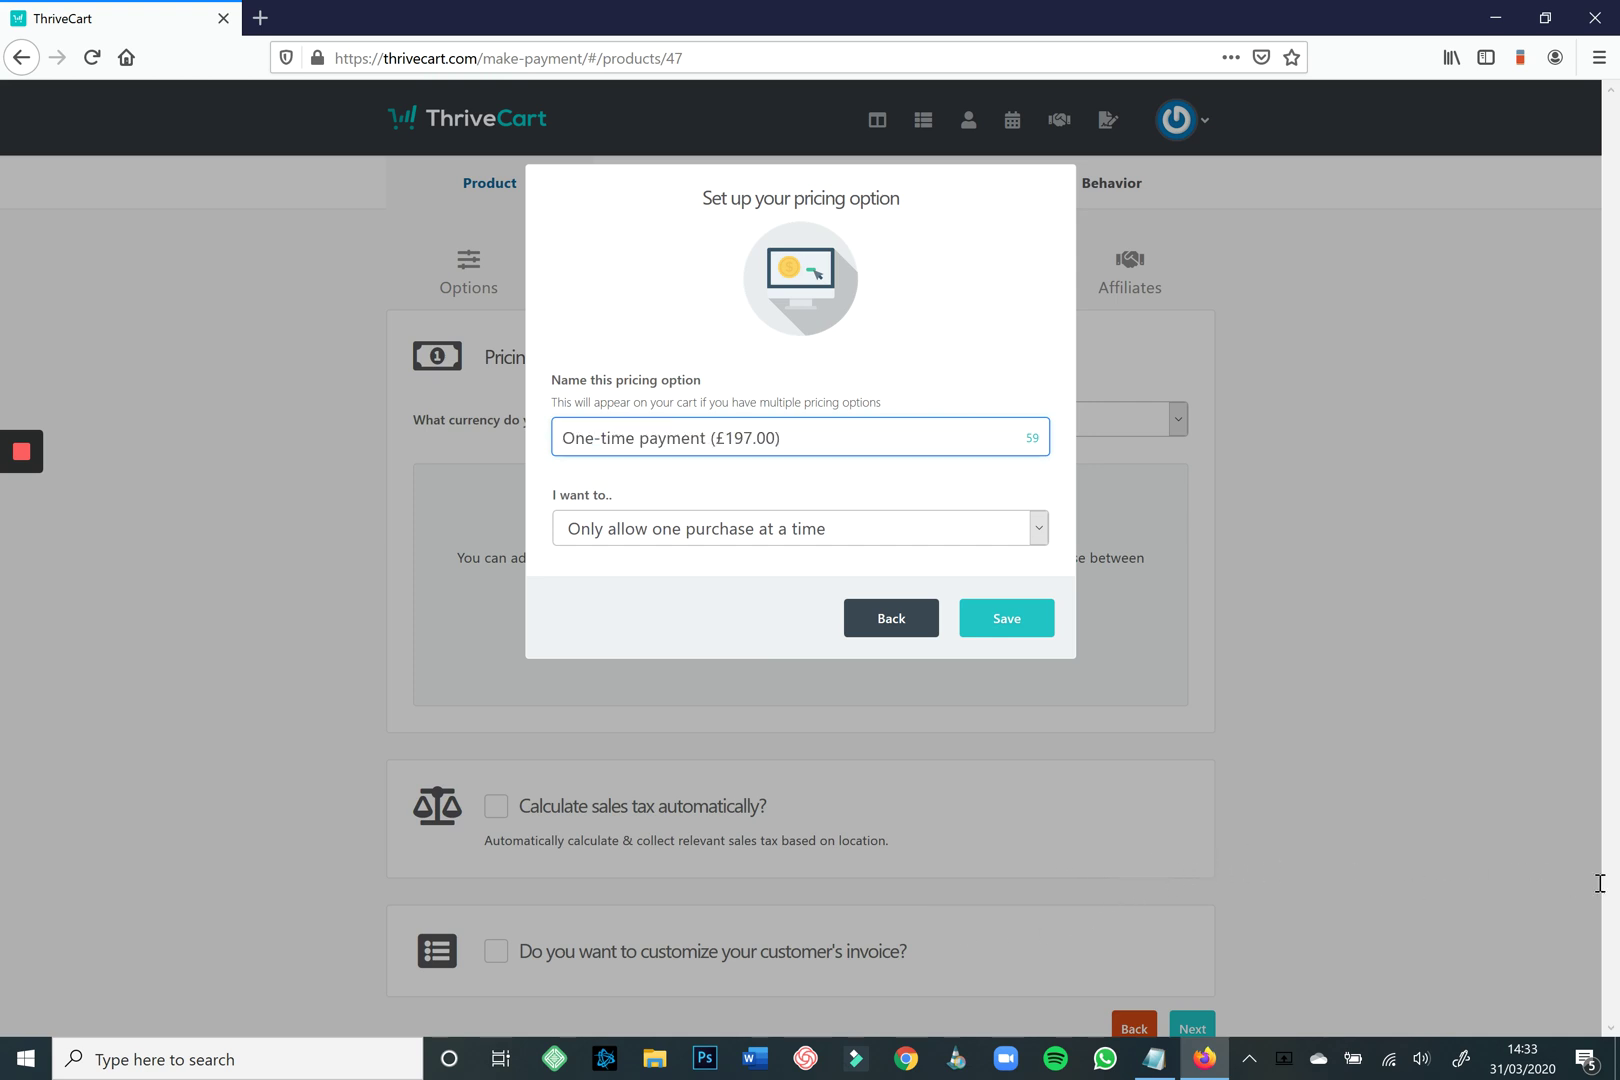
{"action": "key", "text": "ctrl+a"}
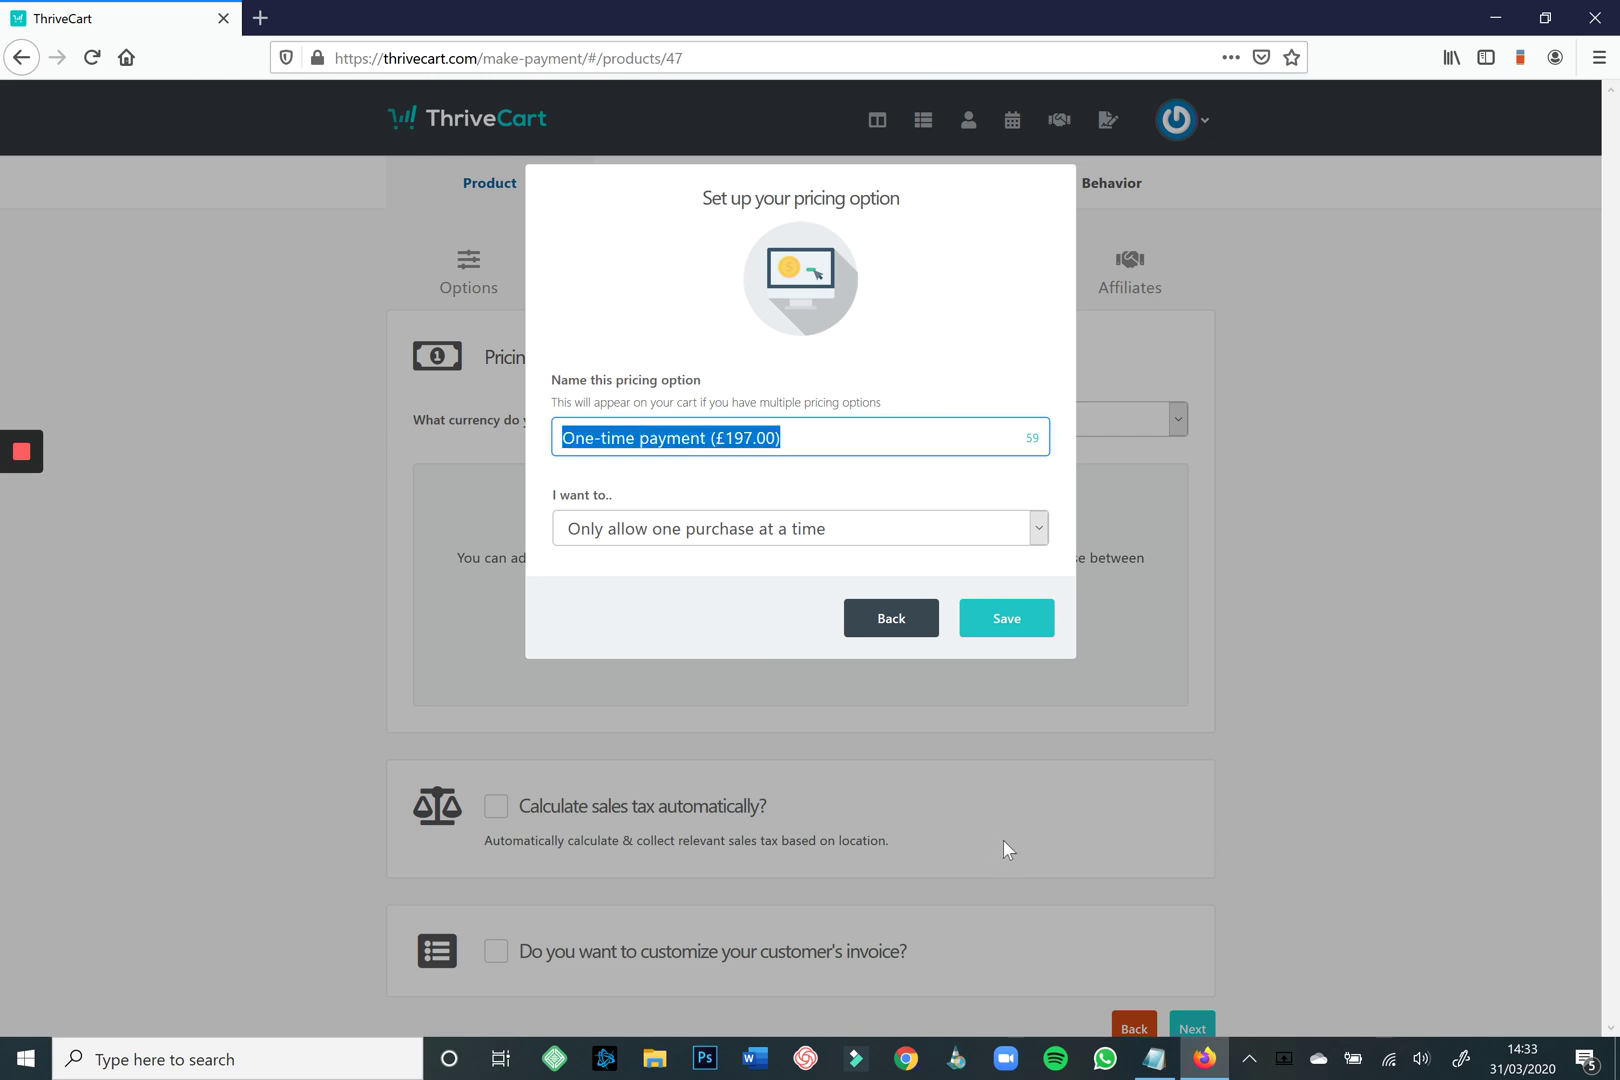
{"action": "key", "text": "Tab"}
{"action": "key", "text": "alt+Down"}
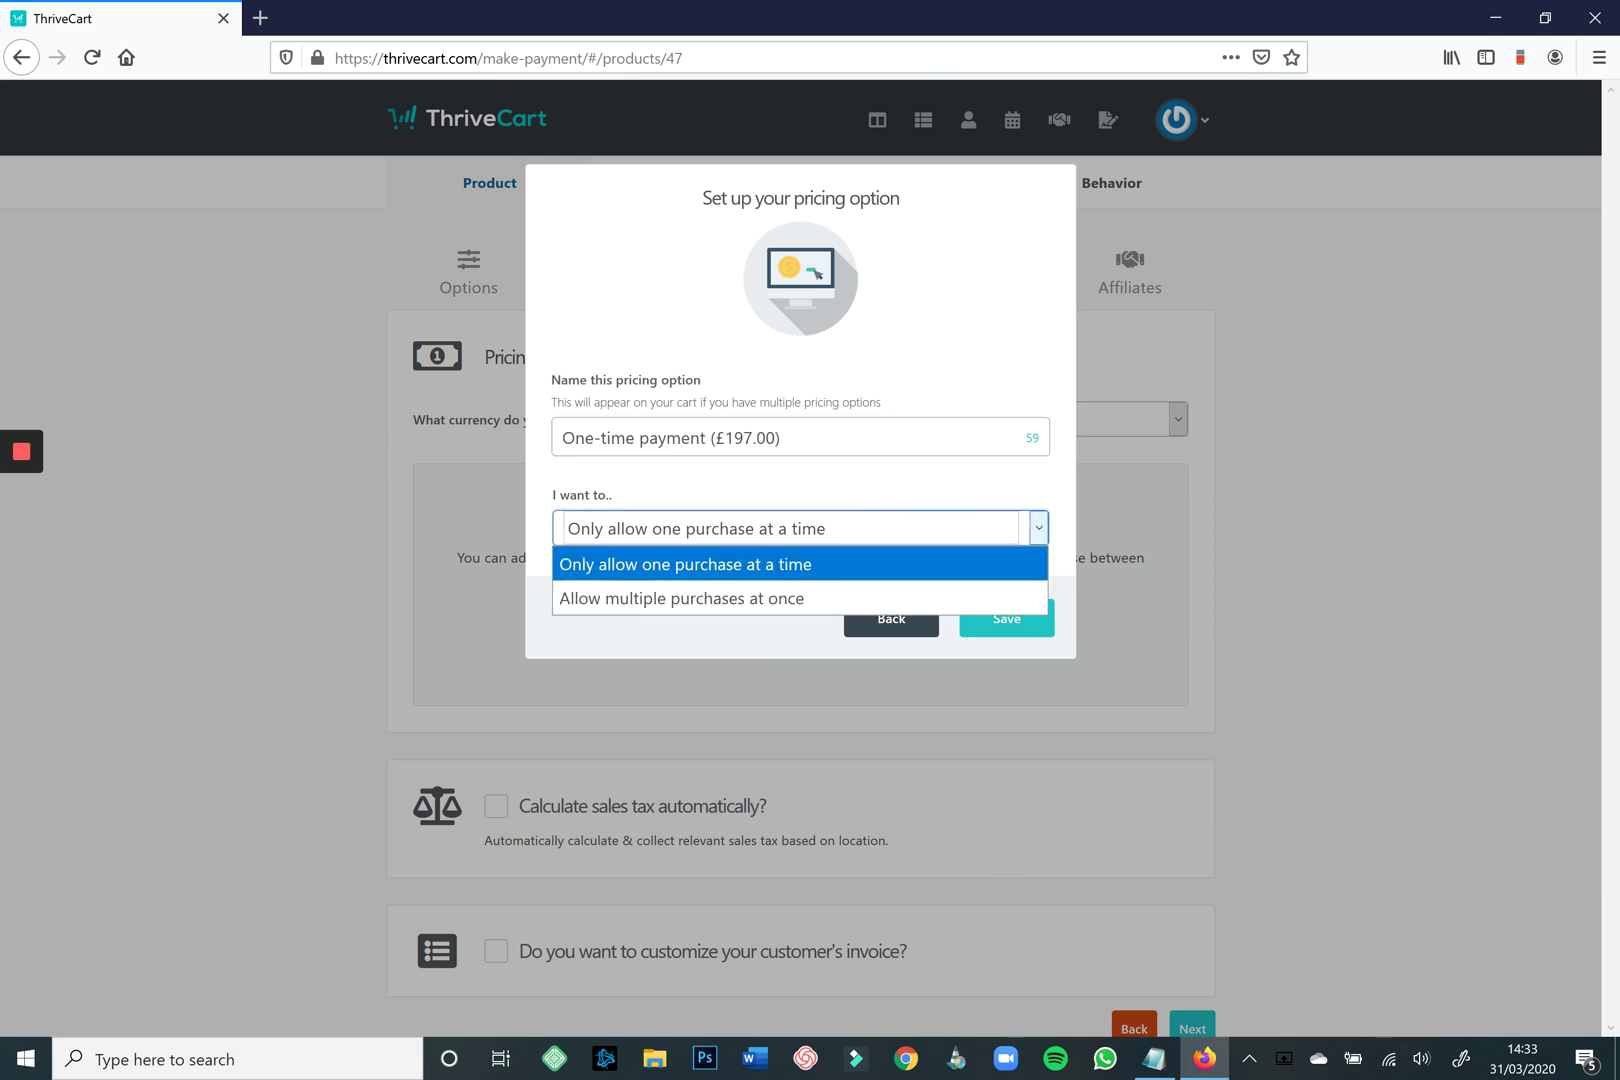
{"action": "key", "text": "Down"}
{"action": "key", "text": "Up"}
{"action": "key", "text": "Down"}
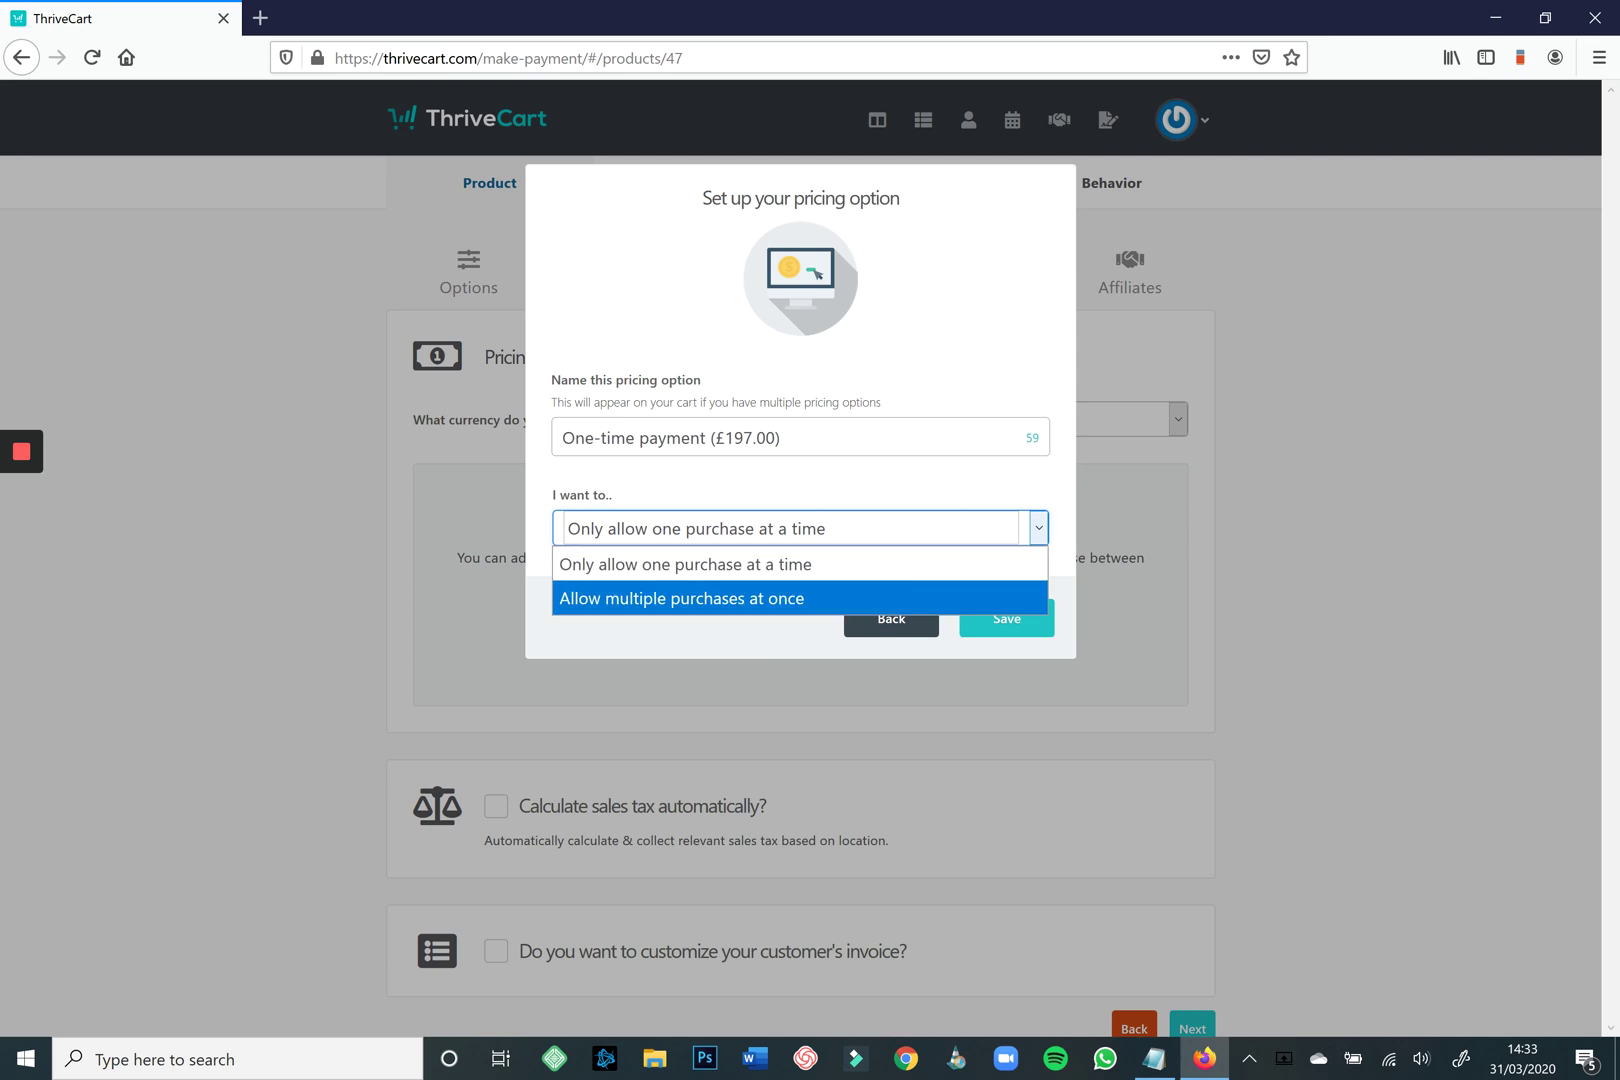
{"action": "key", "text": "Up"}
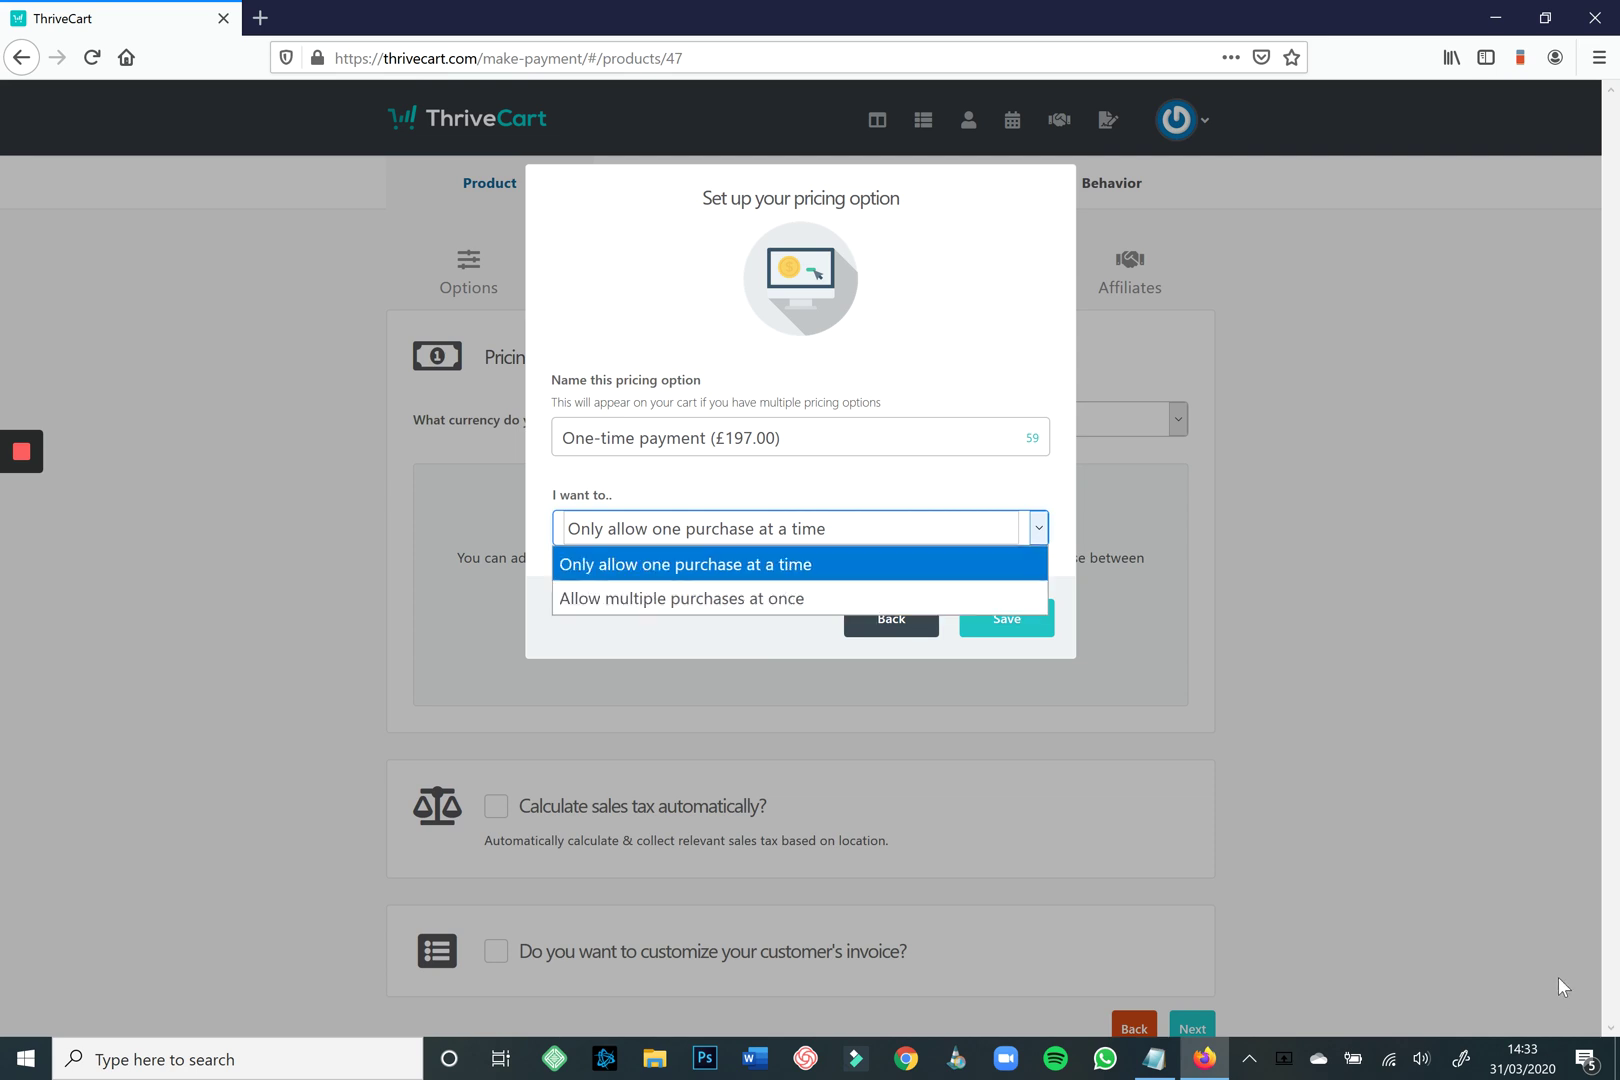
{"action": "left_click", "coordinate": [1558, 975]}
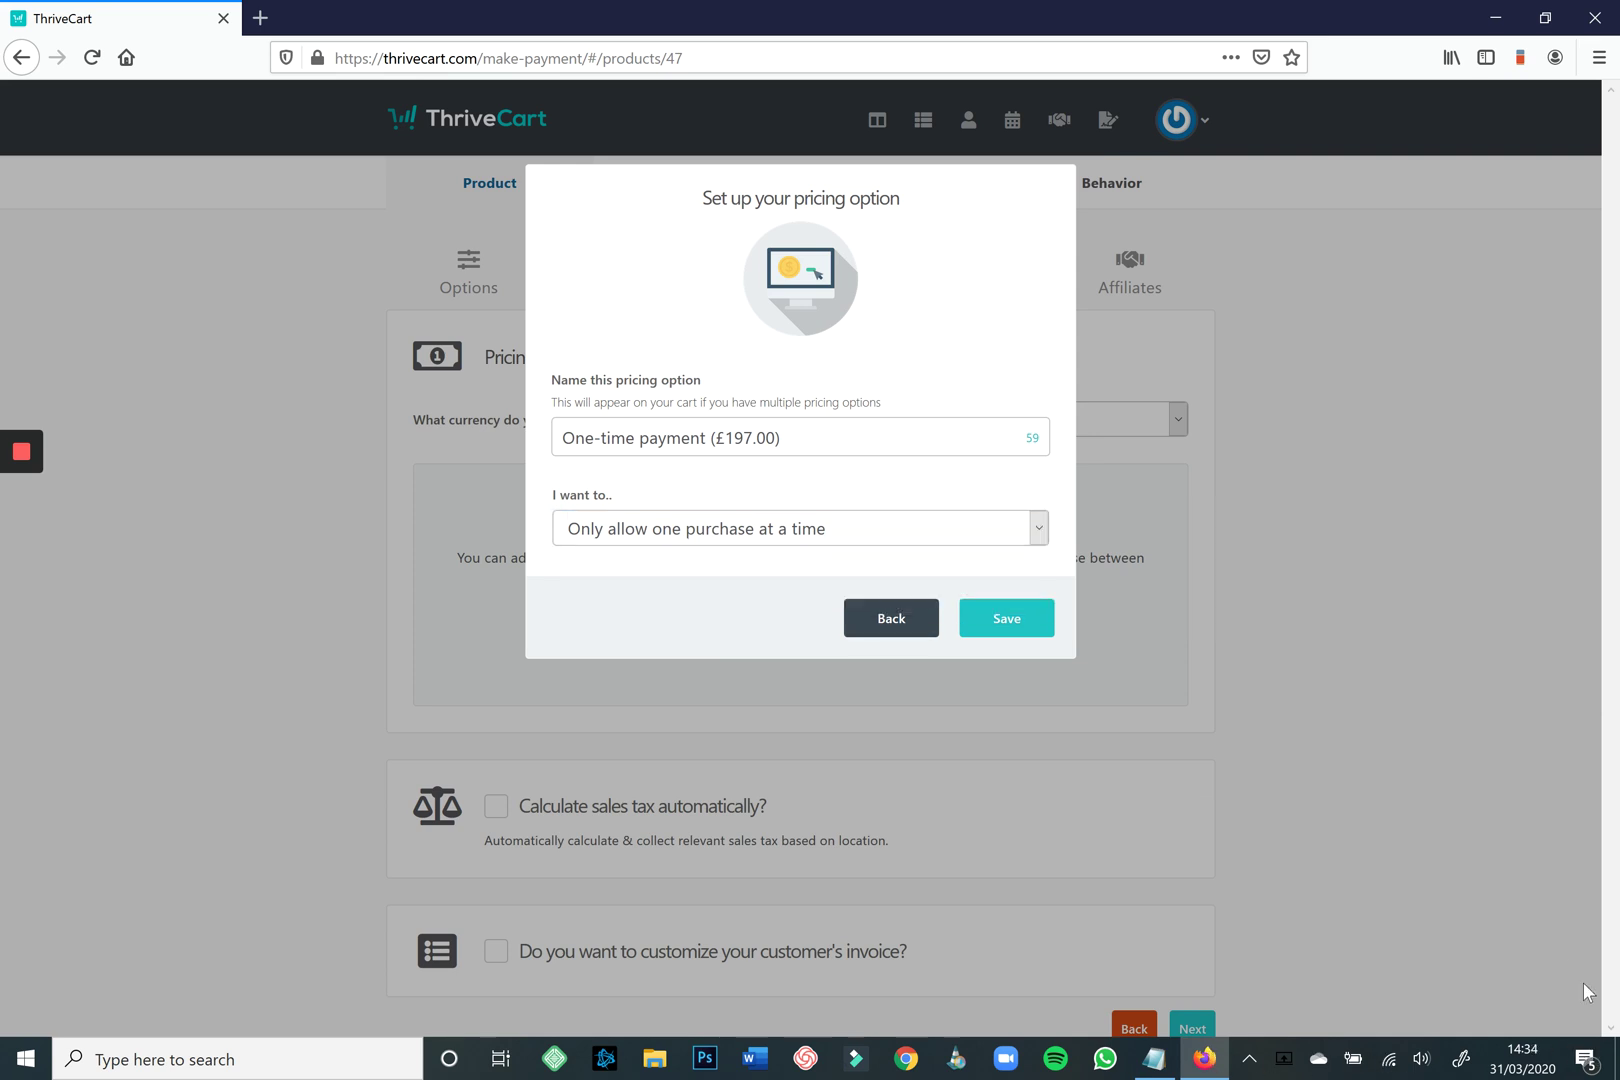
{"action": "left_click", "coordinate": [1006, 618]}
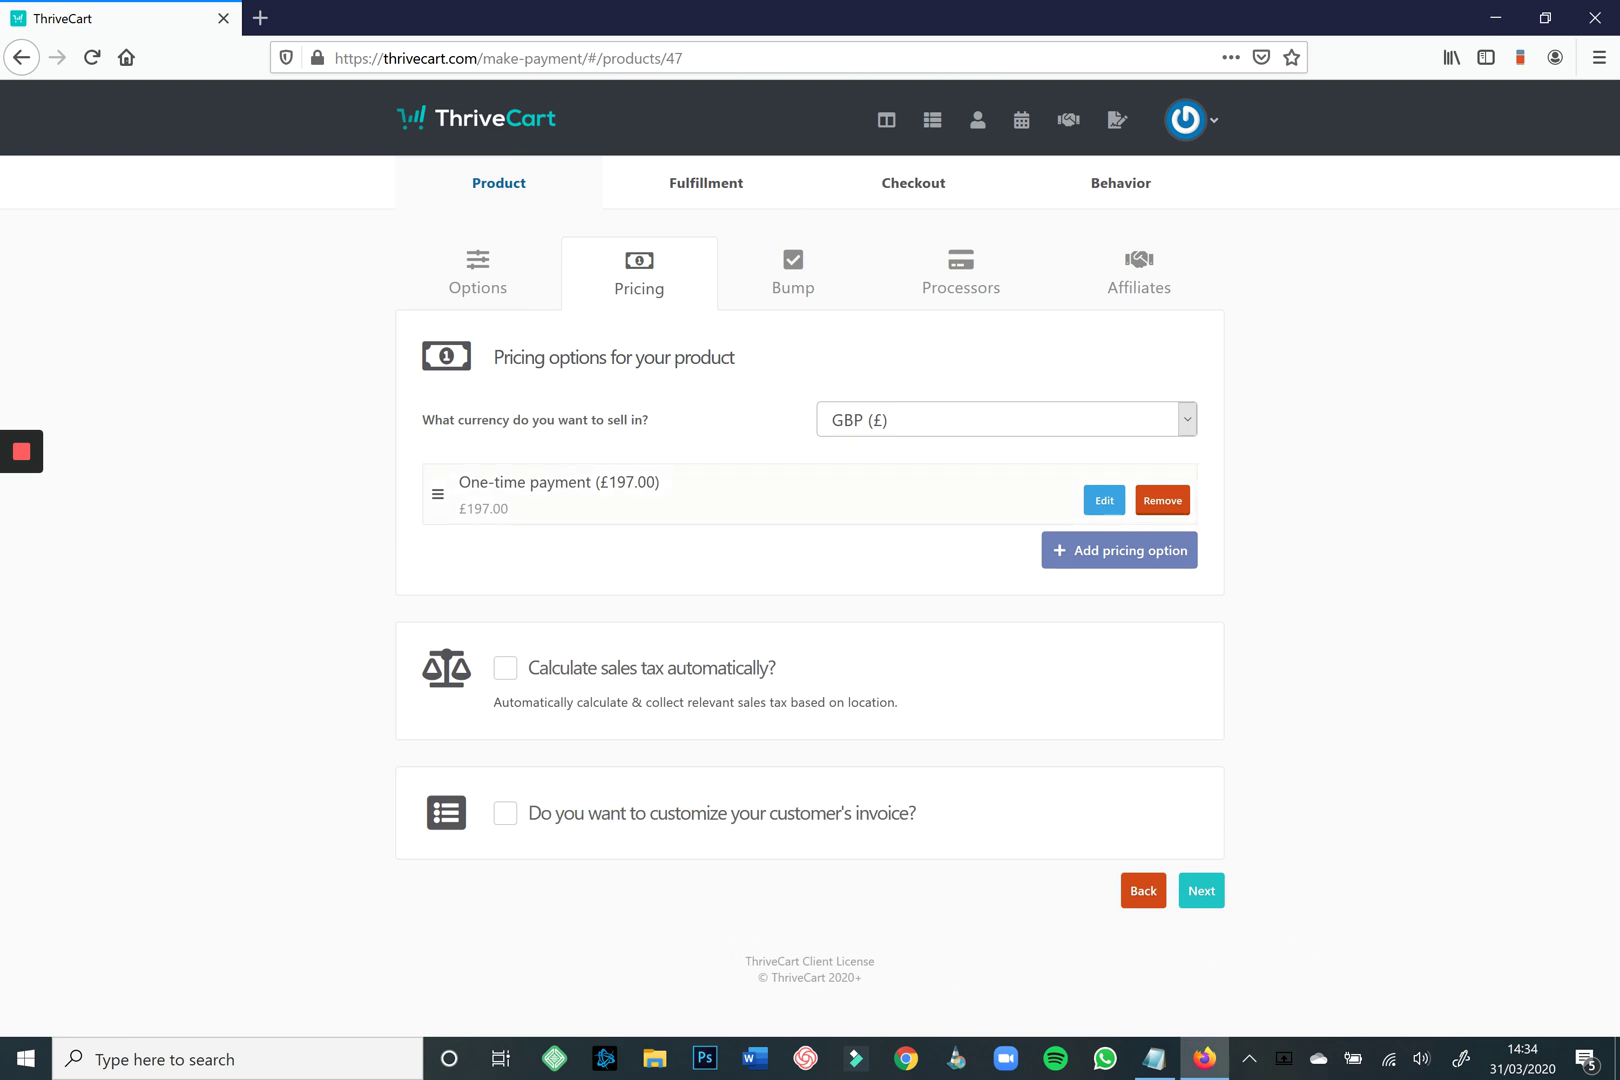
{"action": "left_click", "coordinate": [1119, 550]}
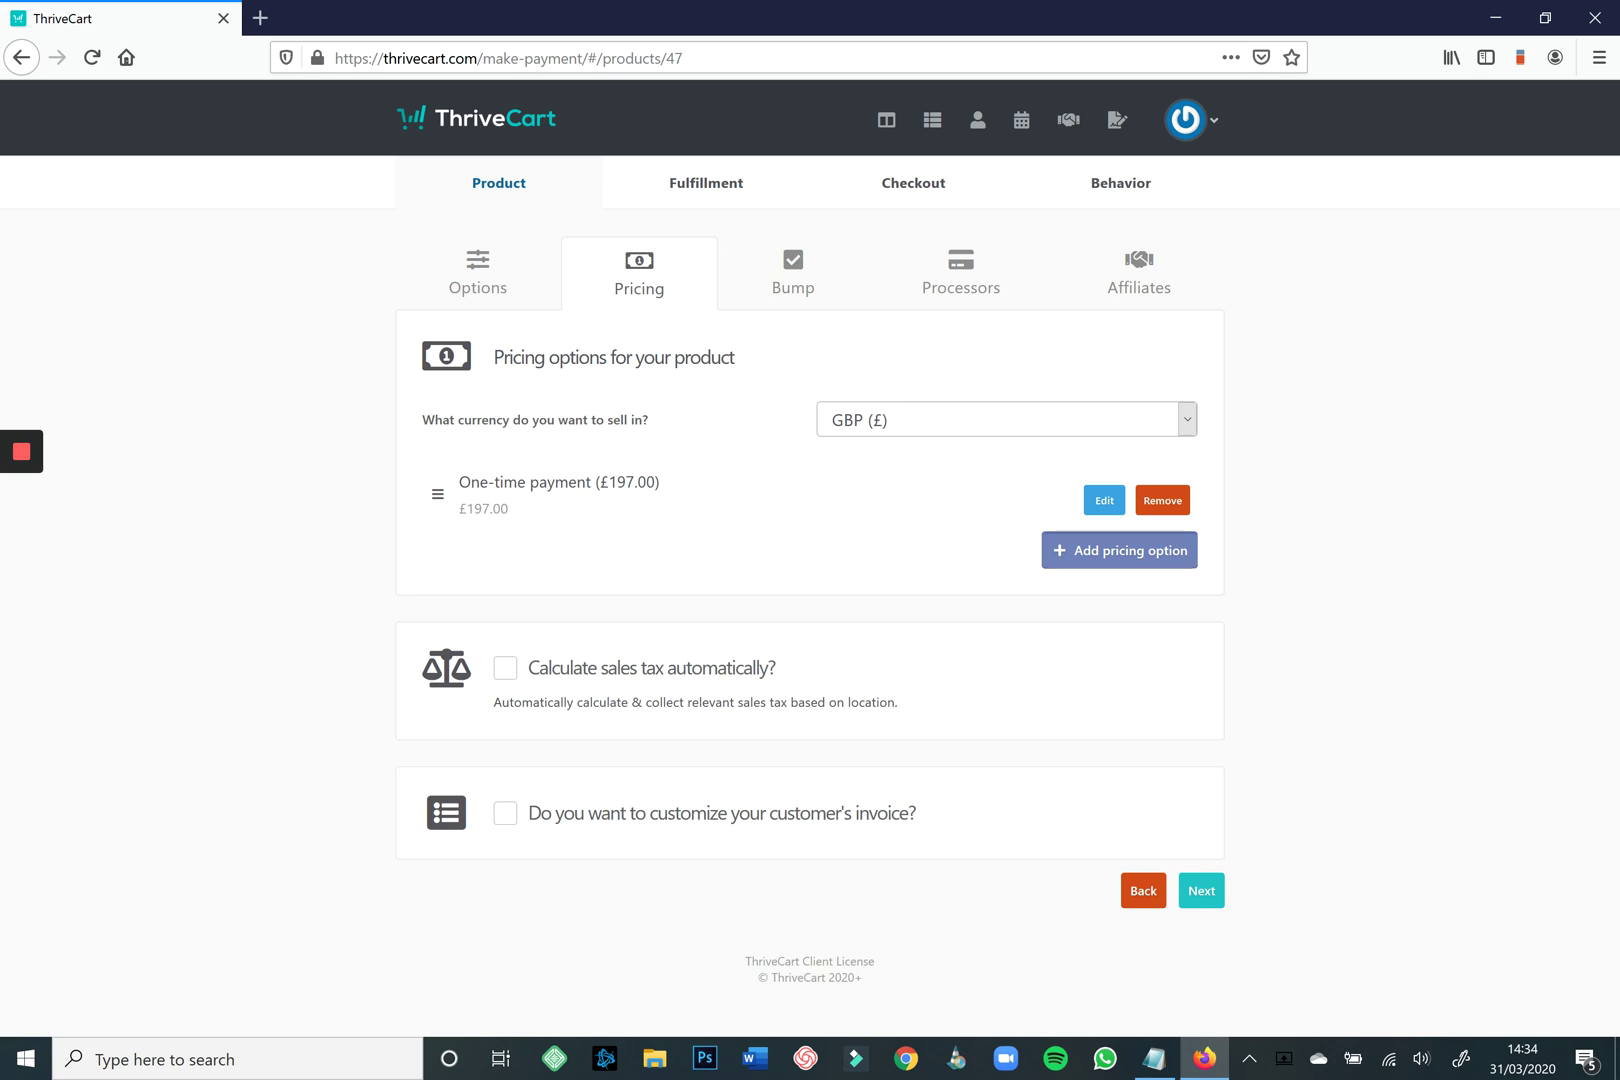
Set the new pricing option to Split pay at £98.50 per payment.
{"action": "key", "text": "shift+Tab"}
{"action": "key", "text": "alt+Down"}
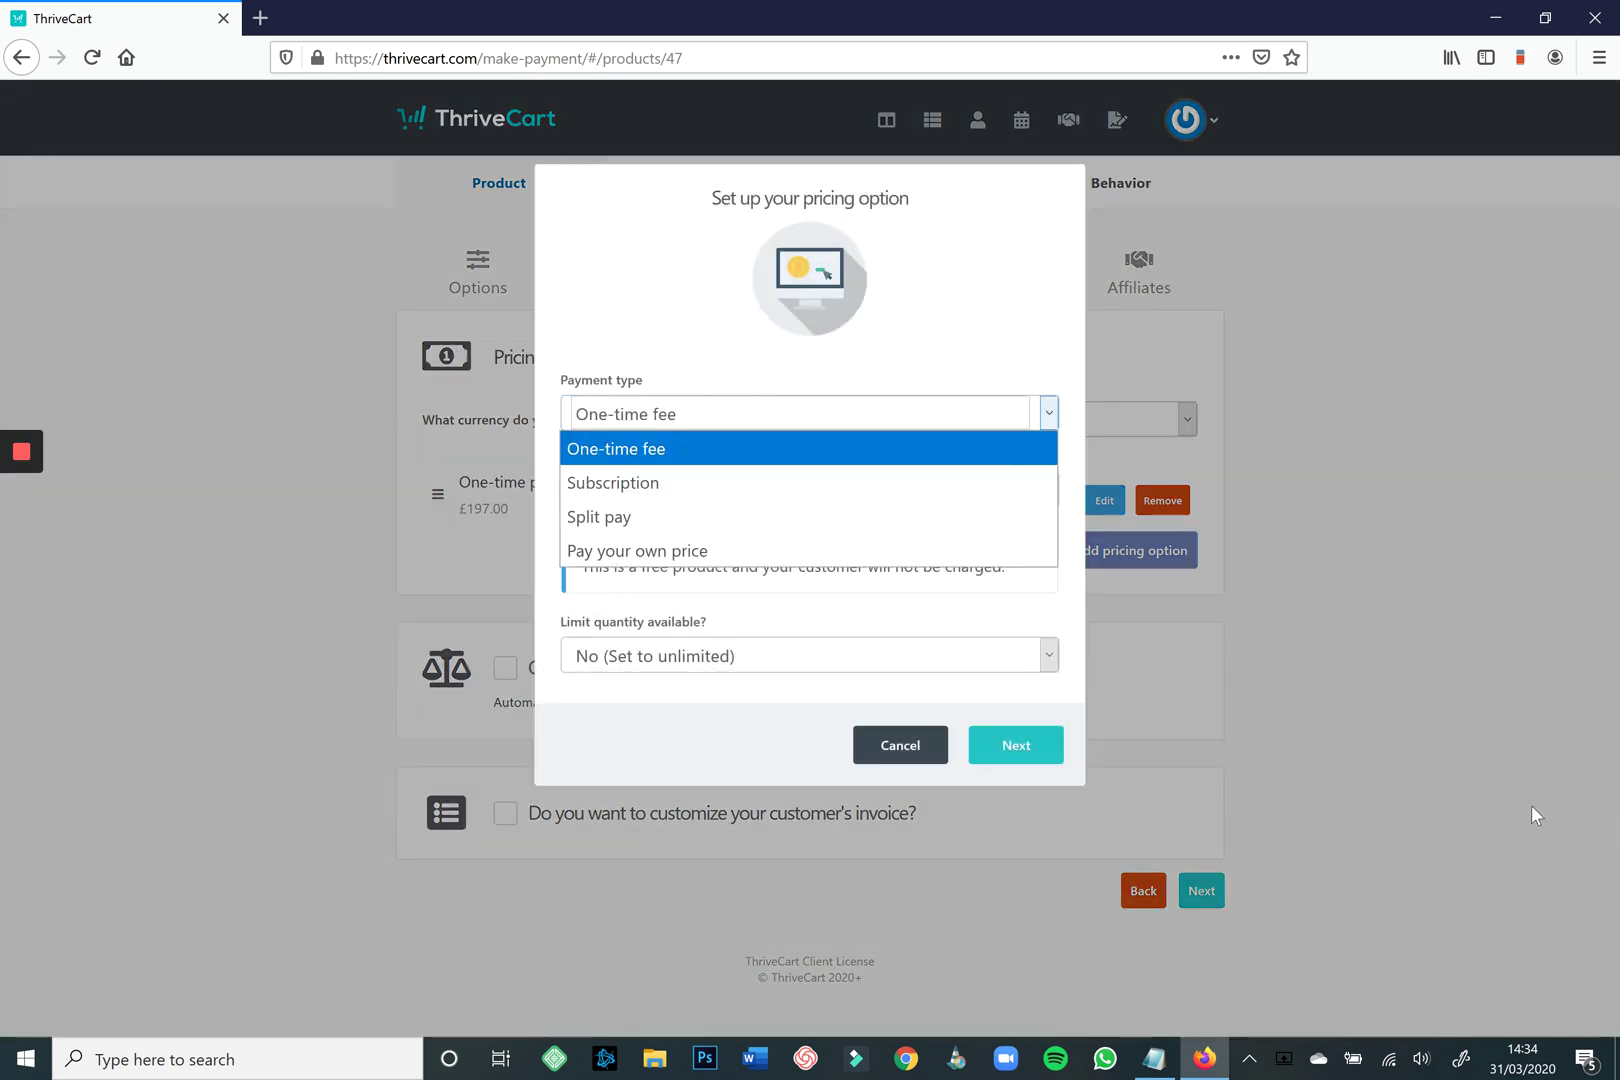
{"action": "key", "text": "Down"}
{"action": "key", "text": "Down"}
{"action": "key", "text": "Return"}
{"action": "key", "text": "Tab"}
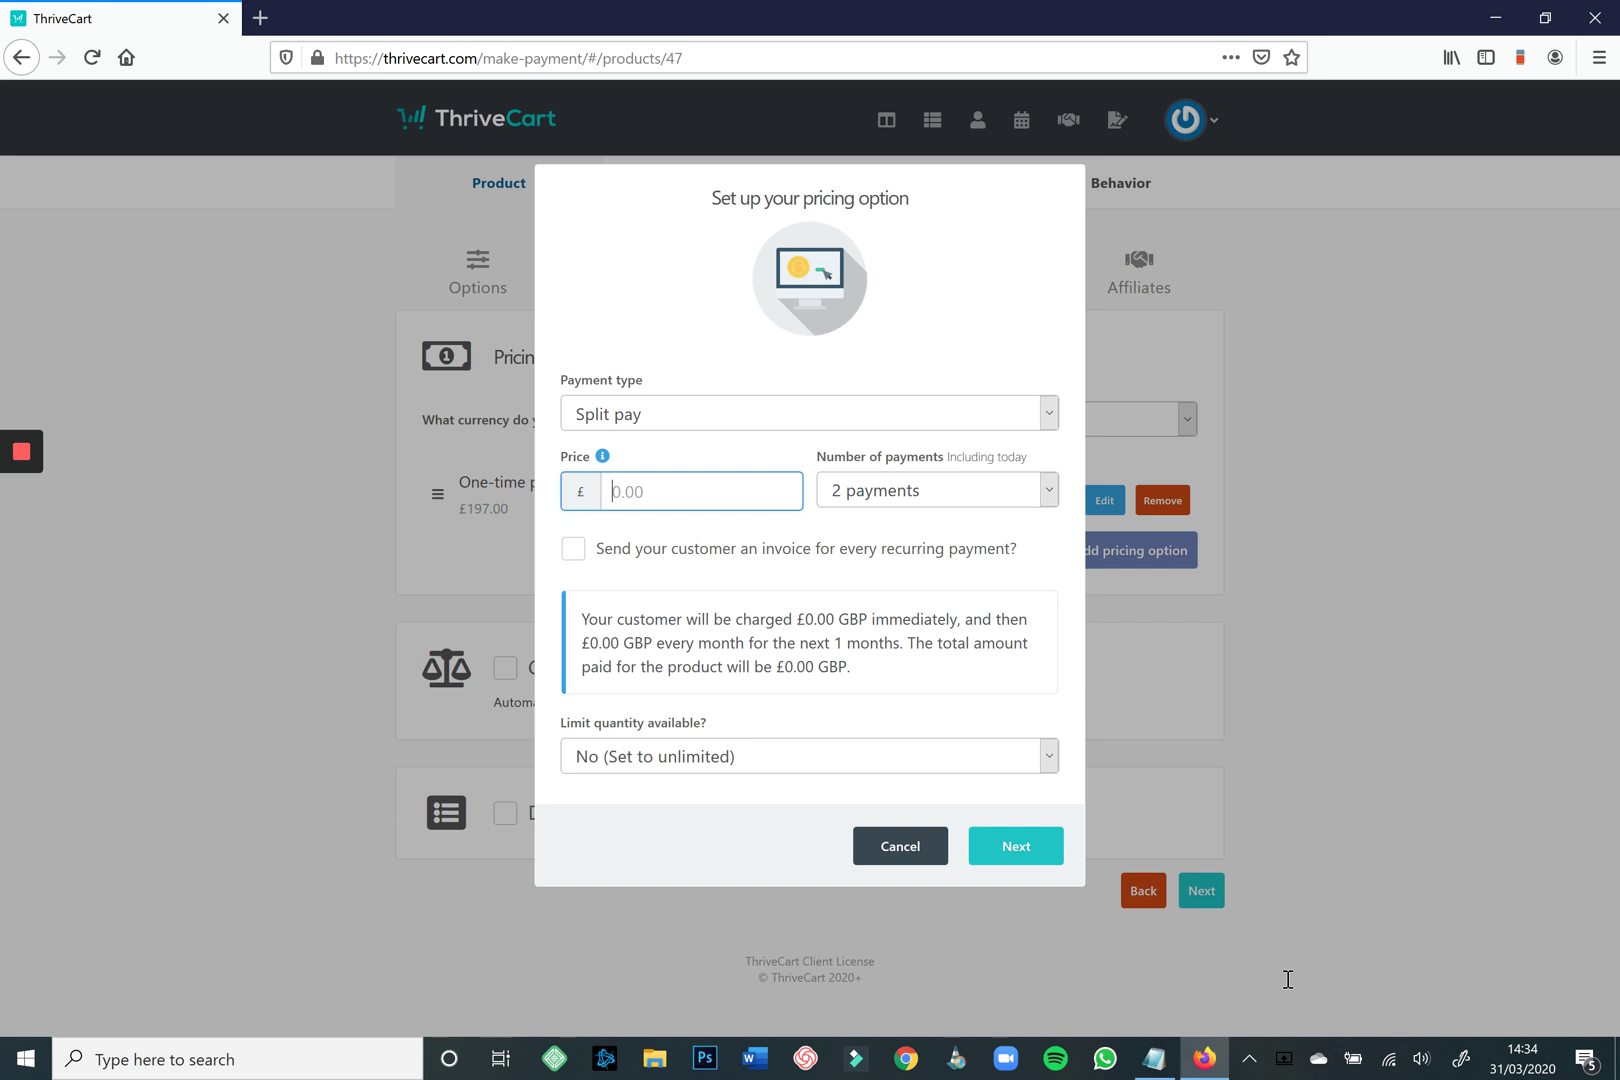
{"action": "type", "text": "98.50"}
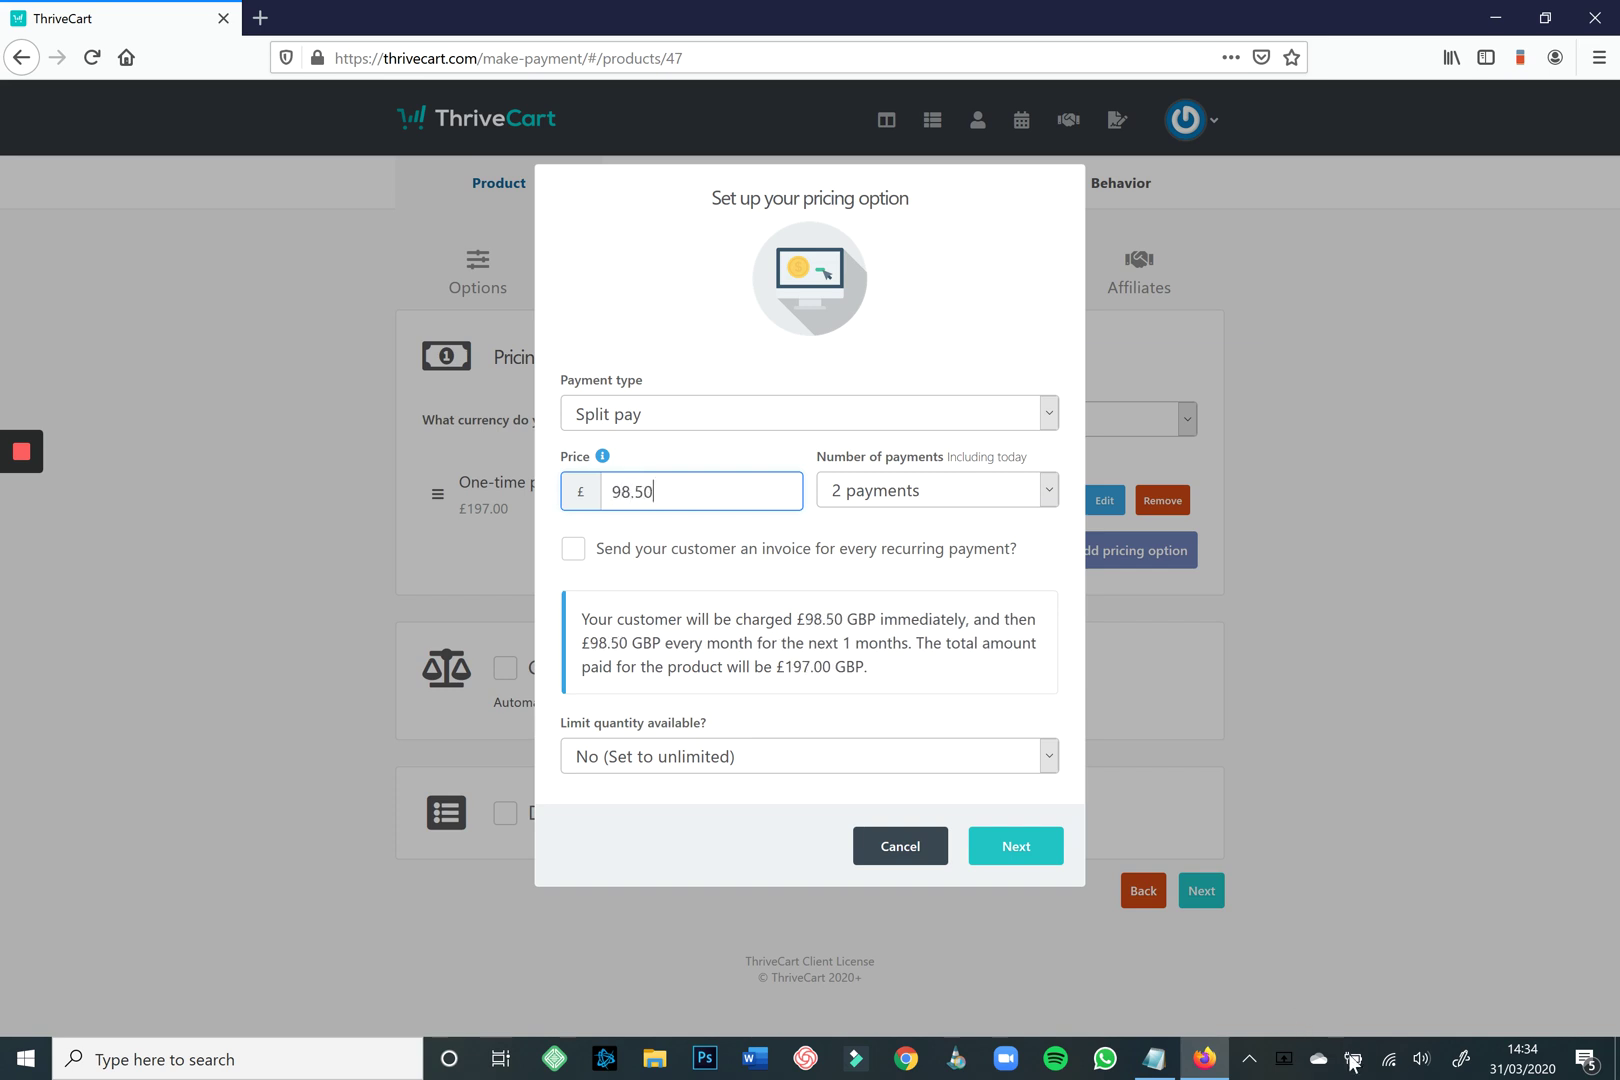
{"action": "left_click", "coordinate": [679, 528]}
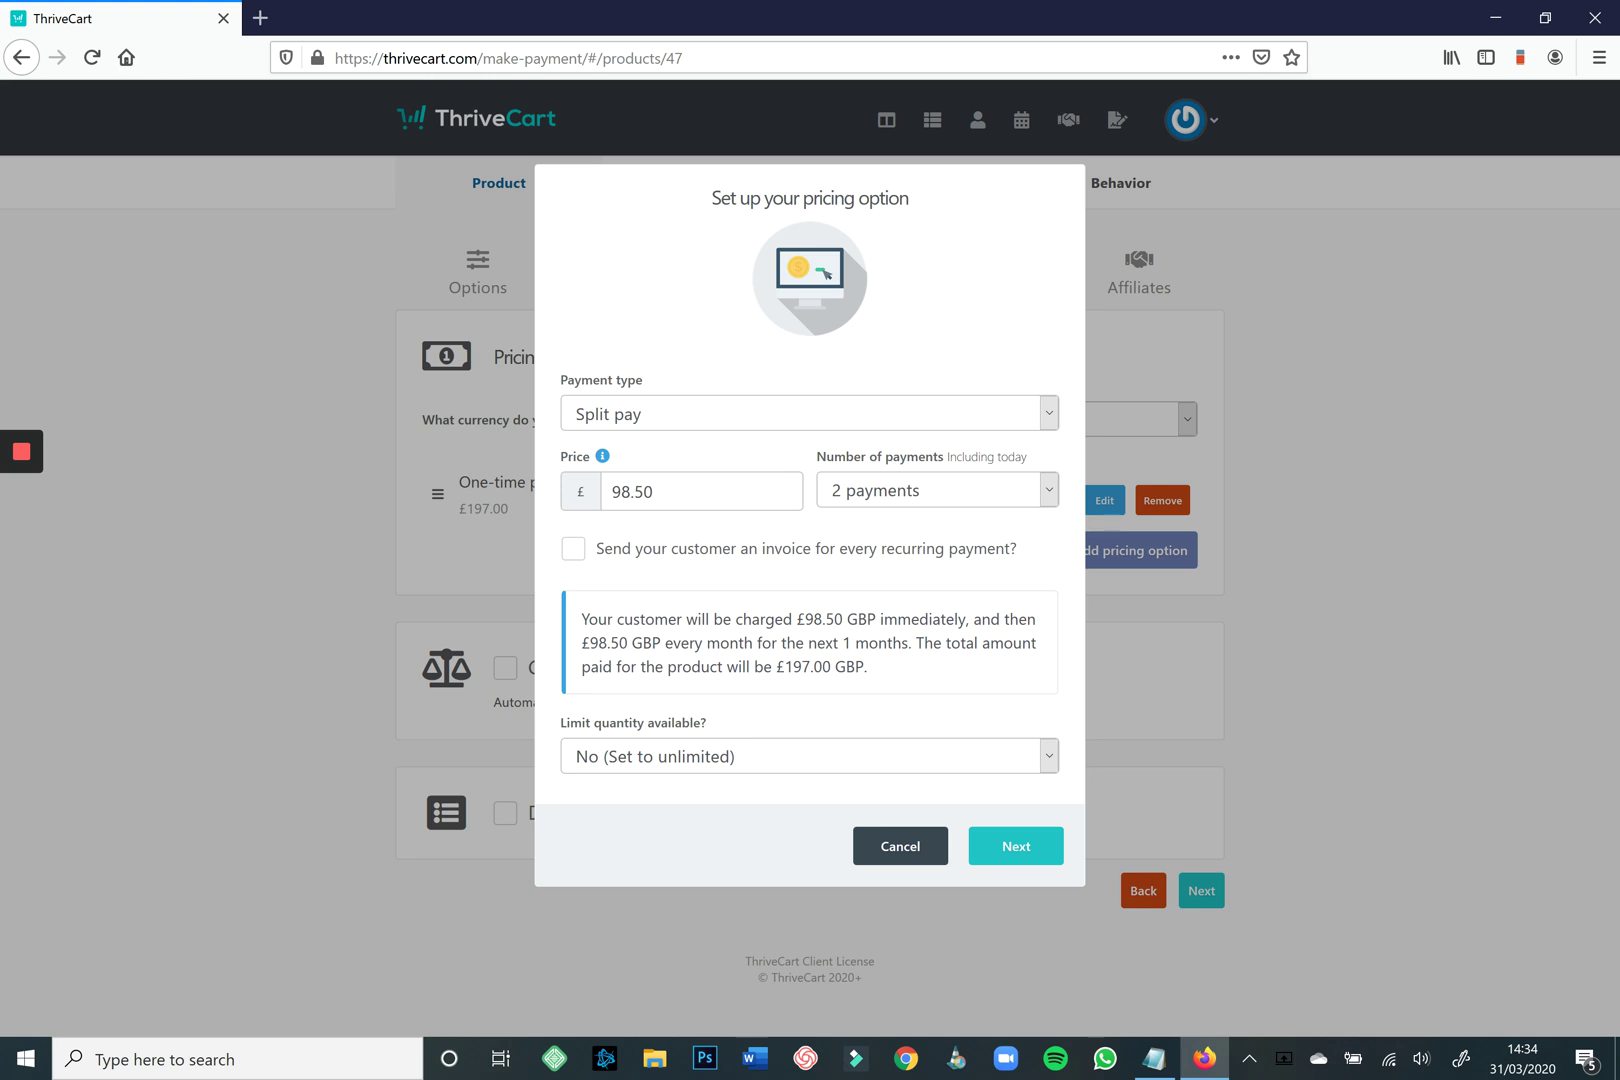
{"action": "left_click", "coordinate": [573, 548]}
{"action": "key", "text": "space"}
{"action": "key", "text": "space"}
{"action": "key", "text": "space"}
{"action": "key", "text": "Tab"}
{"action": "key", "text": "space"}
Keep quantity unlimited and save the option as 'Split pay (2x £98.50)'.
{"action": "key", "text": "Down"}
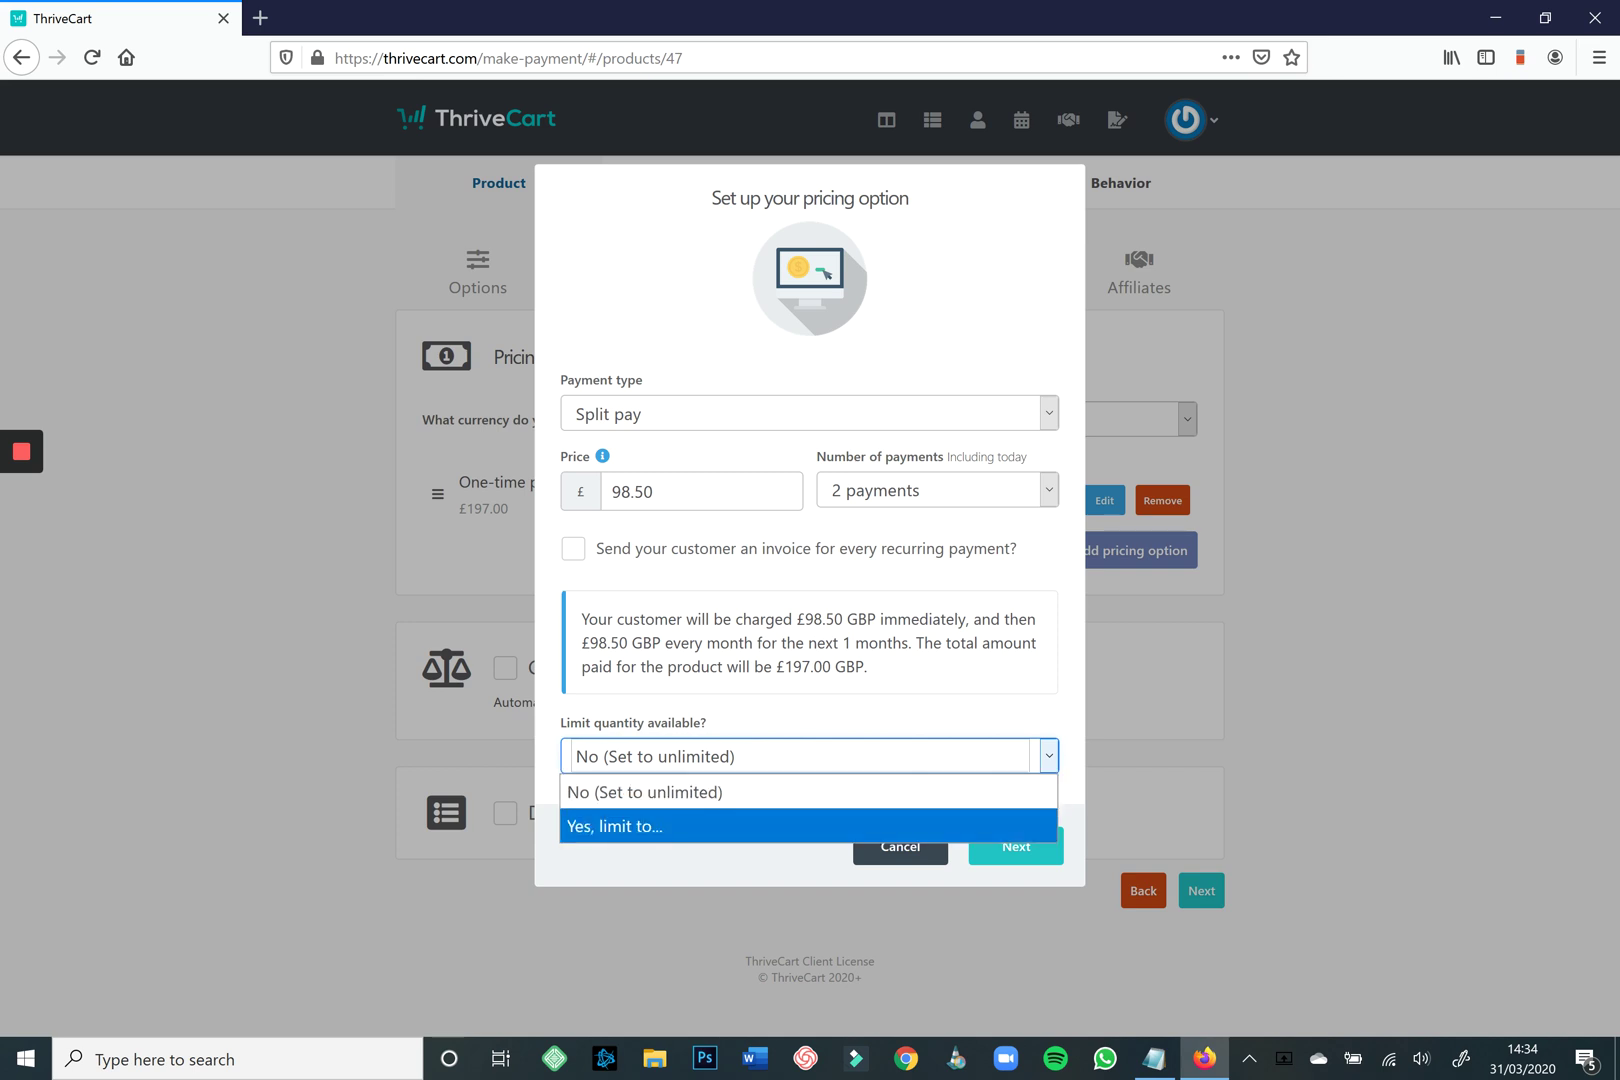
{"action": "key", "text": "Up"}
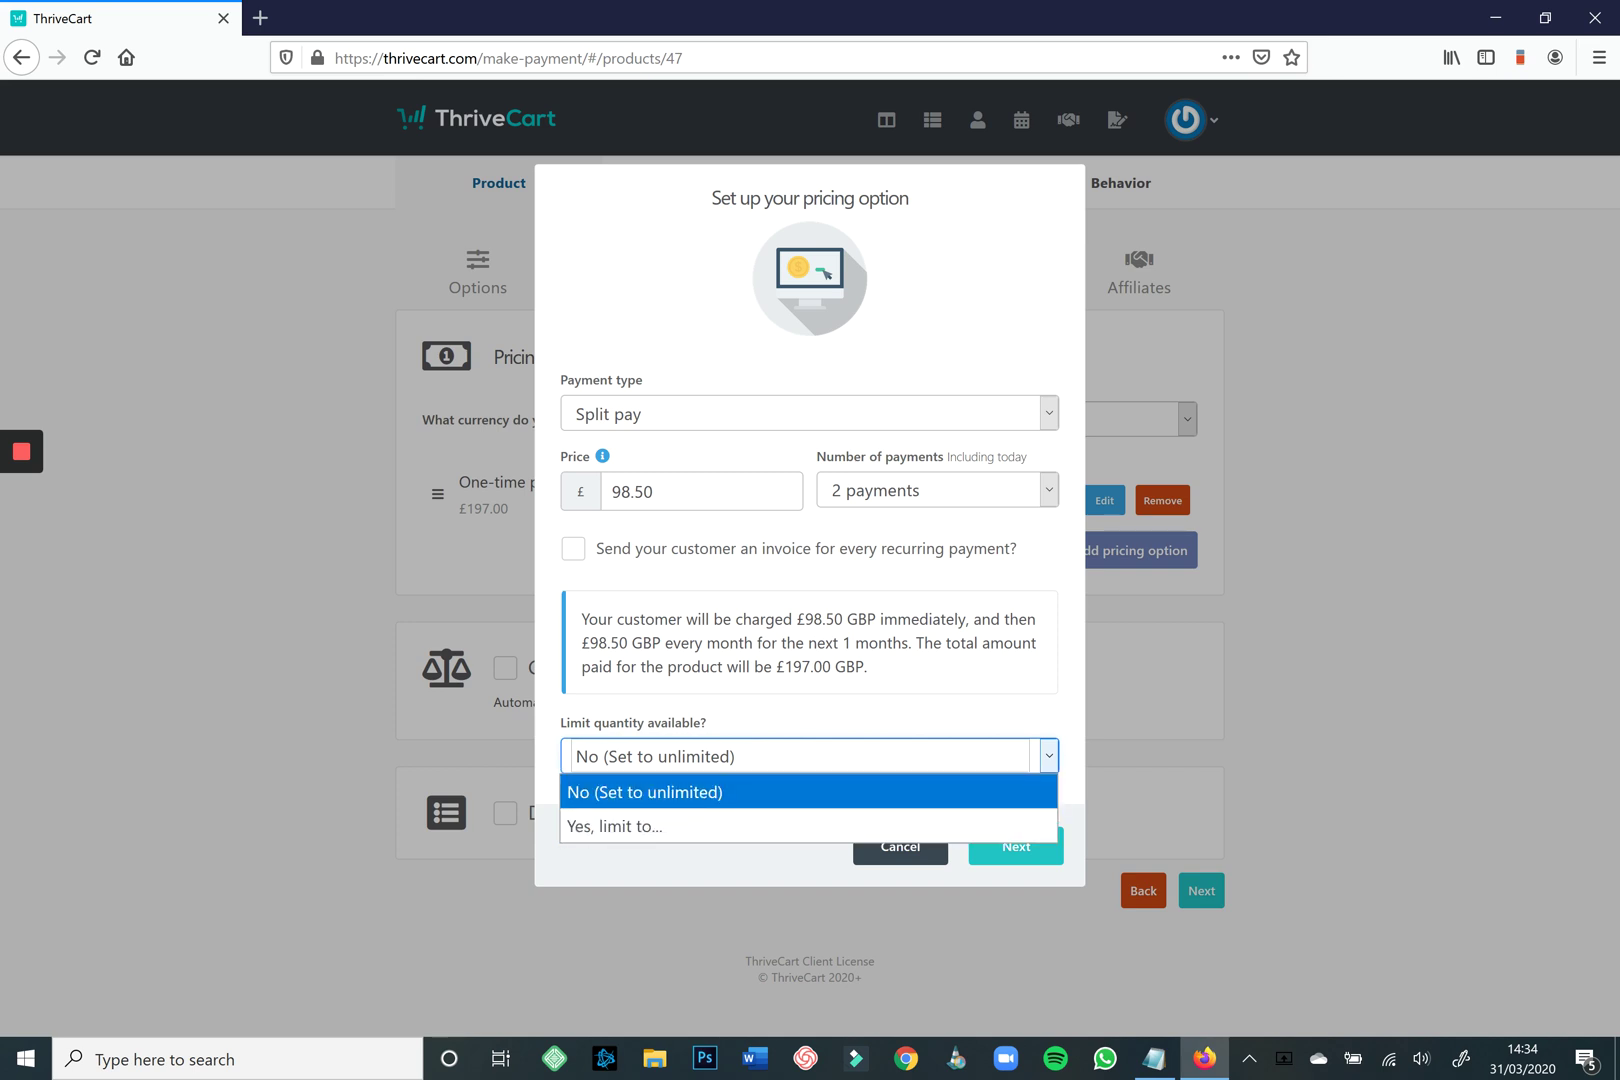
{"action": "key", "text": "Down"}
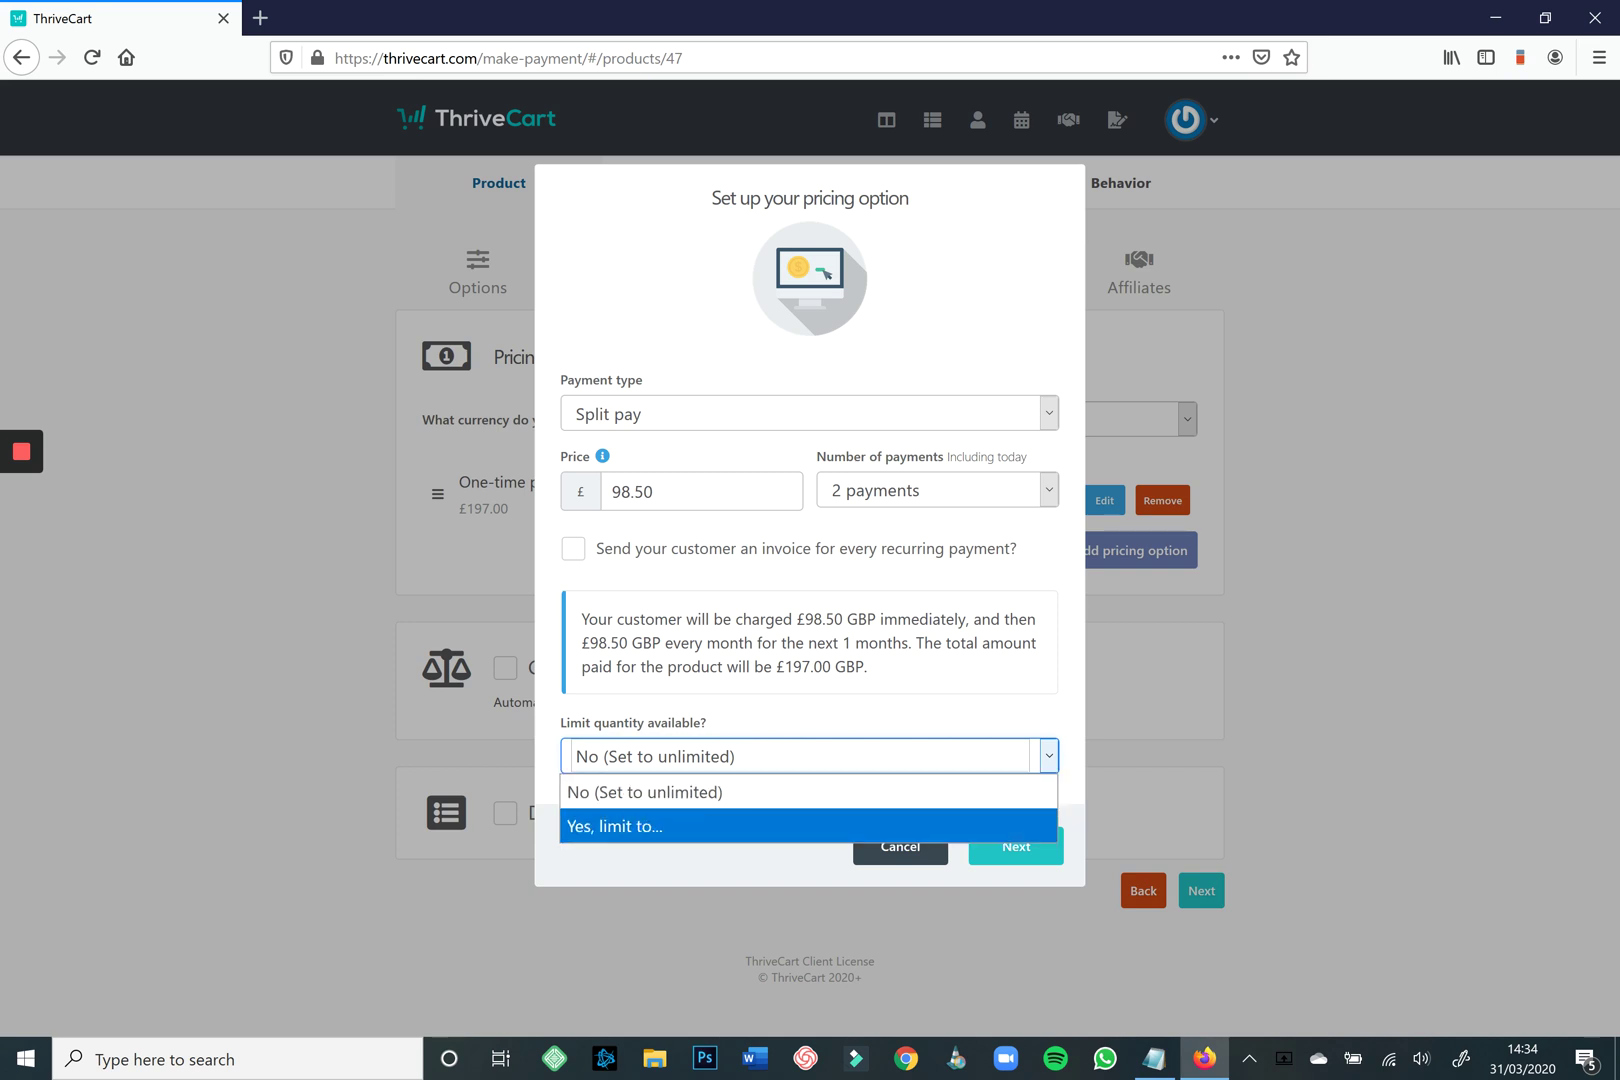
{"action": "key", "text": "Up"}
{"action": "key", "text": "Return"}
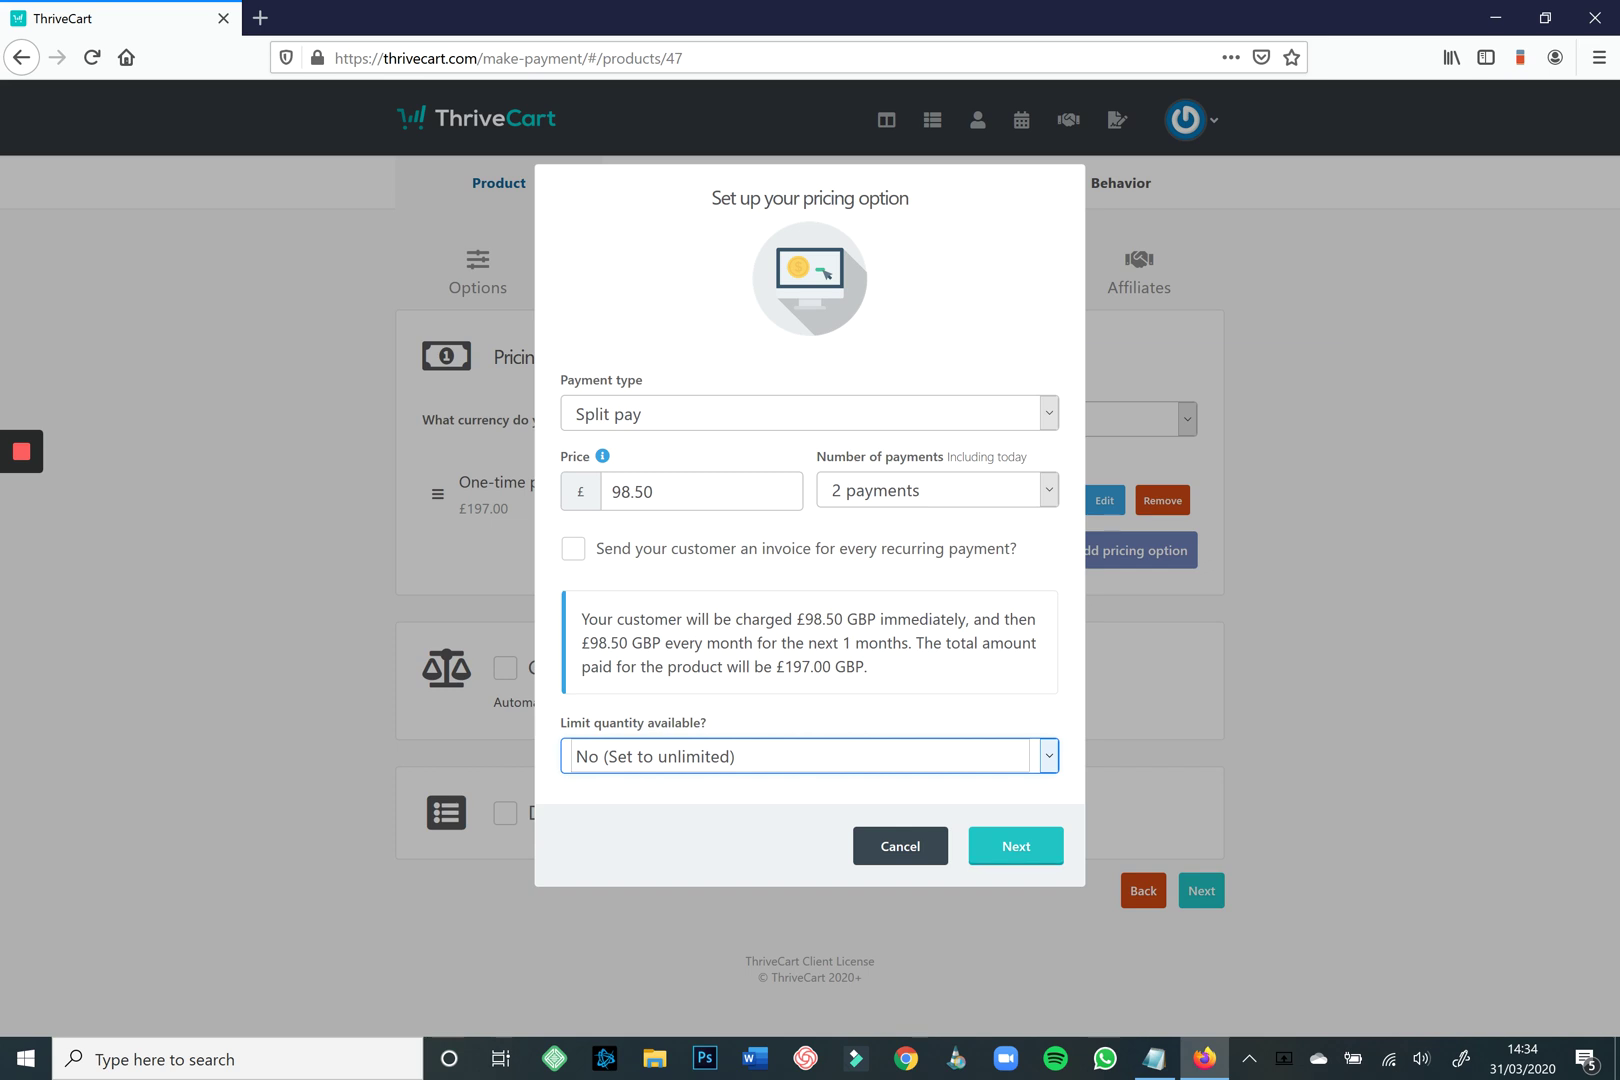
{"action": "key", "text": "Tab"}
{"action": "key", "text": "Tab"}
{"action": "key", "text": "Return"}
{"action": "key", "text": "Tab"}
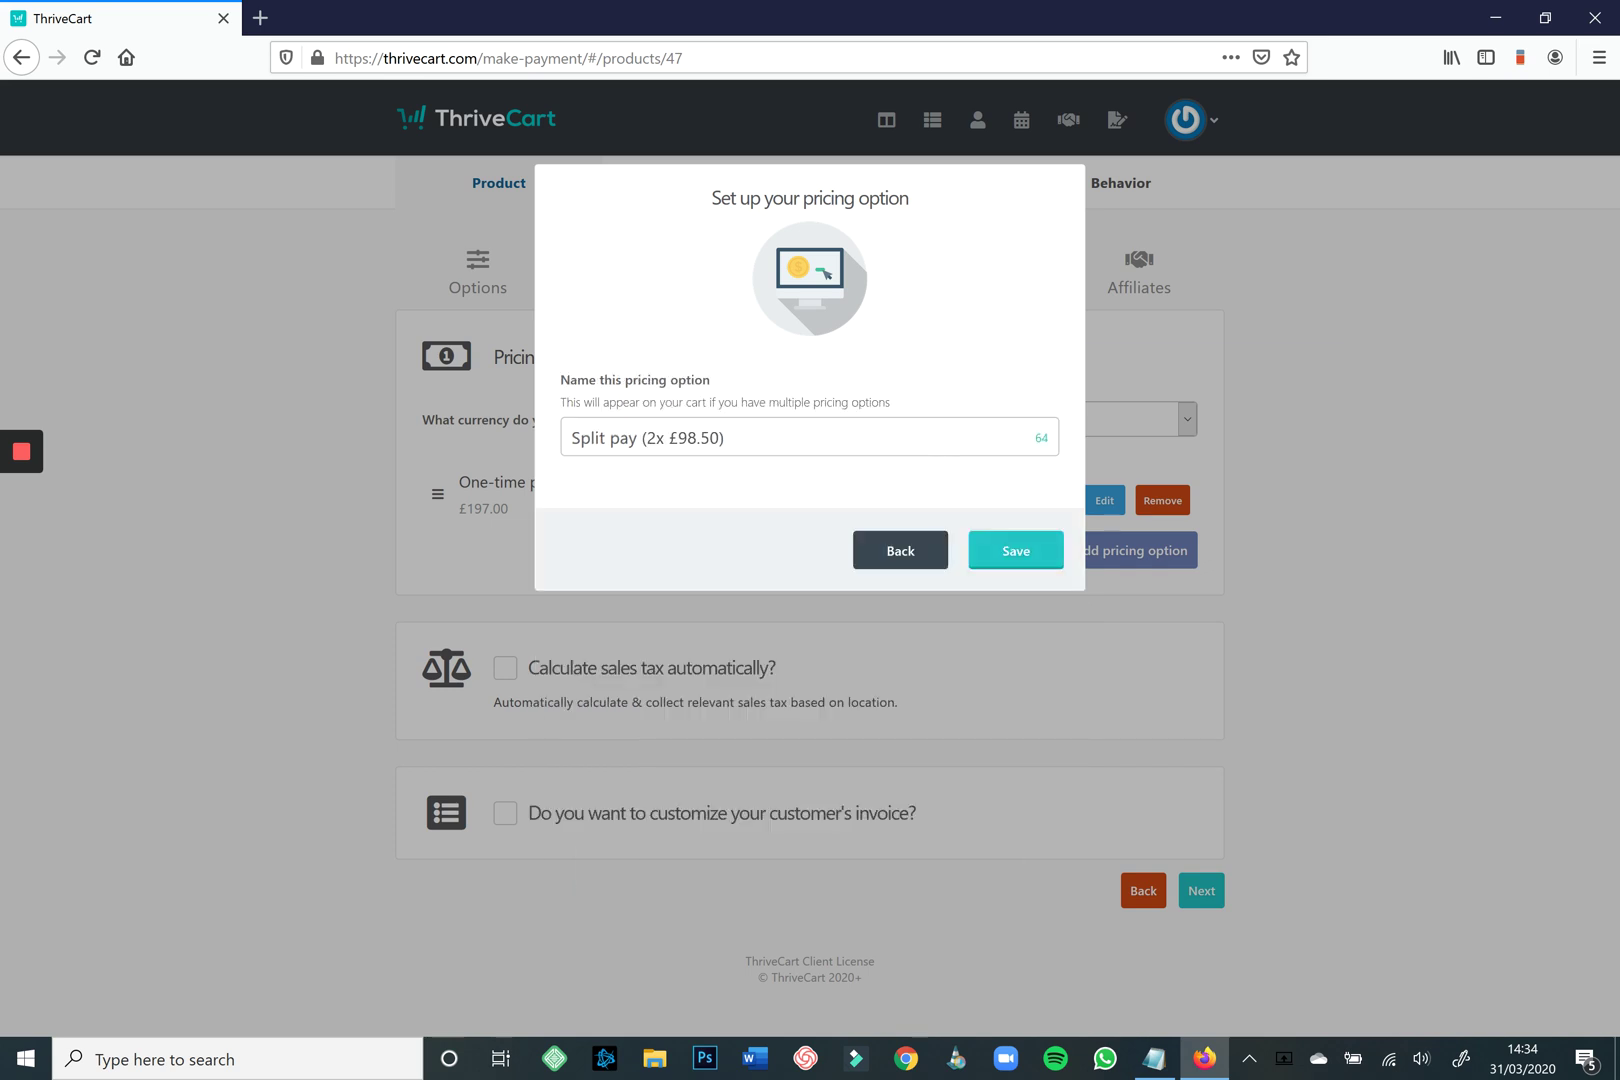
{"action": "key", "text": "Return"}
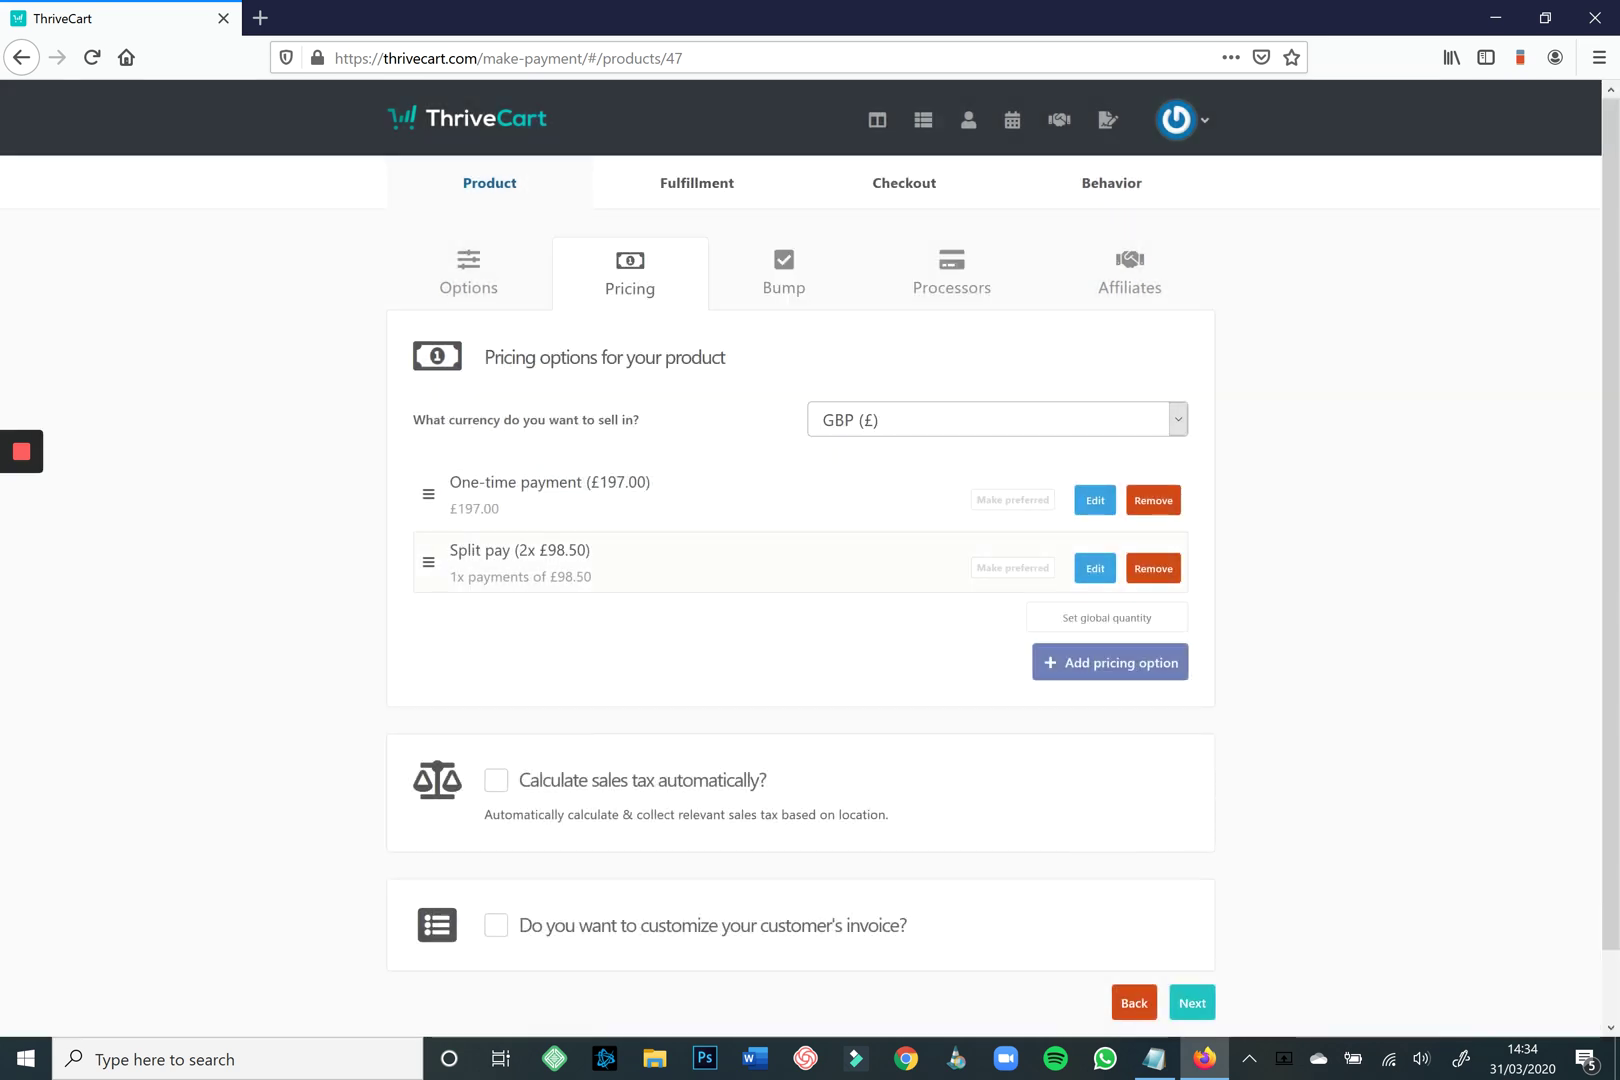
Dismiss the overall quantity limit setting without applying a limit.
{"action": "key", "text": "Return"}
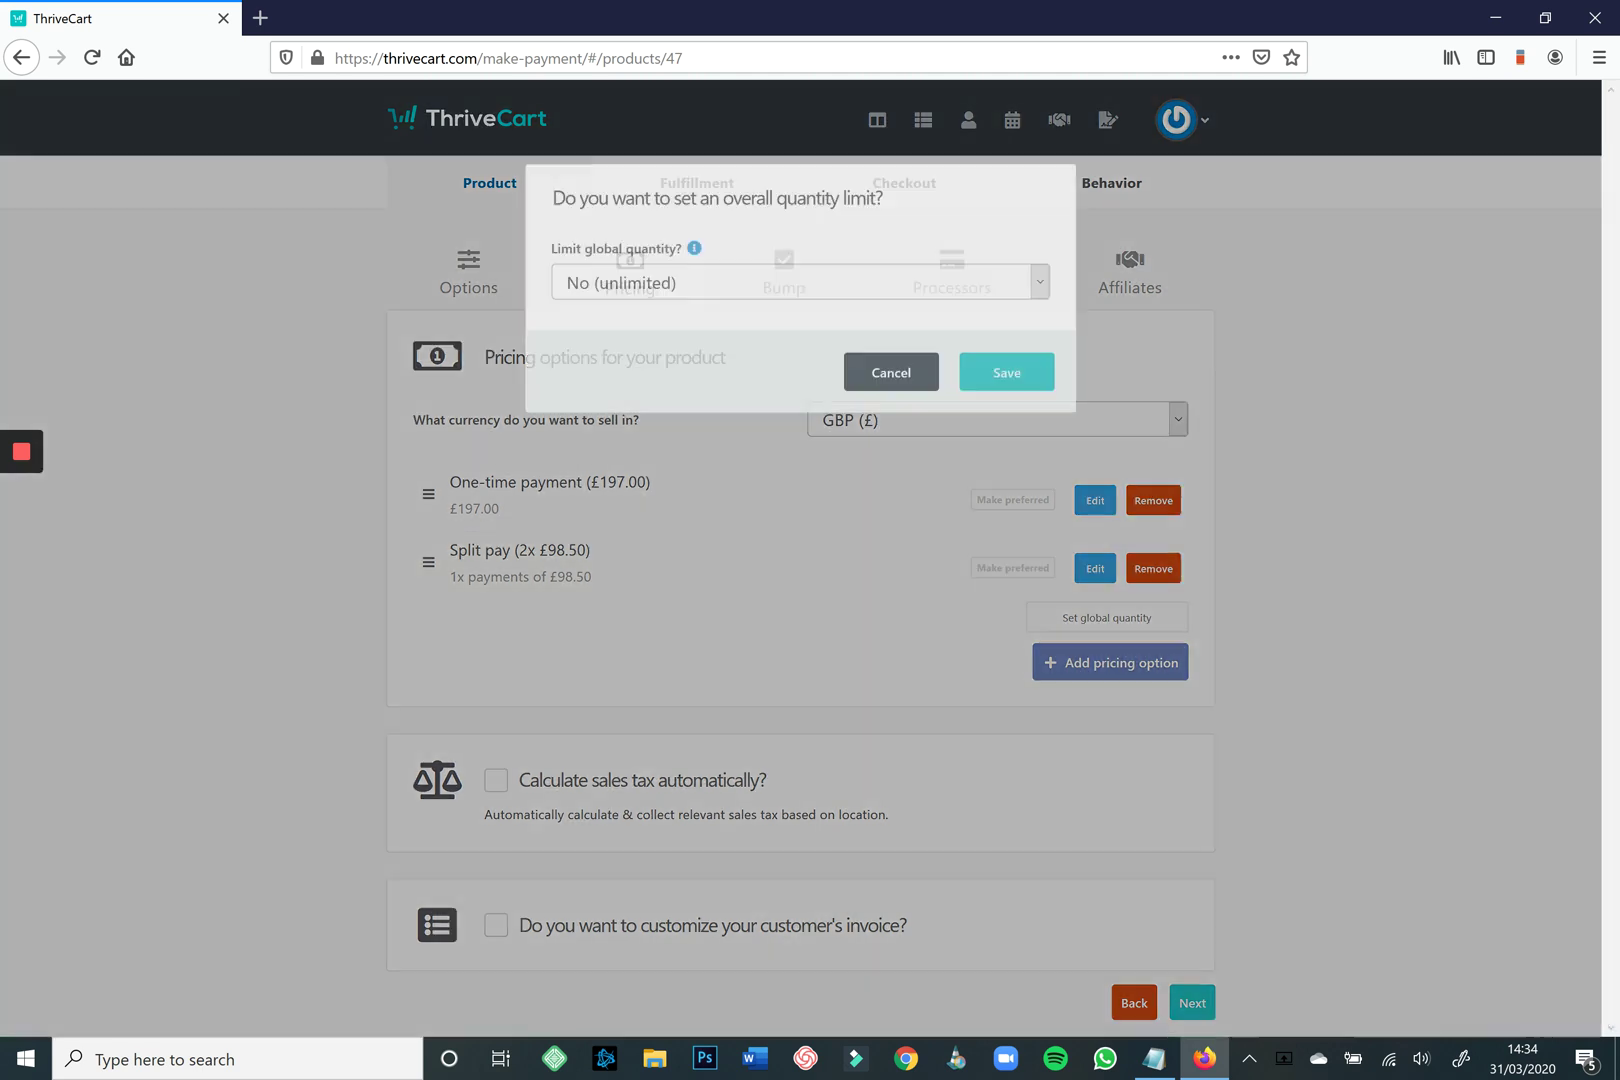
{"action": "key", "text": "space"}
{"action": "key", "text": "Escape"}
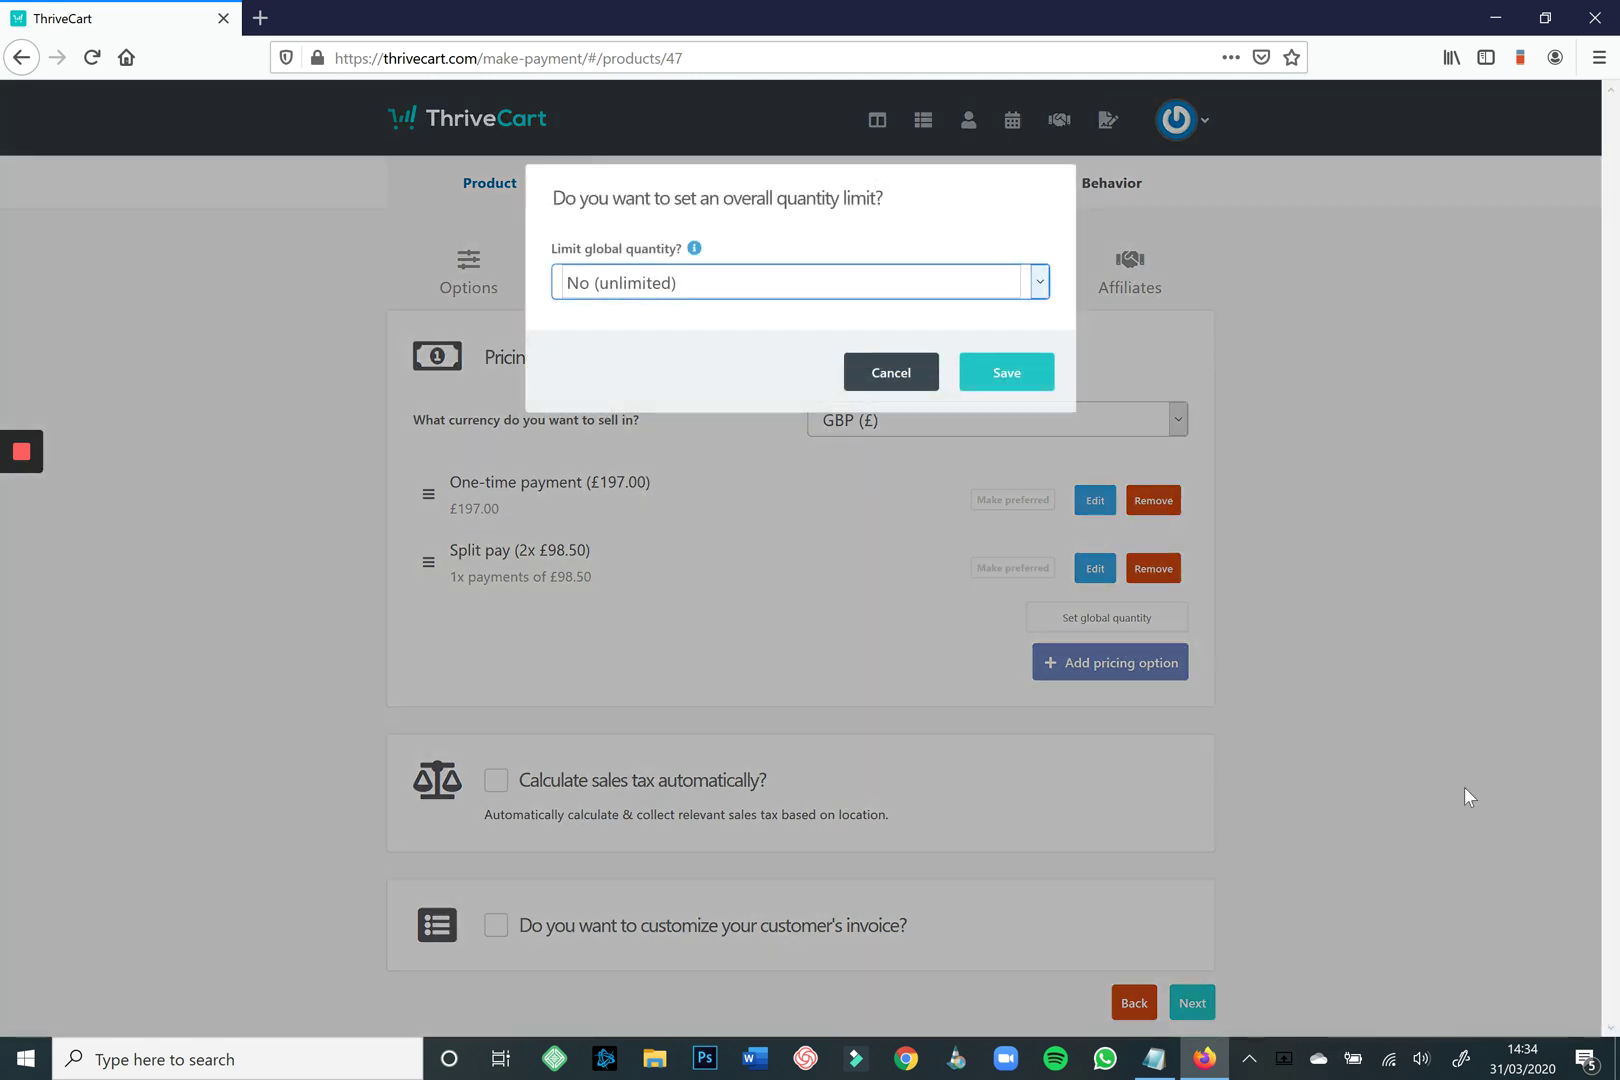
{"action": "key", "text": "Tab"}
{"action": "key", "text": "Return"}
{"action": "key", "text": "Tab"}
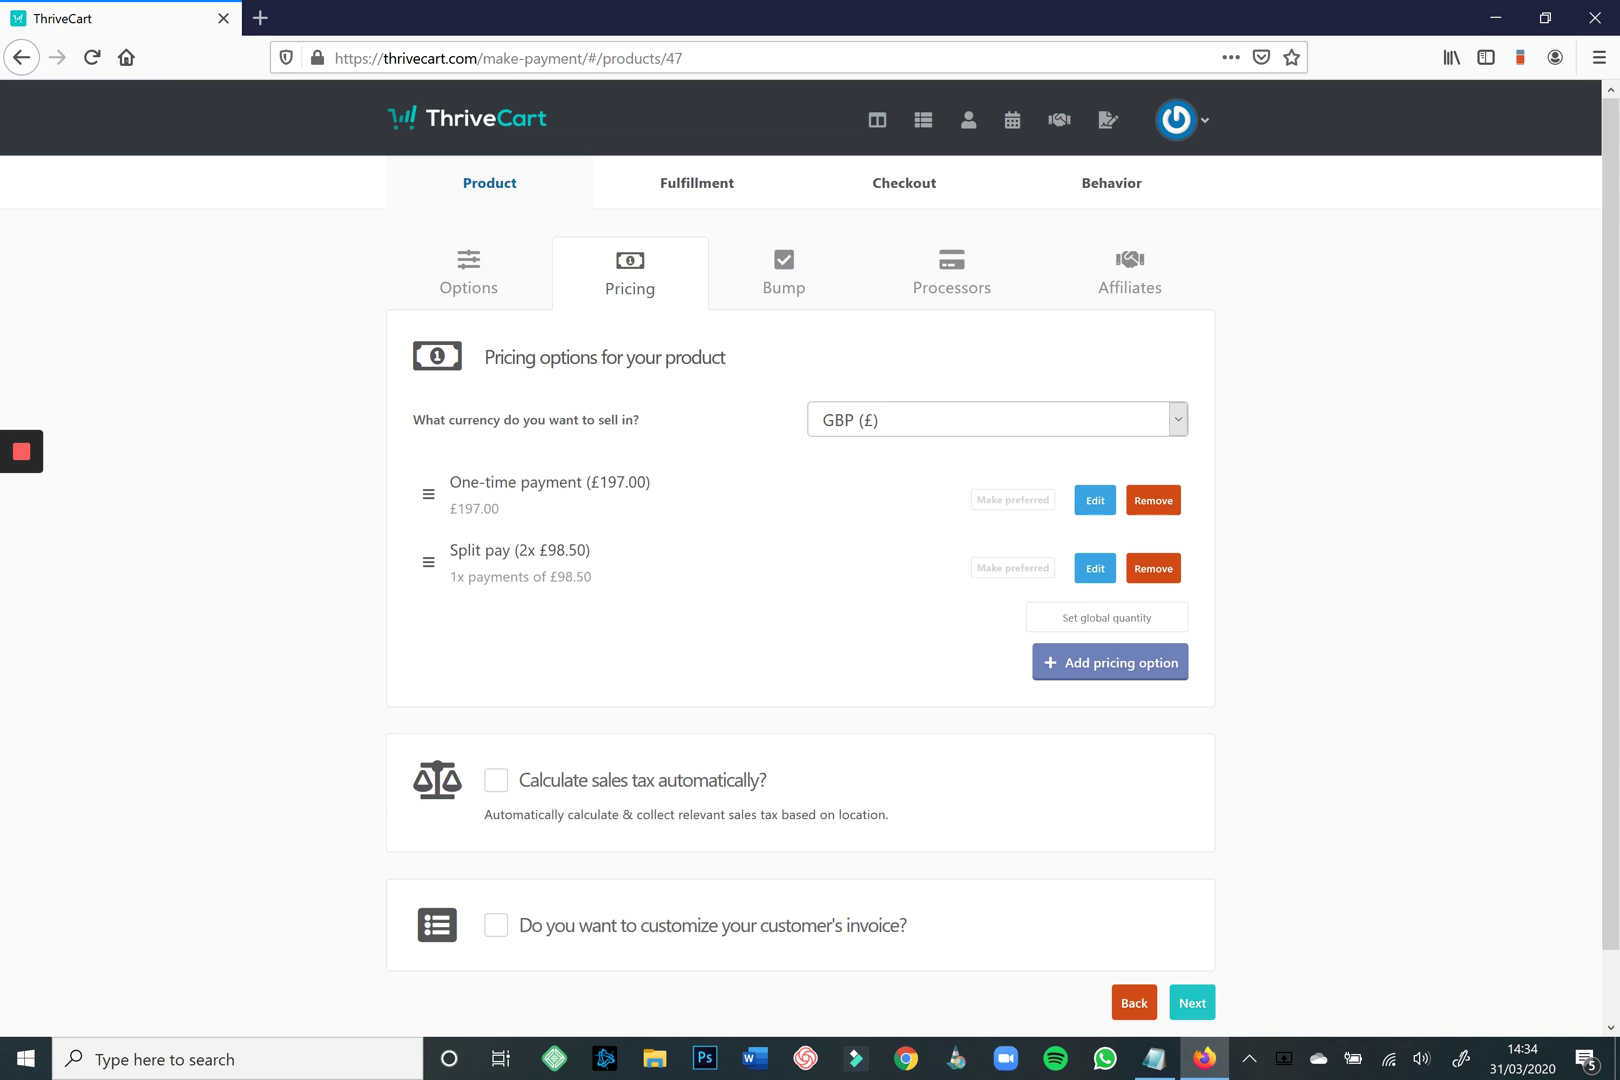
Discard the trial split-pay edits and make Split pay (2x £98.50) the preferred option.
{"action": "key", "text": "Return"}
{"action": "key", "text": "space"}
{"action": "key", "text": "Down"}
{"action": "key", "text": "Down"}
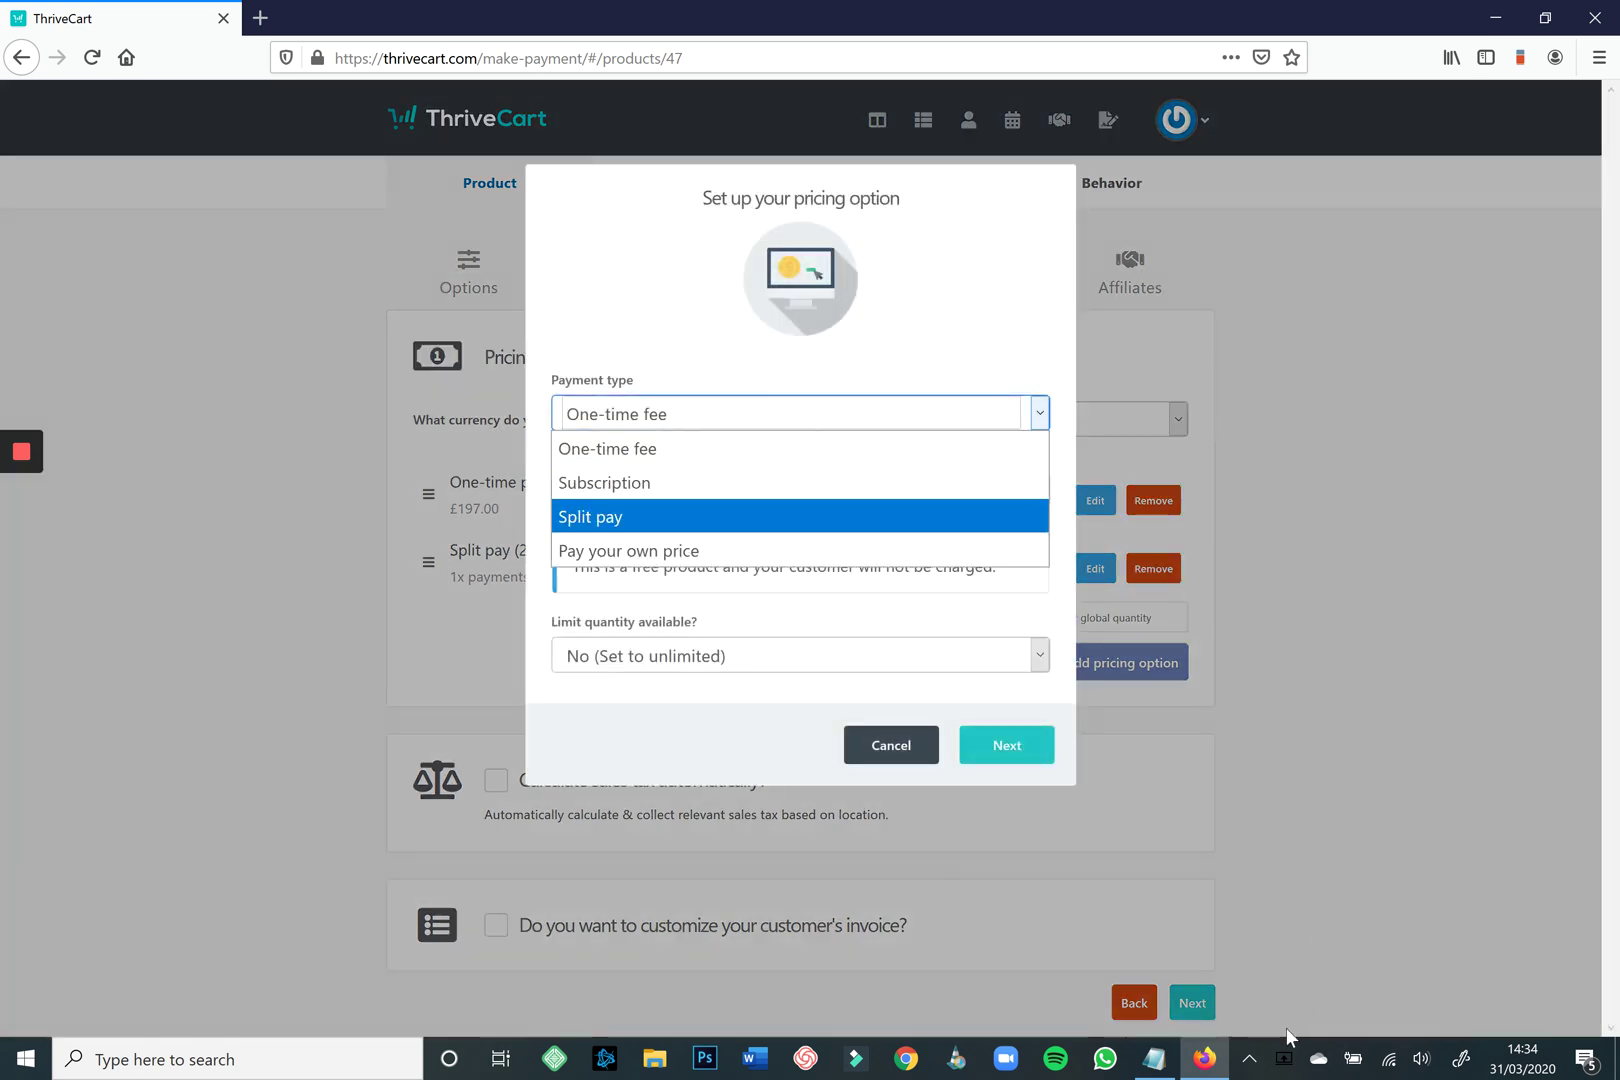
{"action": "key", "text": "Return"}
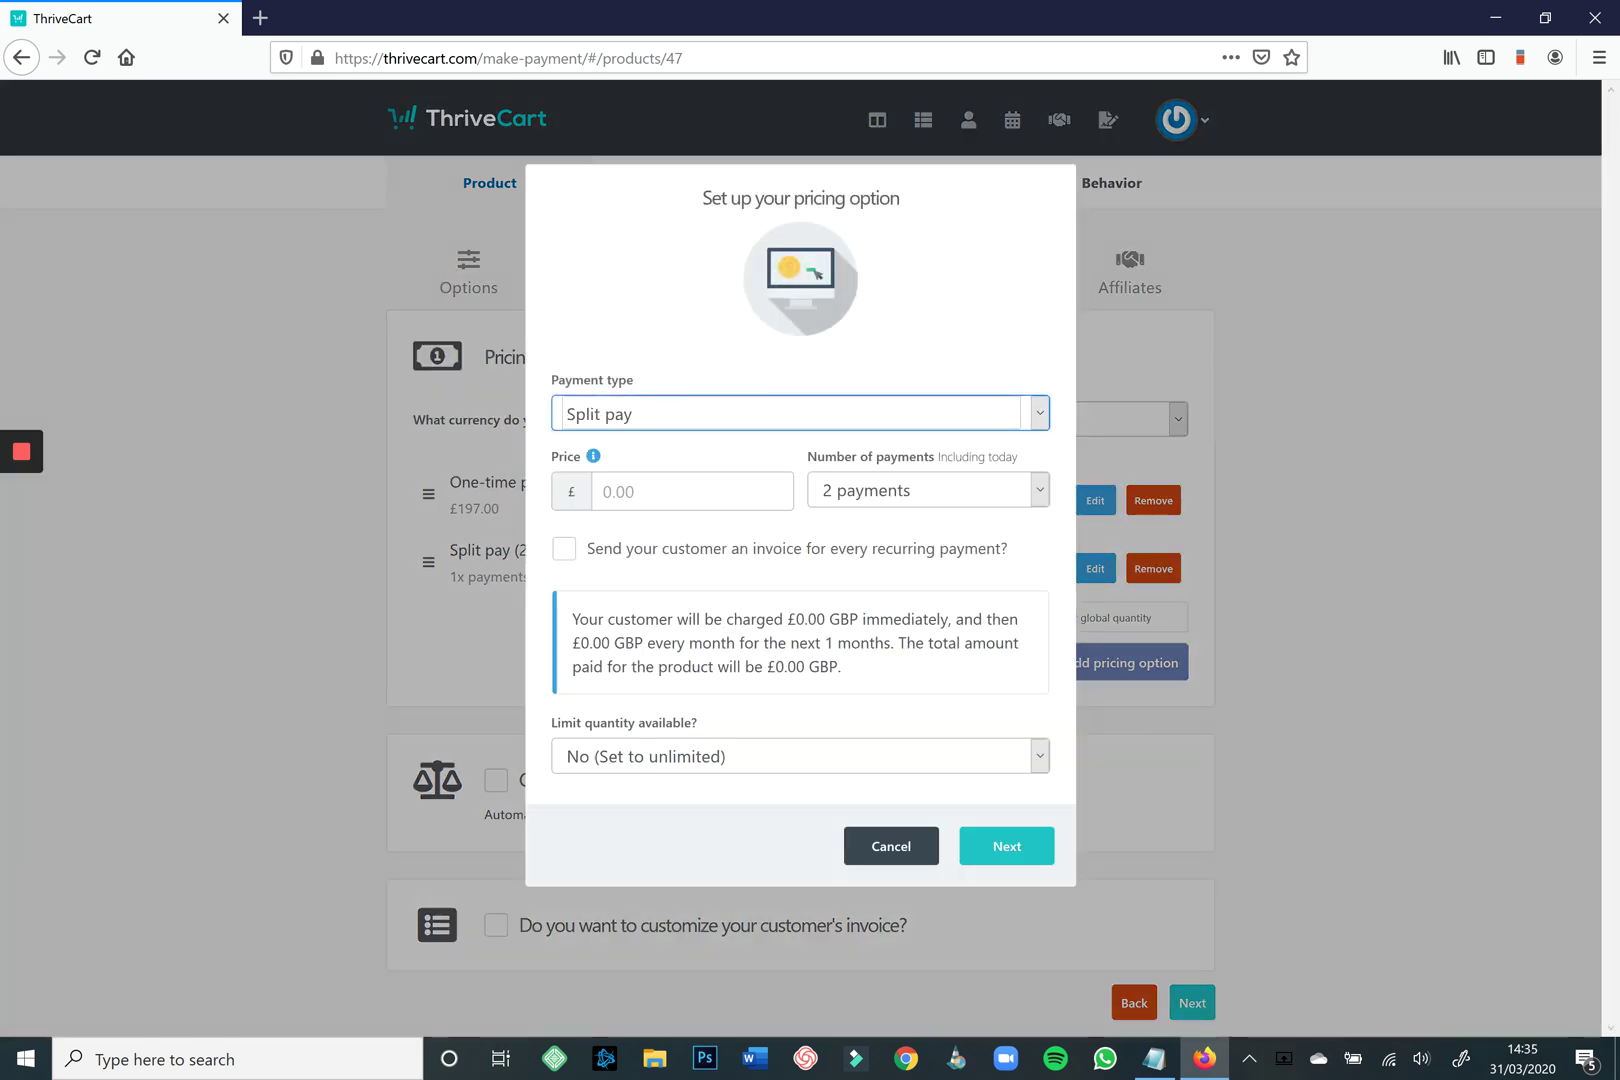
{"action": "key", "text": "Tab"}
{"action": "key", "text": "space"}
{"action": "key", "text": "Down"}
{"action": "key", "text": "Down"}
{"action": "key", "text": "Return"}
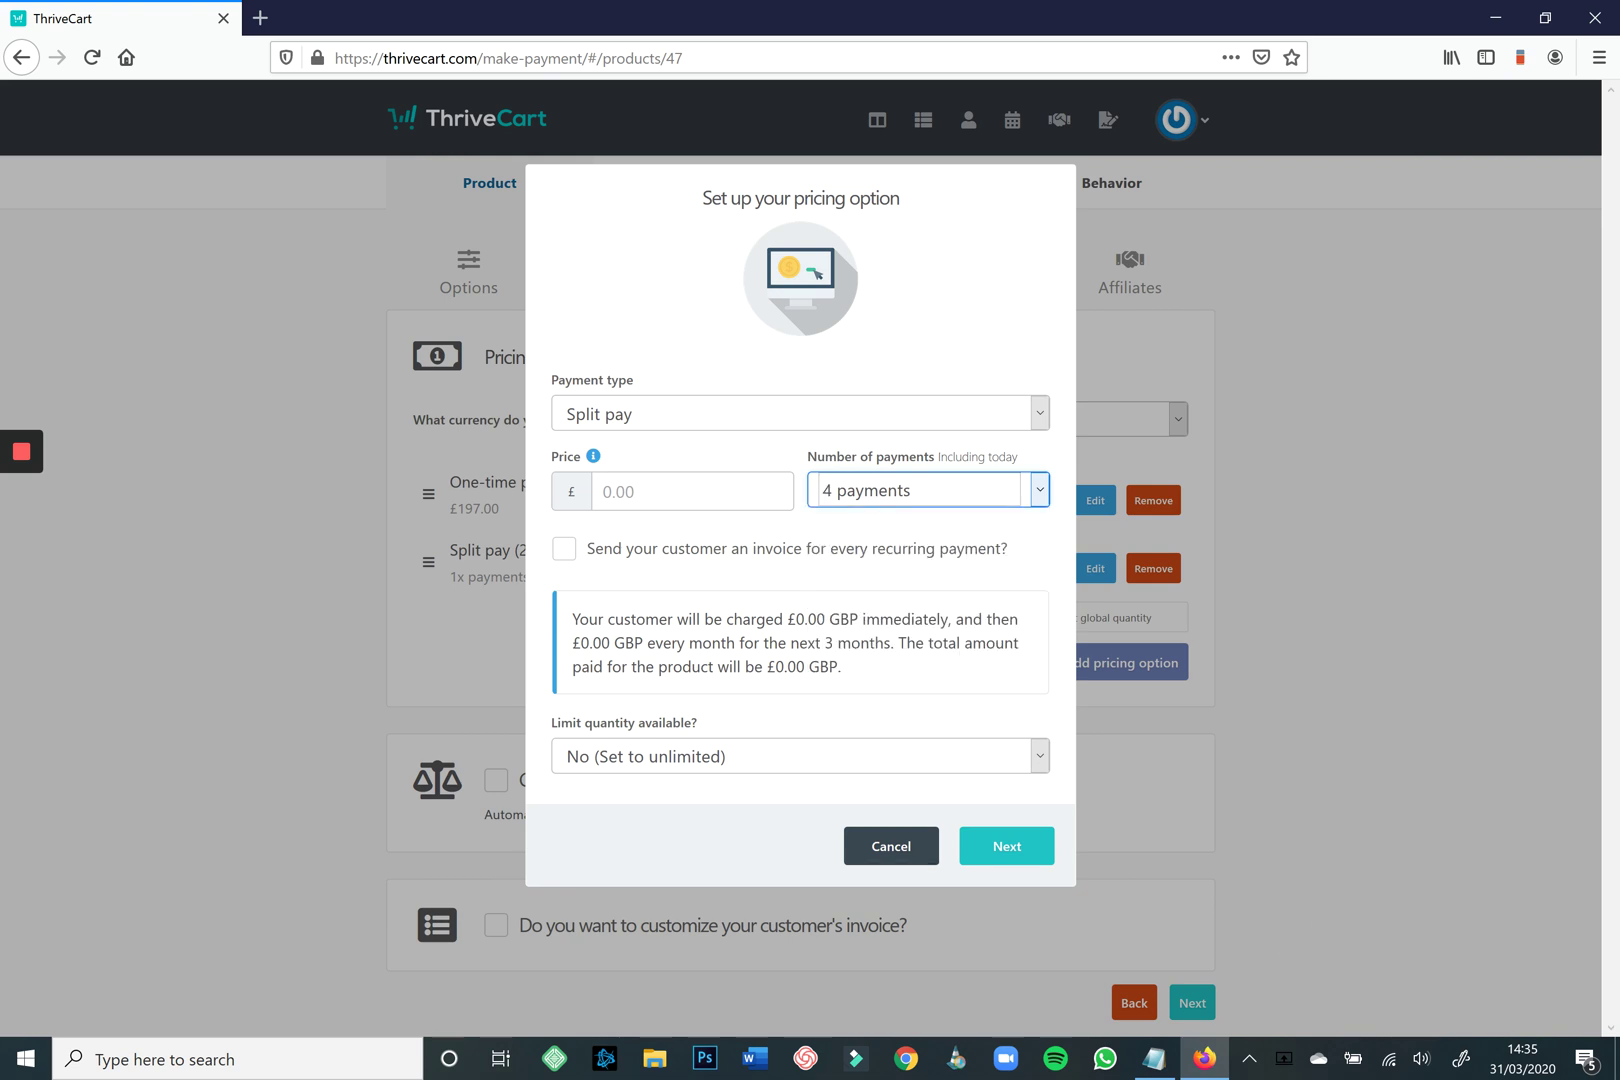
{"action": "key", "text": "Escape"}
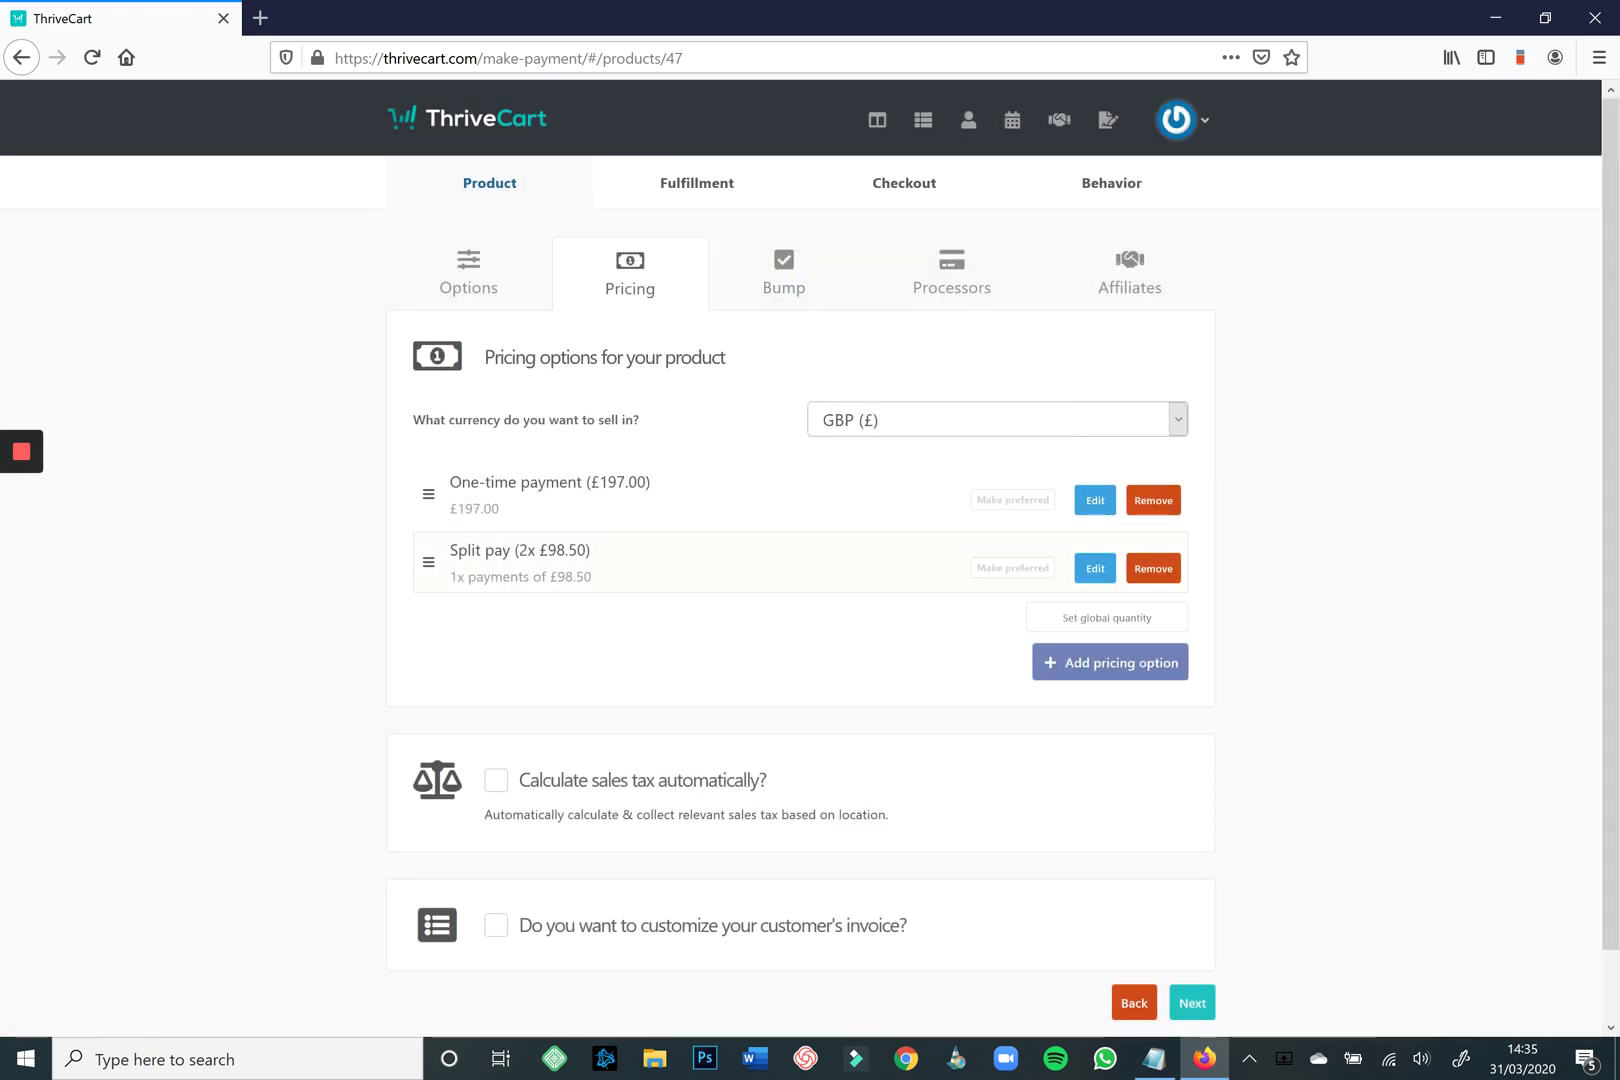
{"action": "left_click", "coordinate": [1012, 567]}
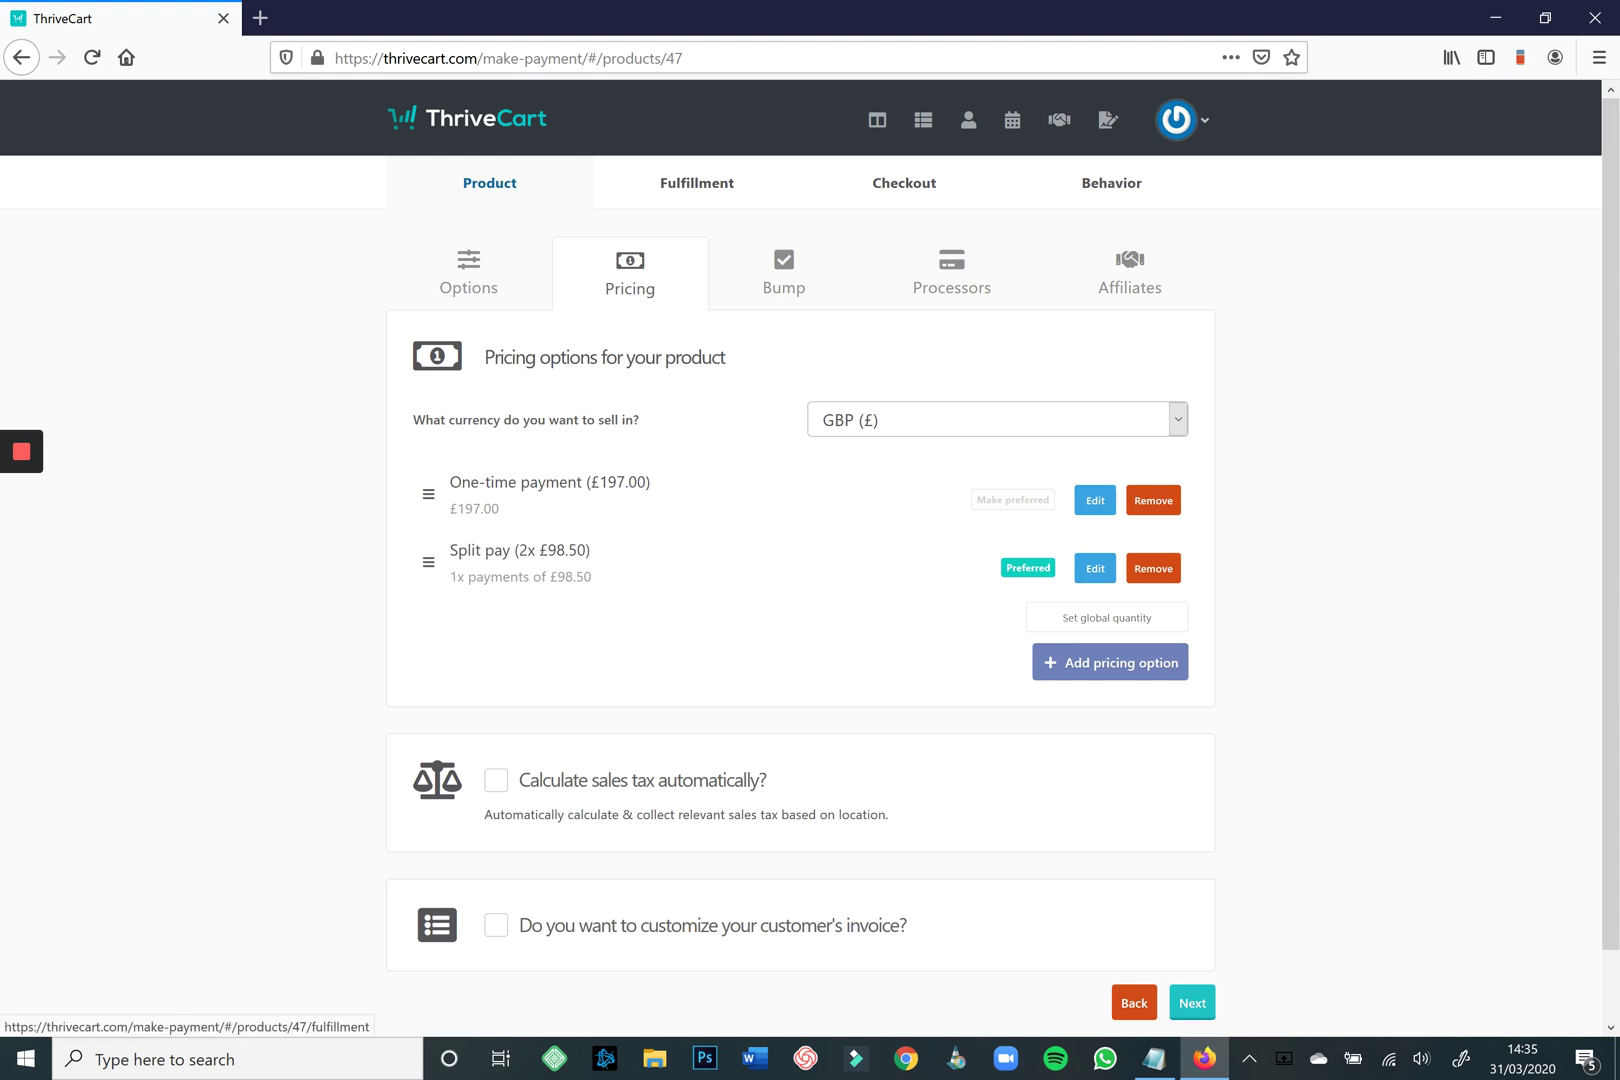
{"action": "left_click", "coordinate": [1192, 1002]}
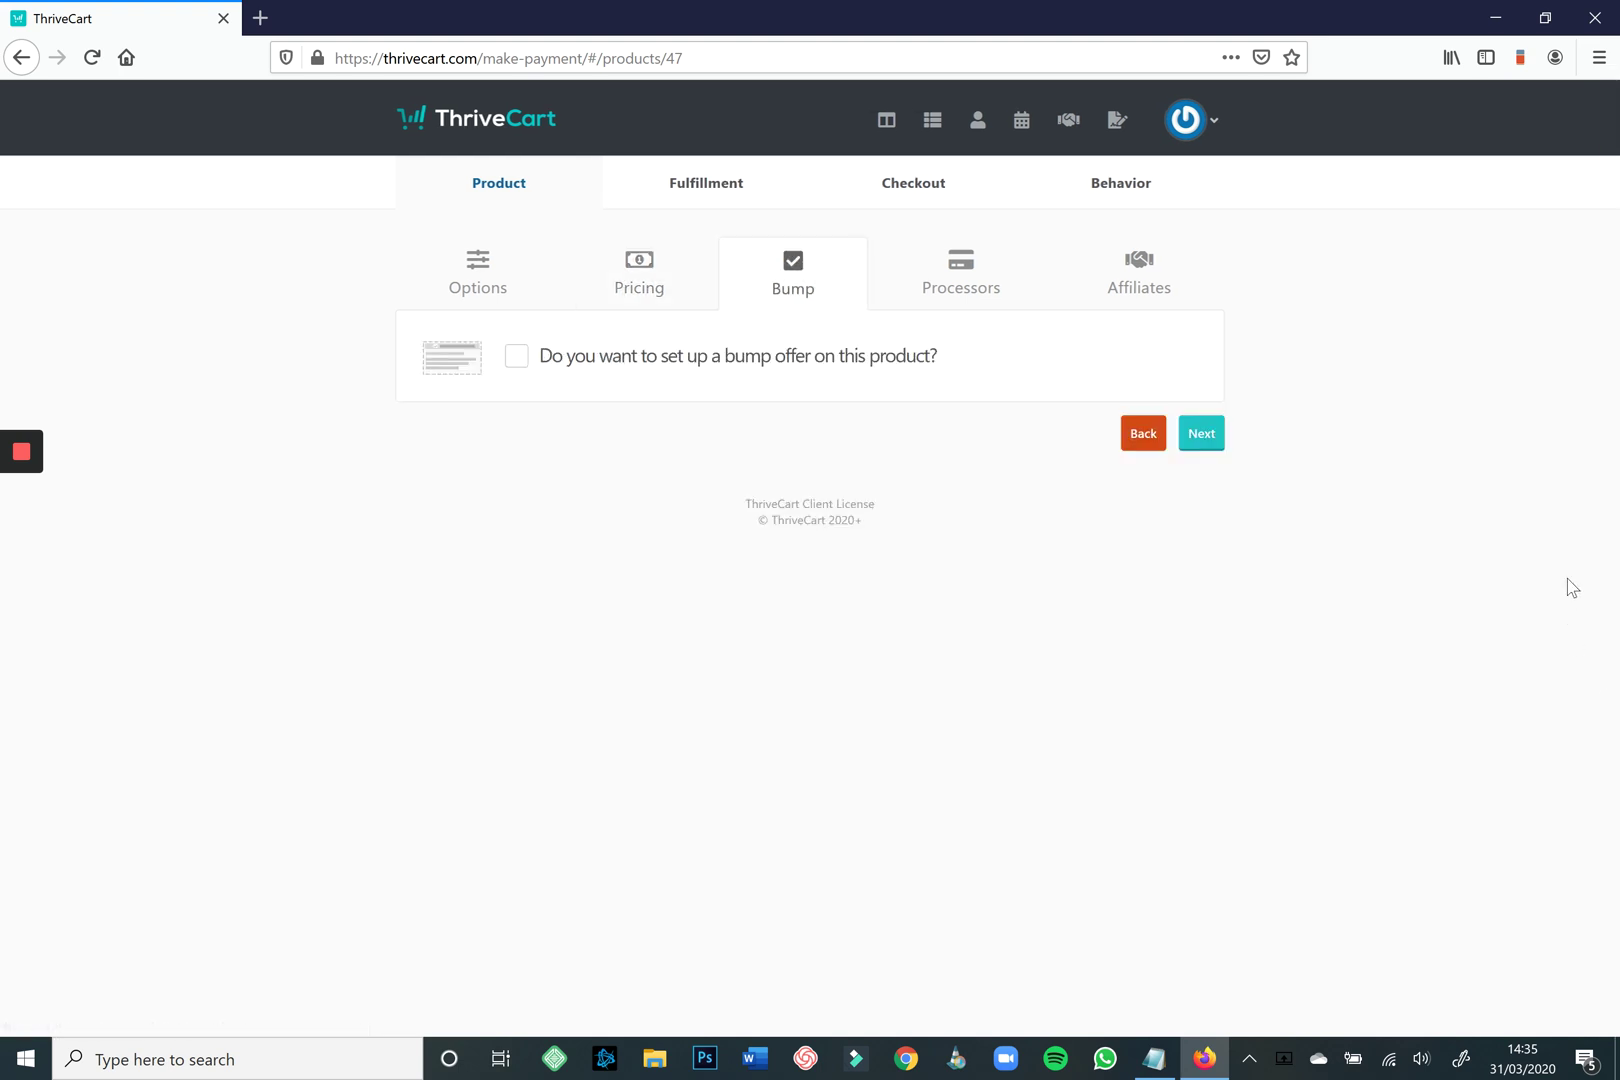
Add a Digital bump offer named 'My amazing order bump' priced at 49.00.
{"action": "left_click", "coordinate": [1040, 717]}
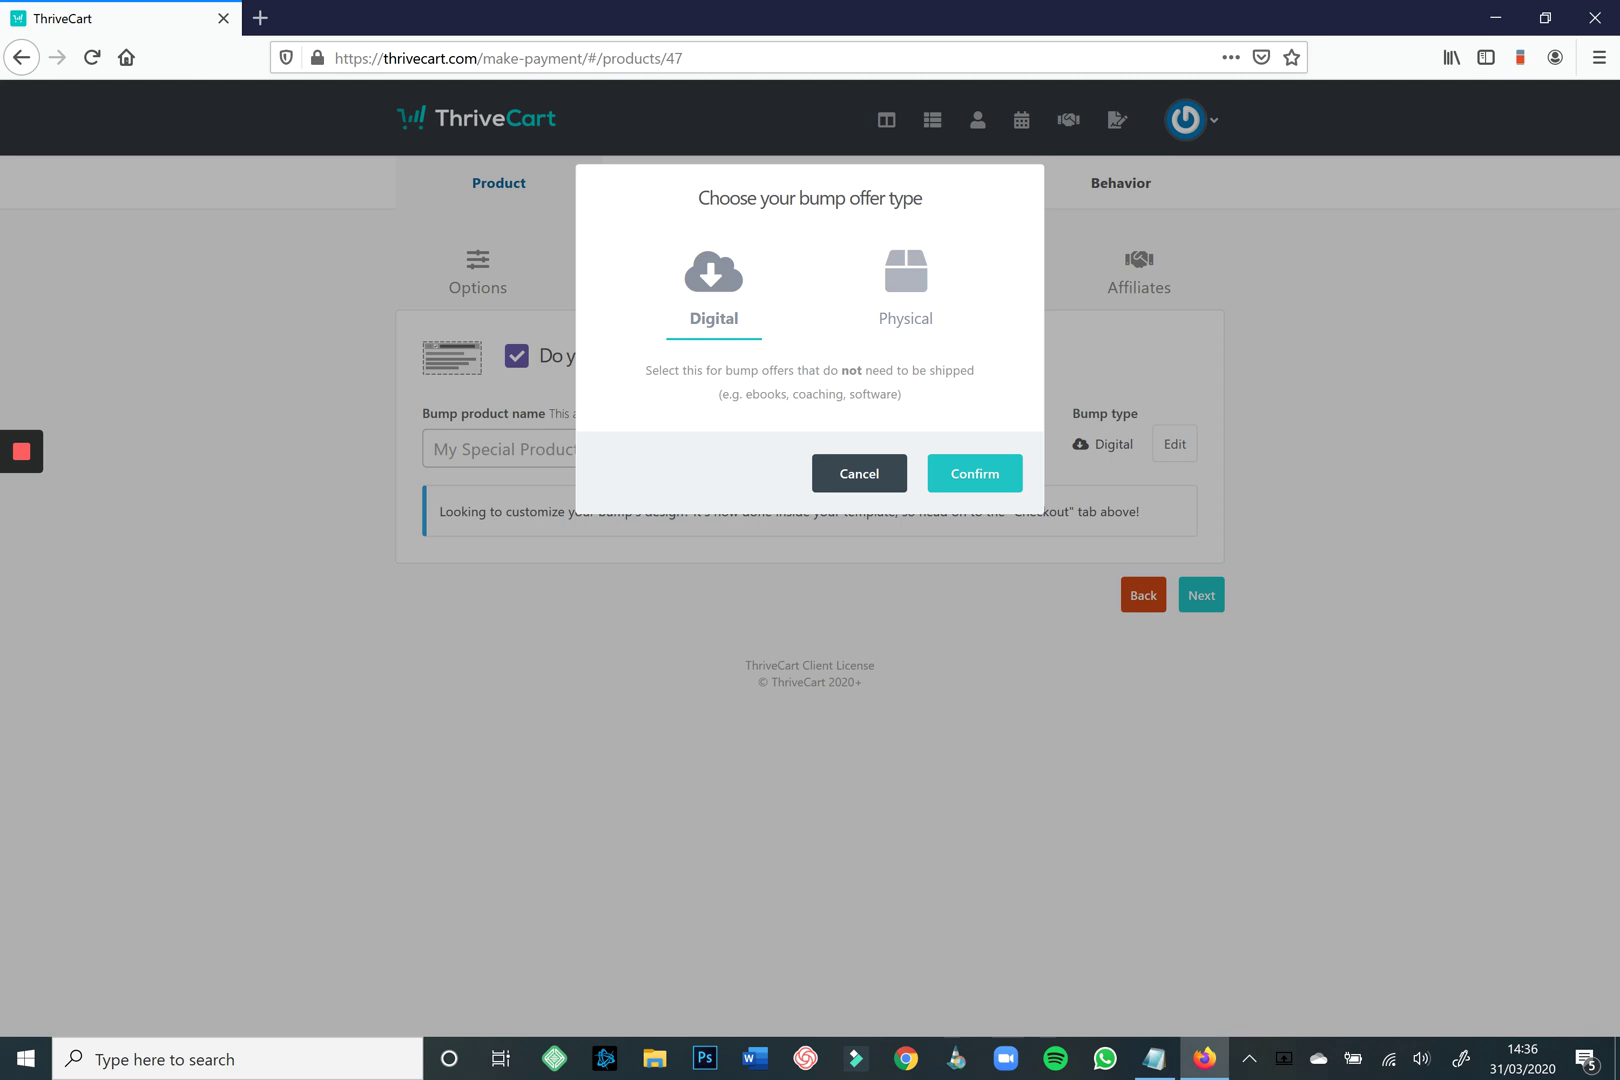
{"action": "left_click", "coordinate": [1531, 862]}
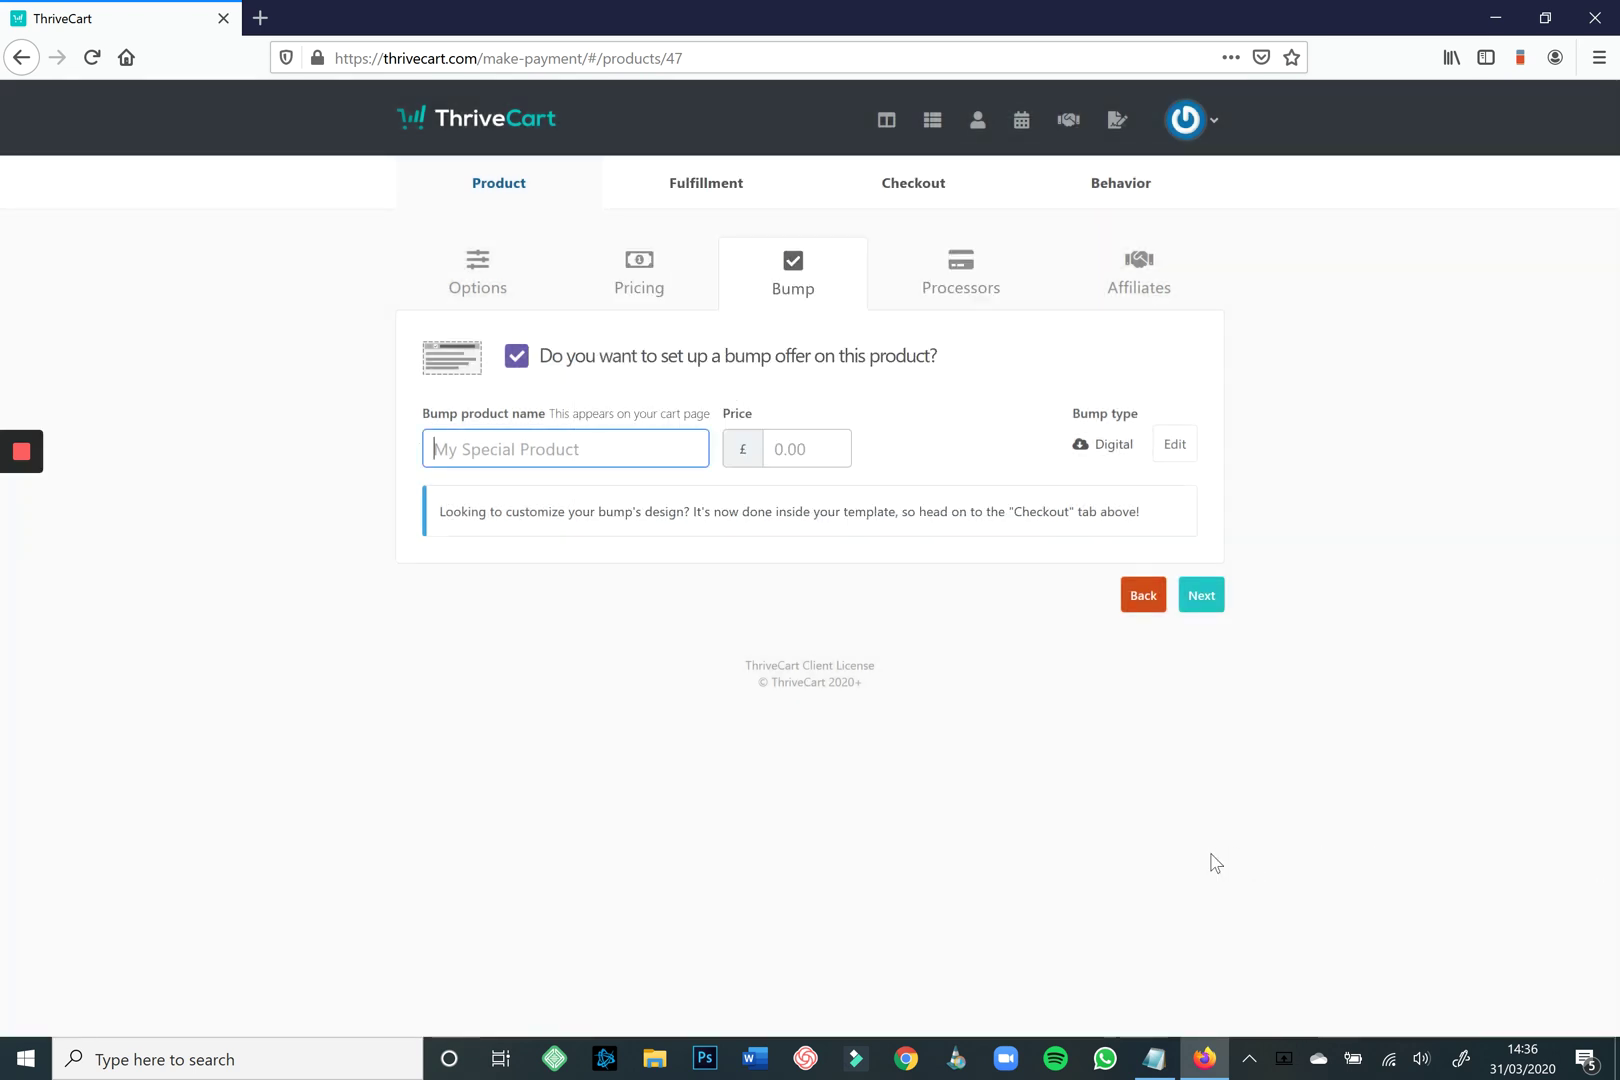
{"action": "type", "text": "My "}
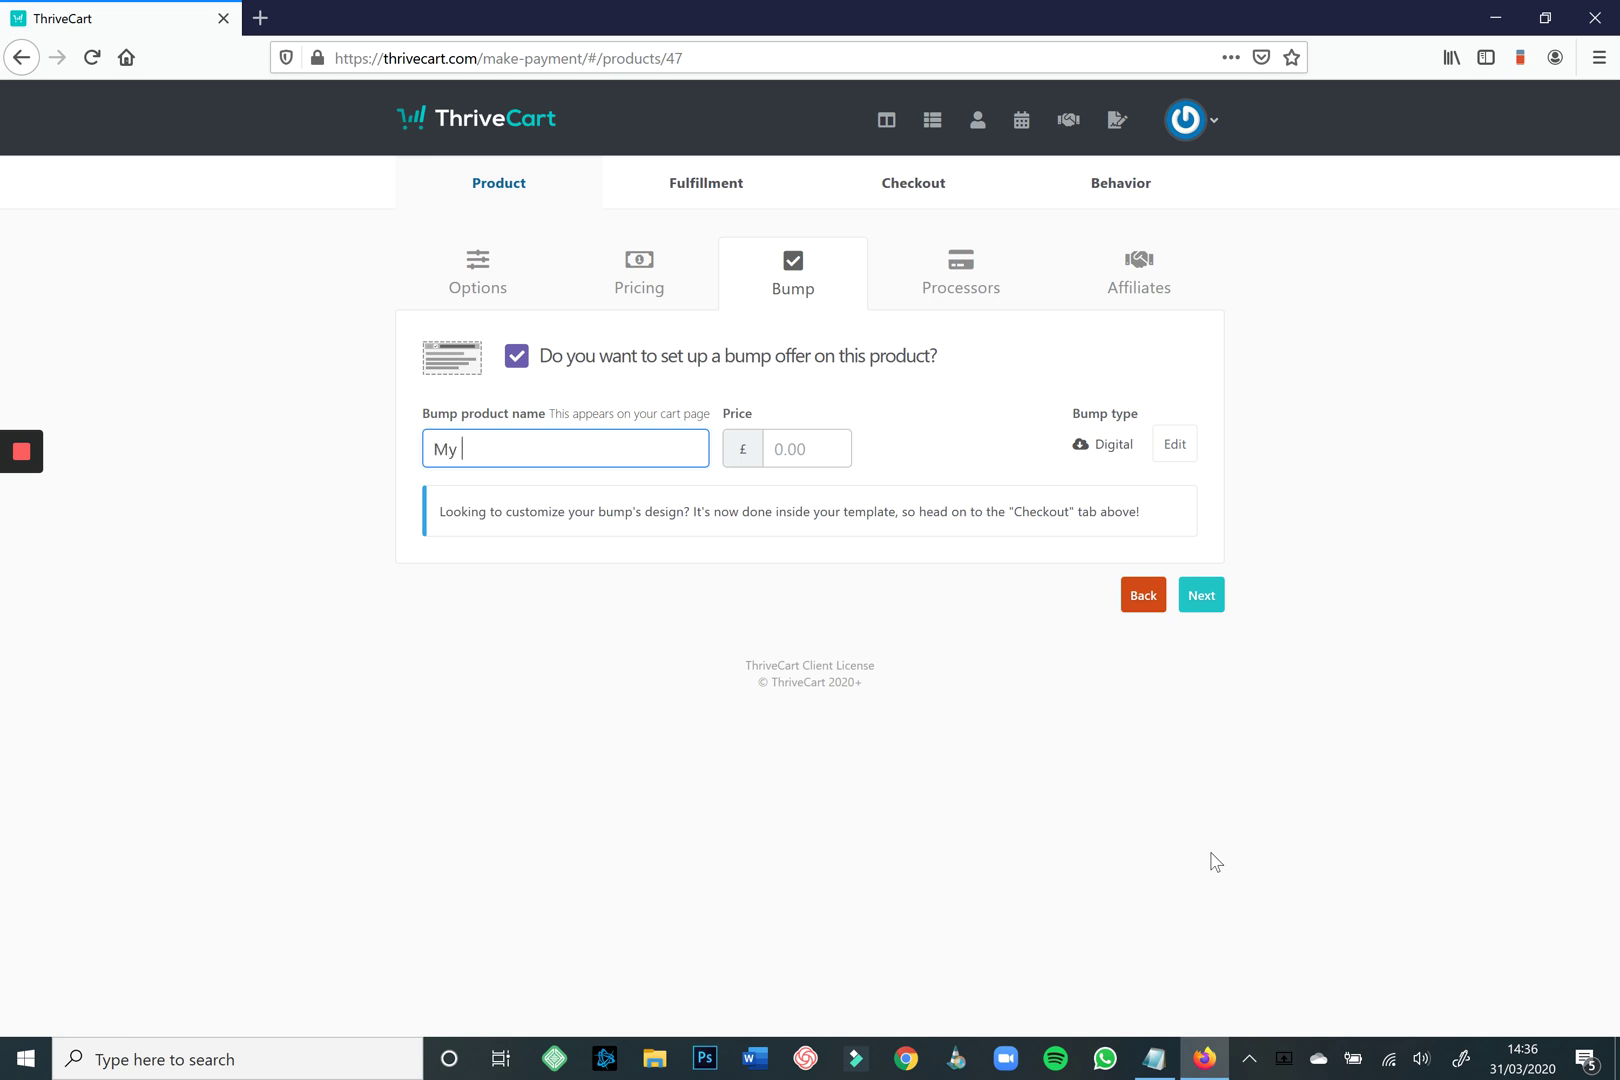
{"action": "type", "text": "amazing order bump"}
{"action": "key", "text": "Tab"}
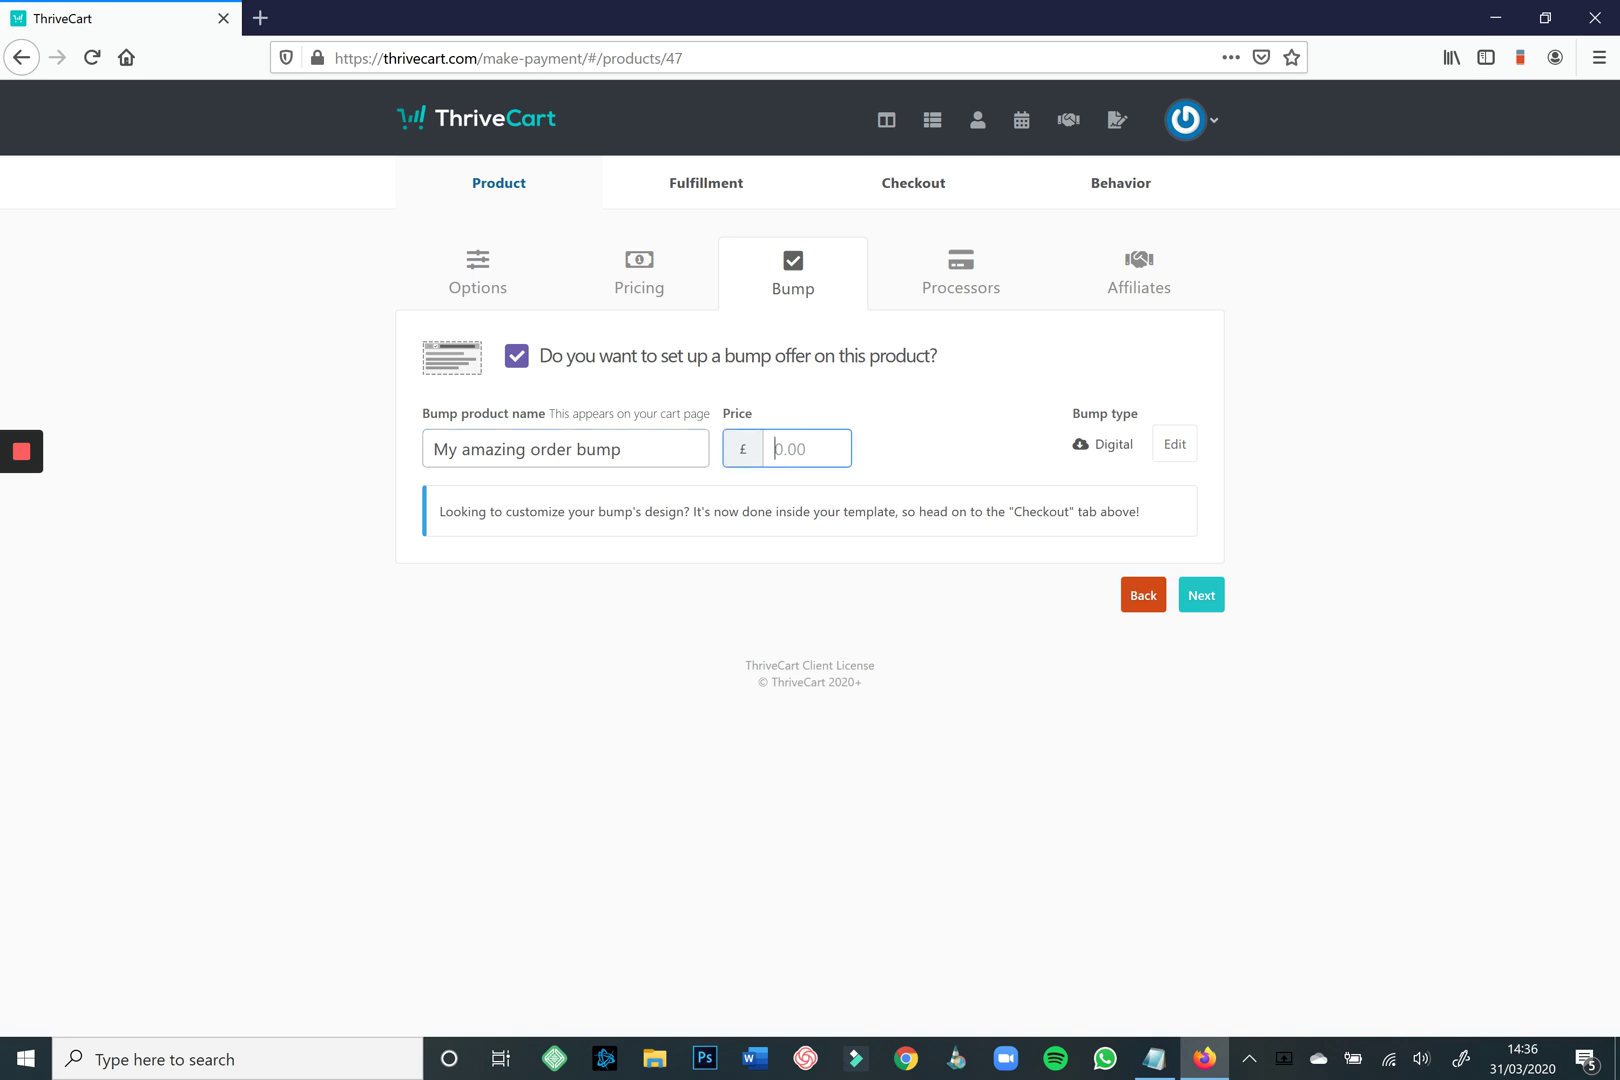
{"action": "type", "text": "49.00"}
{"action": "left_click", "coordinate": [1201, 595]}
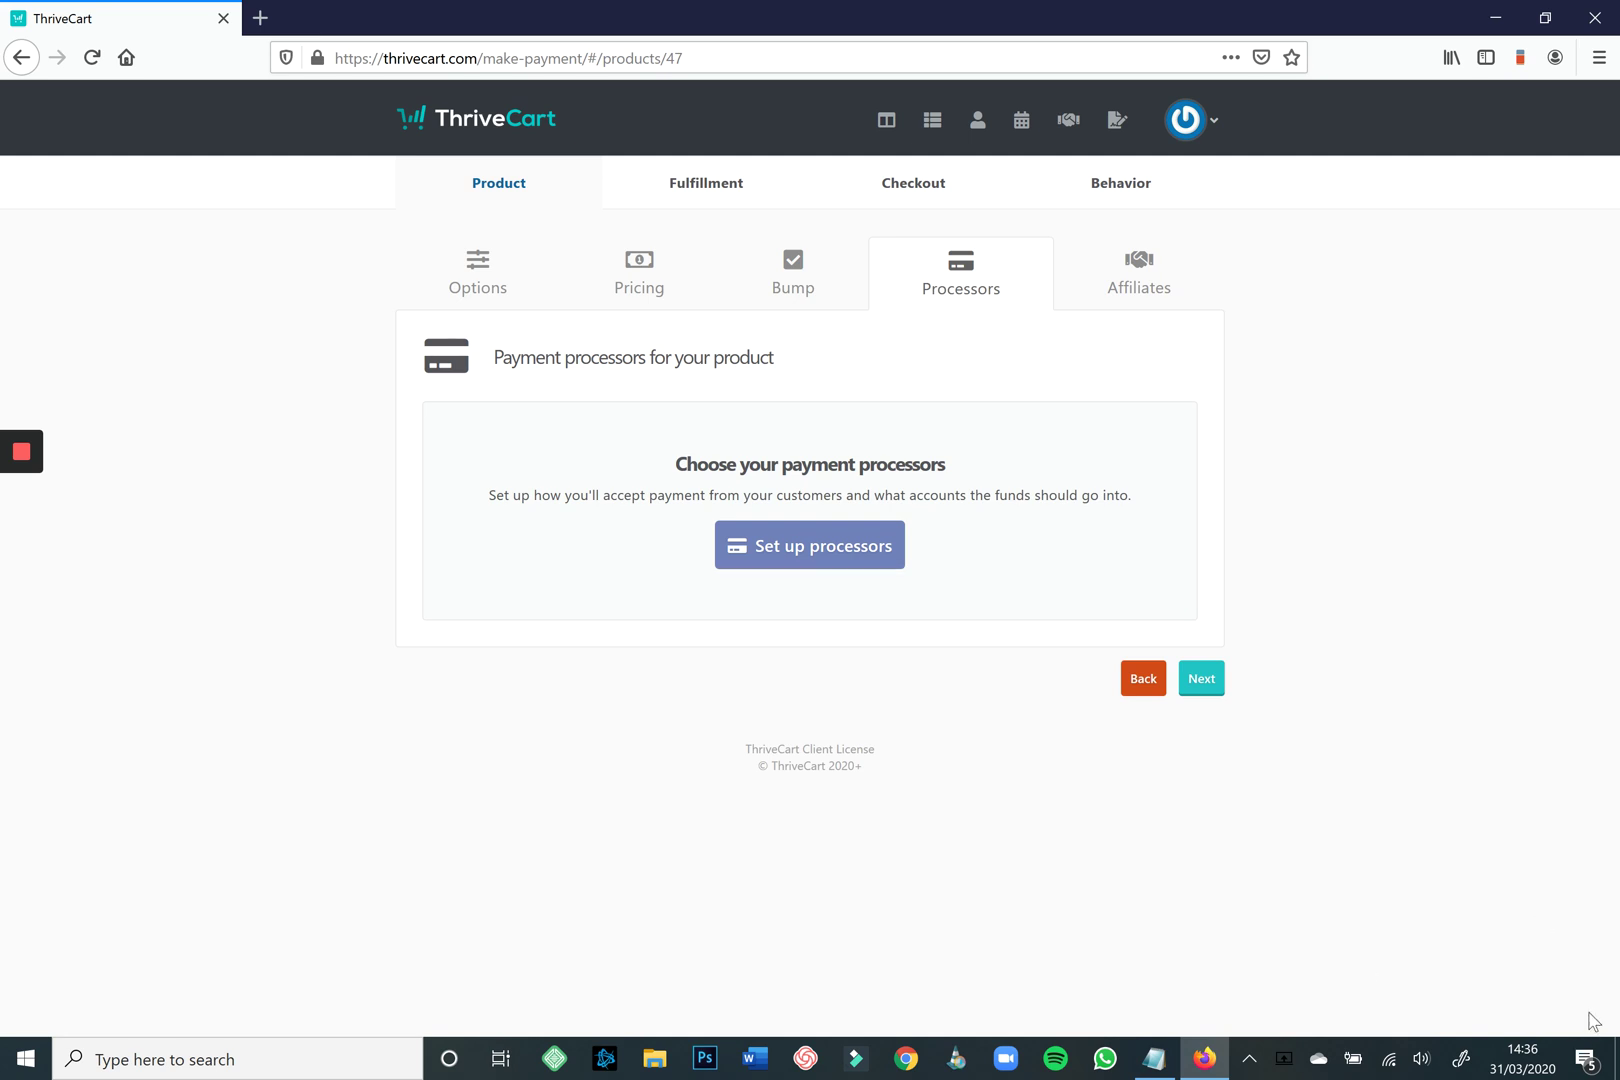
Enable Stripe and PayPal as the product's payment processors and save them.
{"action": "left_click", "coordinate": [810, 545]}
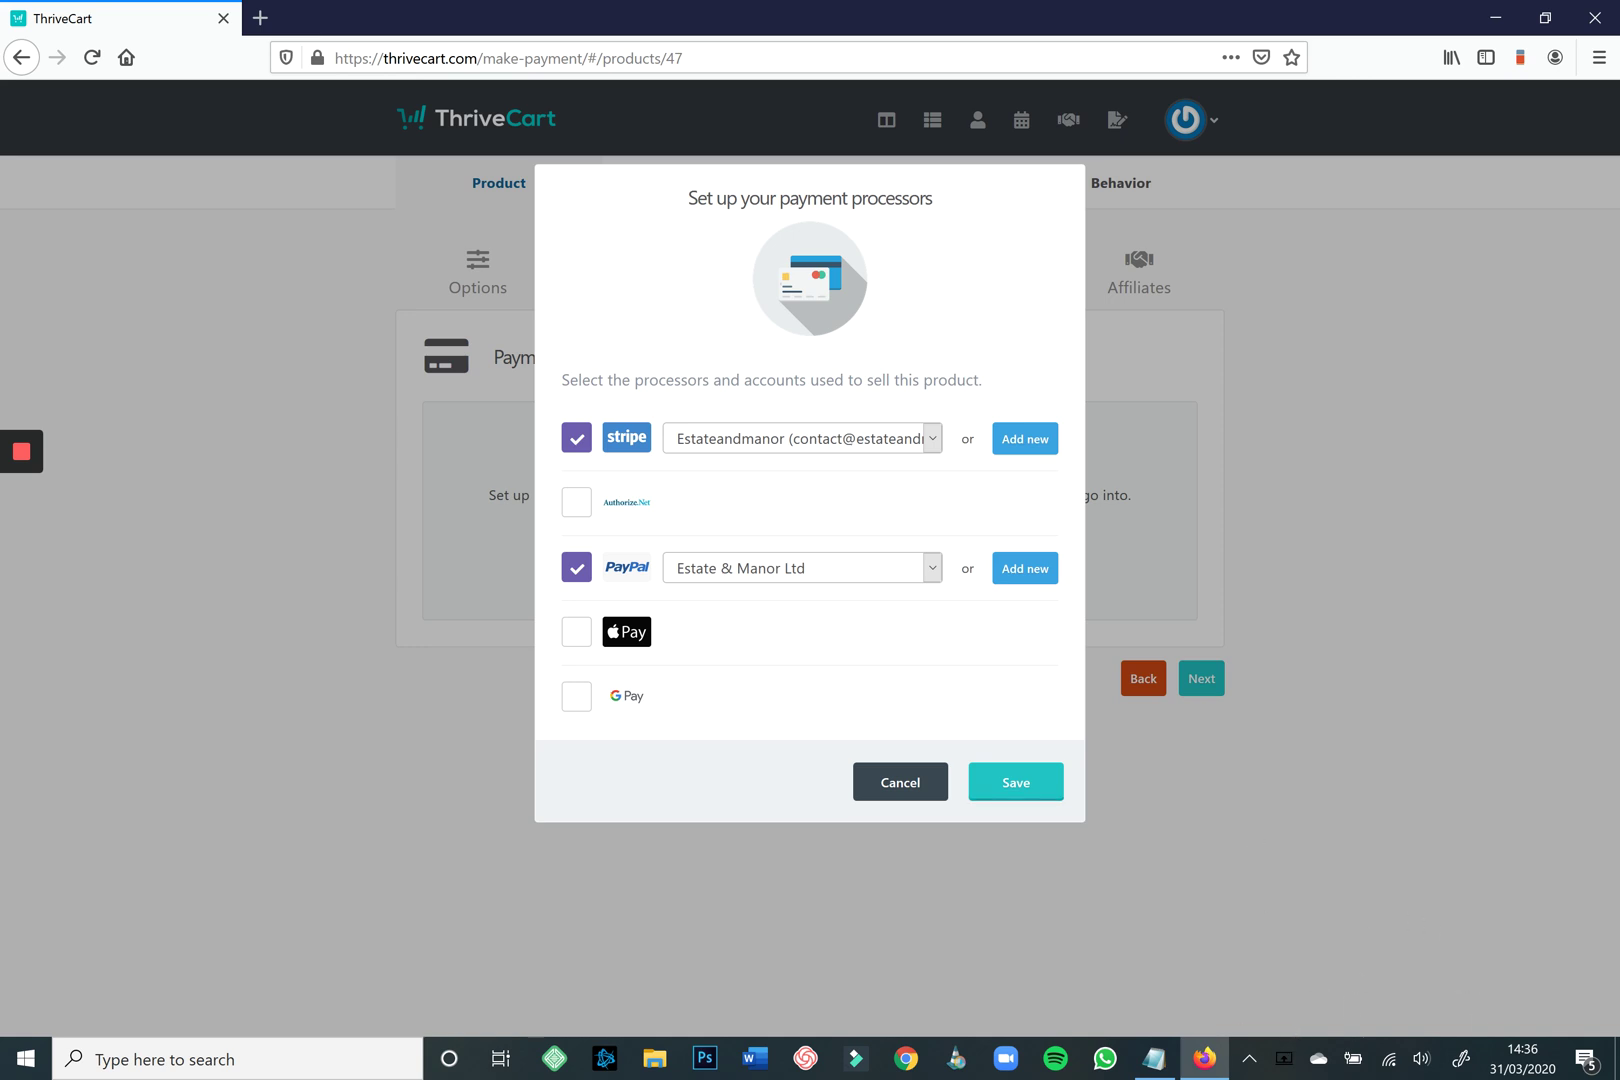
{"action": "left_click", "coordinate": [1016, 782]}
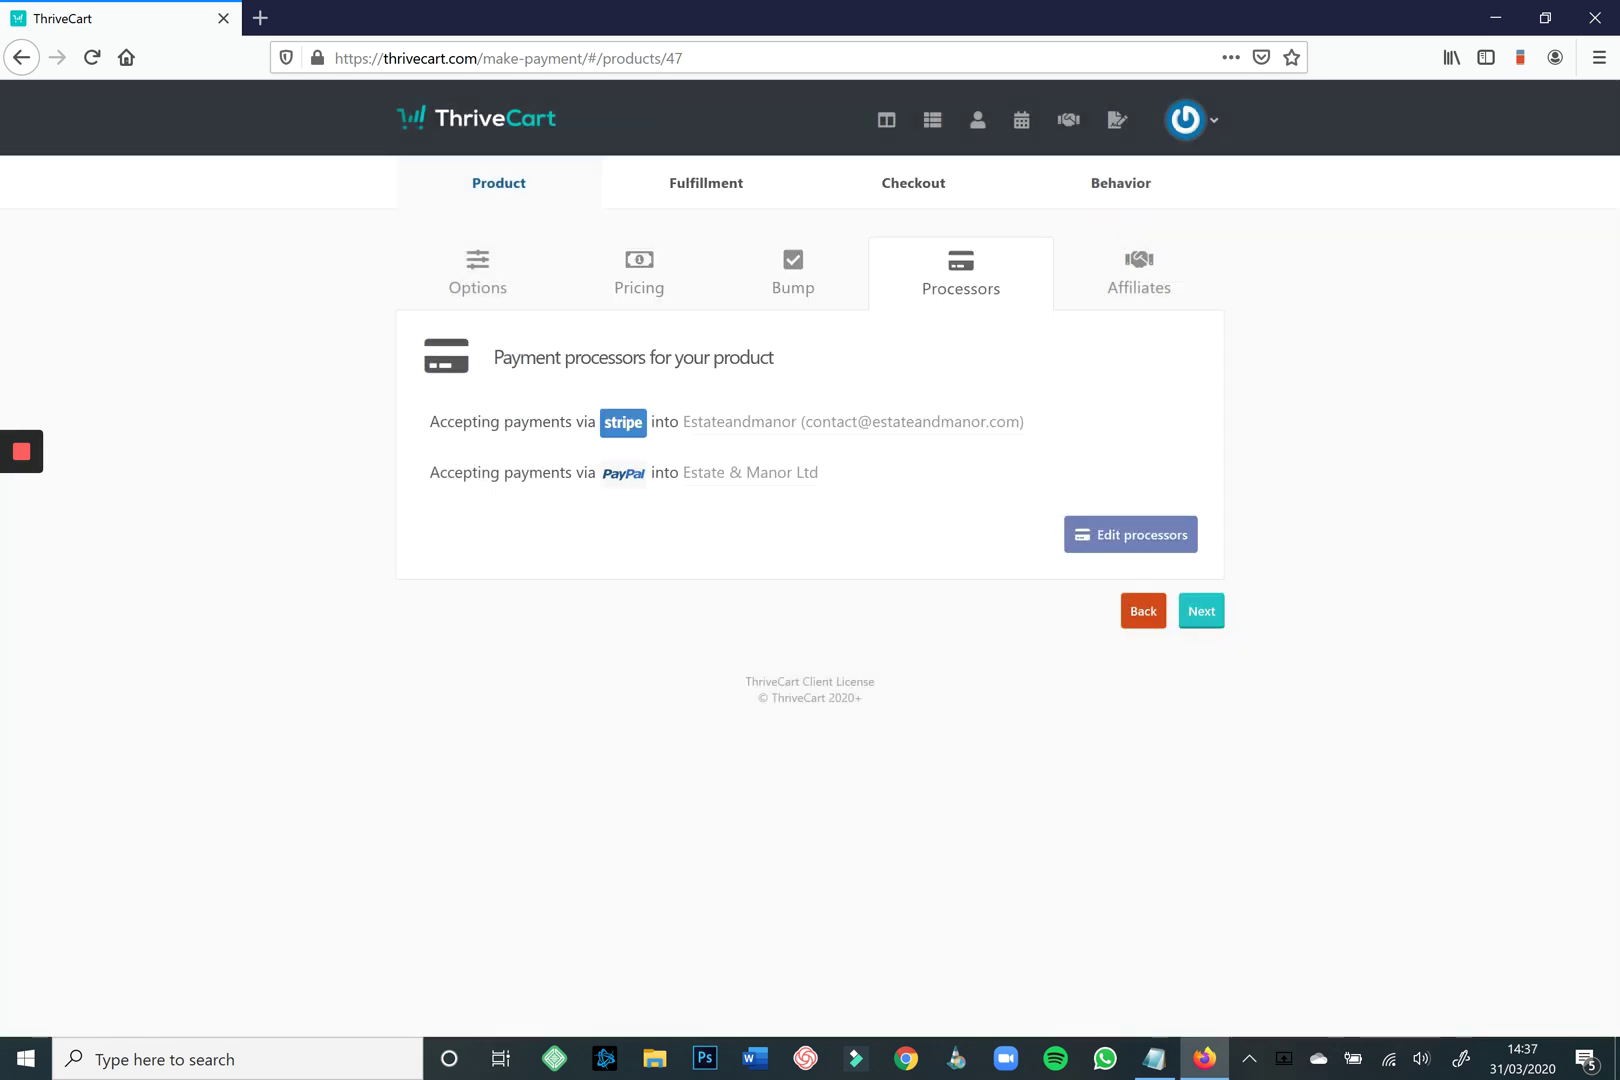
{"action": "left_click", "coordinate": [1201, 610]}
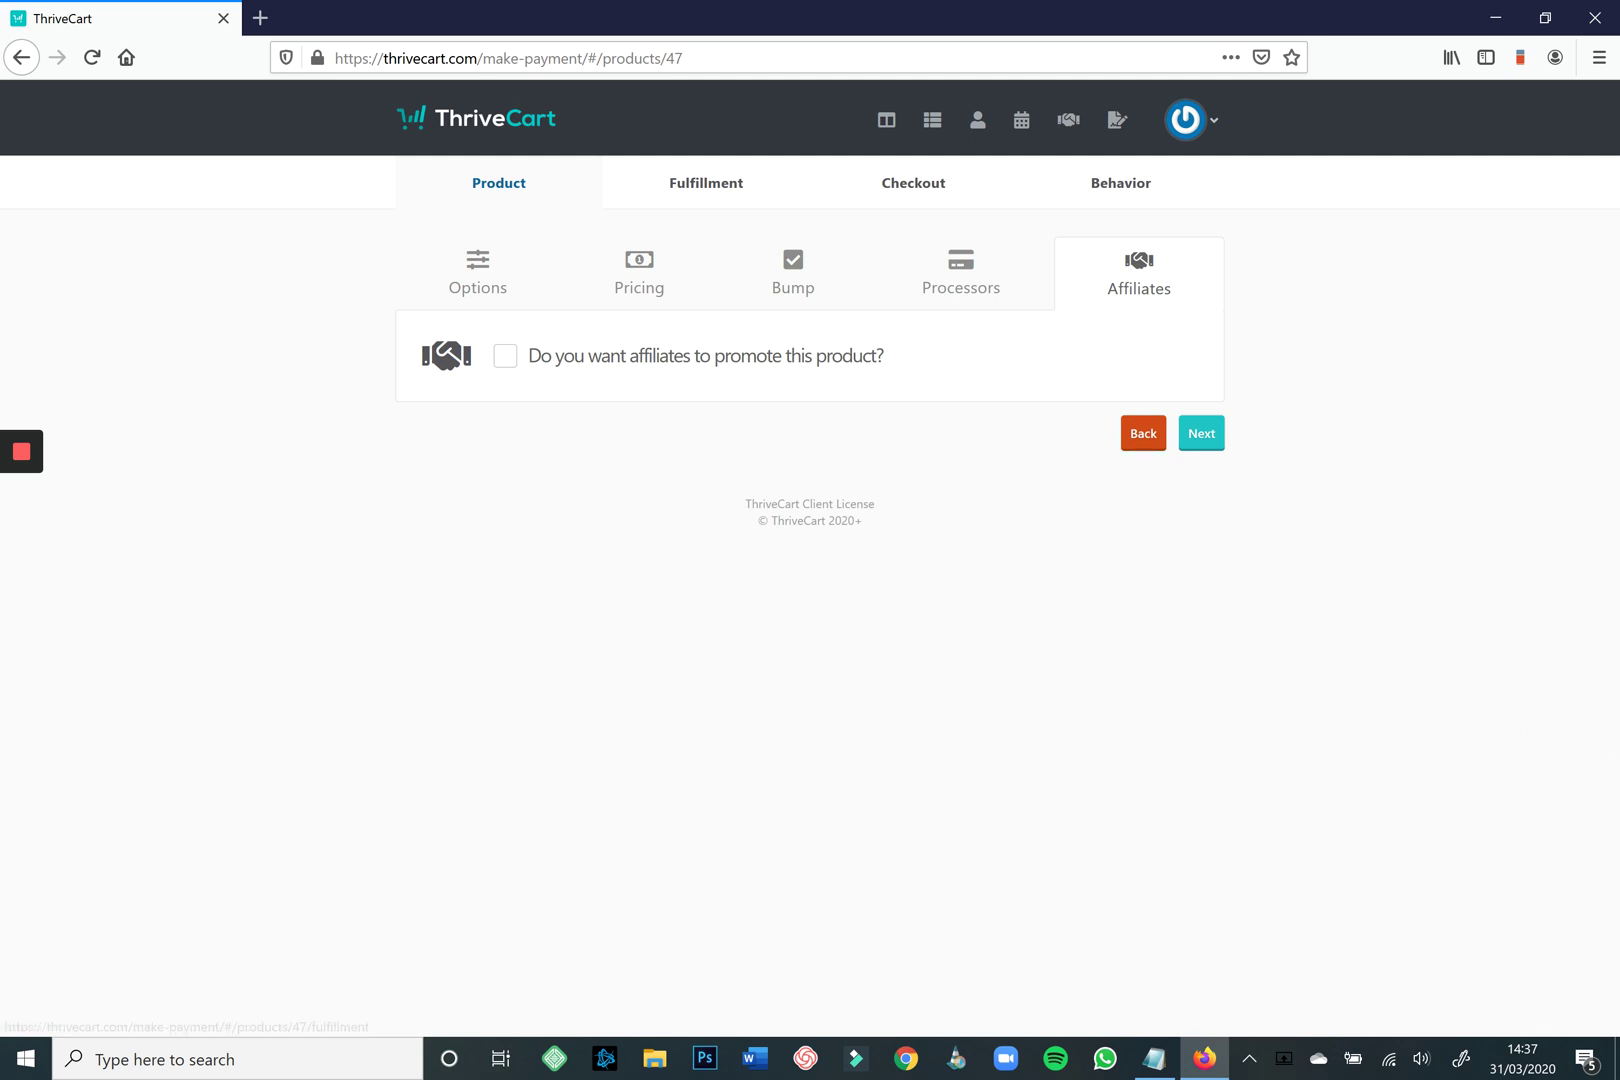
Enter the support e-mail address and keep Display their total/invoice after purchase.
{"action": "left_click", "coordinate": [1201, 433]}
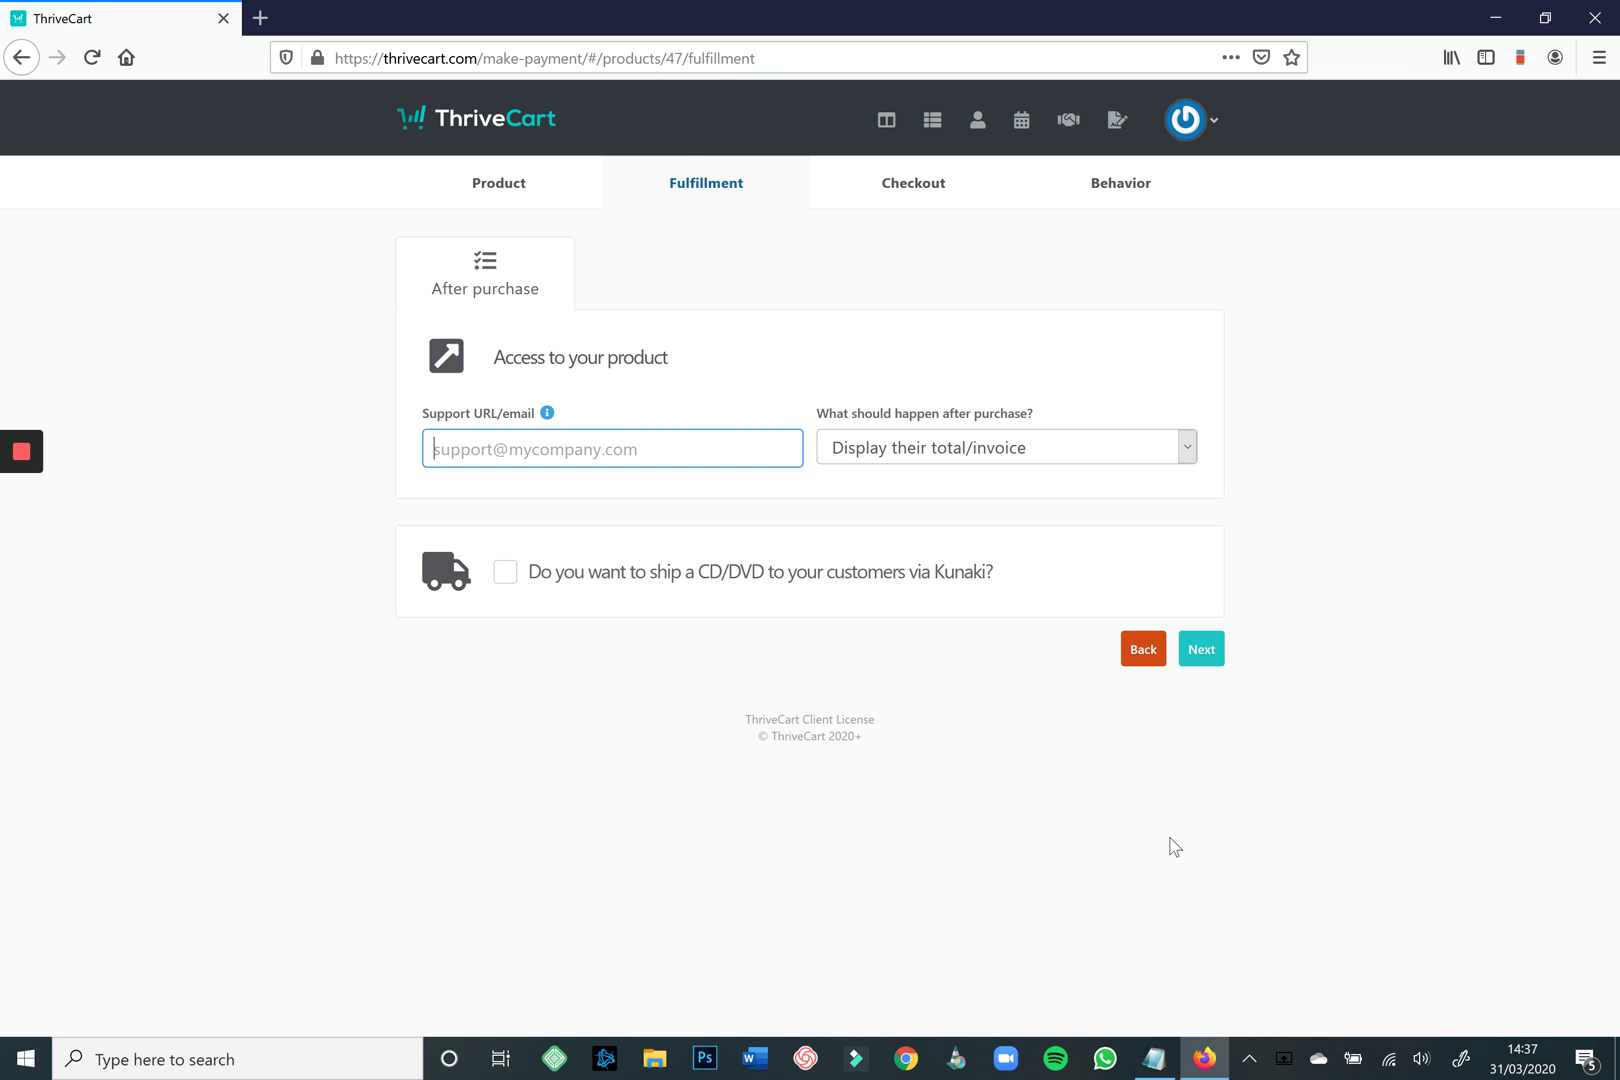
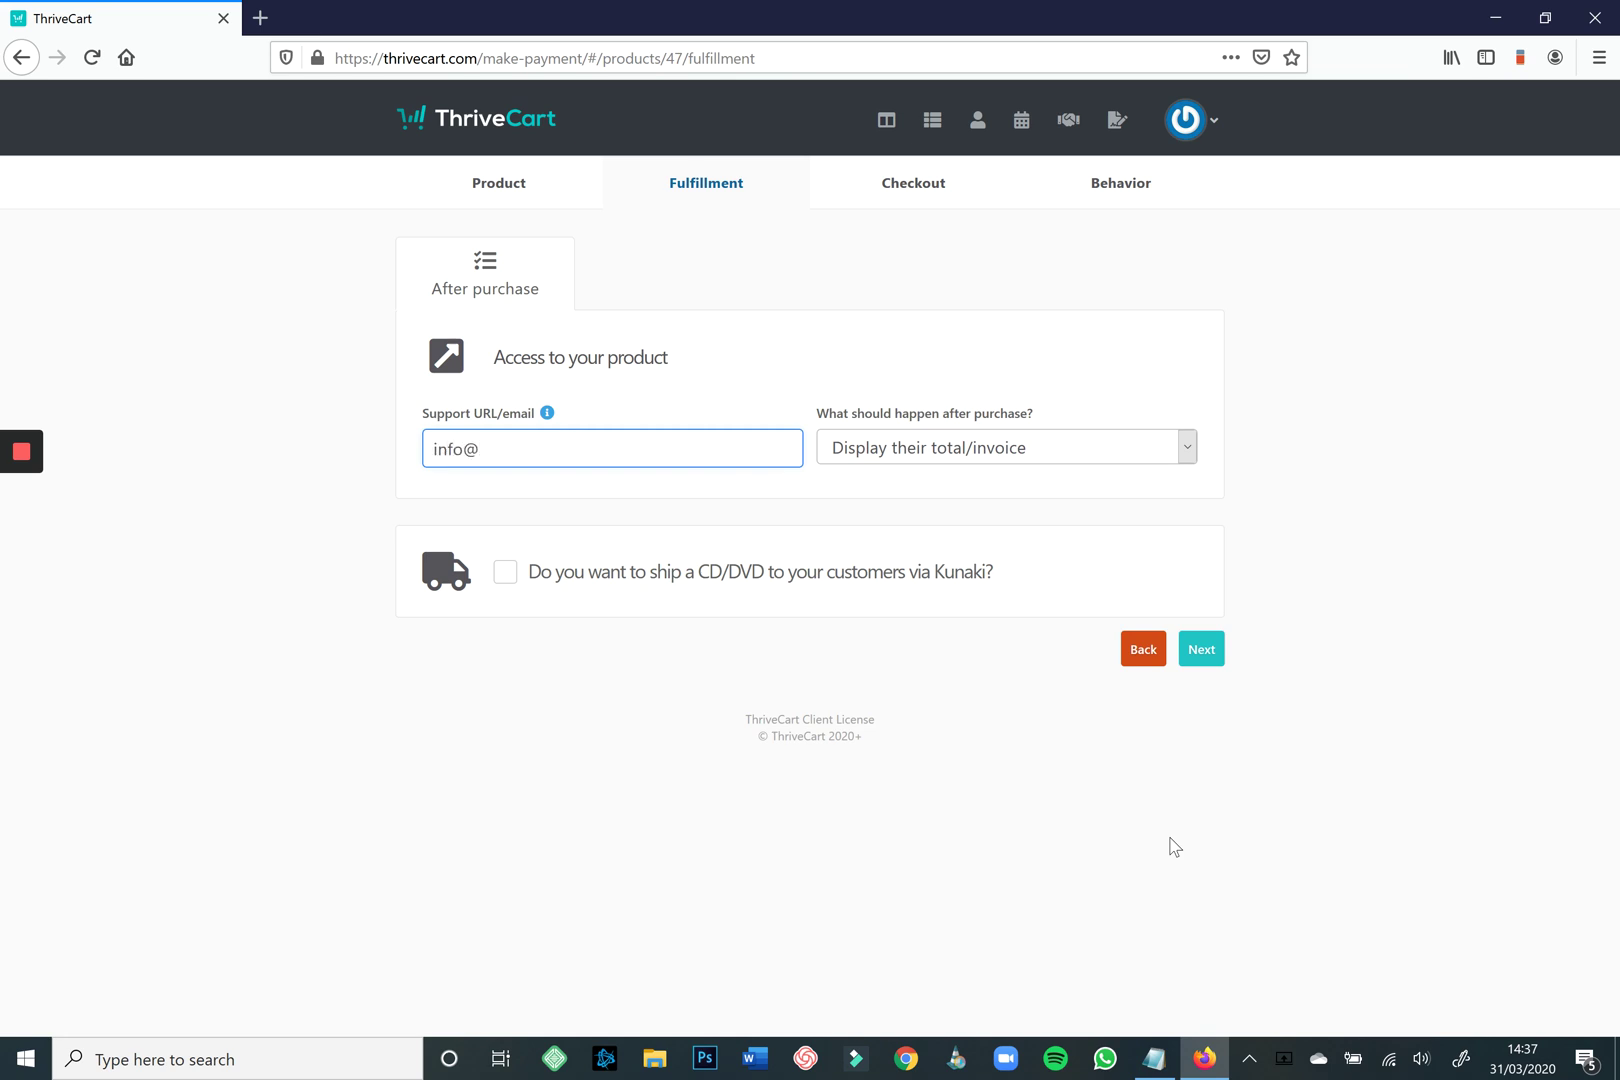
{"action": "left_click", "coordinate": [1006, 447]}
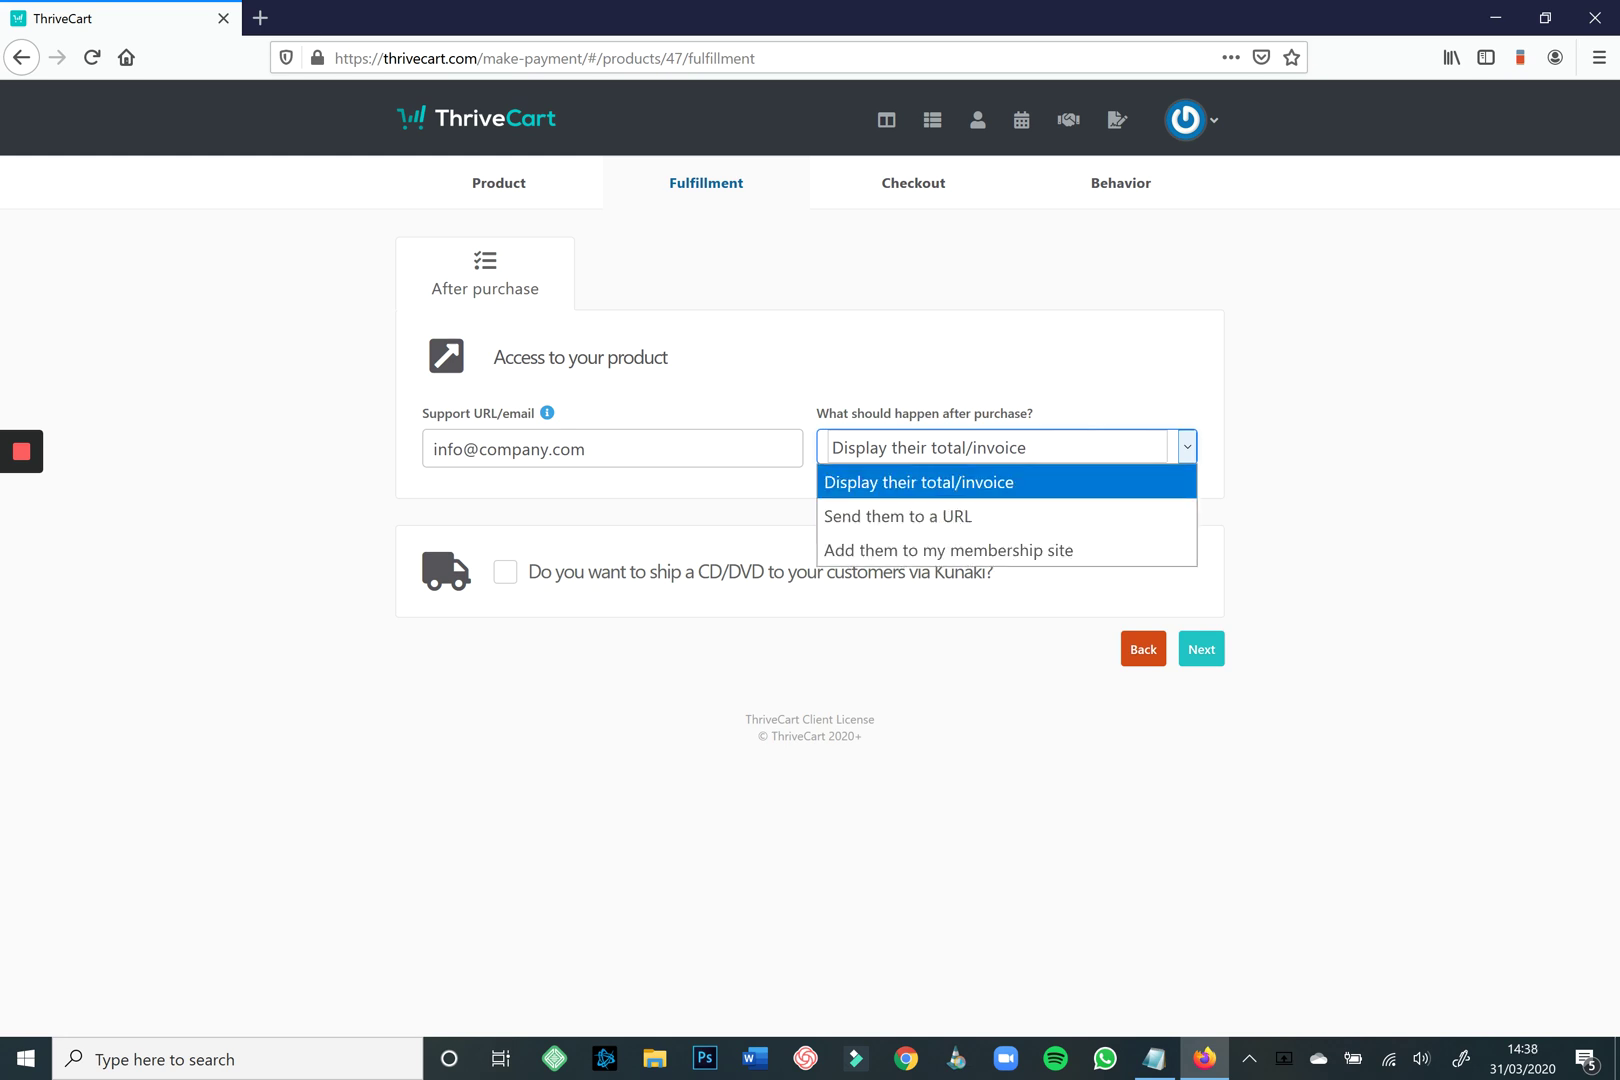
{"action": "key", "text": "Return"}
{"action": "left_click", "coordinate": [1201, 649]}
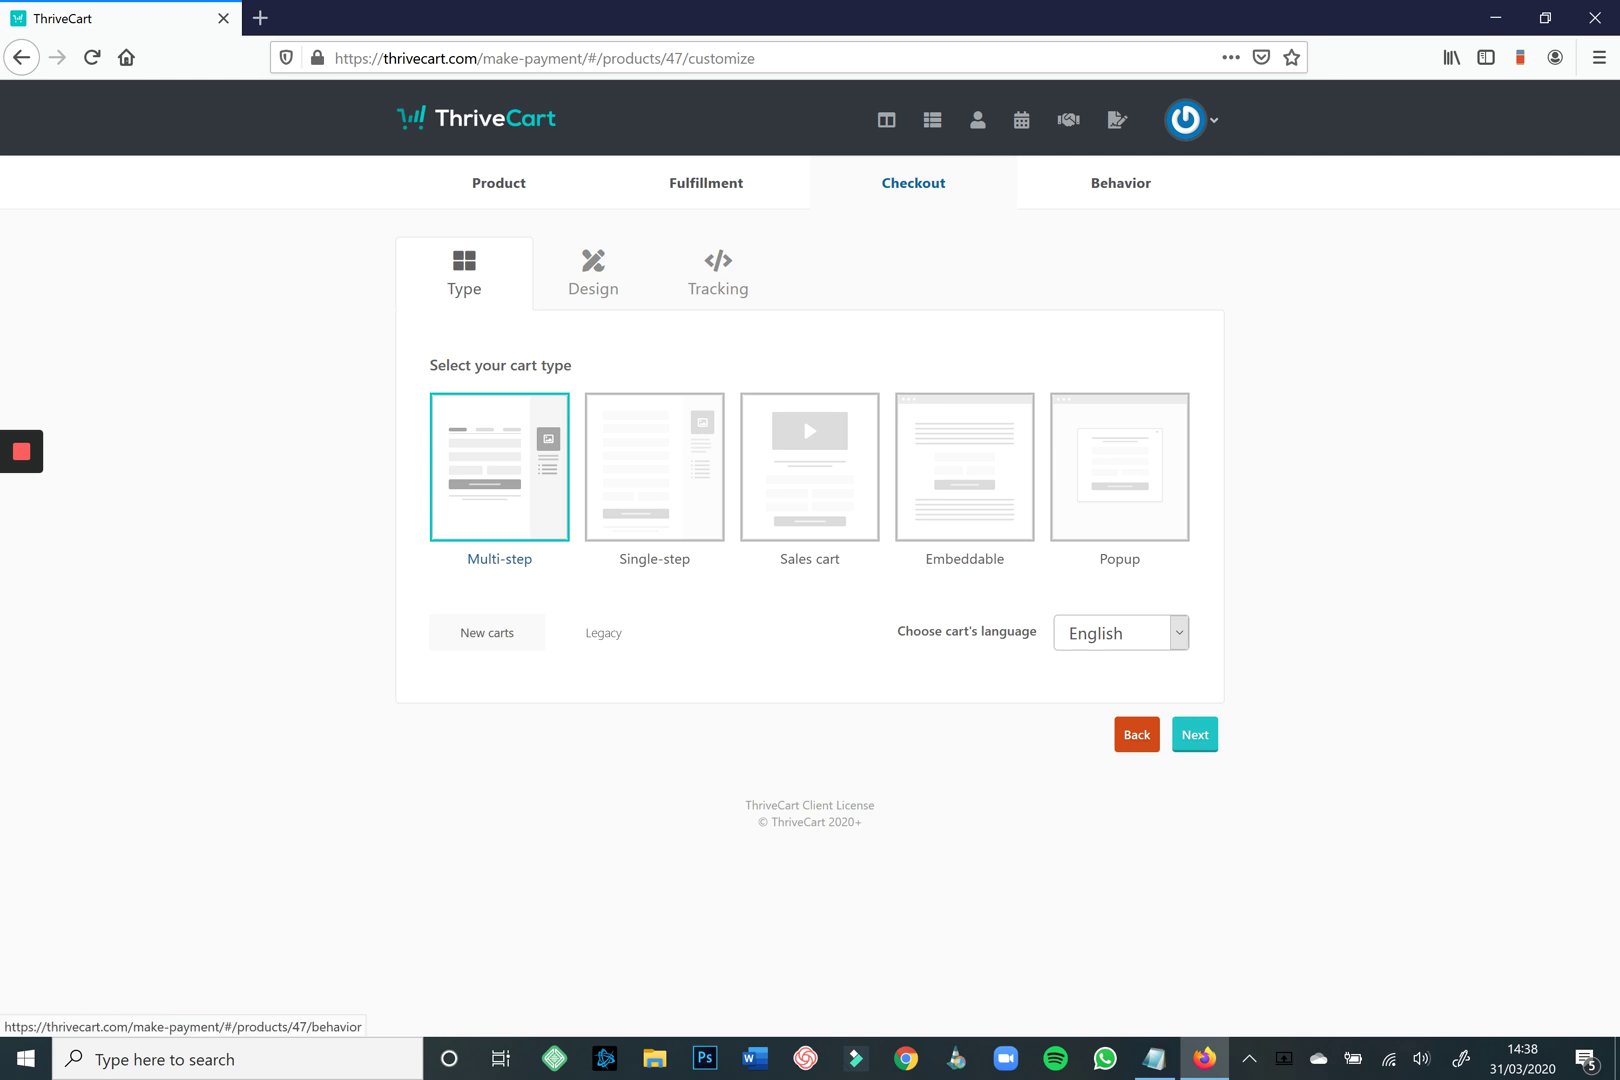
Move the sidebar left, give the product box the two-people illustration and 18px text, and add a heading.
{"action": "left_click", "coordinate": [1195, 734]}
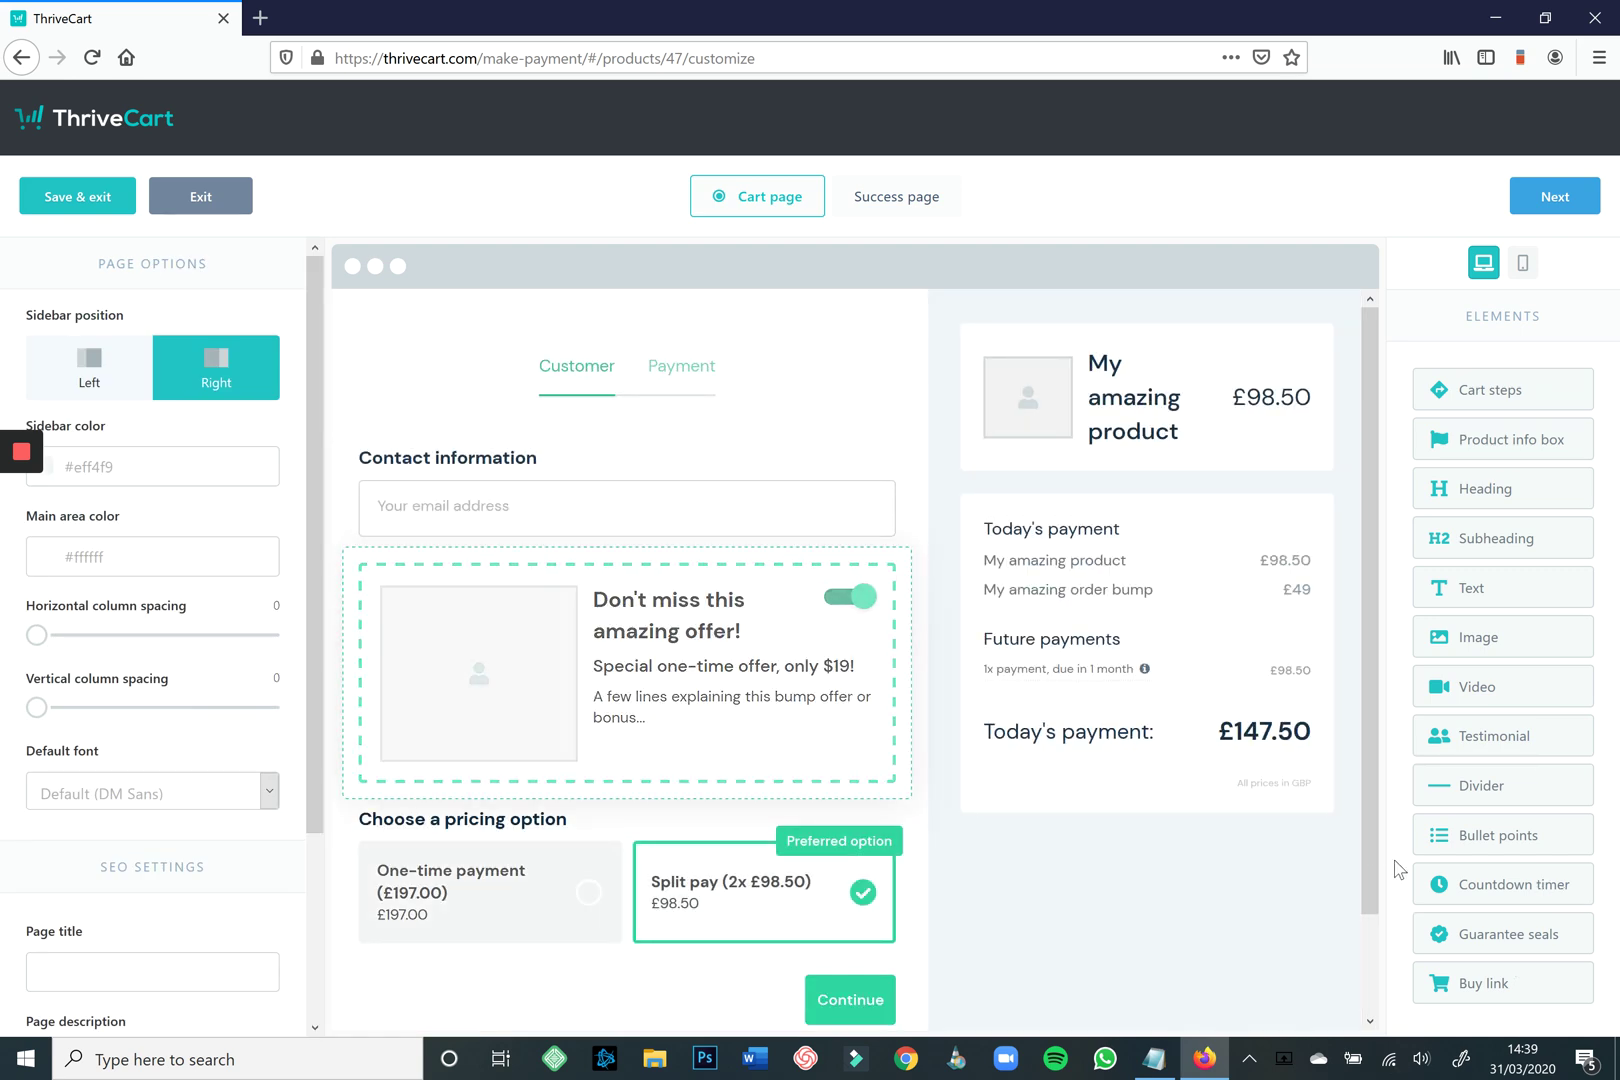
{"action": "left_click", "coordinate": [89, 367]}
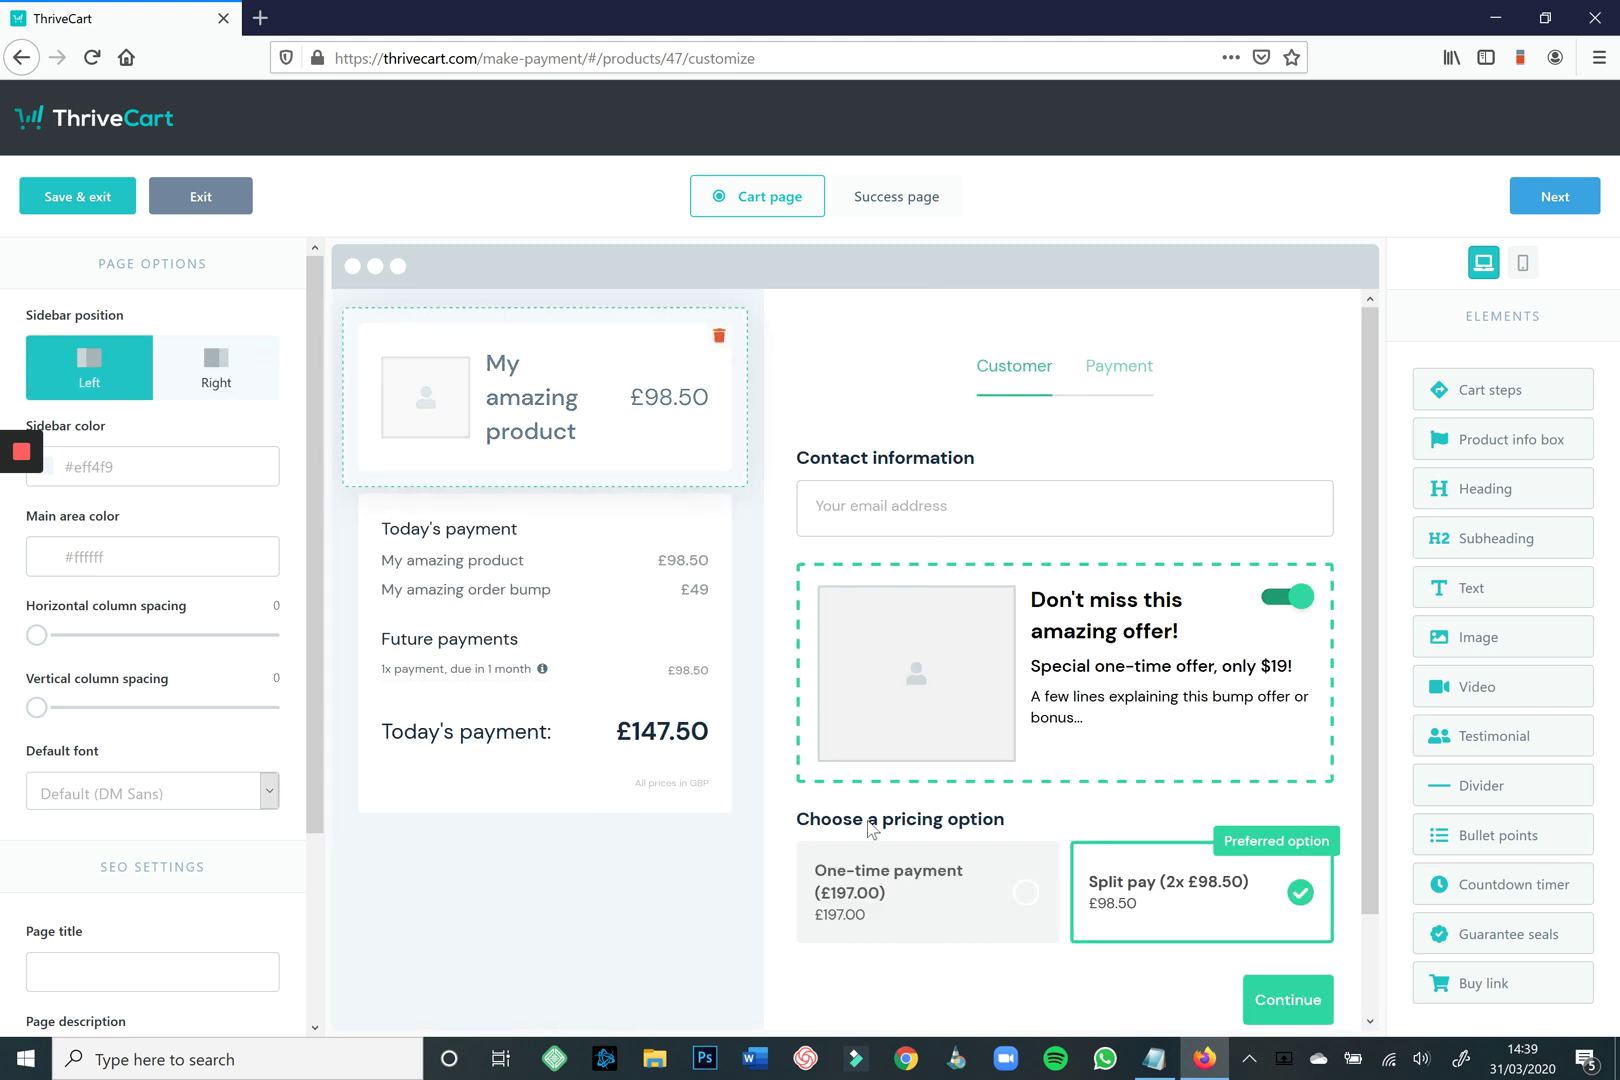
{"action": "left_click", "coordinate": [434, 411]}
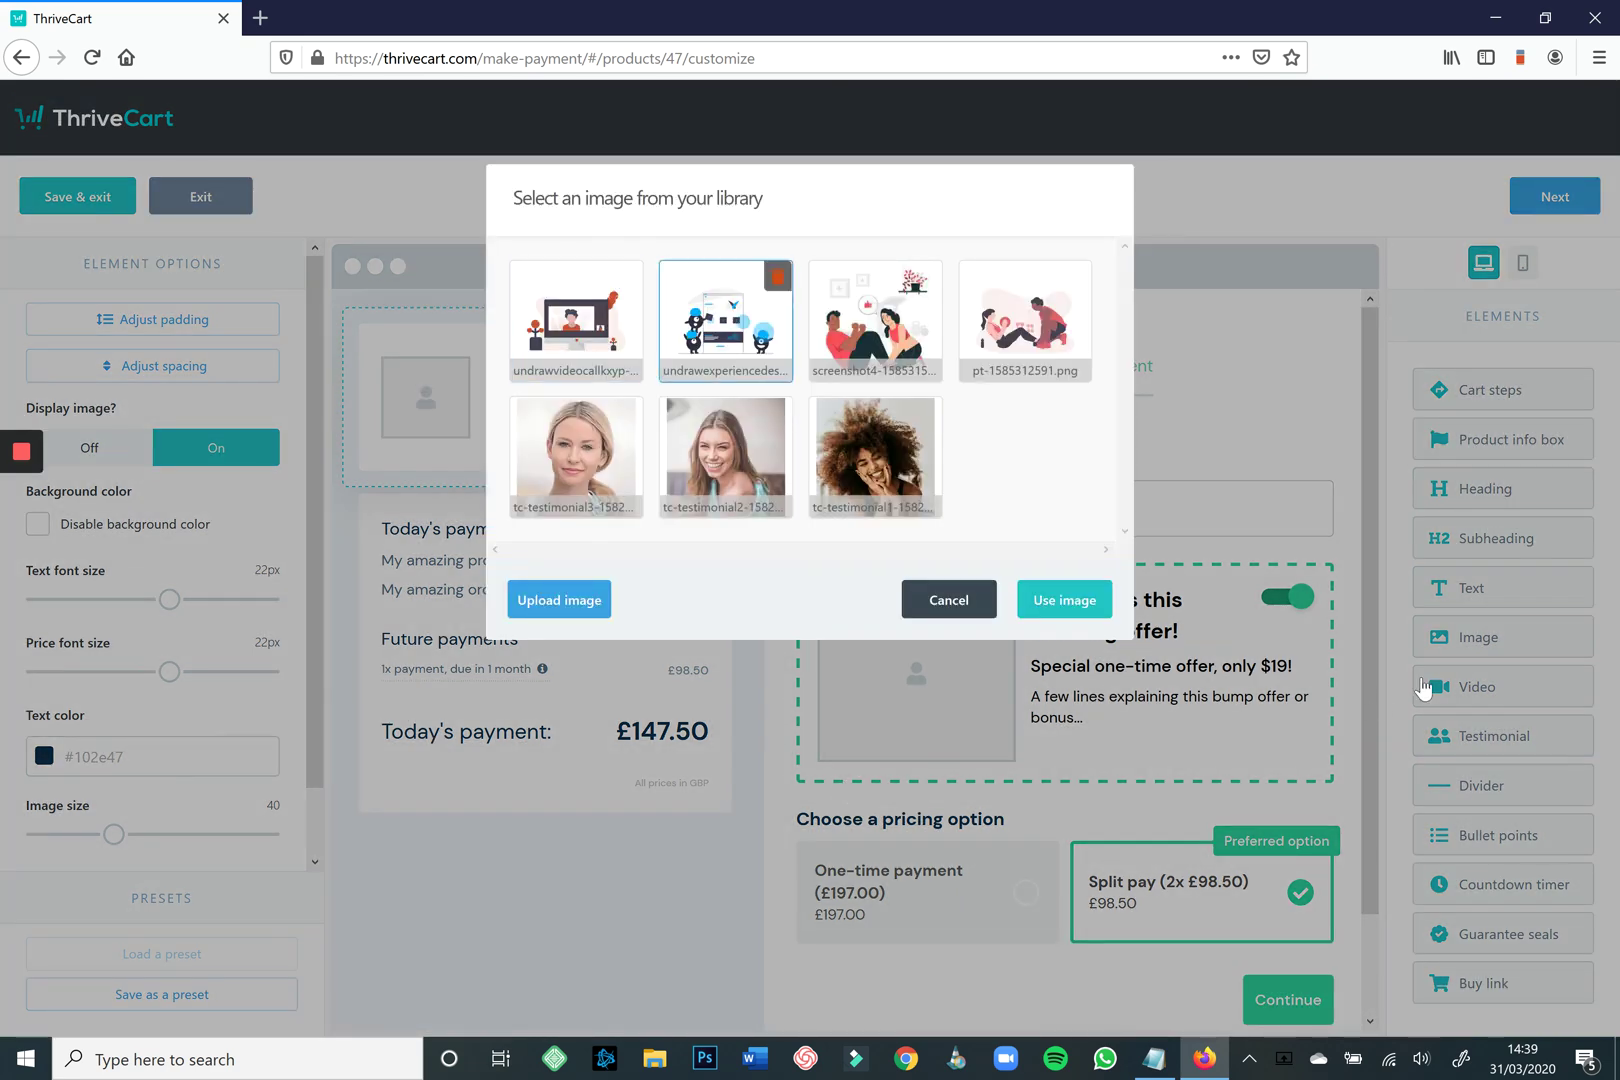
{"action": "left_click", "coordinate": [875, 320]}
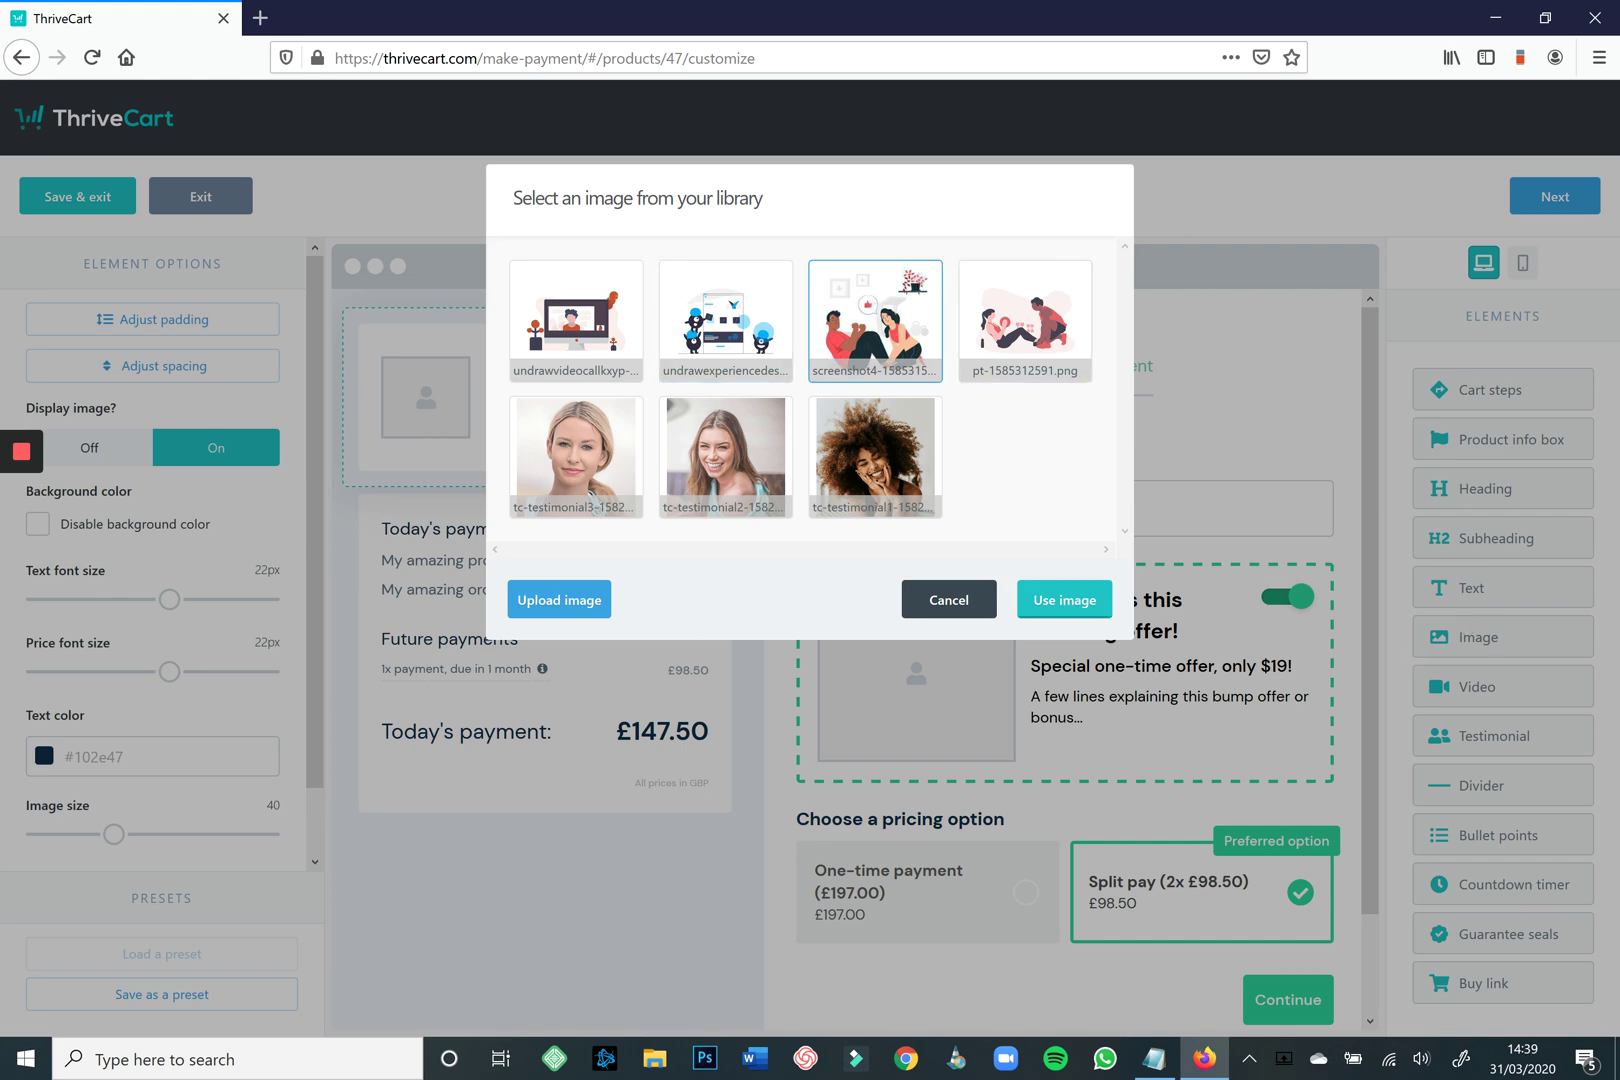
{"action": "left_click", "coordinate": [1064, 599]}
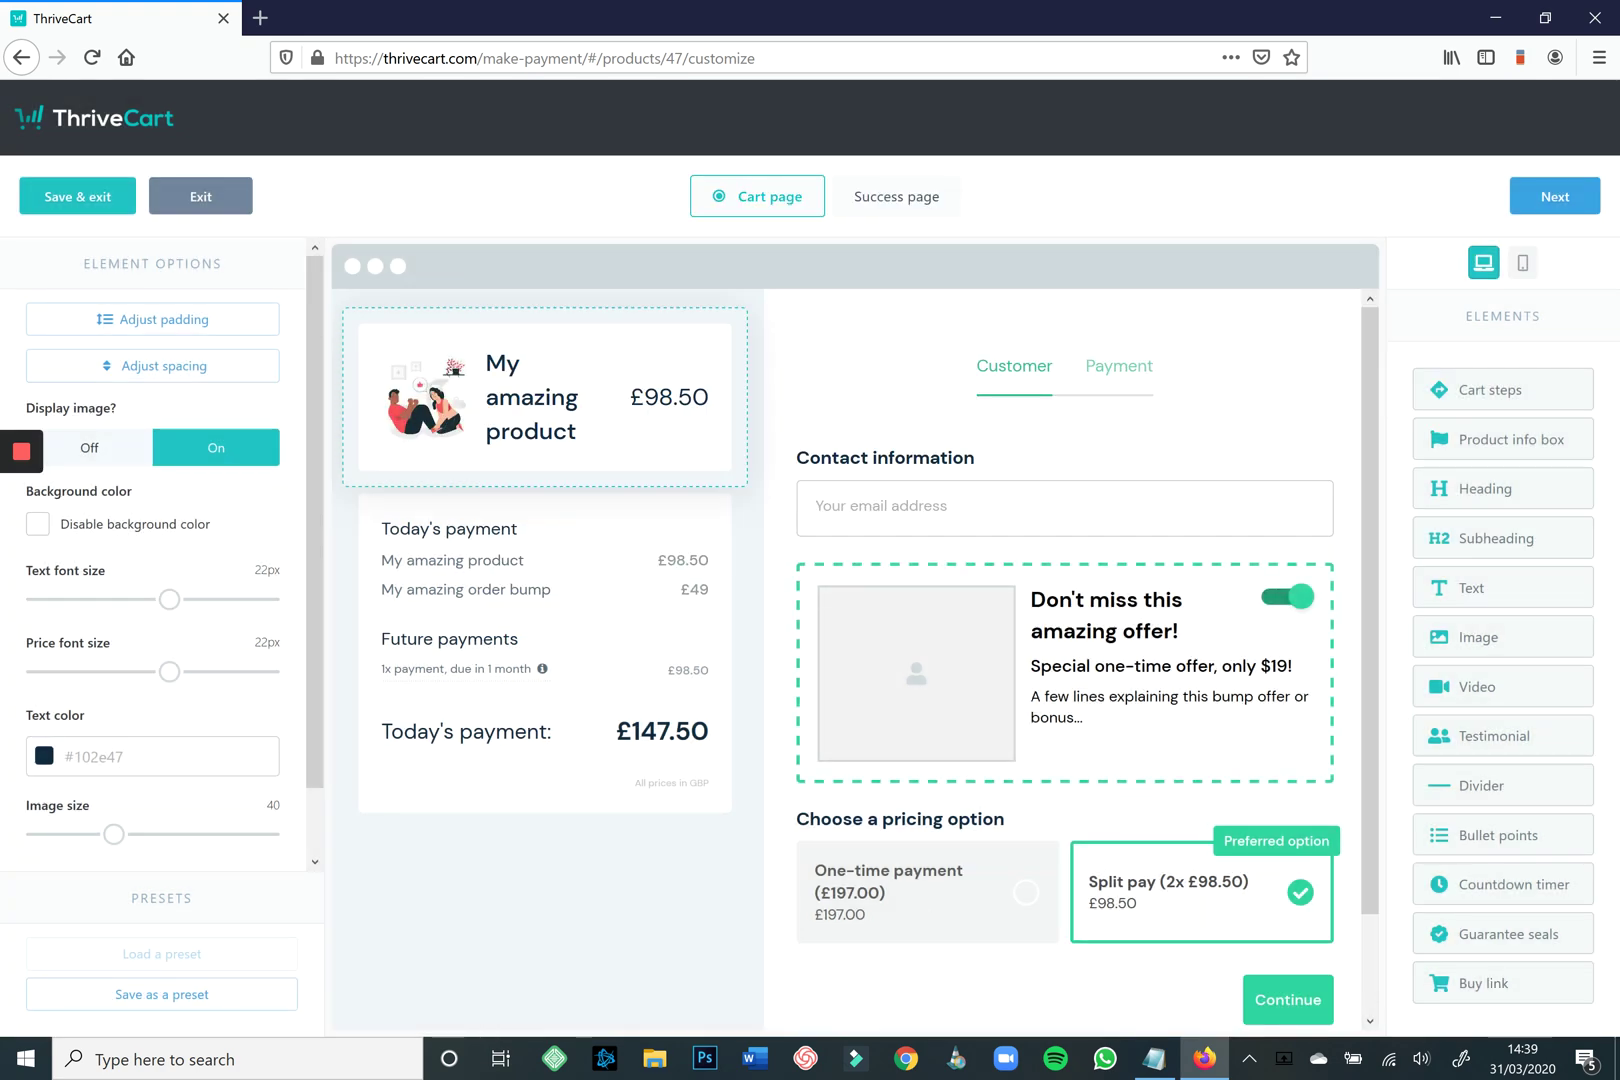
{"action": "left_click_drag", "start_coordinate": [169, 599], "coordinate": [103, 599]}
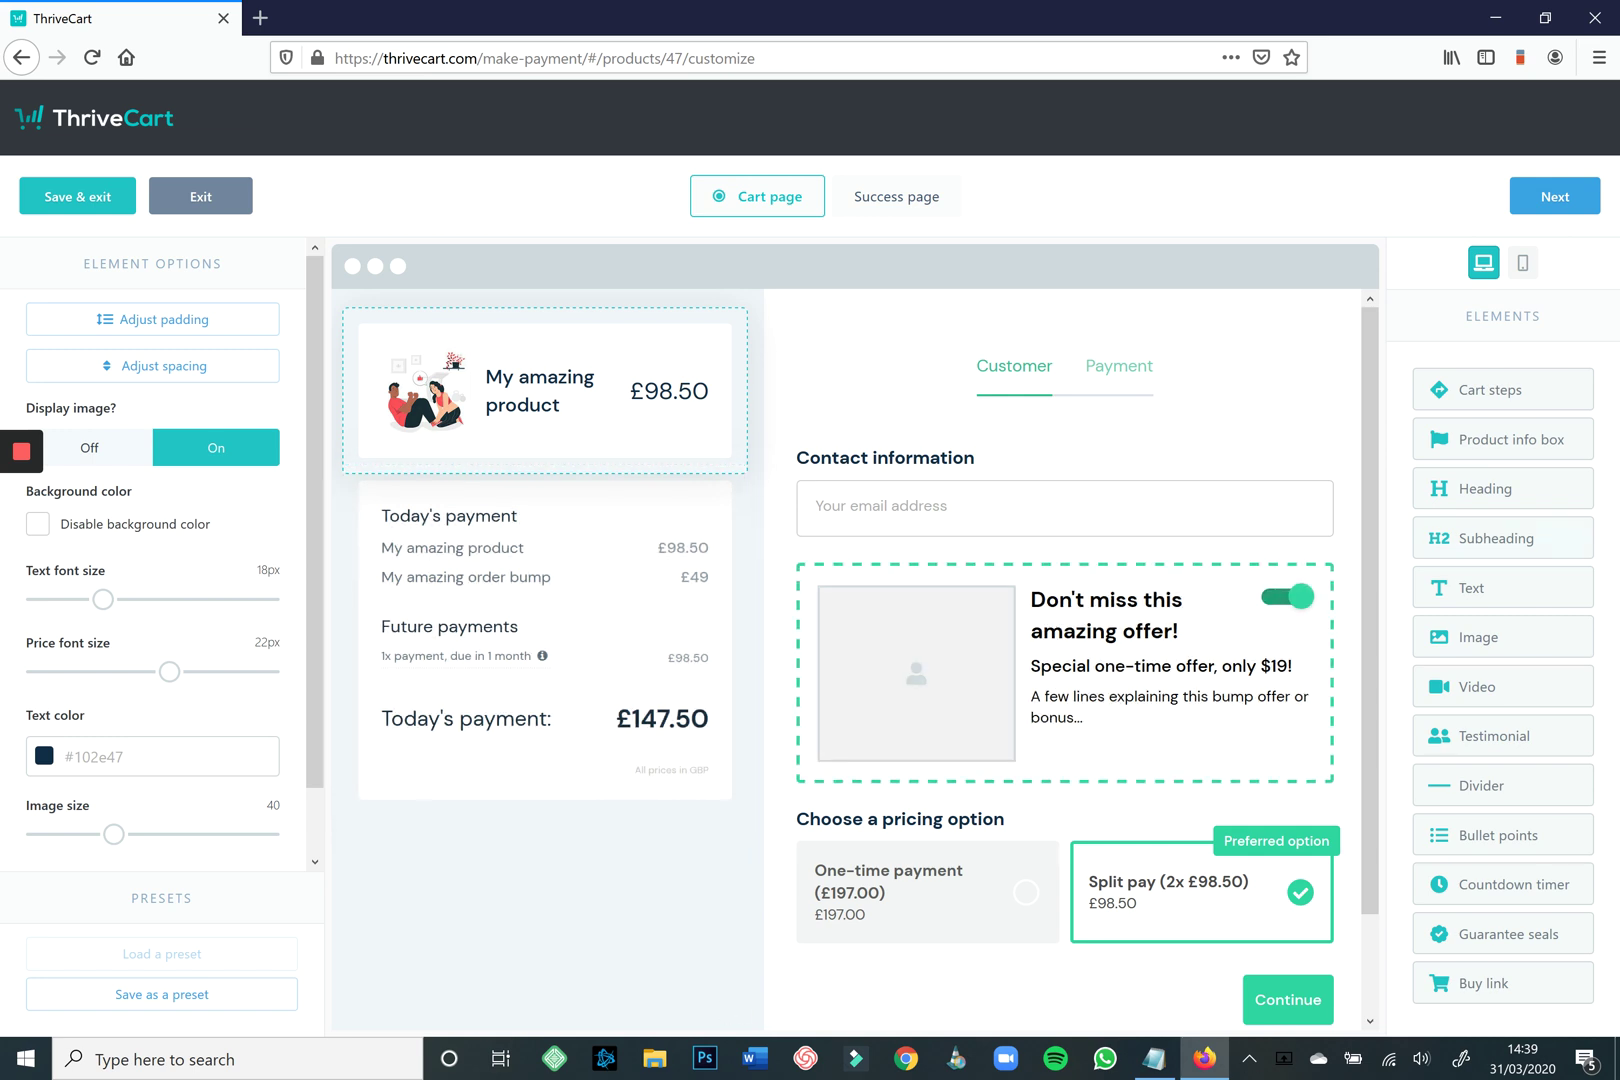
{"action": "left_click_drag", "start_coordinate": [1470, 488], "coordinate": [540, 830]}
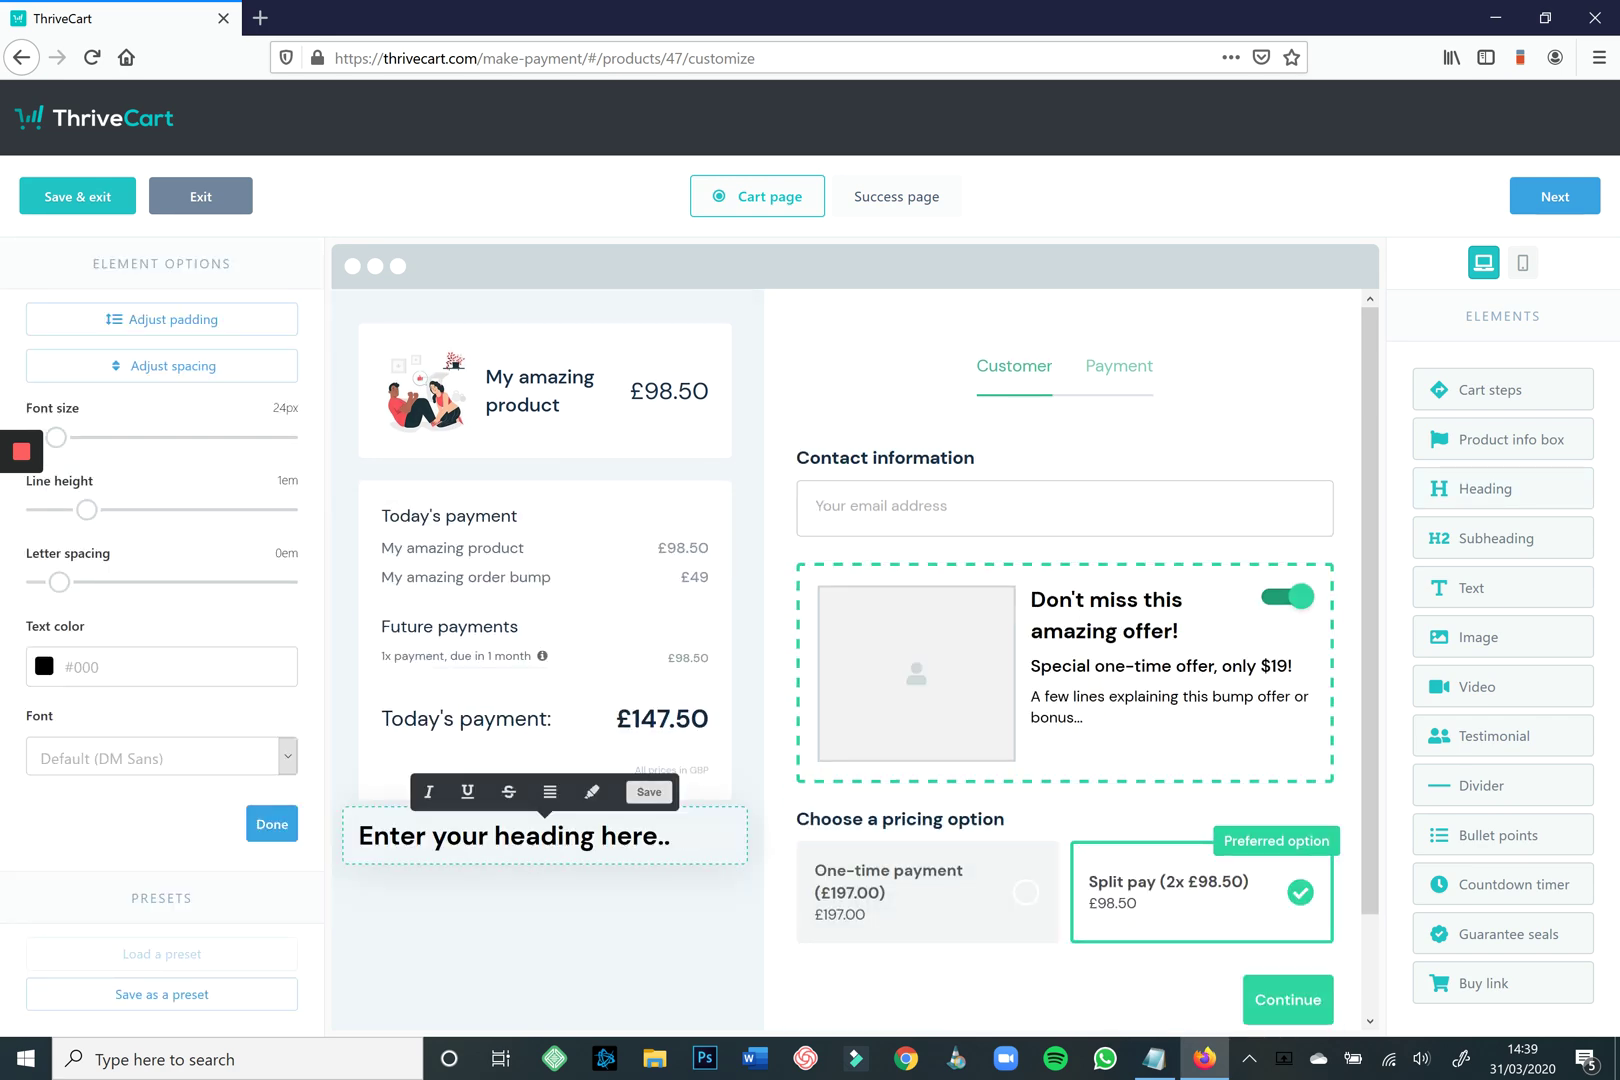
Make the new sidebar heading read 'LIMITED OFFER' and drop a text block beneath it.
{"action": "key", "text": "Escape"}
{"action": "key", "text": "Escape"}
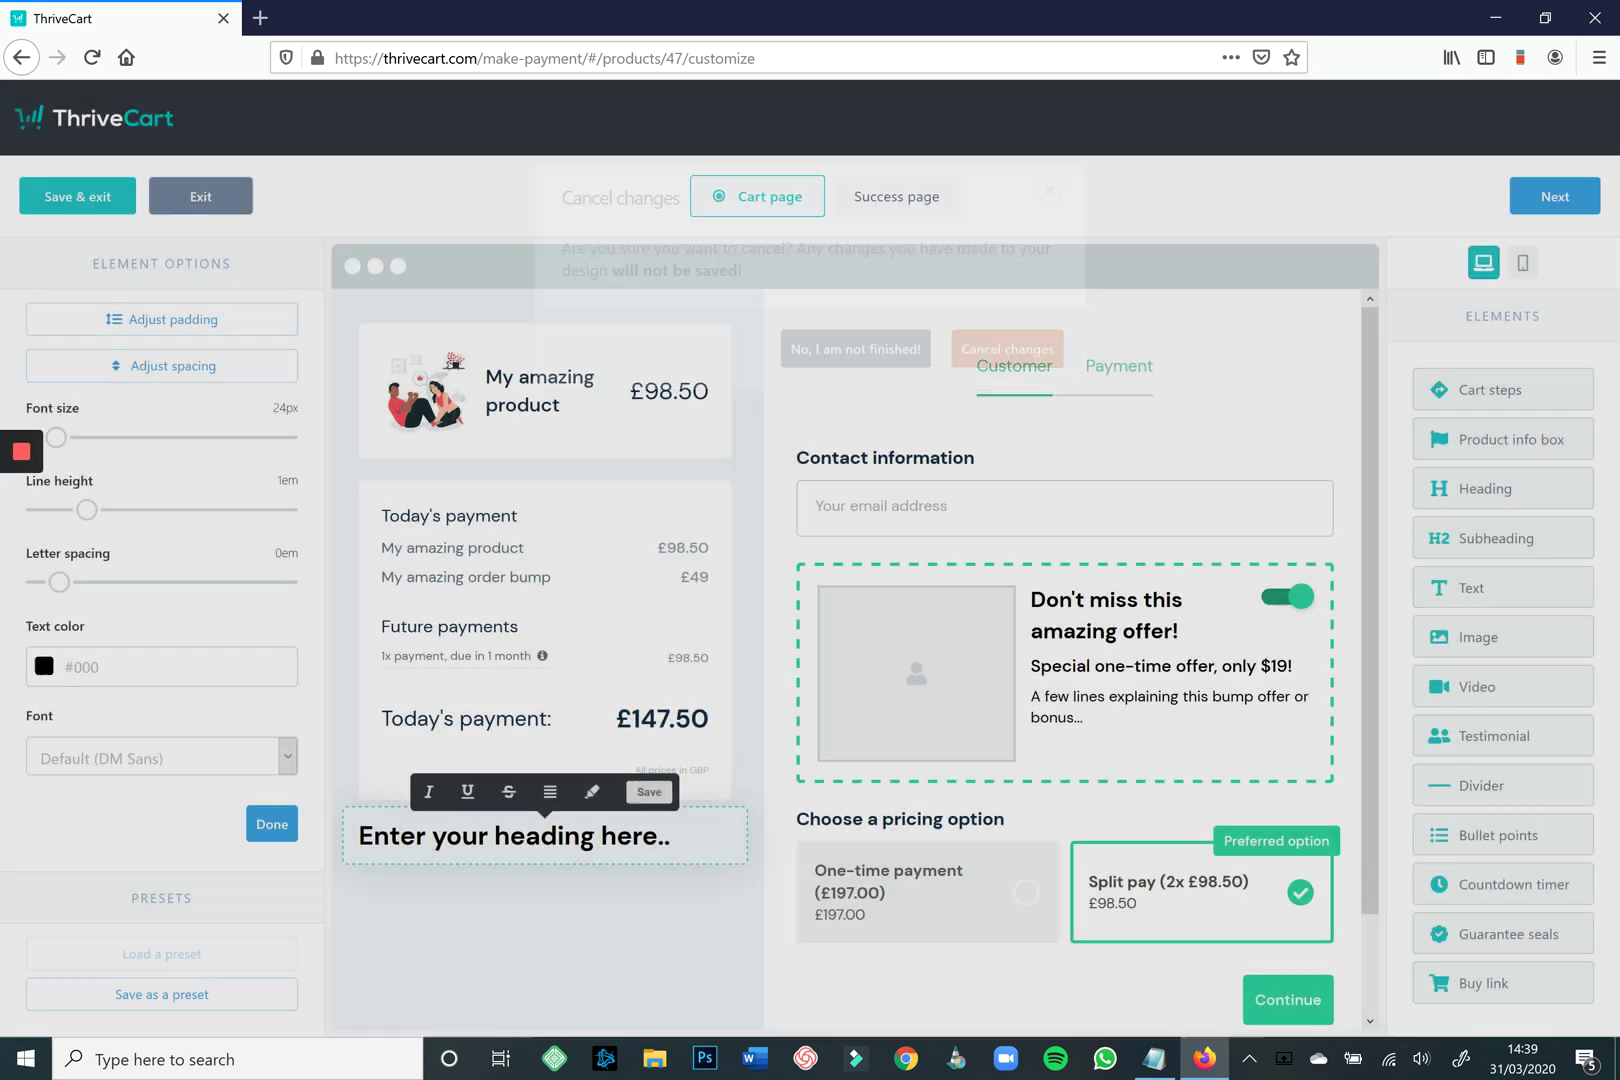
{"action": "type", "text": "LIMITED OFFER"}
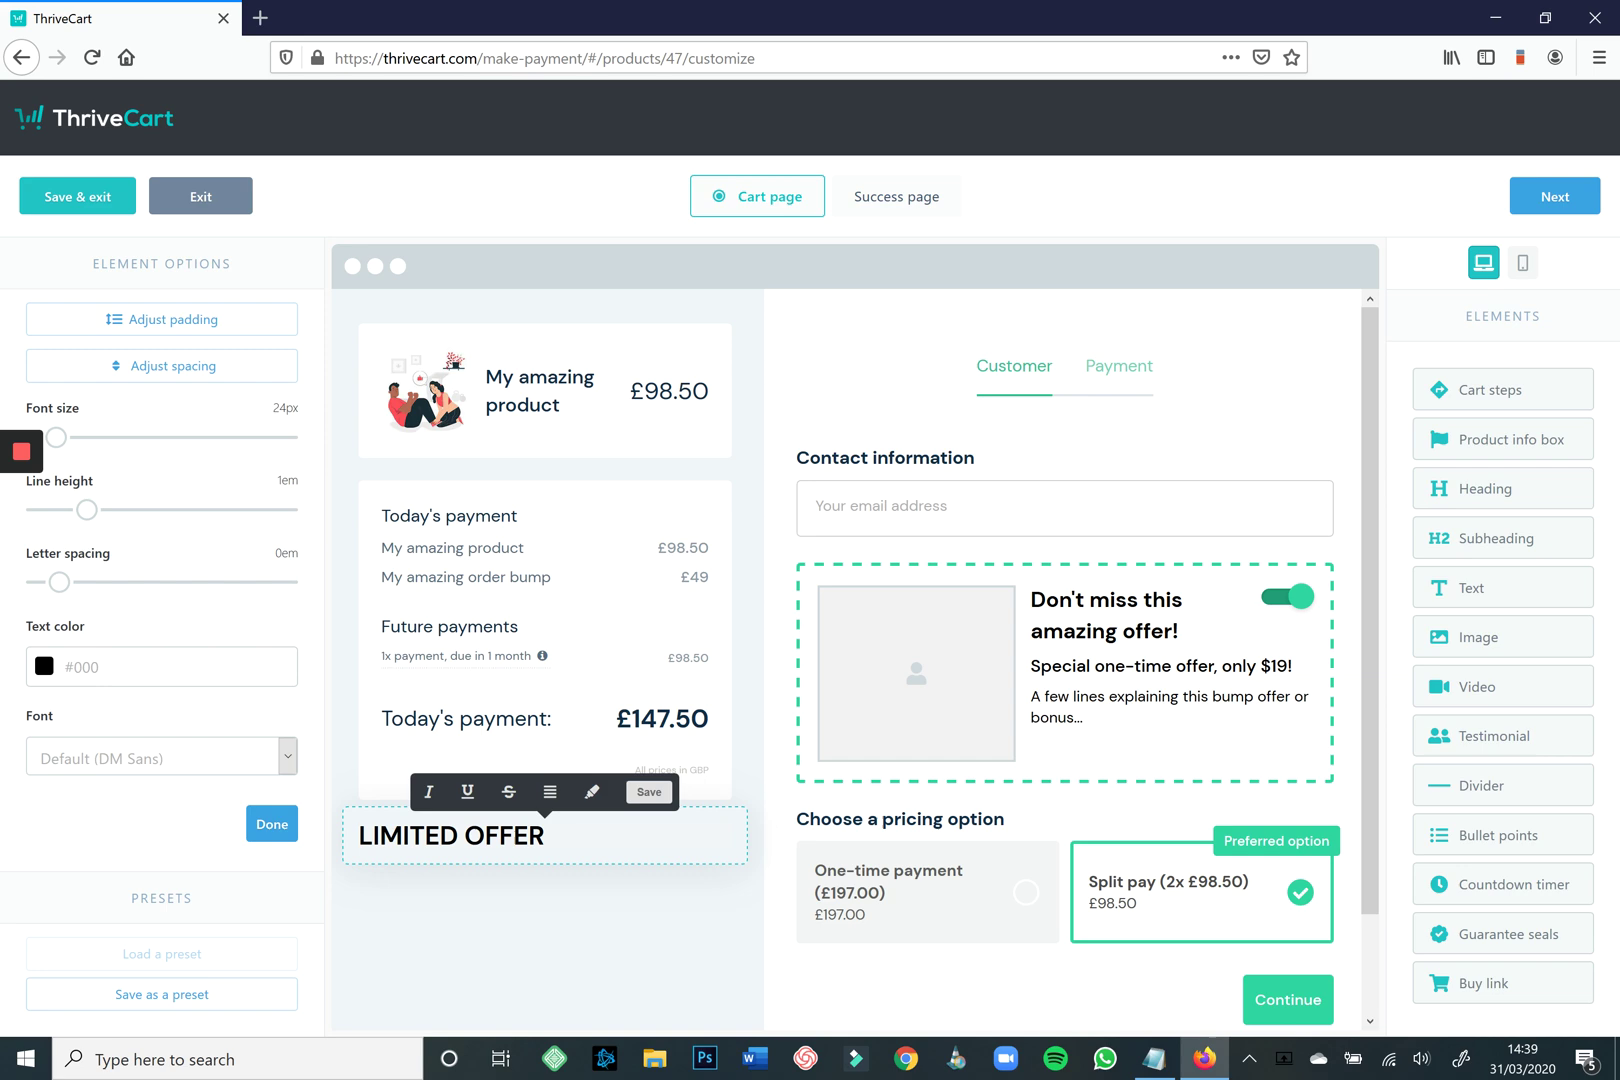
{"action": "left_click", "coordinate": [549, 791]}
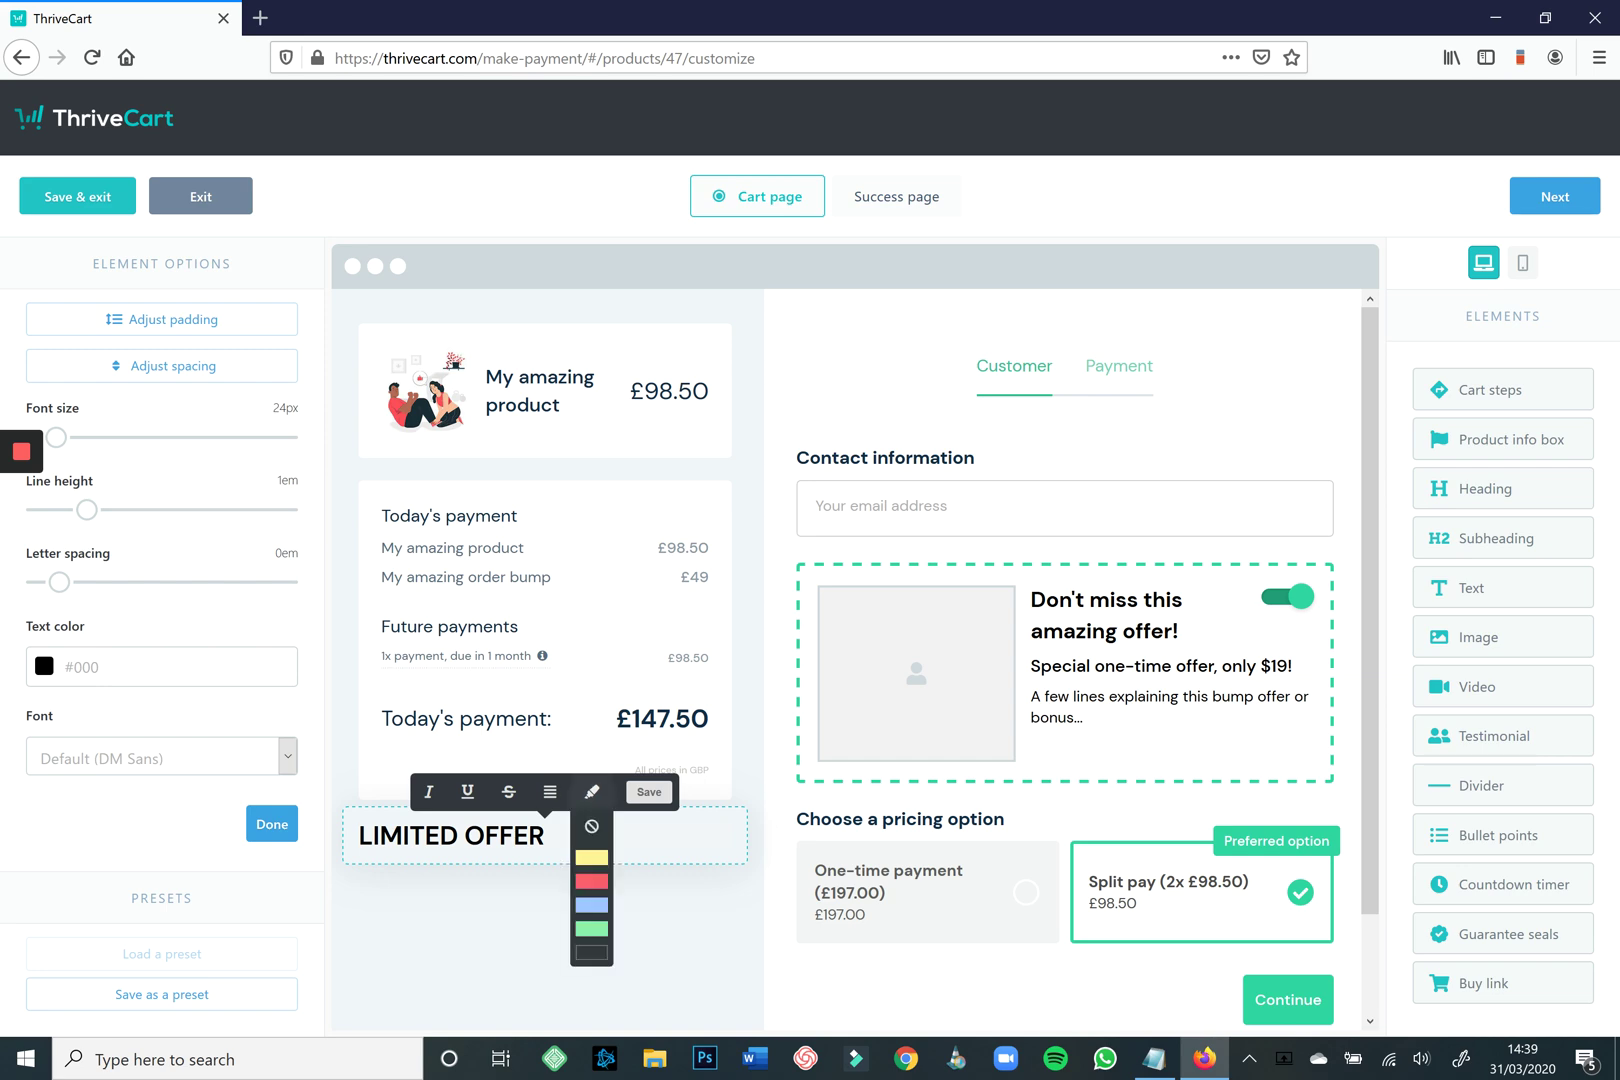
{"action": "left_click", "coordinate": [549, 863]}
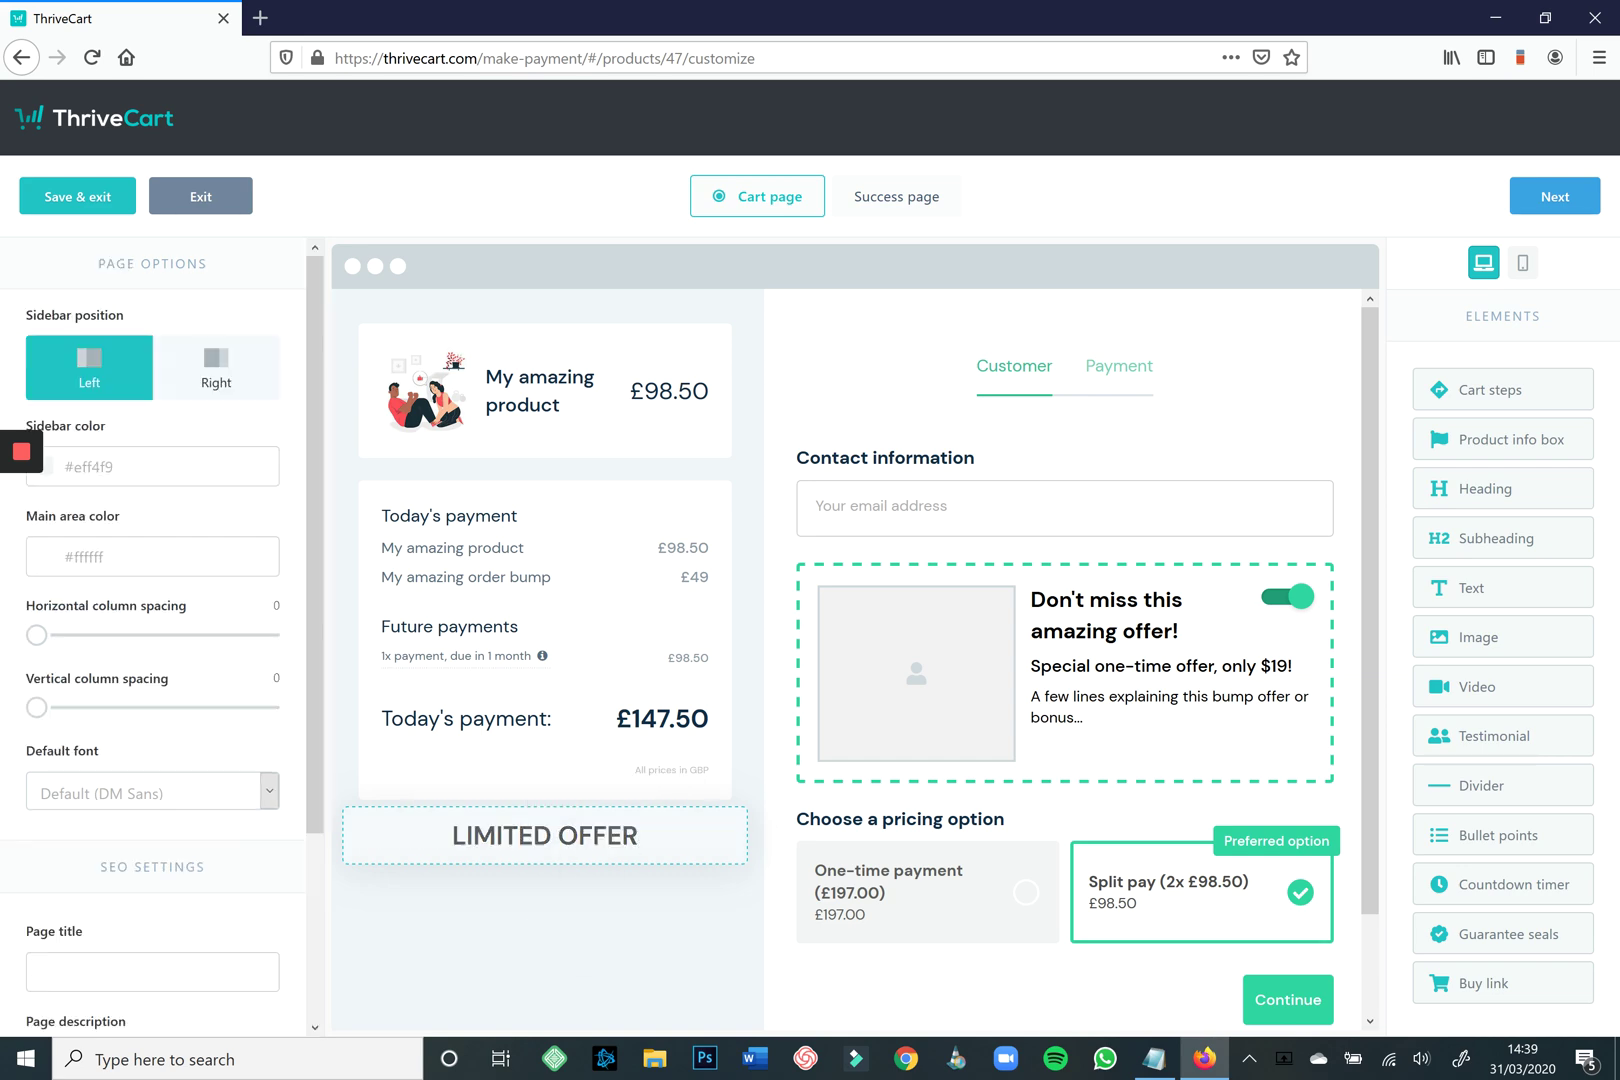
{"action": "left_click_drag", "start_coordinate": [1470, 587], "coordinate": [520, 867]}
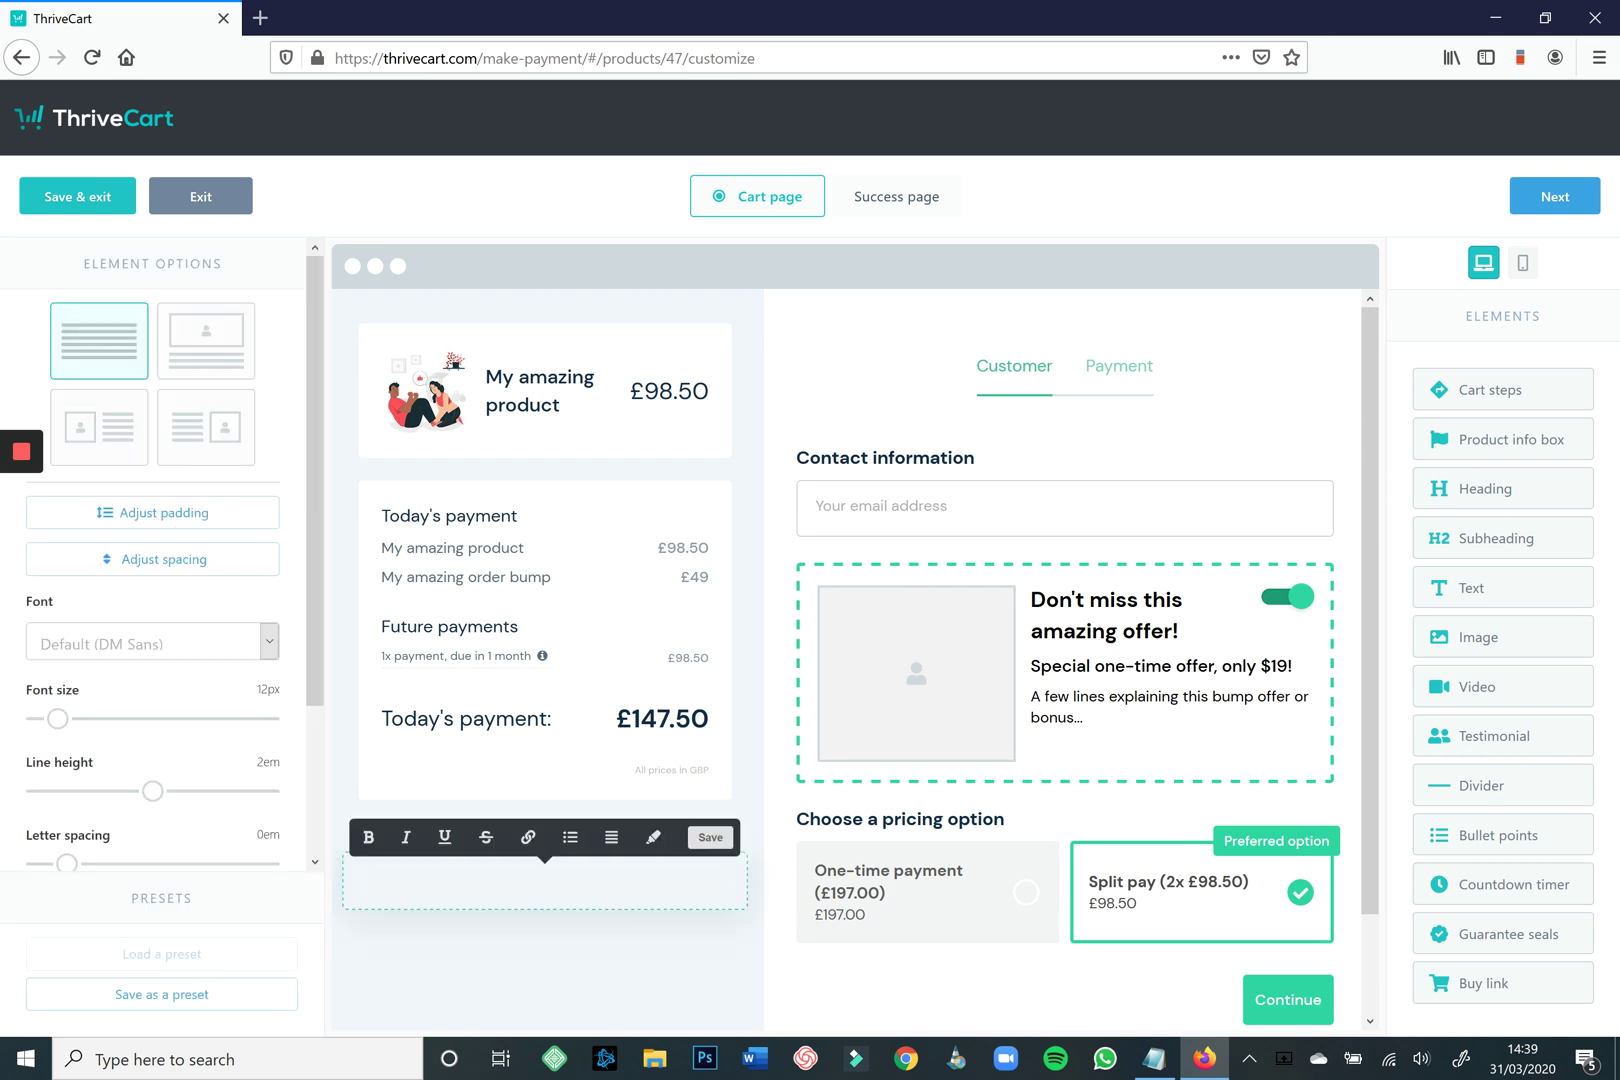
Write 'Buy now to ensure you do not miss out on this amazing product.' and centre it.
{"action": "type", "text": "bUY NOW"}
{"action": "key", "text": "ctrl+a"}
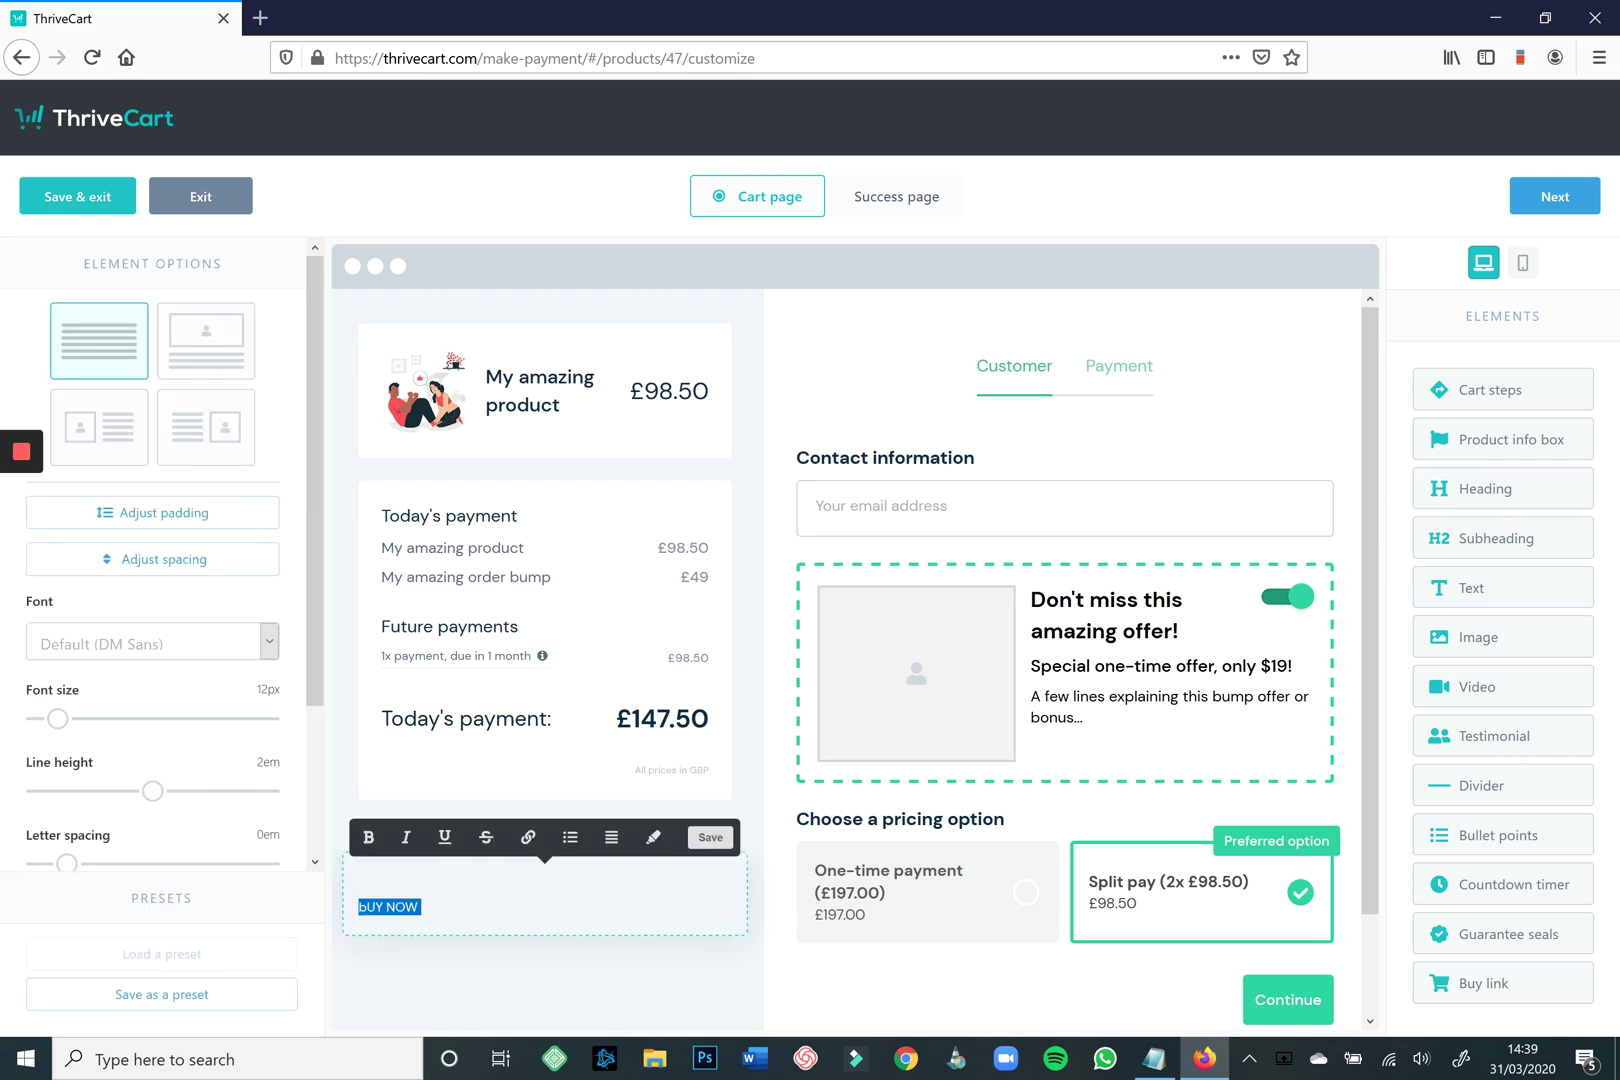
{"action": "type", "text": "Buy now"}
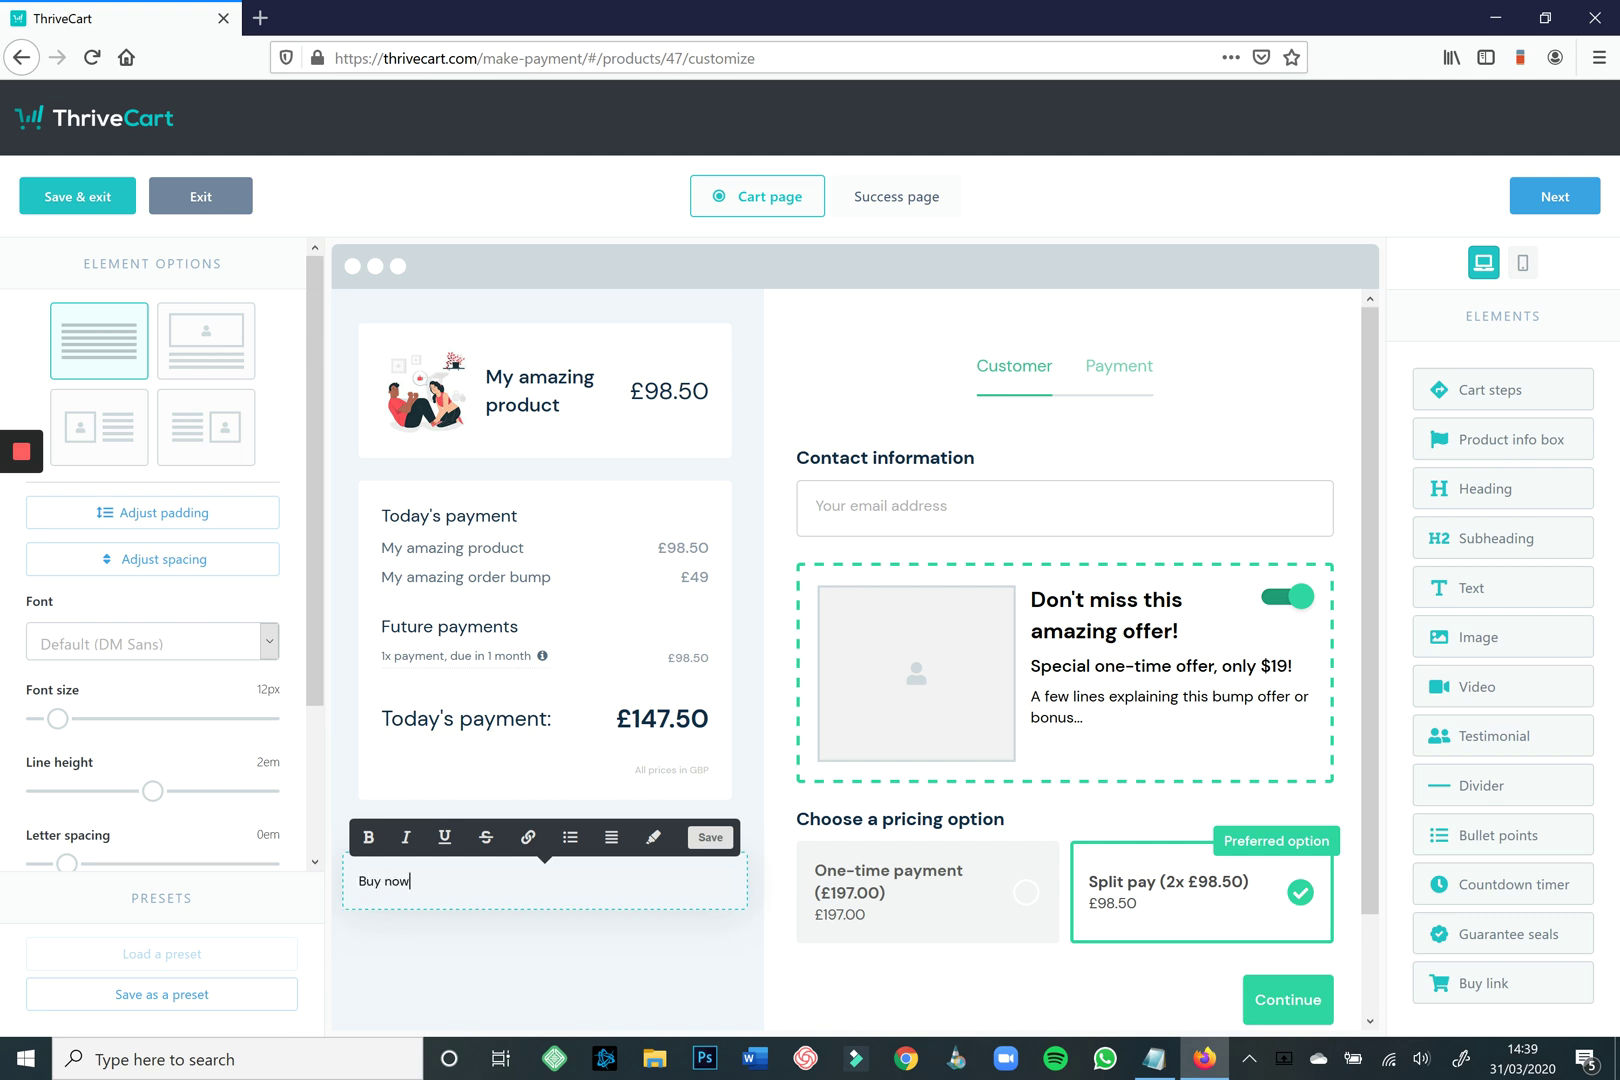
{"action": "type", "text": " to ensure you do not miss out on this amazing proiduct."}
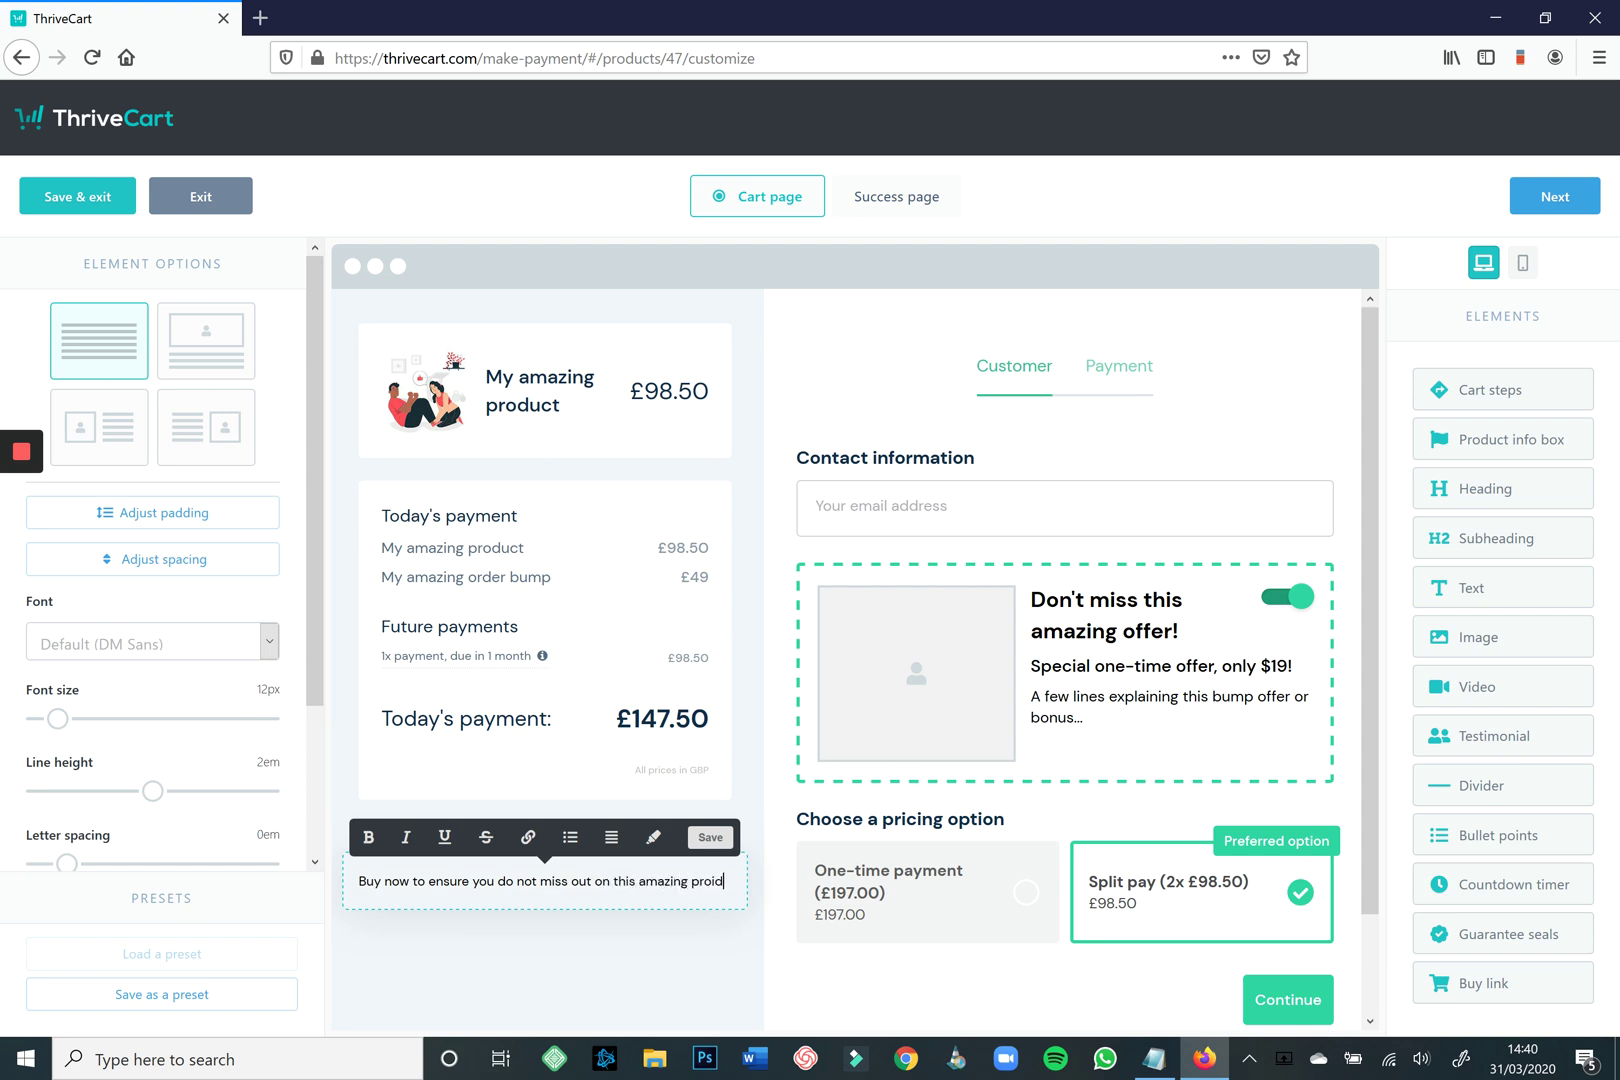
{"action": "key", "text": "BackSpace"}
{"action": "key", "text": "BackSpace"}
{"action": "key", "text": "BackSpace"}
{"action": "key", "text": "BackSpace"}
{"action": "key", "text": "BackSpace"}
{"action": "key", "text": "BackSpace"}
{"action": "type", "text": "duct."}
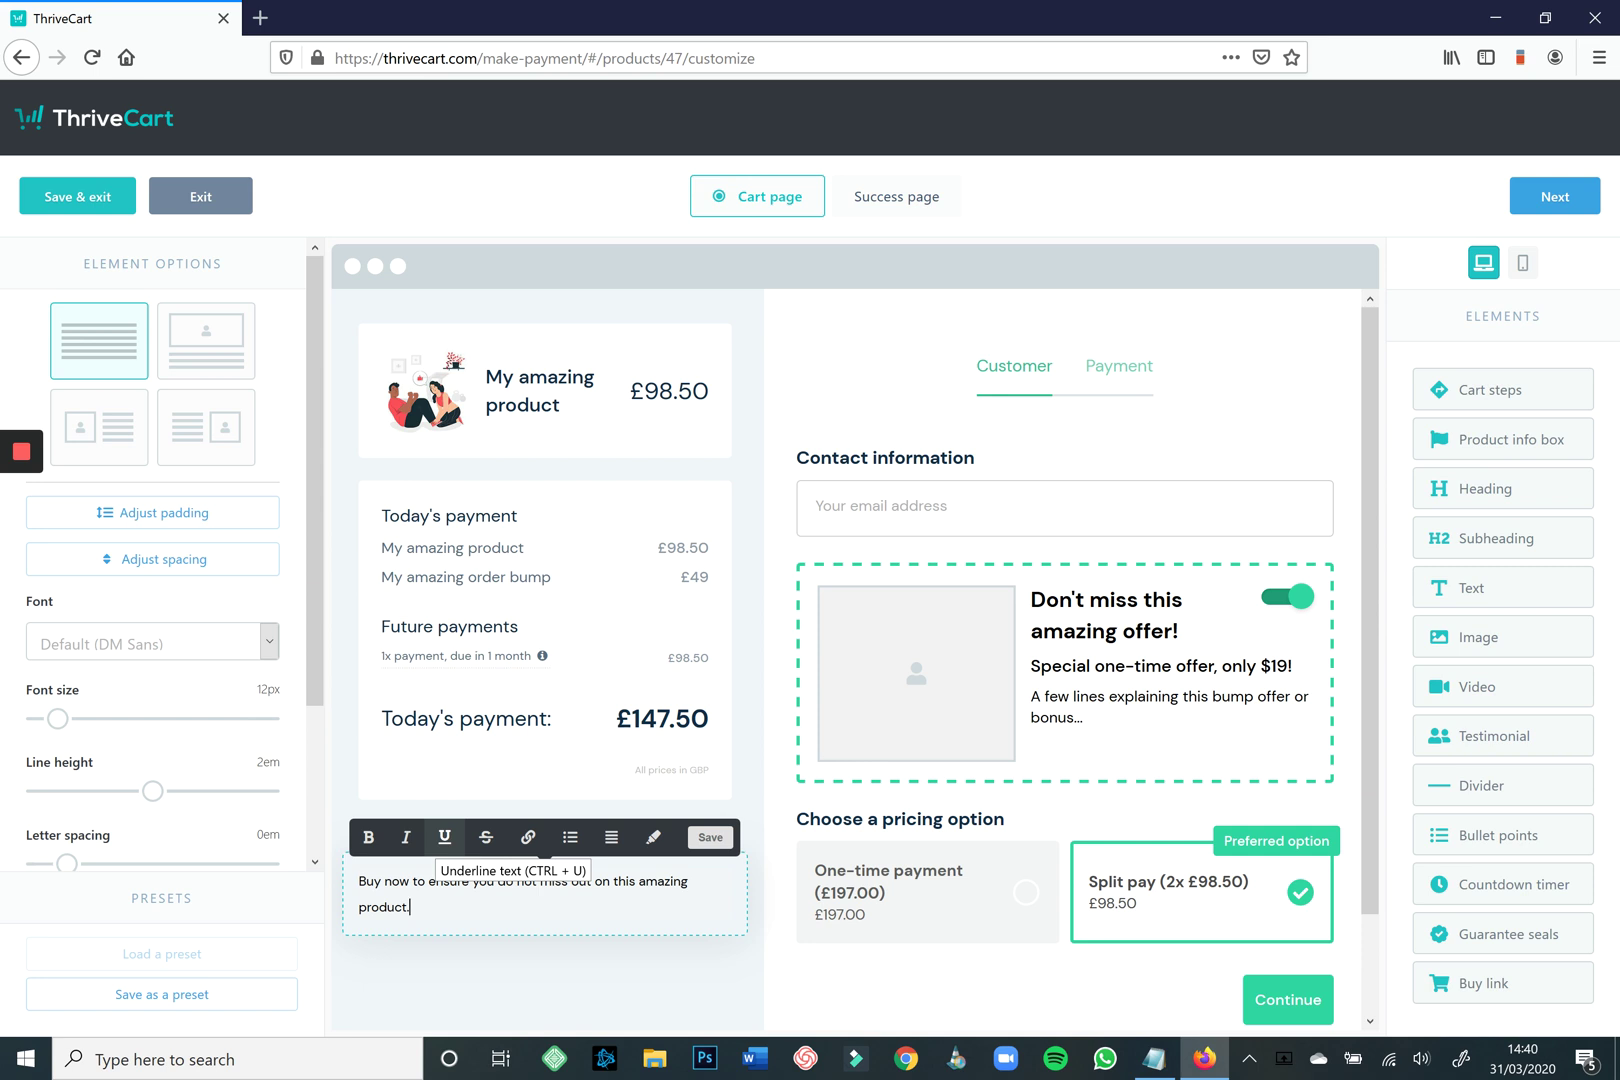
{"action": "scroll", "coordinate": [525, 835], "scroll_direction": "down", "scroll_amount": 2}
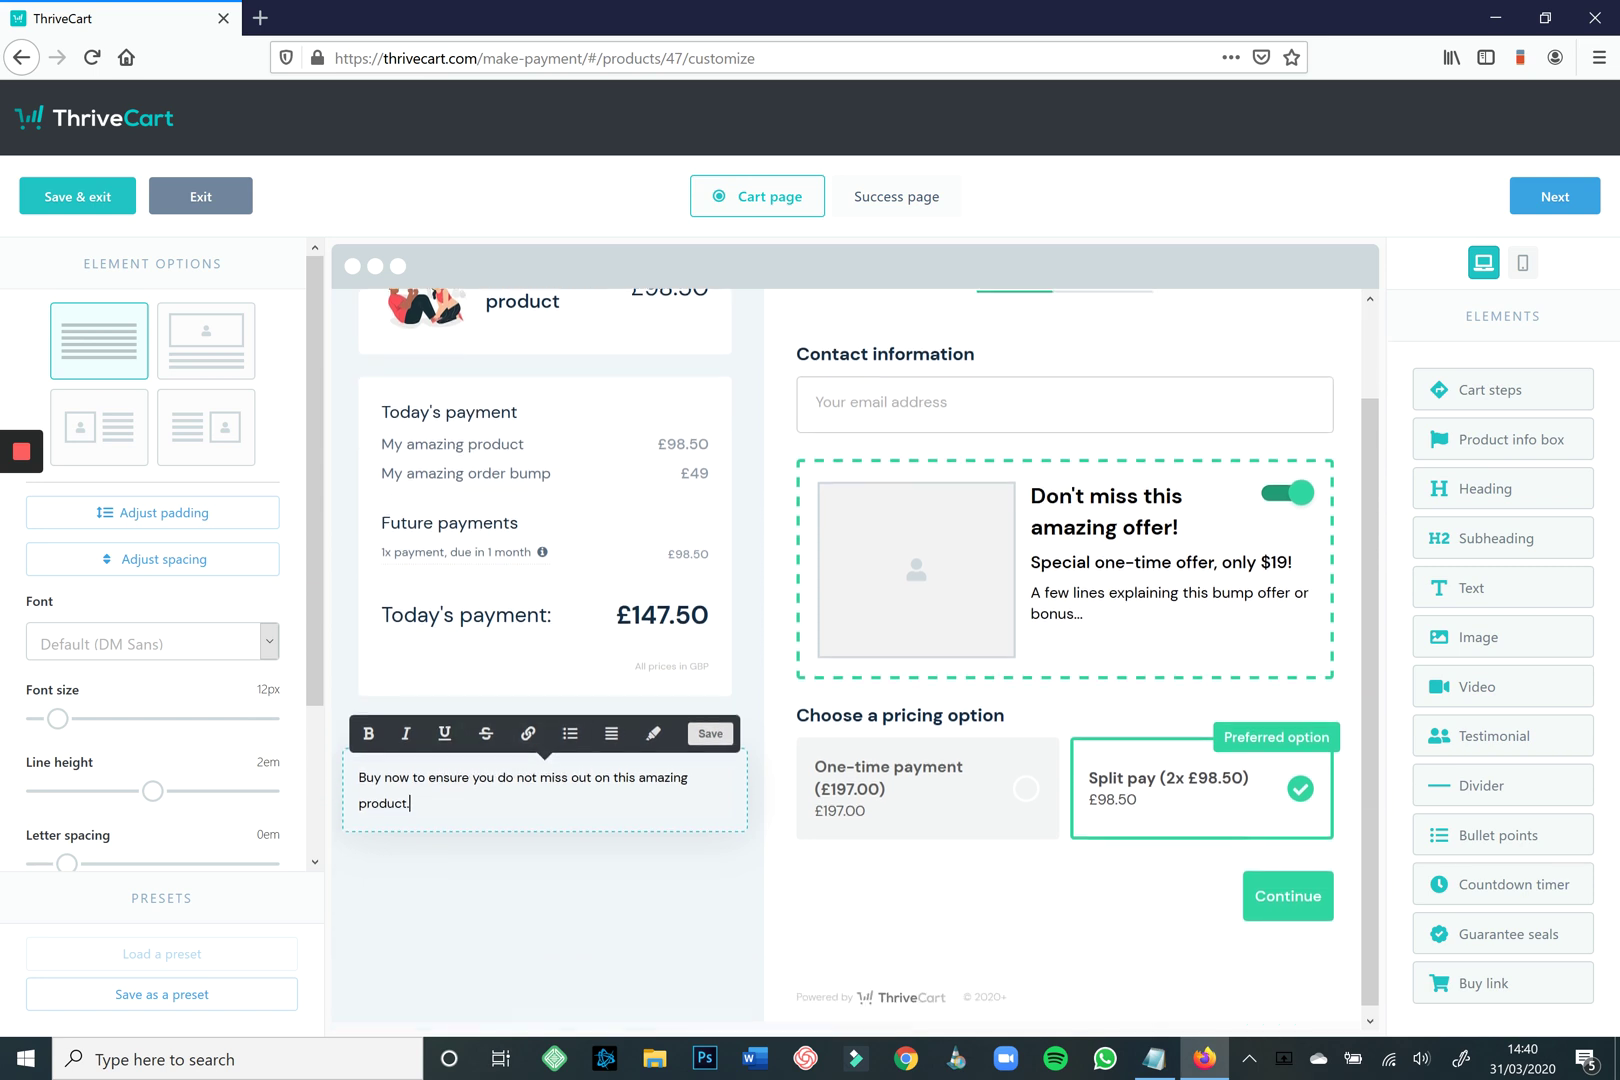
{"action": "left_click", "coordinate": [545, 900]}
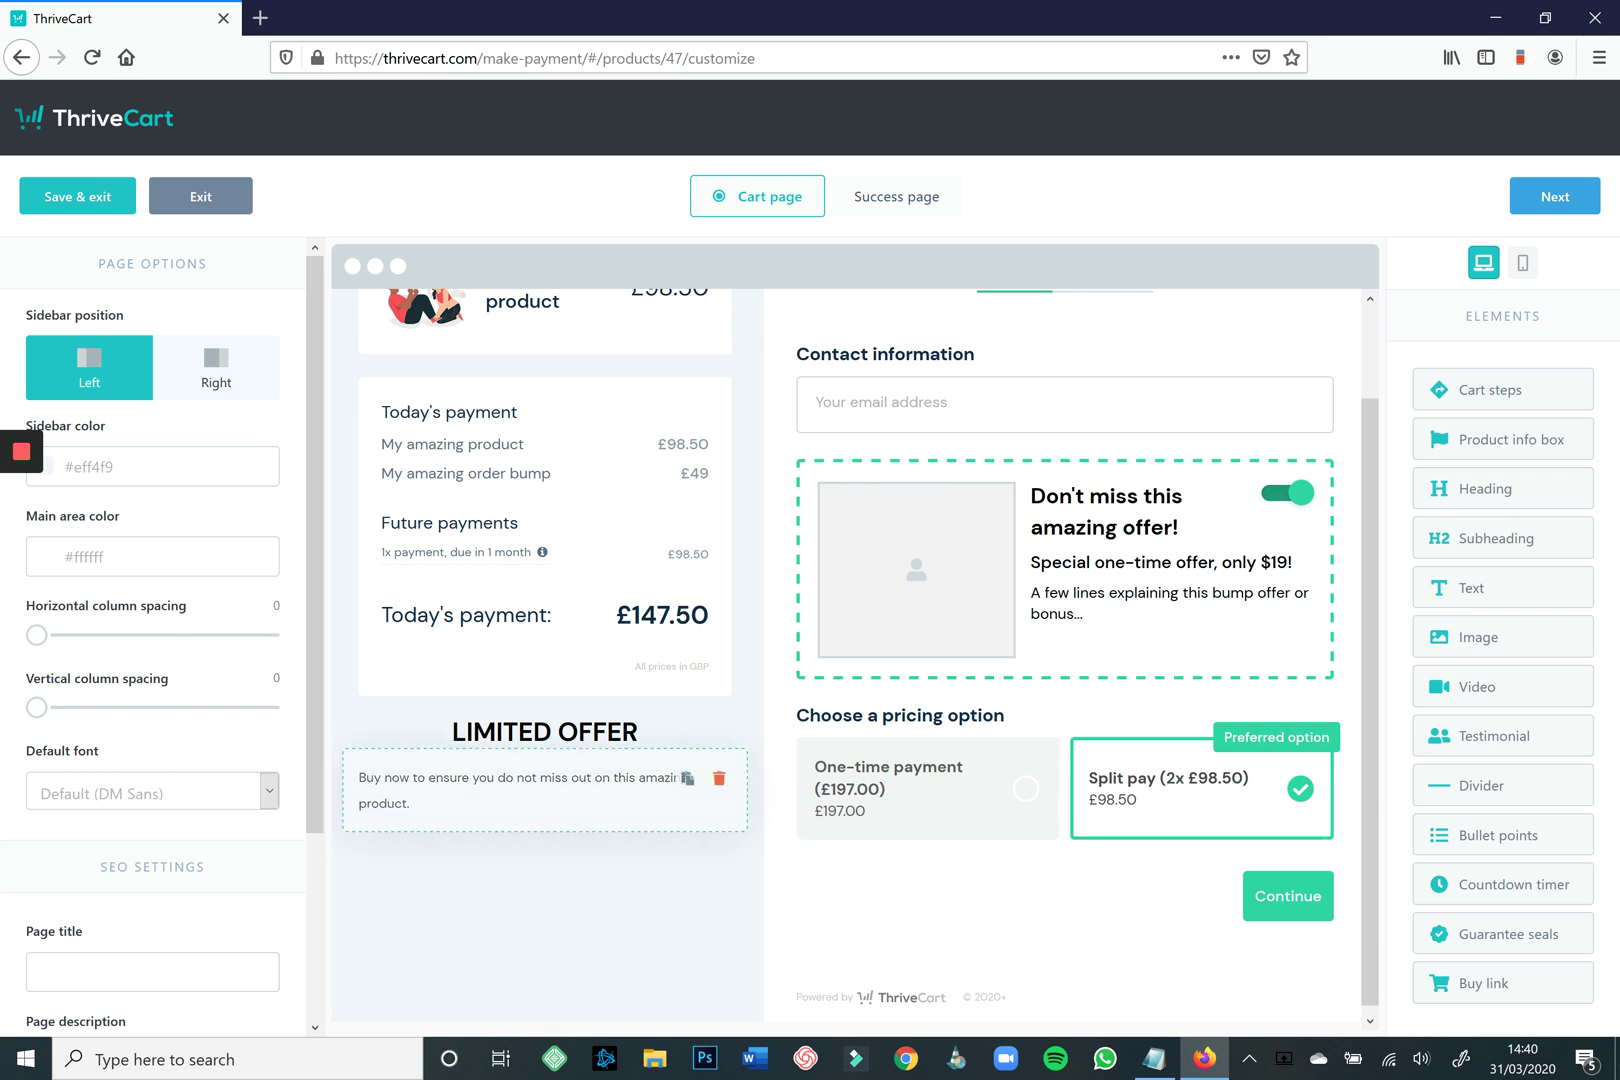
{"action": "left_click", "coordinate": [540, 800]}
{"action": "left_click", "coordinate": [611, 733]}
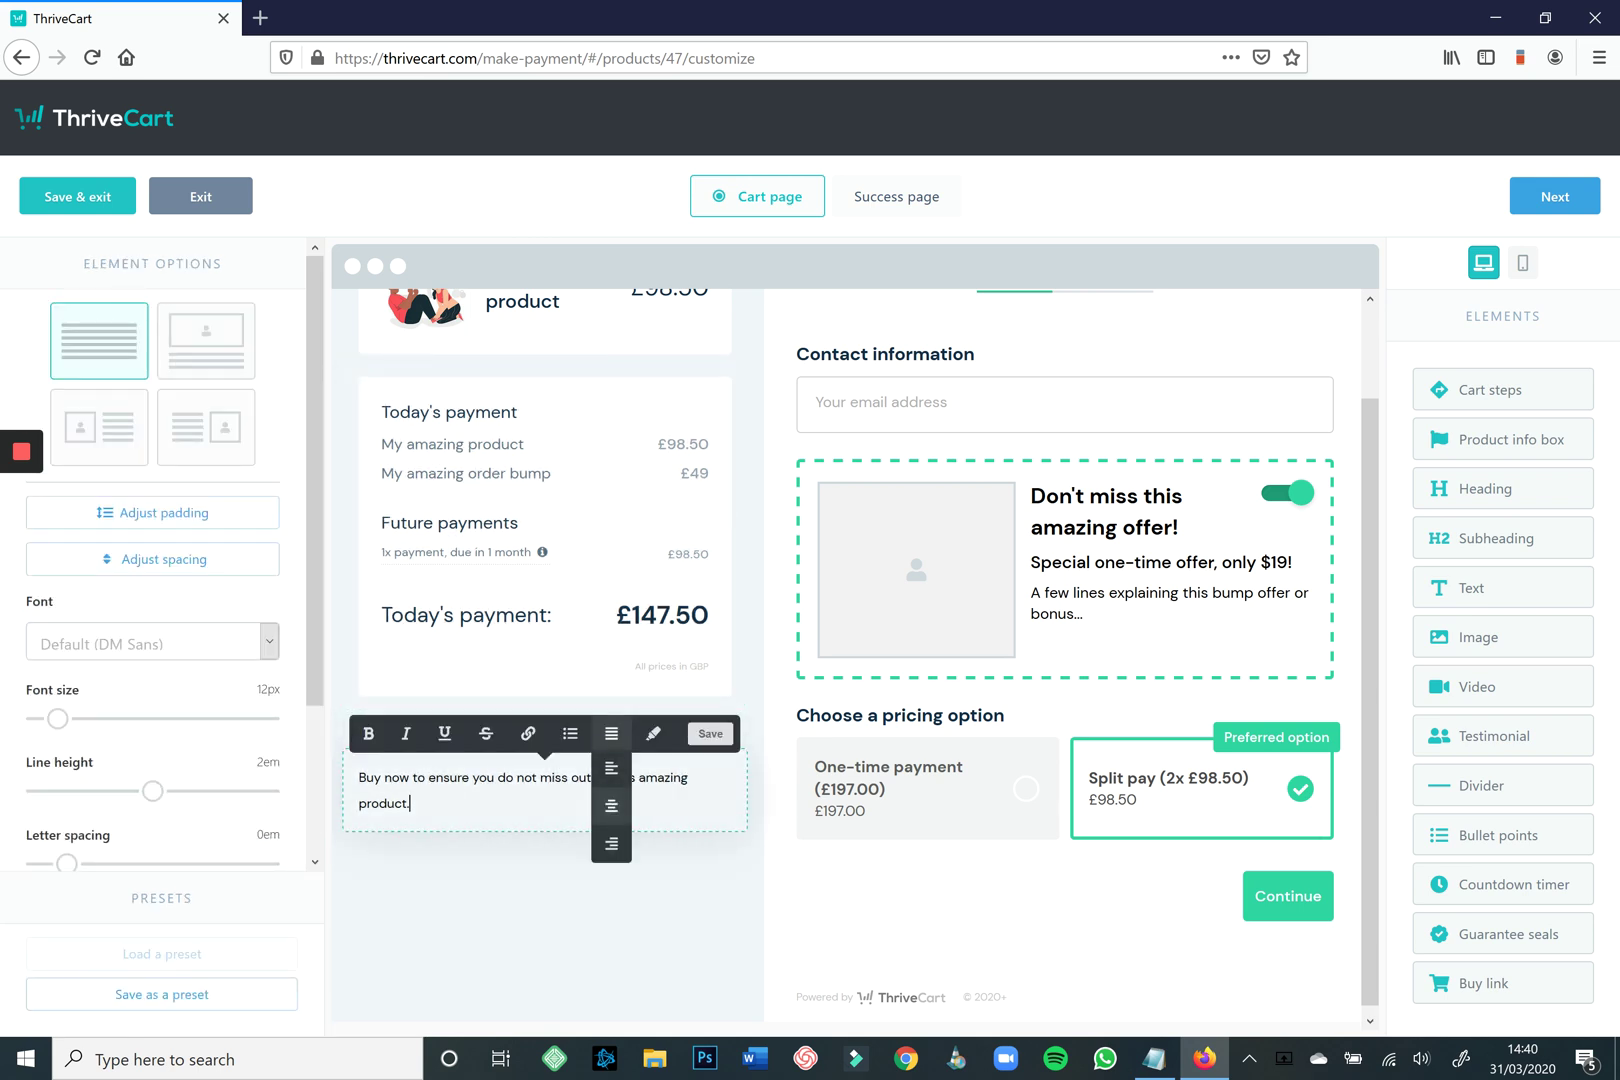
{"action": "left_click", "coordinate": [611, 806]}
{"action": "left_click", "coordinate": [545, 900]}
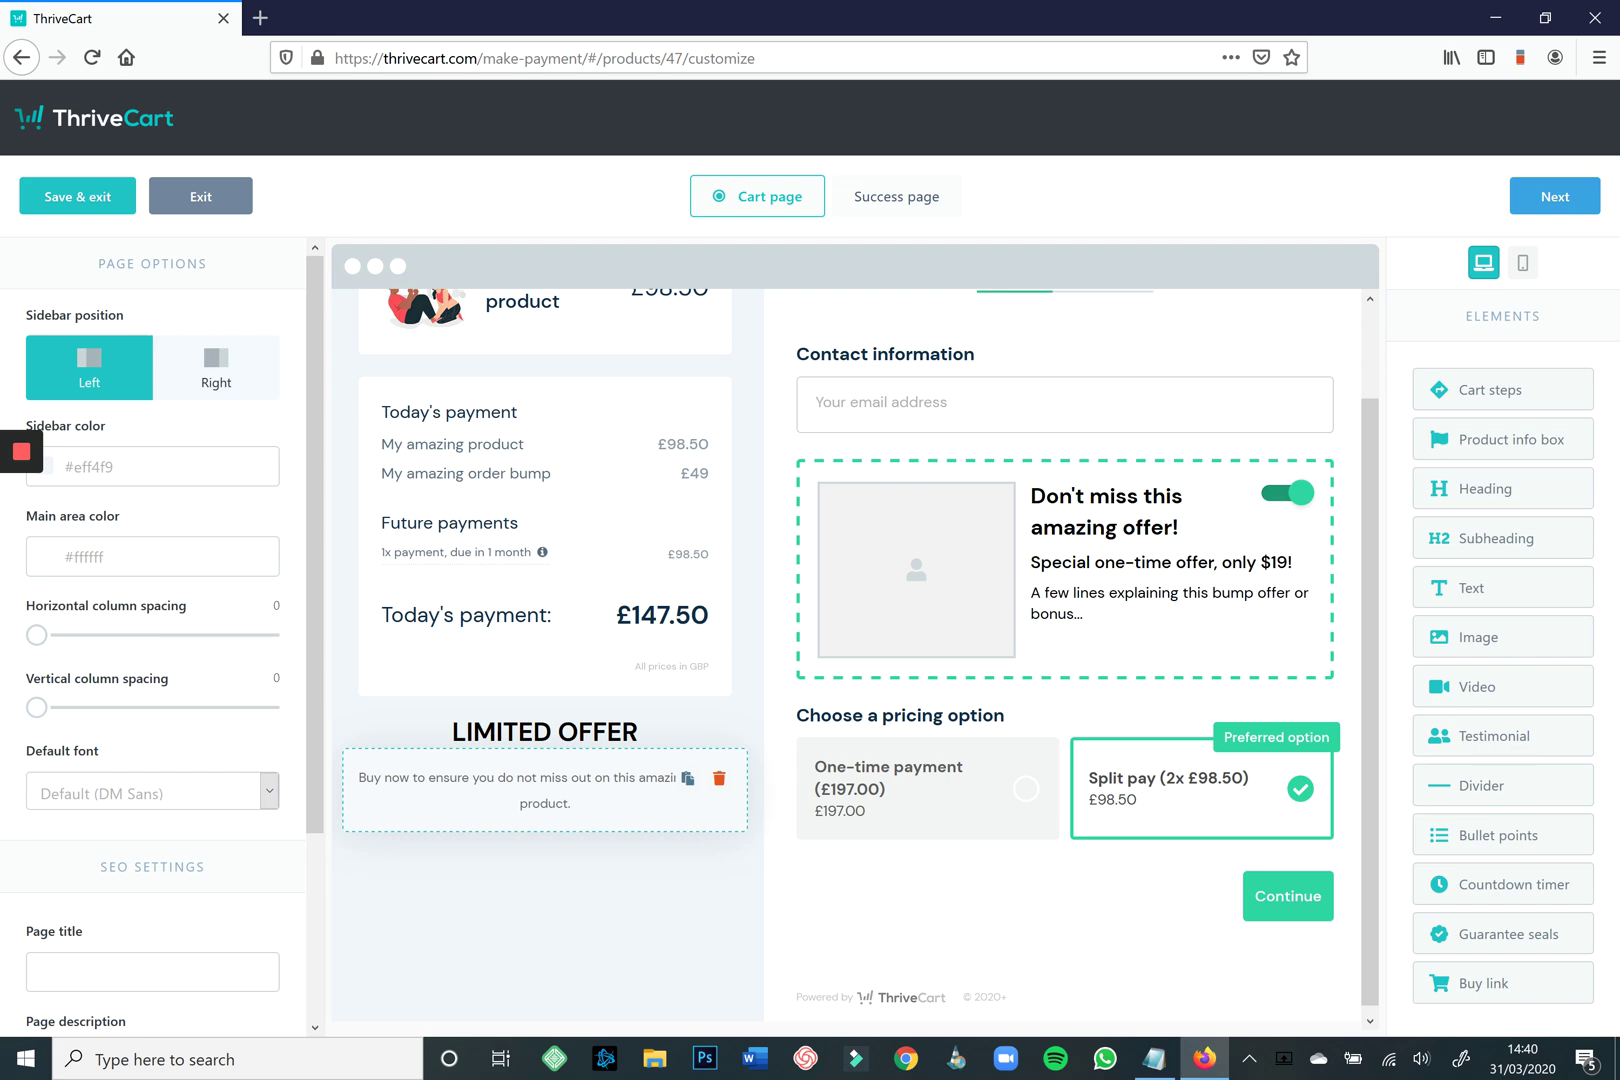
Add a video block at size 100 below the sentence and copy the embed code from Notepad.
{"action": "left_click_drag", "start_coordinate": [1495, 687], "coordinate": [559, 850]}
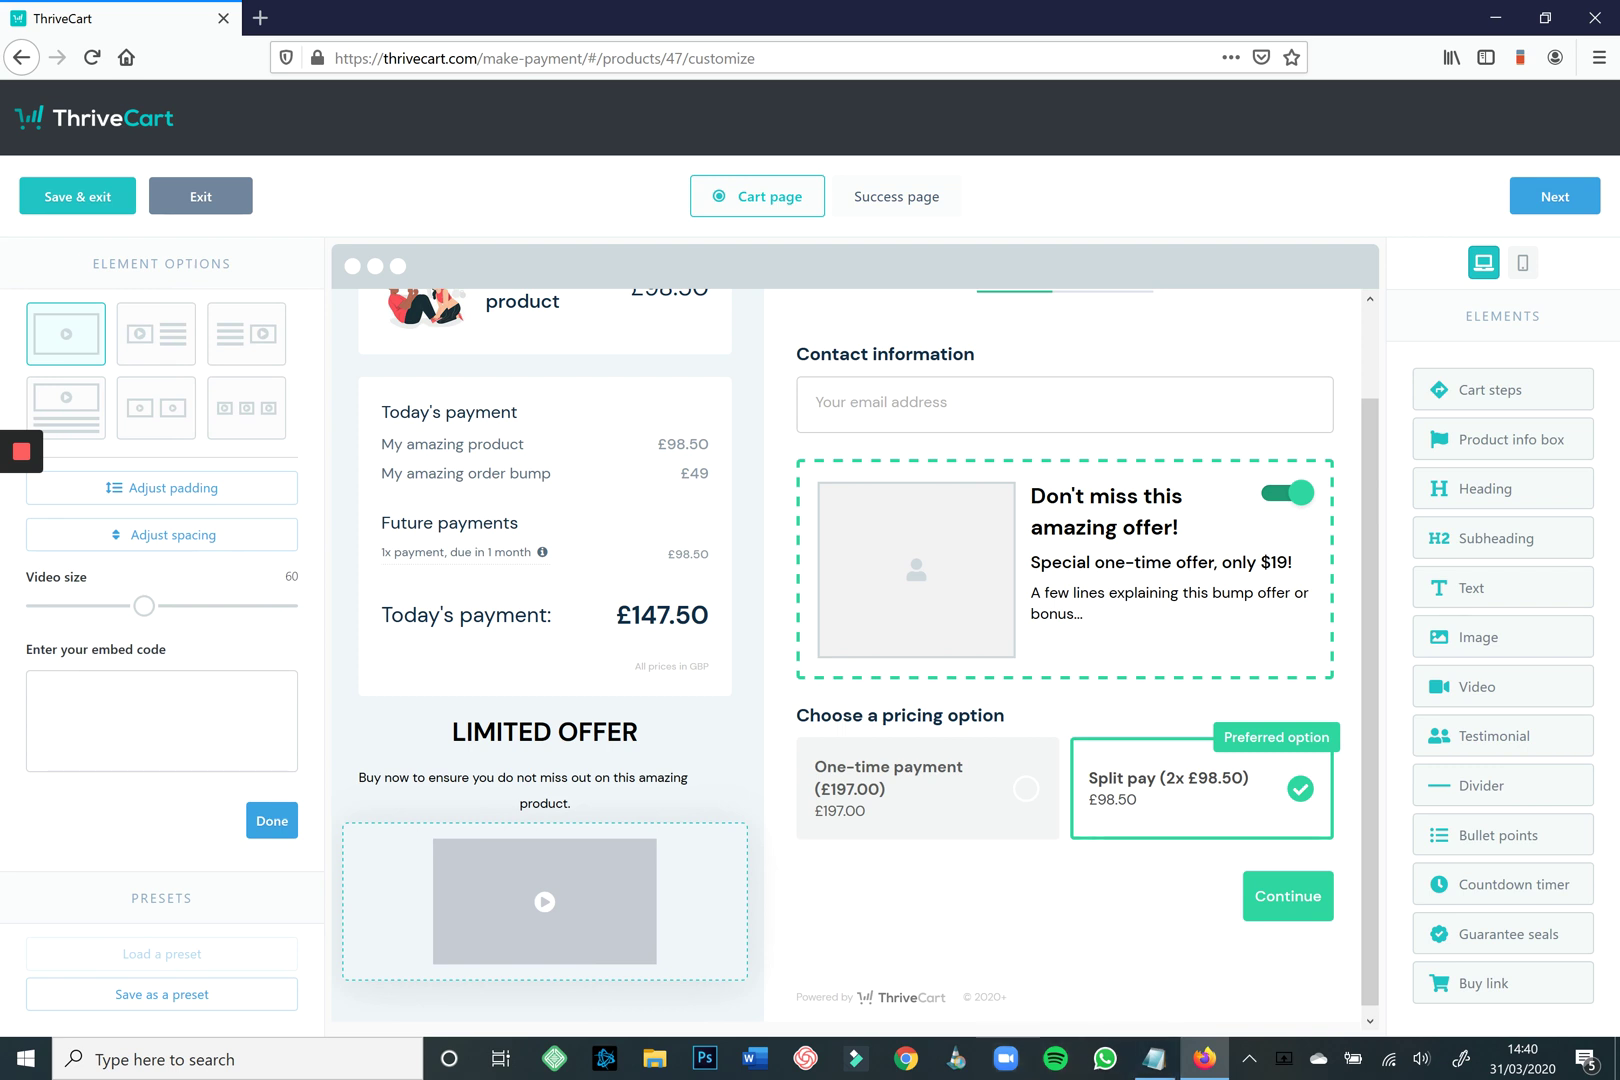
{"action": "left_click_drag", "start_coordinate": [144, 605], "coordinate": [287, 605]}
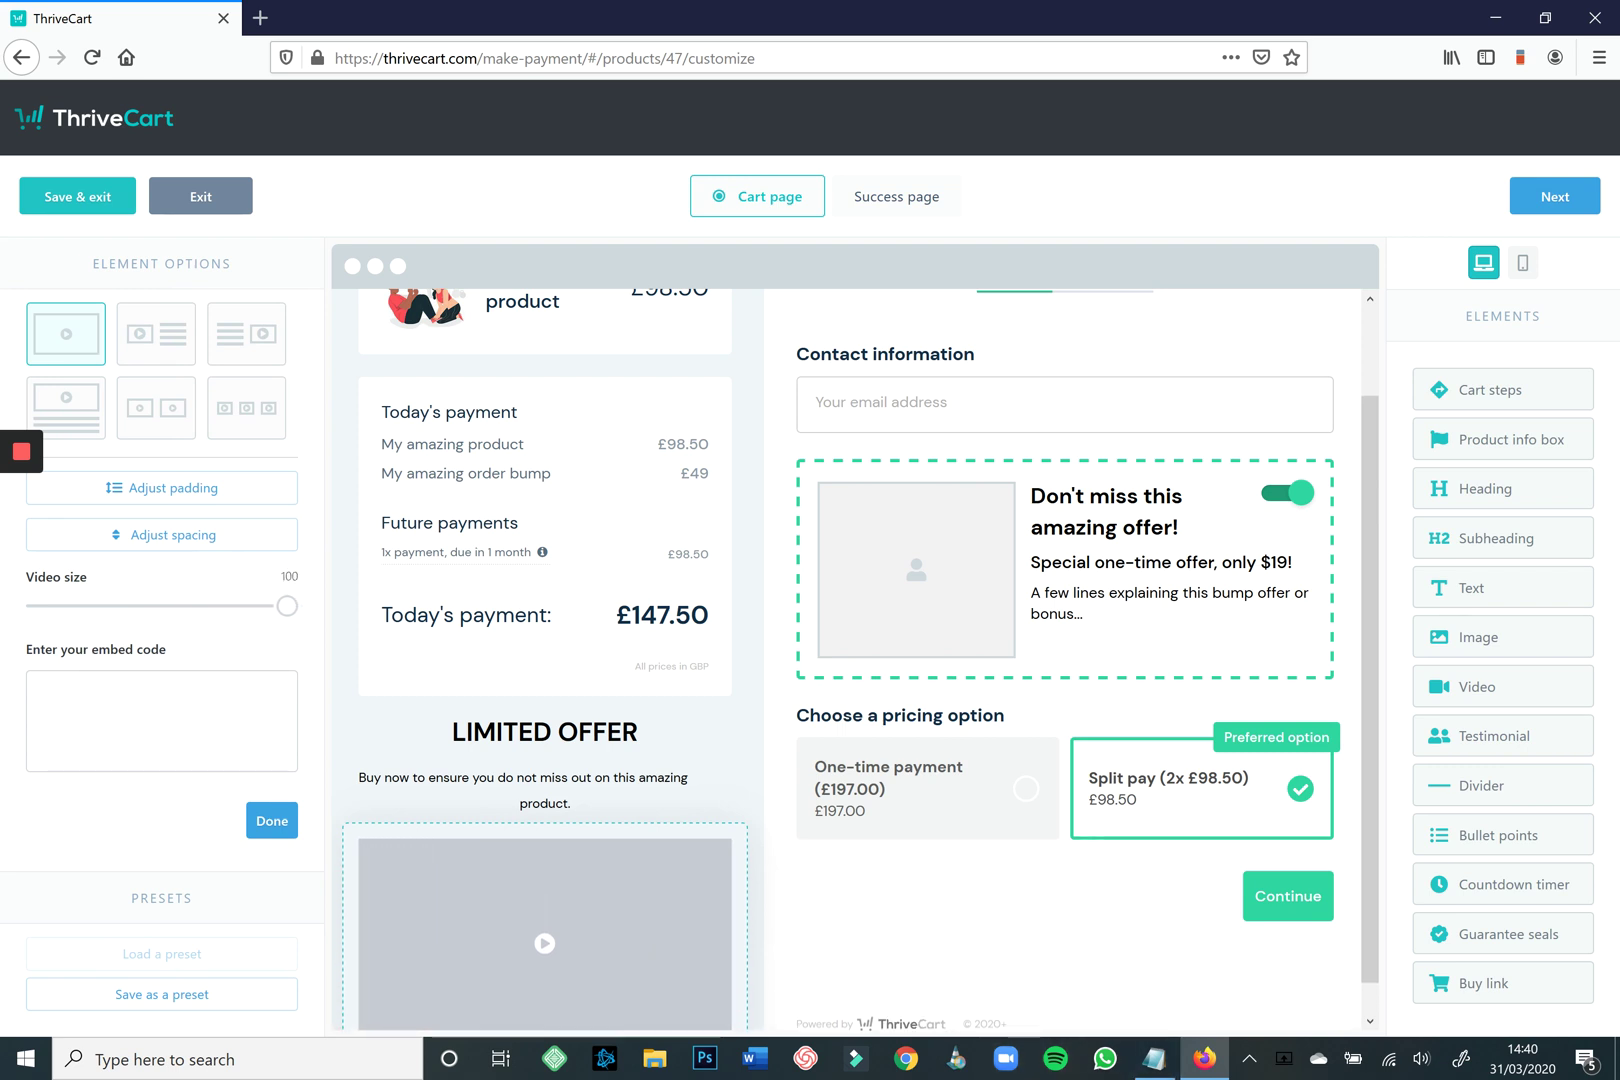
{"action": "key", "text": "alt+Tab"}
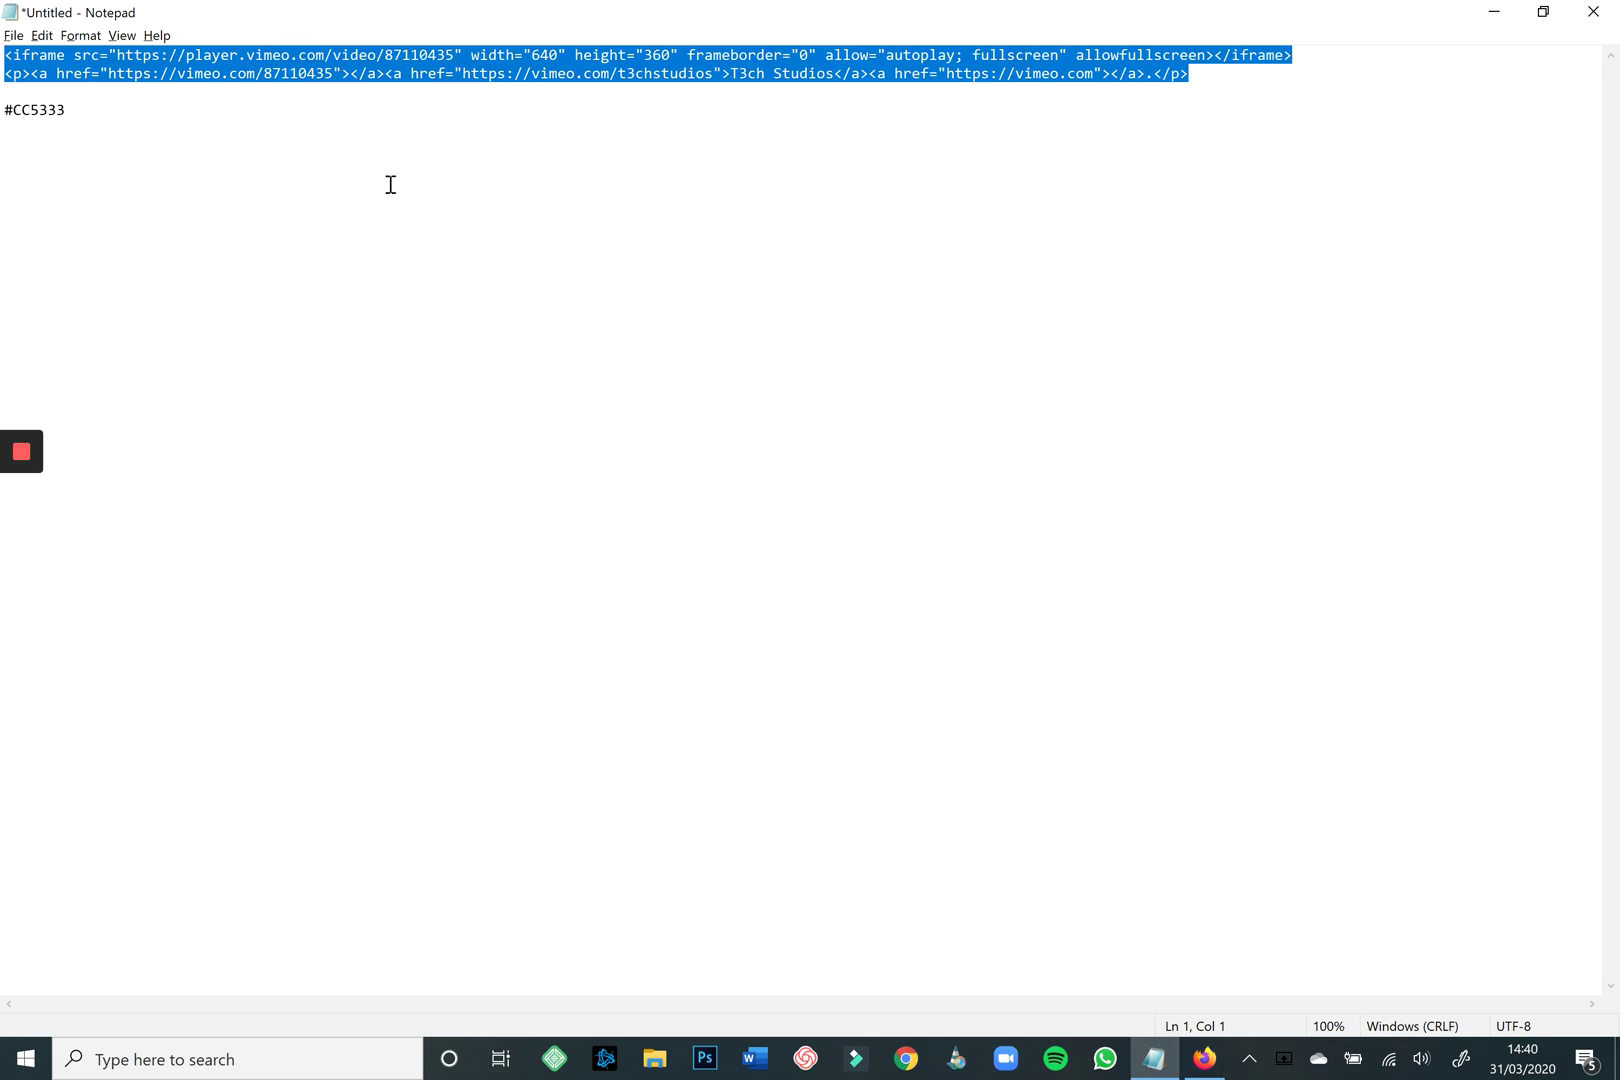
{"action": "key", "text": "shift+F10"}
{"action": "key", "text": "Down"}
{"action": "key", "text": "Down"}
{"action": "key", "text": "Up"}
{"action": "key", "text": "Return"}
{"action": "left_click", "coordinate": [1494, 12]}
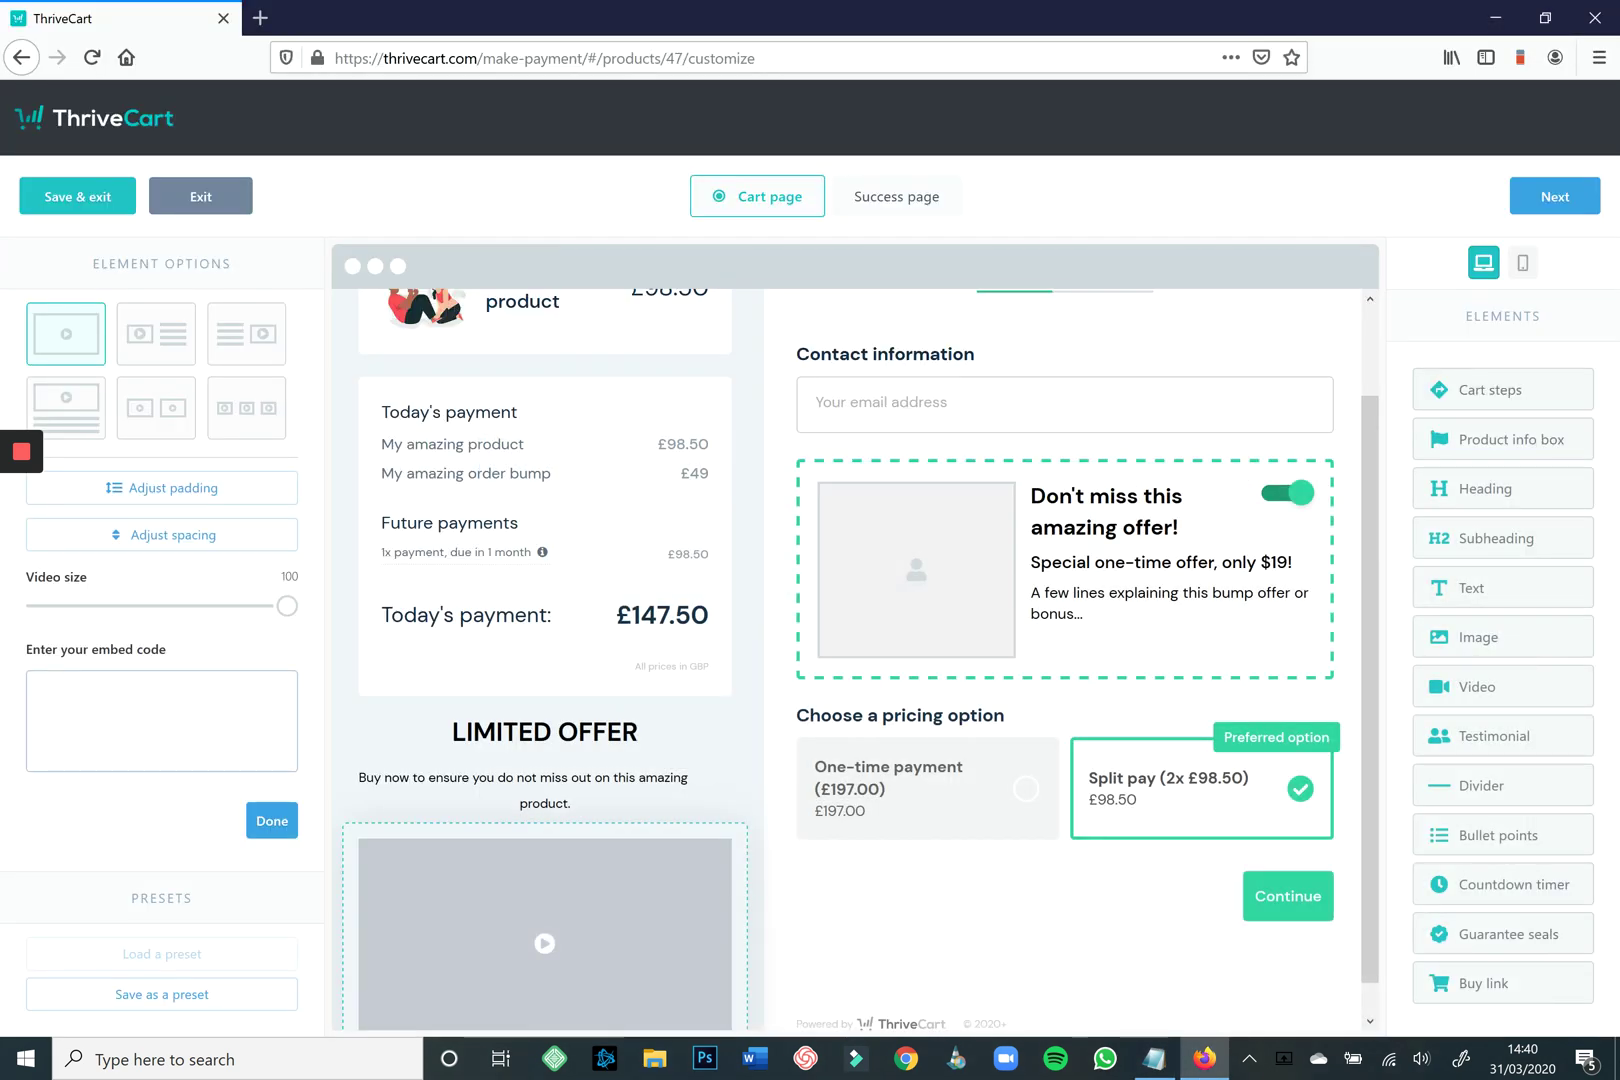
Paste the Vimeo iframe embed code into the video block's embed box and apply it.
{"action": "left_click", "coordinate": [161, 720]}
{"action": "key", "text": "ctrl+v"}
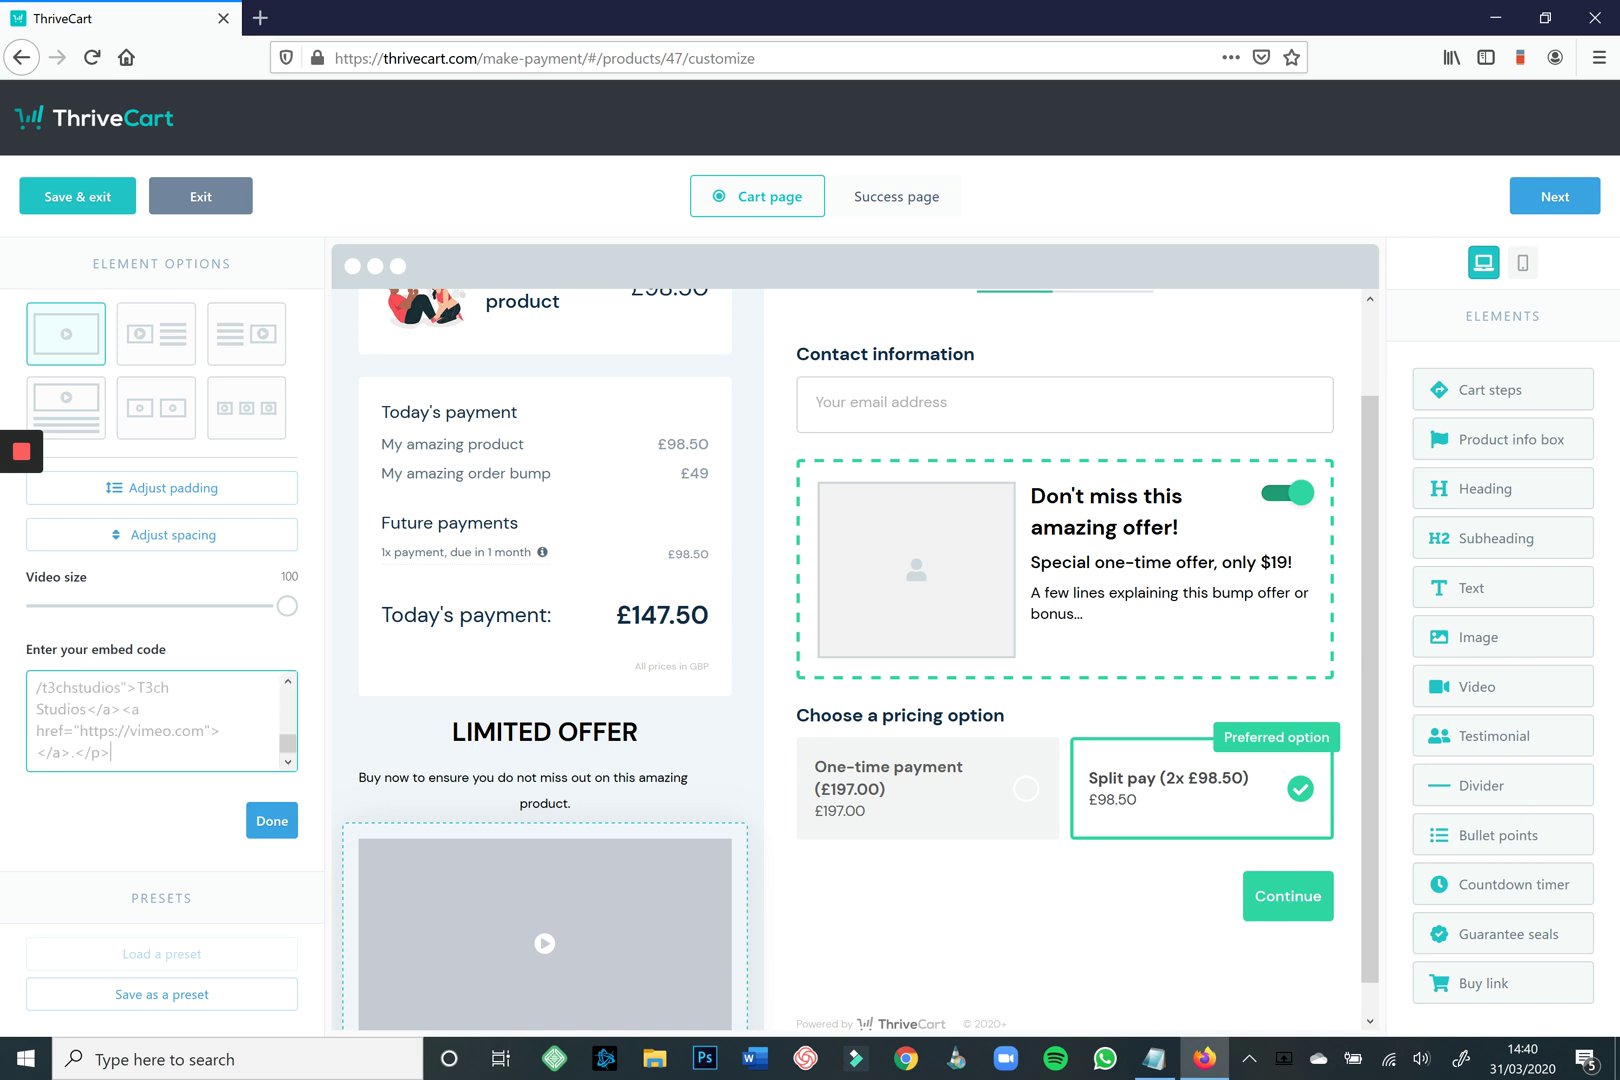
{"action": "left_click", "coordinate": [271, 820]}
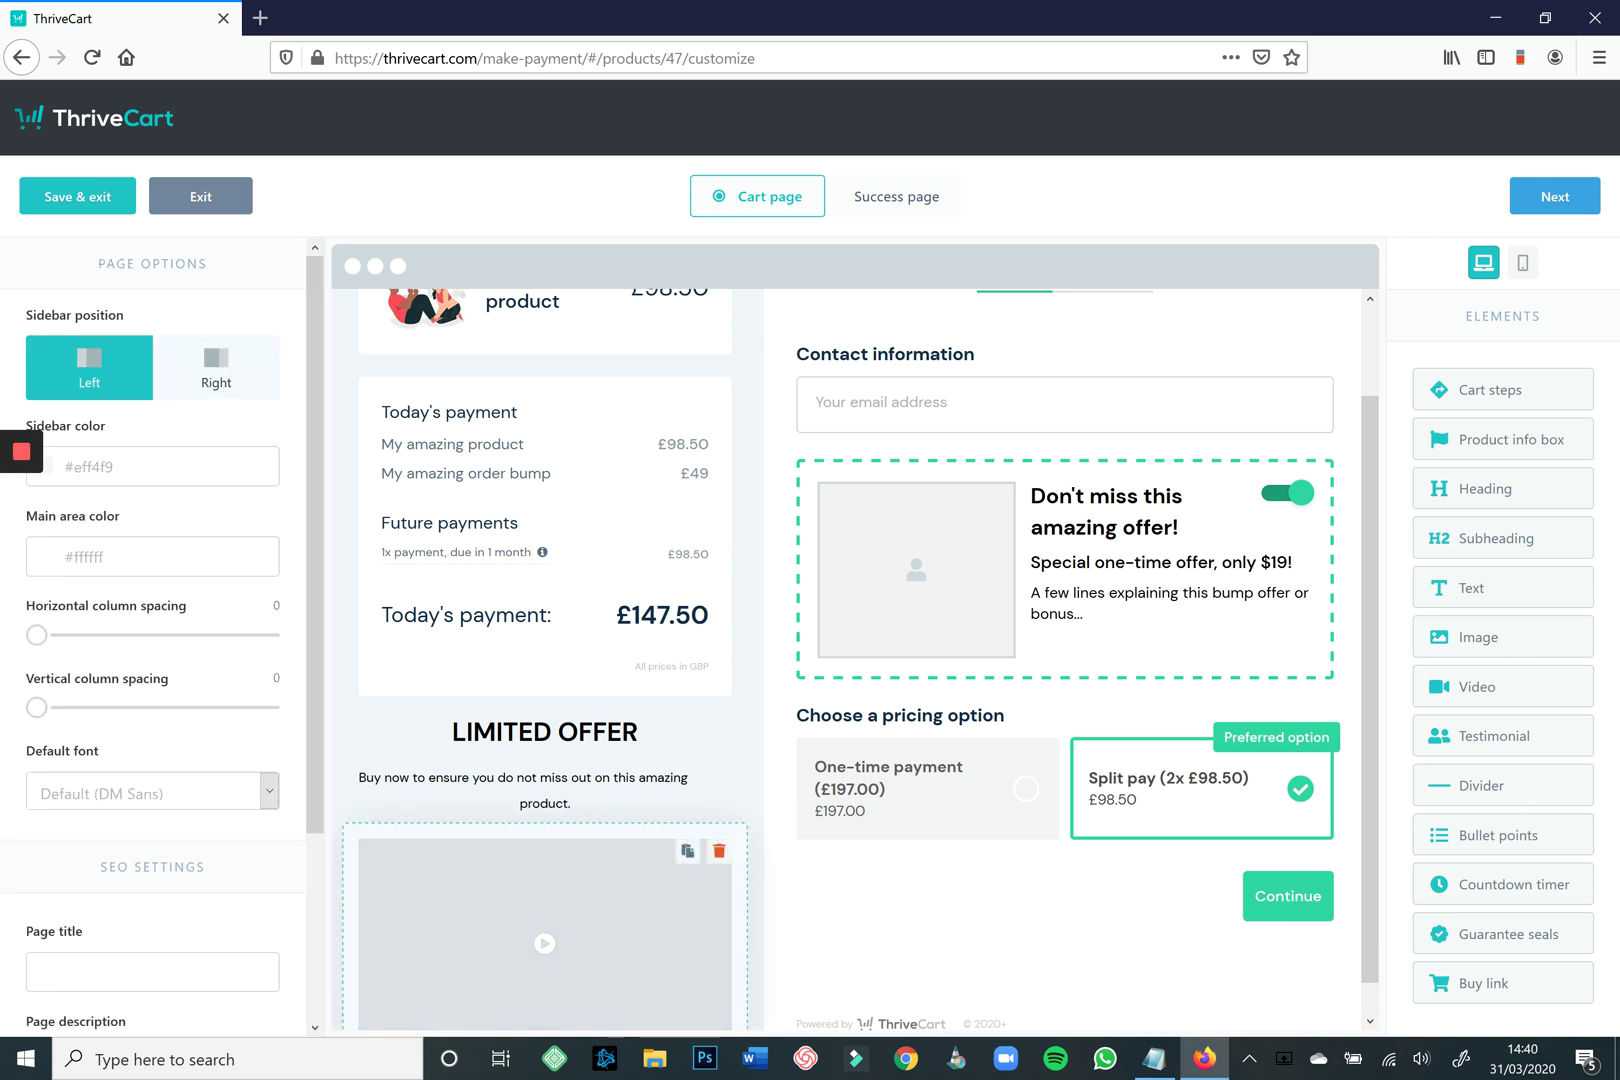
{"action": "scroll", "coordinate": [985, 888], "scroll_direction": "up", "scroll_amount": 2}
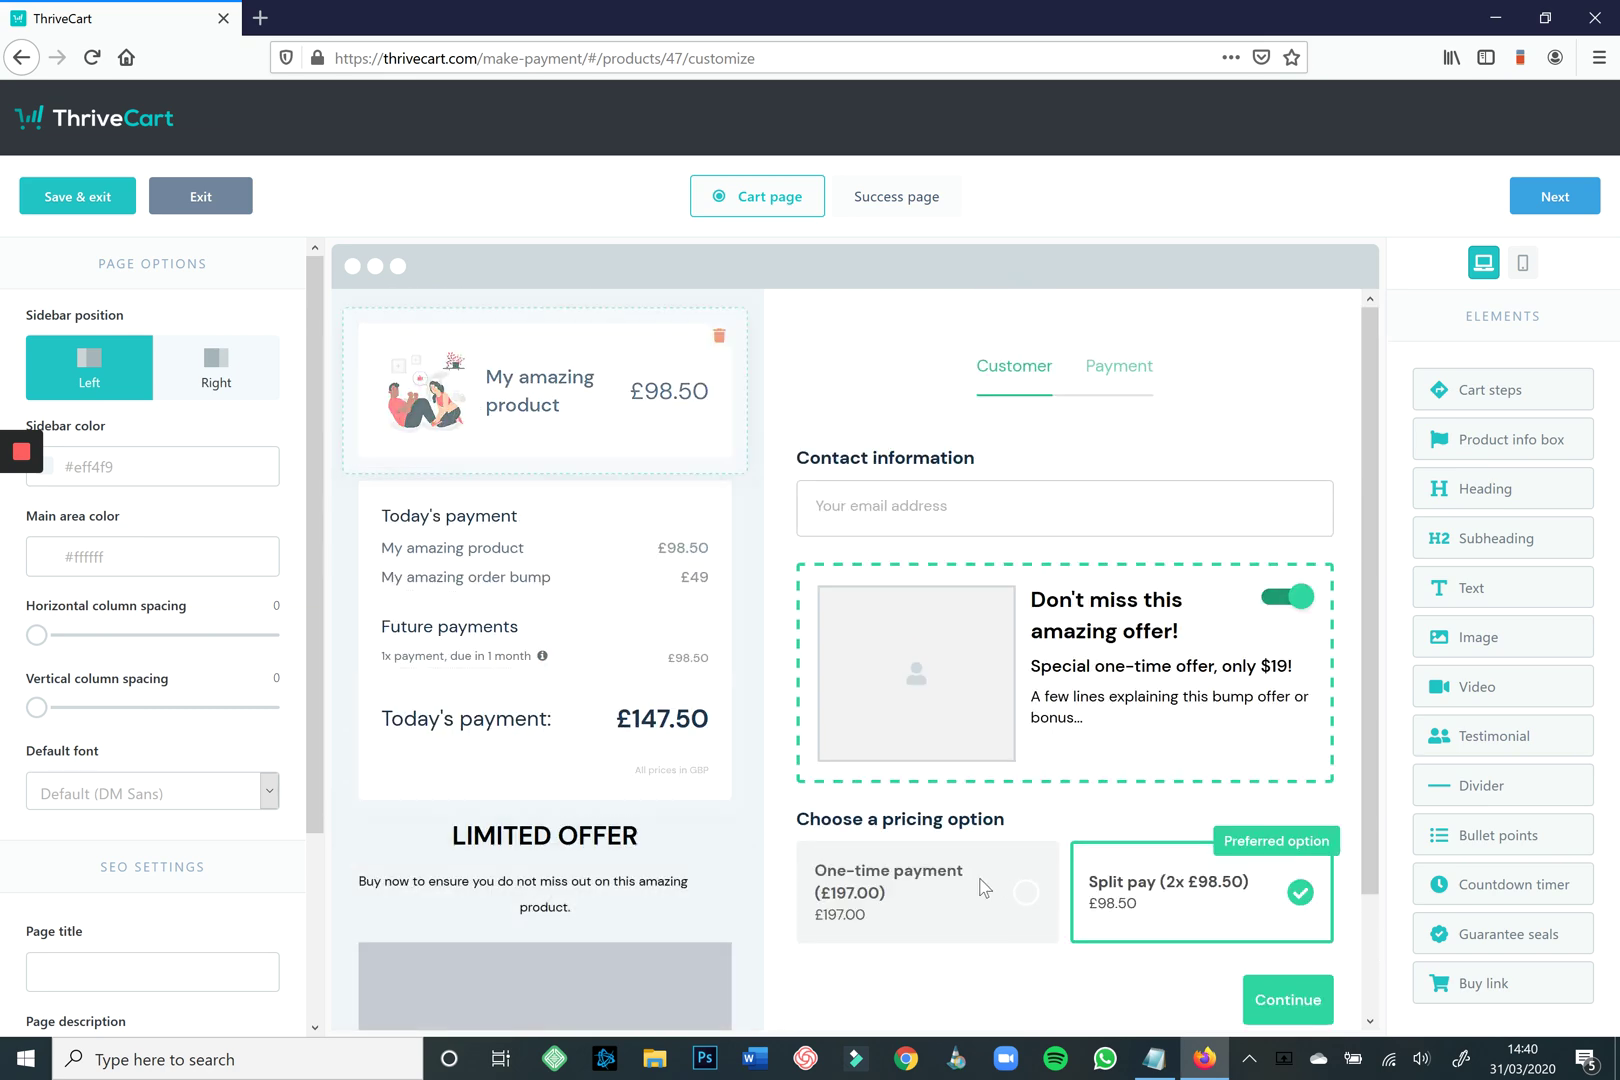
Colour the checkout's Customer/Payment steps red.
{"action": "left_click", "coordinate": [1053, 366]}
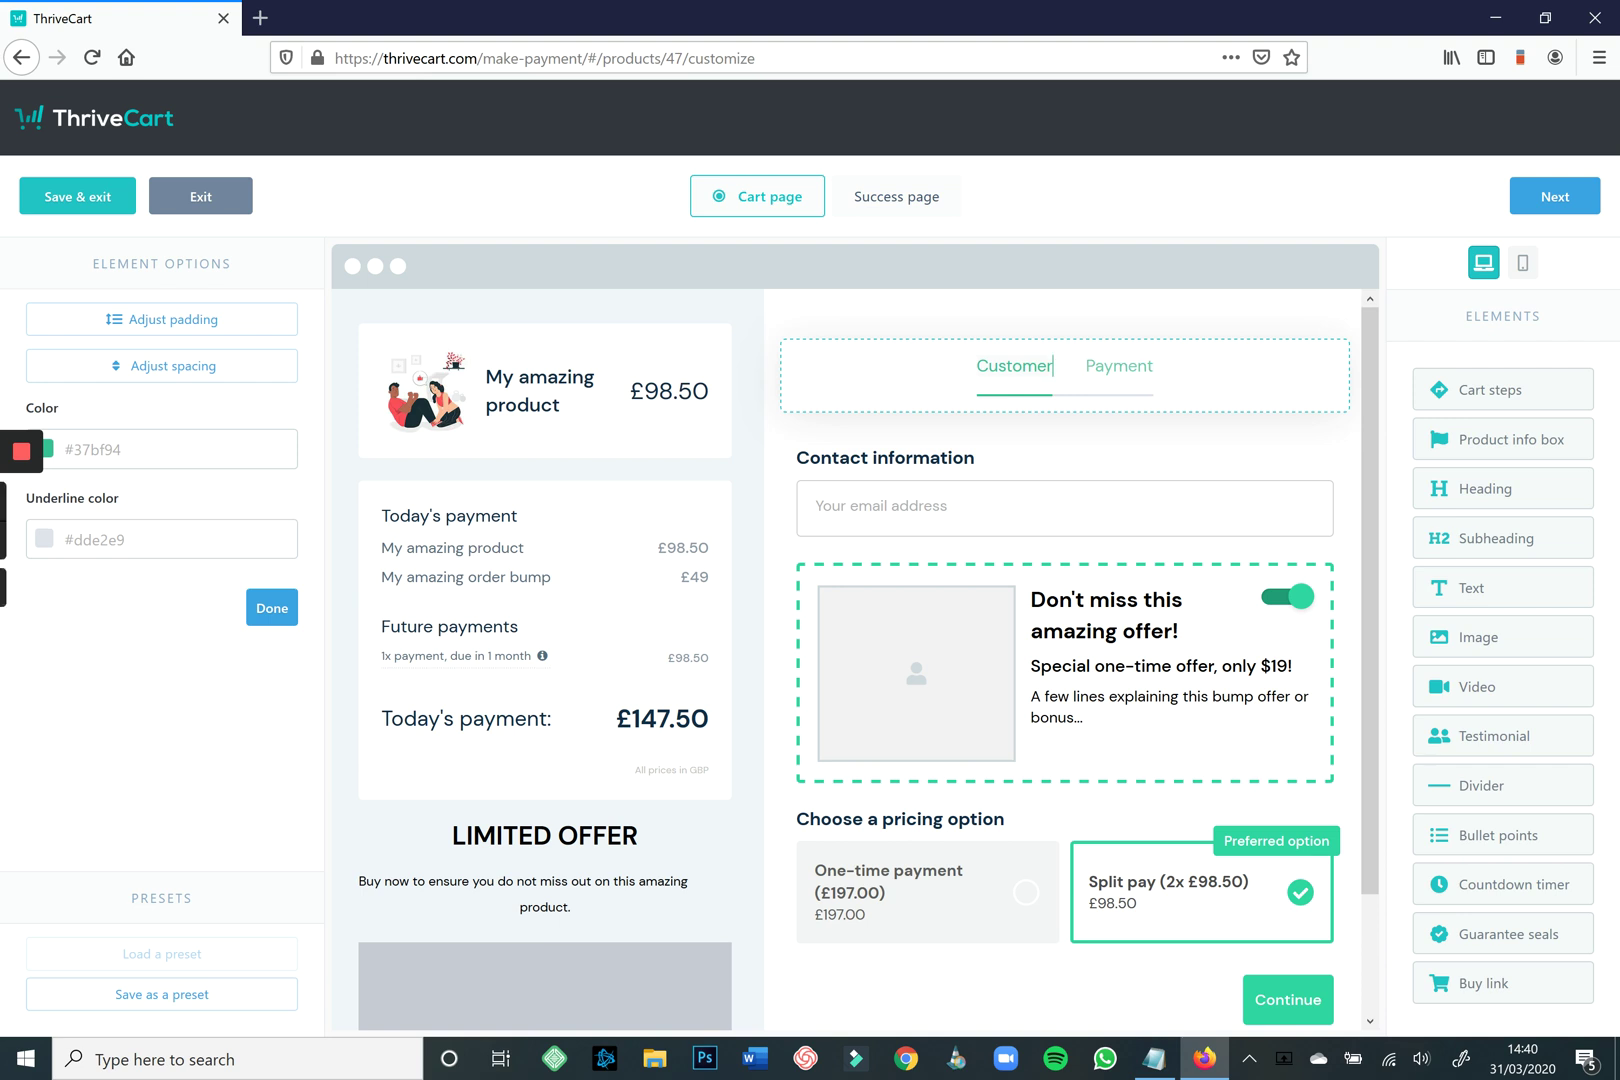
{"action": "left_click", "coordinate": [150, 449]}
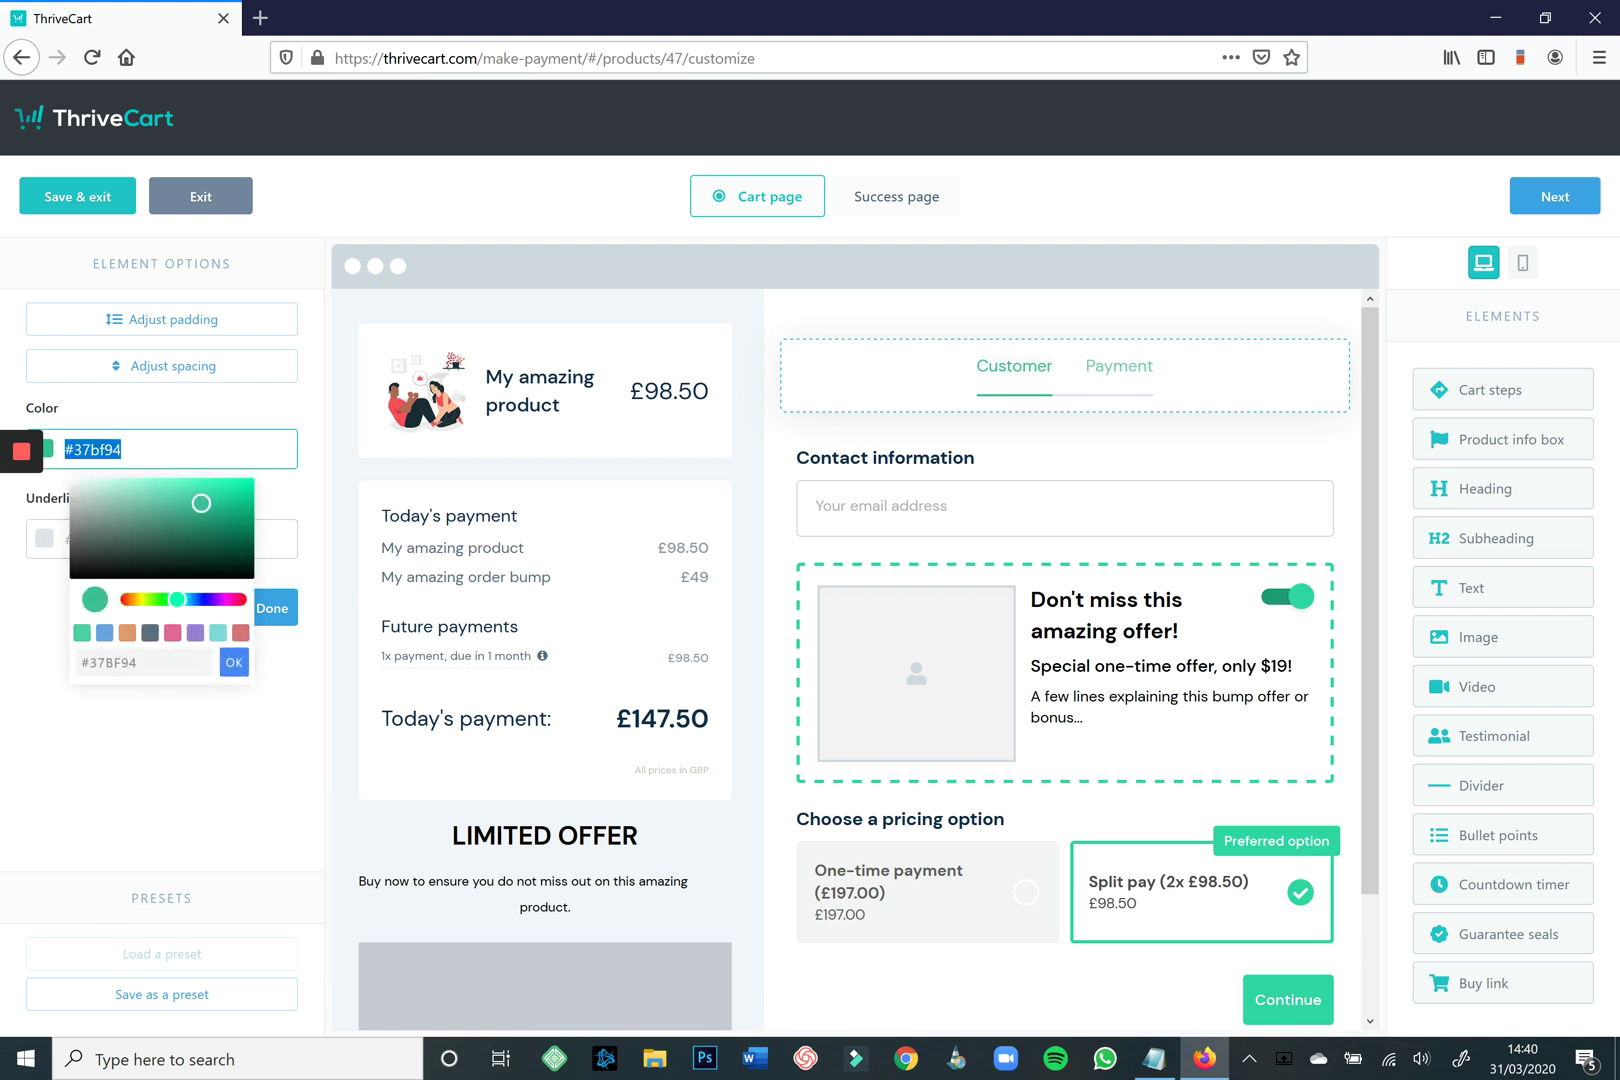
{"action": "left_click", "coordinate": [240, 632]}
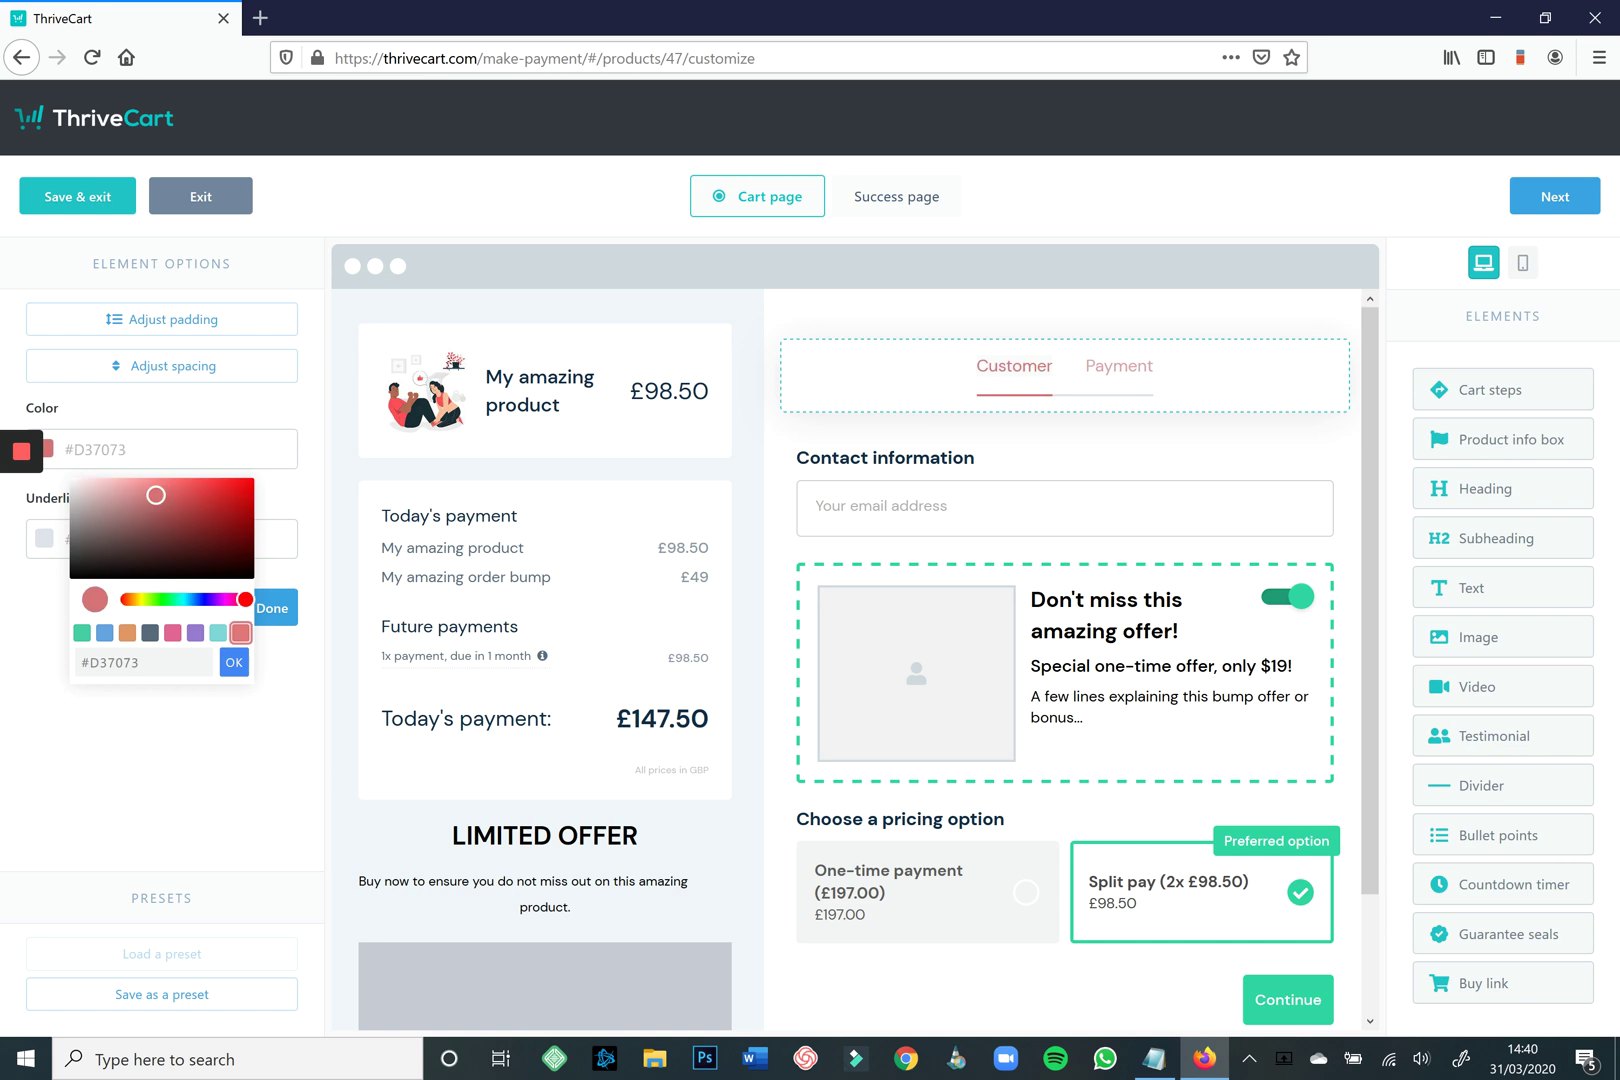
Set the order bump's border and toggle colours to red #E53E32.
{"action": "left_click", "coordinate": [1178, 630]}
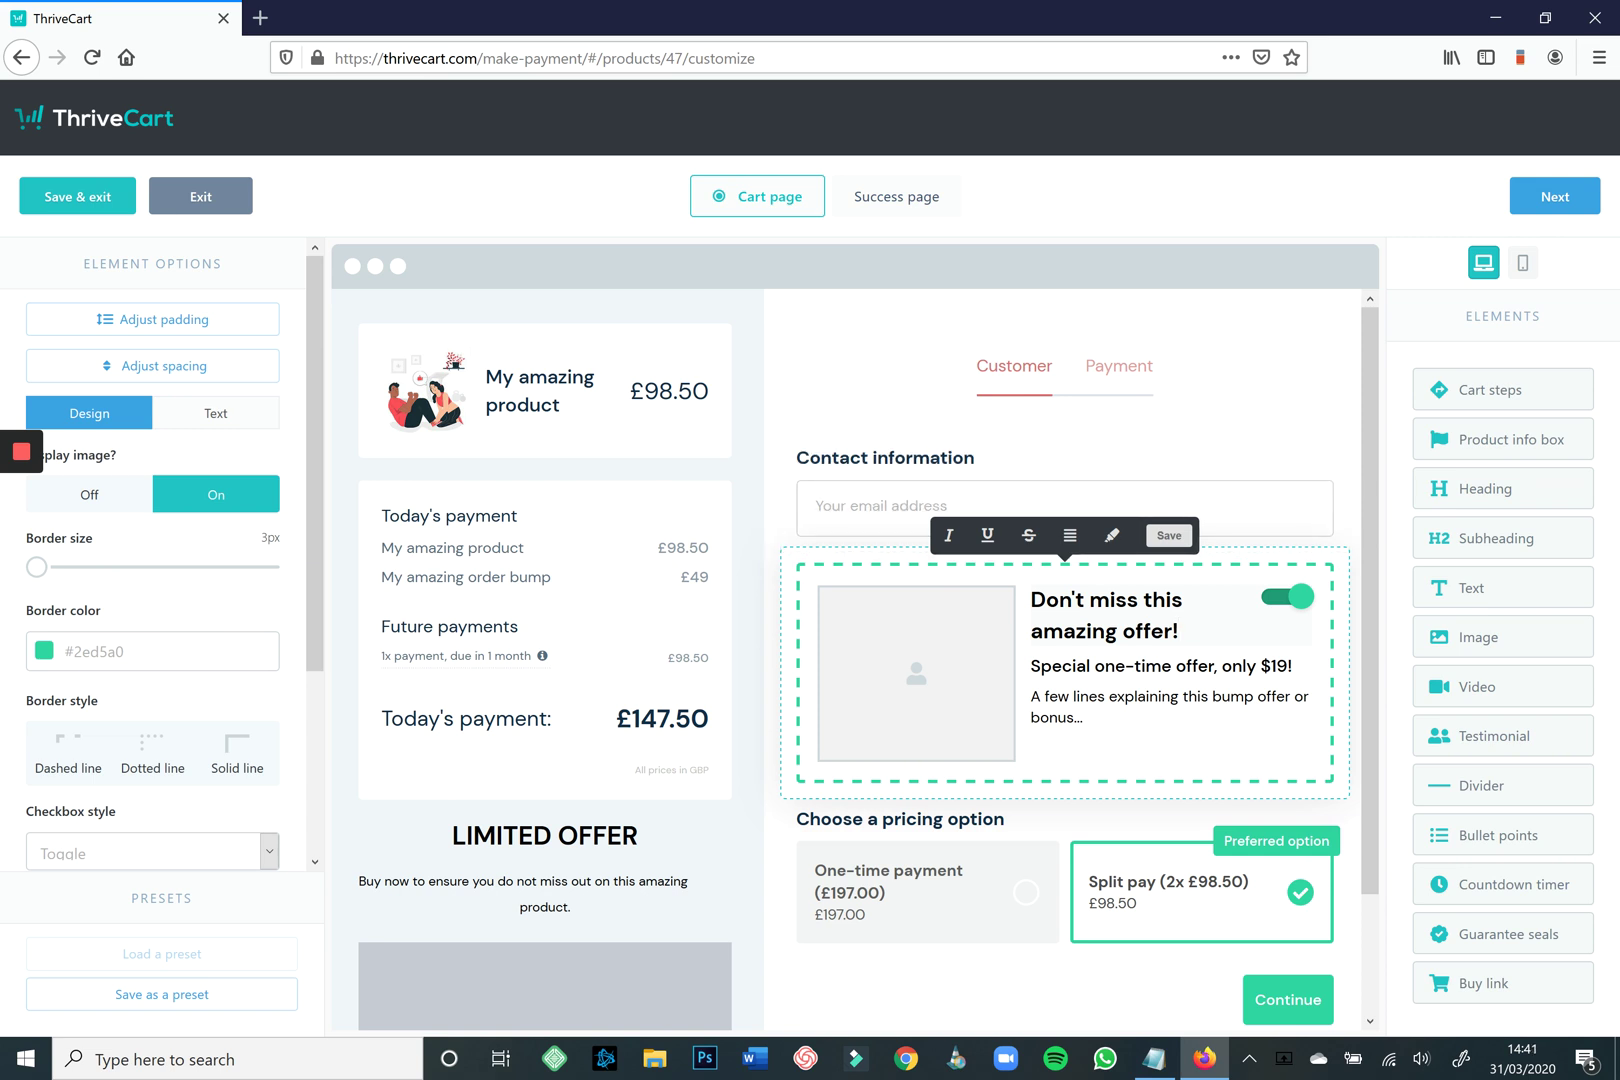
{"action": "left_click", "coordinate": [150, 651]}
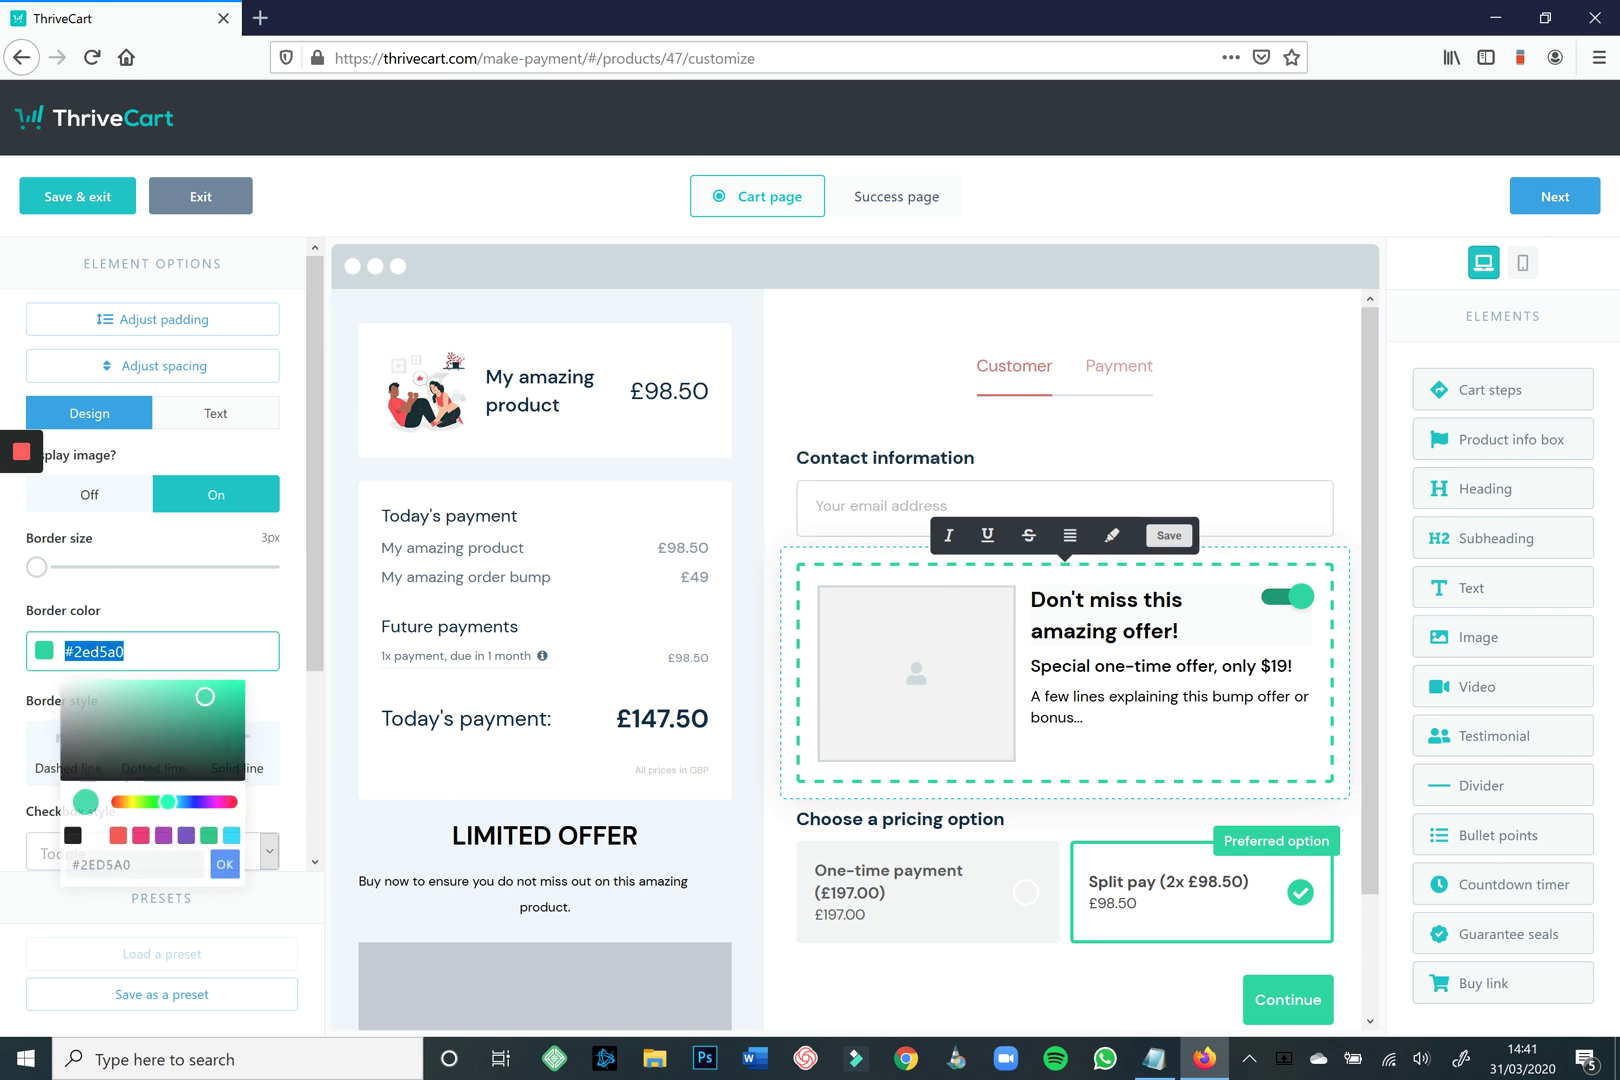
{"action": "left_click", "coordinate": [118, 835]}
{"action": "left_click_drag", "start_coordinate": [160, 712], "coordinate": [205, 690]}
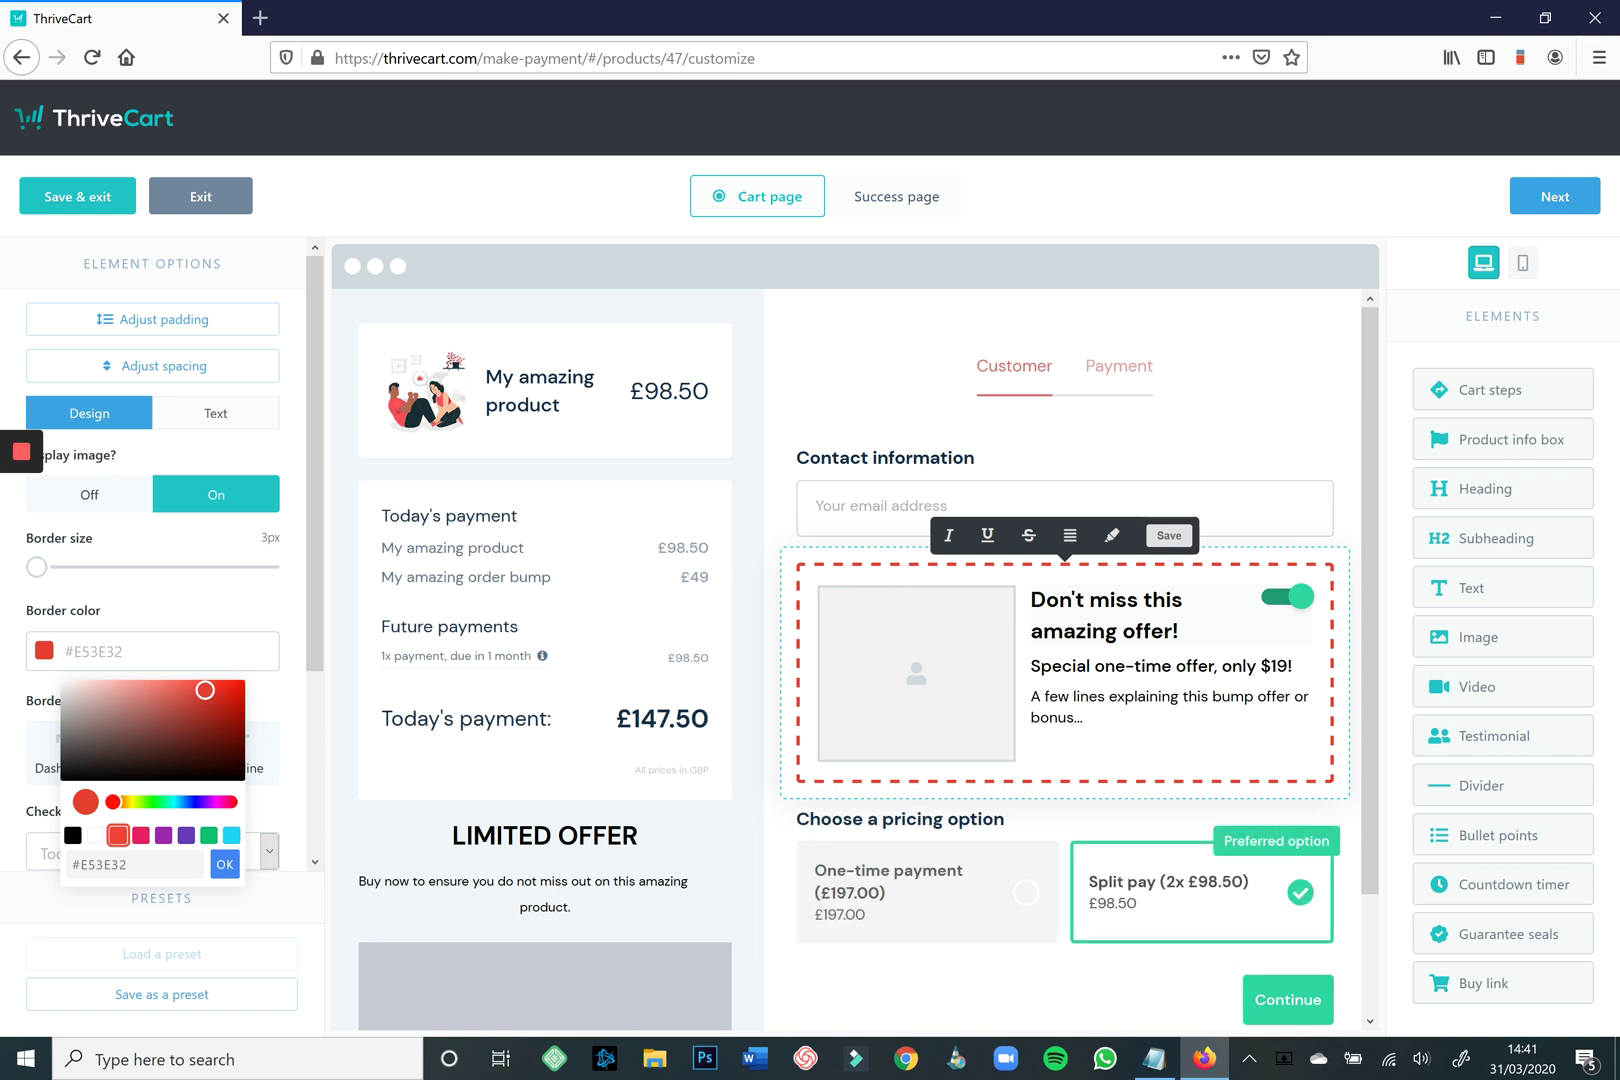
{"action": "left_click", "coordinate": [1150, 752]}
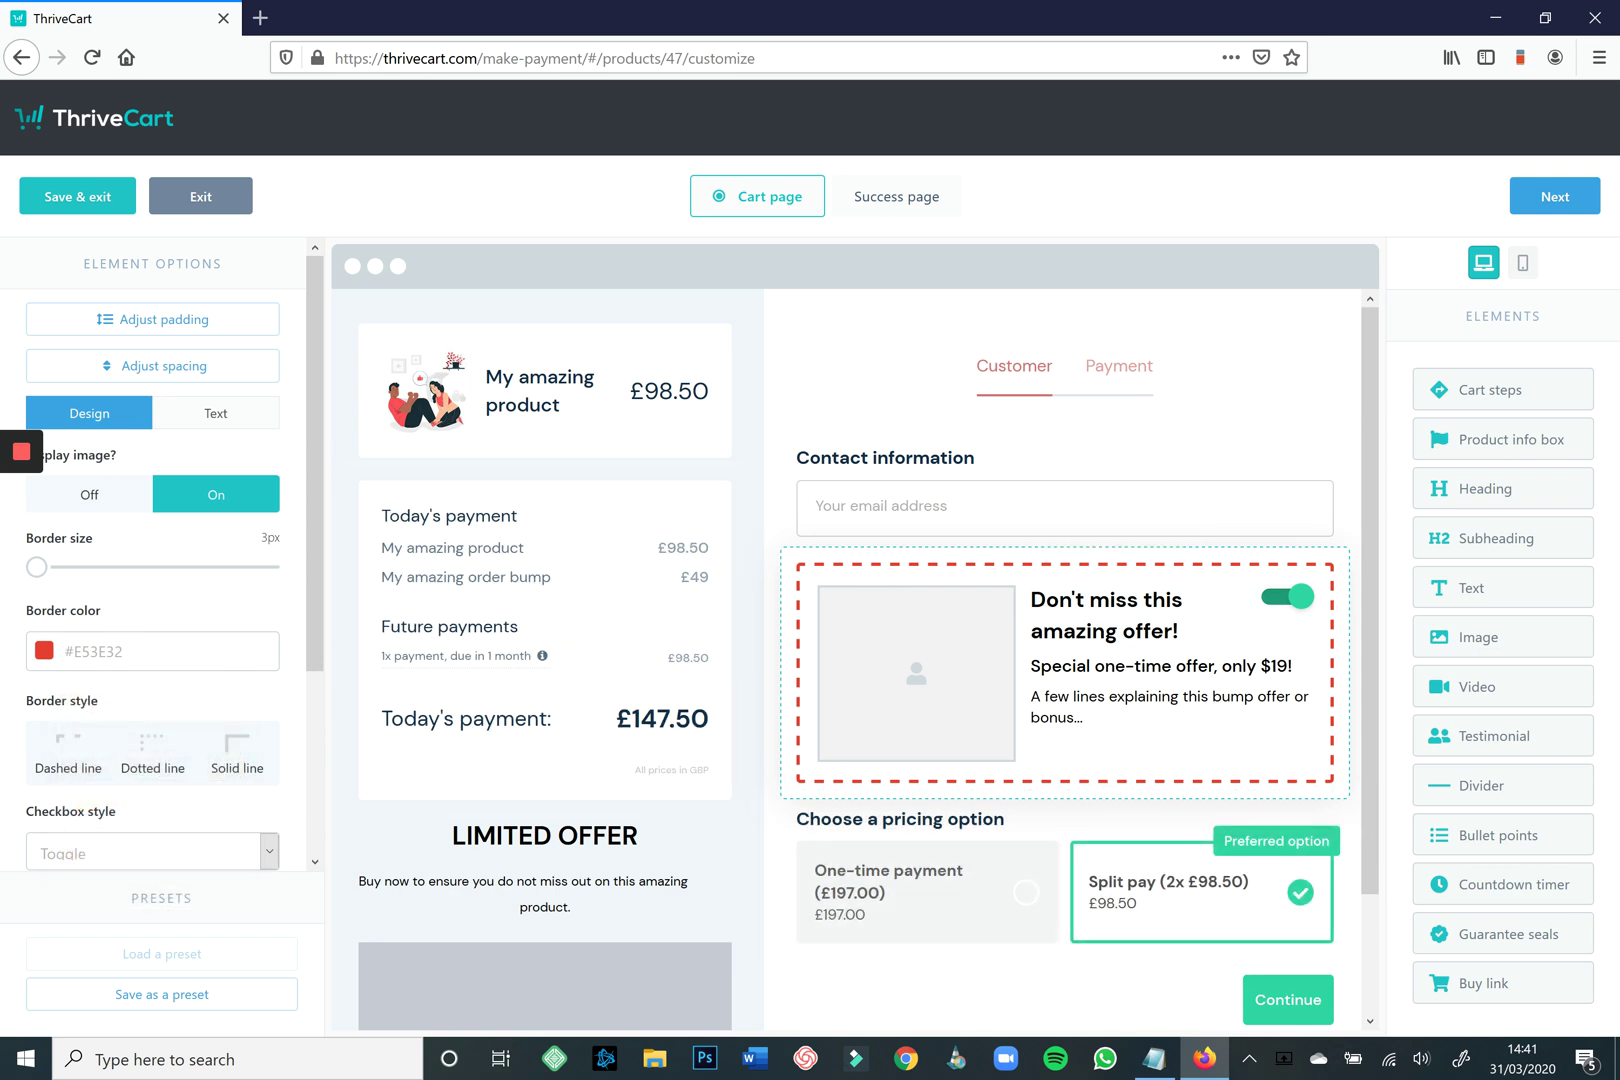
{"action": "scroll", "coordinate": [150, 560], "scroll_direction": "down", "scroll_amount": 5}
{"action": "left_click", "coordinate": [150, 685]}
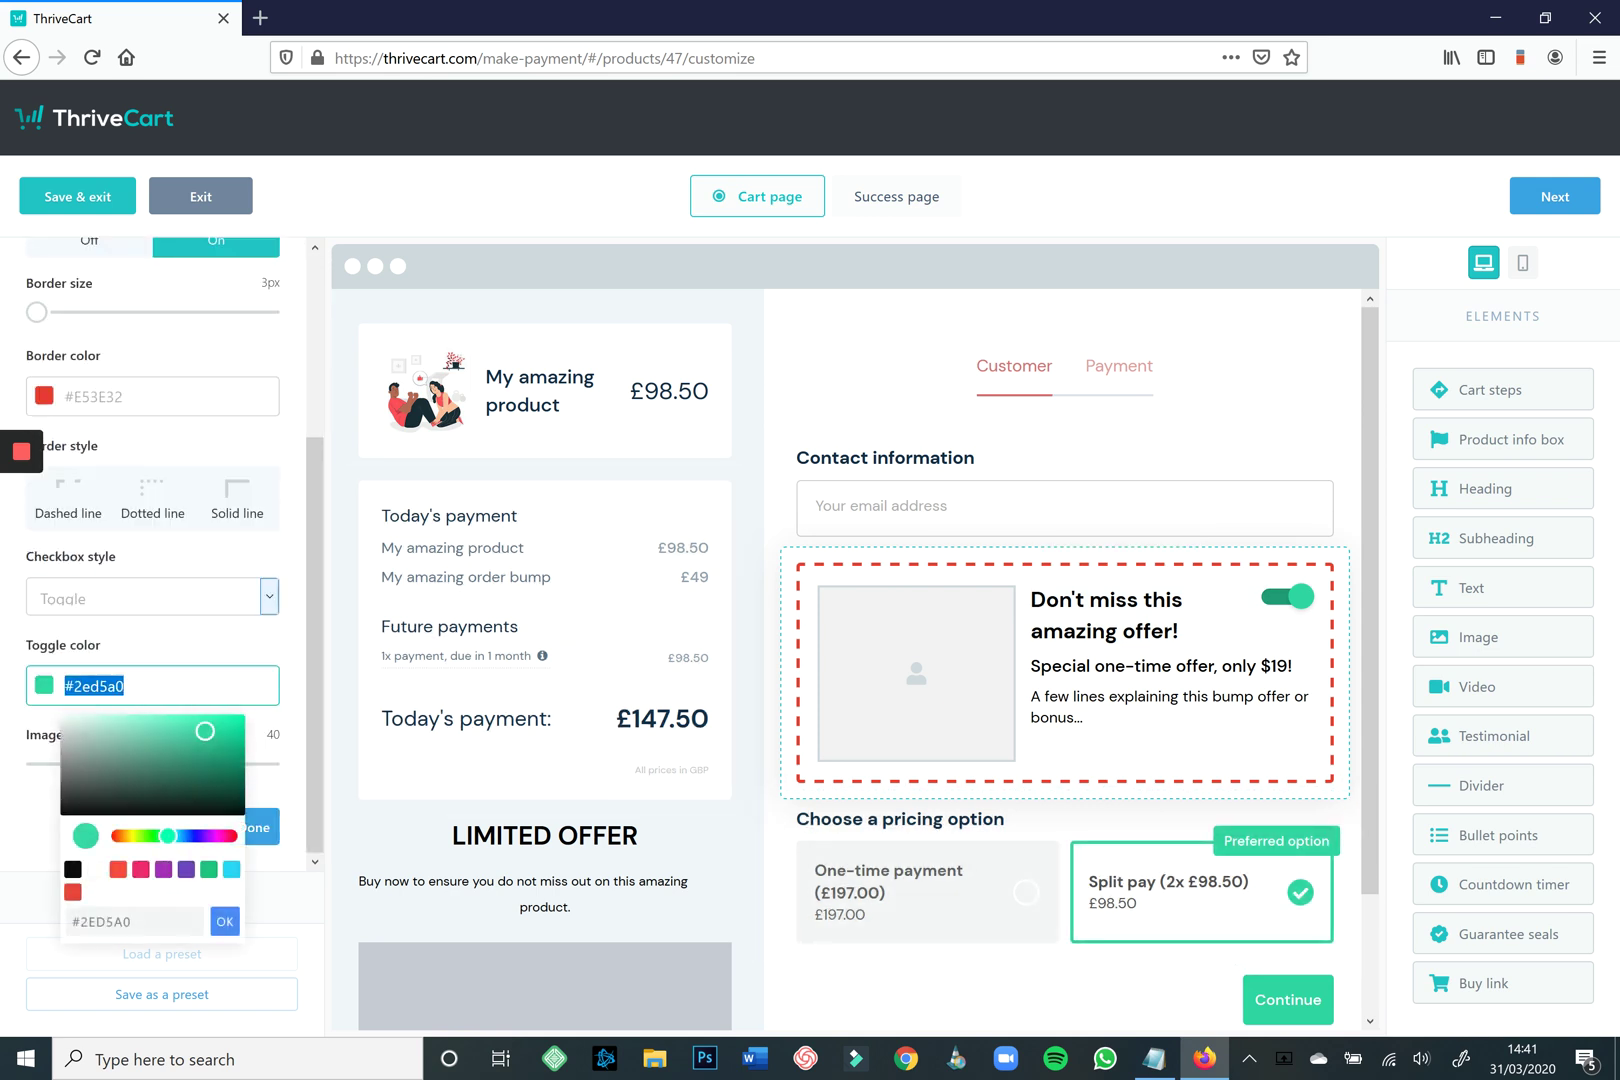
{"action": "left_click", "coordinate": [73, 891]}
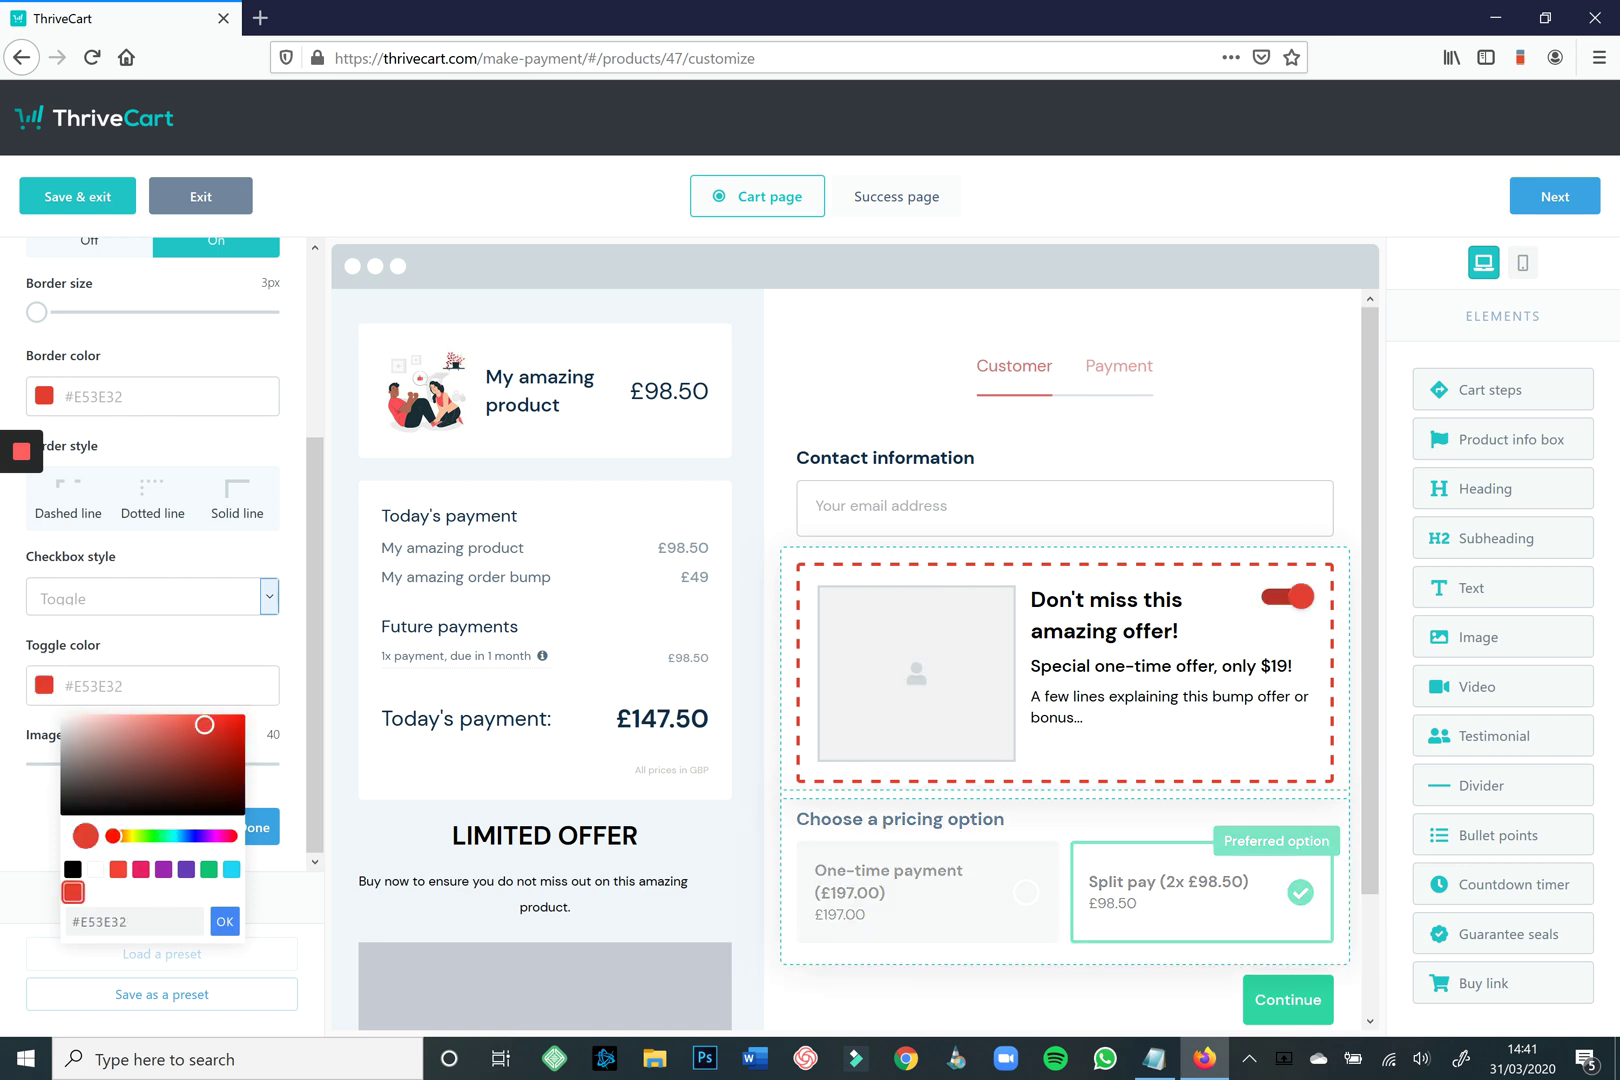
{"action": "left_click", "coordinate": [225, 921]}
{"action": "left_click", "coordinate": [900, 818]}
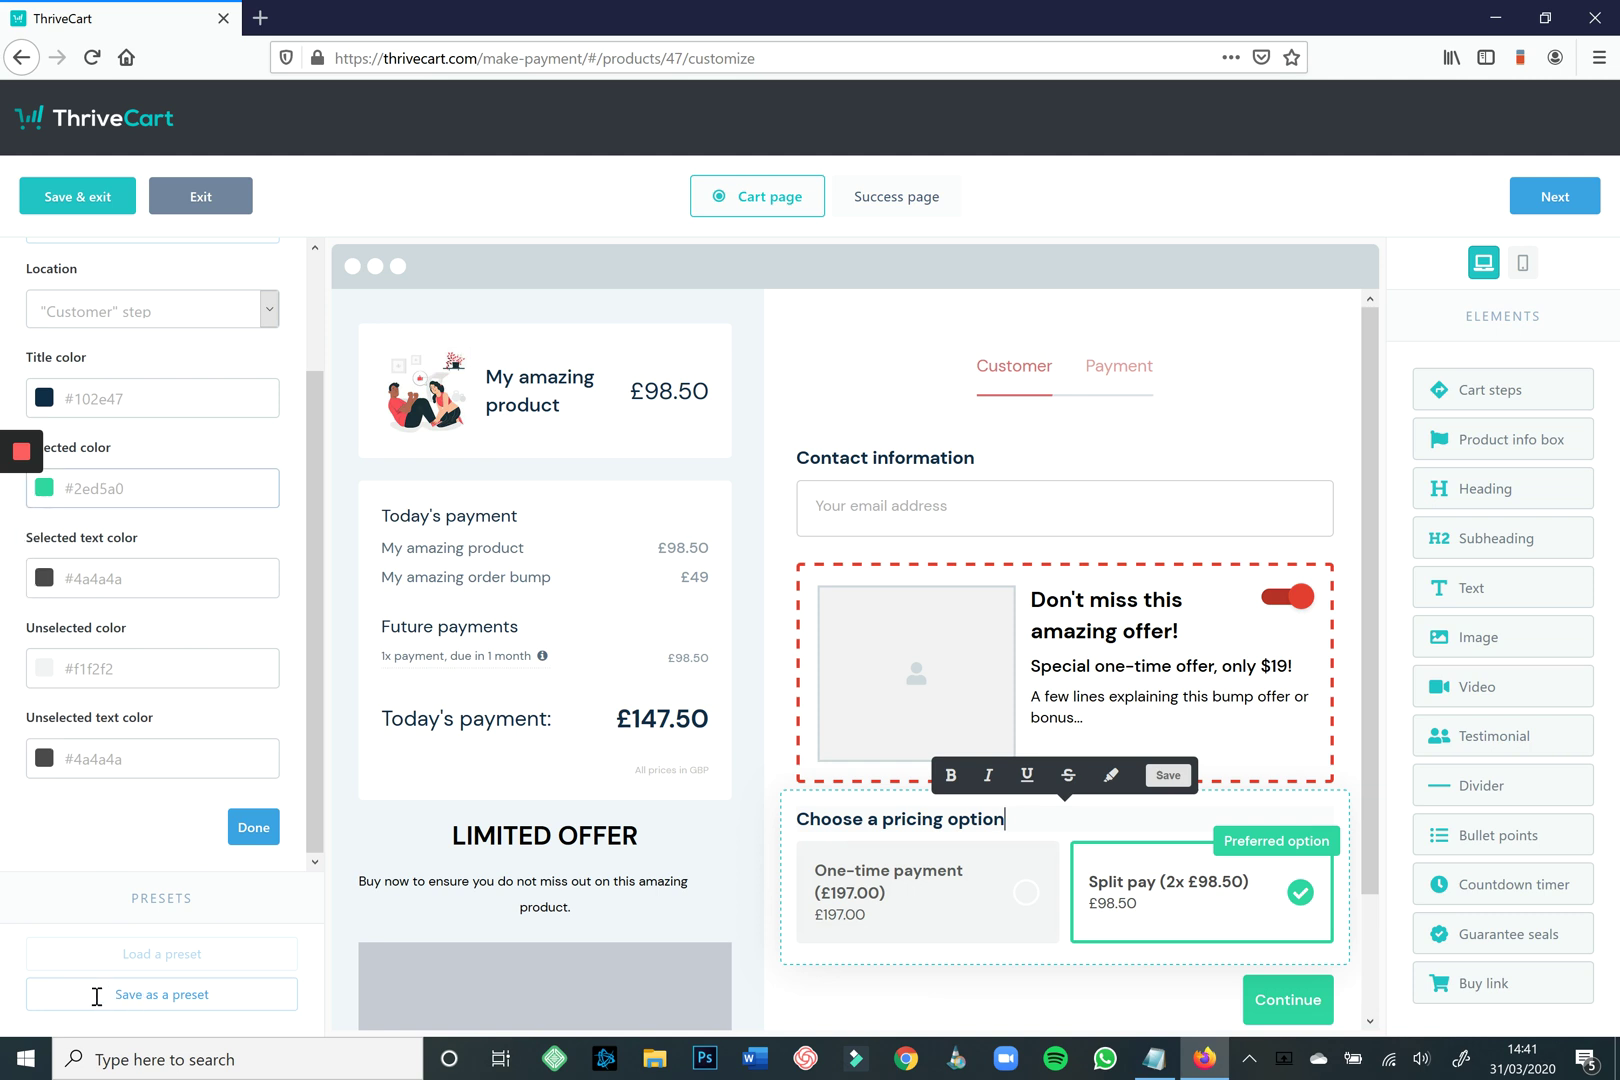
Set the selected pricing option colour to red #E53E32.
{"action": "left_click", "coordinate": [120, 488]}
{"action": "left_click", "coordinate": [73, 694]}
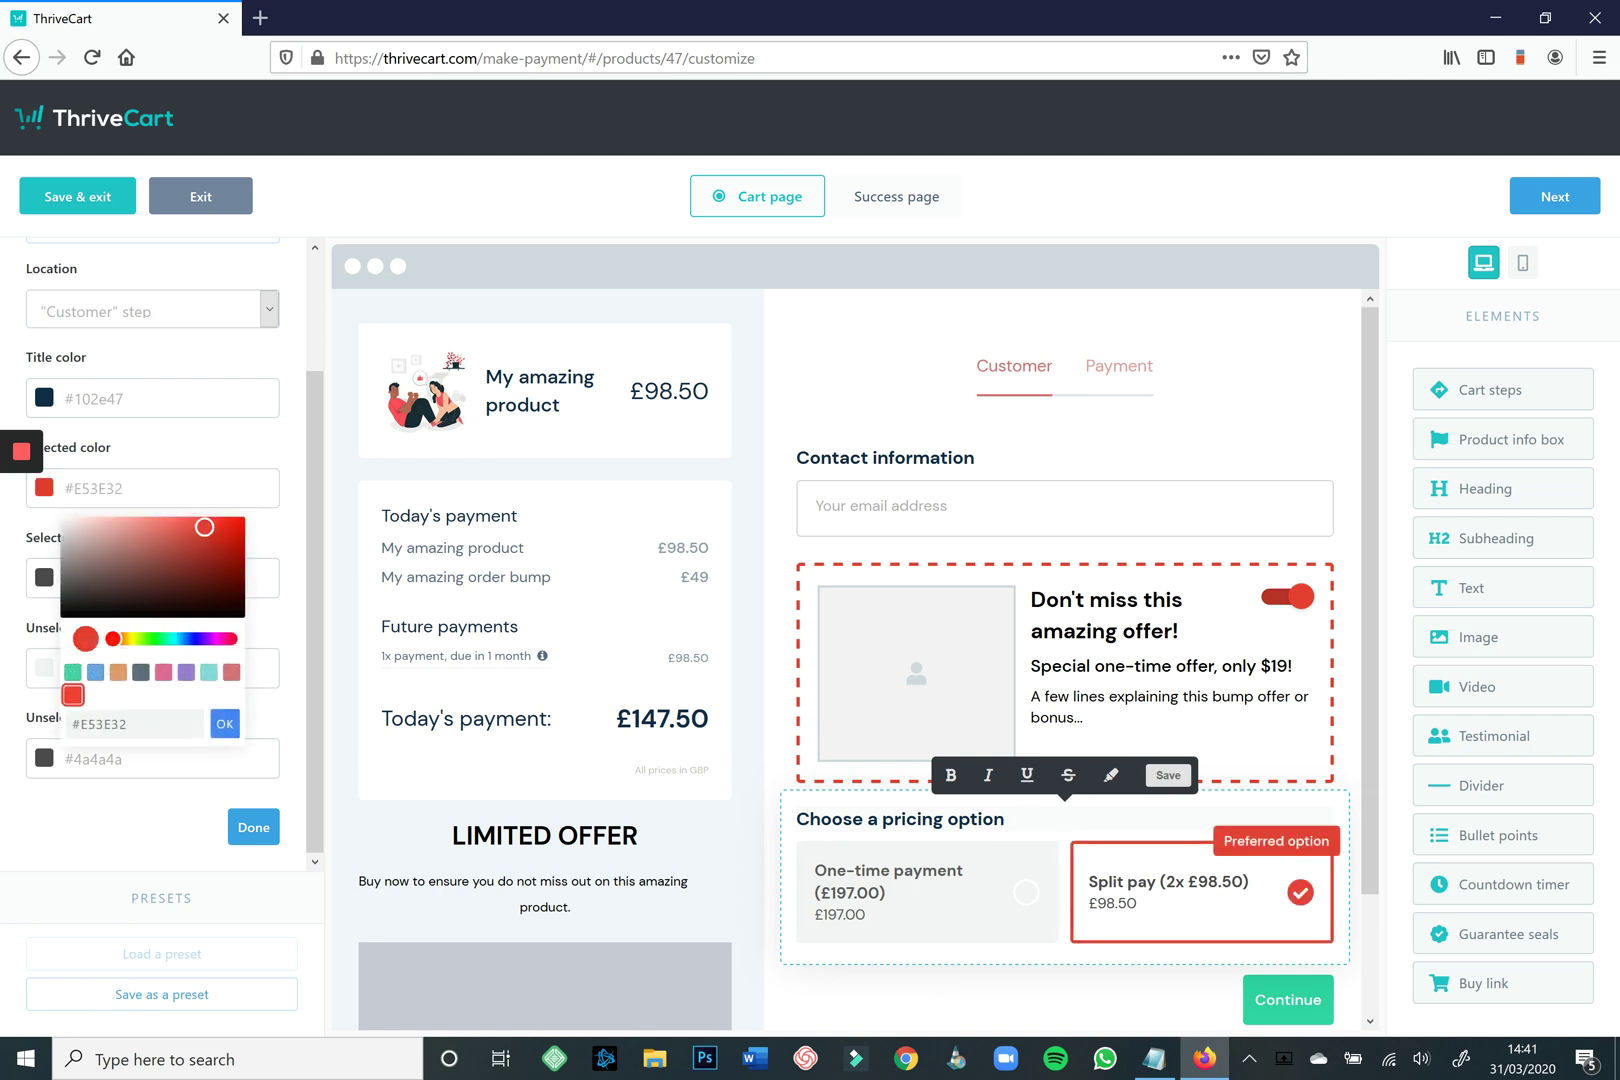
{"action": "scroll", "coordinate": [1288, 990], "scroll_direction": "down", "scroll_amount": 2}
Change the Continue button colour to dark grey #586B7A.
{"action": "left_click", "coordinate": [1288, 861]}
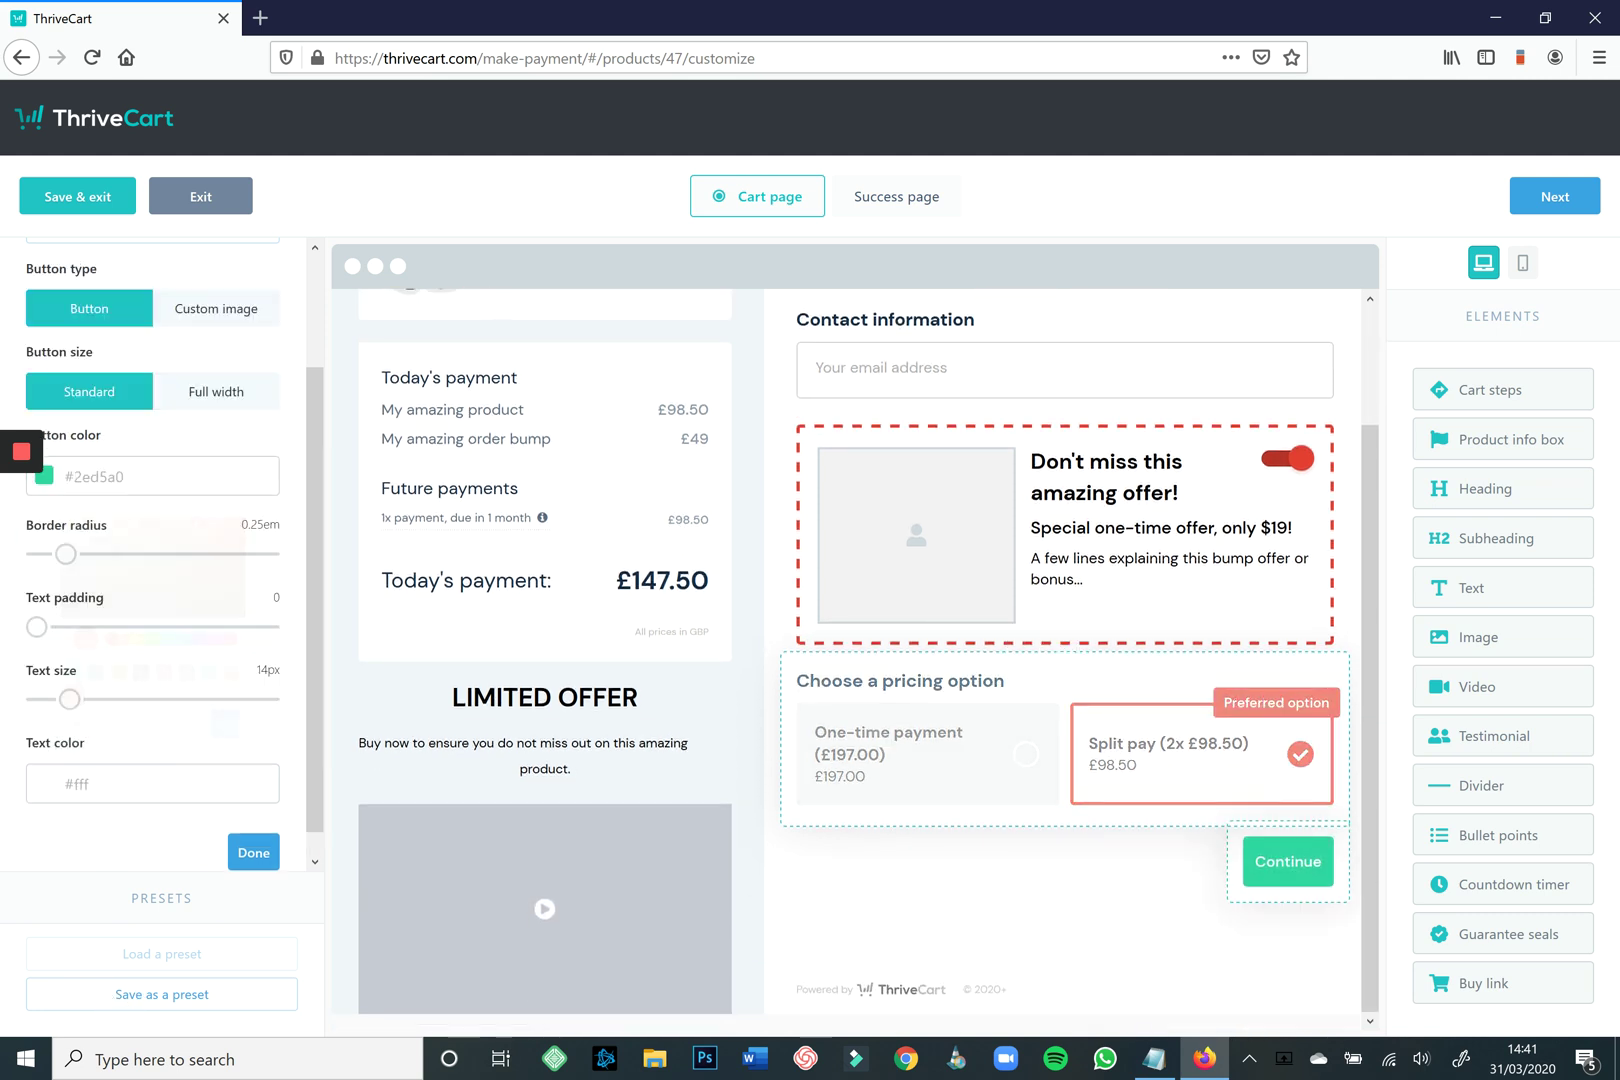
{"action": "left_click", "coordinate": [150, 476]}
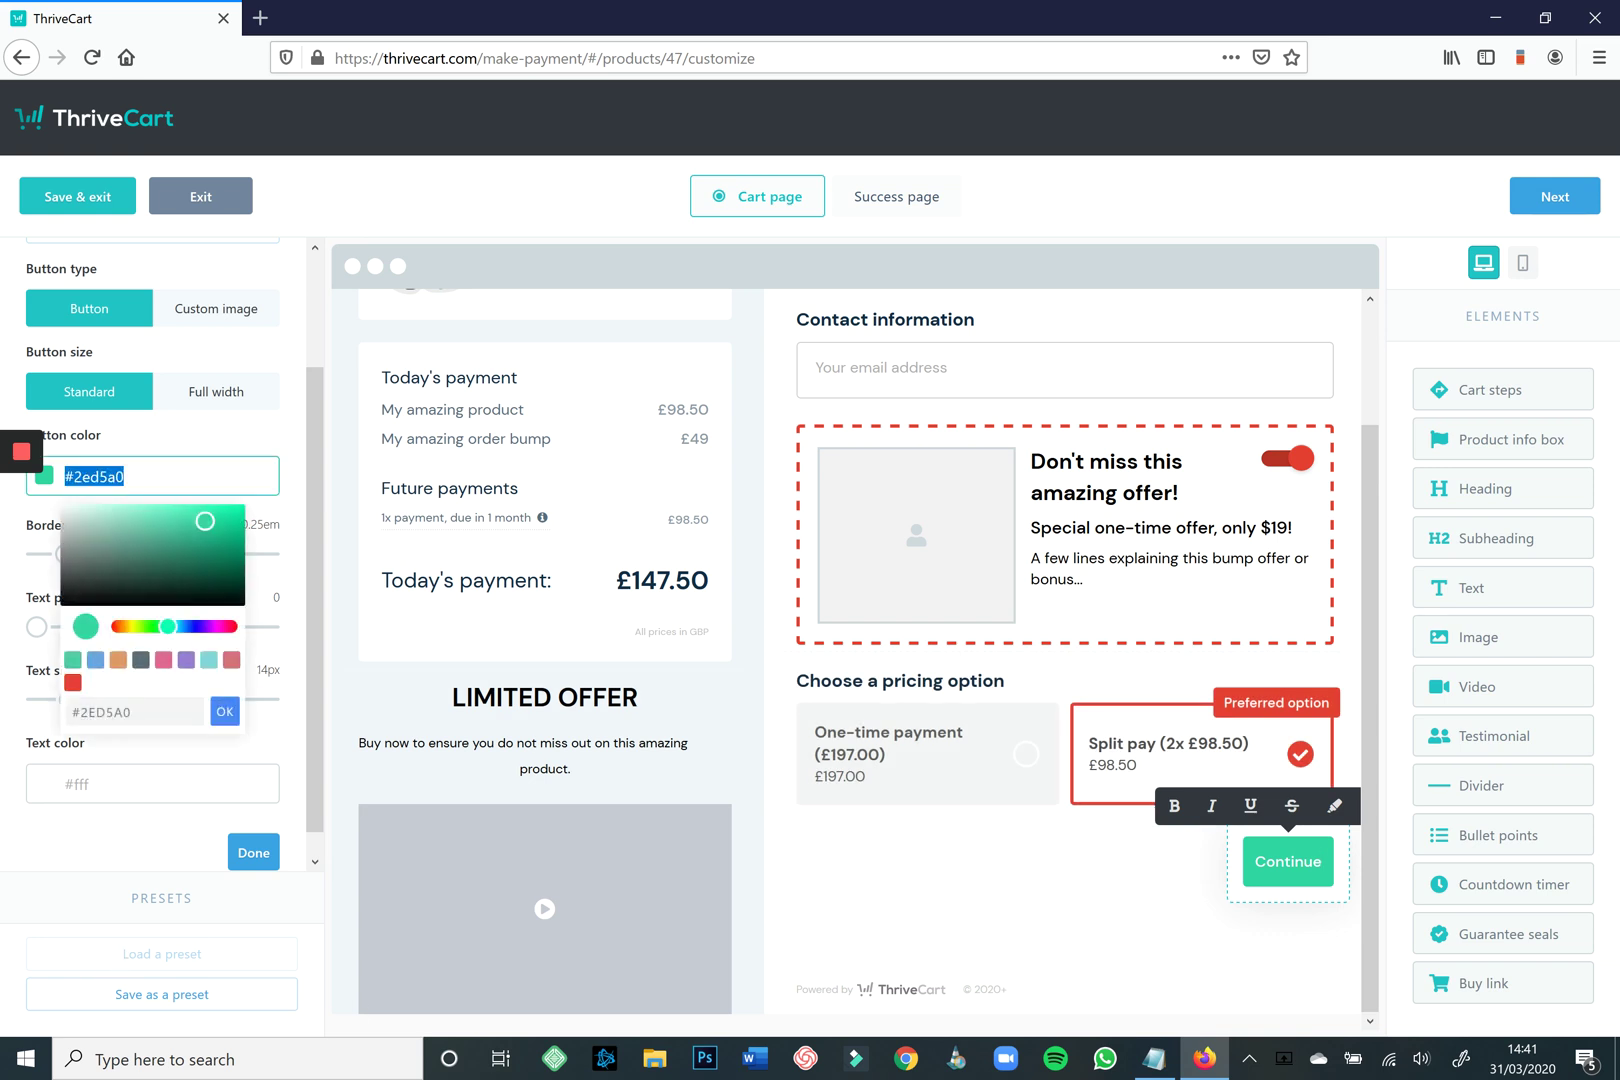
{"action": "left_click", "coordinate": [141, 659]}
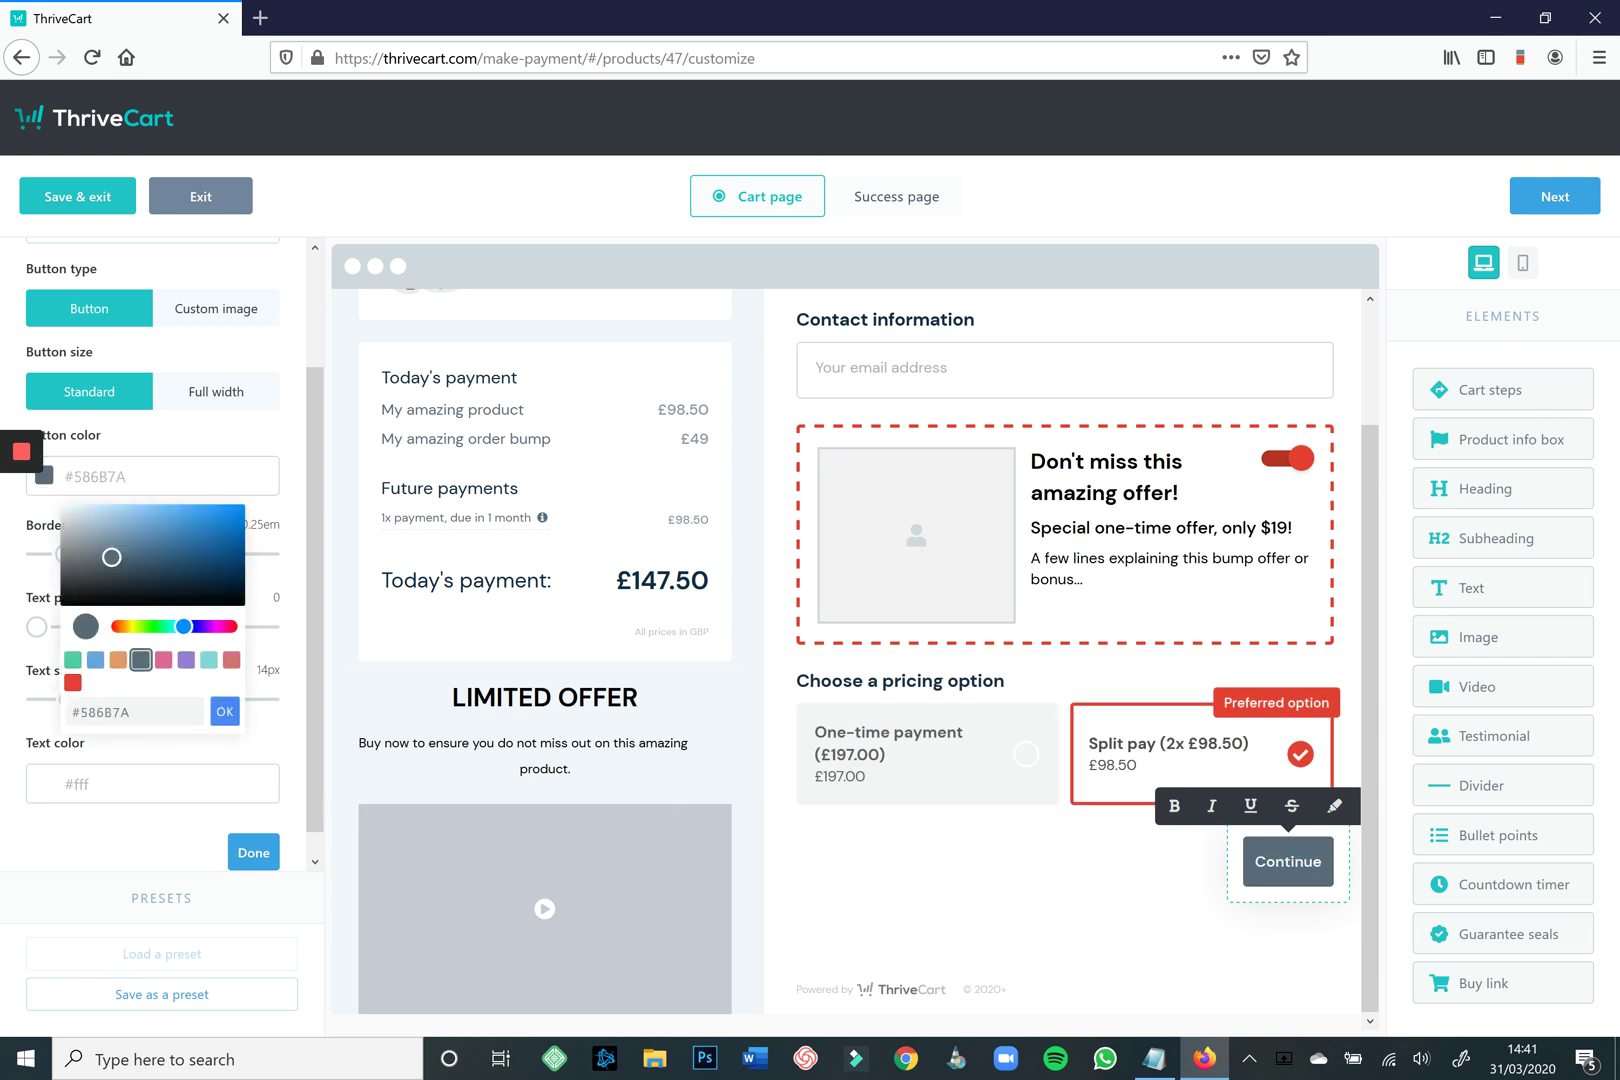
{"action": "scroll", "coordinate": [1065, 670], "scroll_direction": "up", "scroll_amount": 2}
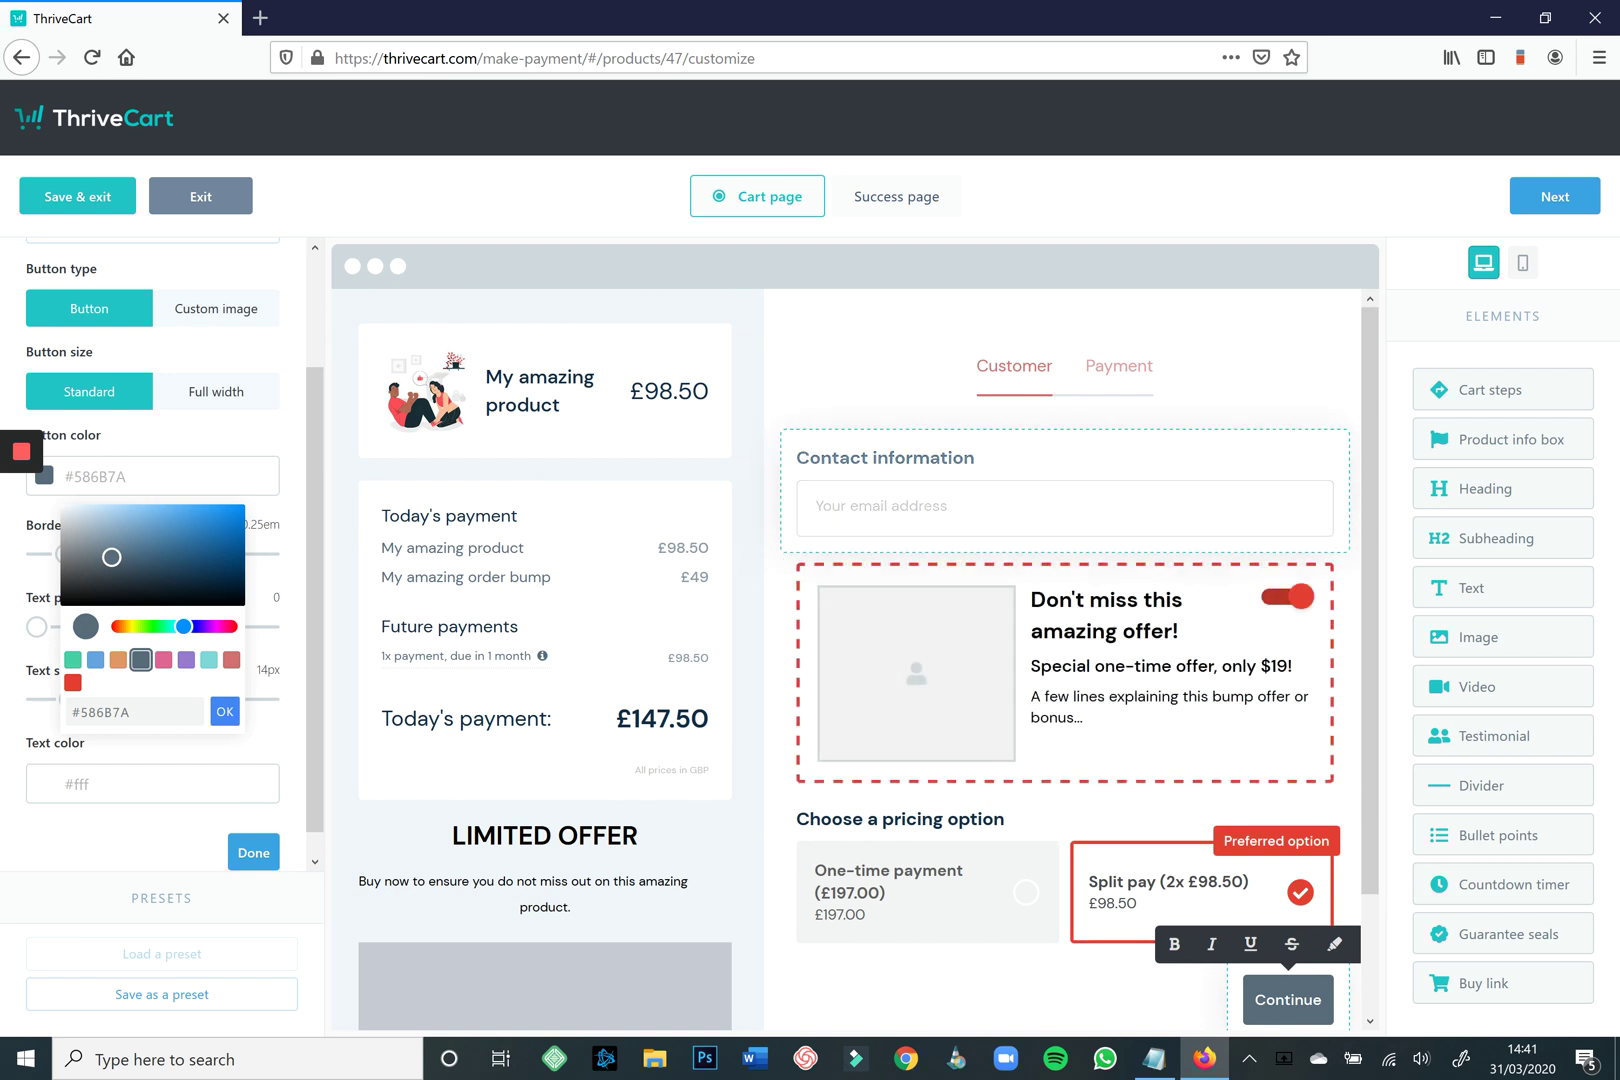
{"action": "left_click", "coordinate": [972, 458]}
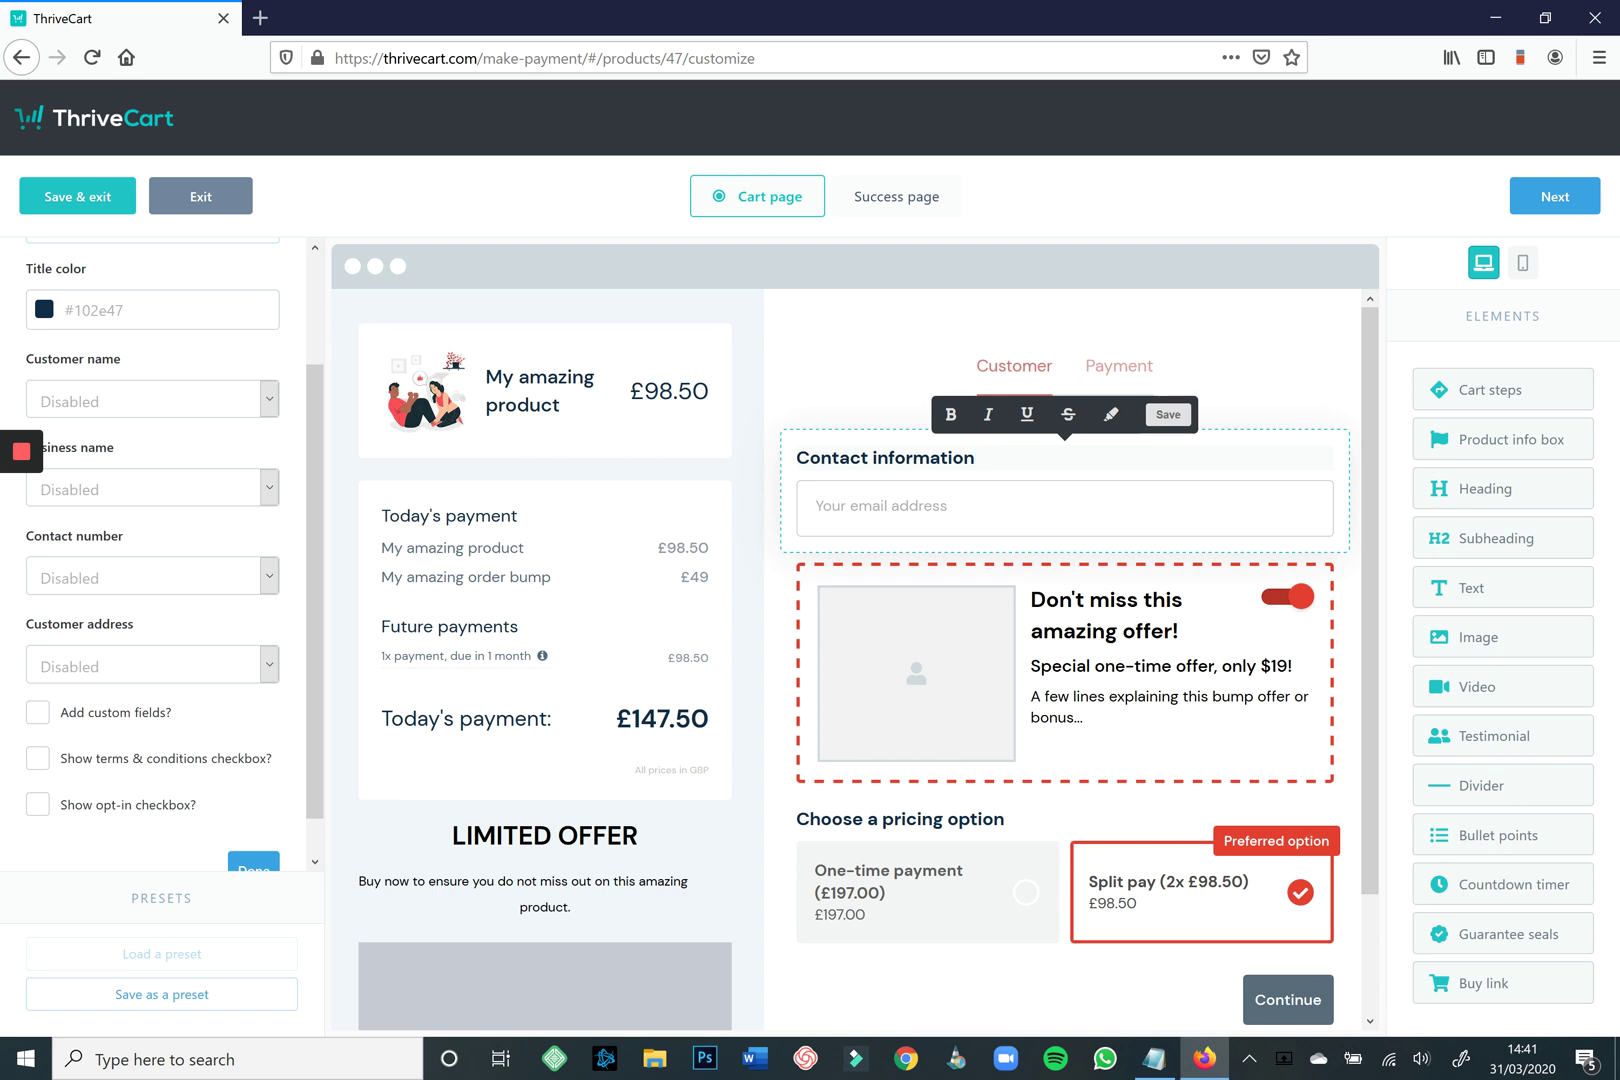
Enable the customer name field and set the customer address to Country only.
{"action": "left_click", "coordinate": [150, 399]}
{"action": "left_click", "coordinate": [90, 459]}
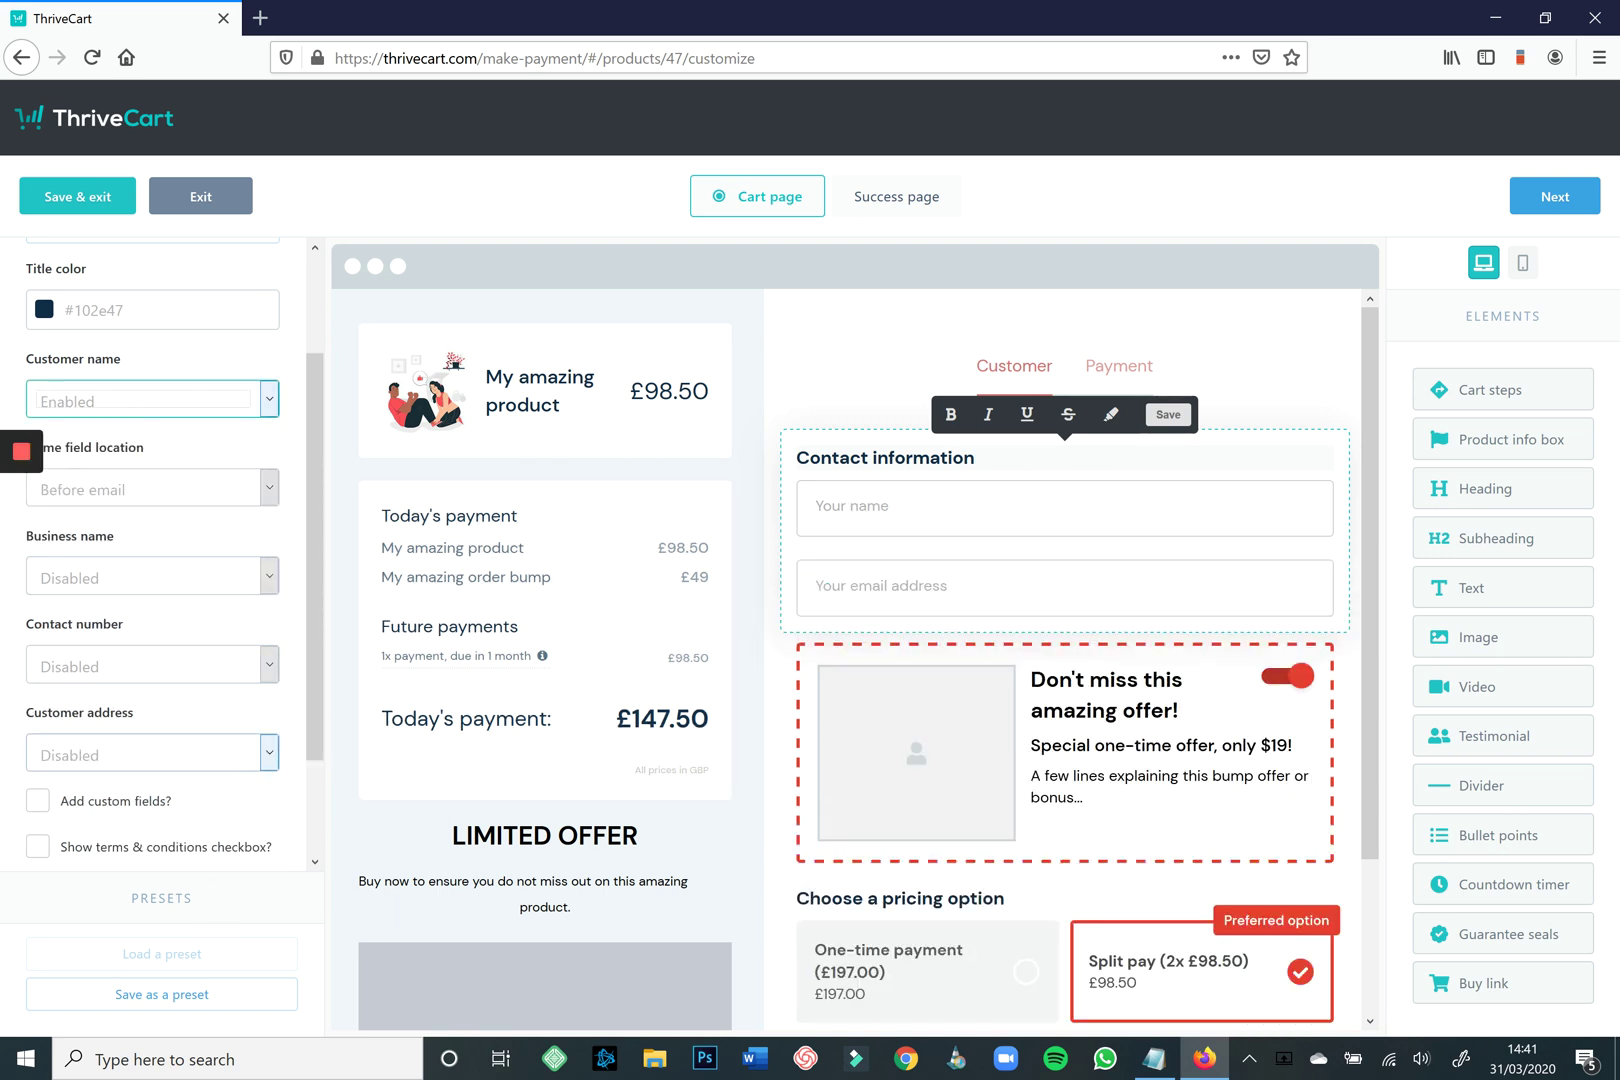
{"action": "left_click", "coordinate": [150, 752]}
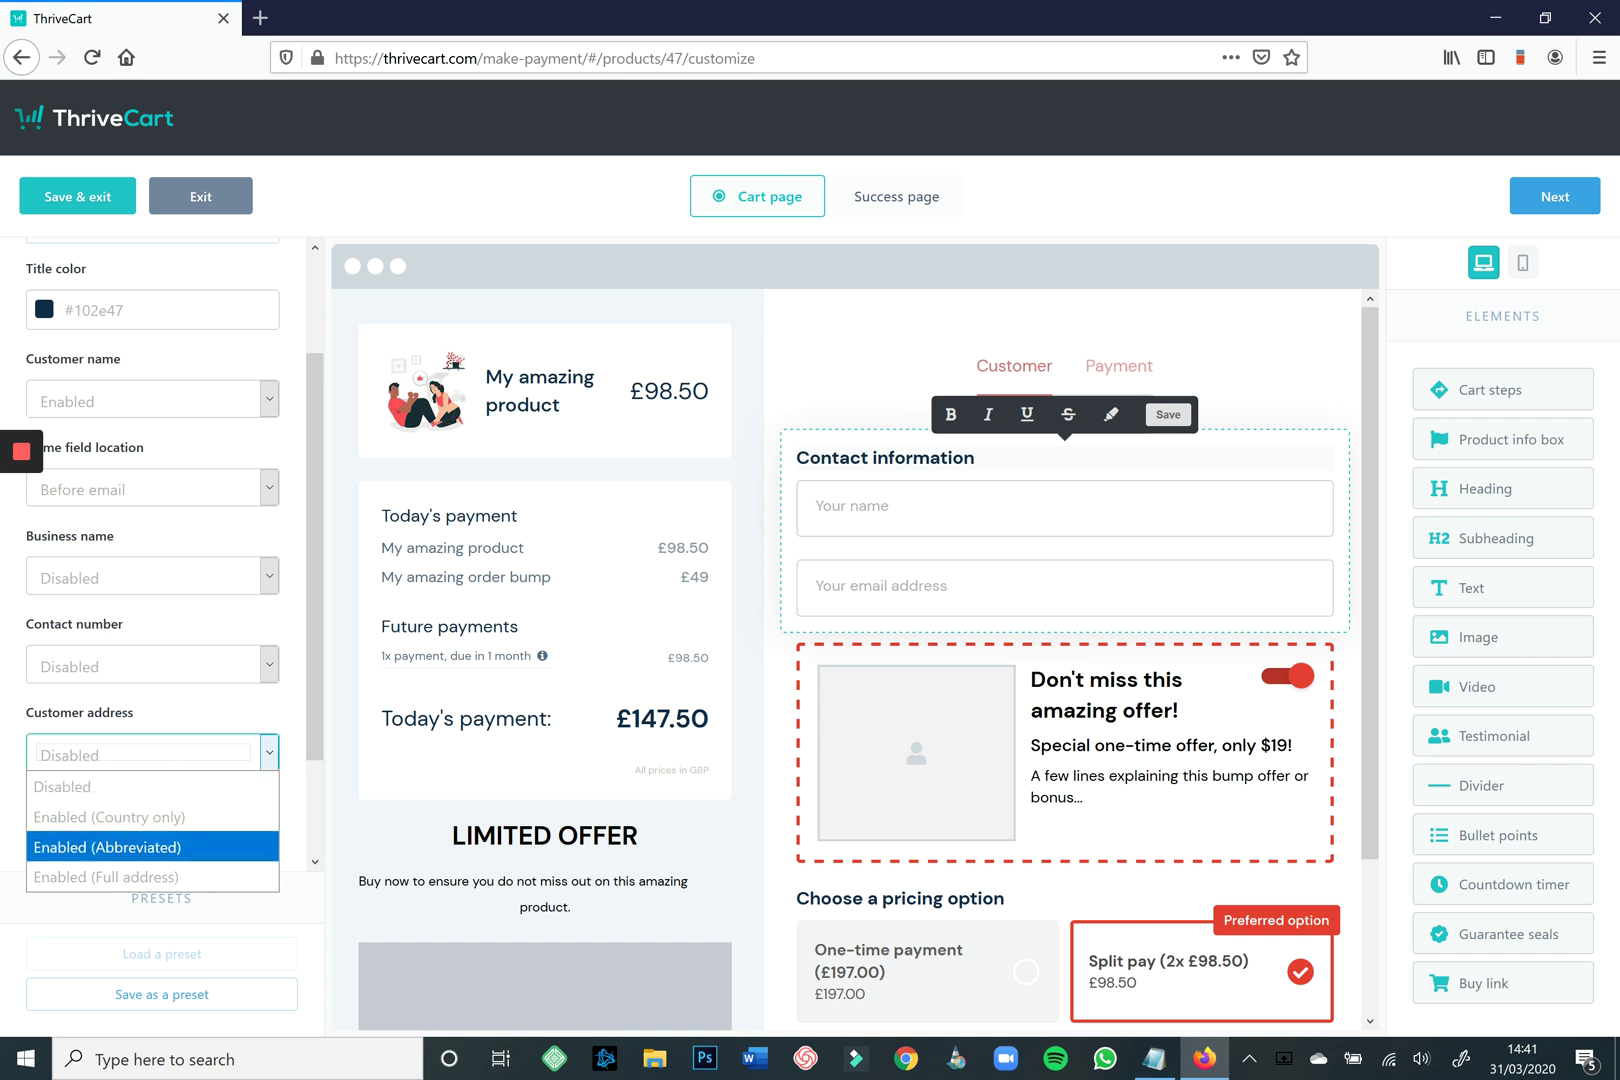
{"action": "key", "text": "Down"}
{"action": "key", "text": "Return"}
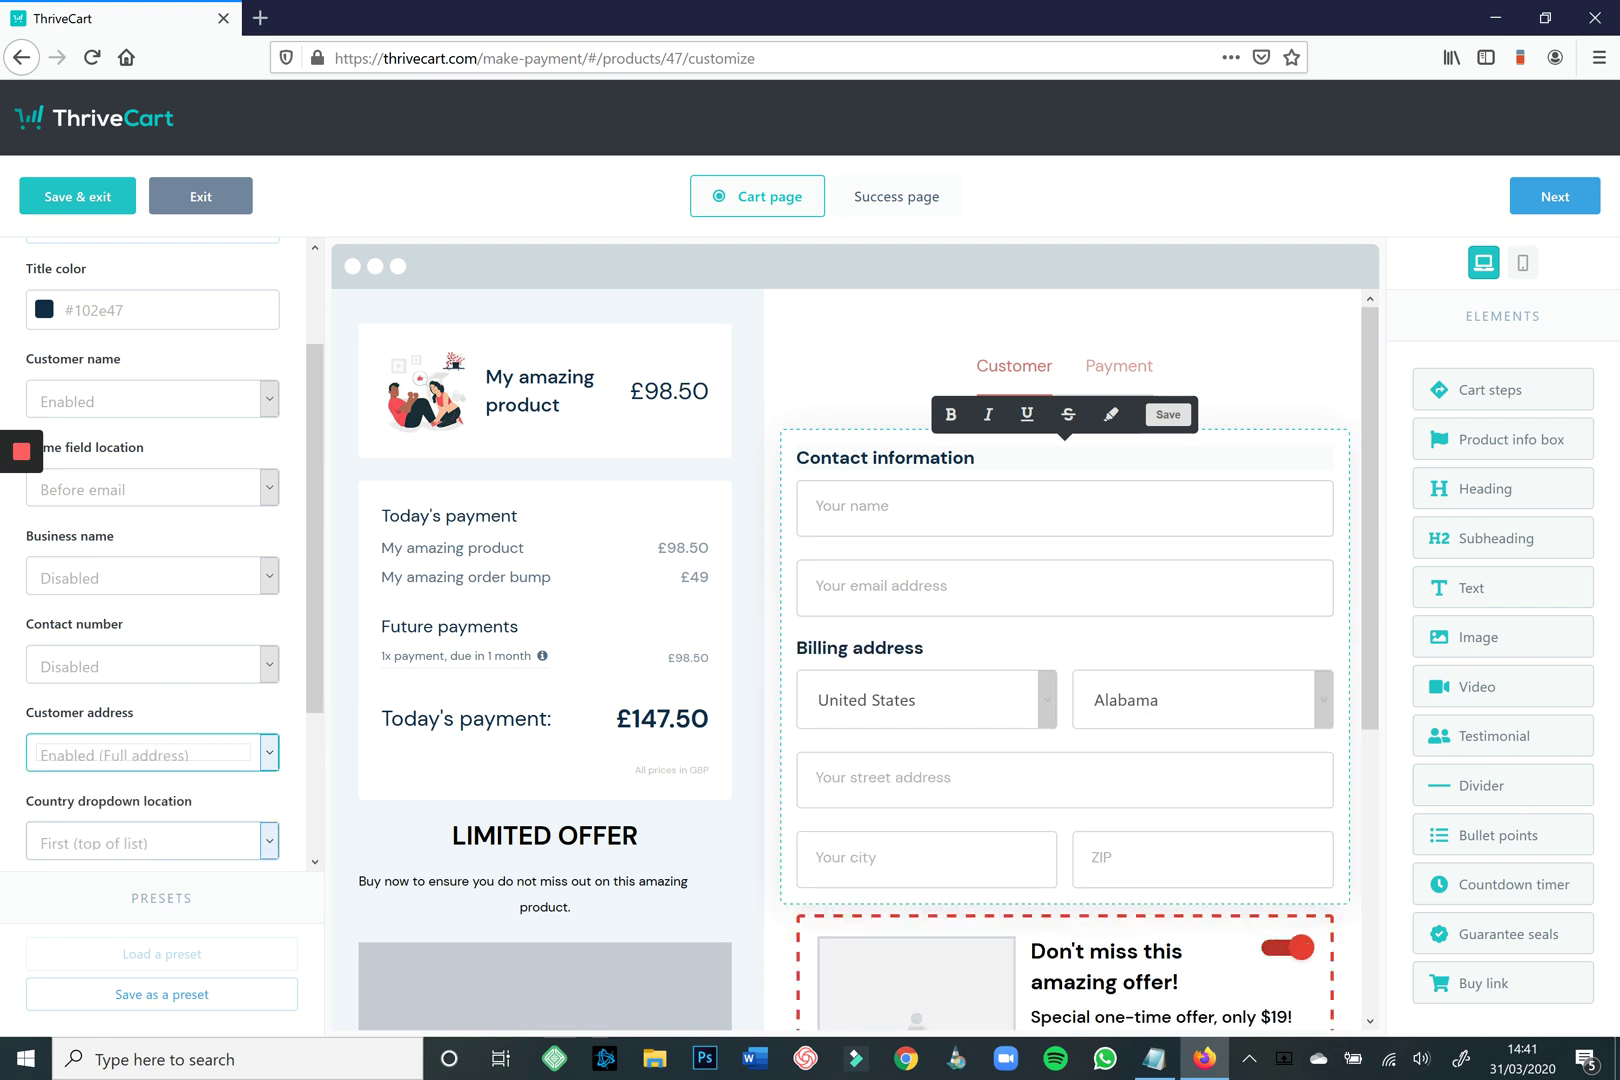
{"action": "key", "text": "alt+Down"}
{"action": "key", "text": "Up"}
{"action": "key", "text": "Return"}
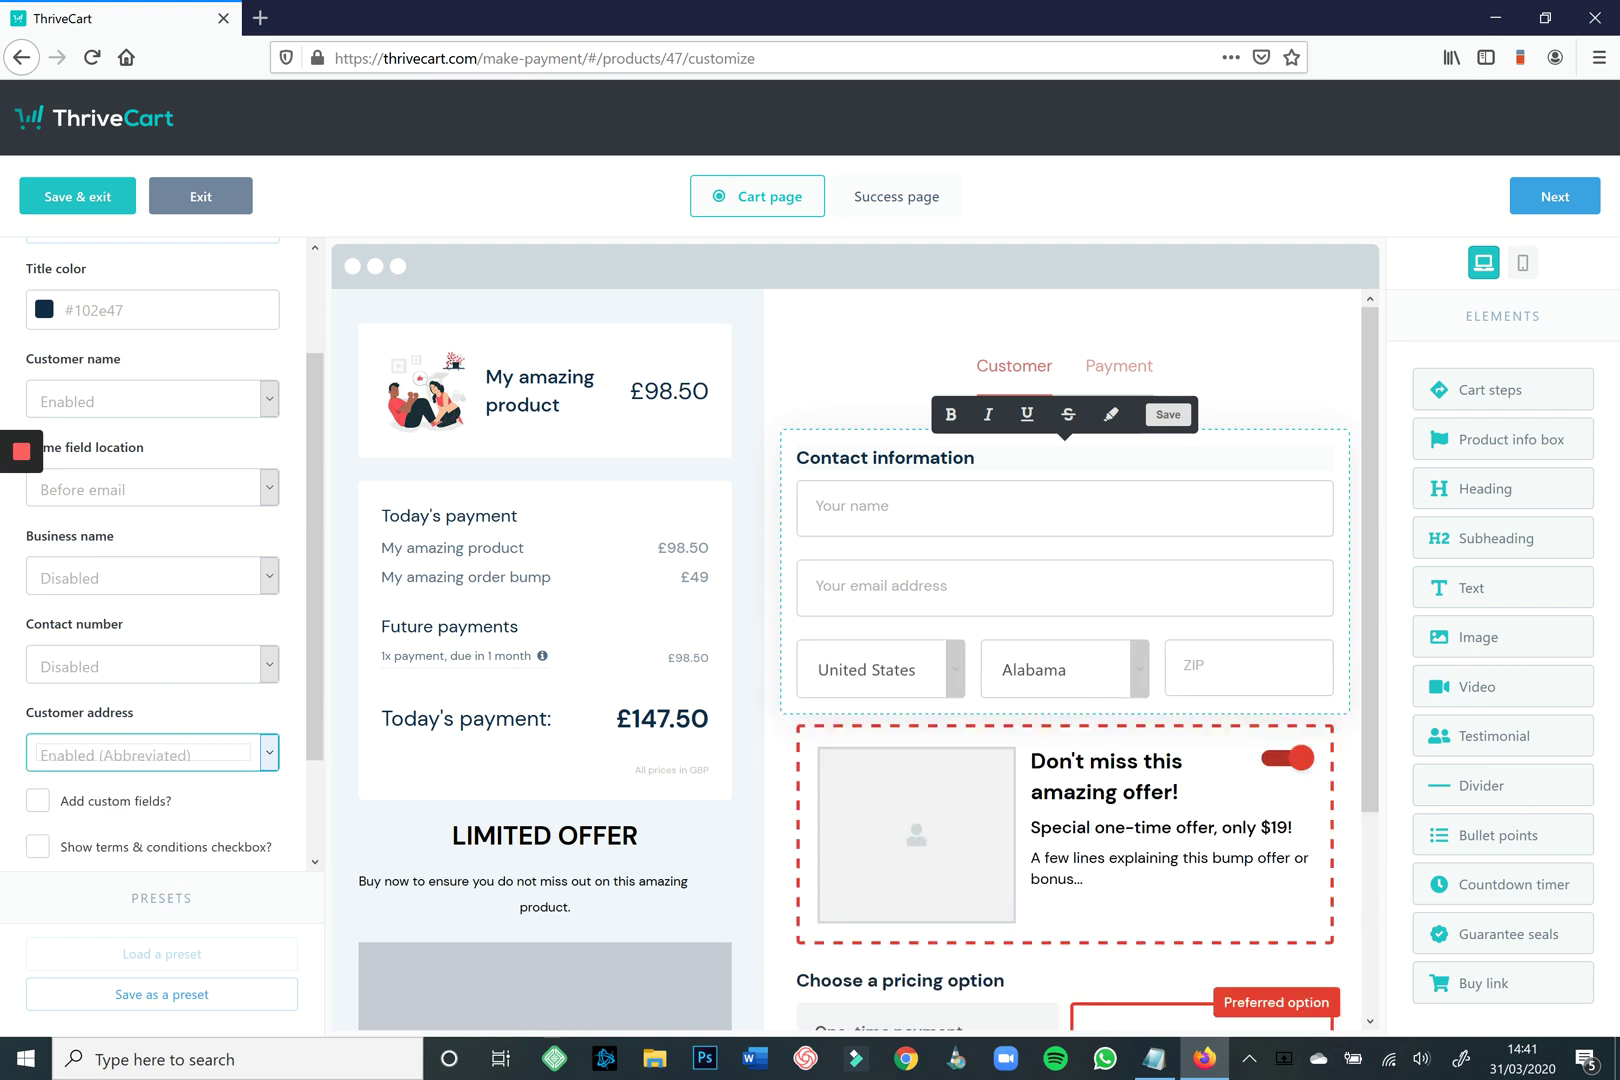
{"action": "key", "text": "alt+Down"}
{"action": "key", "text": "Up"}
{"action": "key", "text": "Up"}
{"action": "key", "text": "Down"}
{"action": "key", "text": "Return"}
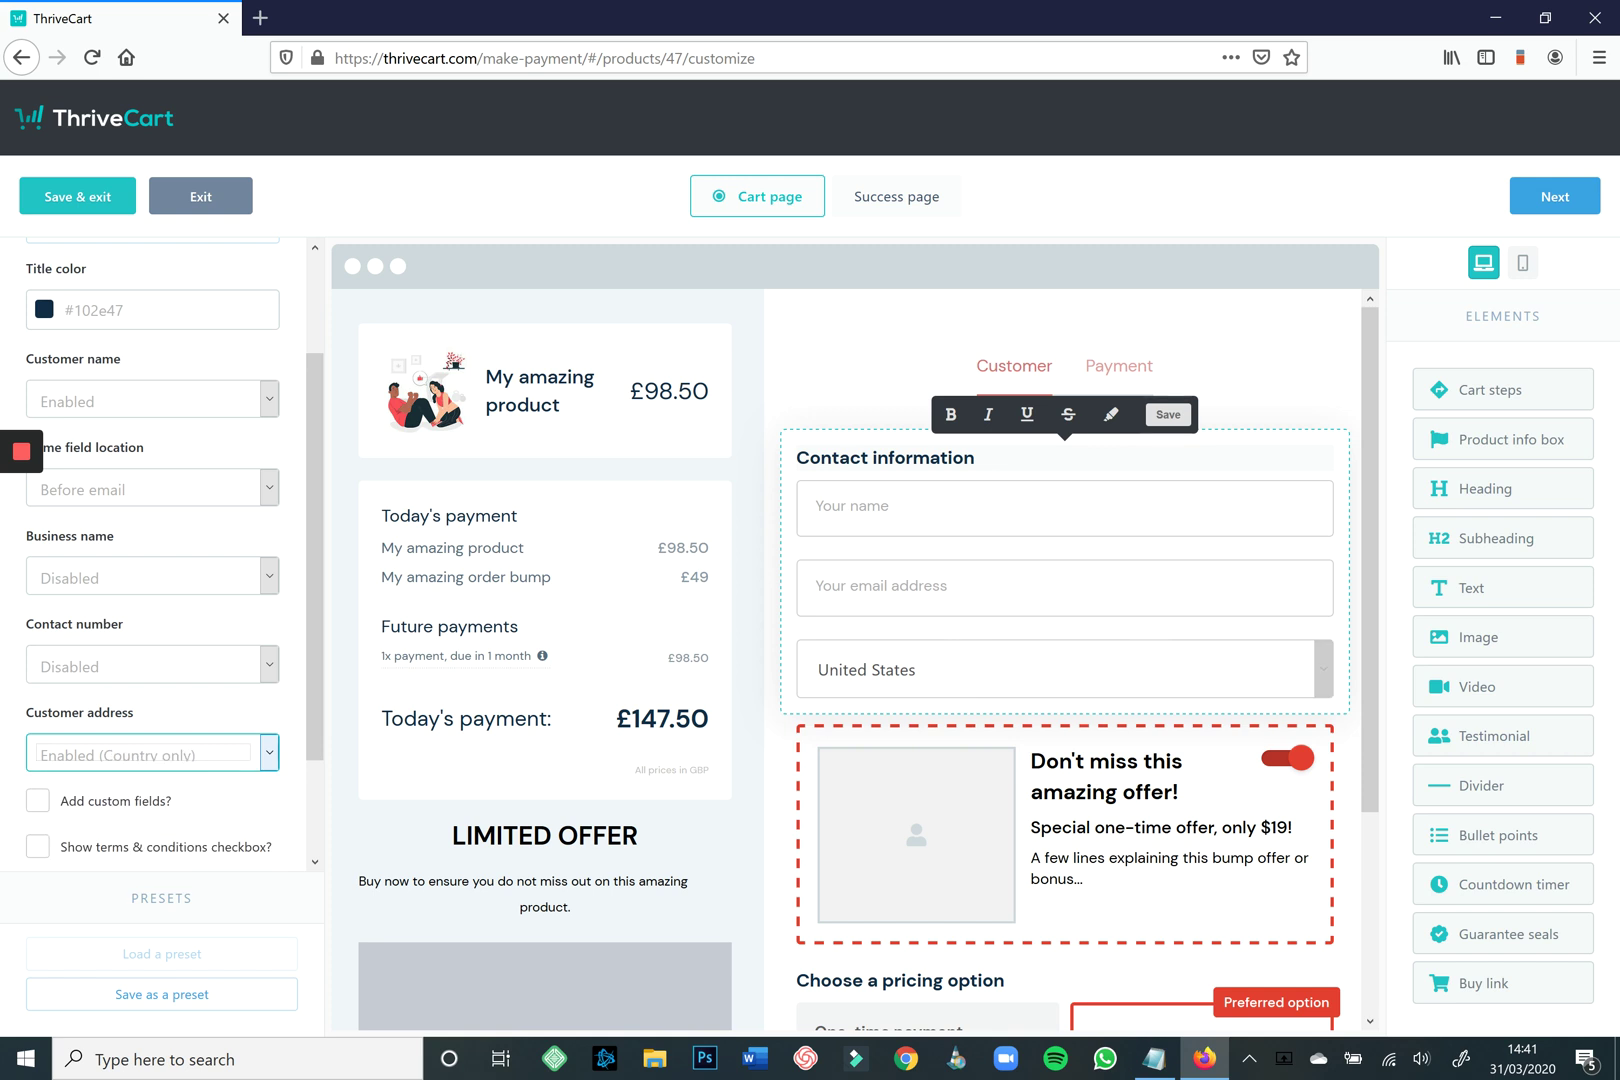
Turn on the 'Show terms & conditions checkbox?' option for the contact form.
{"action": "key", "text": "Tab"}
{"action": "key", "text": "Tab"}
{"action": "key", "text": "space"}
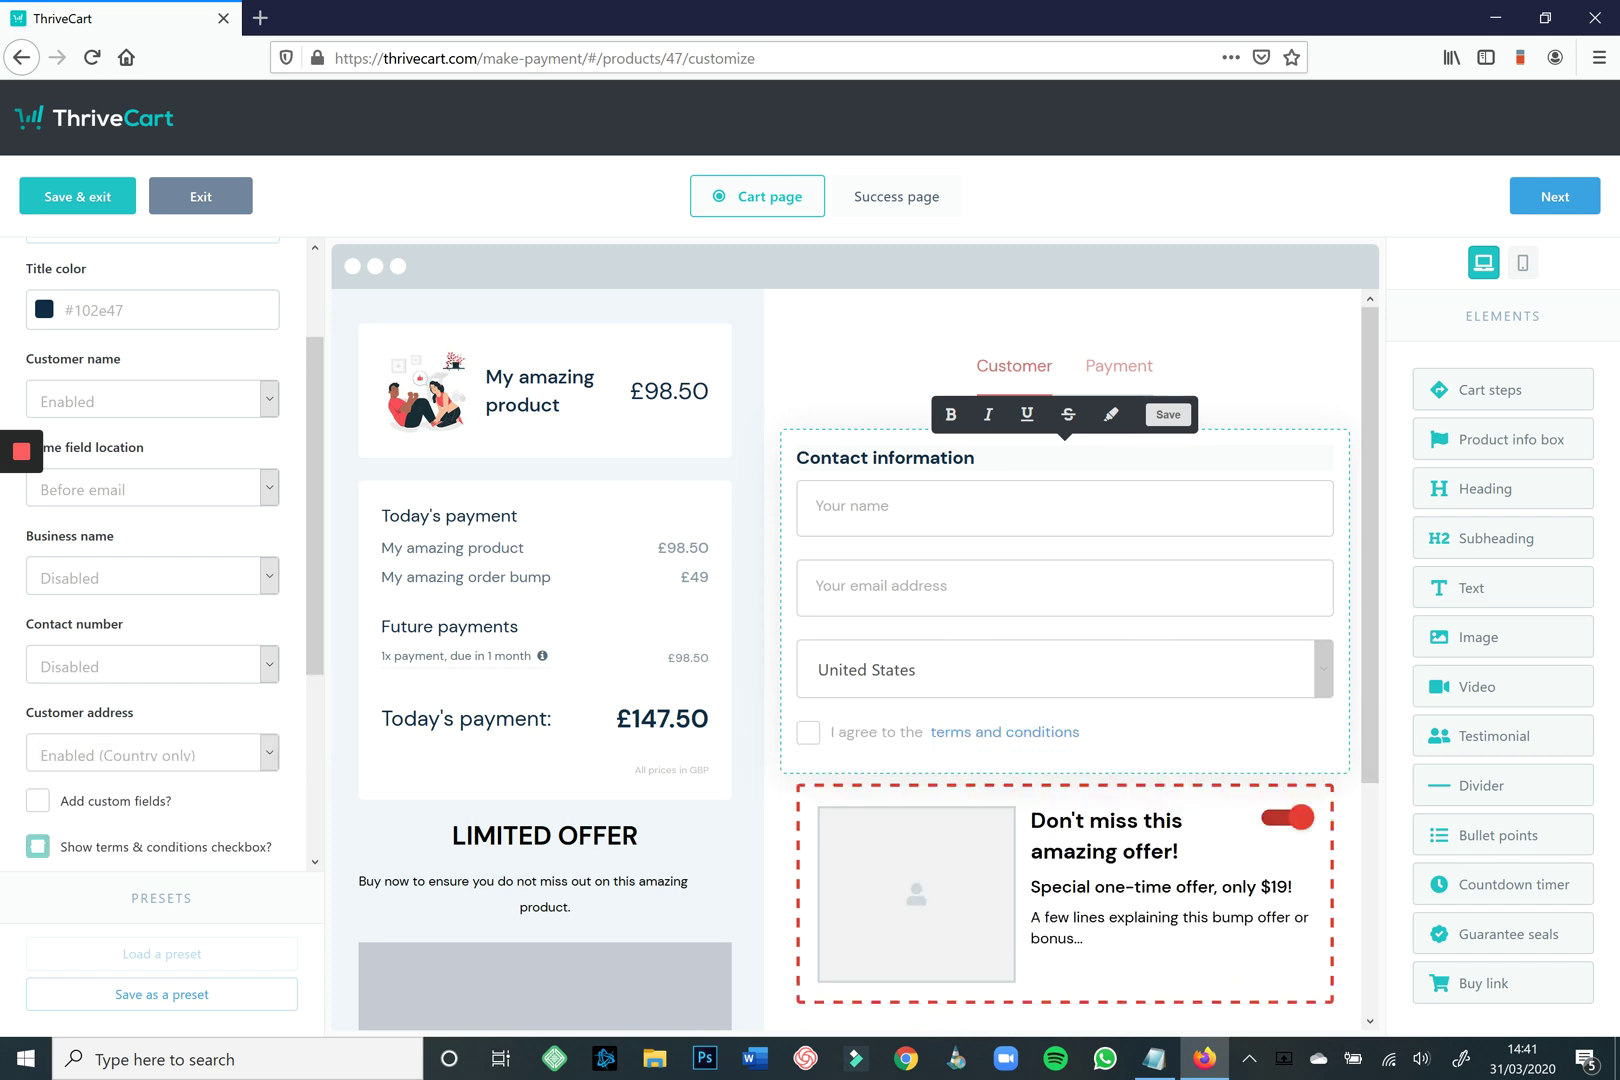
{"action": "scroll", "coordinate": [855, 650], "scroll_direction": "down", "scroll_amount": 3}
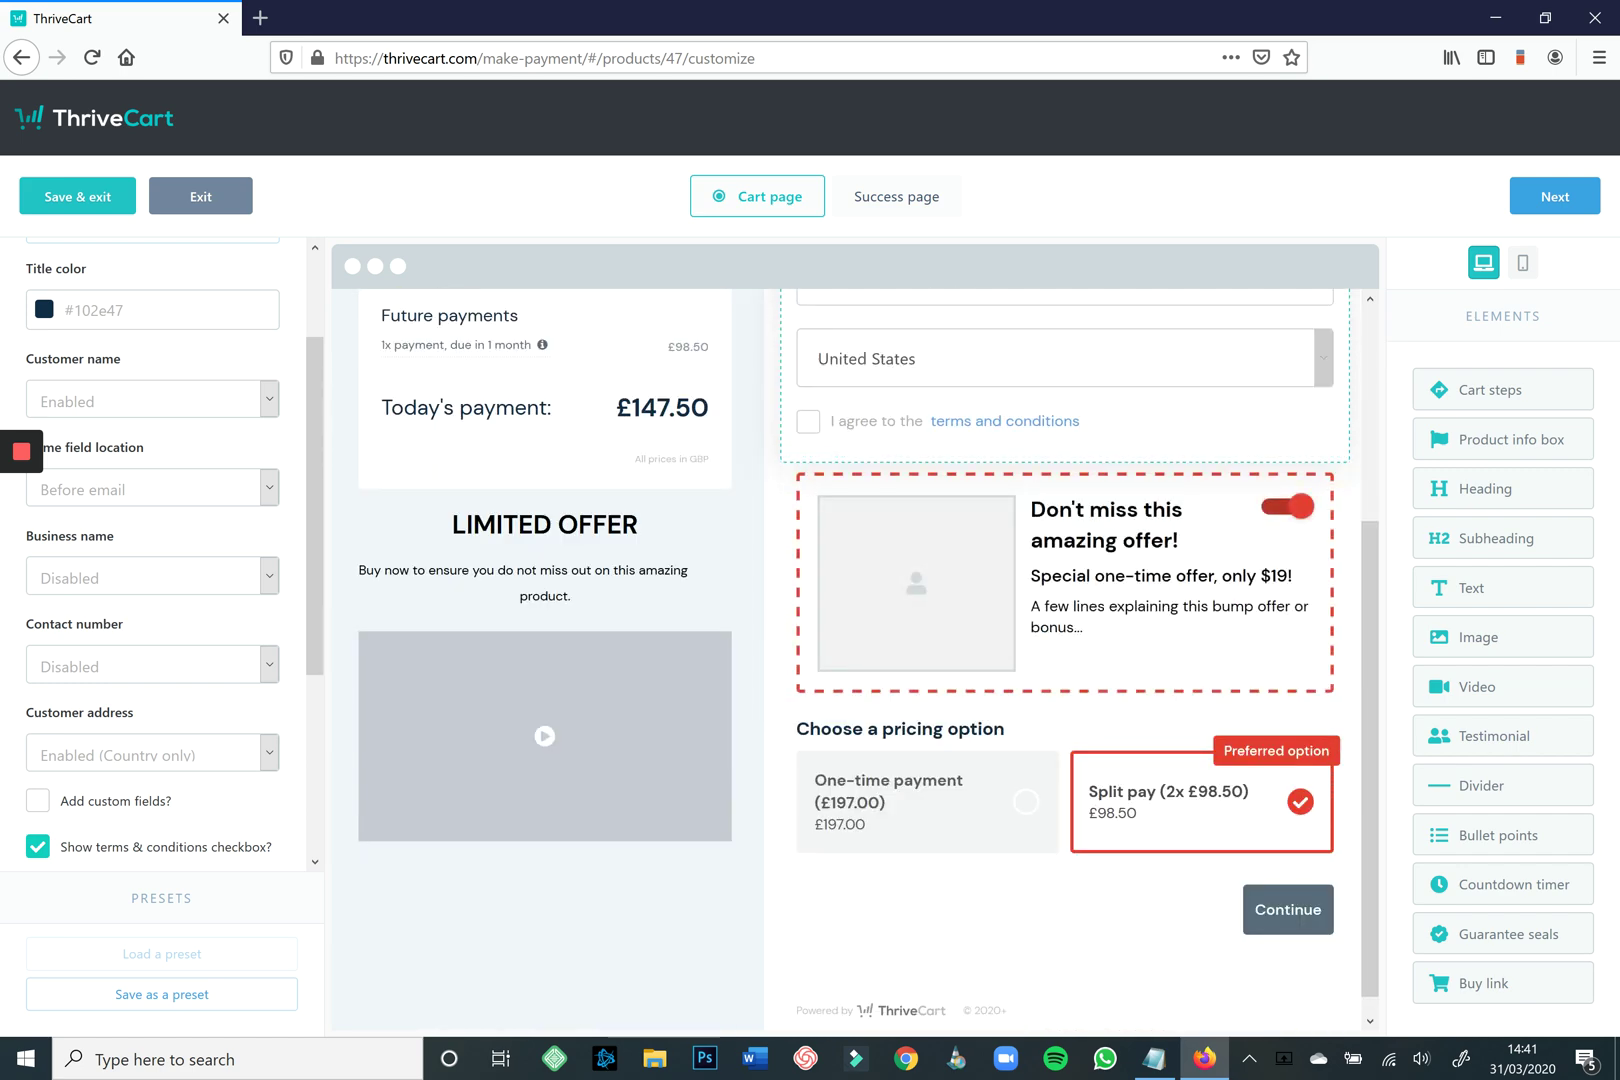
{"action": "scroll", "coordinate": [160, 560], "scroll_direction": "down", "scroll_amount": 3}
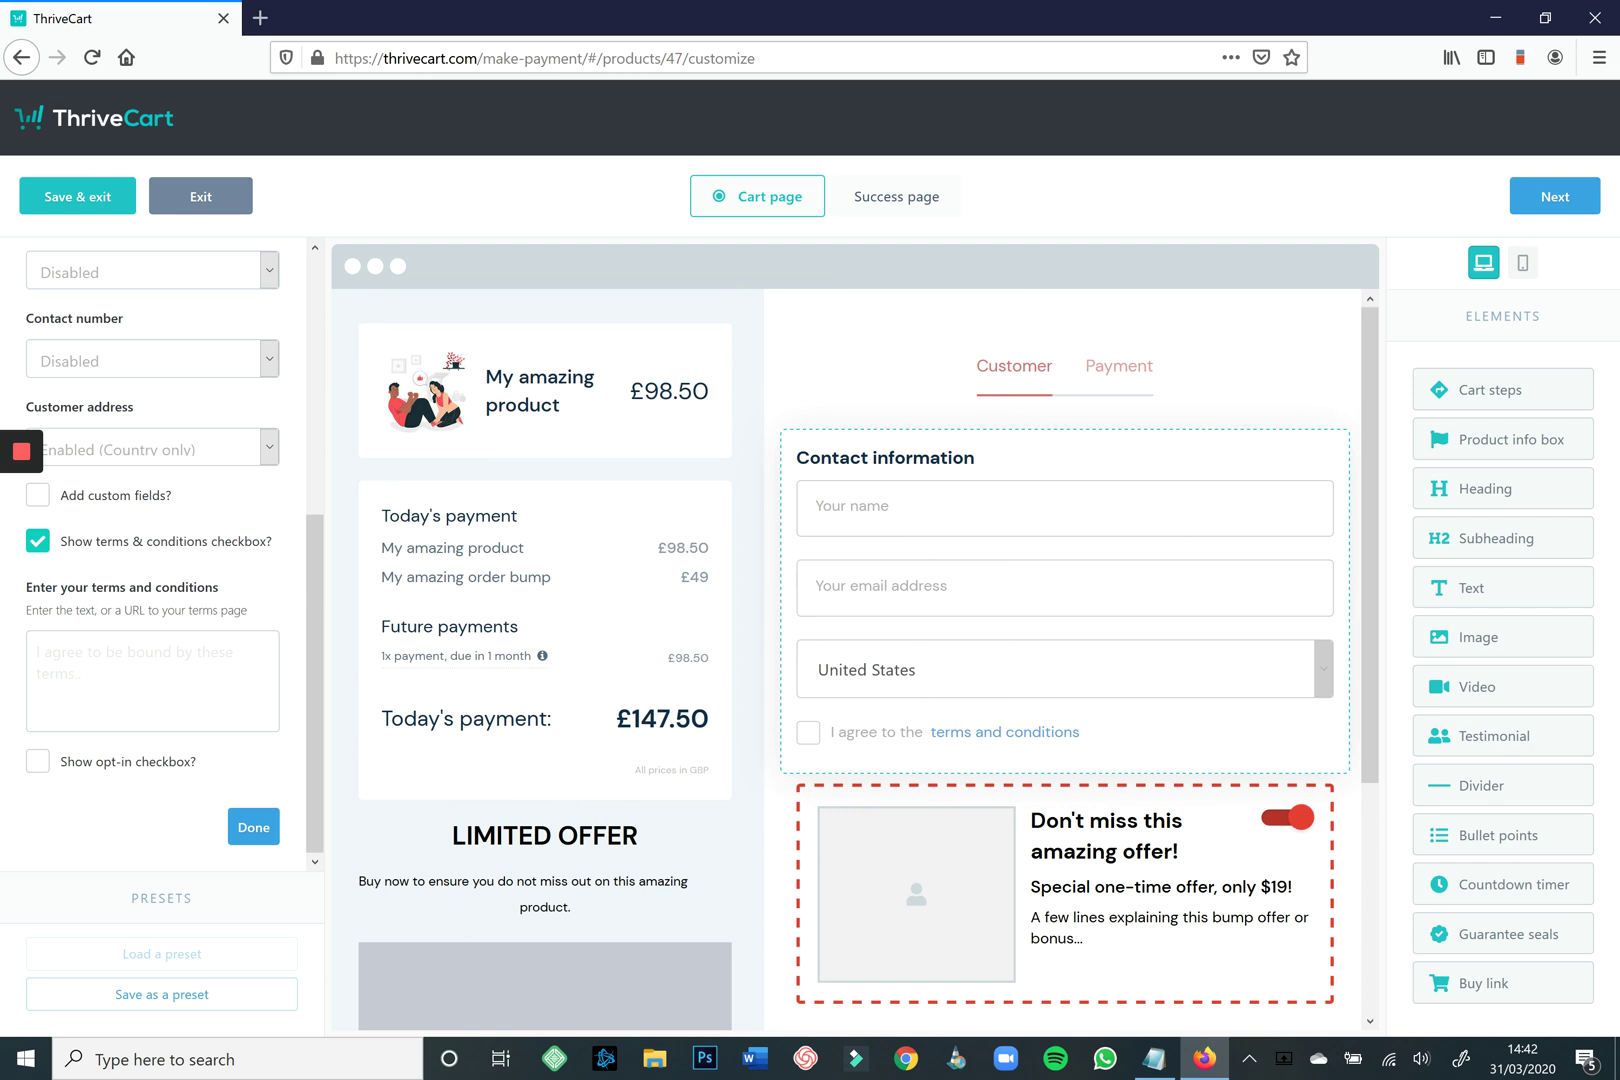
Place the screenshot4 two-people illustration into the order bump's empty image slot.
{"action": "left_click", "coordinate": [1178, 851]}
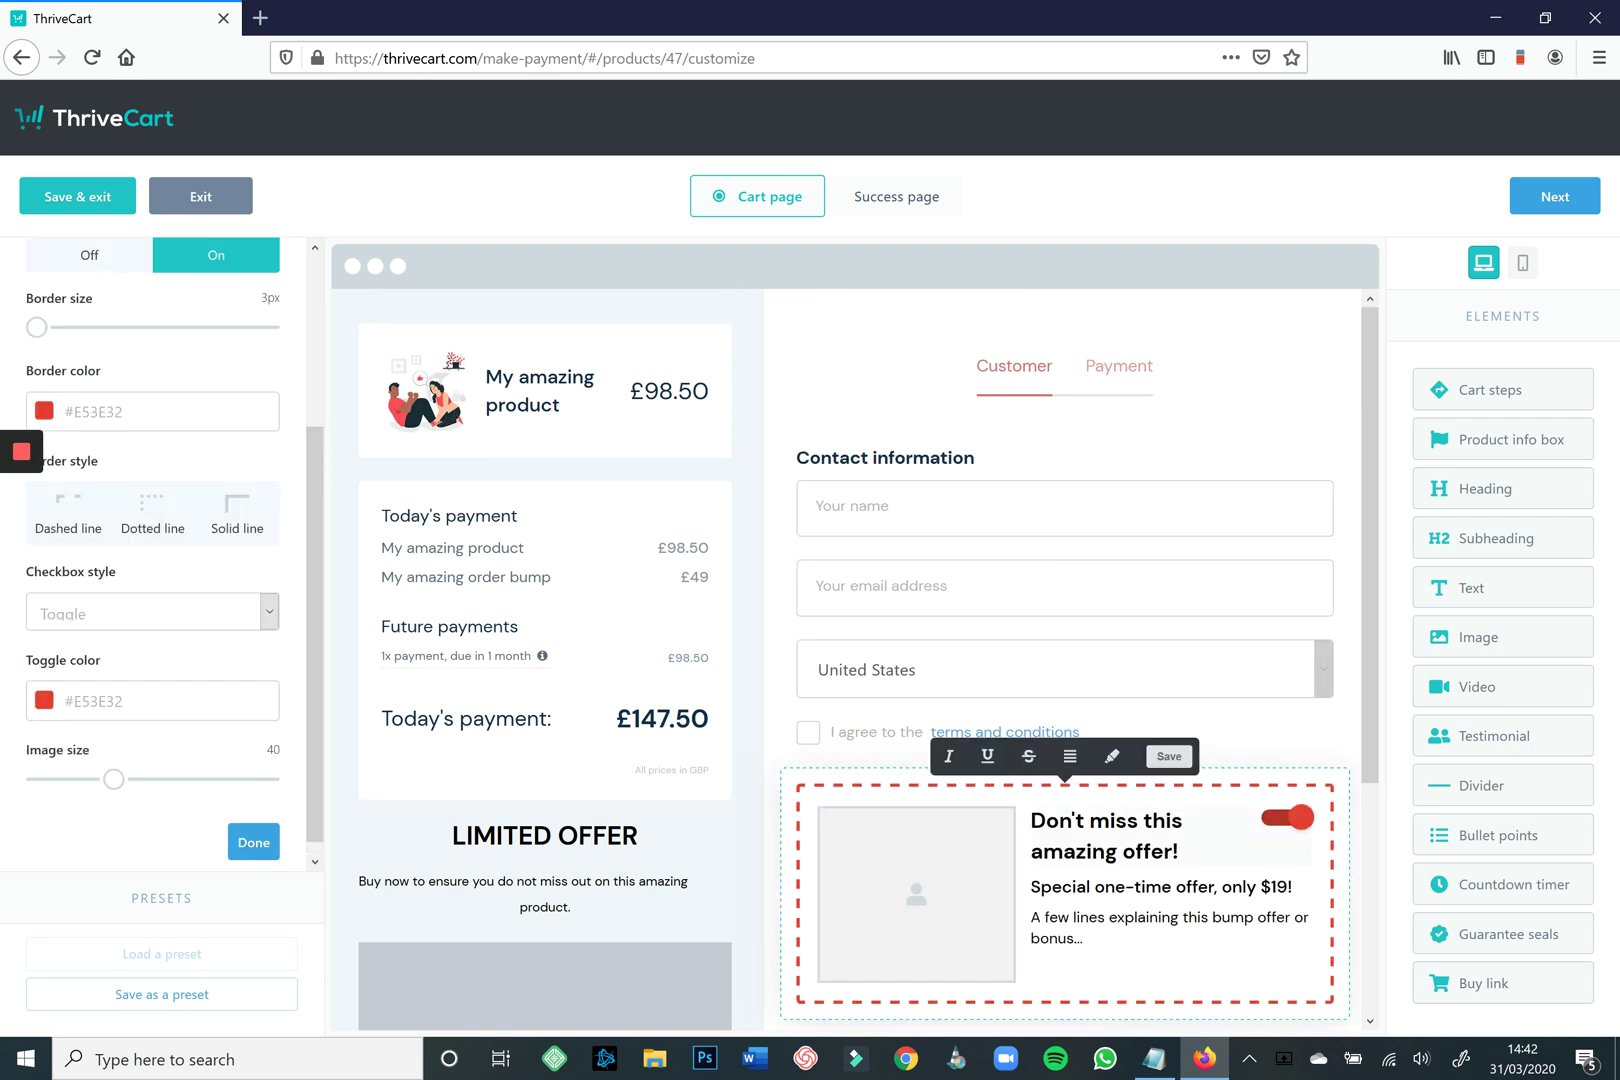
{"action": "key", "text": "ctrl+a"}
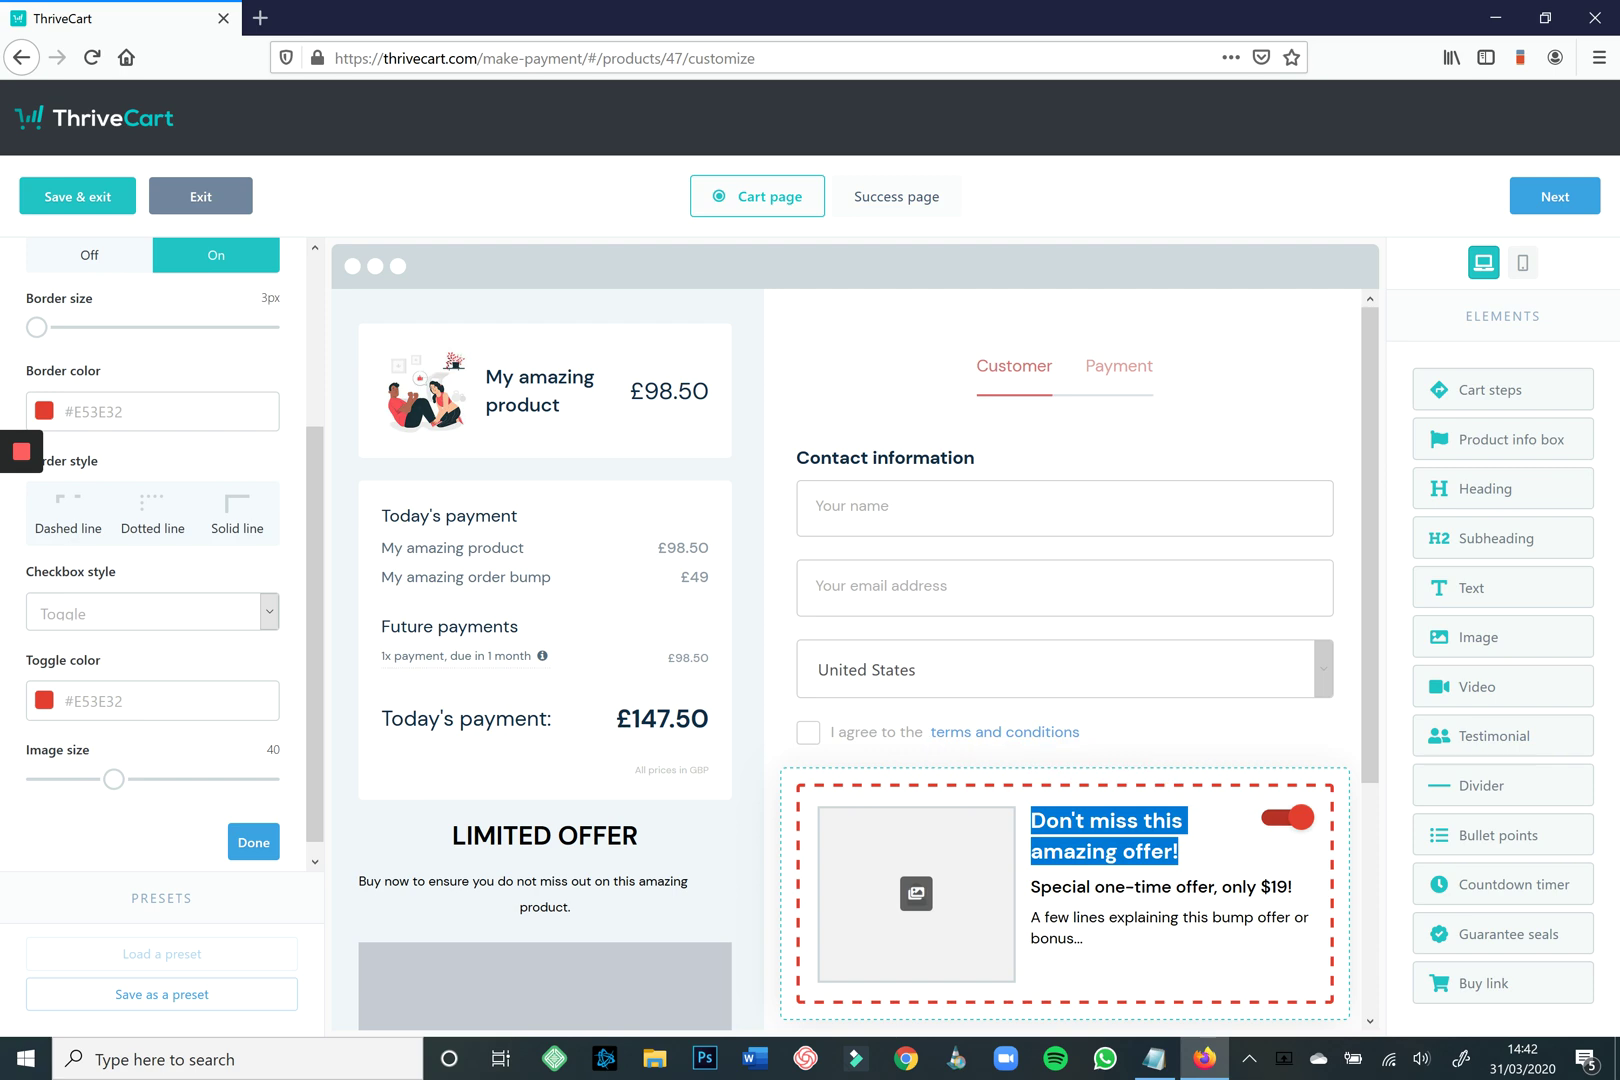
{"action": "left_click", "coordinate": [916, 893]}
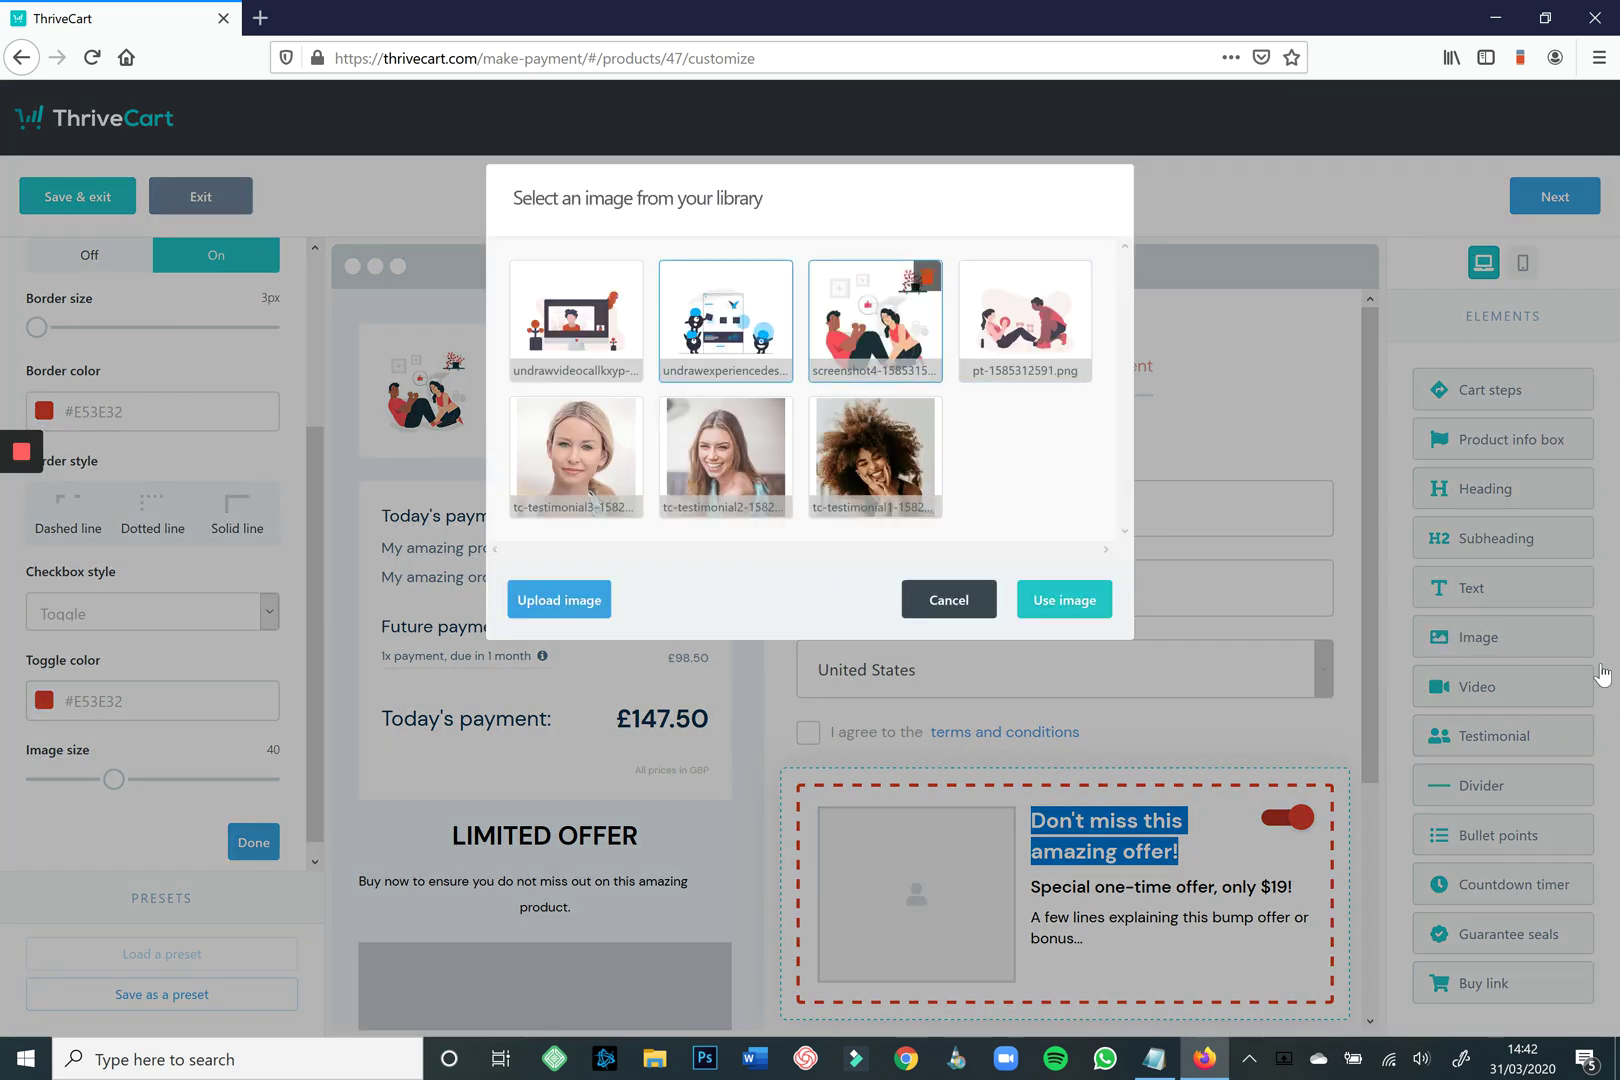
{"action": "left_click", "coordinate": [875, 320]}
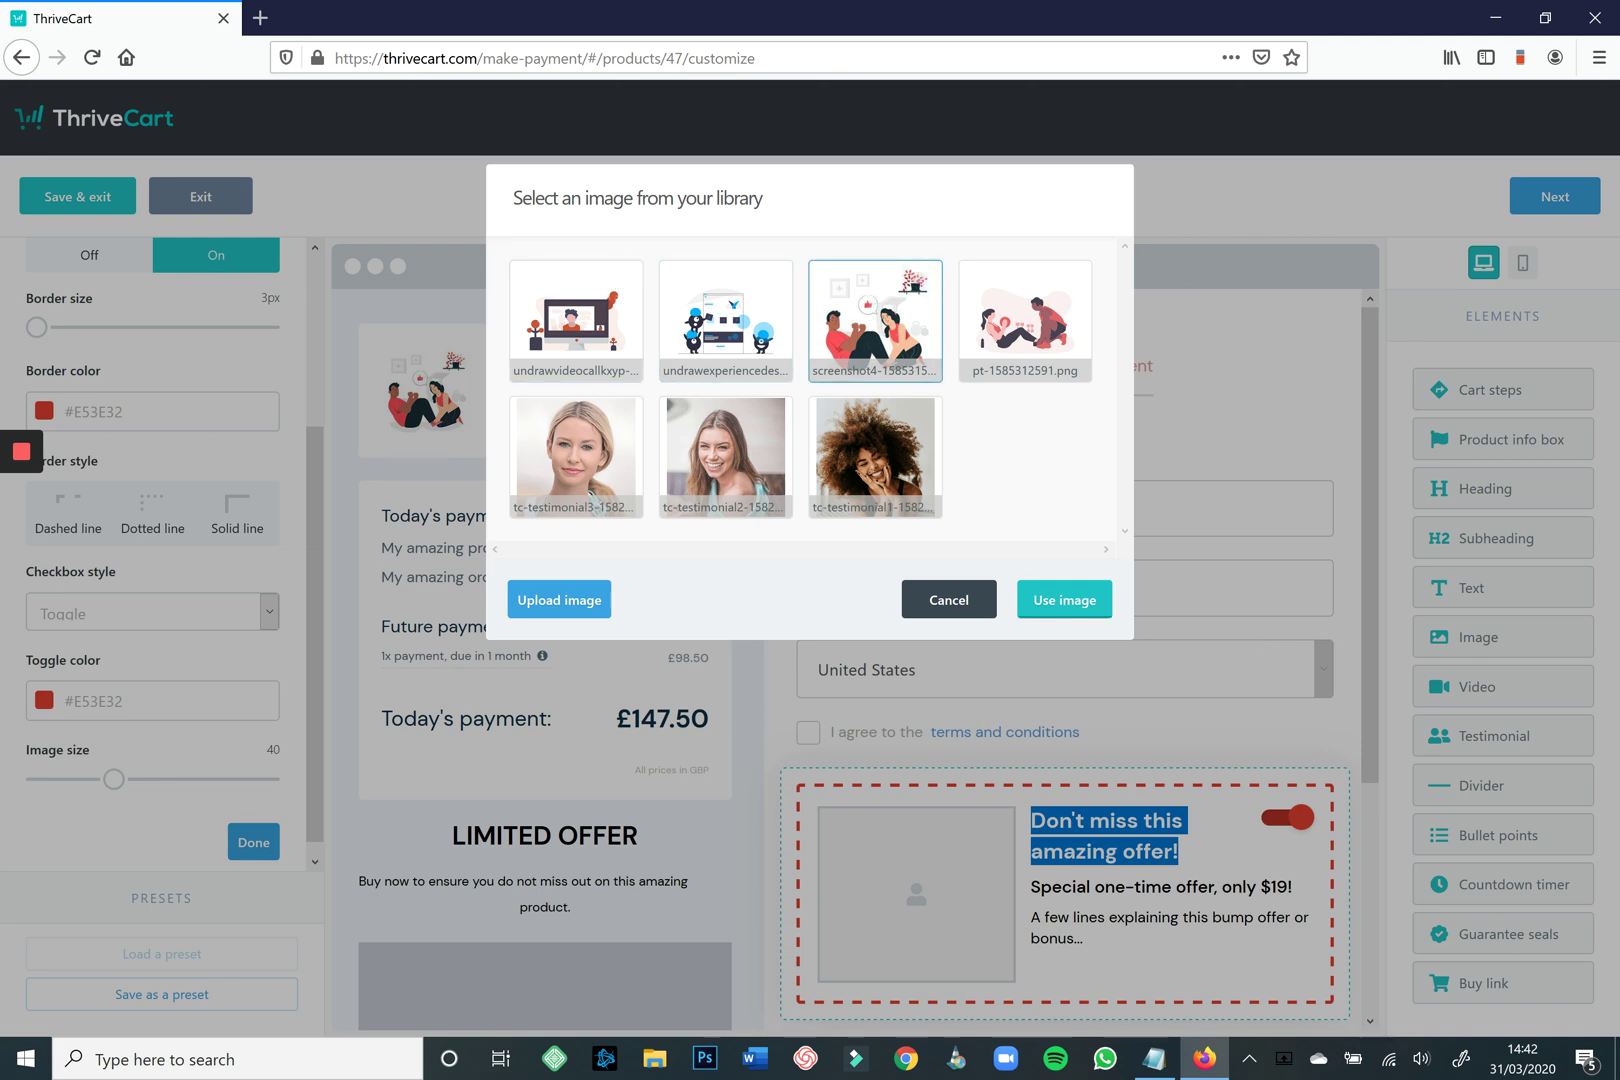
{"action": "left_click", "coordinate": [1064, 599]}
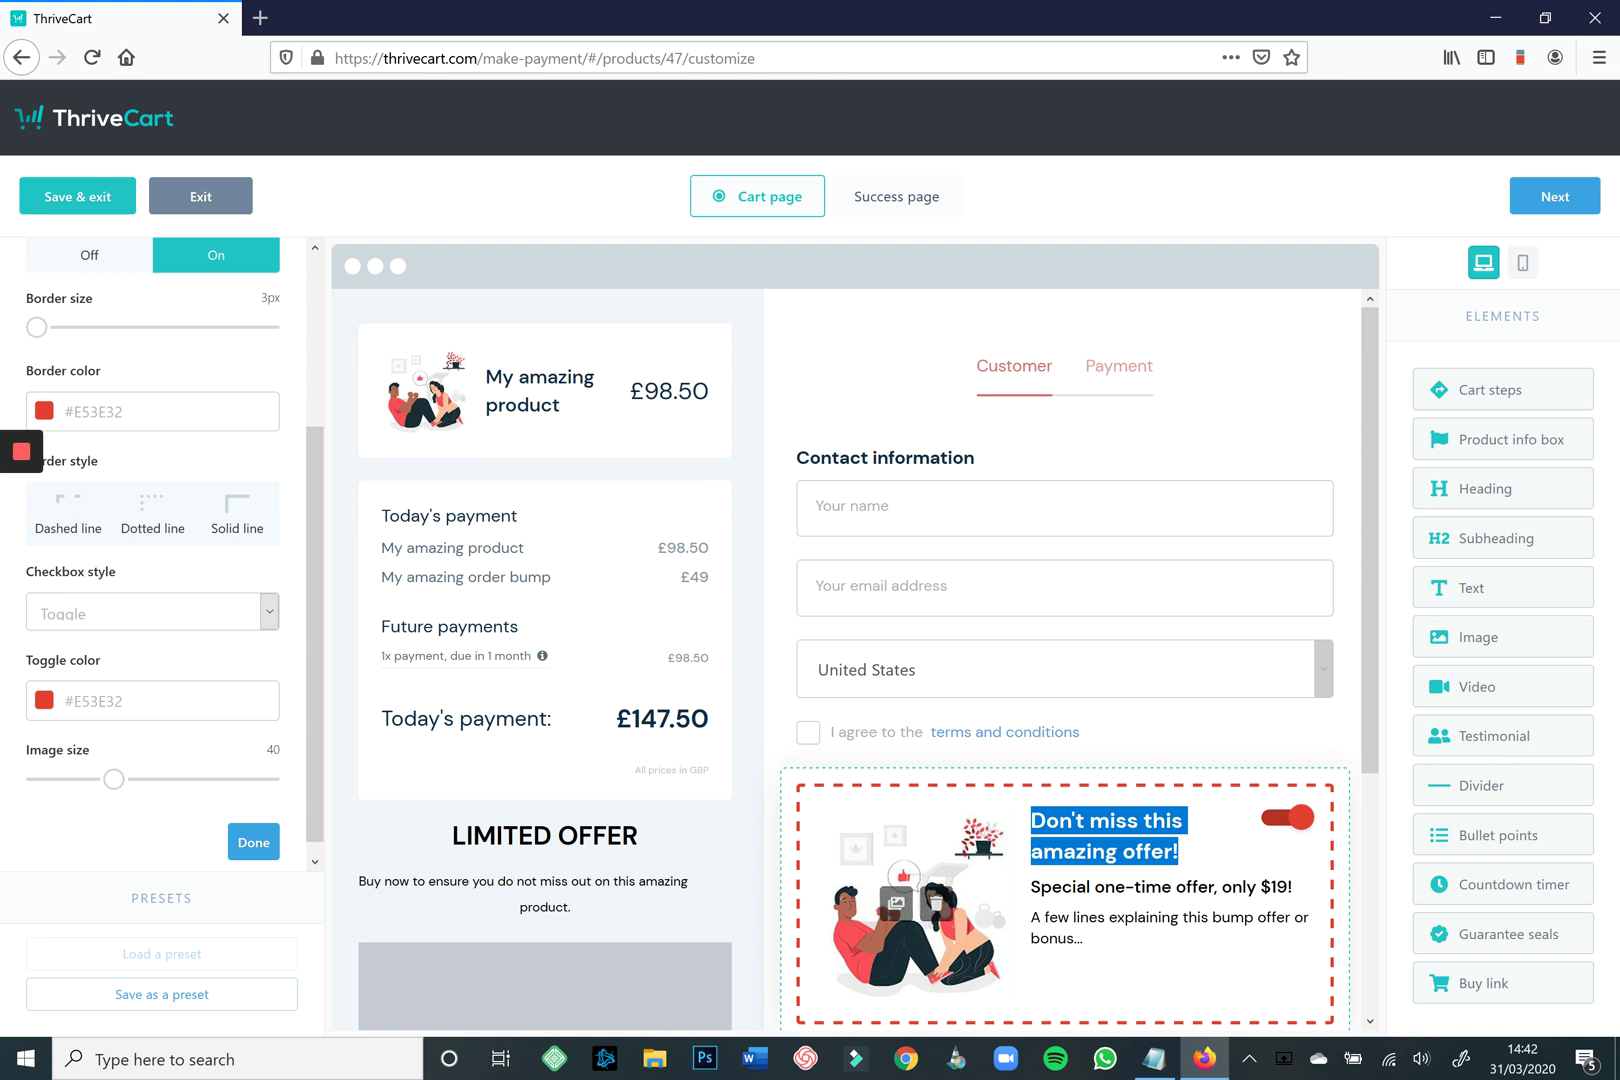
Change the order bump price line from $19 to £49.
{"action": "left_click", "coordinate": [1076, 887]}
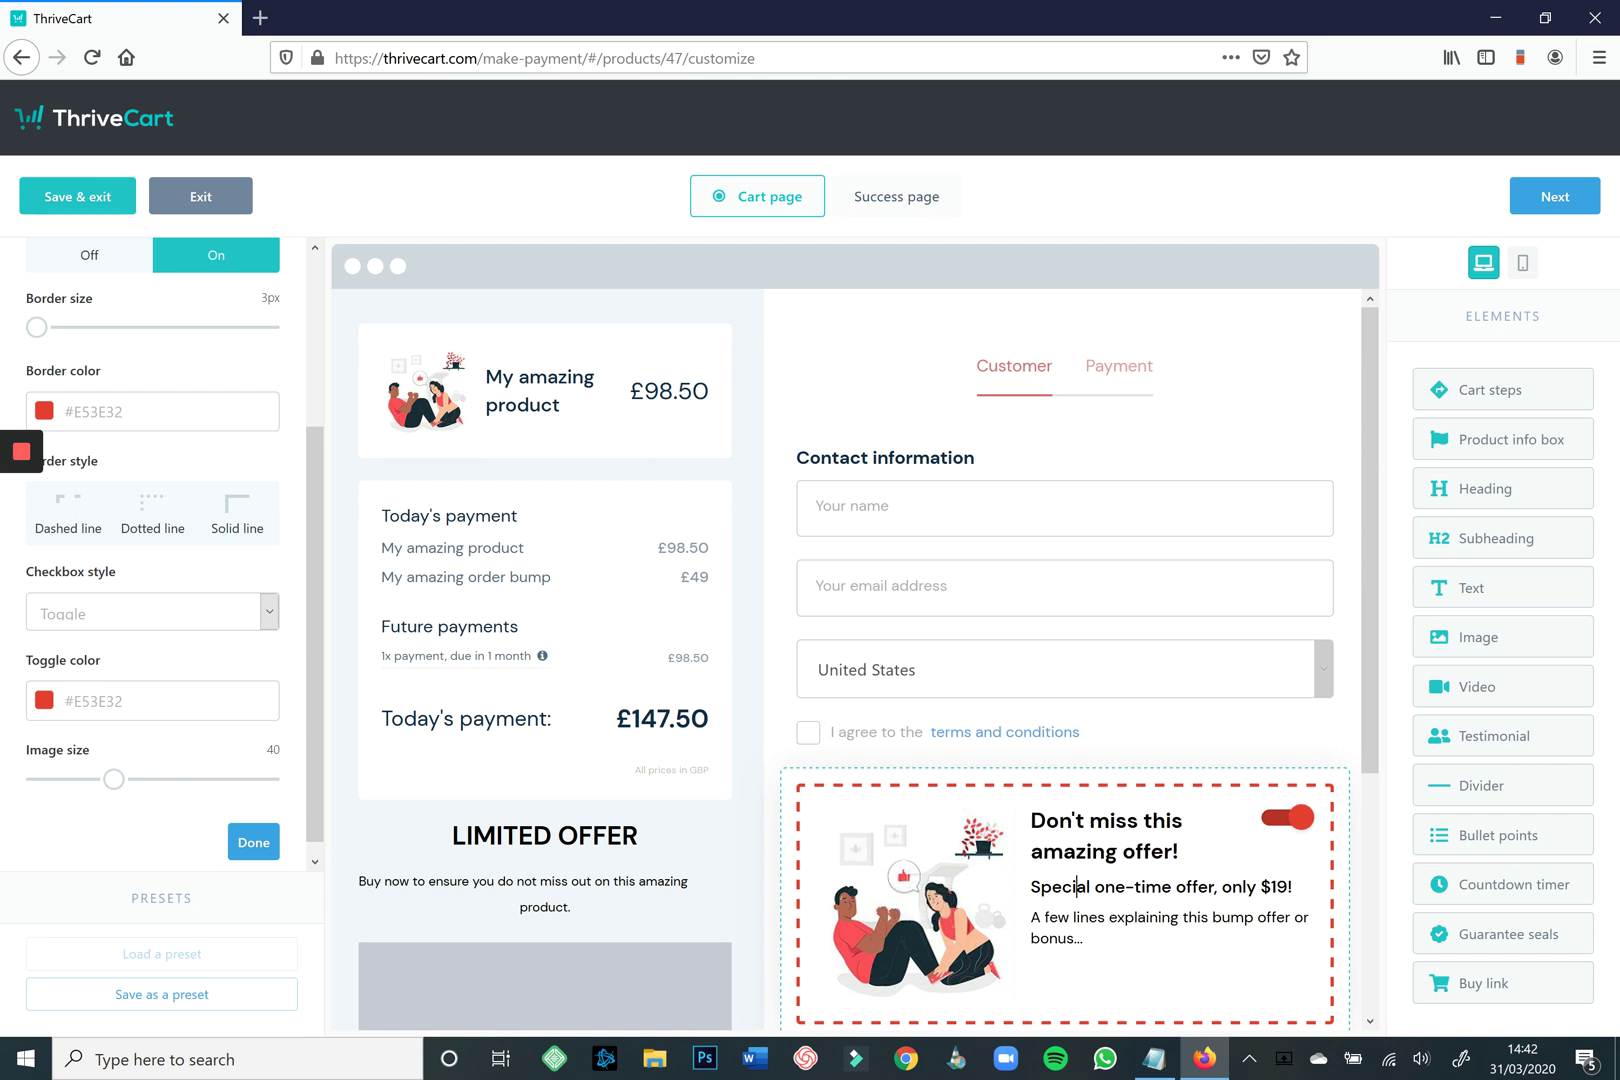
{"action": "left_click_drag", "start_coordinate": [1288, 887], "coordinate": [1277, 887]}
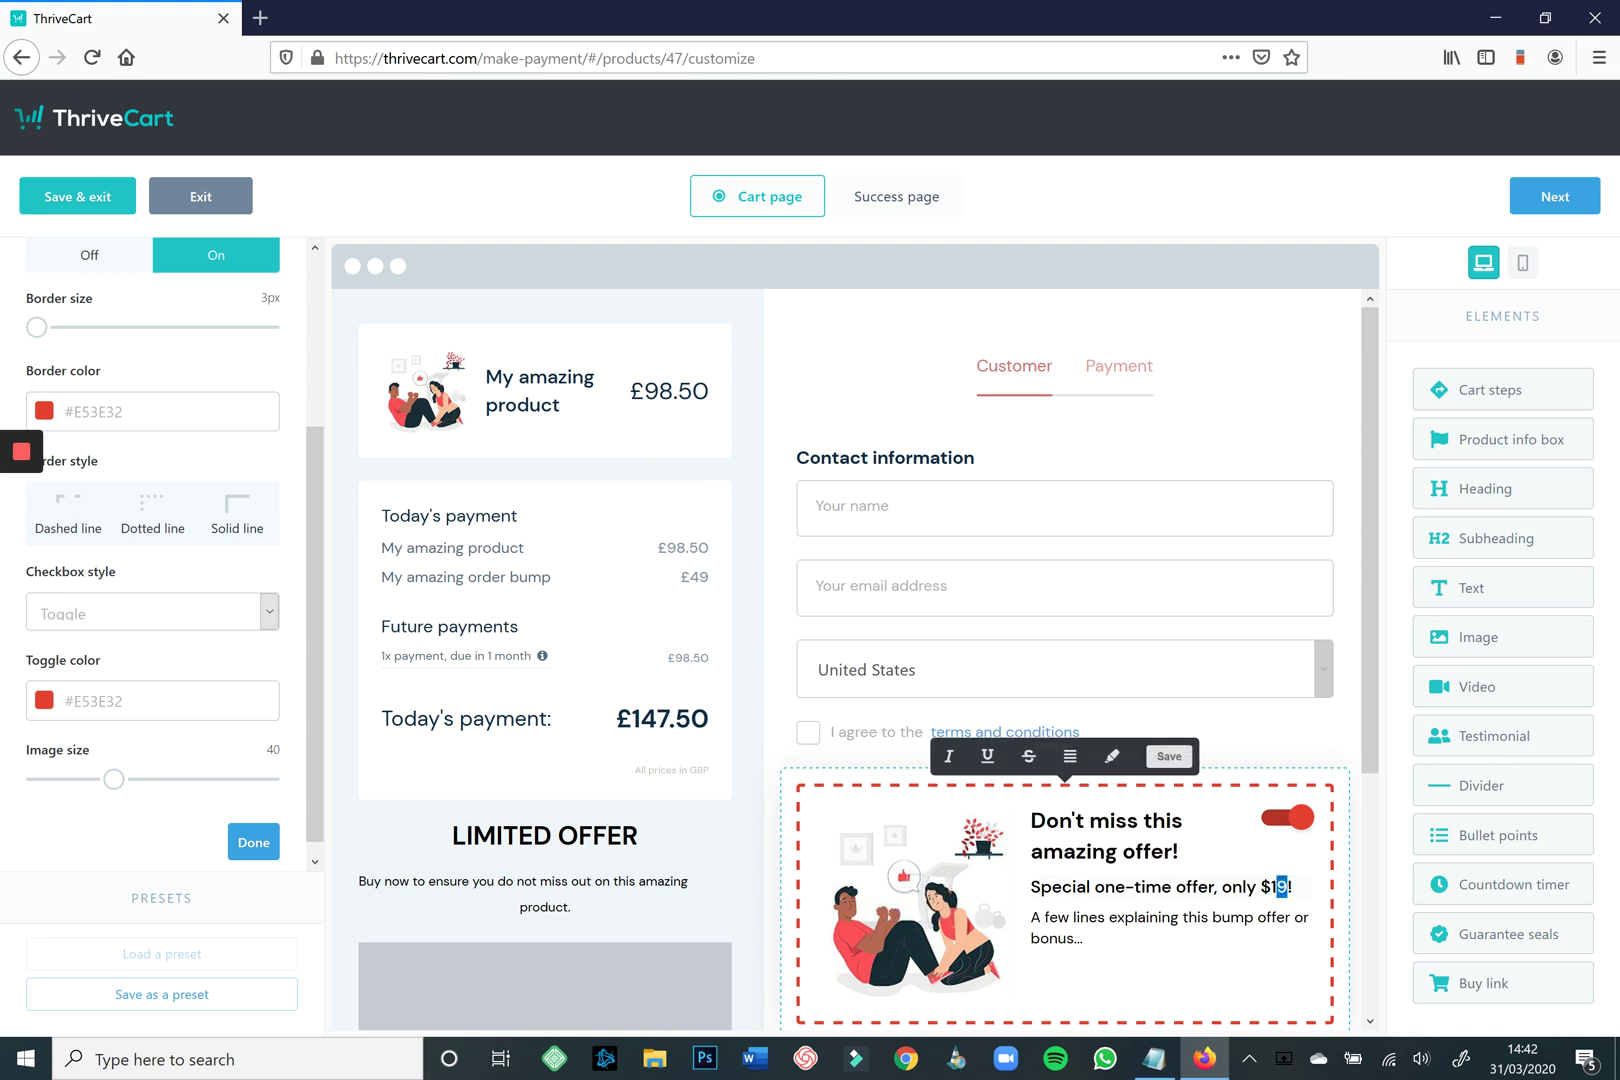
{"action": "key", "text": "BackSpace"}
{"action": "key", "text": "BackSpace"}
{"action": "key", "text": "BackSpace"}
{"action": "type", "text": "£49"}
Replace the bump description with 'This order bump is only available during this purchase. Get immediate access…'.
{"action": "left_click", "coordinate": [1105, 917]}
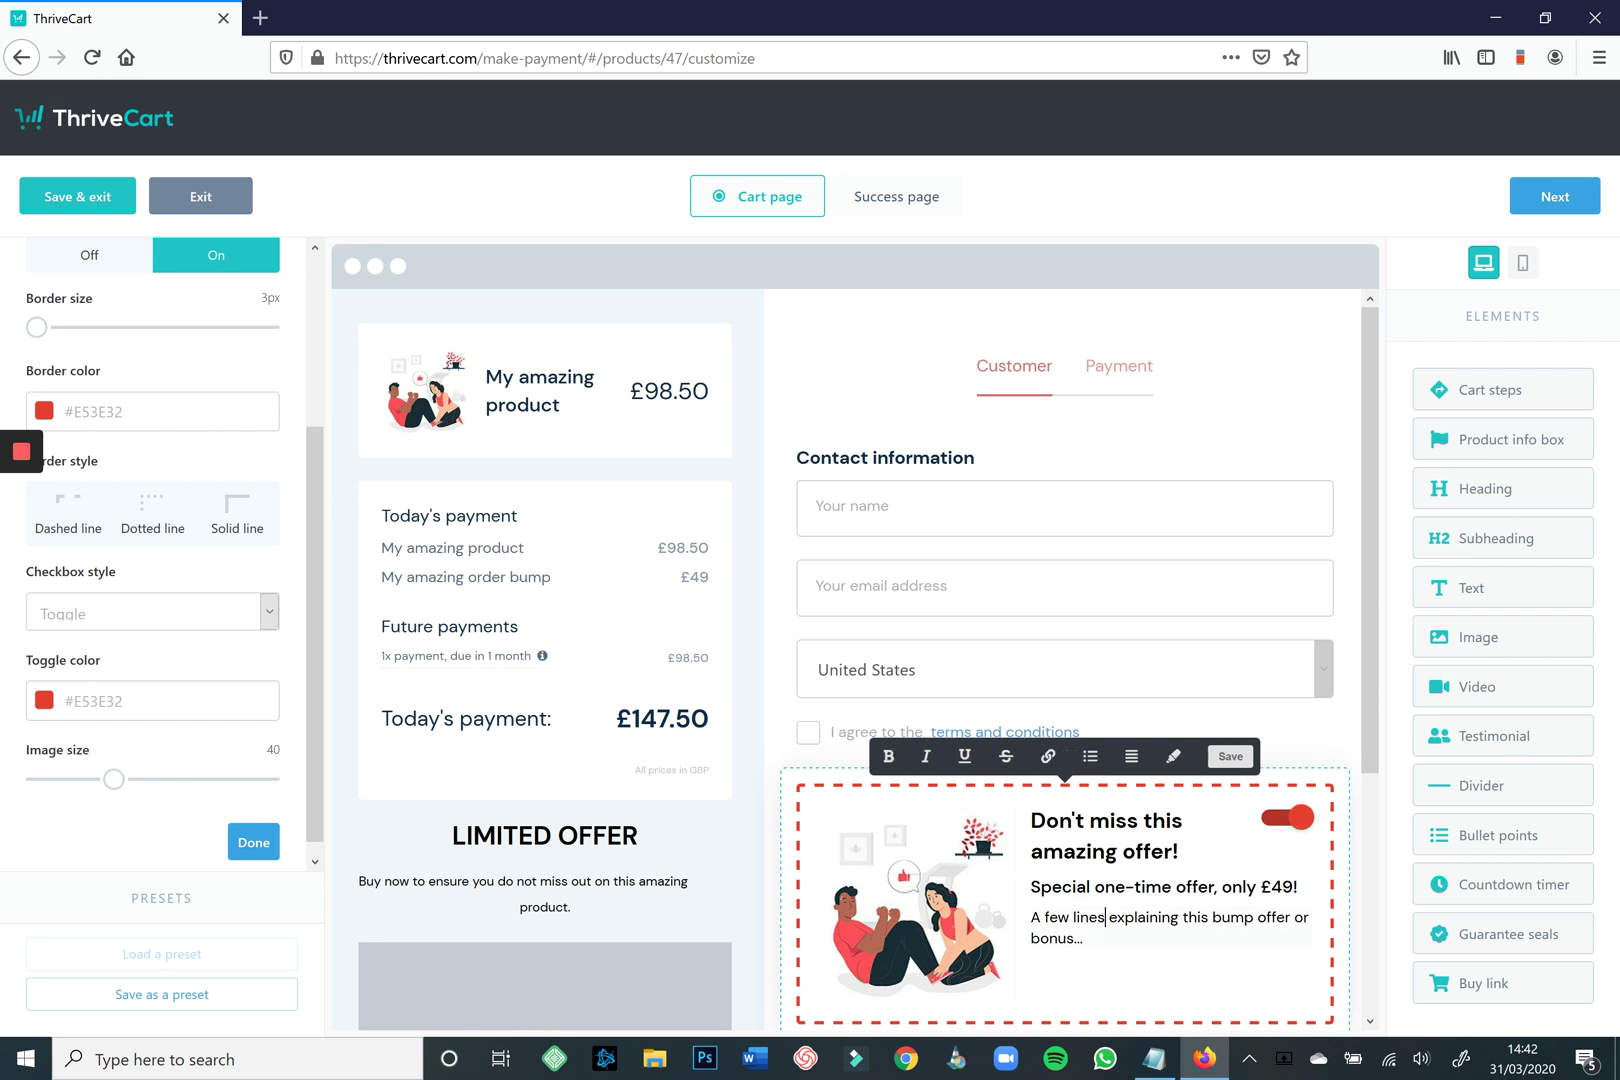
{"action": "key", "text": "ctrl+a"}
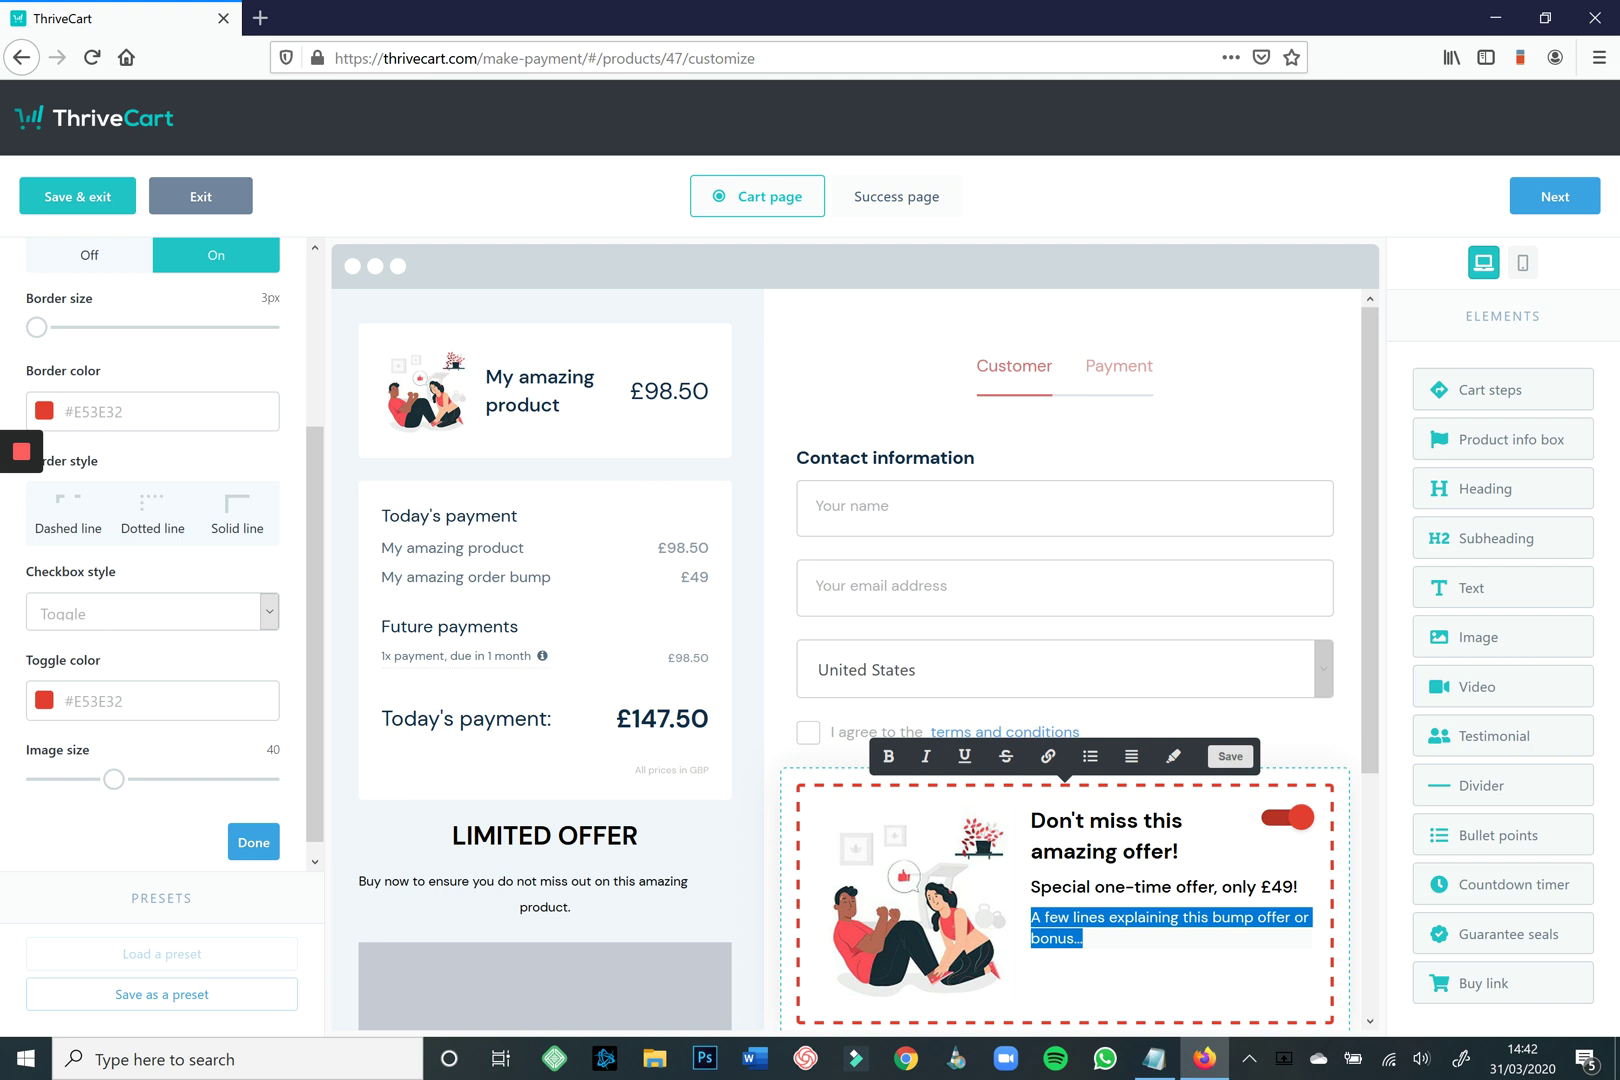
{"action": "type", "text": "Don"}
{"action": "key", "text": "BackSpace"}
{"action": "key", "text": "BackSpace"}
{"action": "key", "text": "BackSpace"}
{"action": "type", "text": "This"}
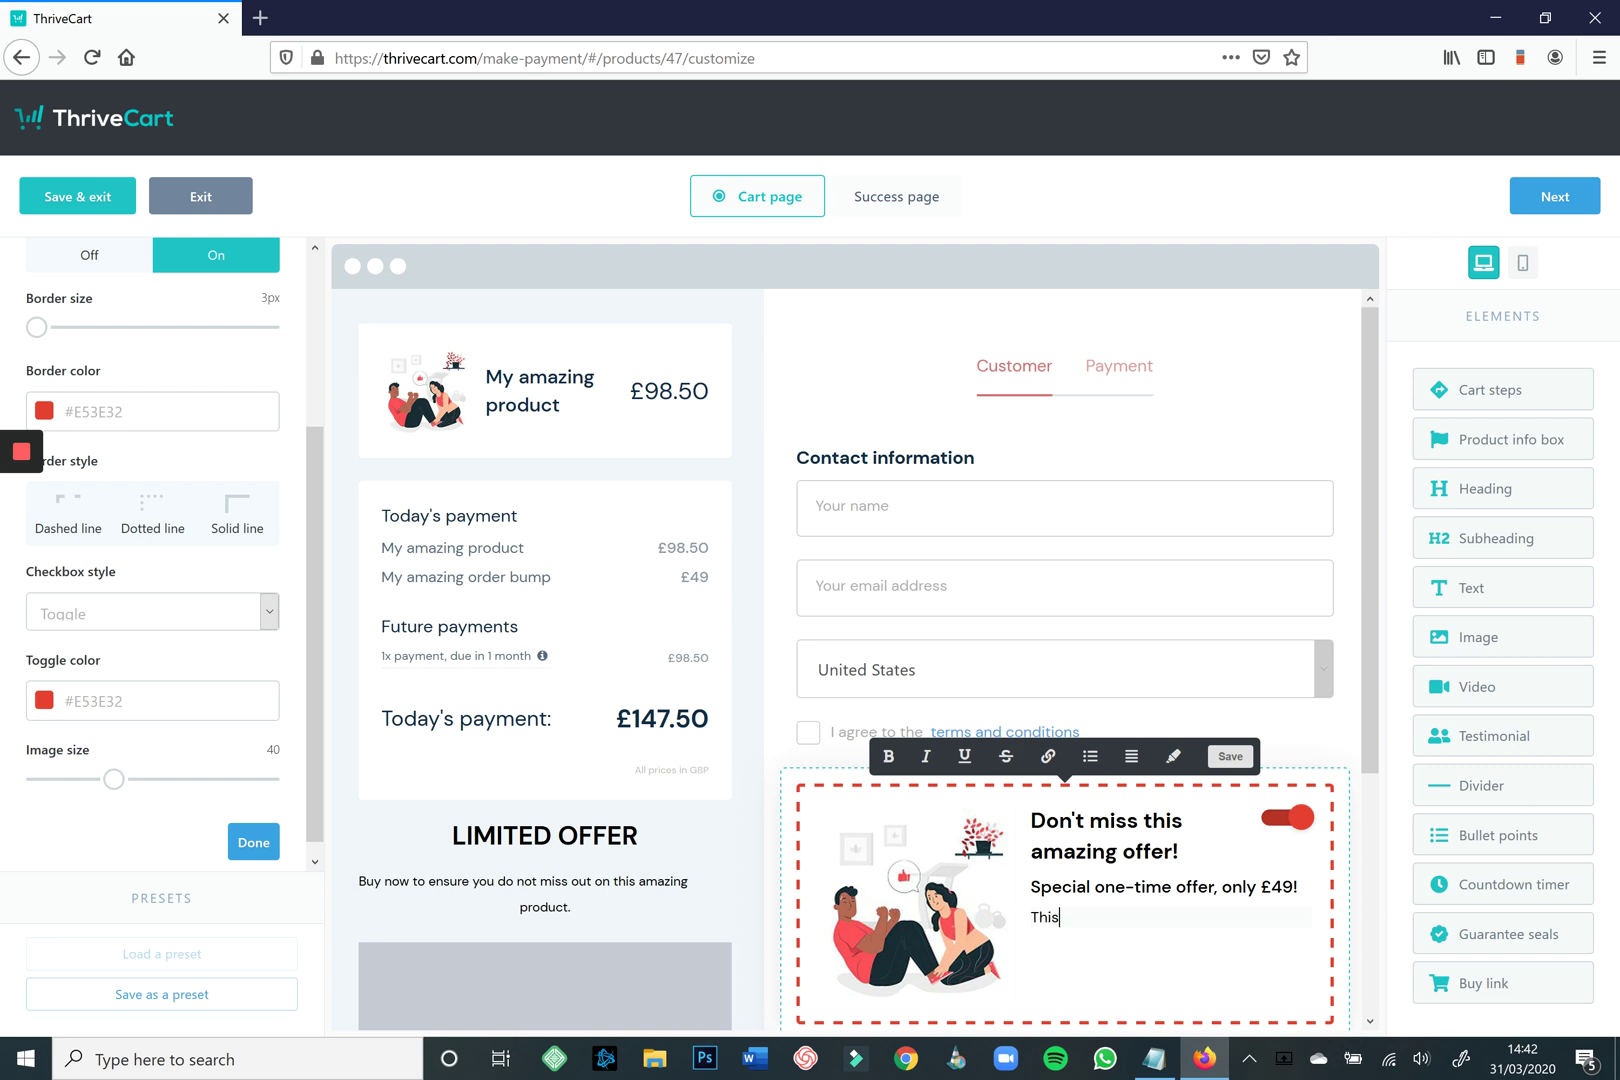
{"action": "type", "text": " order bump is only availabl"}
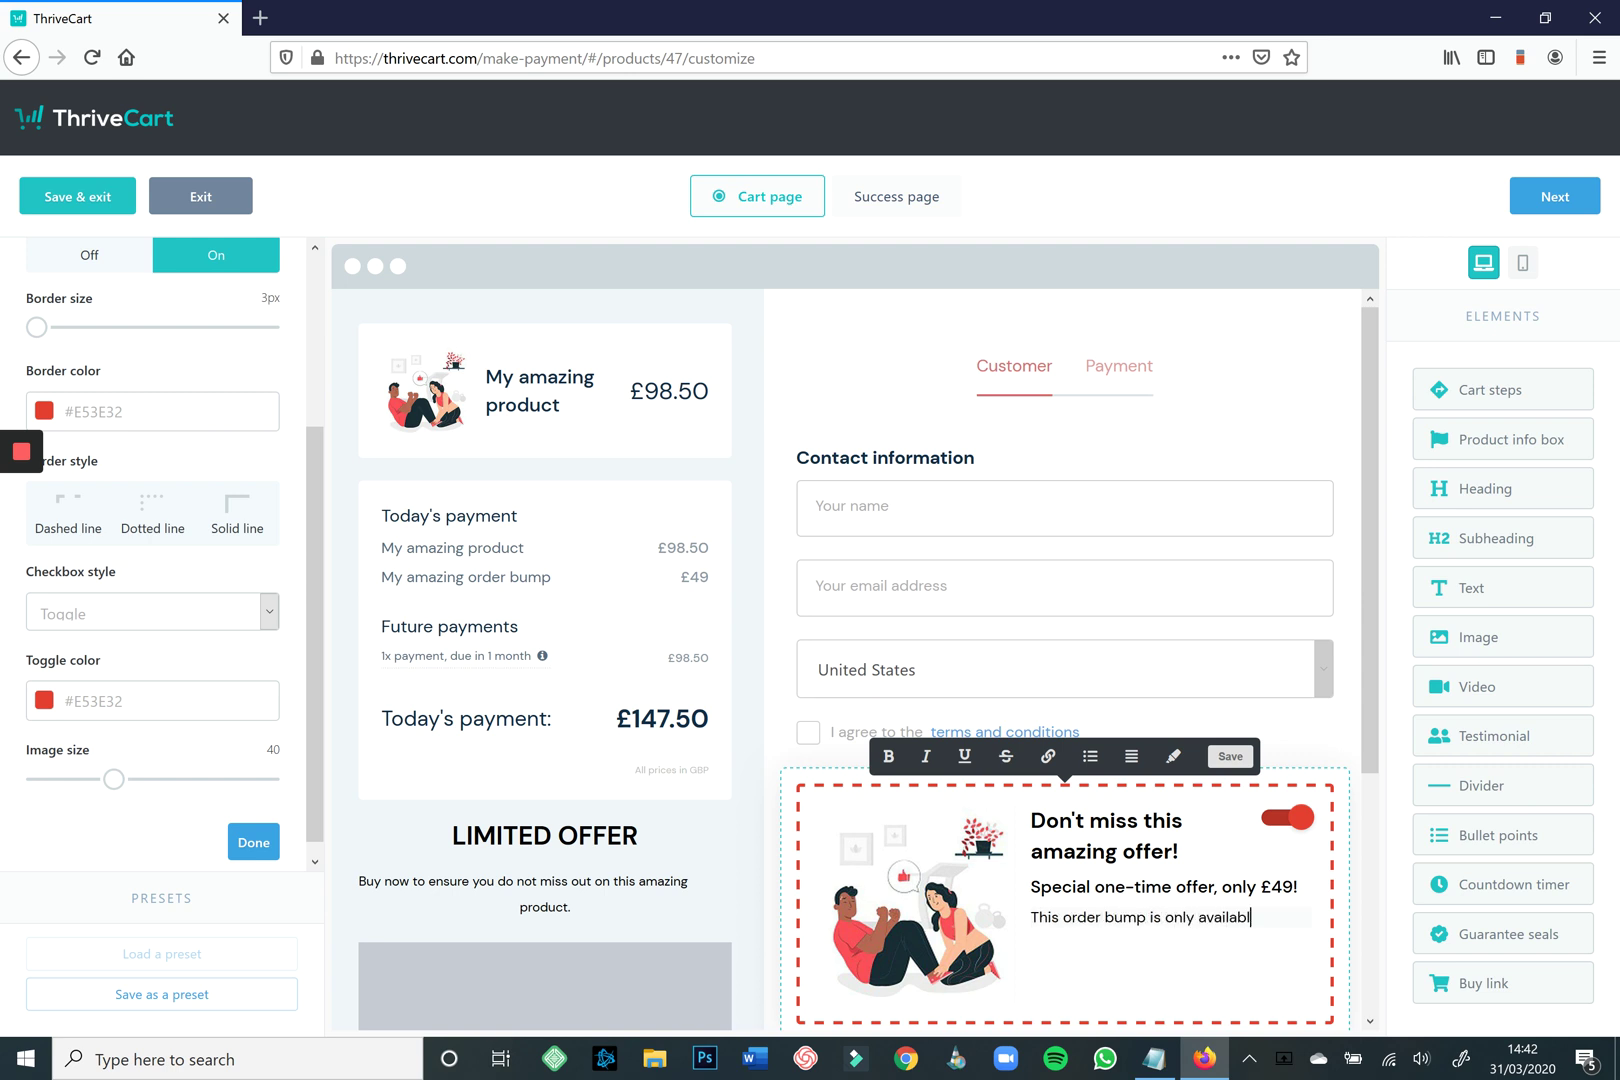
{"action": "type", "text": "e"}
{"action": "type", "text": " during this purcha"}
{"action": "type", "text": "se."}
{"action": "type", "text": " Get immeda"}
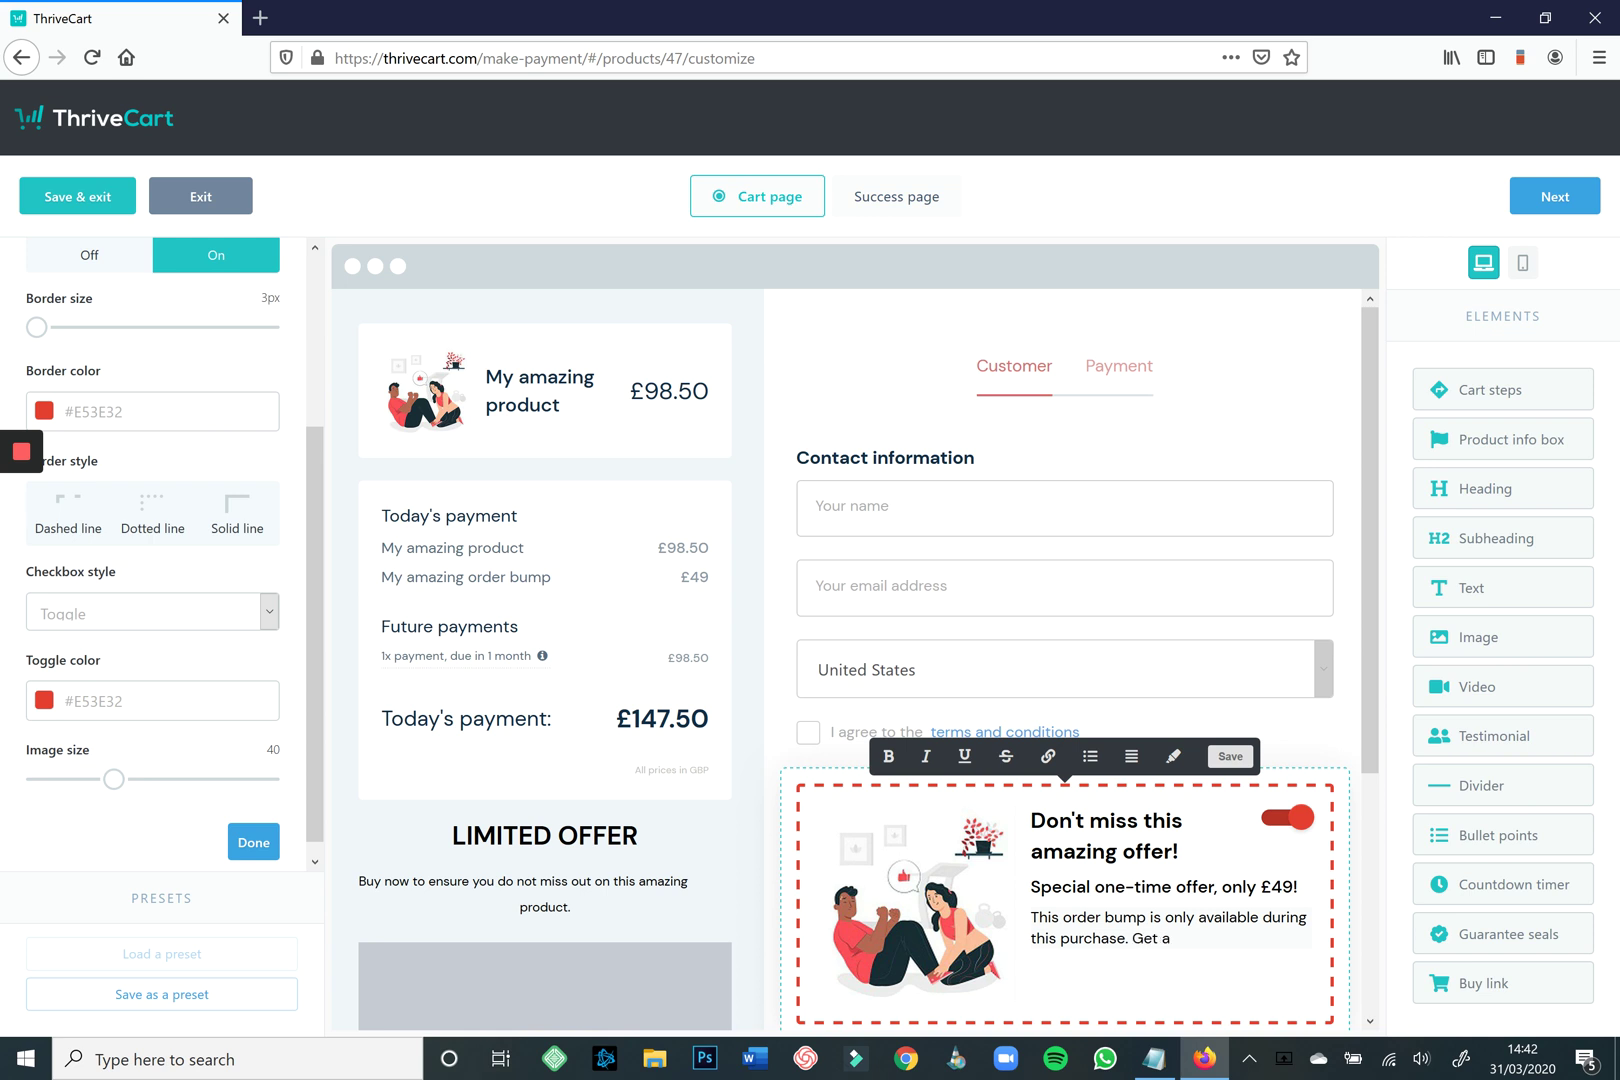
{"action": "key", "text": "BackSpace"}
{"action": "type", "text": "immedat"}
{"action": "key", "text": "BackSpace"}
{"action": "key", "text": "BackSpace"}
{"action": "type", "text": "iate access to this amazing p"}
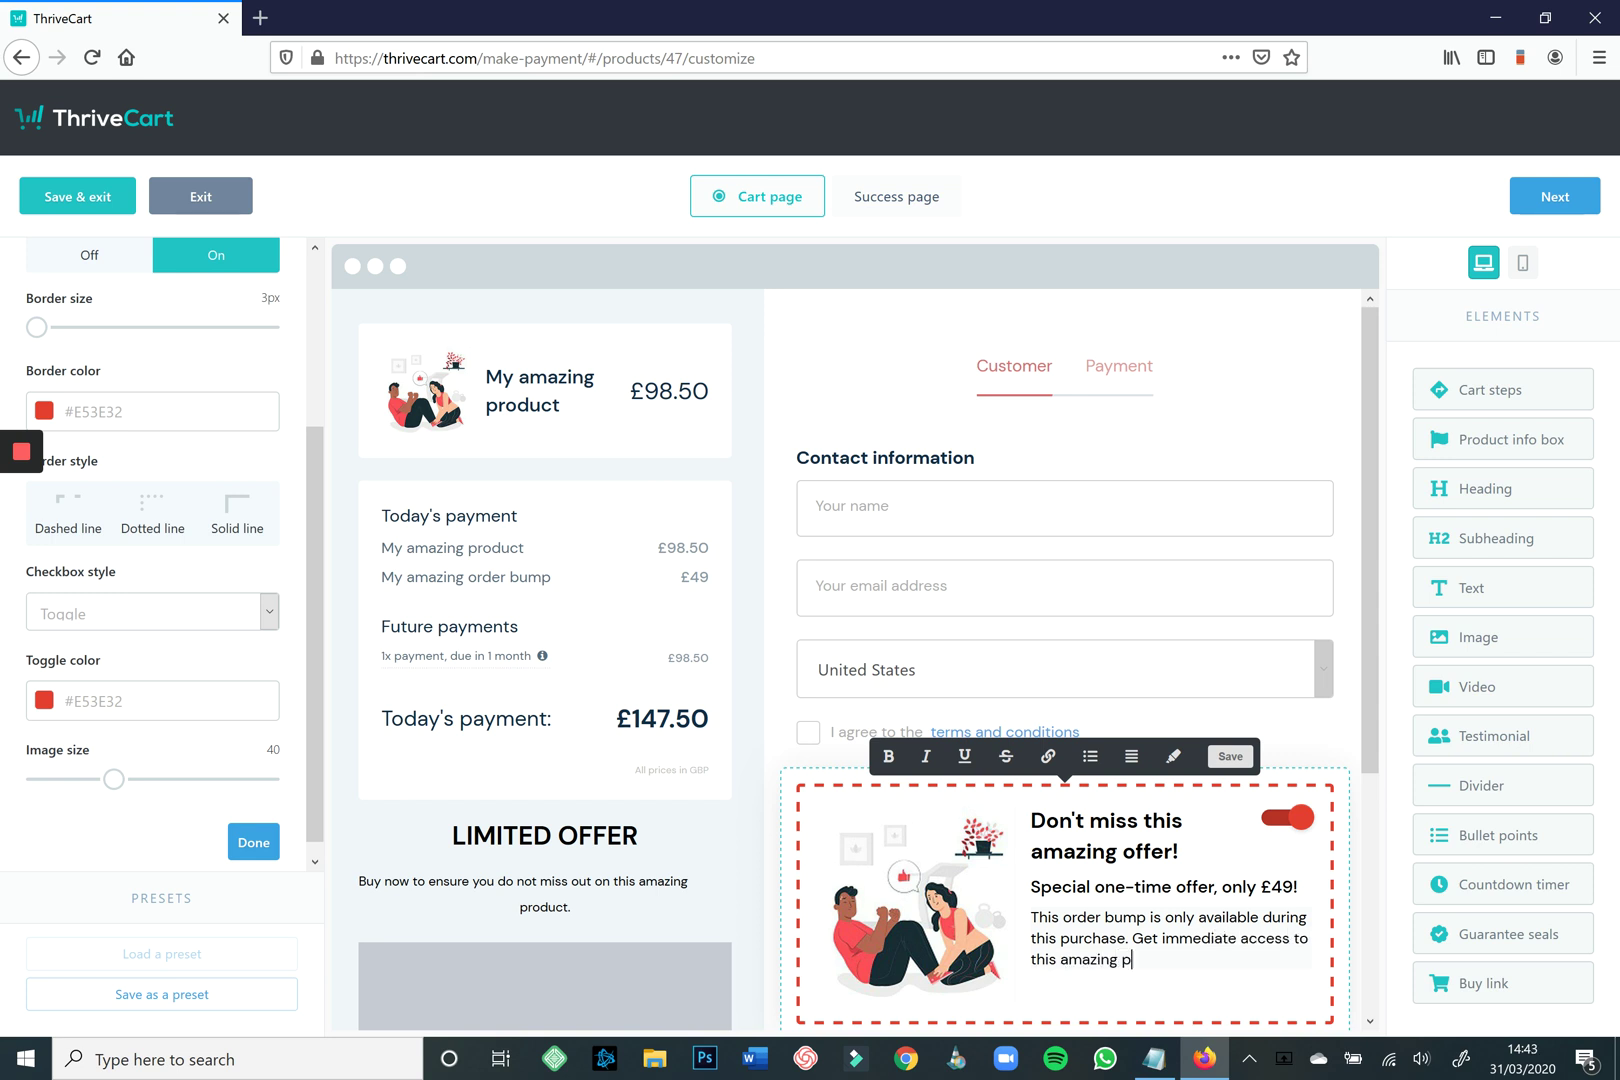
{"action": "type", "text": "ro"}
{"action": "key", "text": "BackSpace"}
{"action": "key", "text": "BackSpace"}
{"action": "key", "text": "BackSpace"}
{"action": "type", "text": "order bump right now."}
{"action": "scroll", "coordinate": [915, 880], "scroll_direction": "down", "scroll_amount": 2}
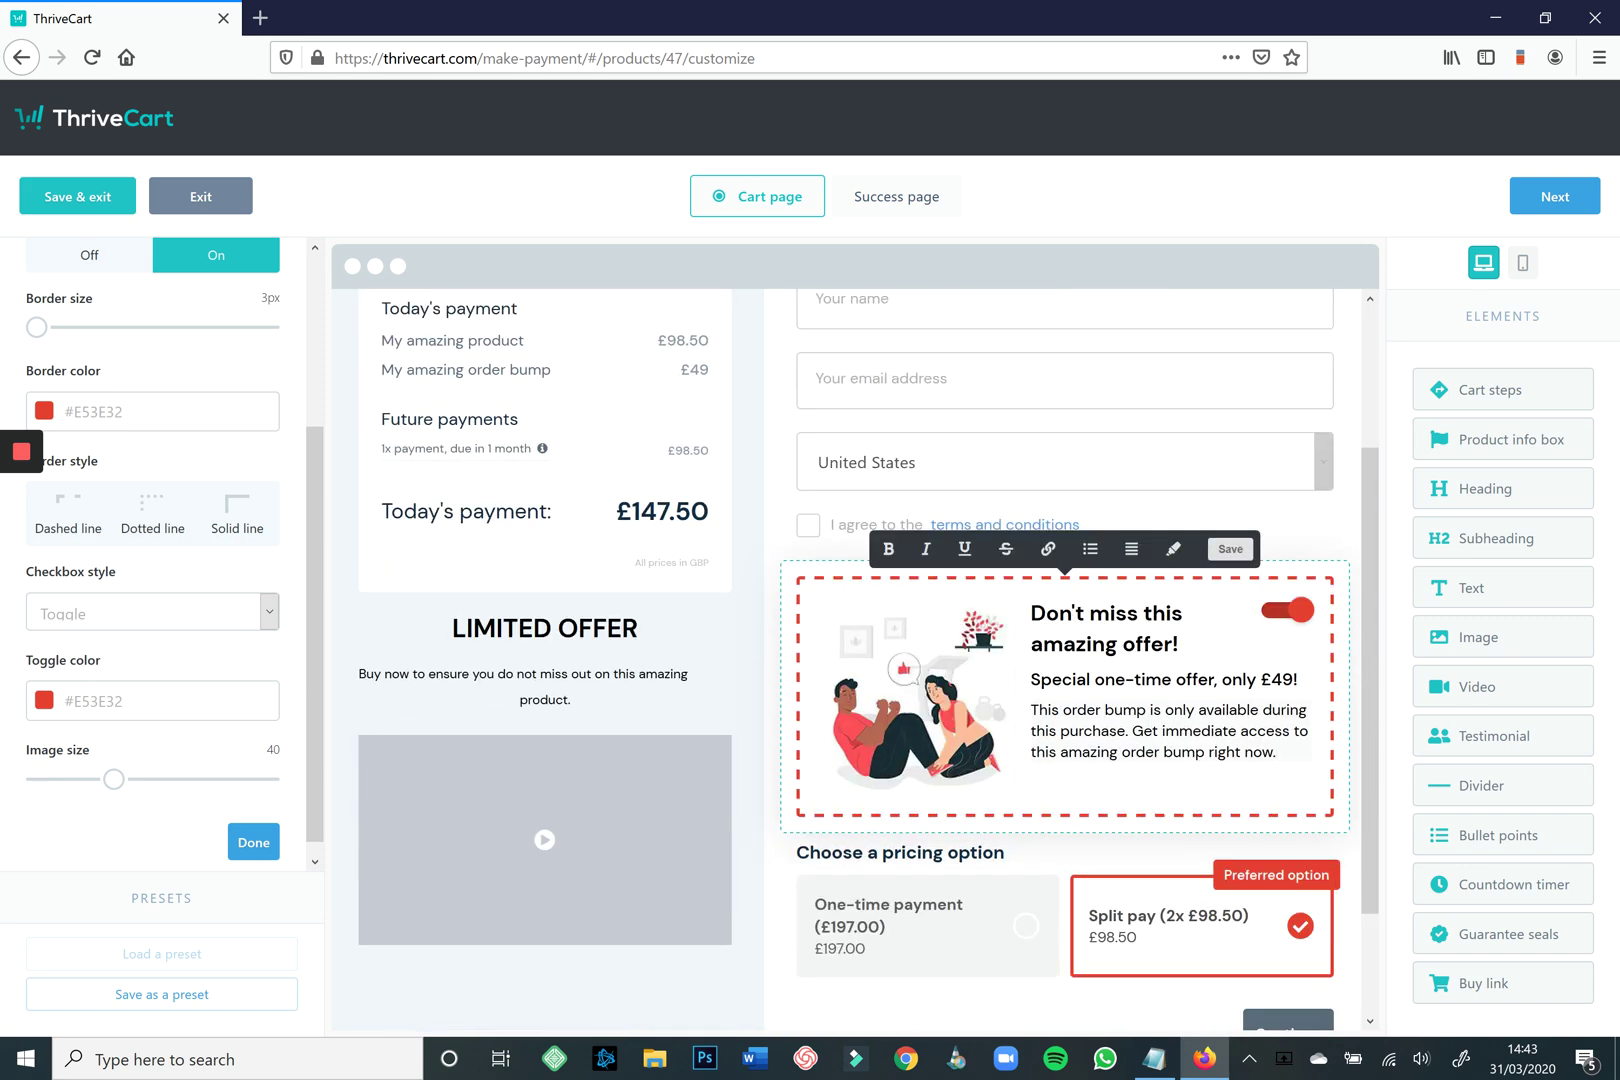
{"action": "scroll", "coordinate": [1290, 998], "scroll_direction": "up", "scroll_amount": 1}
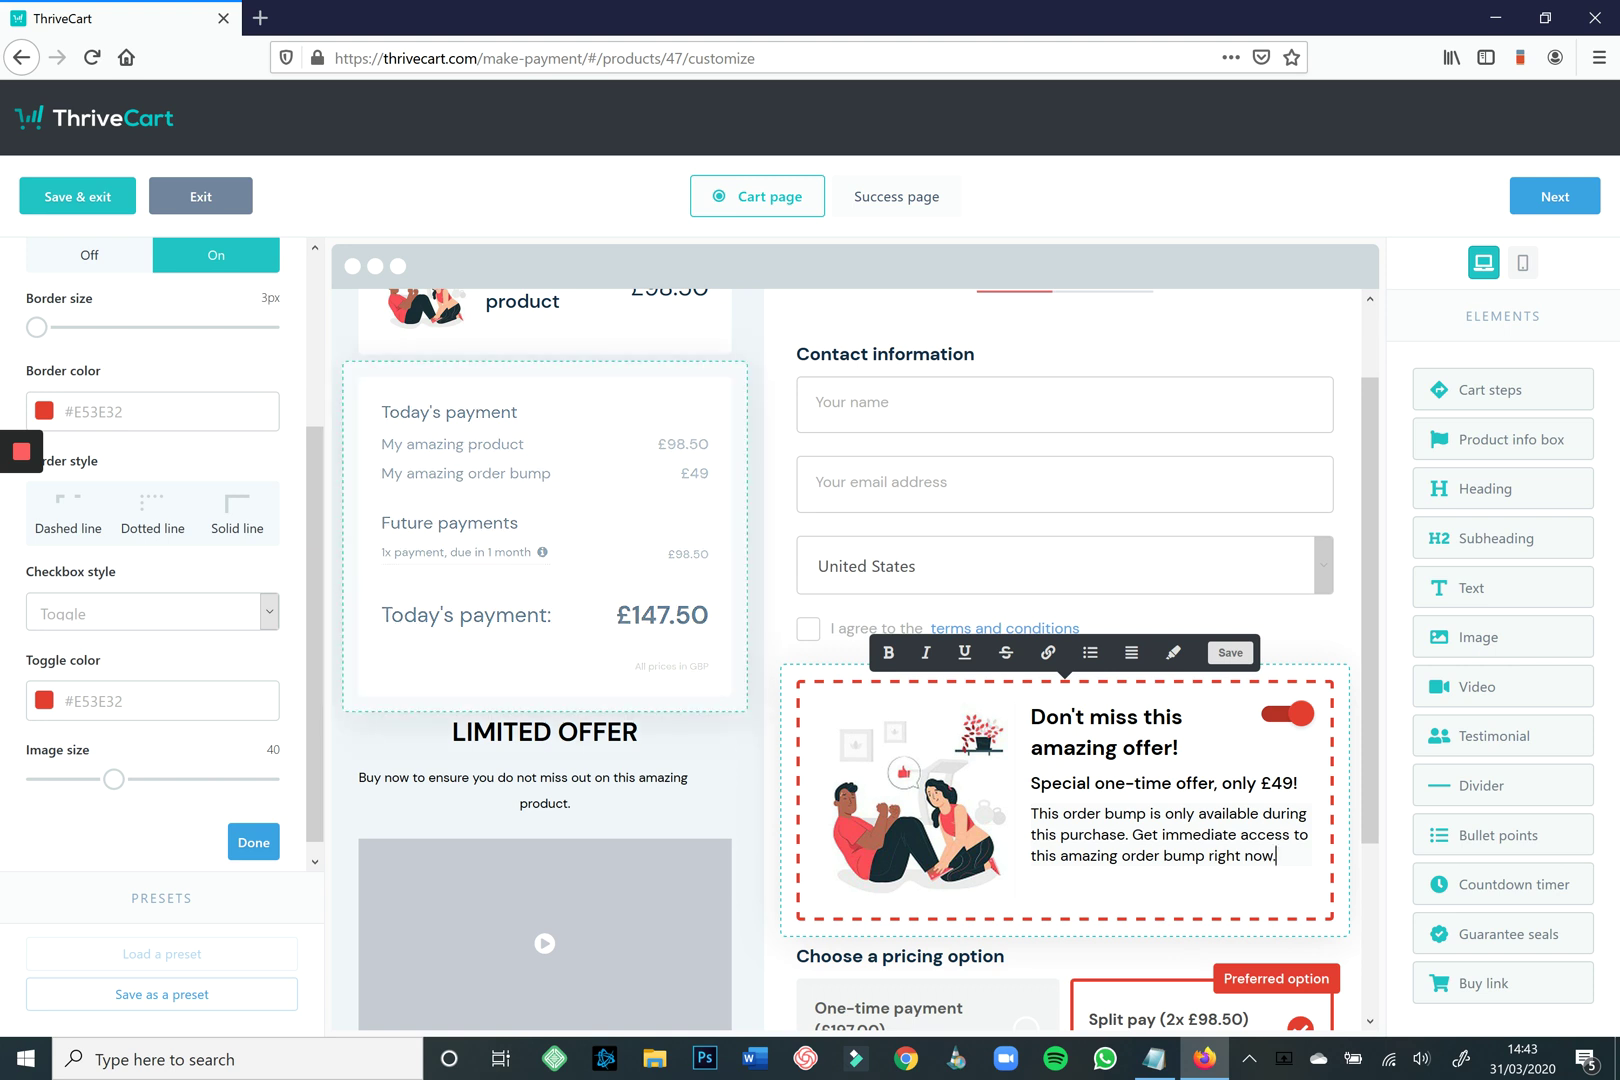
{"action": "scroll", "coordinate": [545, 600], "scroll_direction": "down", "scroll_amount": 2}
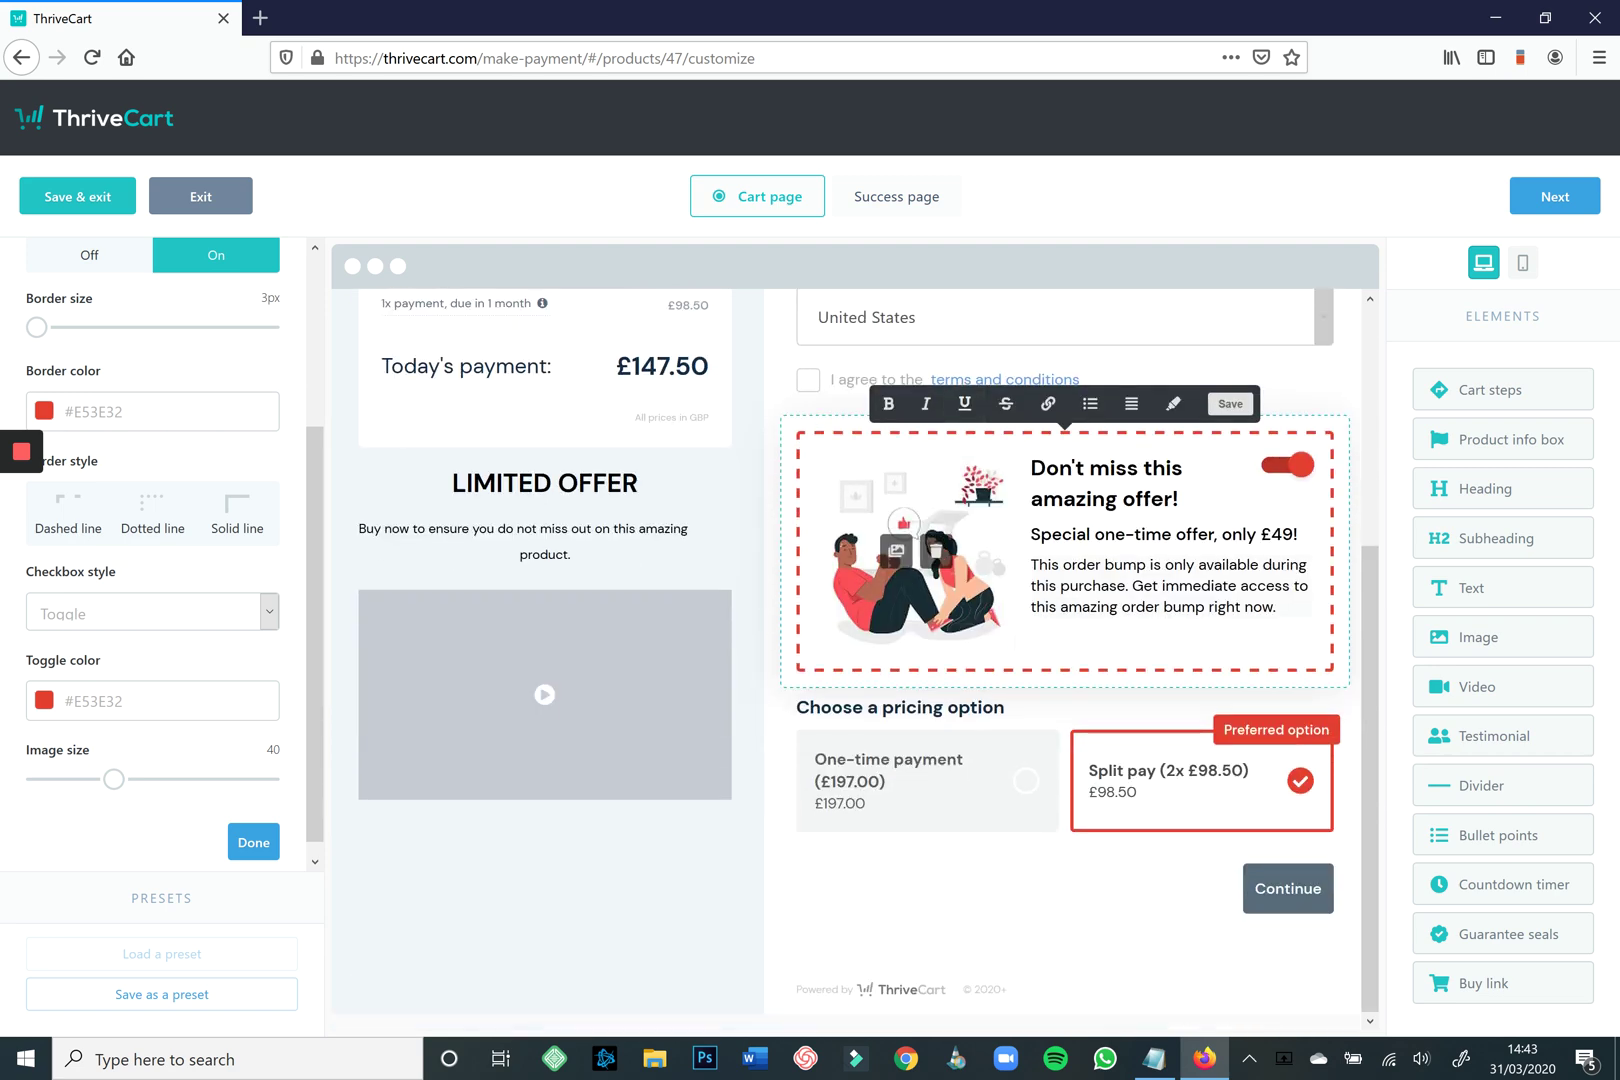
{"action": "scroll", "coordinate": [545, 600], "scroll_direction": "up", "scroll_amount": 3}
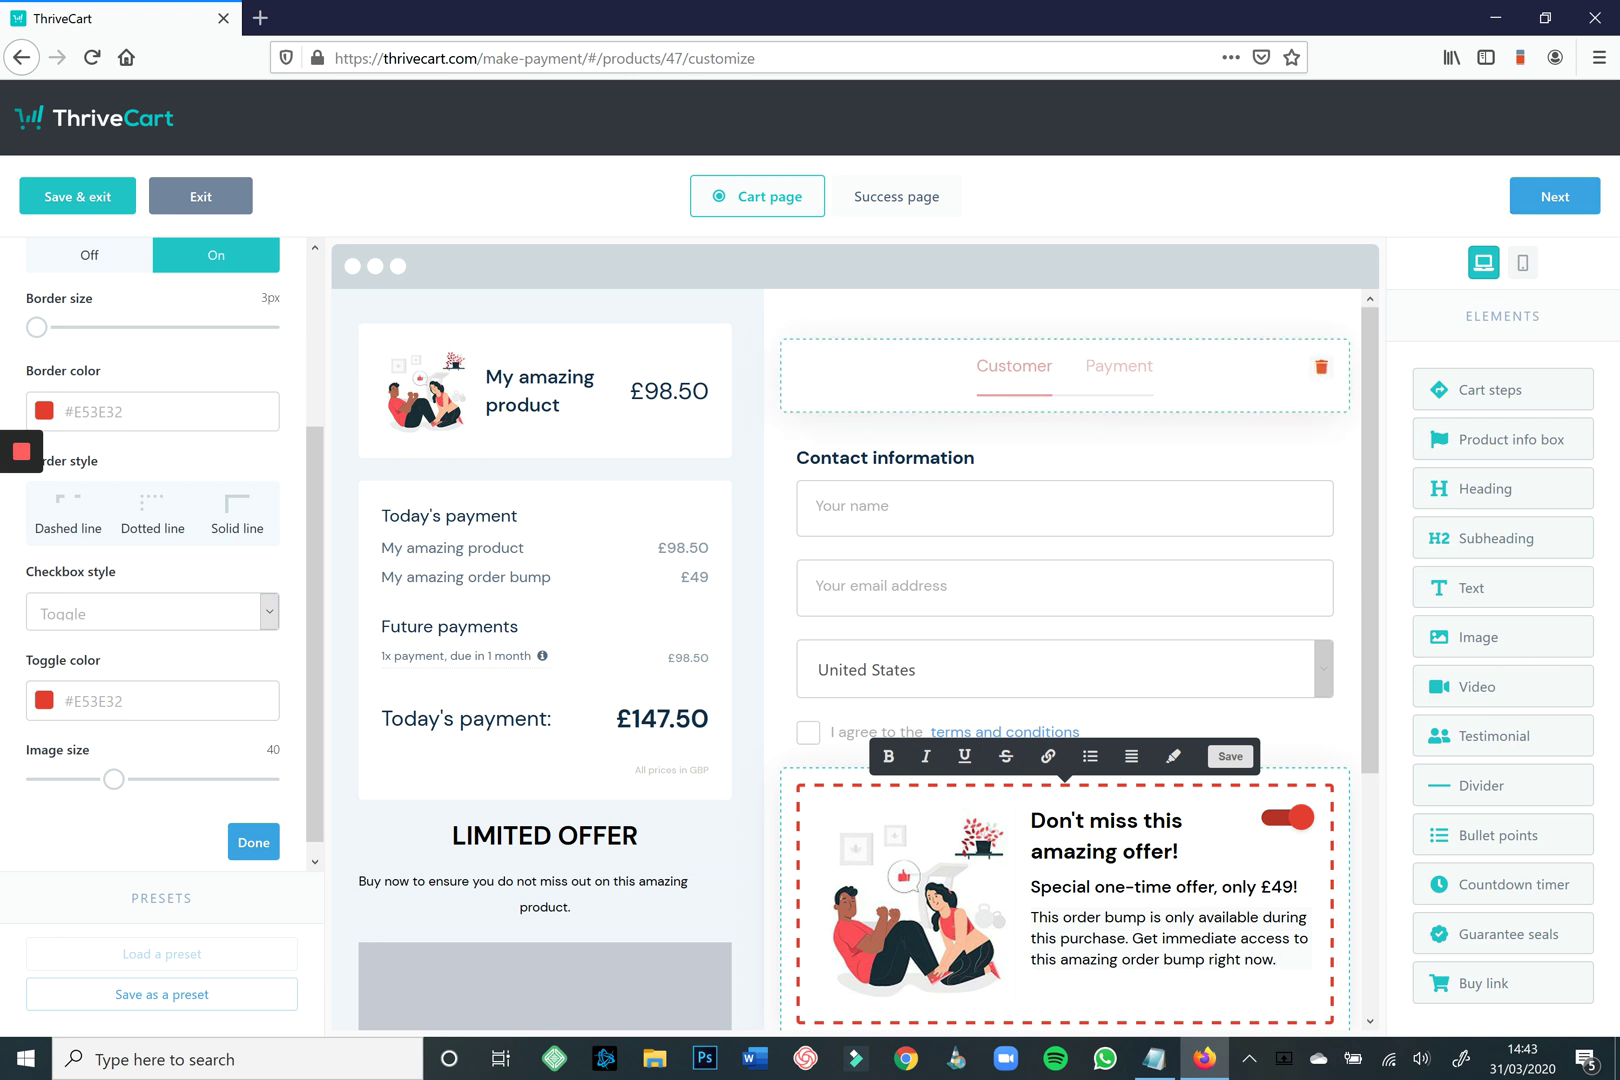
Show the payment step and make the payment information section's accent colour red.
{"action": "left_click", "coordinate": [1052, 365]}
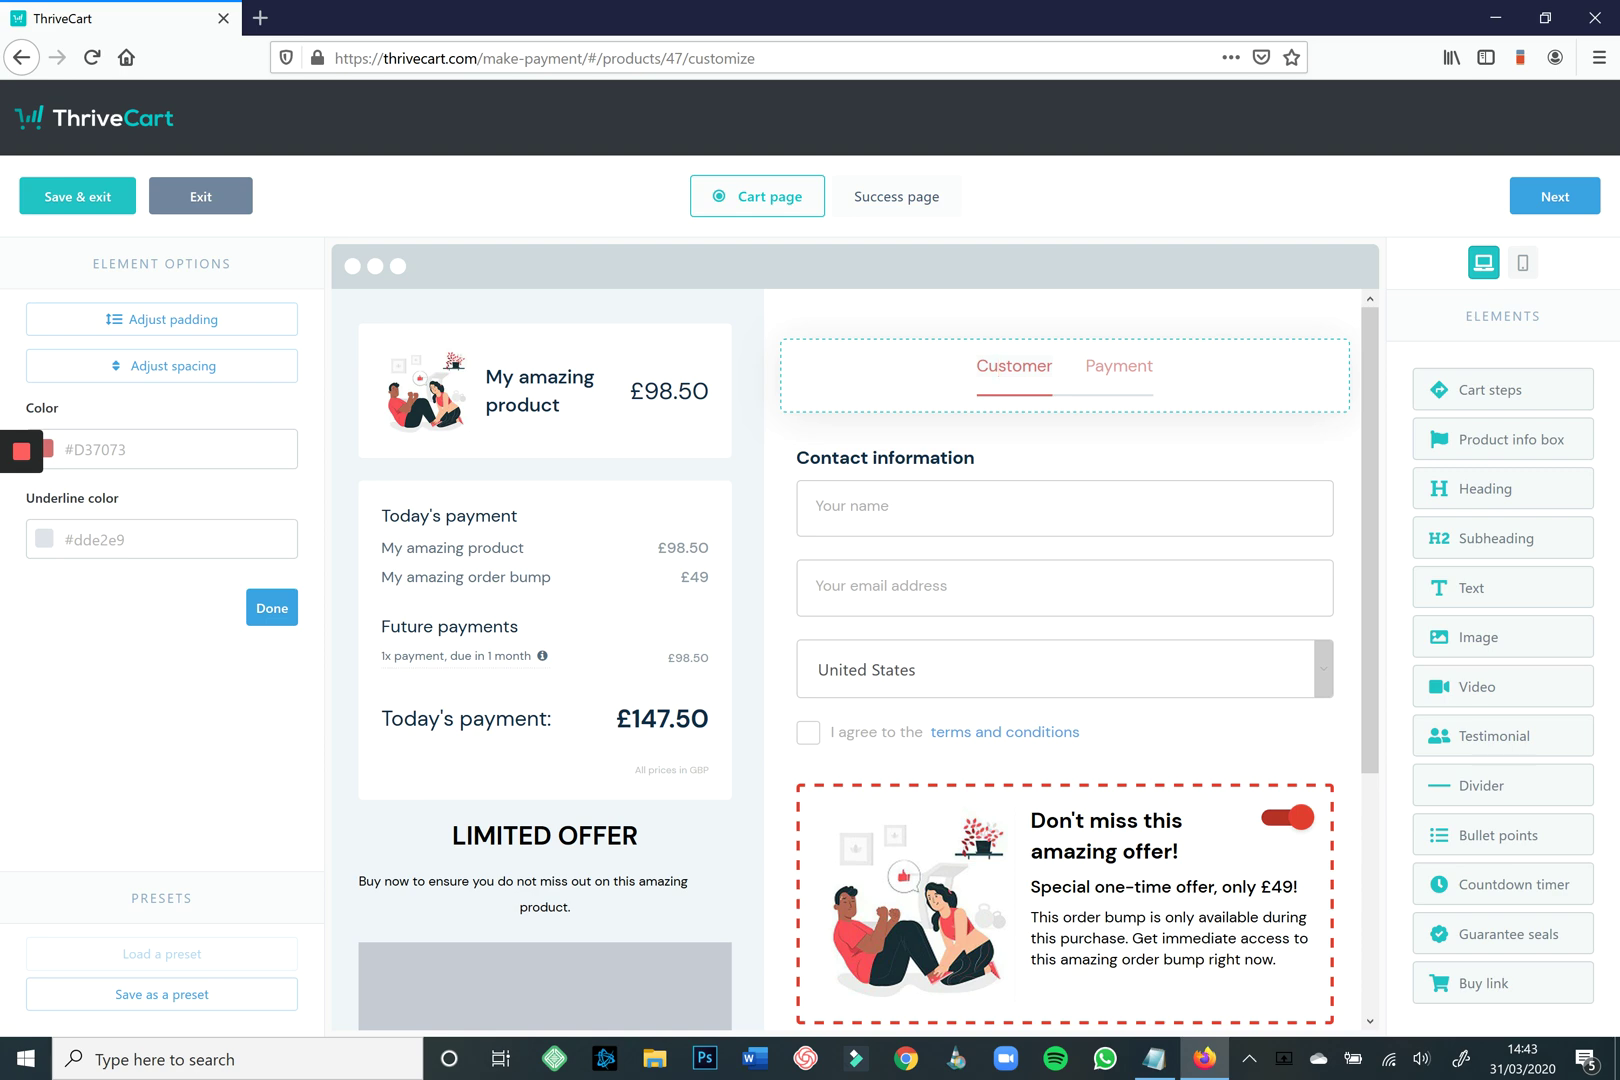
{"action": "left_click", "coordinate": [896, 196]}
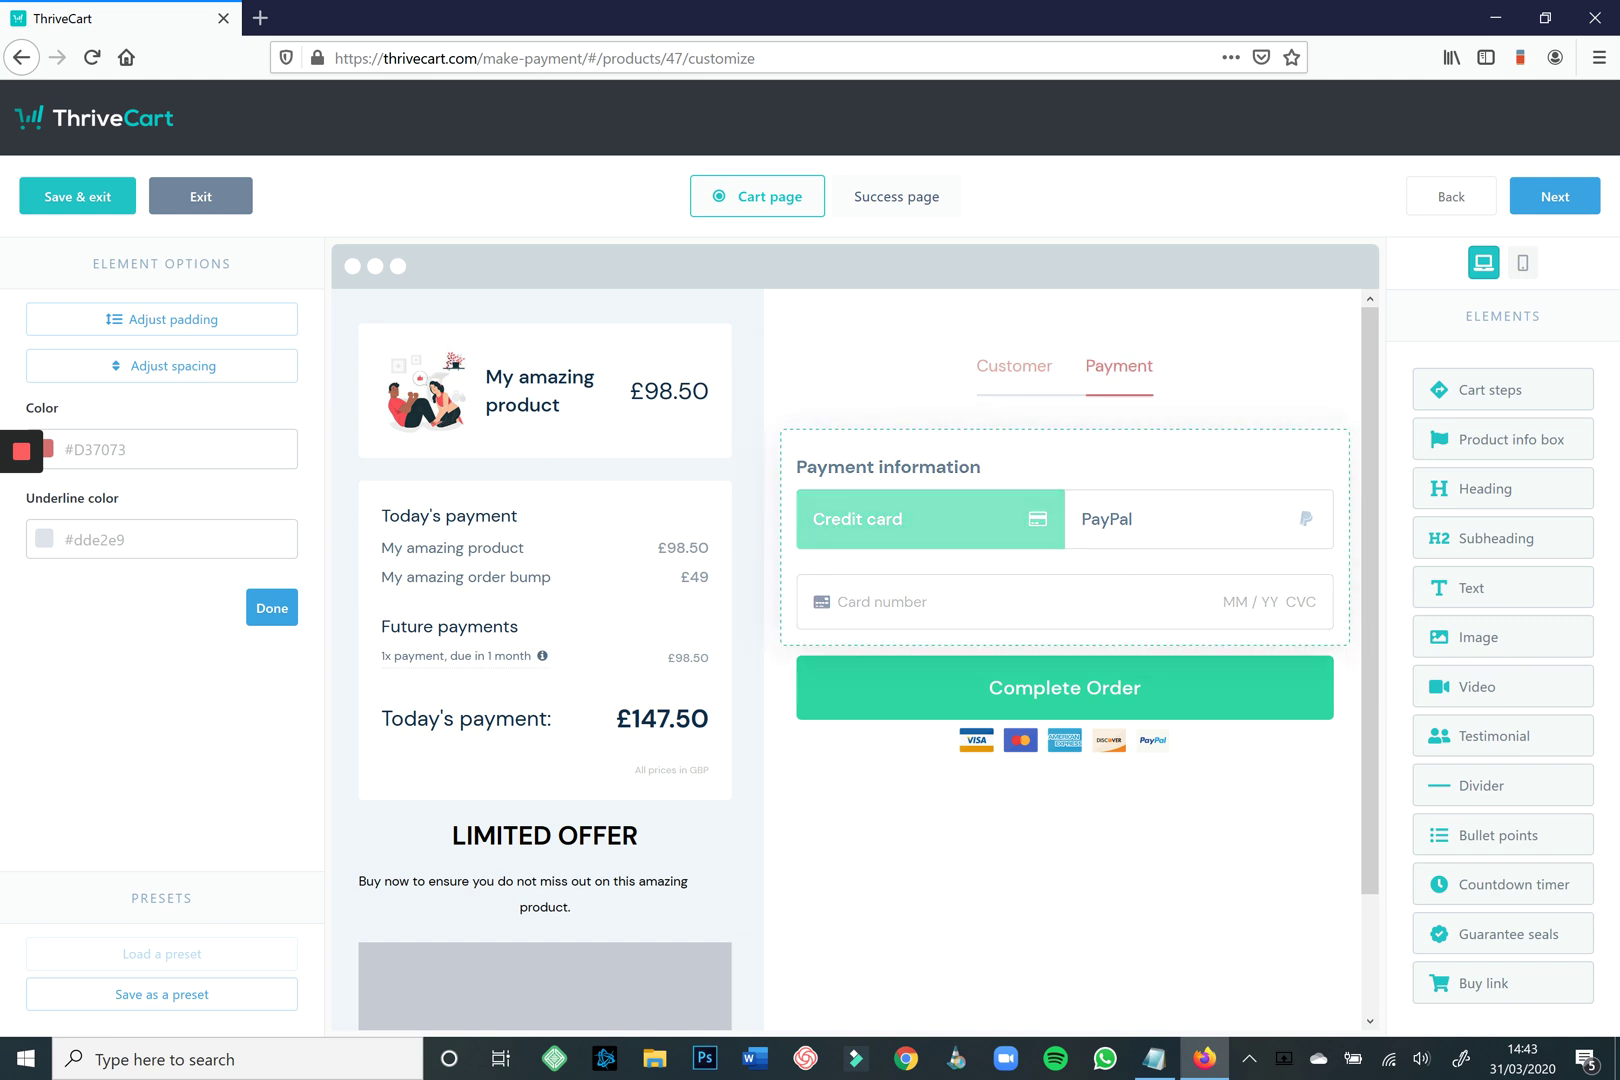
{"action": "left_click", "coordinate": [975, 467]}
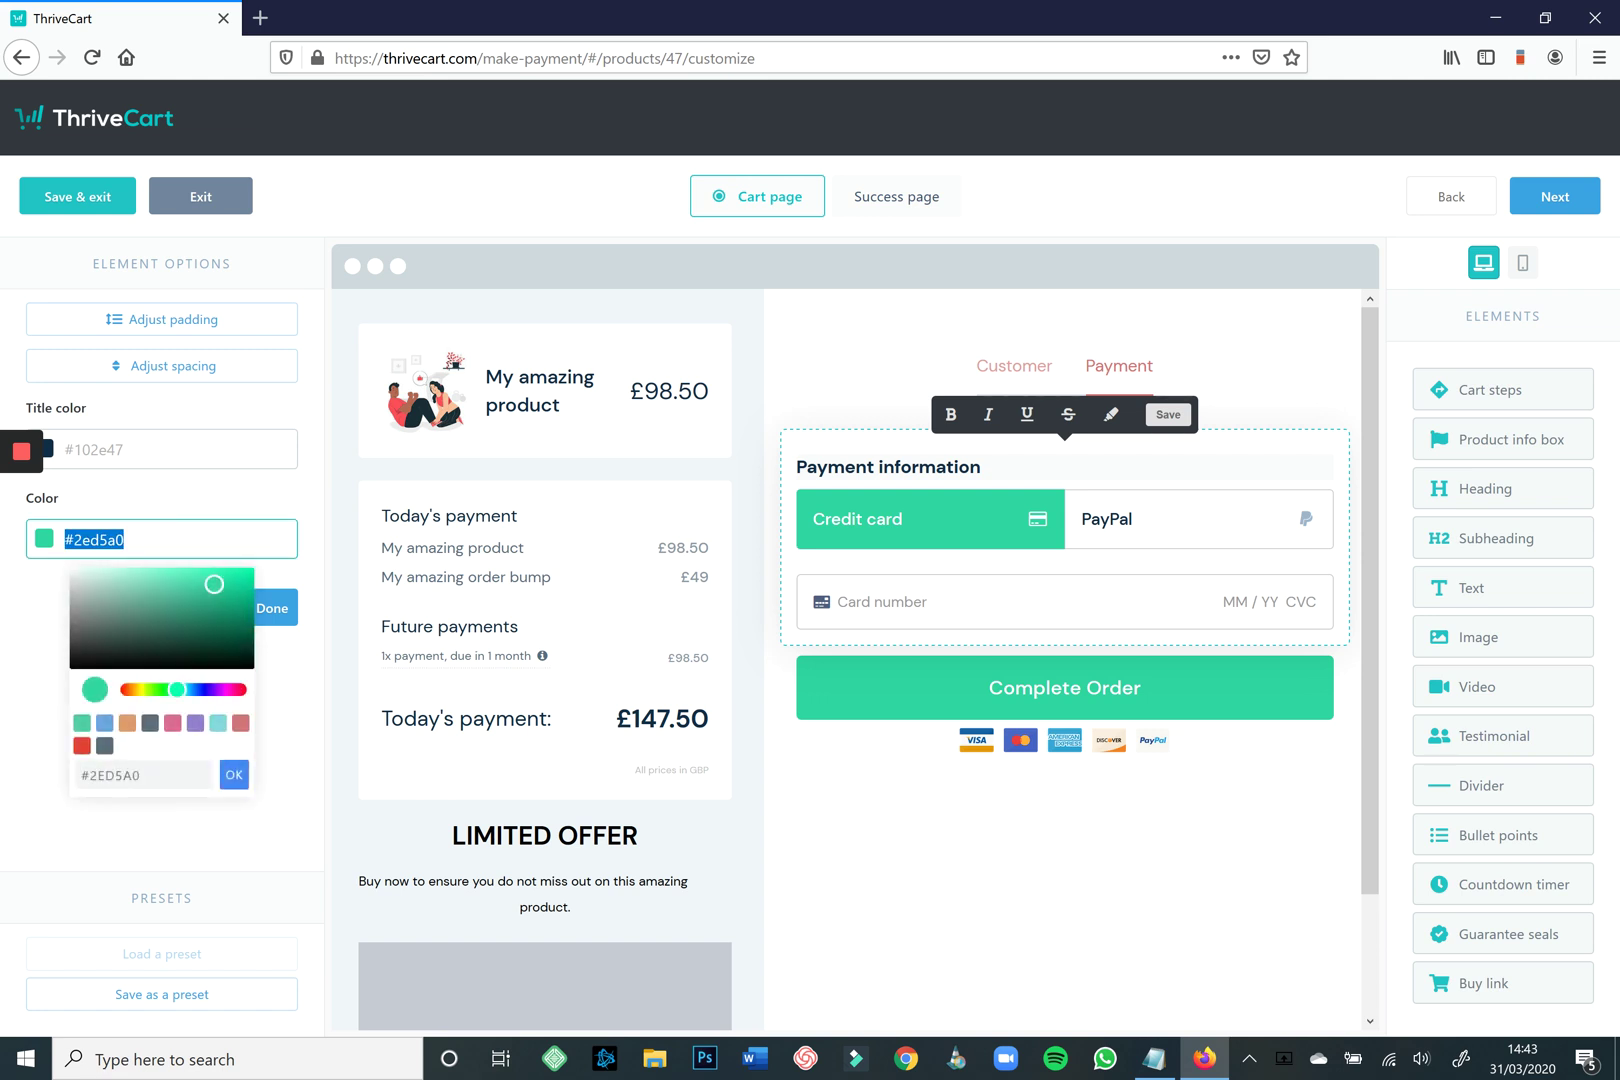
{"action": "left_click", "coordinate": [82, 745]}
Make the Complete Order button #2F2F2F and add a testimonial block below it.
{"action": "left_click", "coordinate": [1141, 687]}
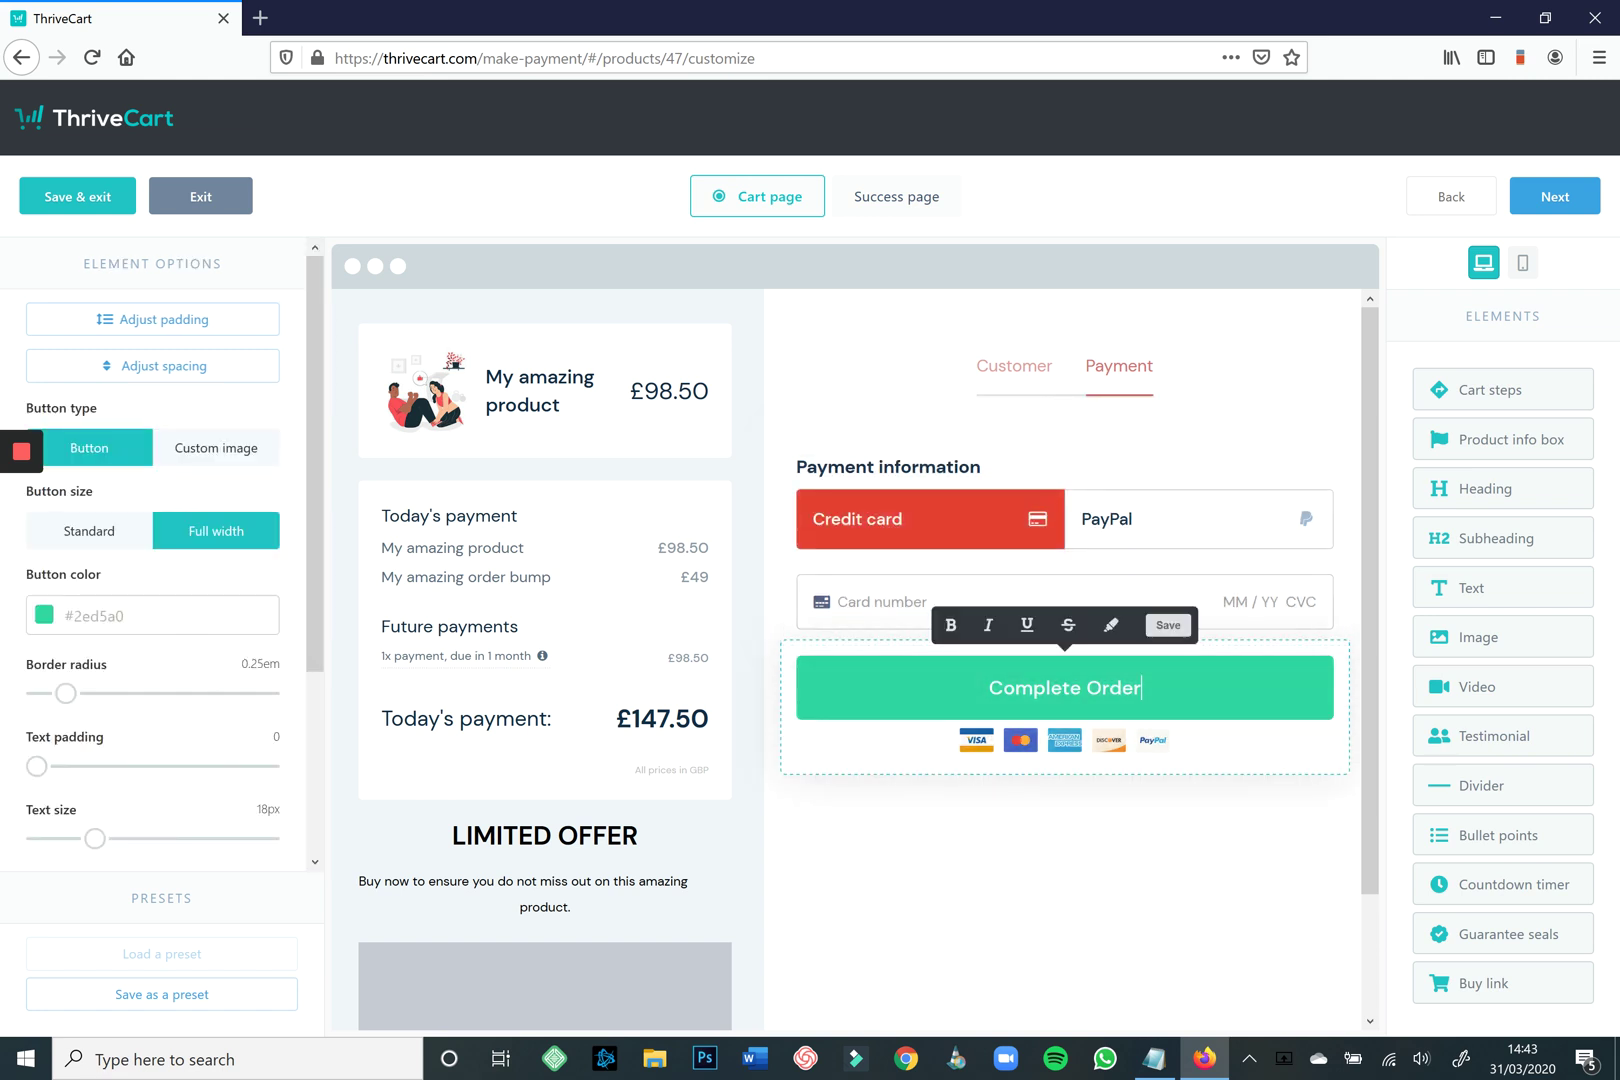
{"action": "left_click", "coordinate": [150, 615]}
{"action": "type", "text": "#2F2F2F"}
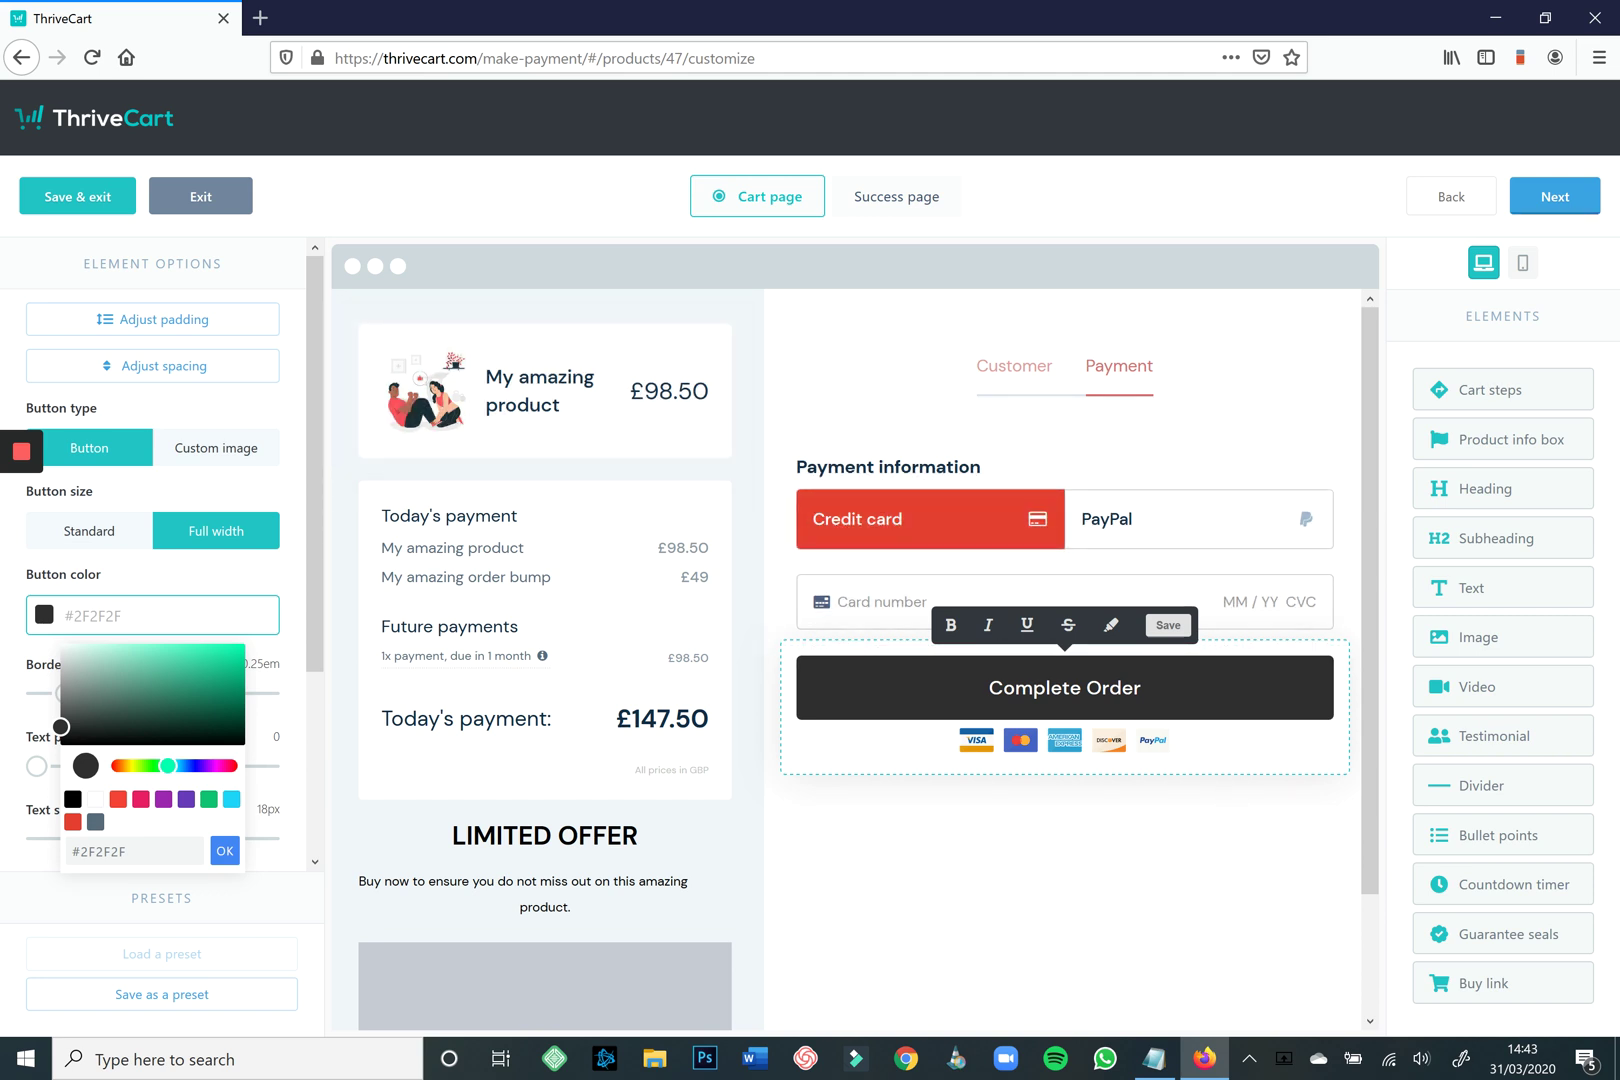
{"action": "scroll", "coordinate": [1065, 660], "scroll_direction": "down", "scroll_amount": 2}
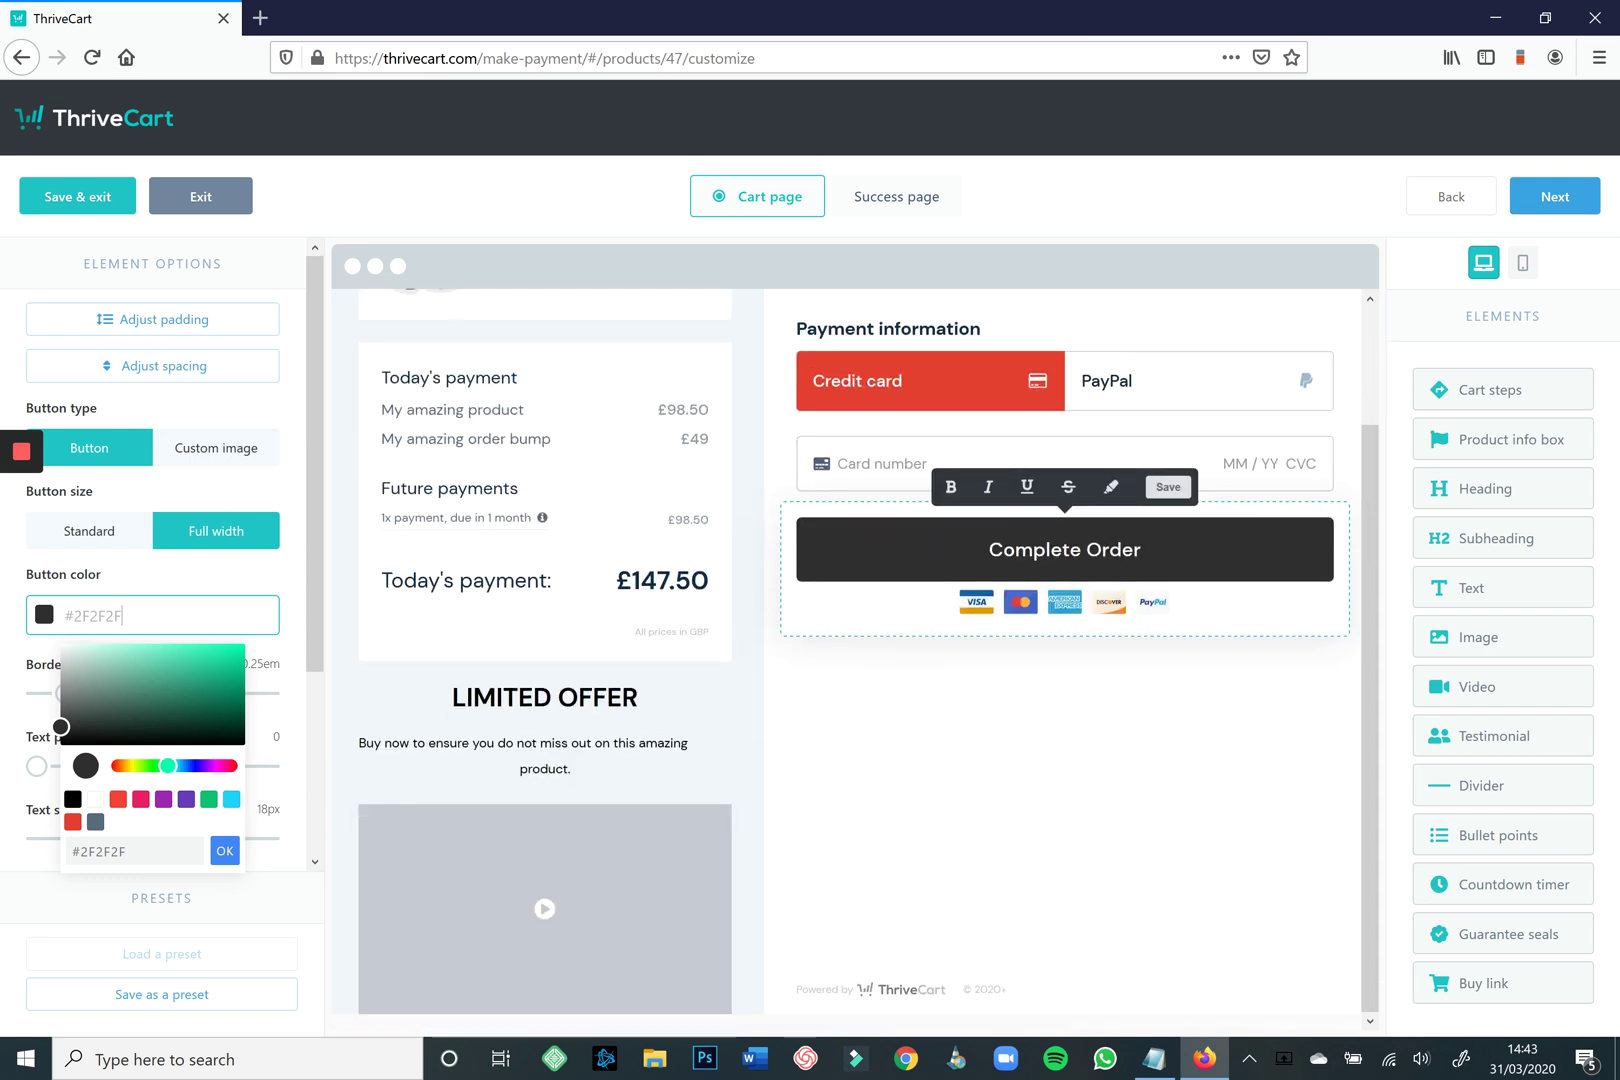
{"action": "scroll", "coordinate": [1065, 660], "scroll_direction": "up", "scroll_amount": 2}
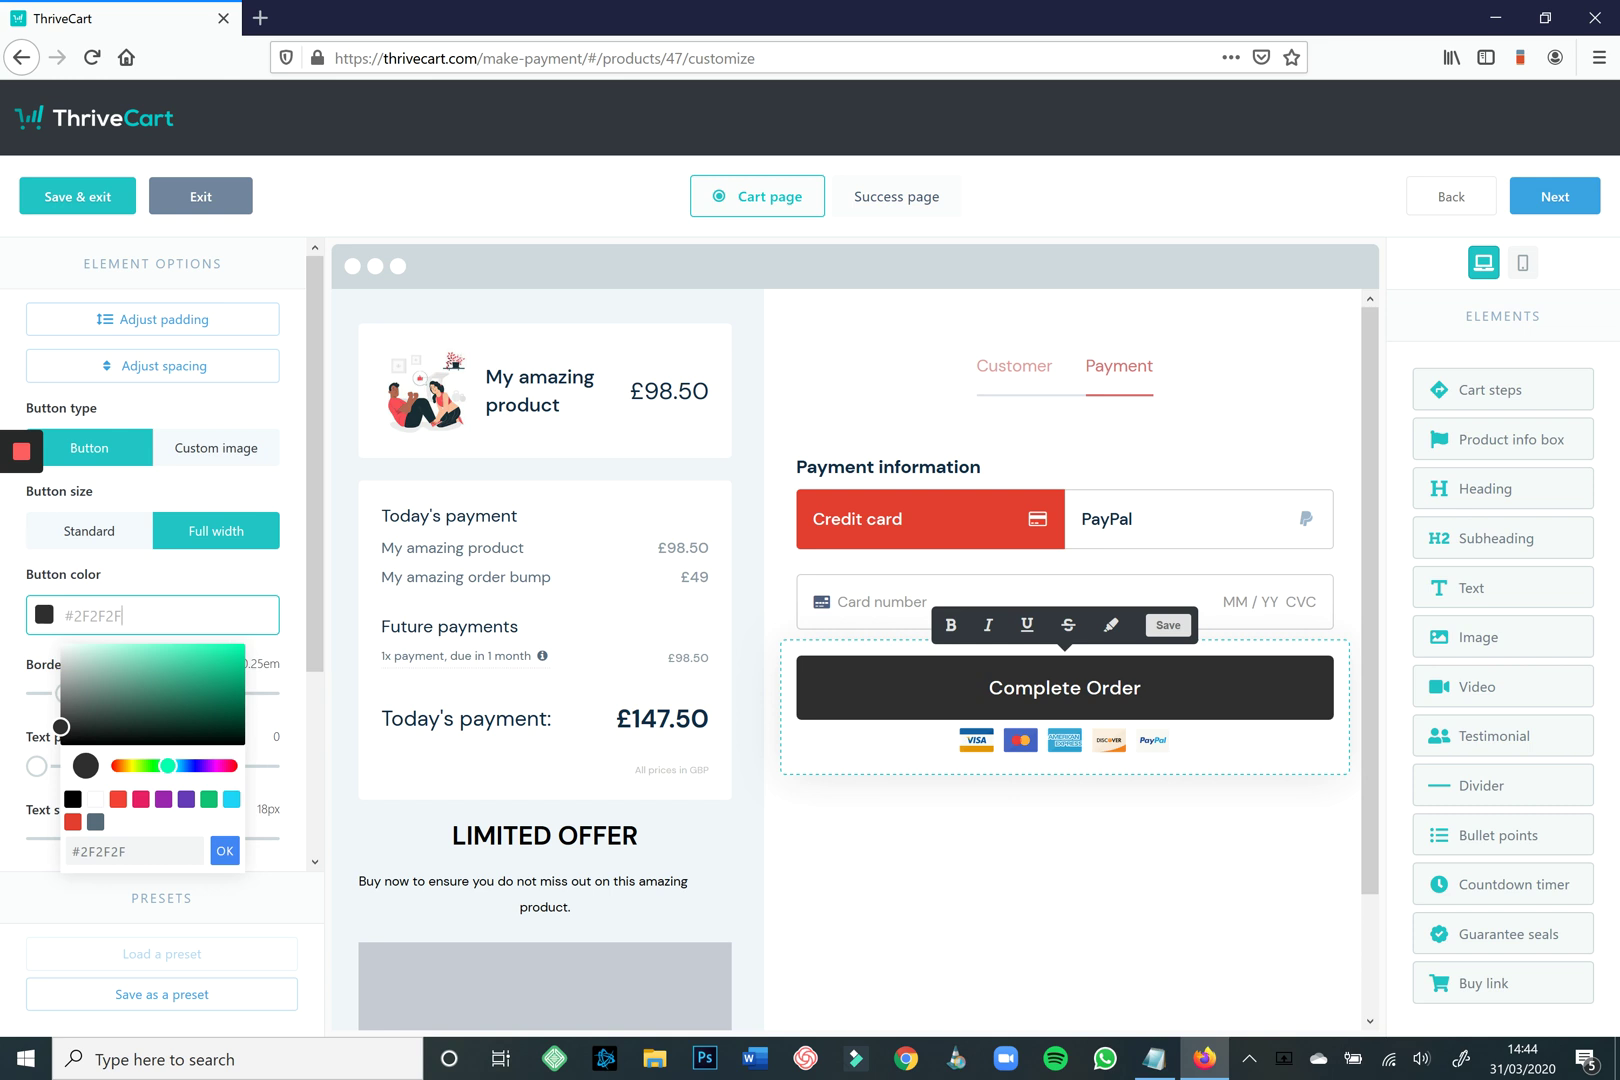
{"action": "left_click_drag", "start_coordinate": [1494, 735], "coordinate": [1065, 808]}
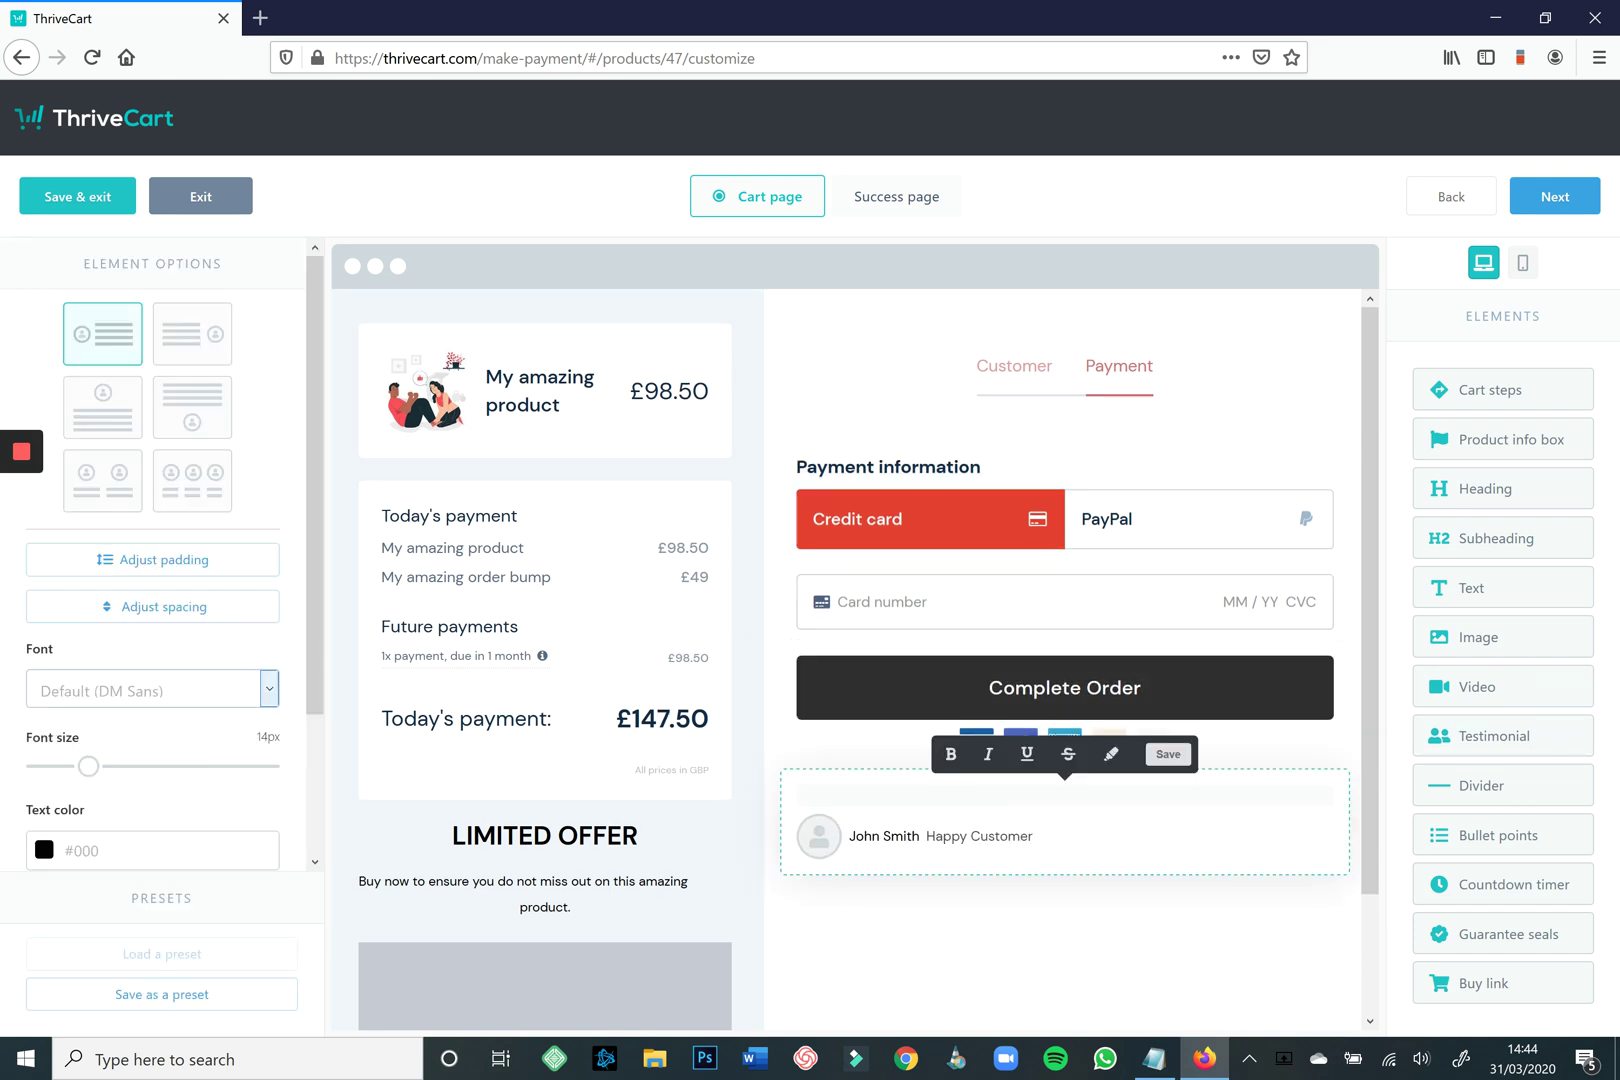
Switch the testimonial to a two-person layout and pick library photos for both avatars.
{"action": "left_click", "coordinate": [96, 481]}
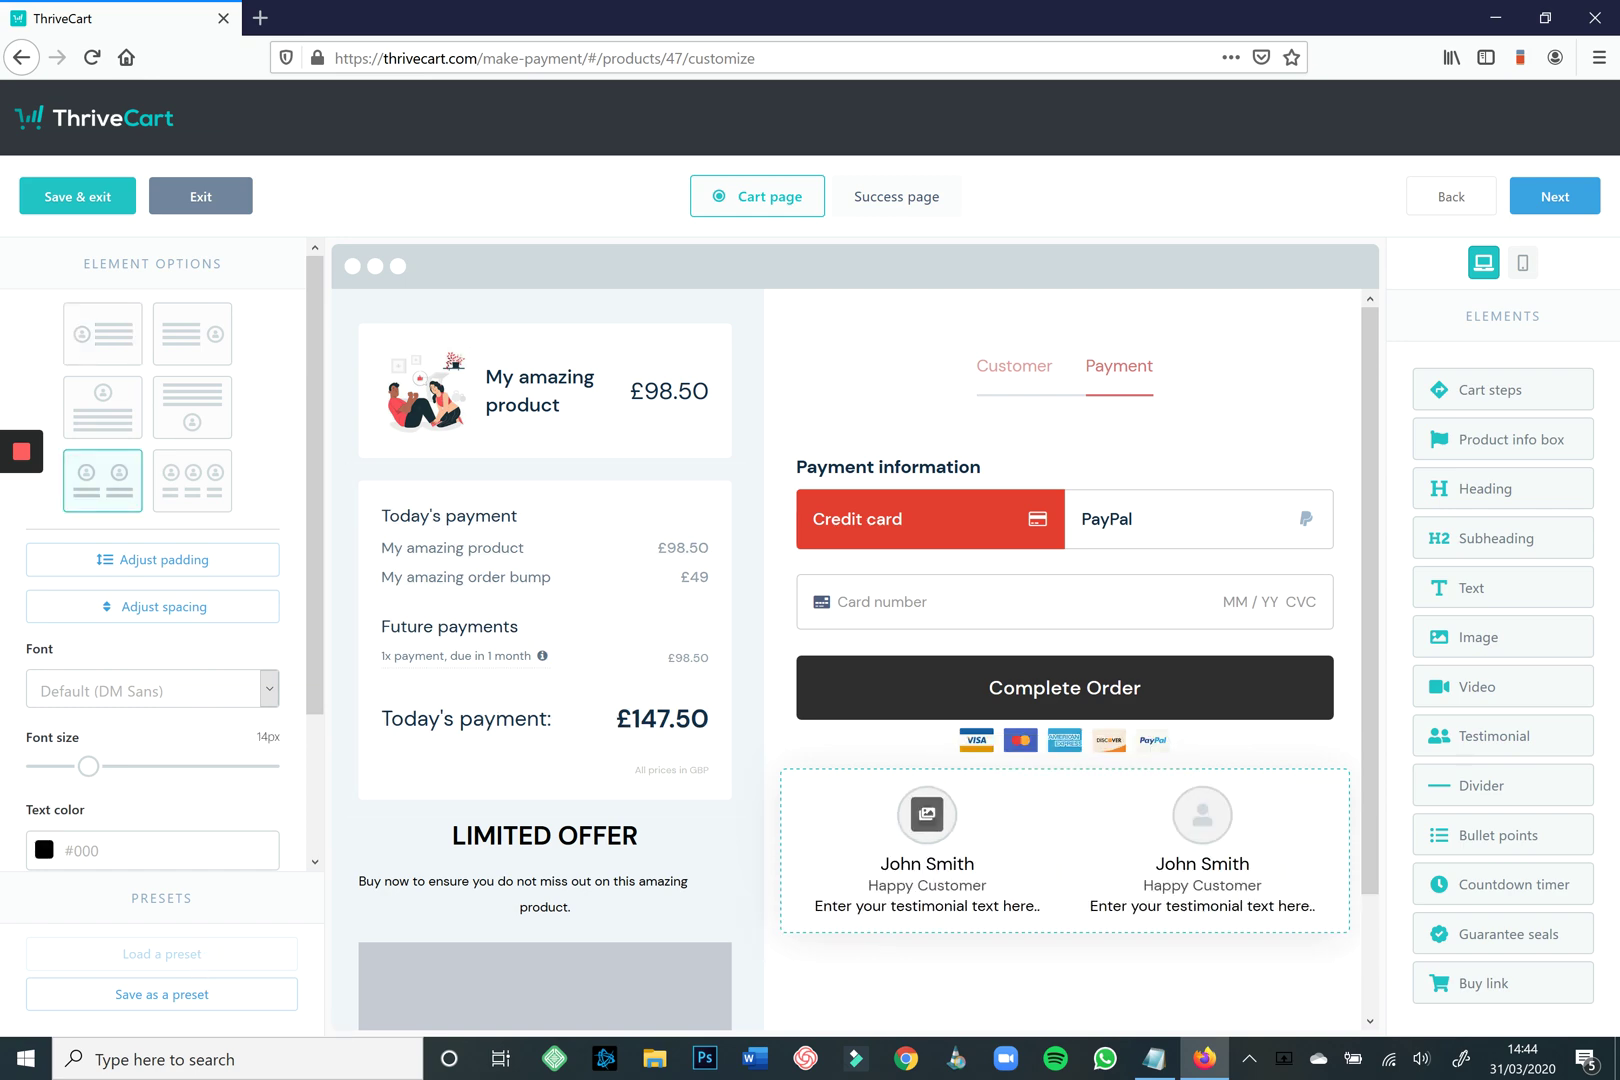
{"action": "left_click", "coordinate": [927, 814]}
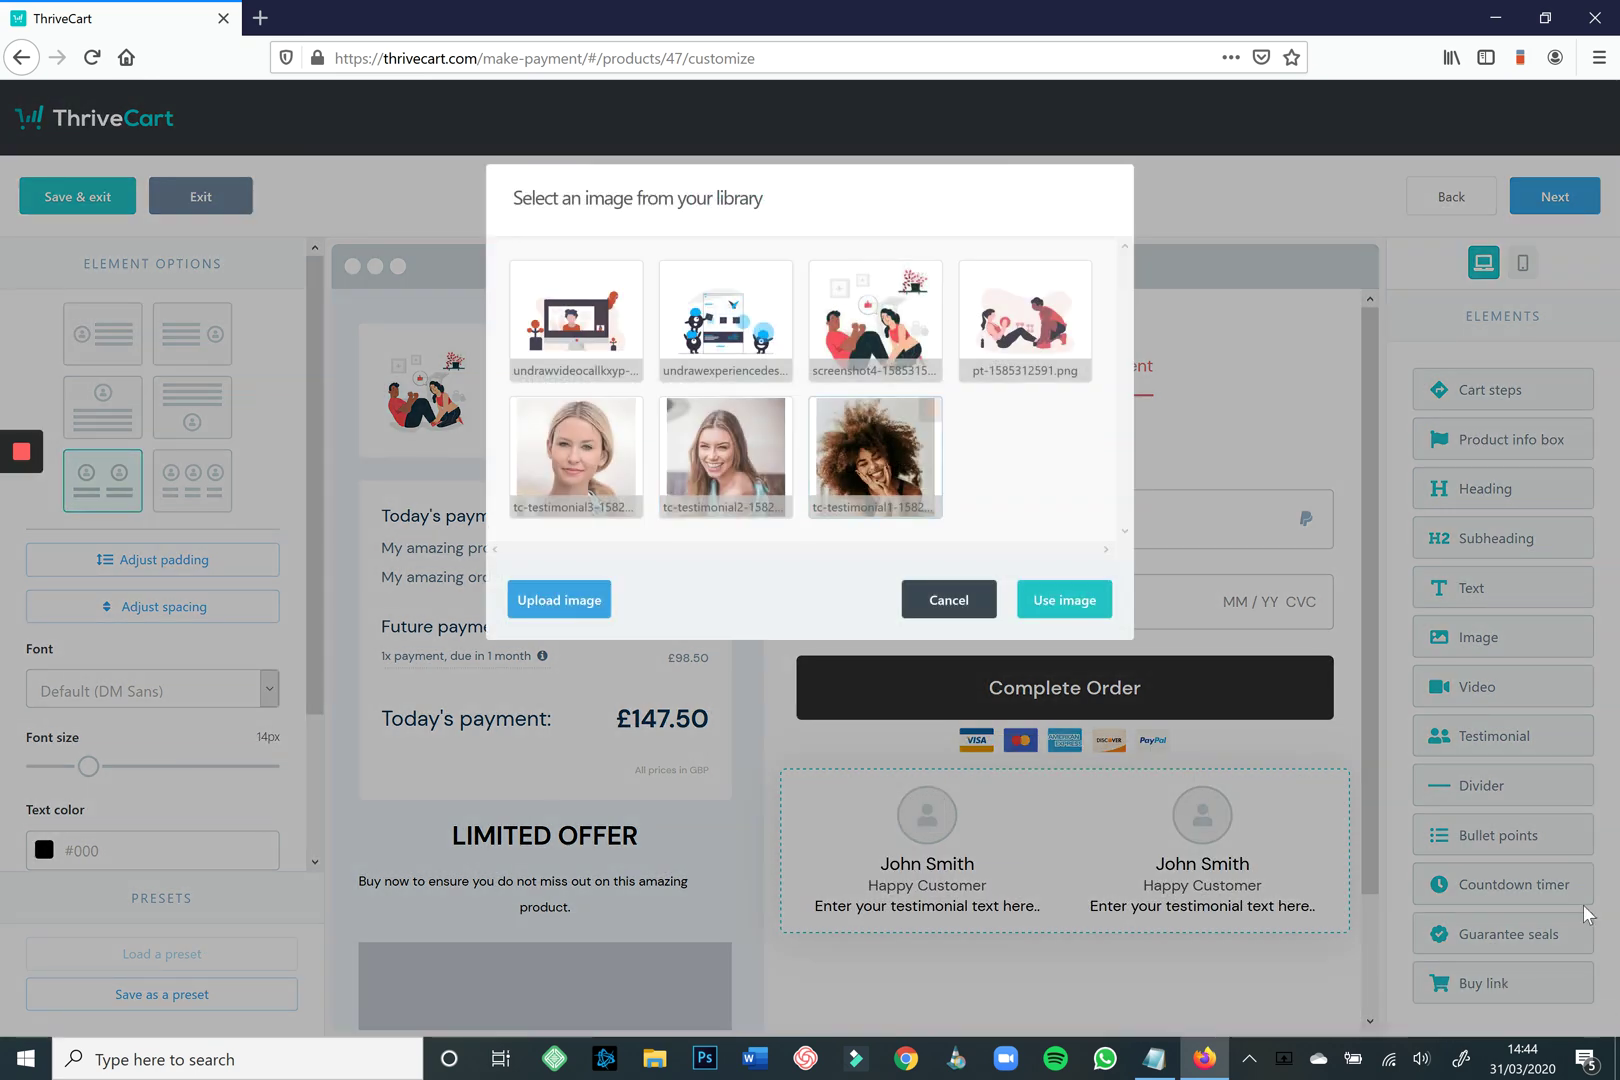
{"action": "left_click", "coordinate": [725, 455]}
{"action": "left_click", "coordinate": [1064, 600]}
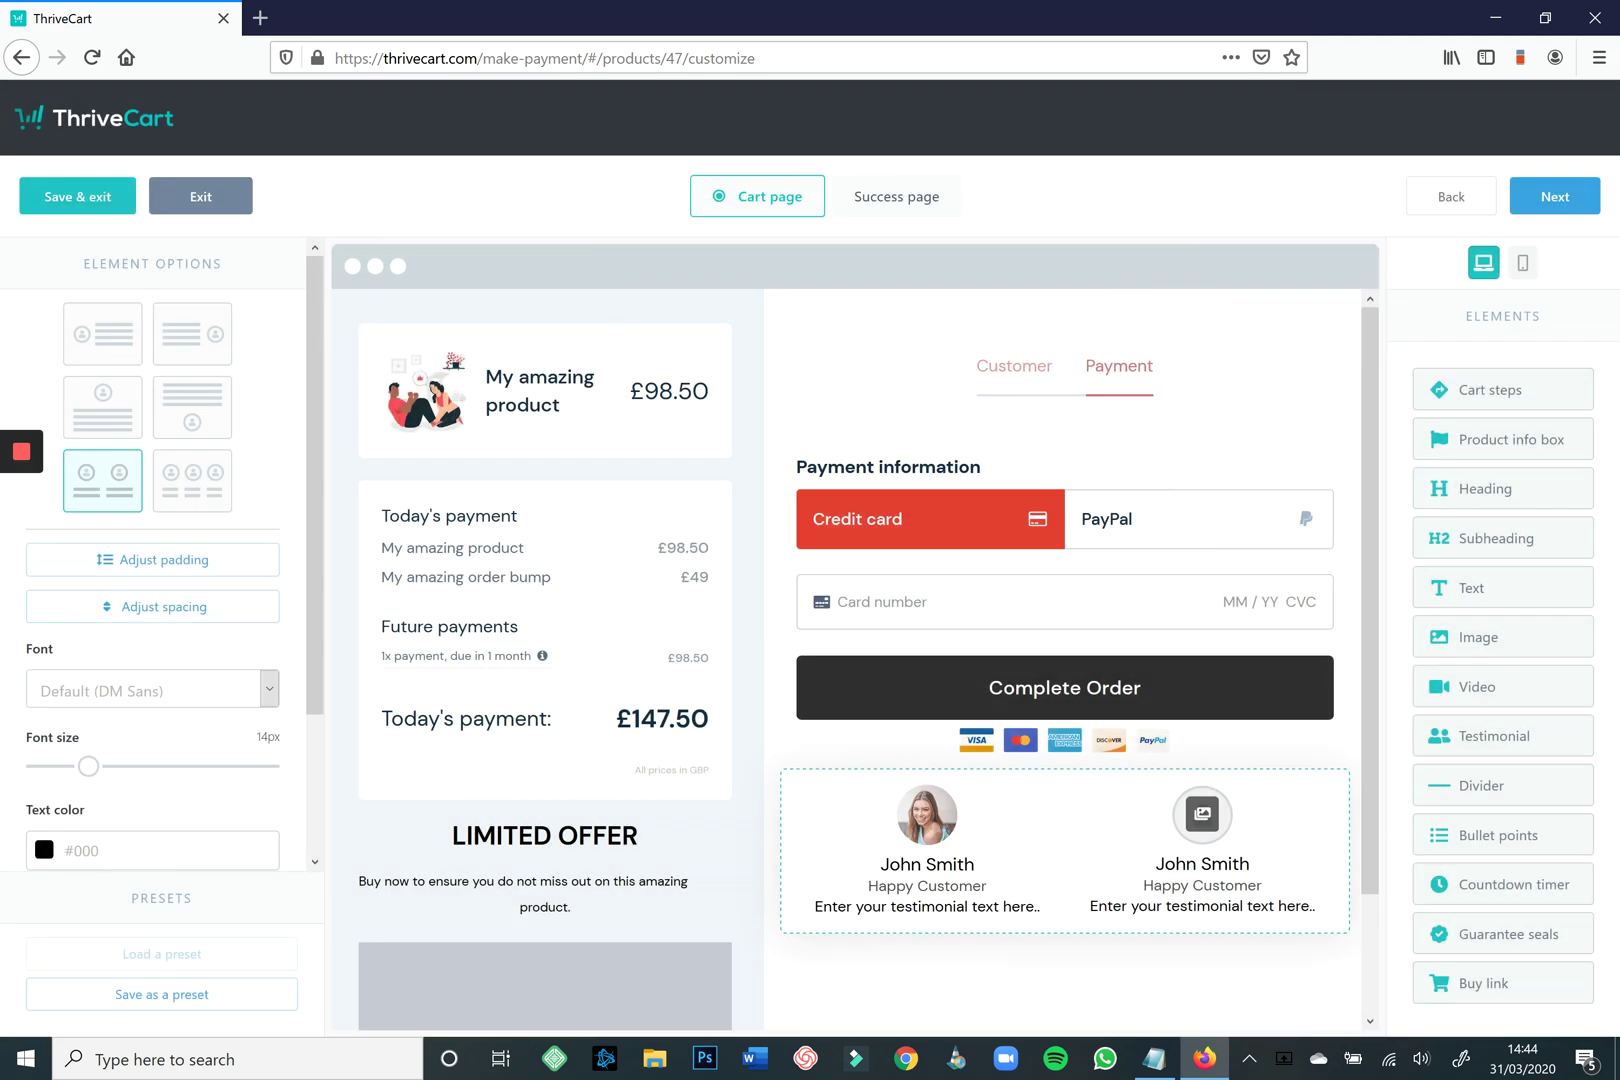
{"action": "left_click", "coordinate": [1202, 814]}
{"action": "left_click", "coordinate": [877, 455]}
{"action": "left_click", "coordinate": [1064, 598]}
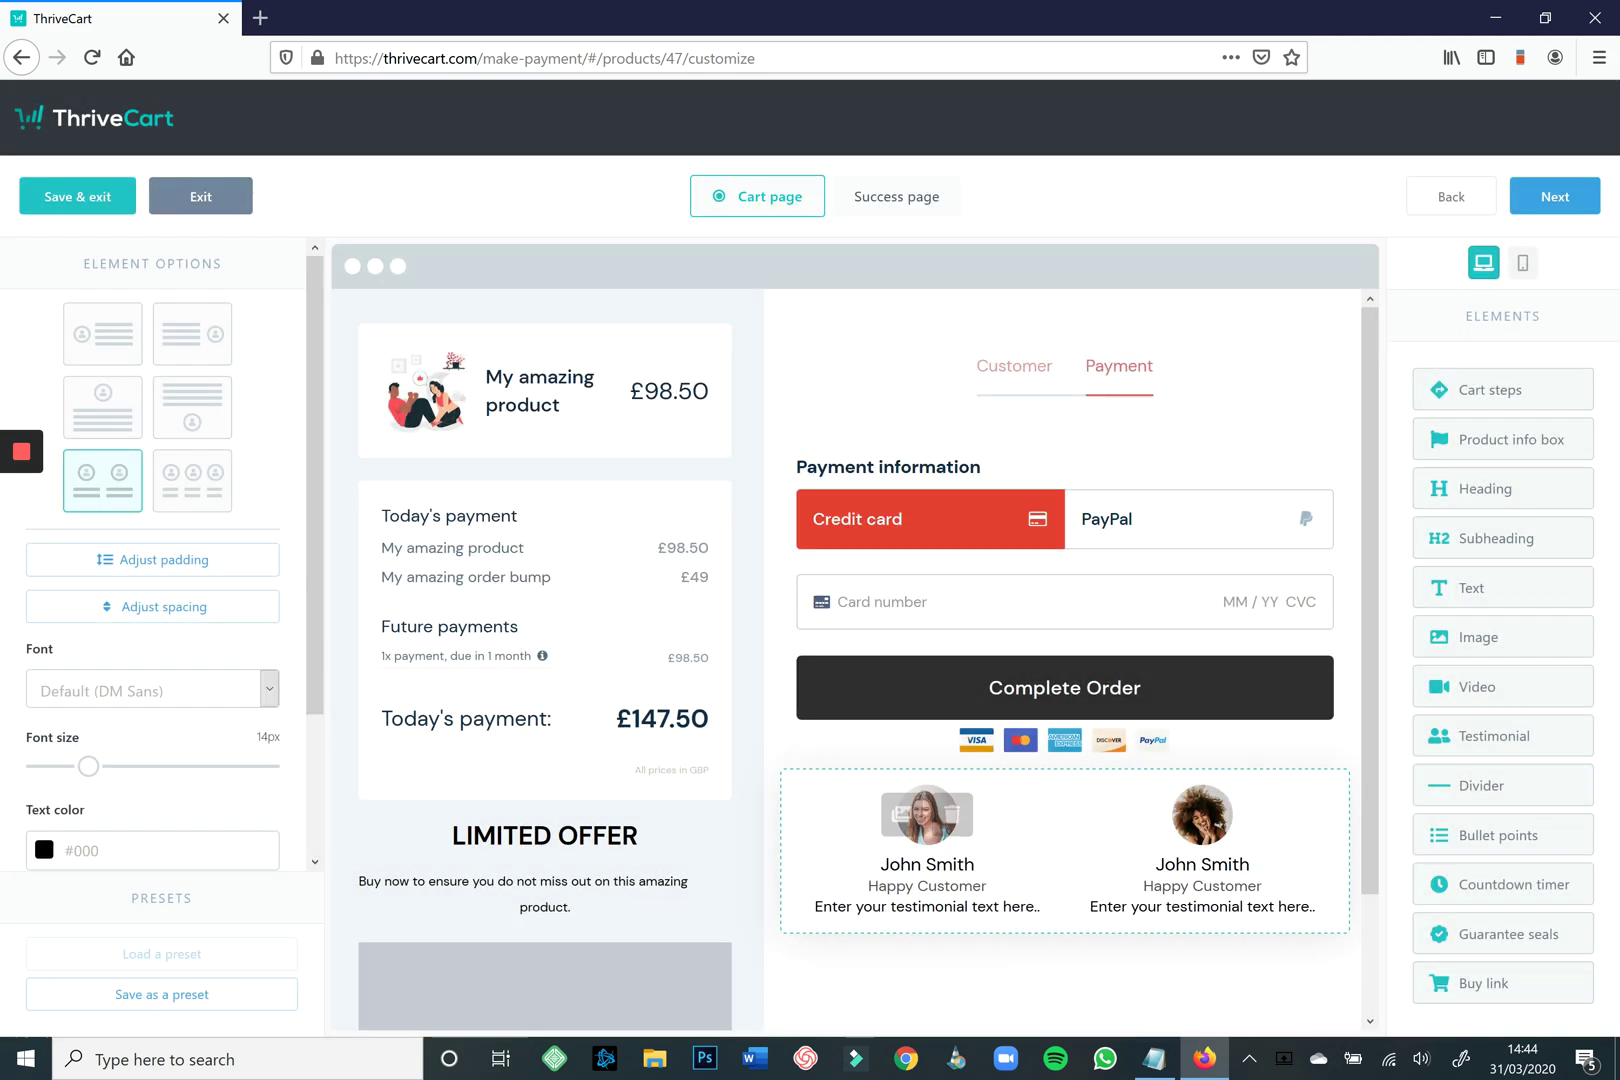
Name the reviewers Customer 1 and Customer 2, with subtitles Business 1 and Business 2.
{"action": "left_click", "coordinate": [927, 864]}
{"action": "type", "text": "Custom"}
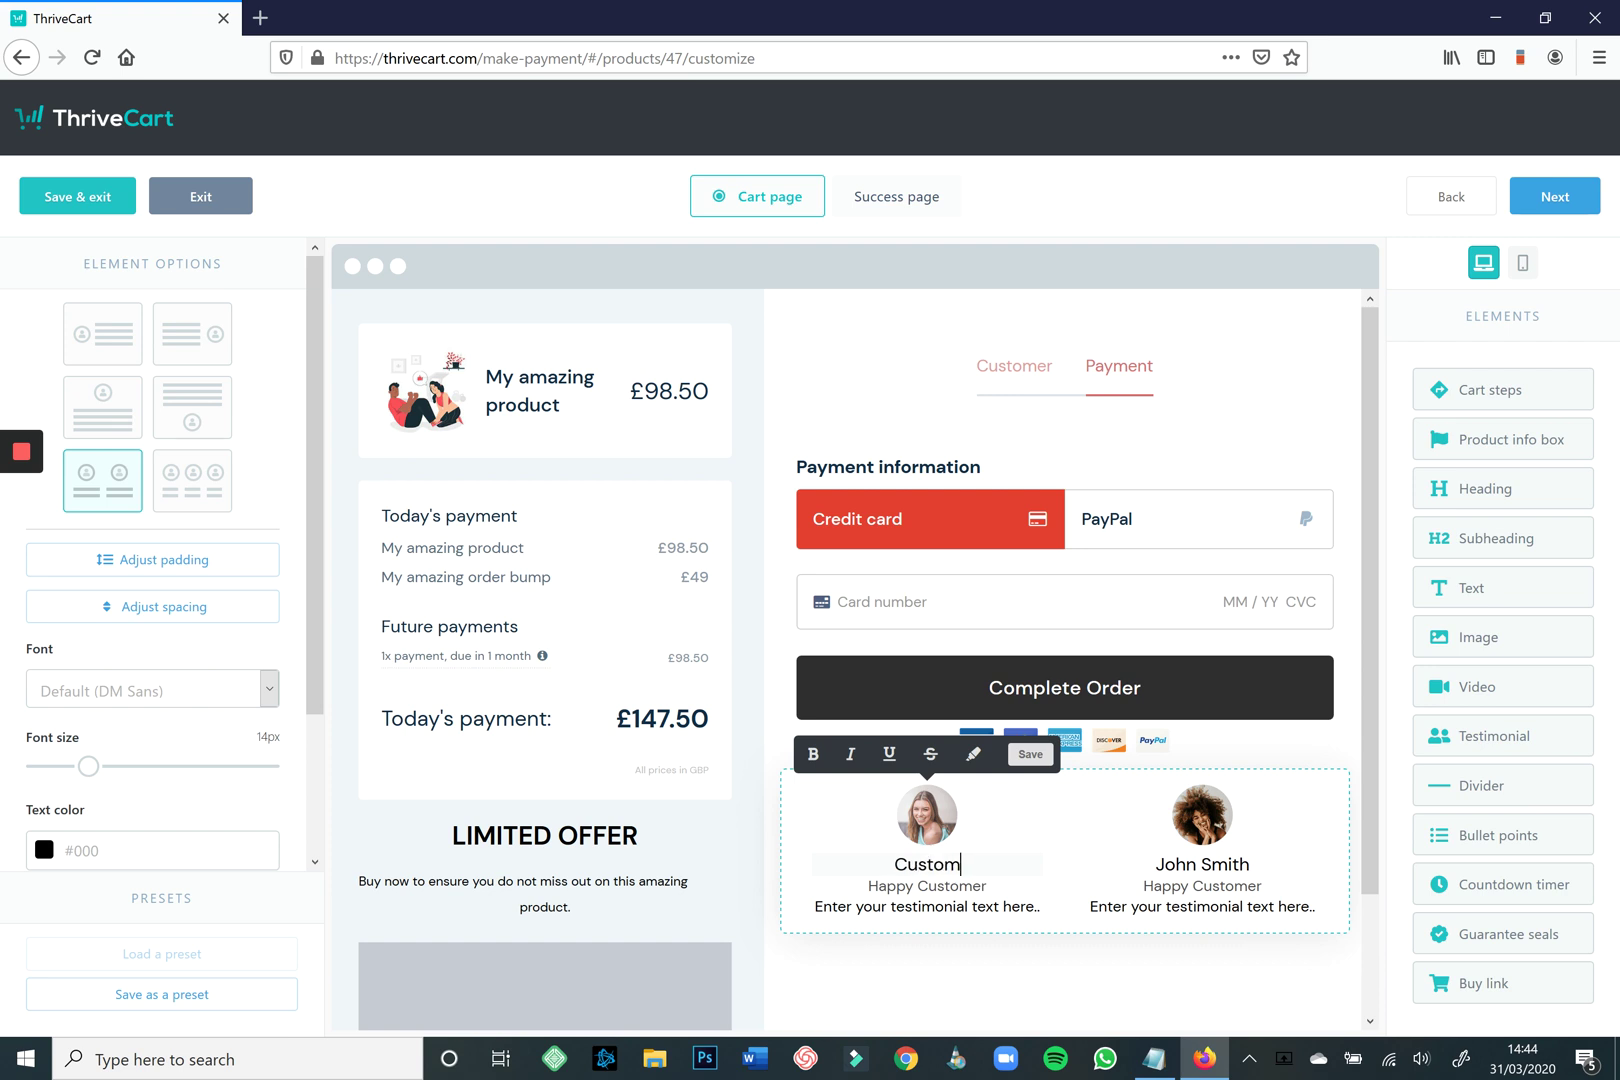
{"action": "type", "text": "er 1"}
{"action": "left_click", "coordinate": [1202, 864]}
{"action": "type", "text": "Customer 1"}
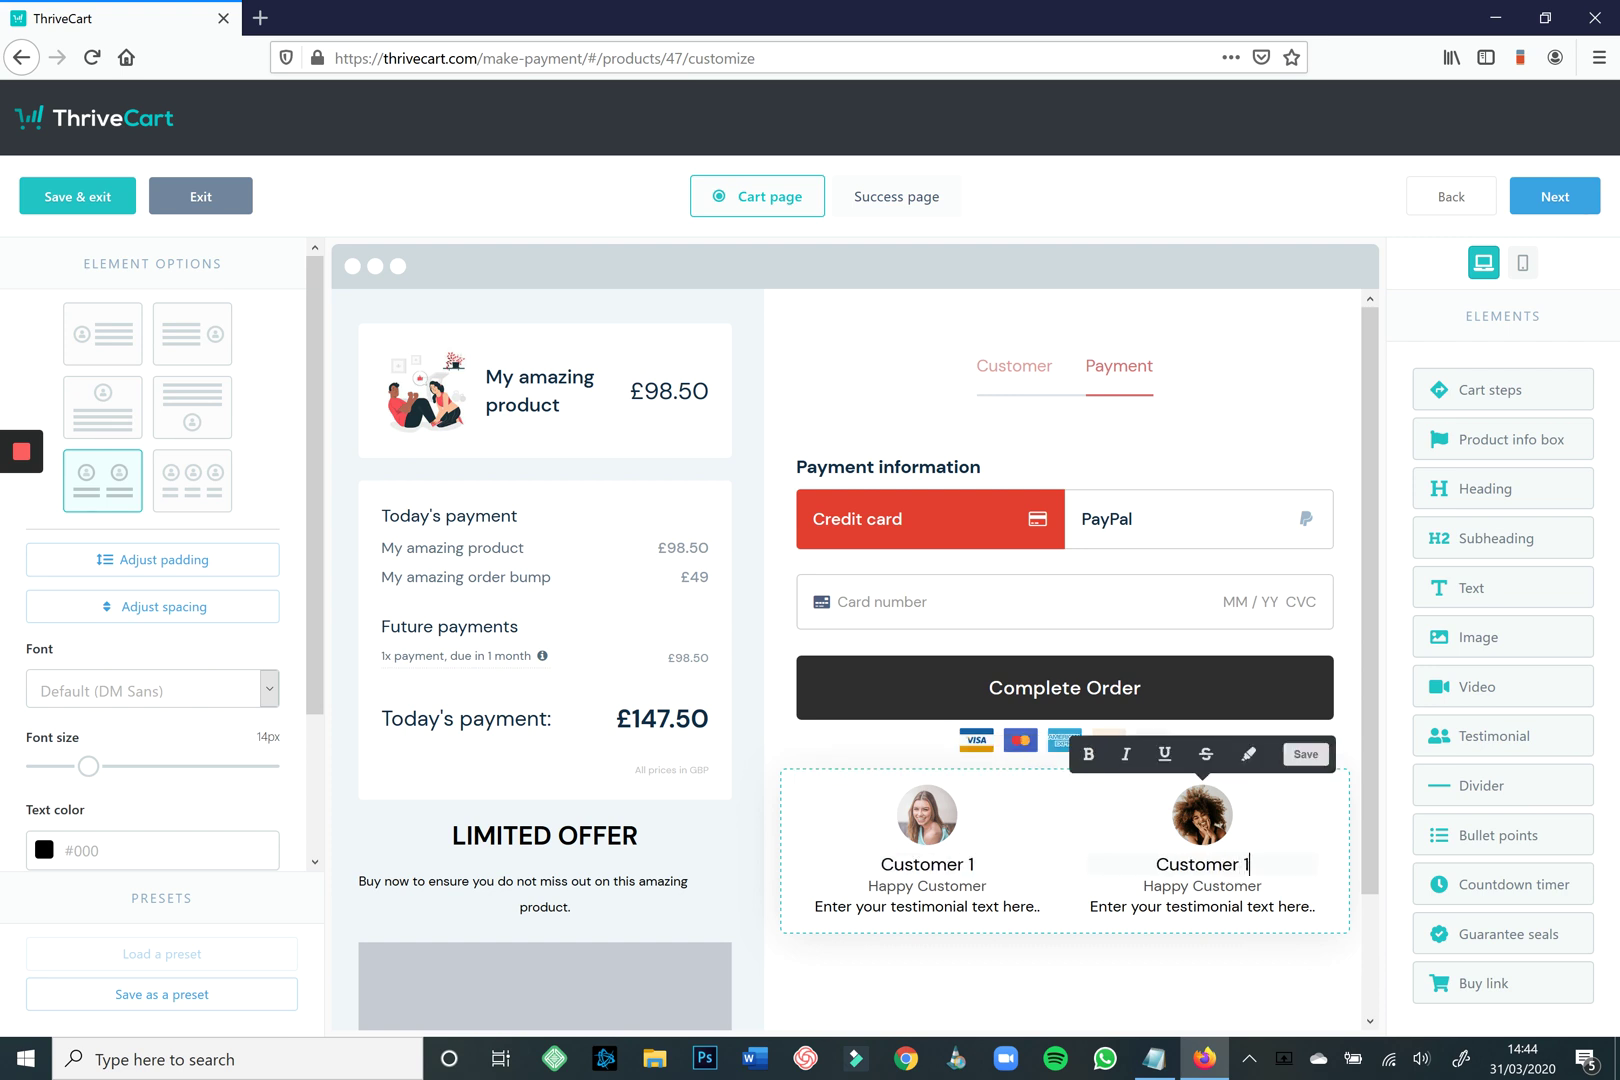
{"action": "key", "text": "BackSpace"}
{"action": "type", "text": "2"}
{"action": "left_click", "coordinate": [927, 886]}
{"action": "type", "text": "Cust"}
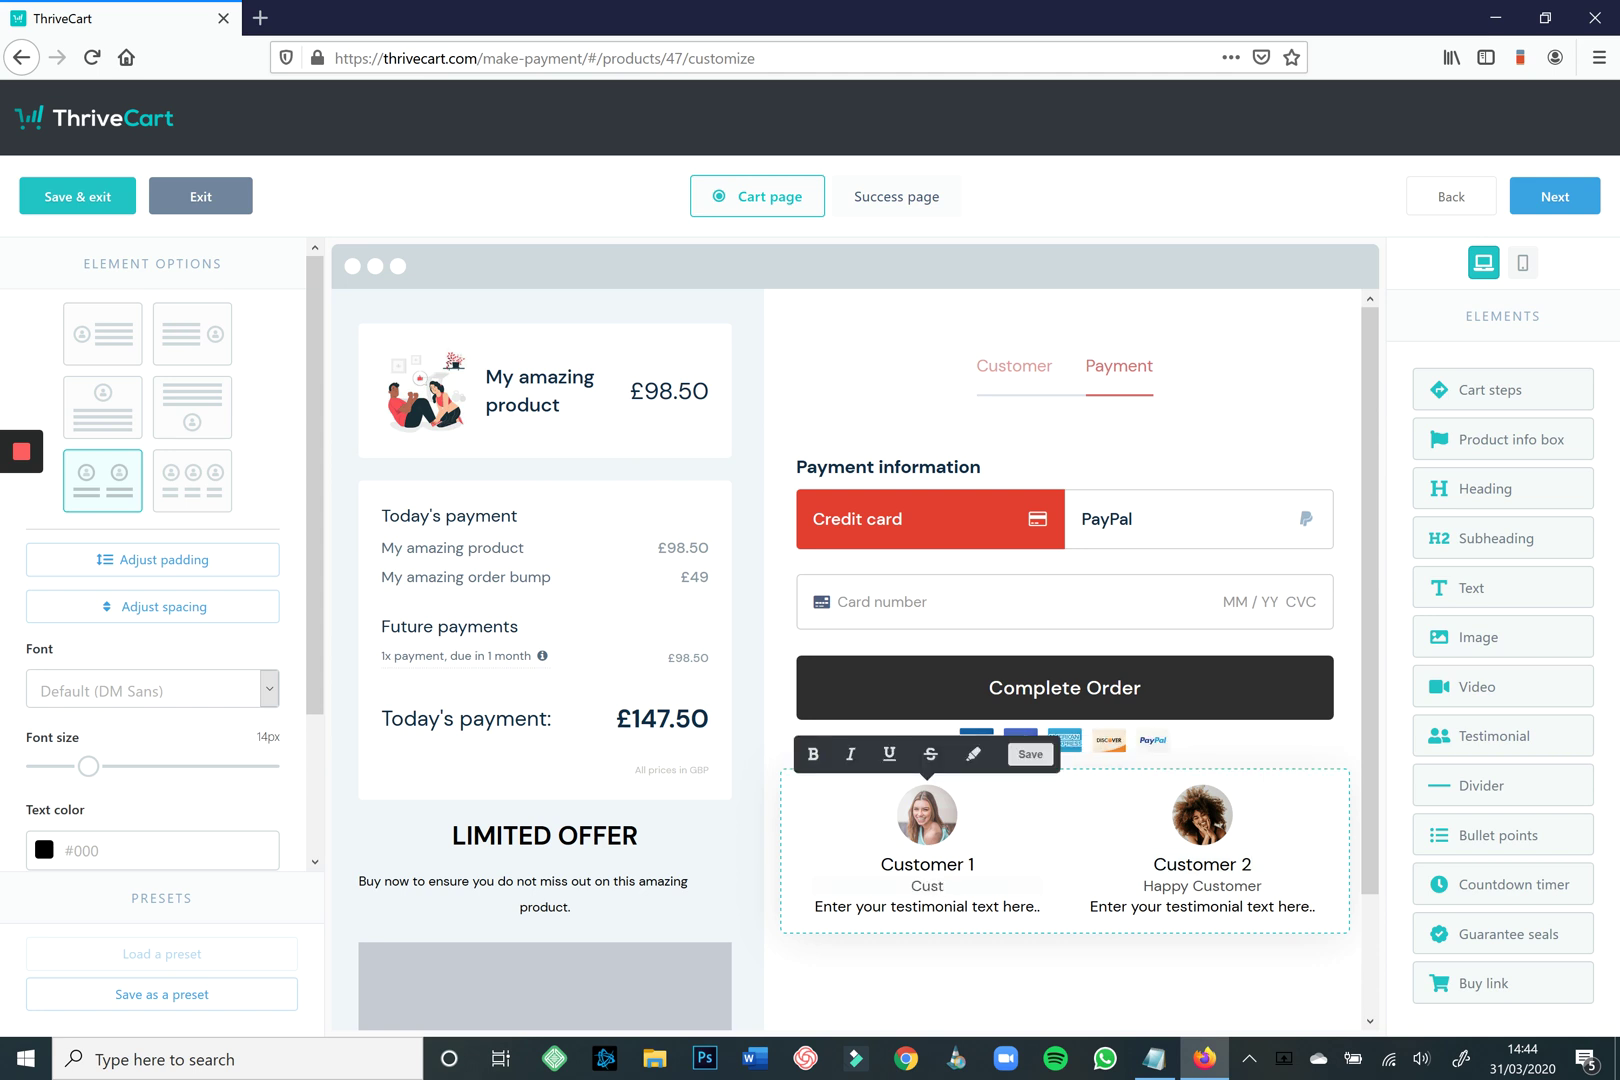
{"action": "key", "text": "BackSpace"}
{"action": "key", "text": "BackSpace"}
{"action": "key", "text": "BackSpace"}
{"action": "key", "text": "BackSpace"}
{"action": "type", "text": "Business 1"}
{"action": "left_click", "coordinate": [1202, 886]}
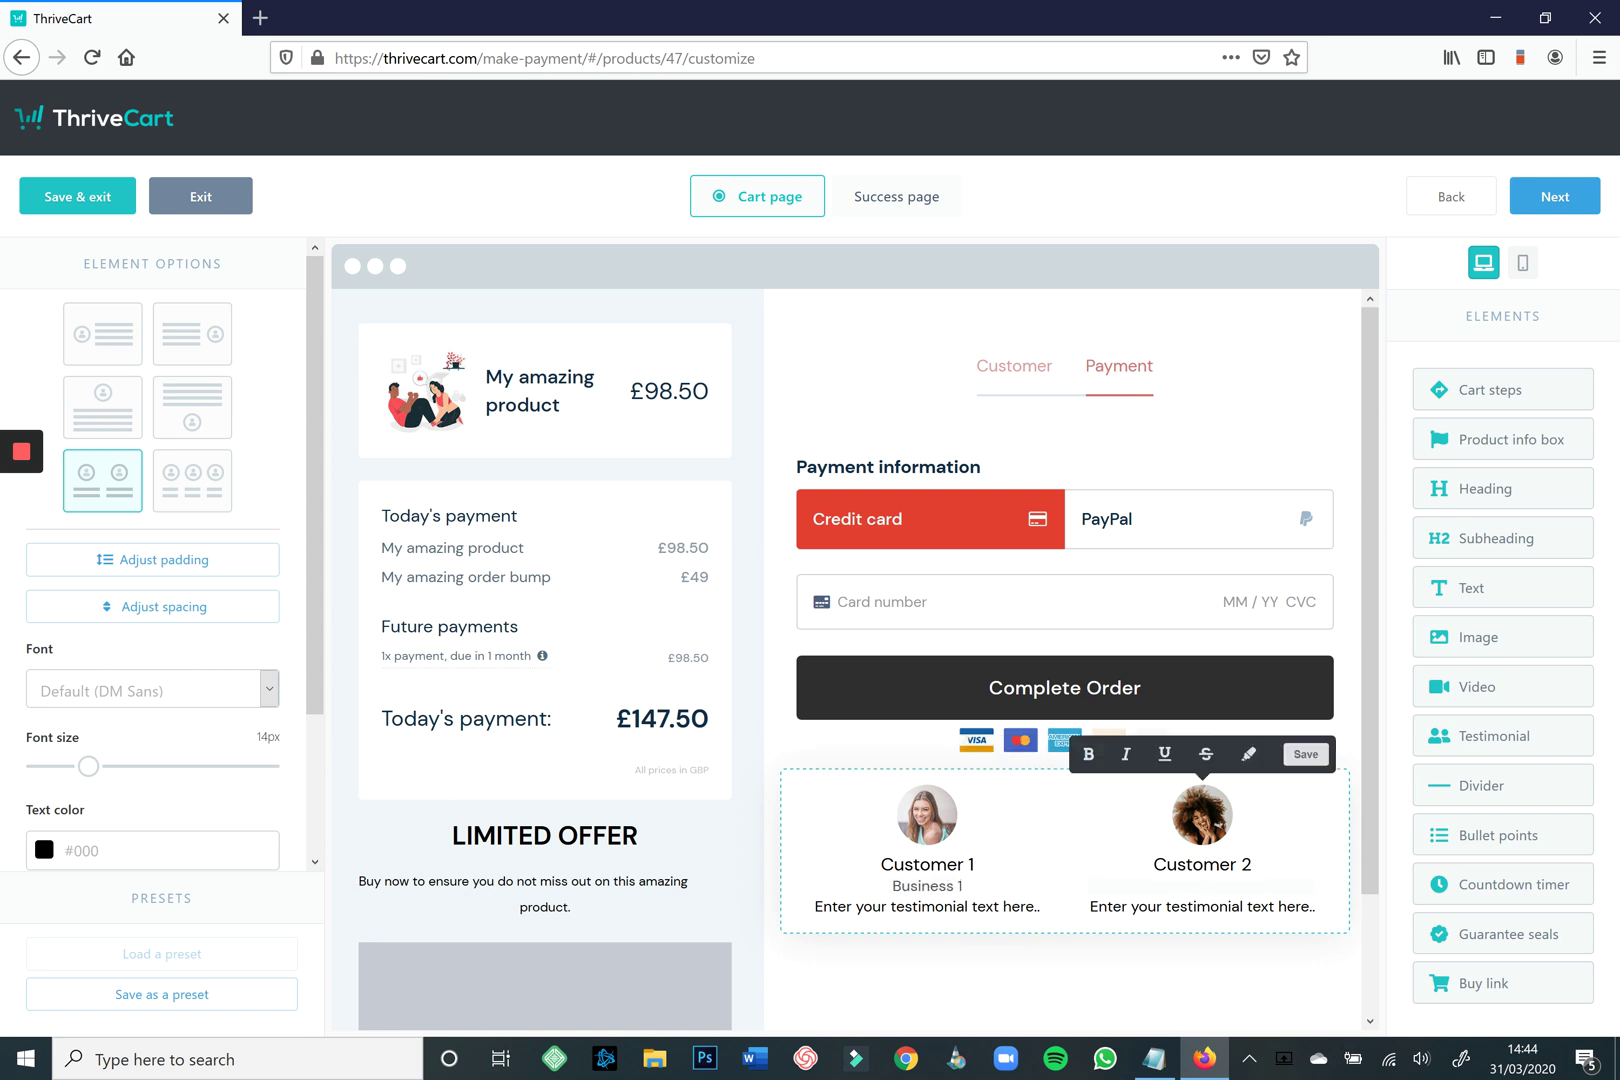
{"action": "type", "text": "Business 2"}
Set the quotes to 'Amazing product. Highly recommended!' and 'Changed the dynamic of my business! Thank you!'.
{"action": "left_click", "coordinate": [928, 906]}
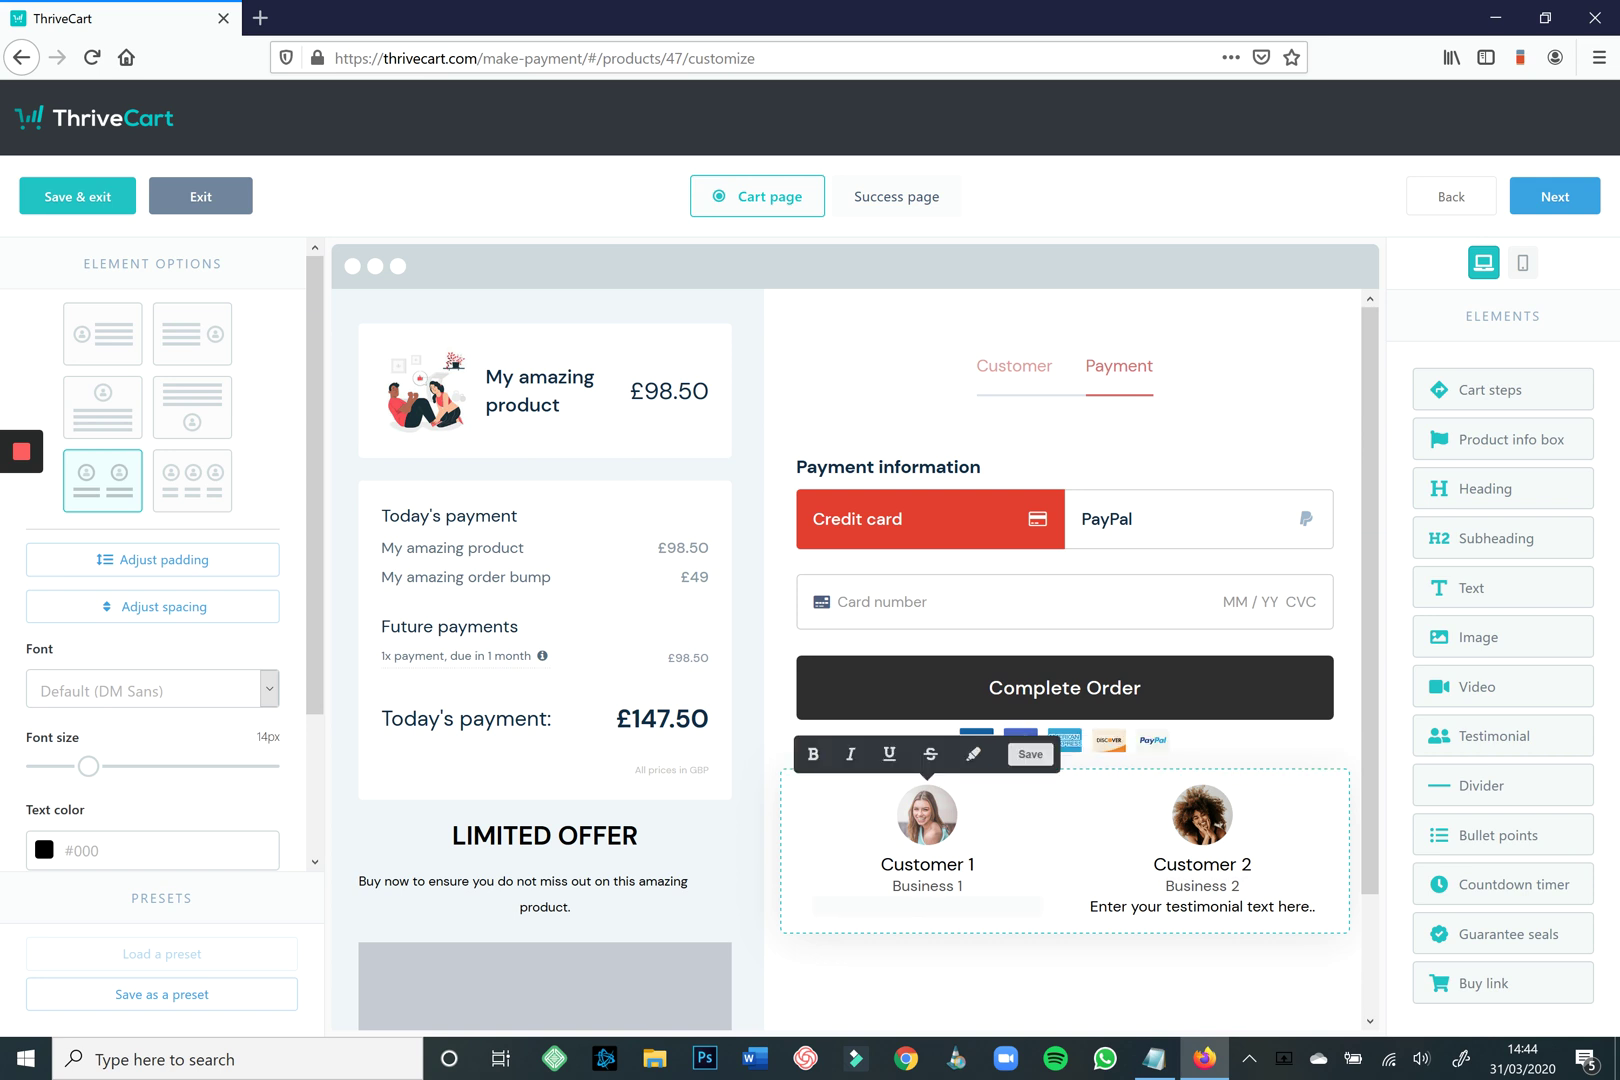
{"action": "type", "text": "Amazing product. Highly re"}
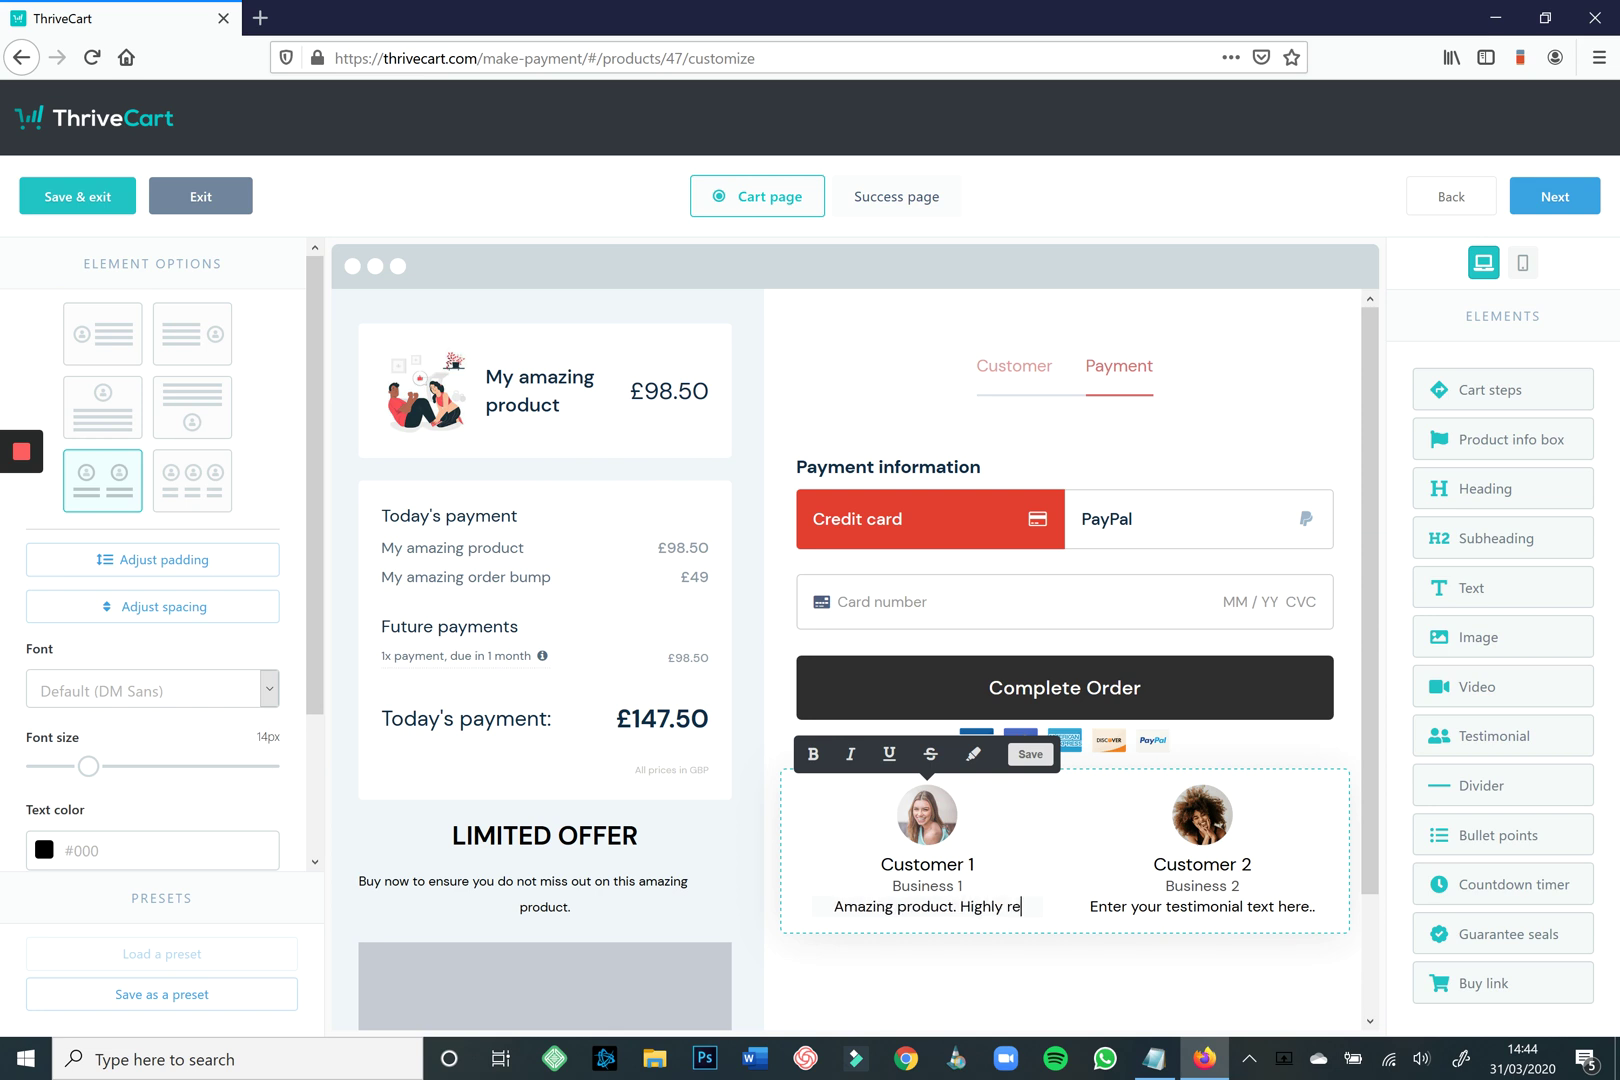
{"action": "type", "text": "commended!"}
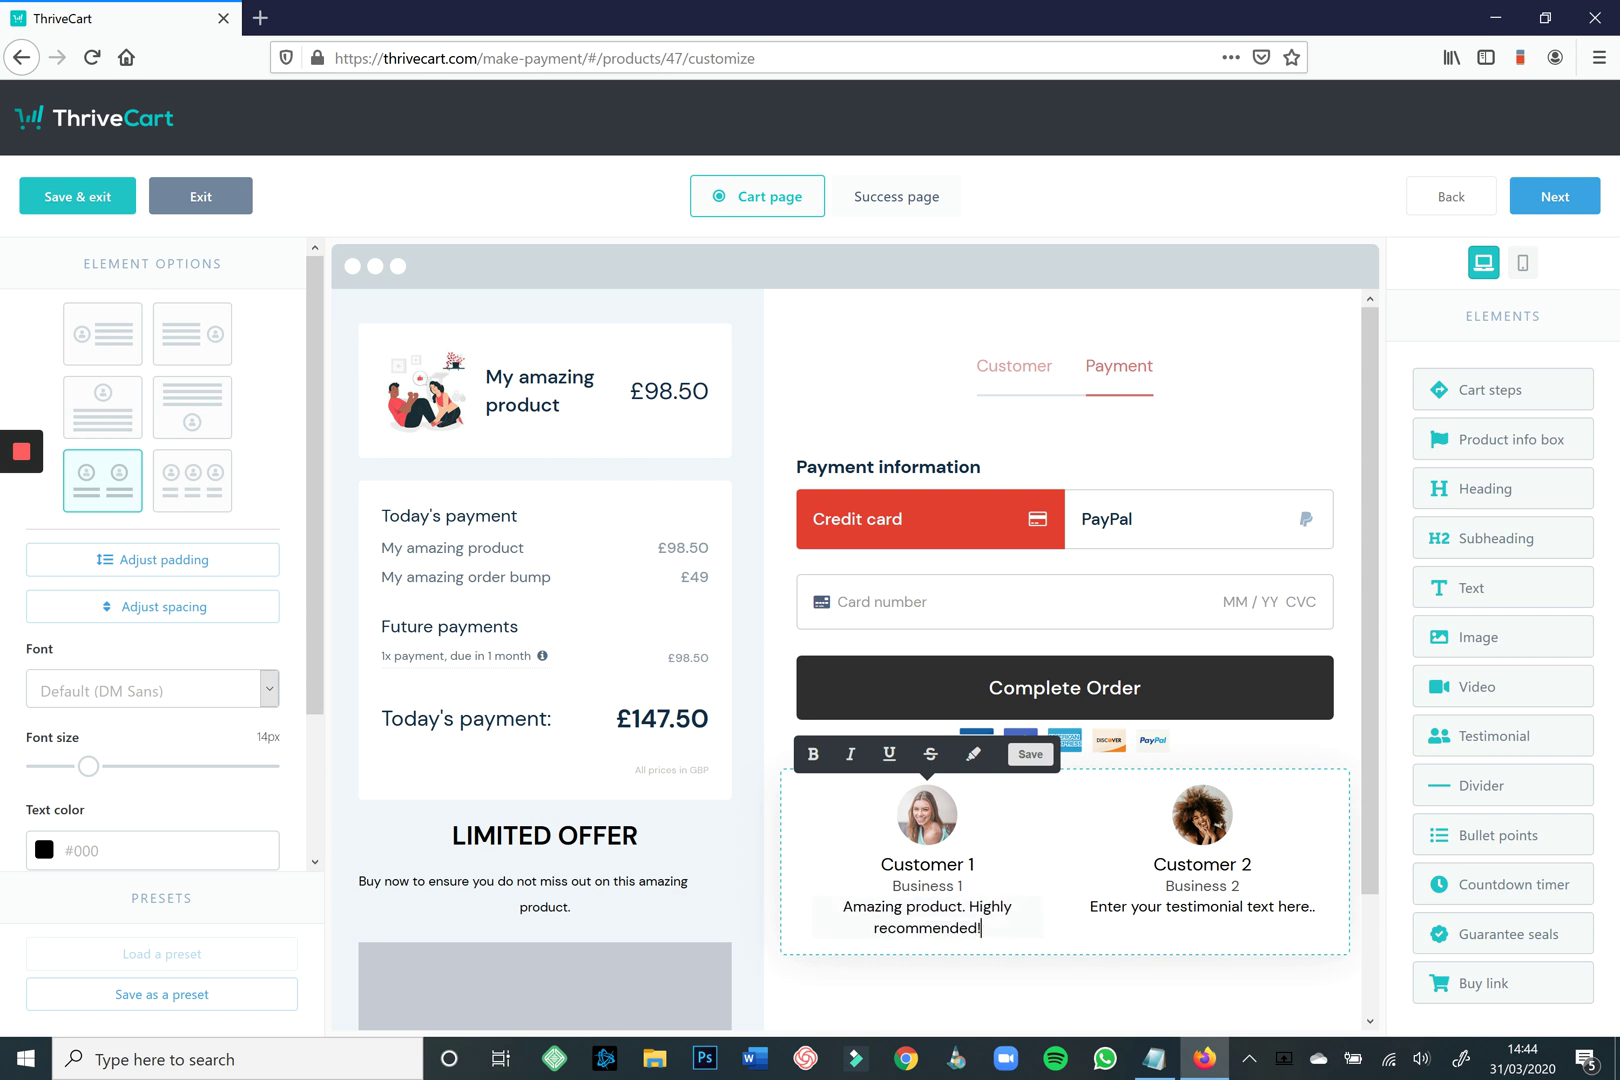
{"action": "left_click", "coordinate": [1202, 906]}
{"action": "type", "text": "Changed"}
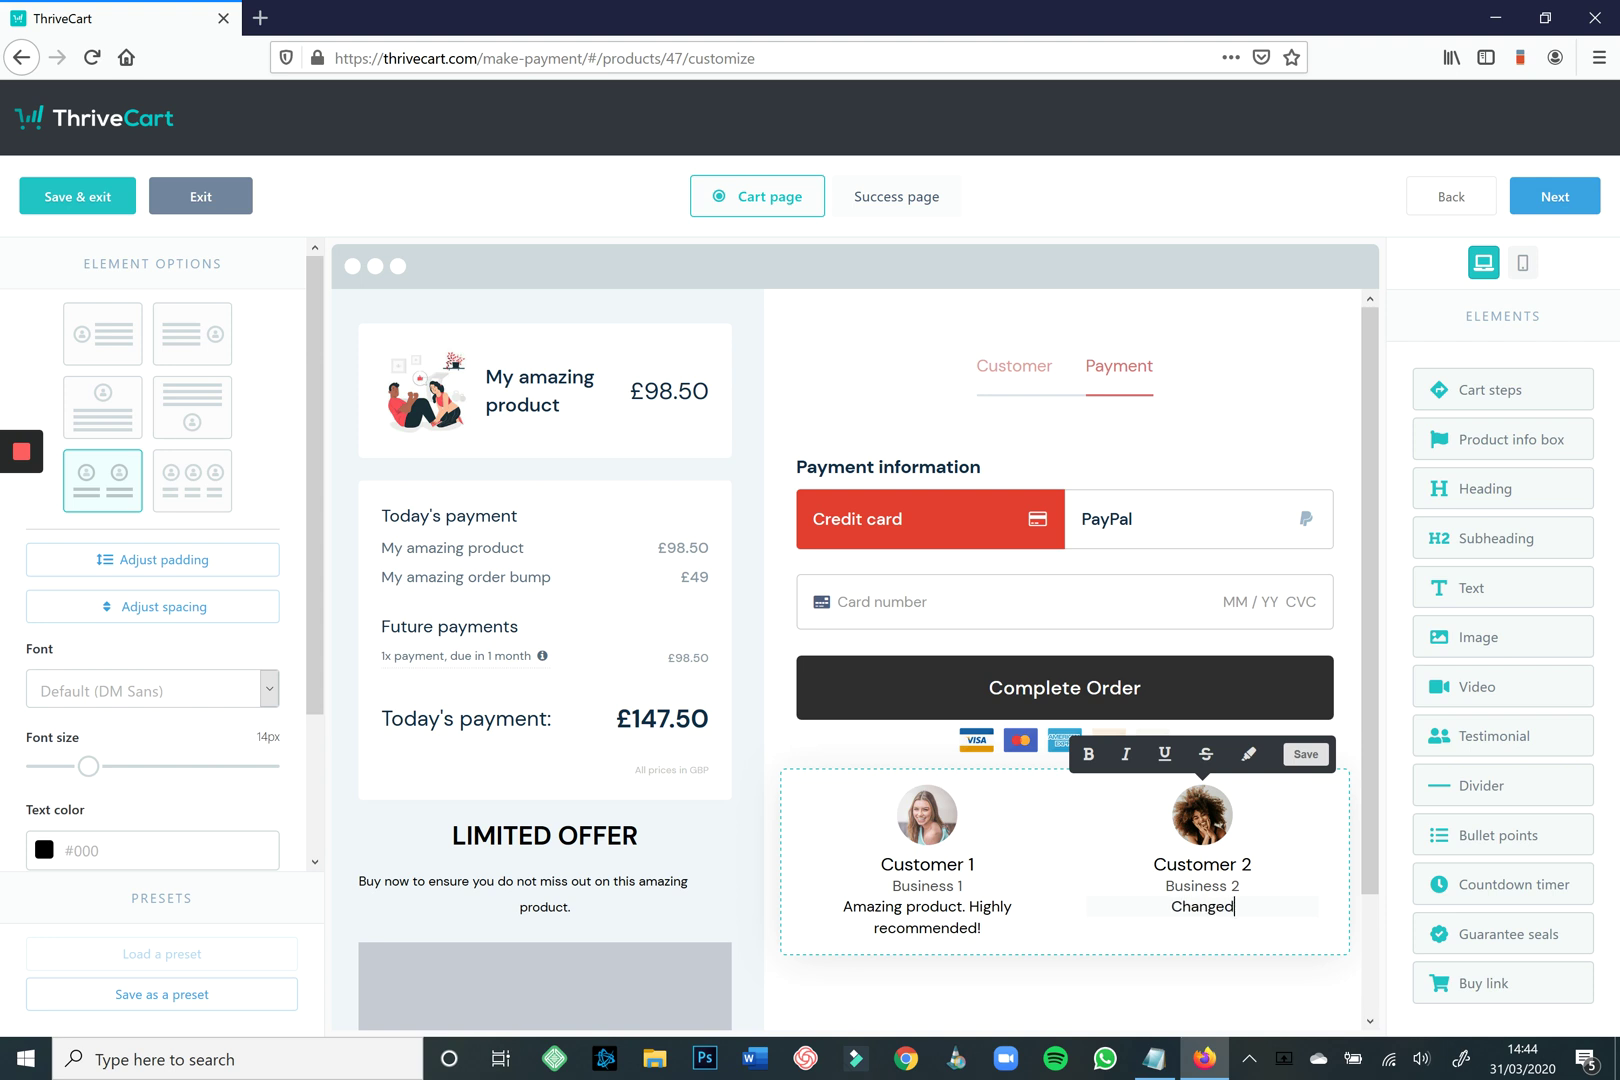
{"action": "type", "text": " the dynamic of "}
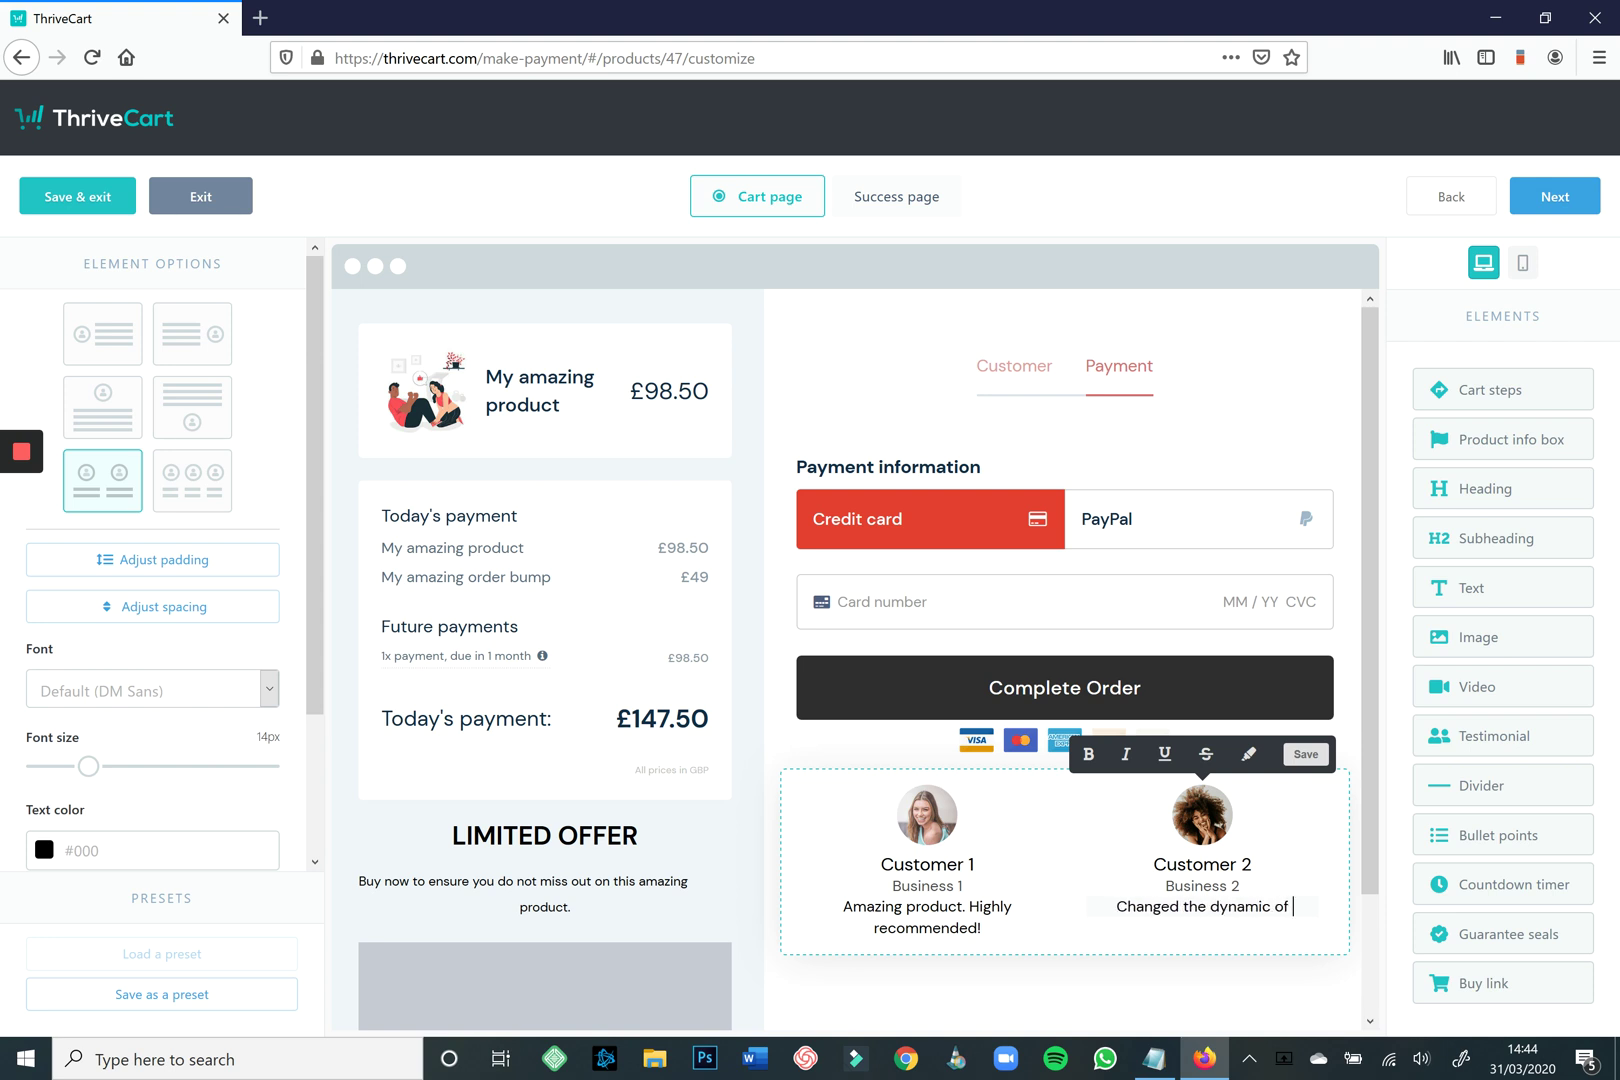
{"action": "type", "text": "my business! Thank you!"}
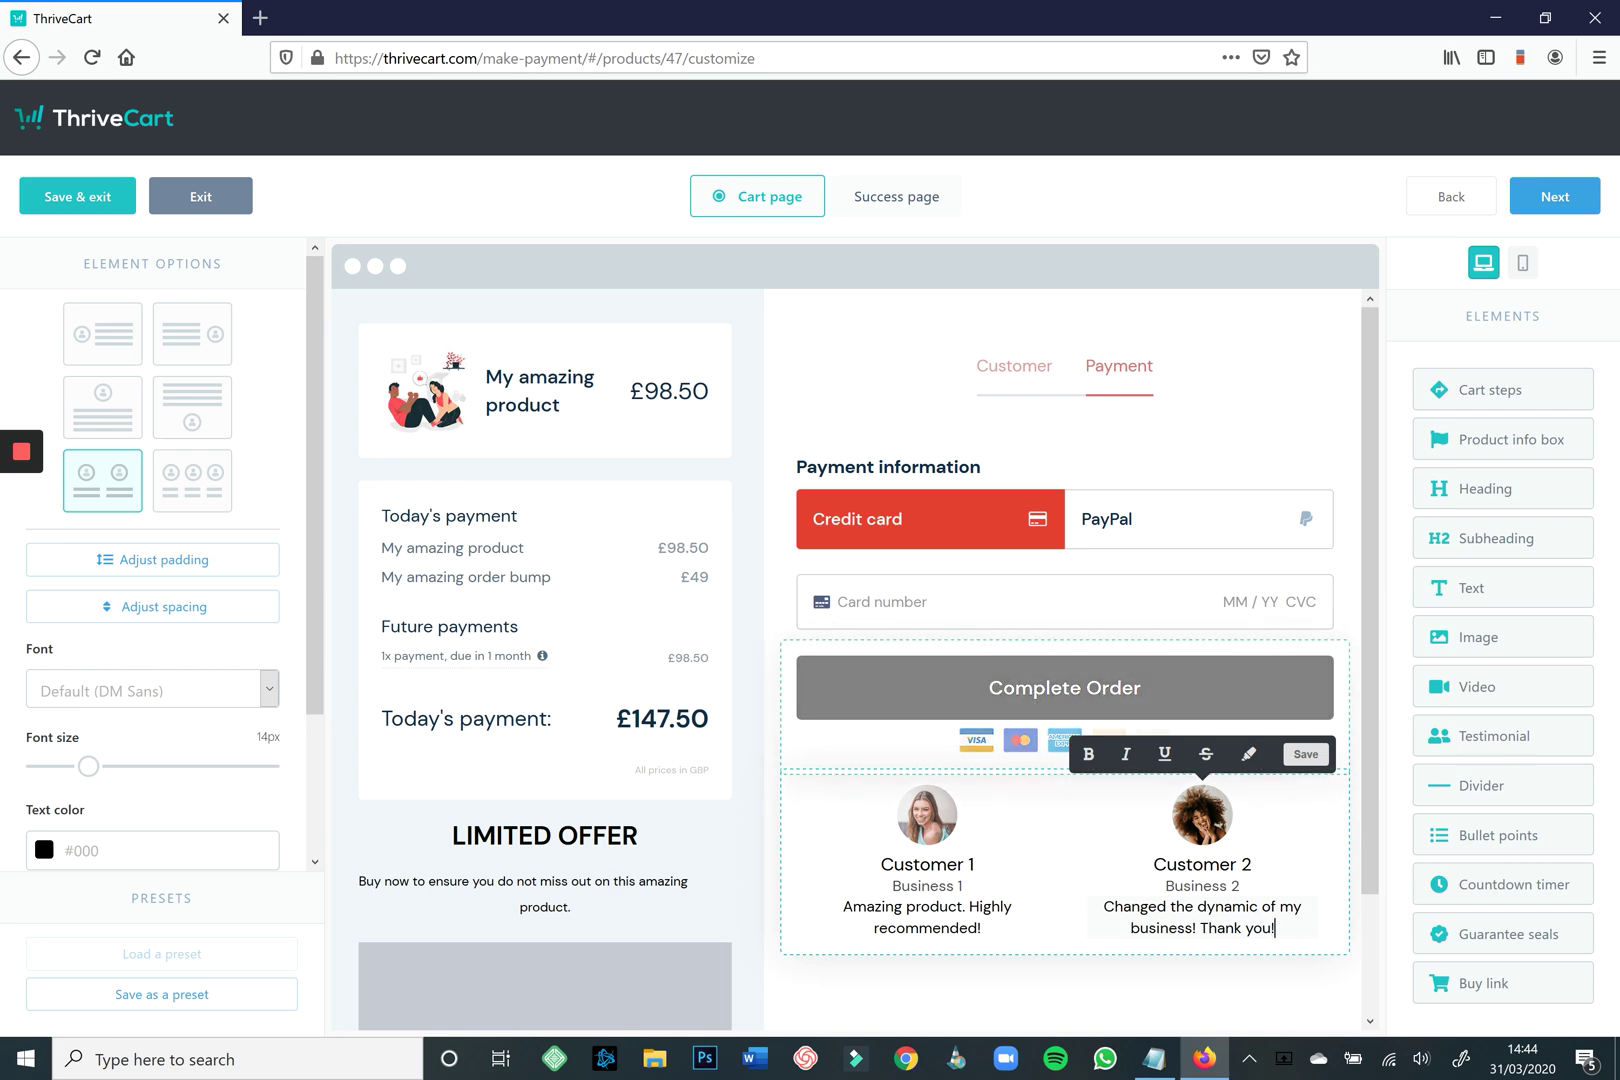
{"action": "scroll", "coordinate": [861, 662], "scroll_direction": "down", "scroll_amount": 3}
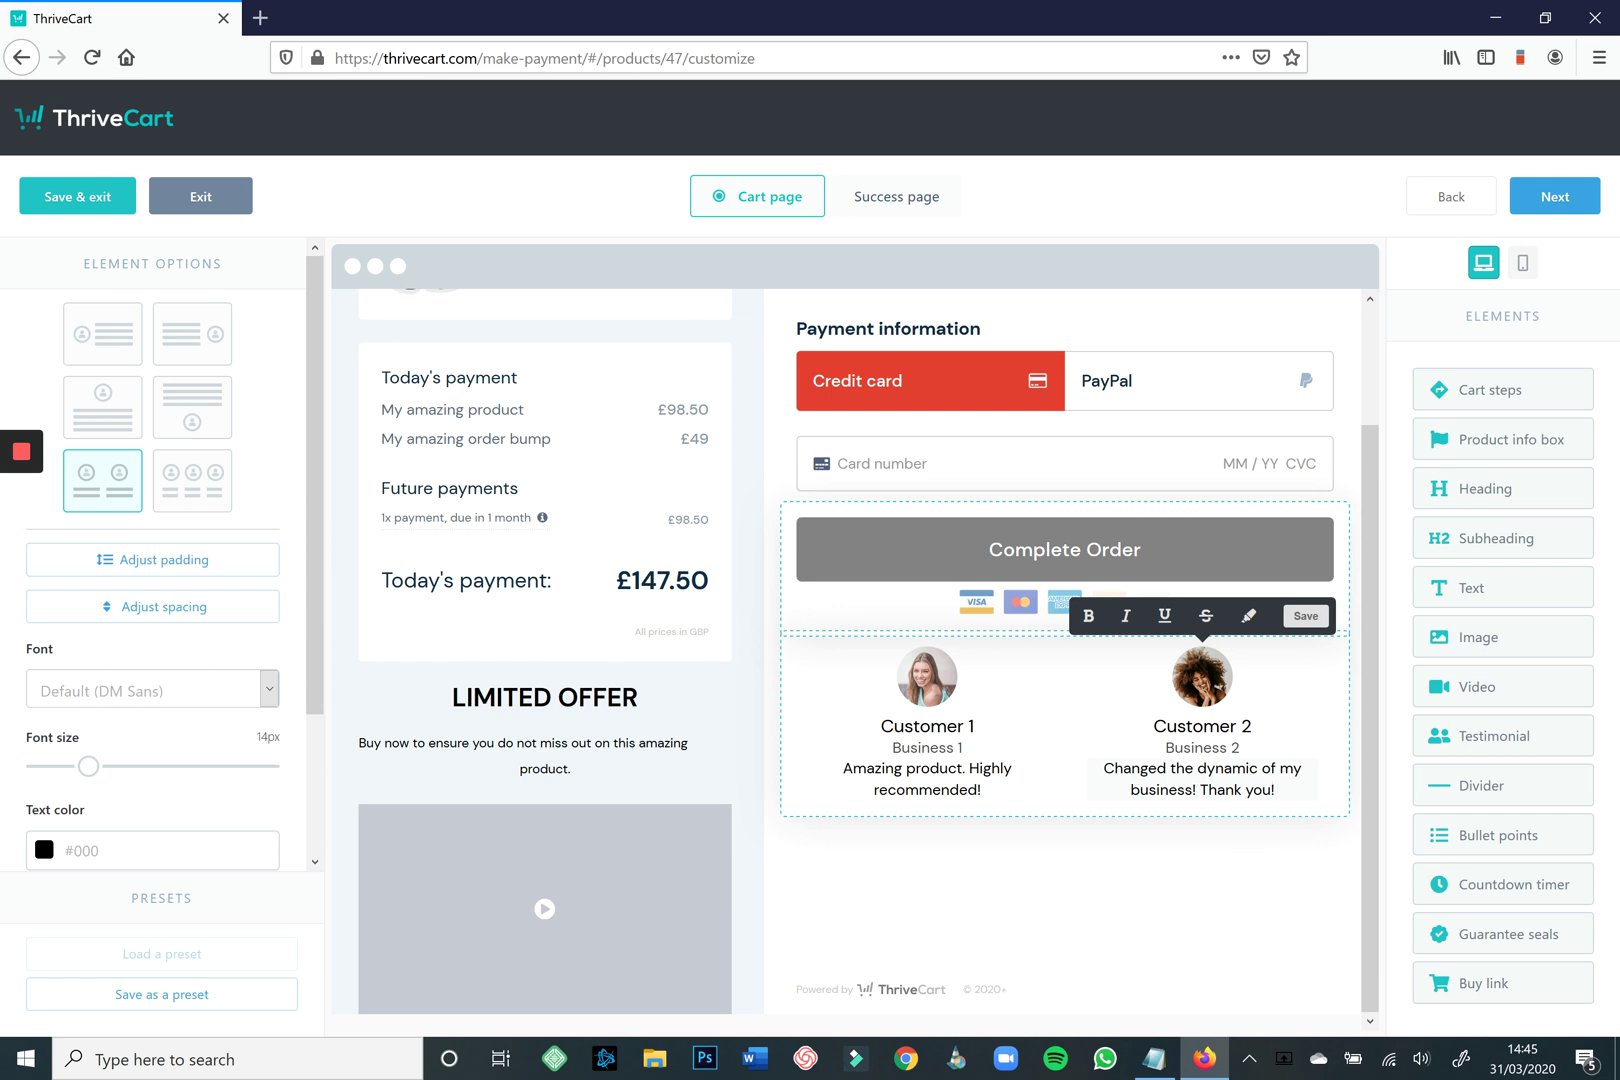
{"action": "scroll", "coordinate": [1065, 650], "scroll_direction": "up", "scroll_amount": 3}
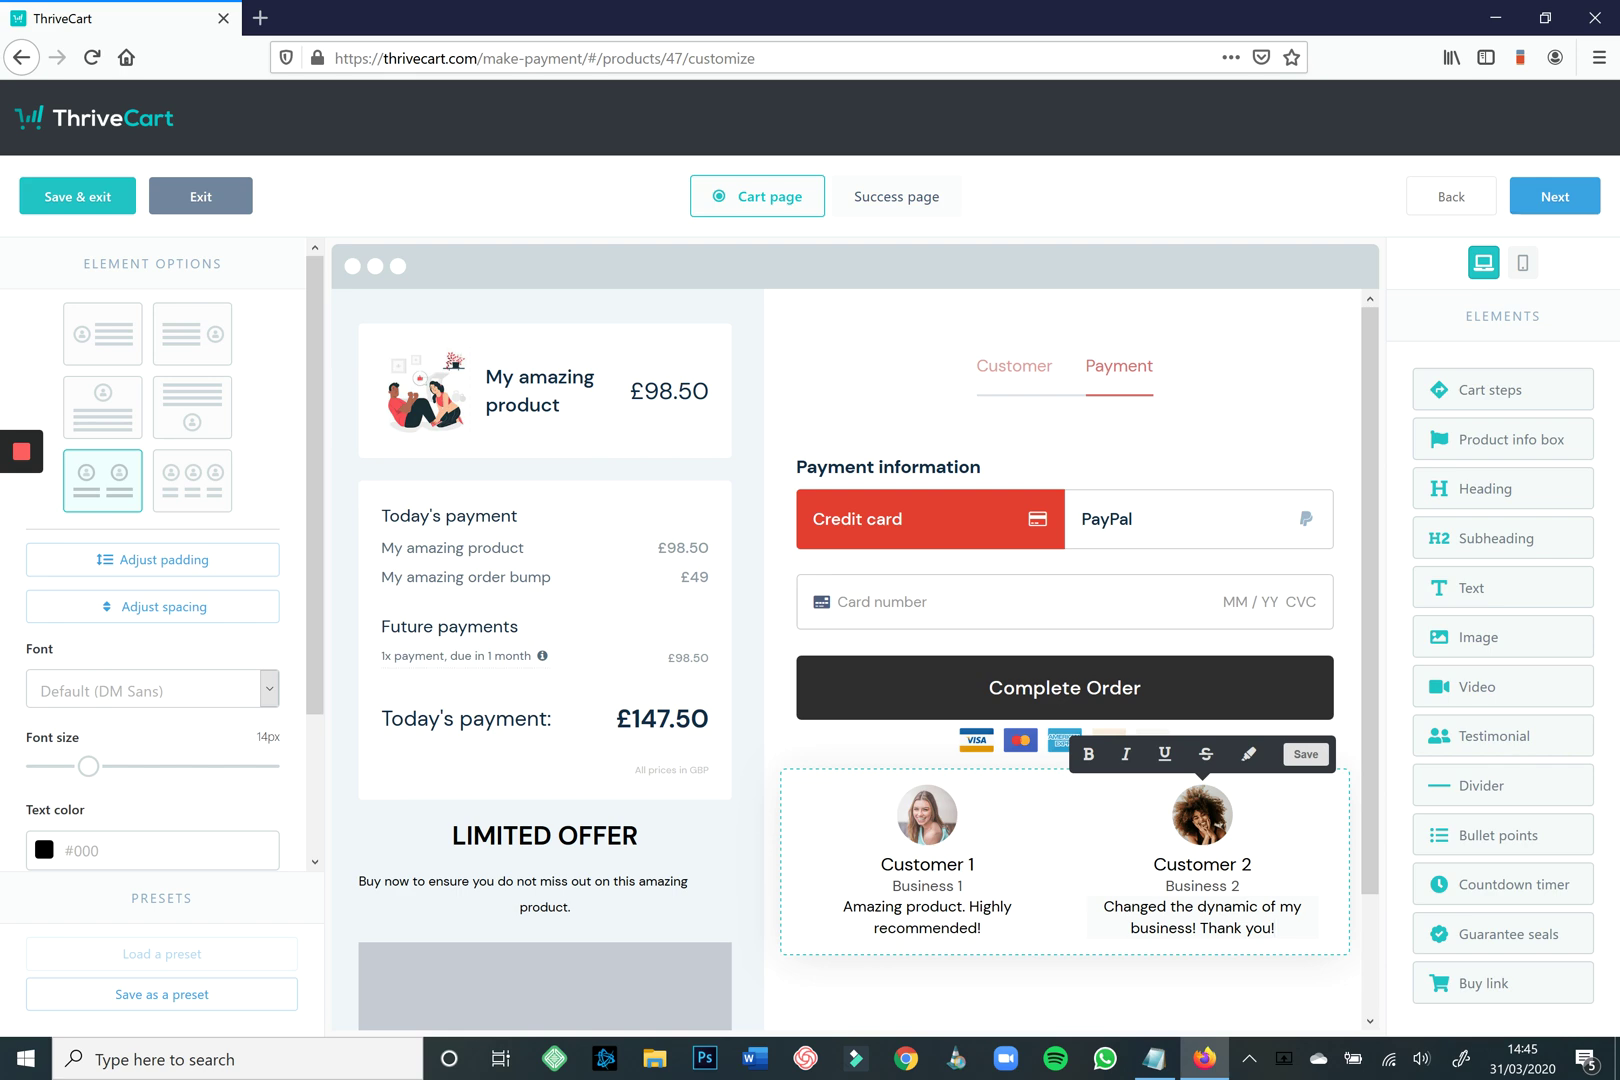
Preview the cart page in mobile layout to check the testimonial placement.
{"action": "left_click", "coordinate": [1522, 262]}
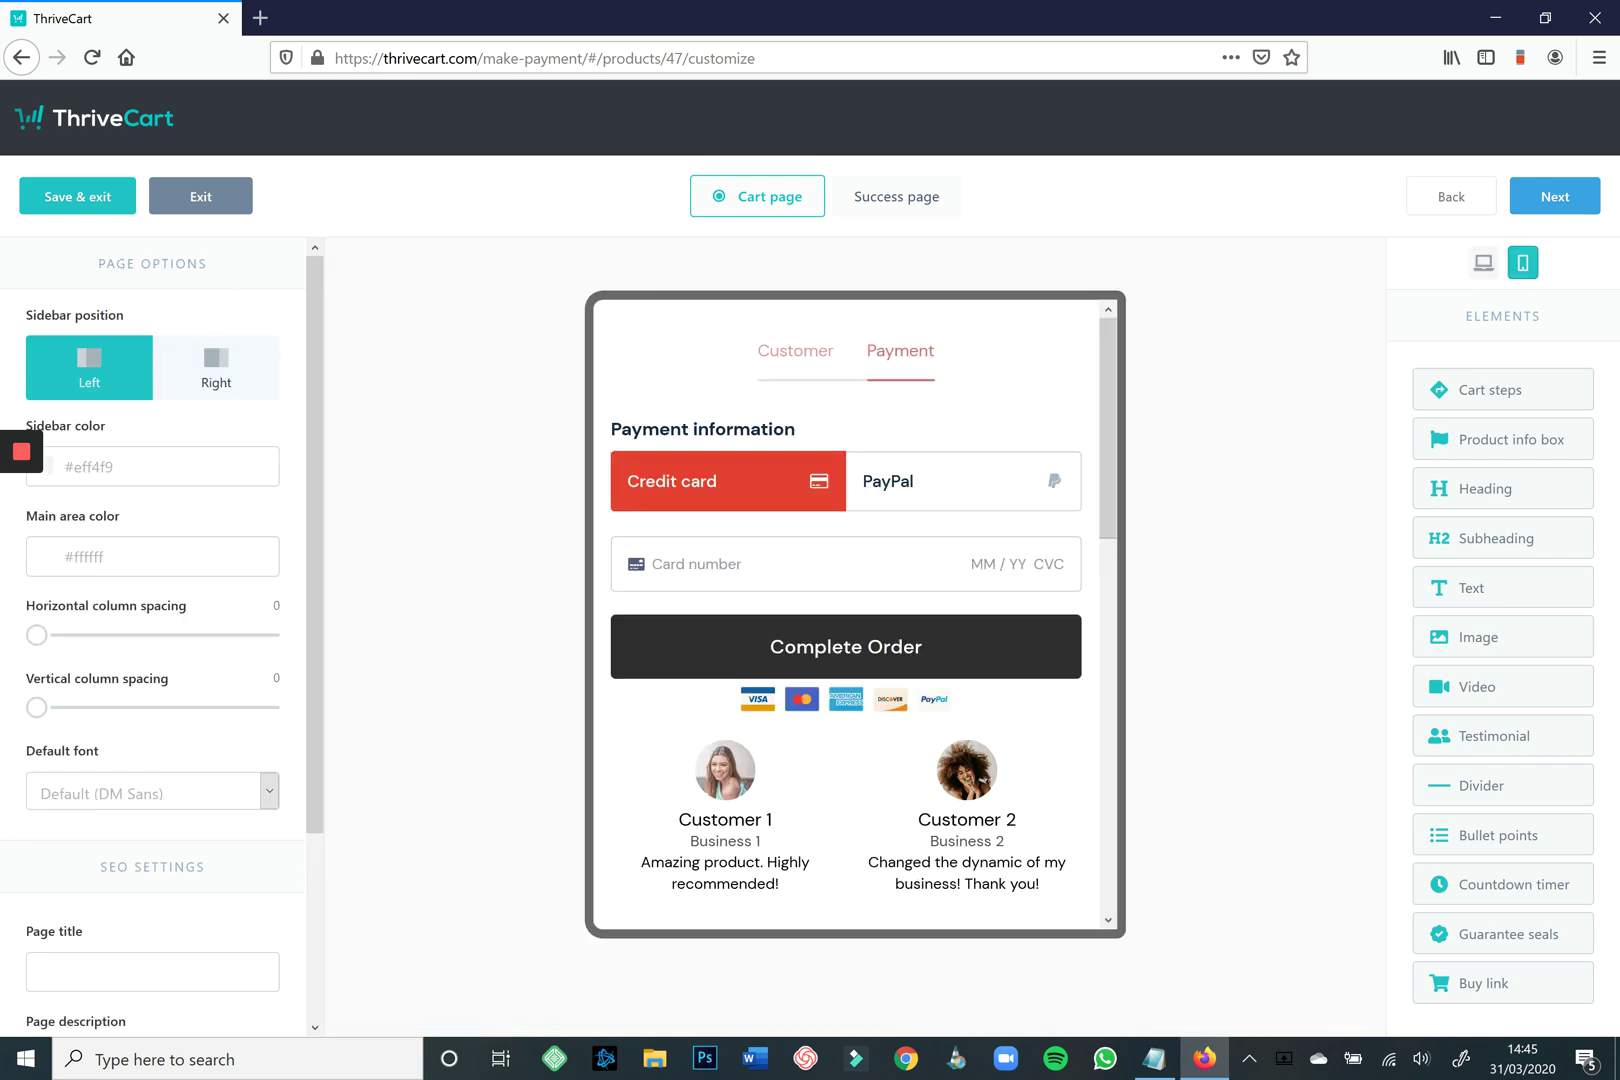
{"action": "scroll", "coordinate": [850, 615], "scroll_direction": "down", "scroll_amount": 5}
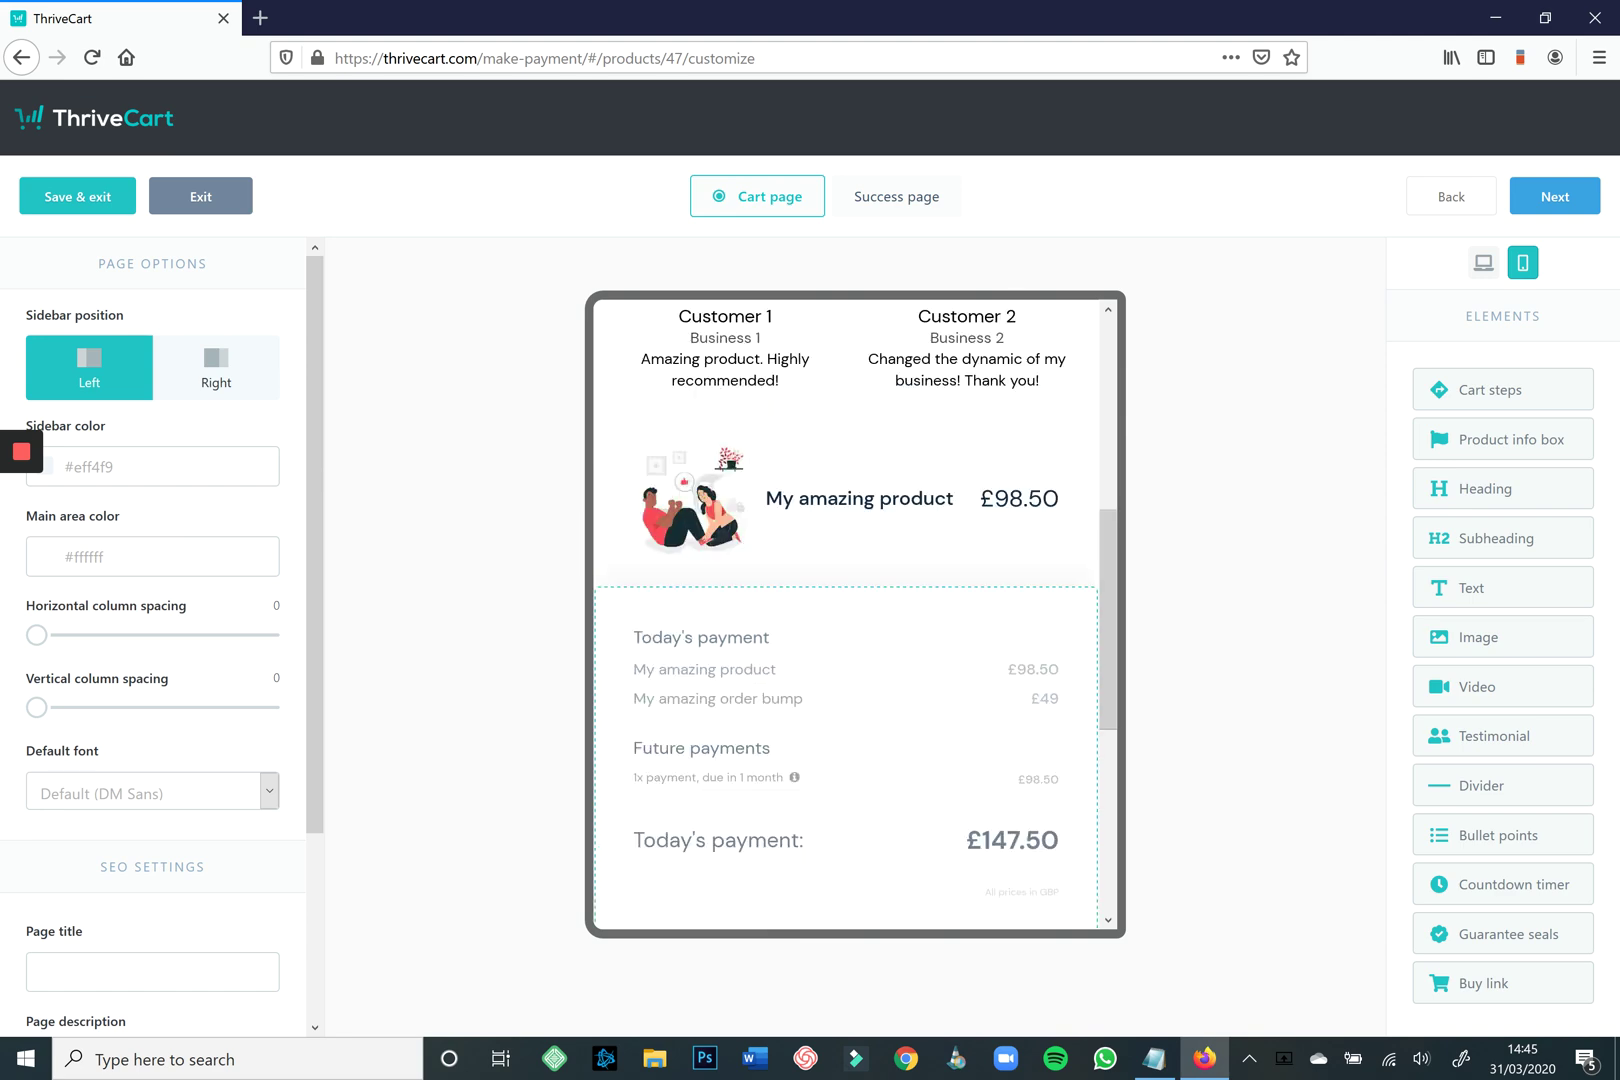
{"action": "scroll", "coordinate": [846, 615], "scroll_direction": "up", "scroll_amount": 5}
{"action": "scroll", "coordinate": [846, 615], "scroll_direction": "down", "scroll_amount": 6}
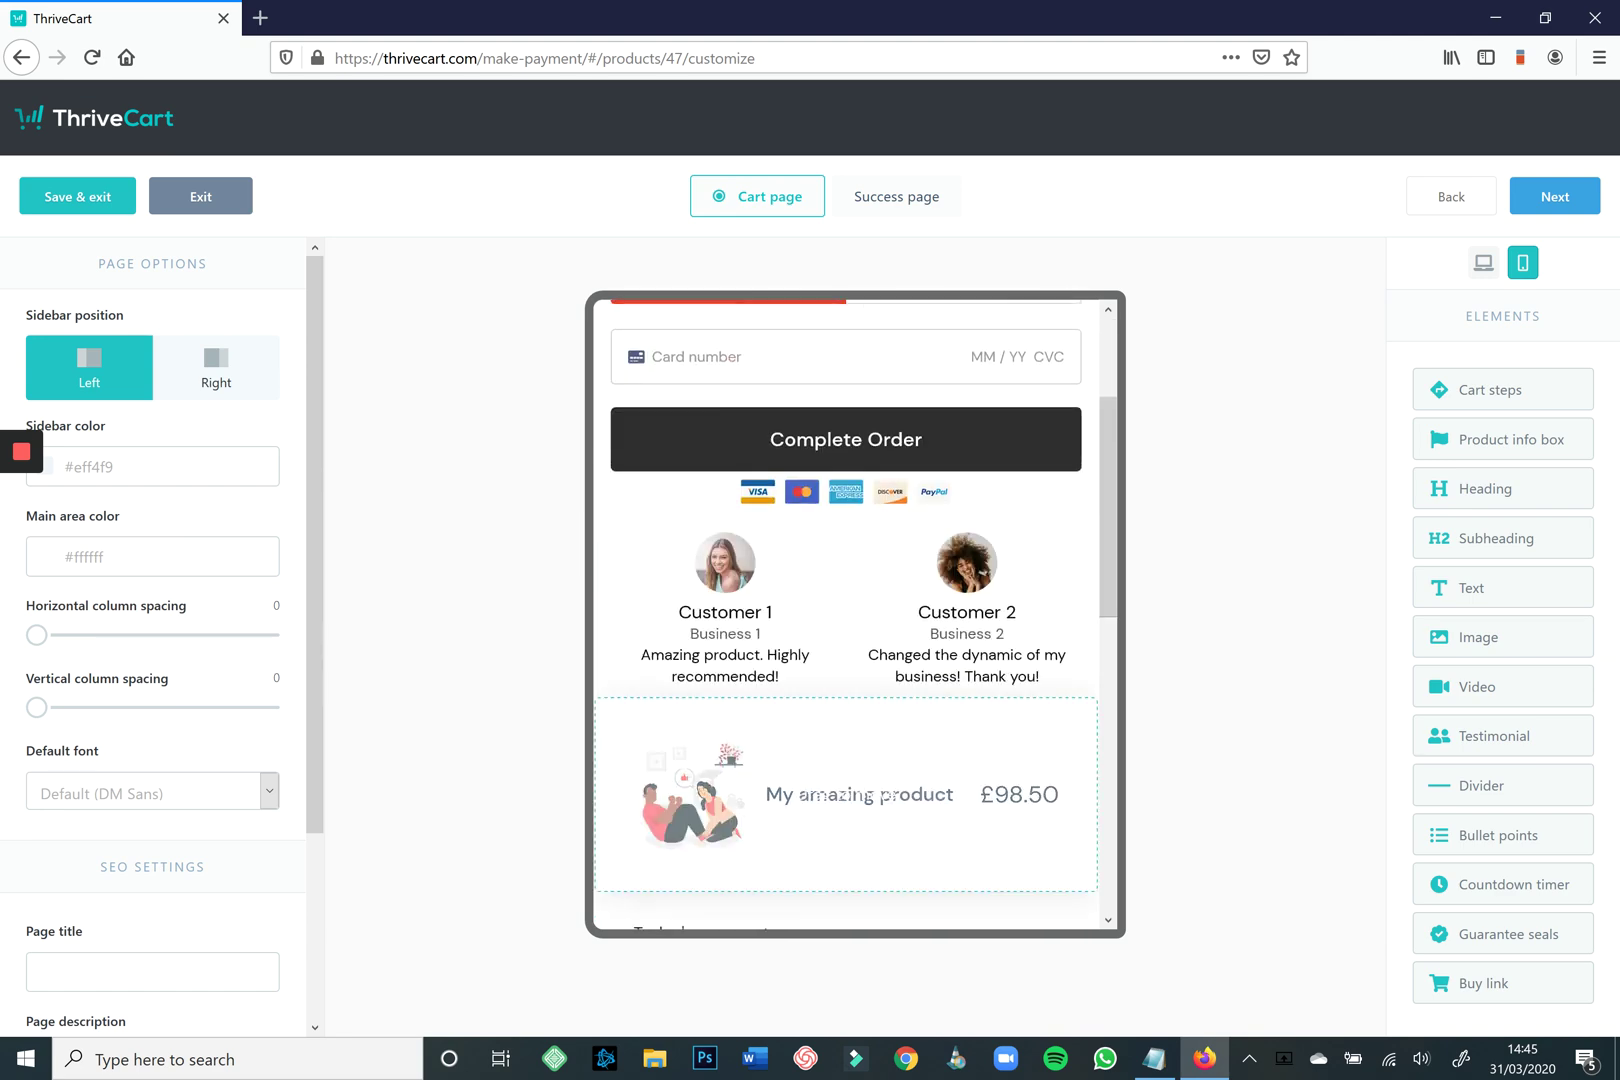
{"action": "scroll", "coordinate": [846, 615], "scroll_direction": "up", "scroll_amount": 6}
{"action": "scroll", "coordinate": [846, 615], "scroll_direction": "down", "scroll_amount": 7}
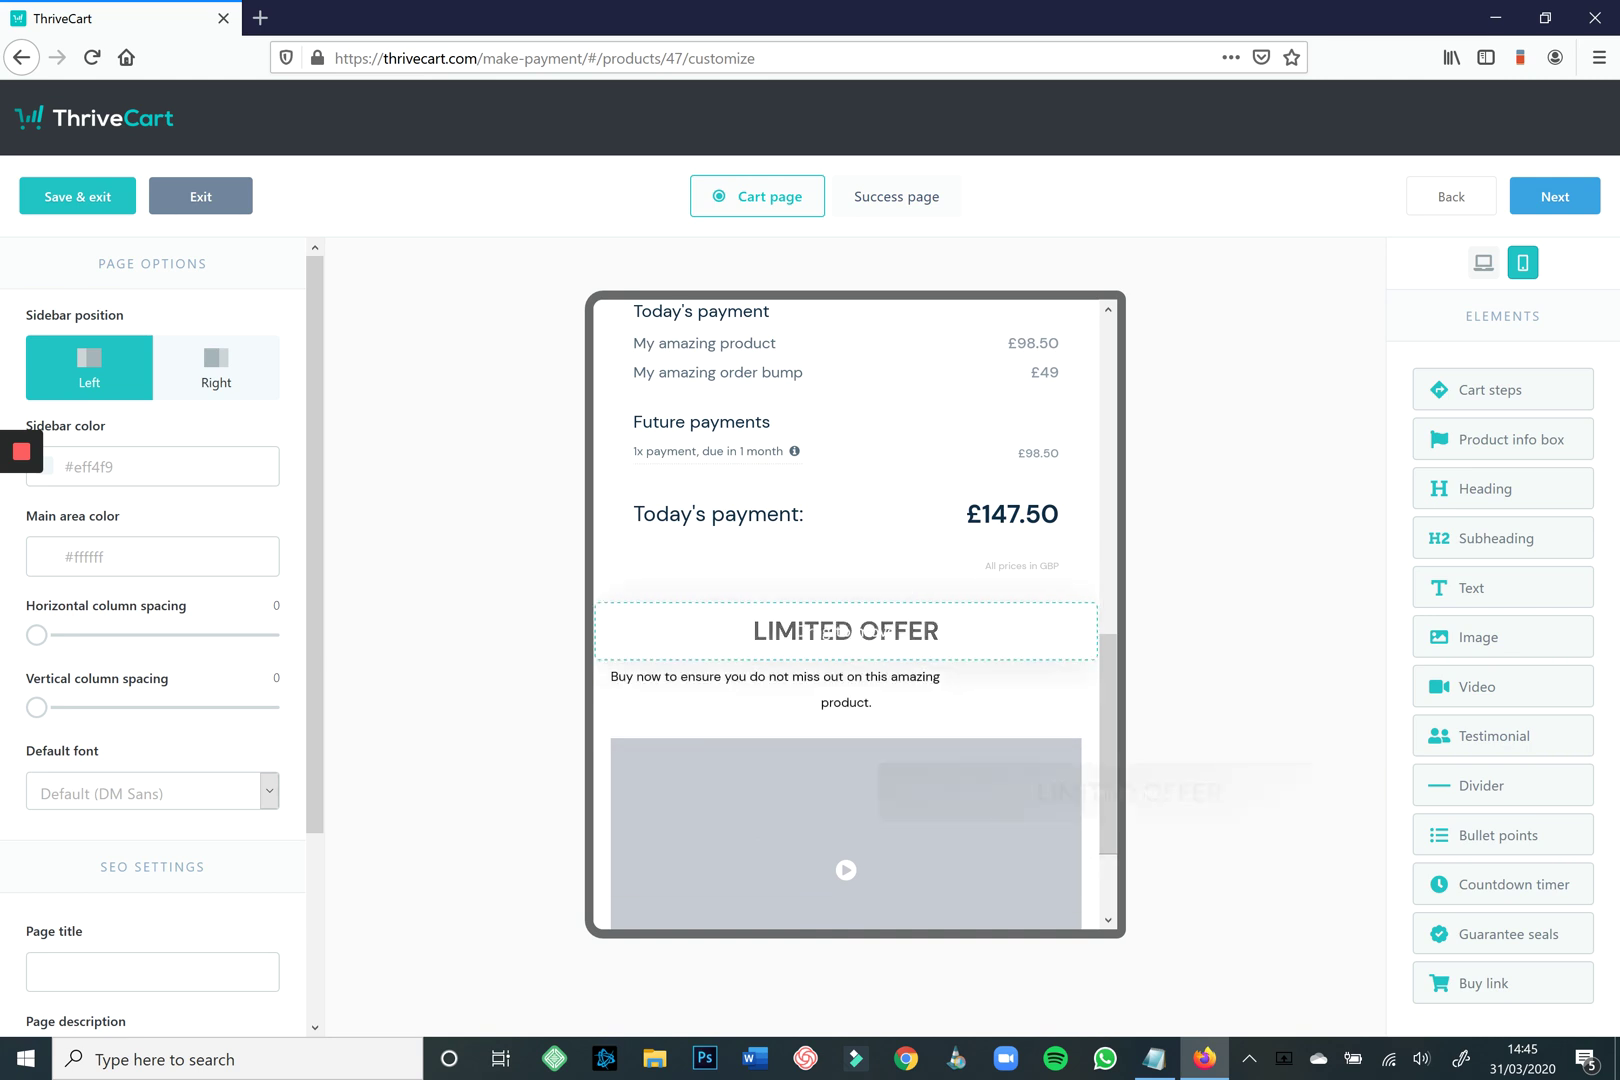
Try moving the LIMITED OFFER heading, then move on to editing the Success page.
{"action": "left_click_drag", "start_coordinate": [1000, 790], "coordinate": [880, 650]}
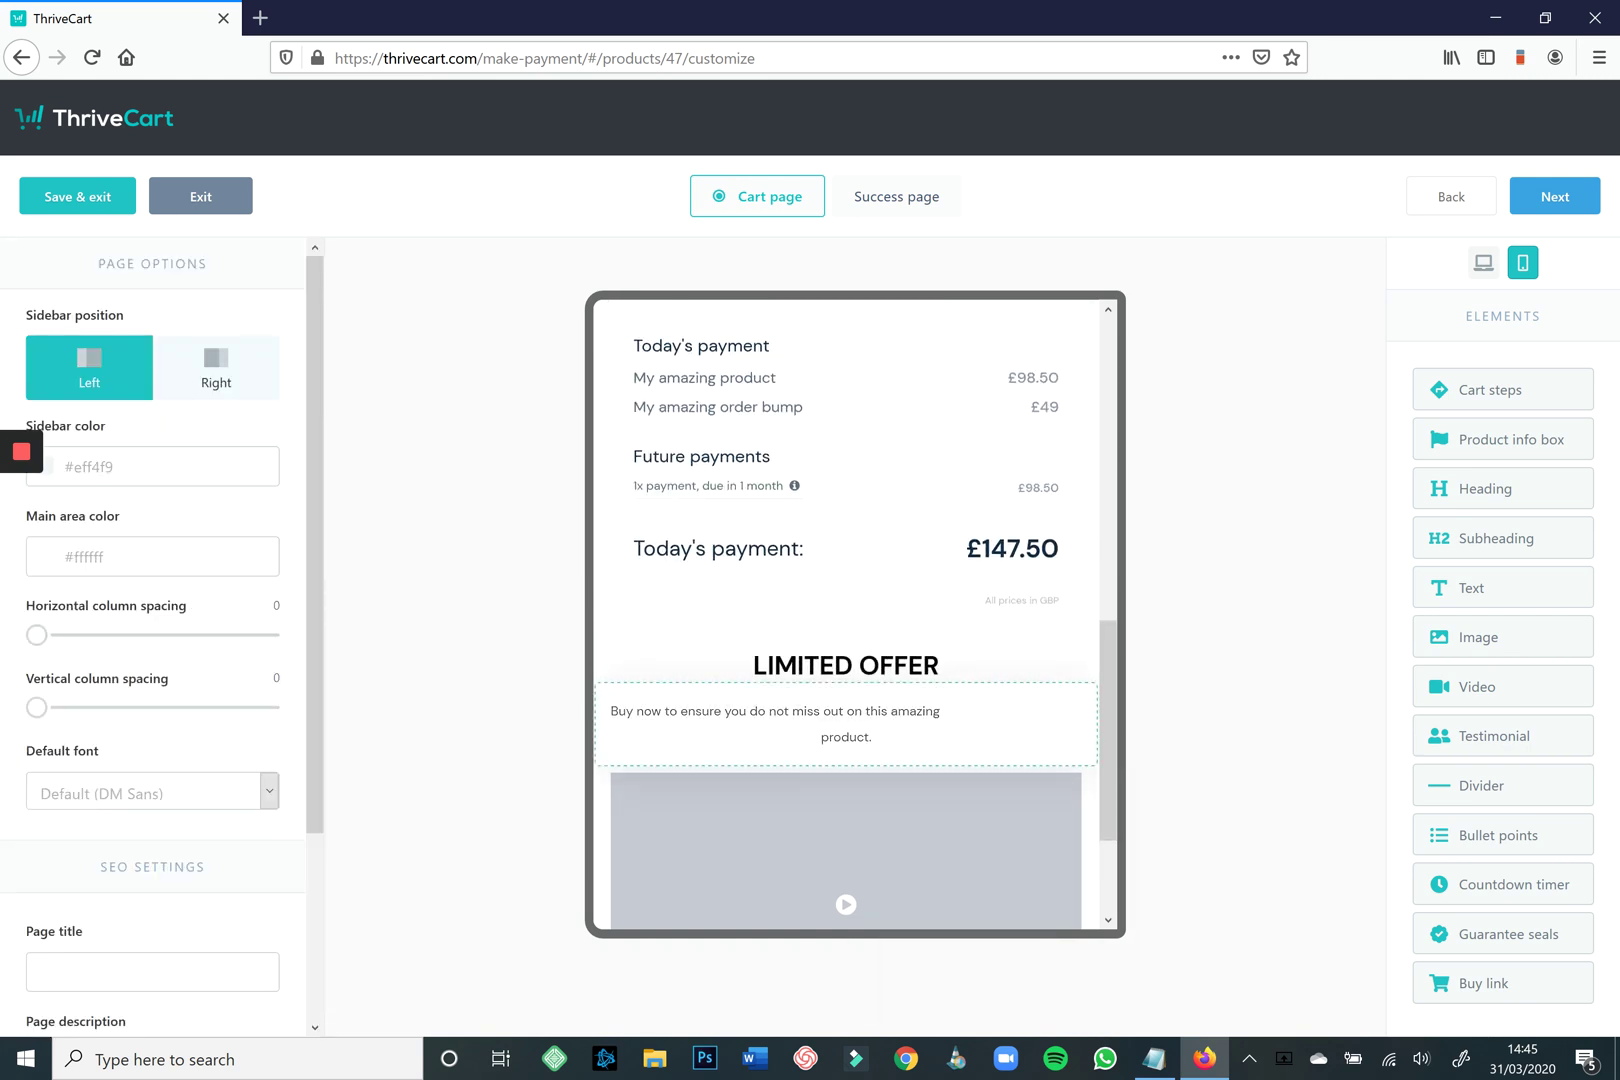
{"action": "scroll", "coordinate": [846, 615], "scroll_direction": "up", "scroll_amount": 6}
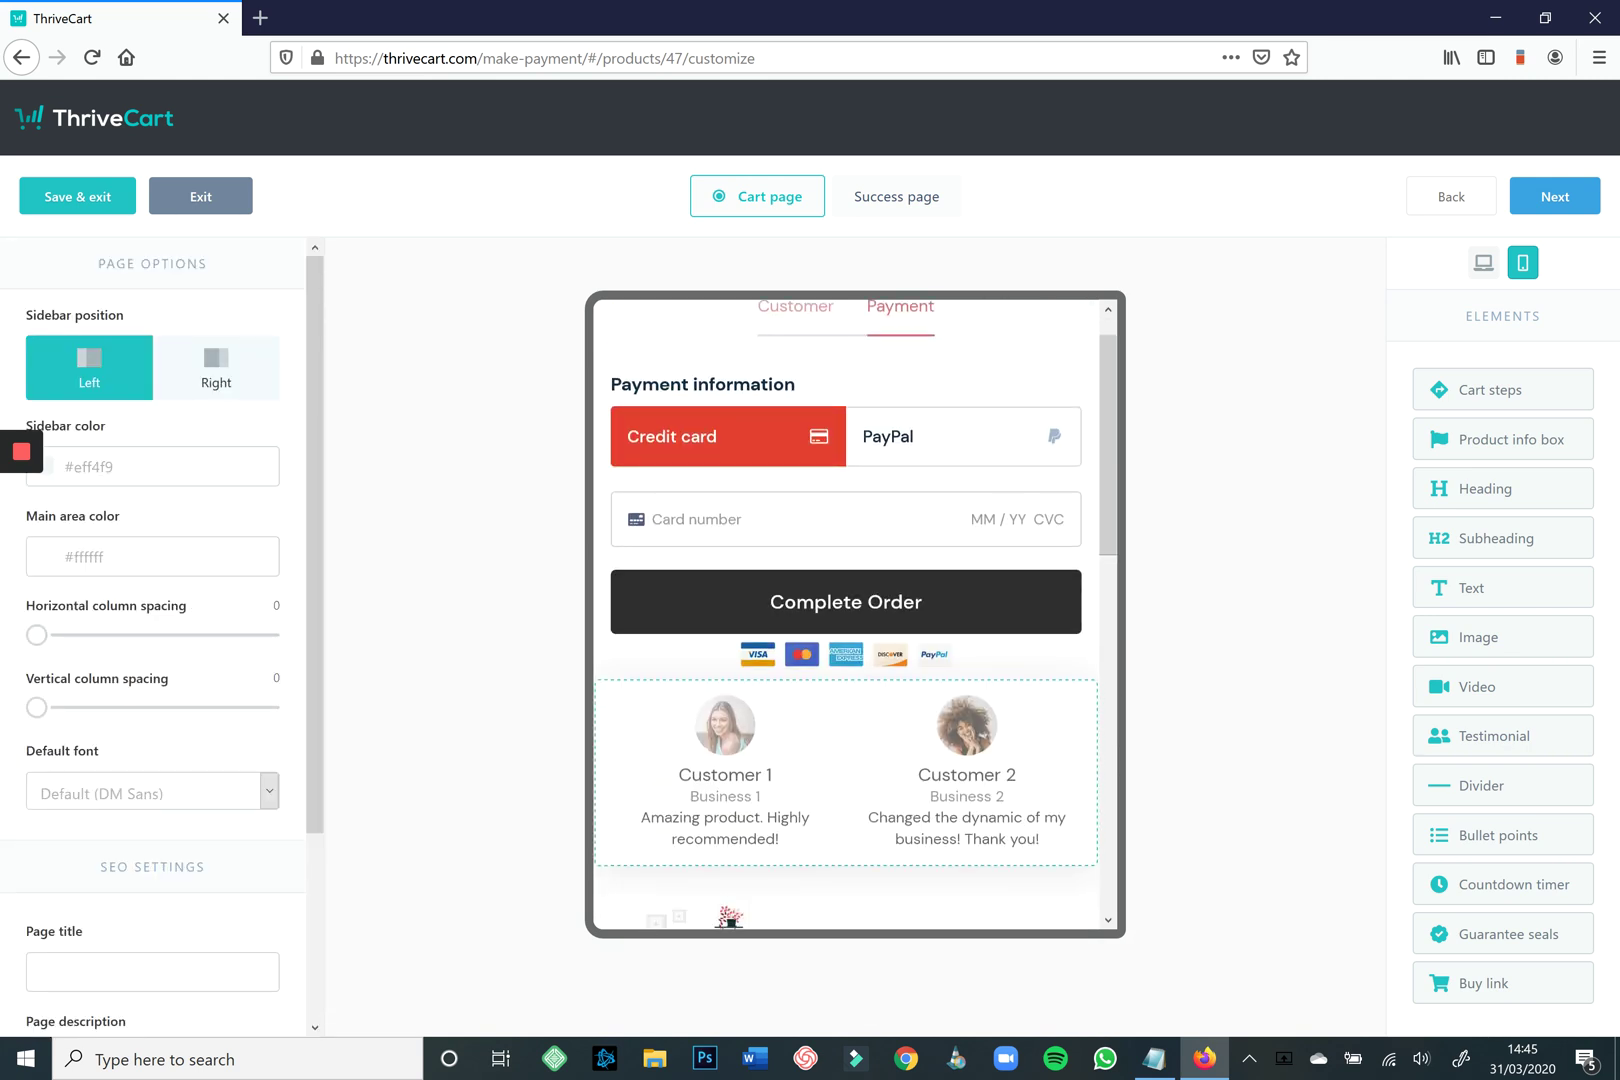
{"action": "scroll", "coordinate": [846, 615], "scroll_direction": "down", "scroll_amount": 5}
{"action": "scroll", "coordinate": [846, 615], "scroll_direction": "up", "scroll_amount": 1}
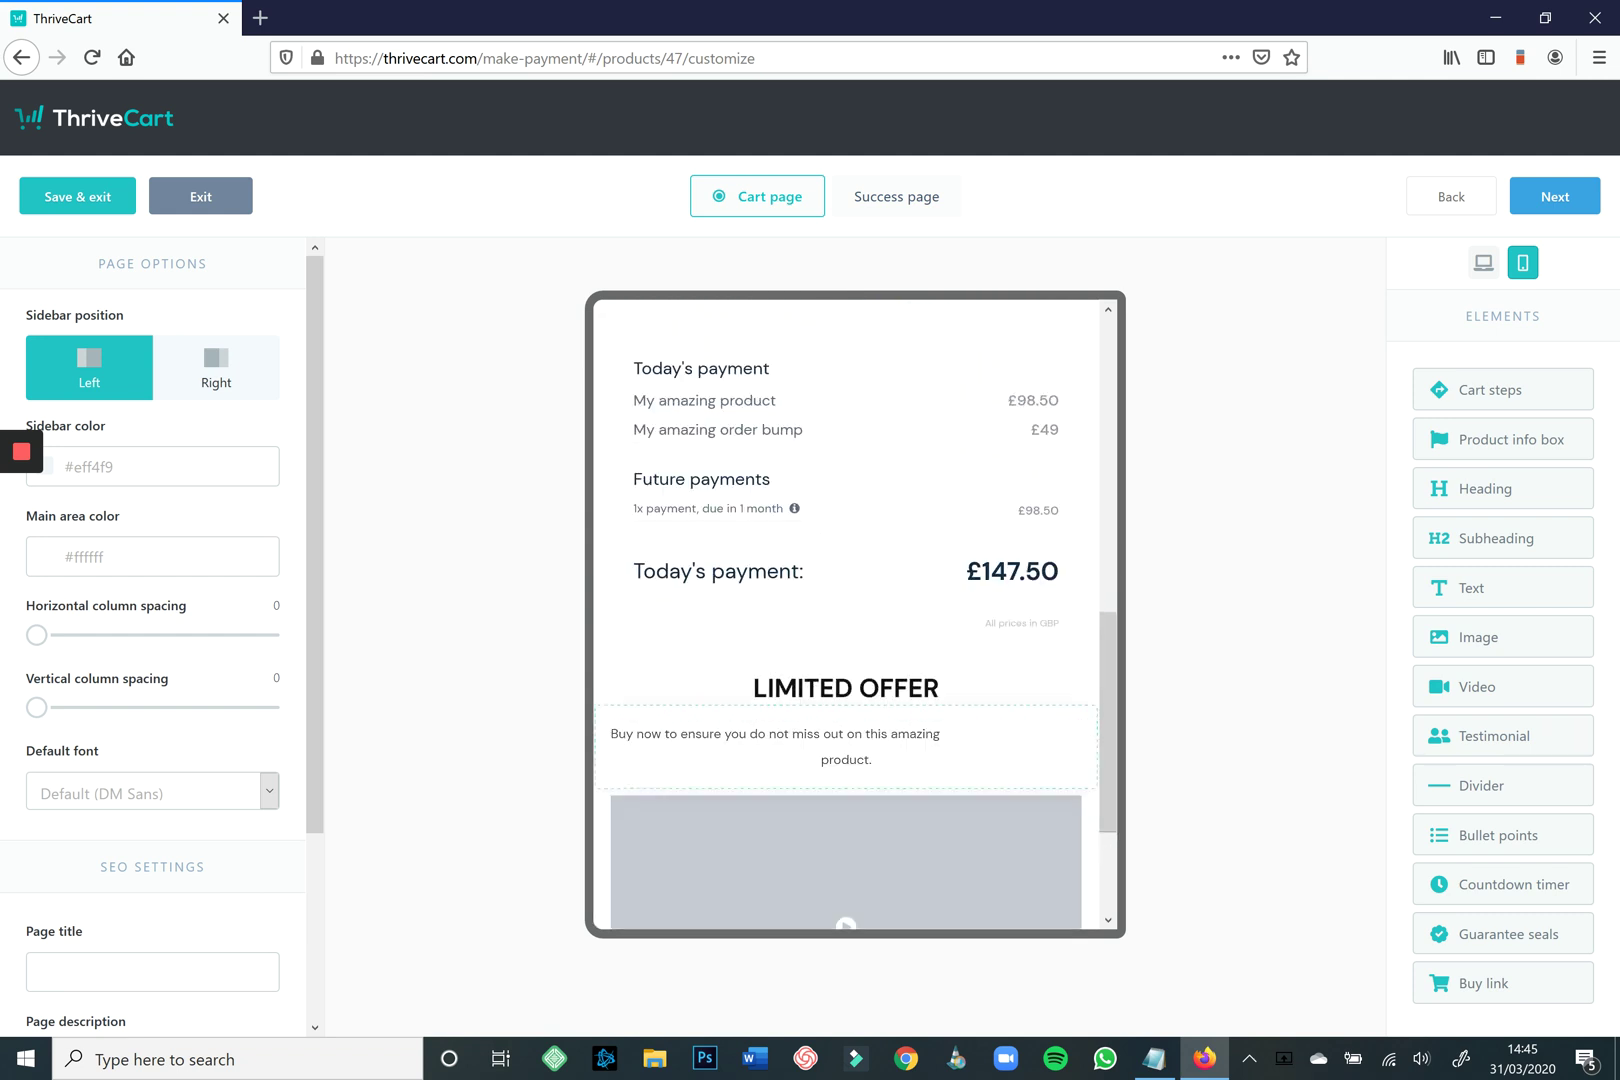
{"action": "scroll", "coordinate": [846, 615], "scroll_direction": "up", "scroll_amount": 4}
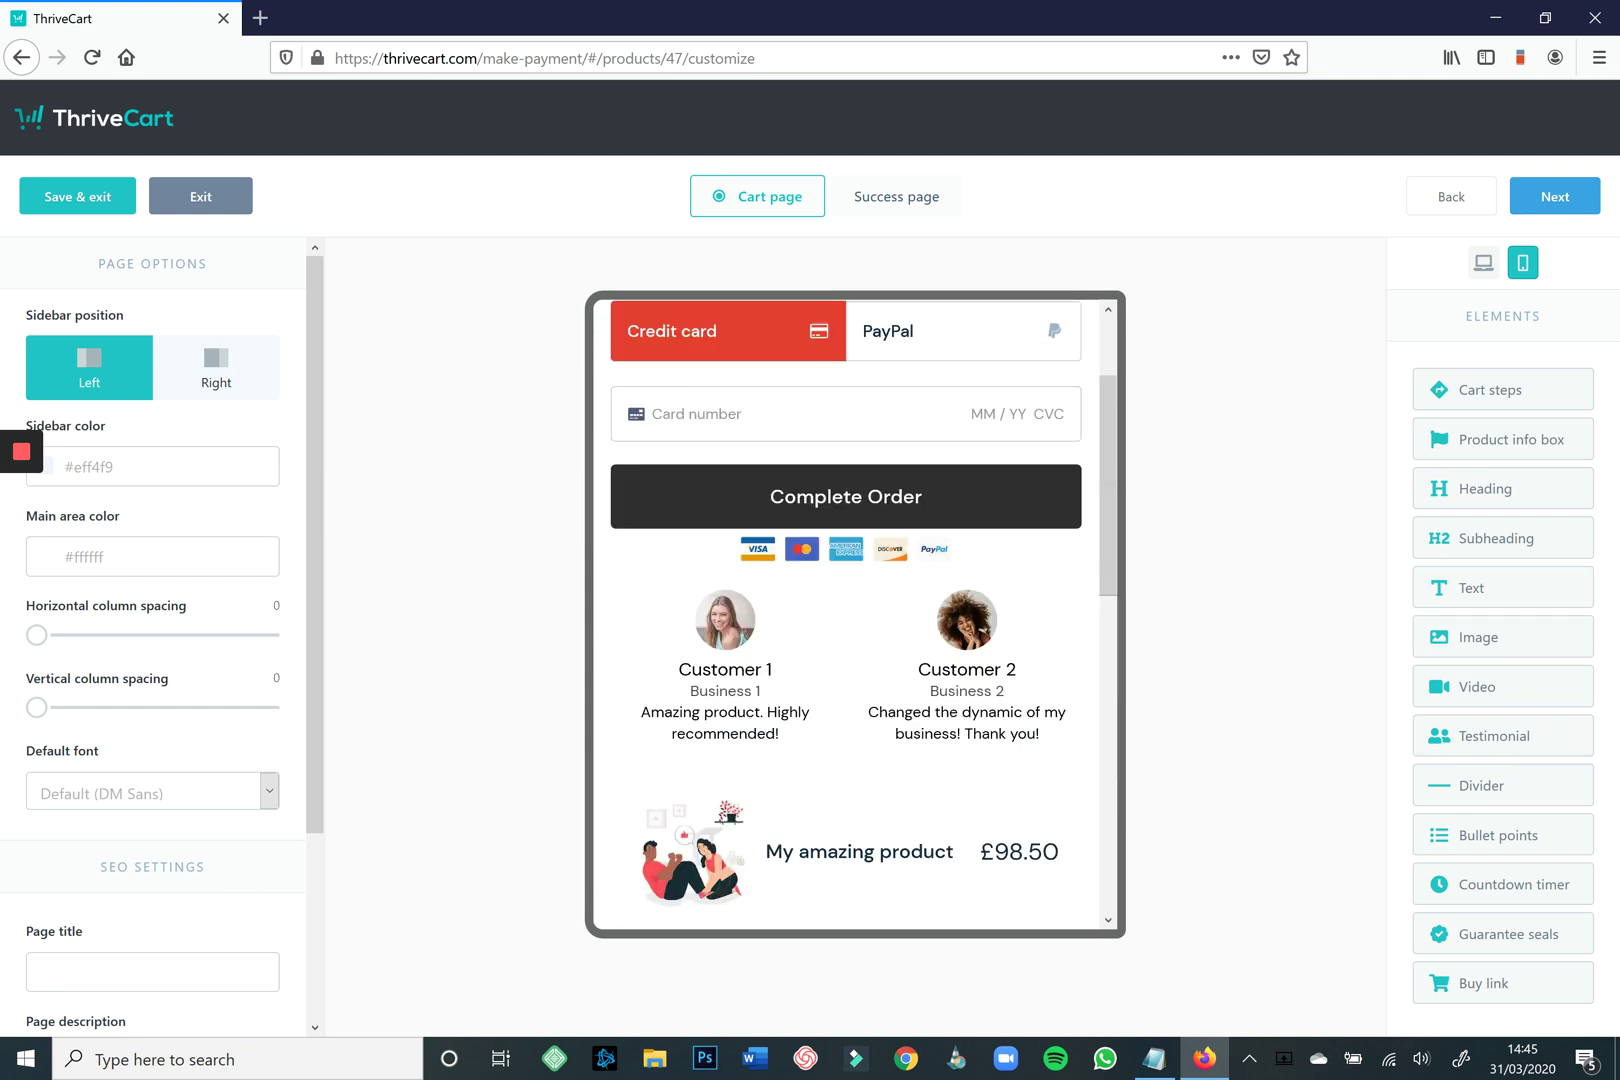
{"action": "scroll", "coordinate": [846, 615], "scroll_direction": "up", "scroll_amount": 2}
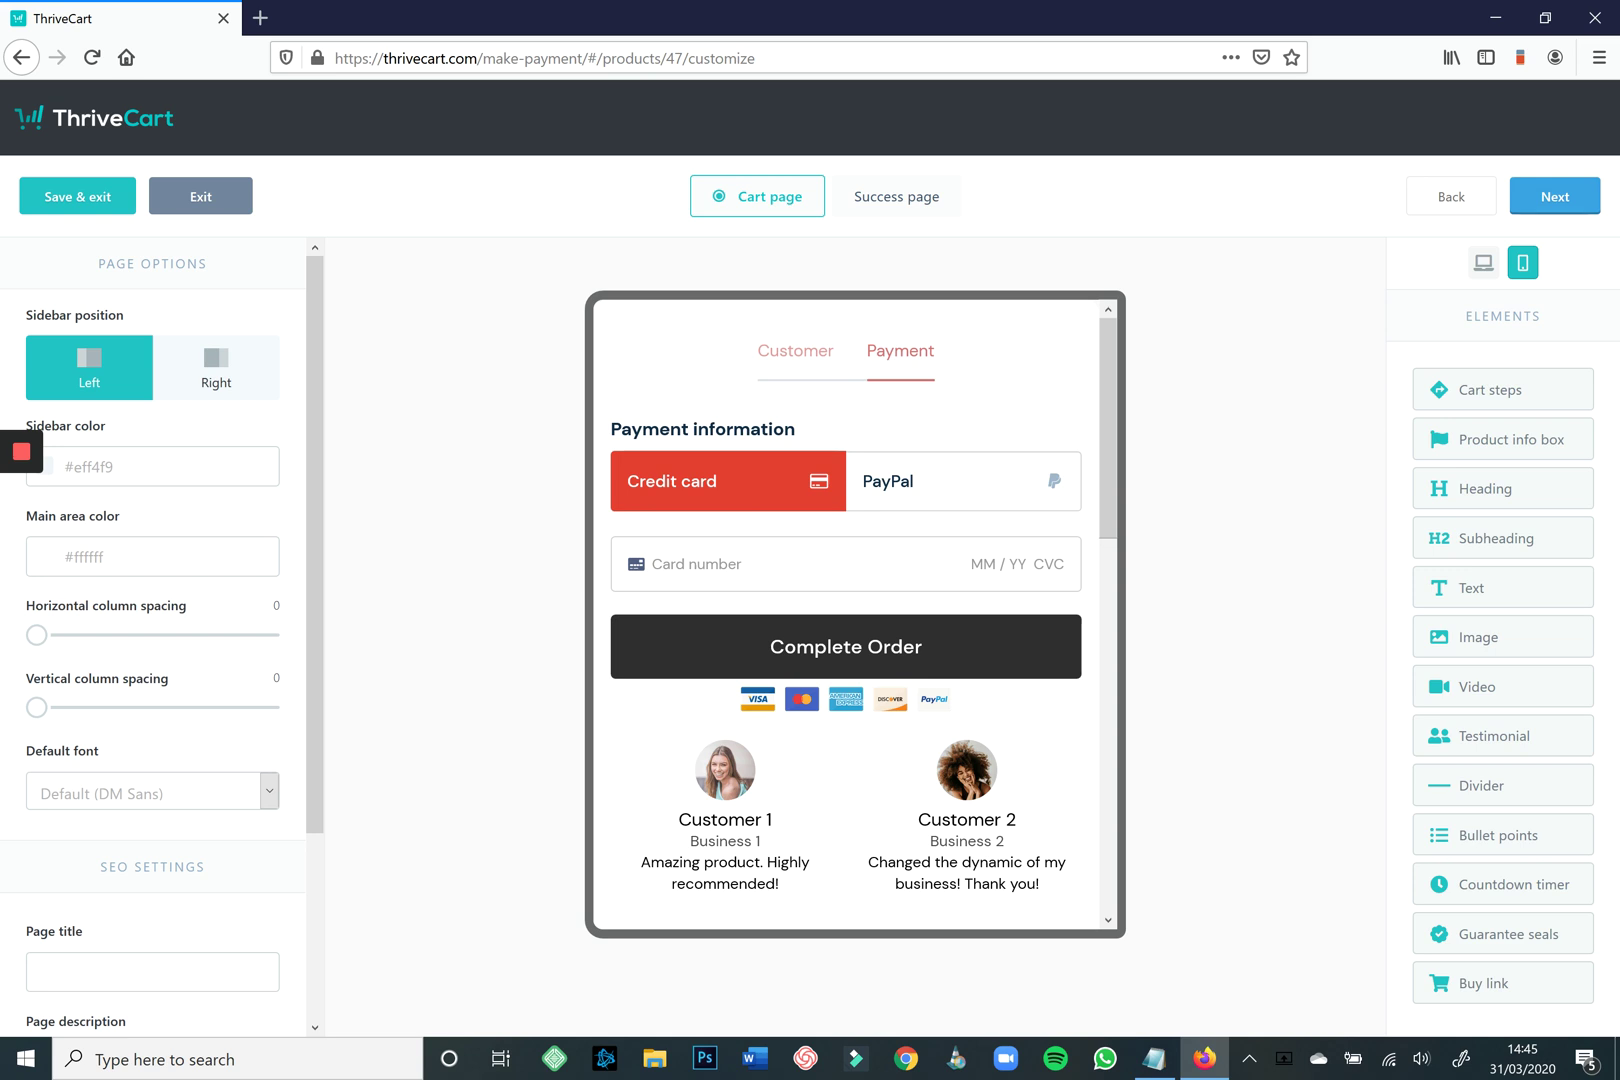
{"action": "left_click", "coordinate": [1555, 196]}
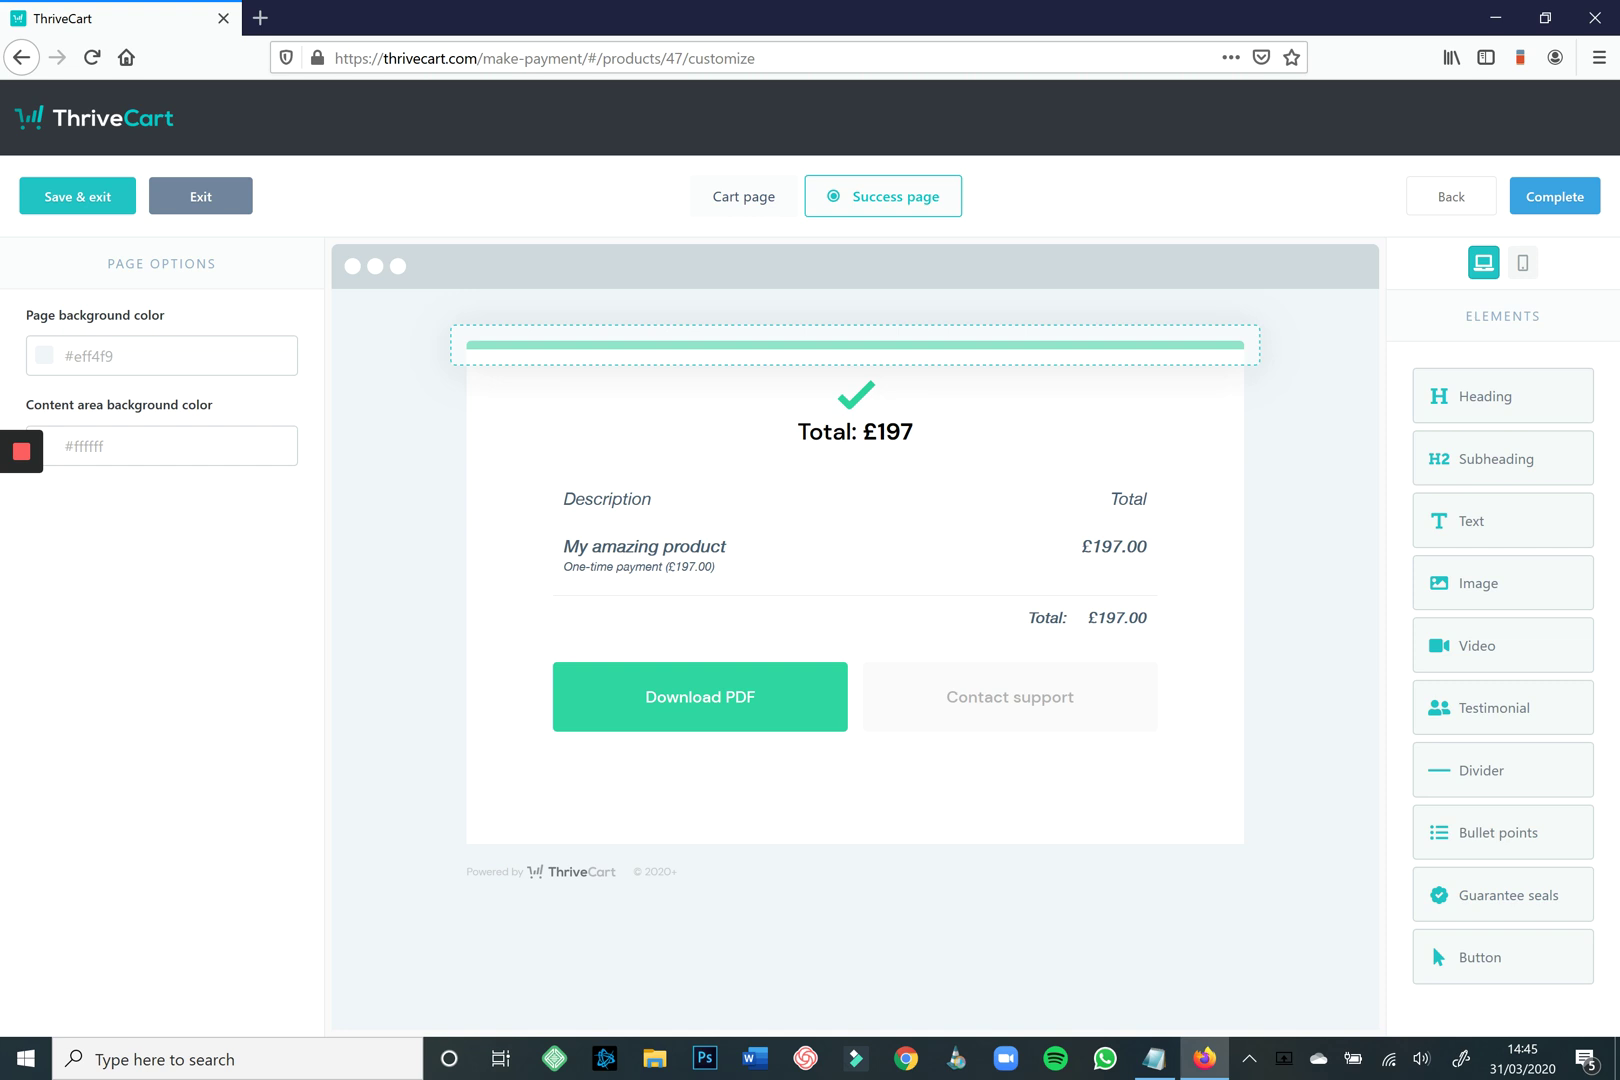
Make the success page's top bar red and set the tick colour to #E53E32.
{"action": "left_click", "coordinate": [855, 345]}
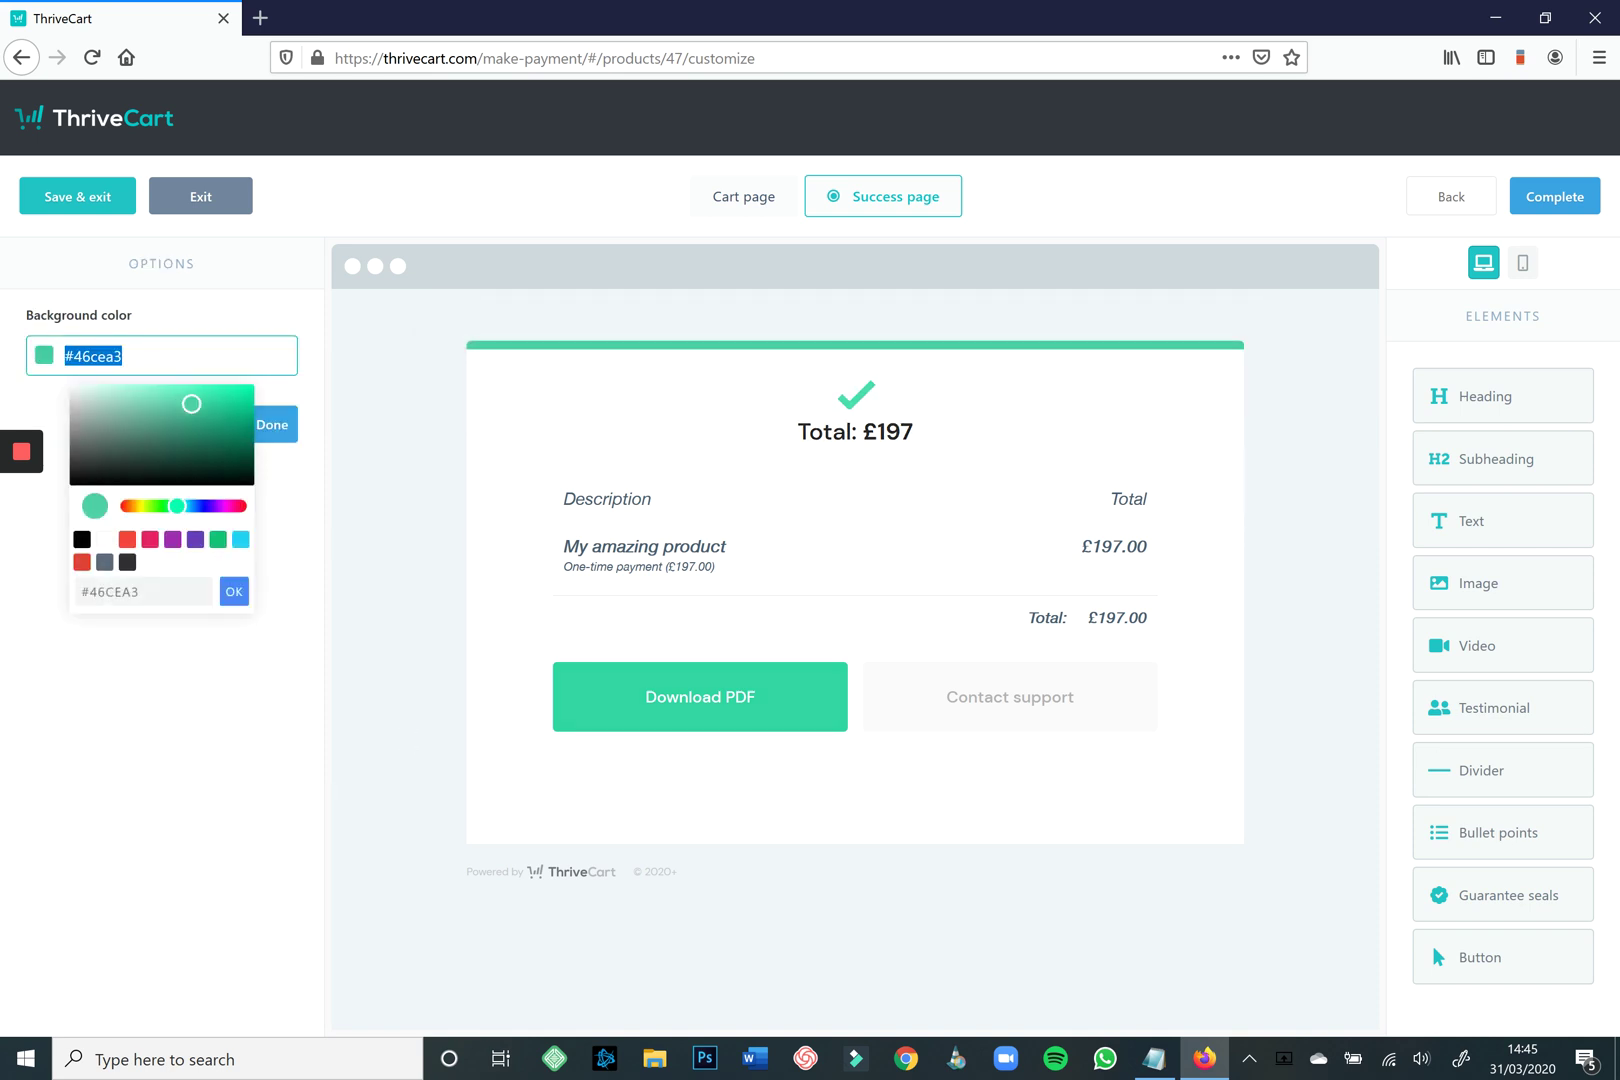
{"action": "left_click", "coordinate": [82, 562]}
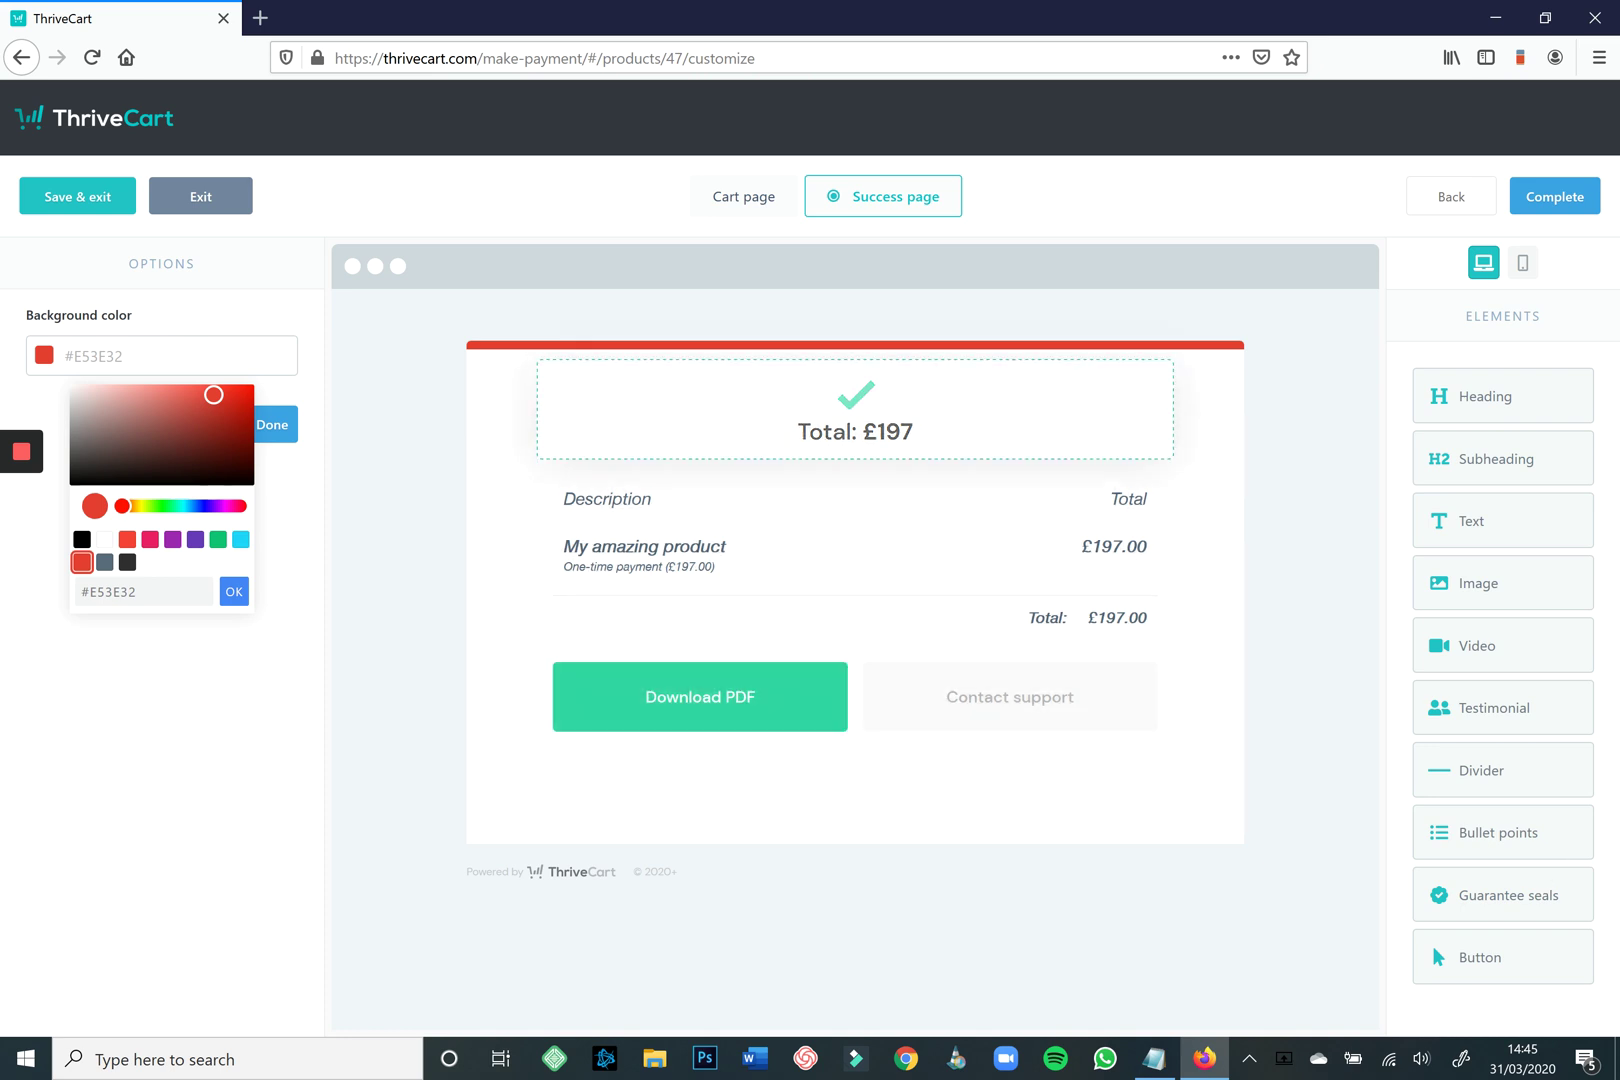
{"action": "left_click", "coordinate": [855, 412]}
{"action": "left_click", "coordinate": [150, 521]}
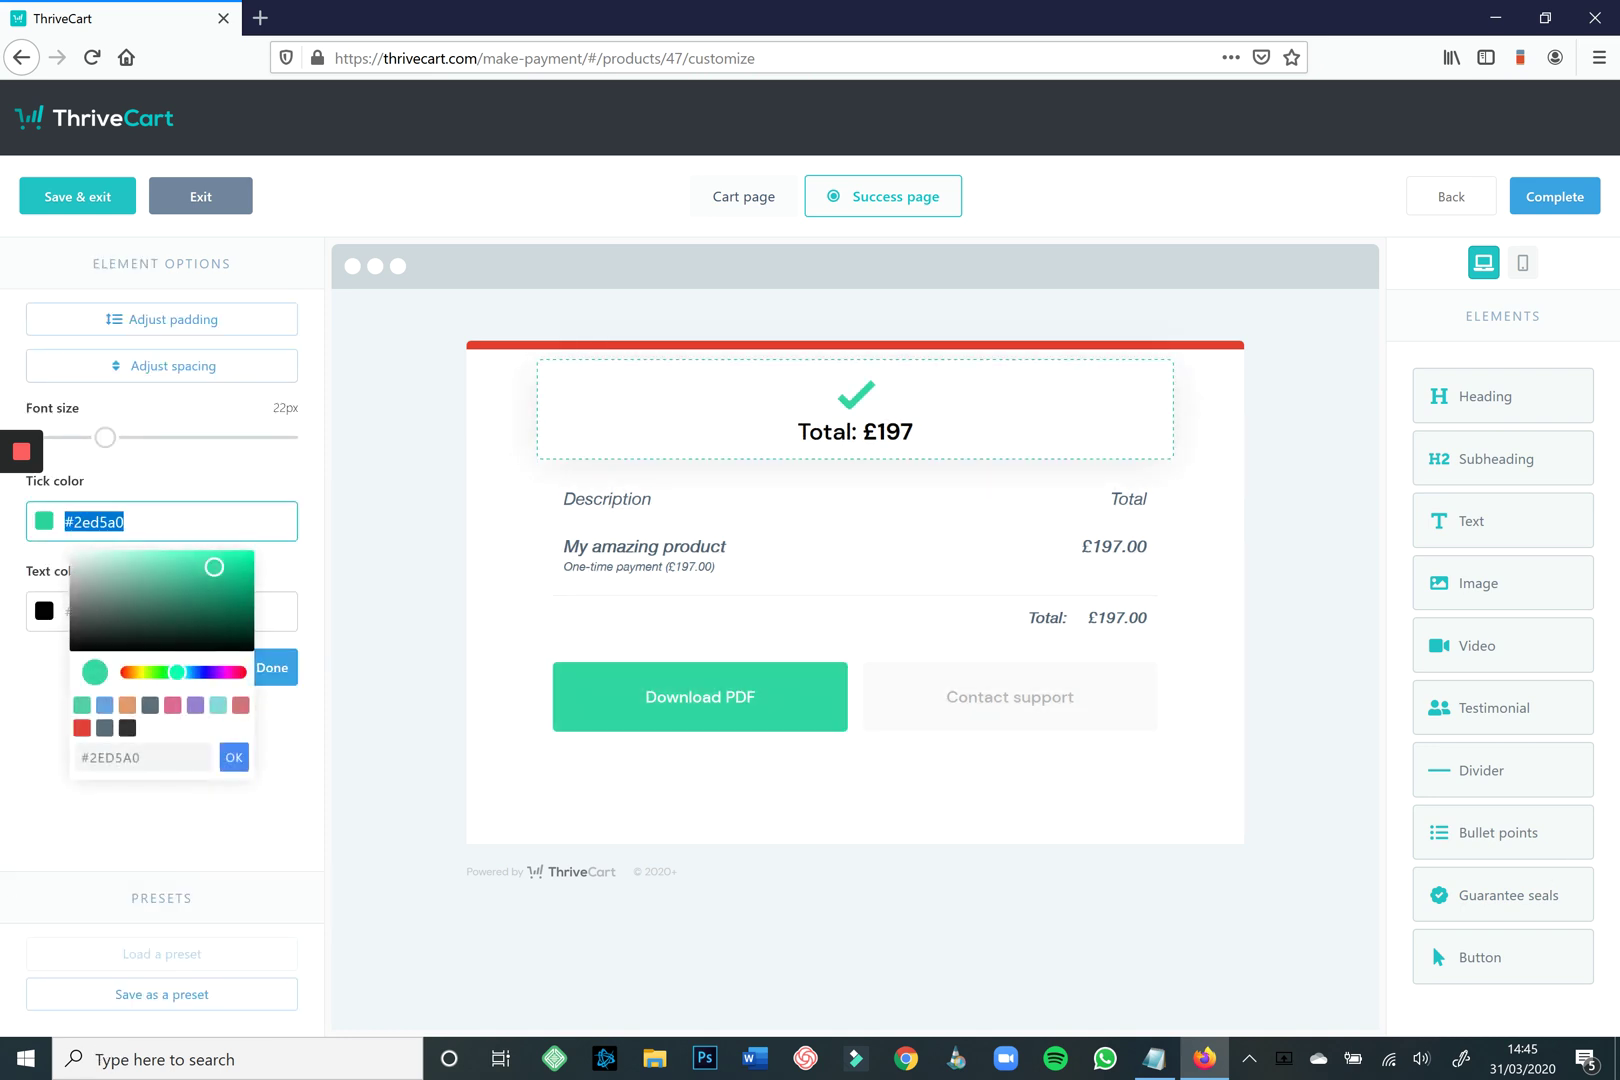
{"action": "left_click", "coordinate": [82, 727]}
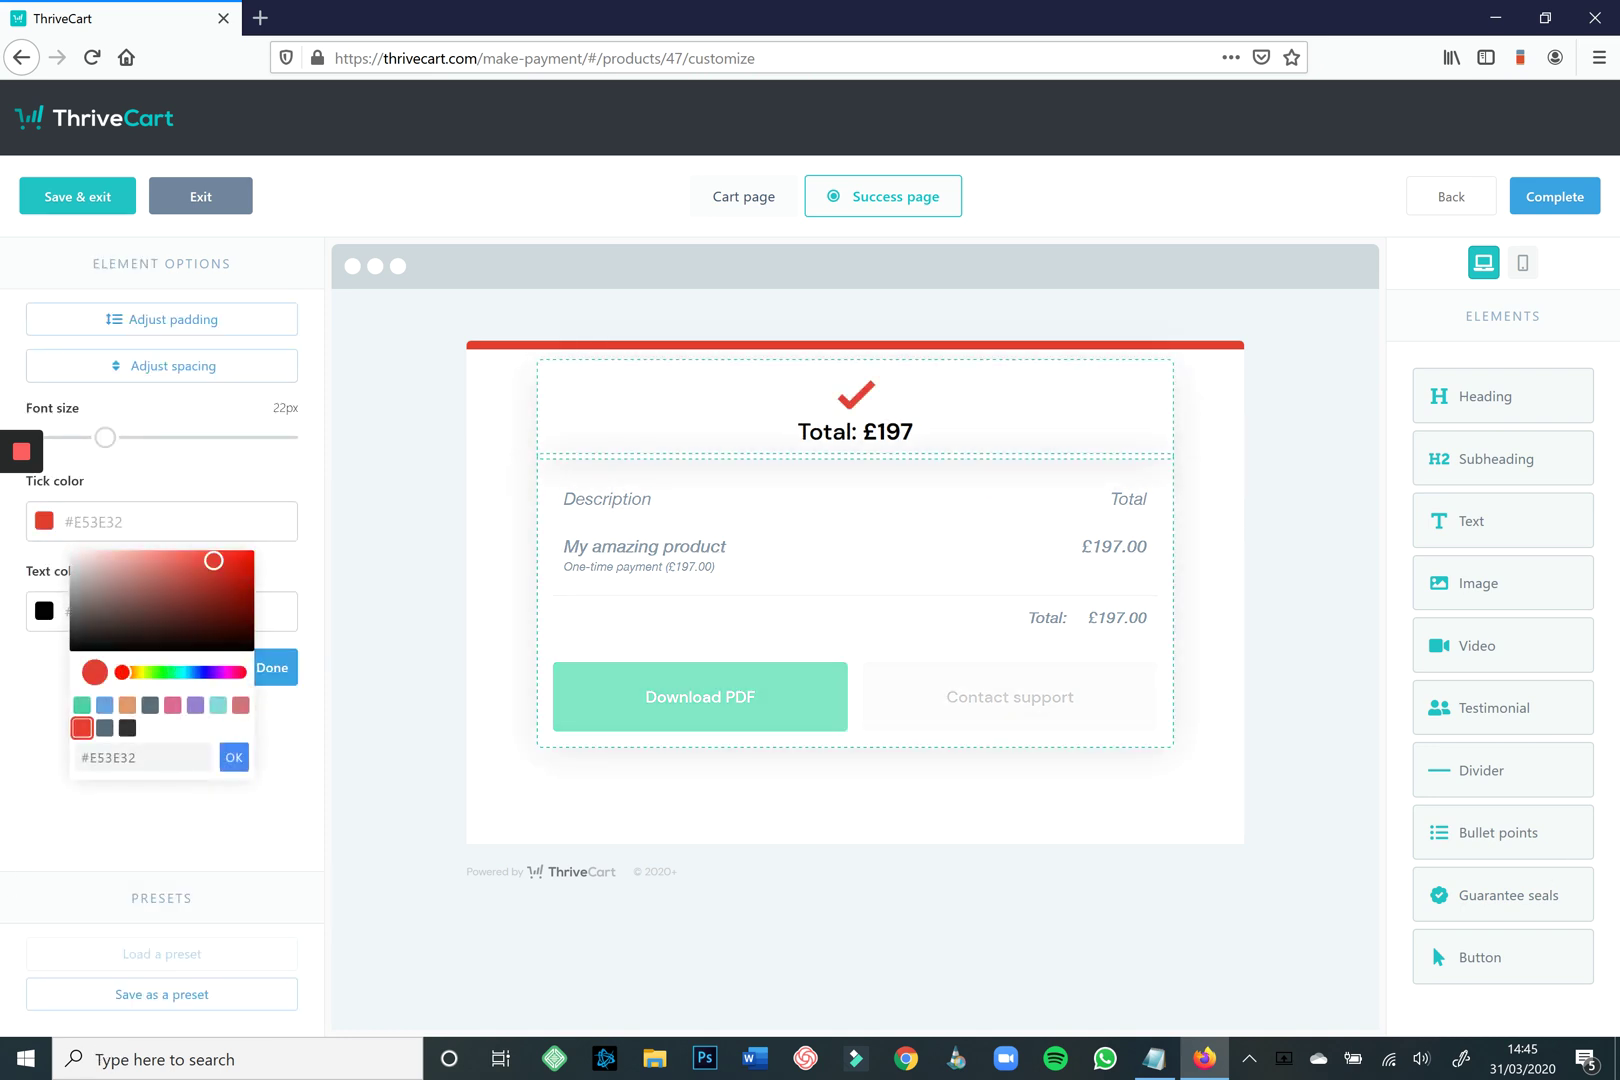
{"action": "left_click", "coordinate": [234, 757]}
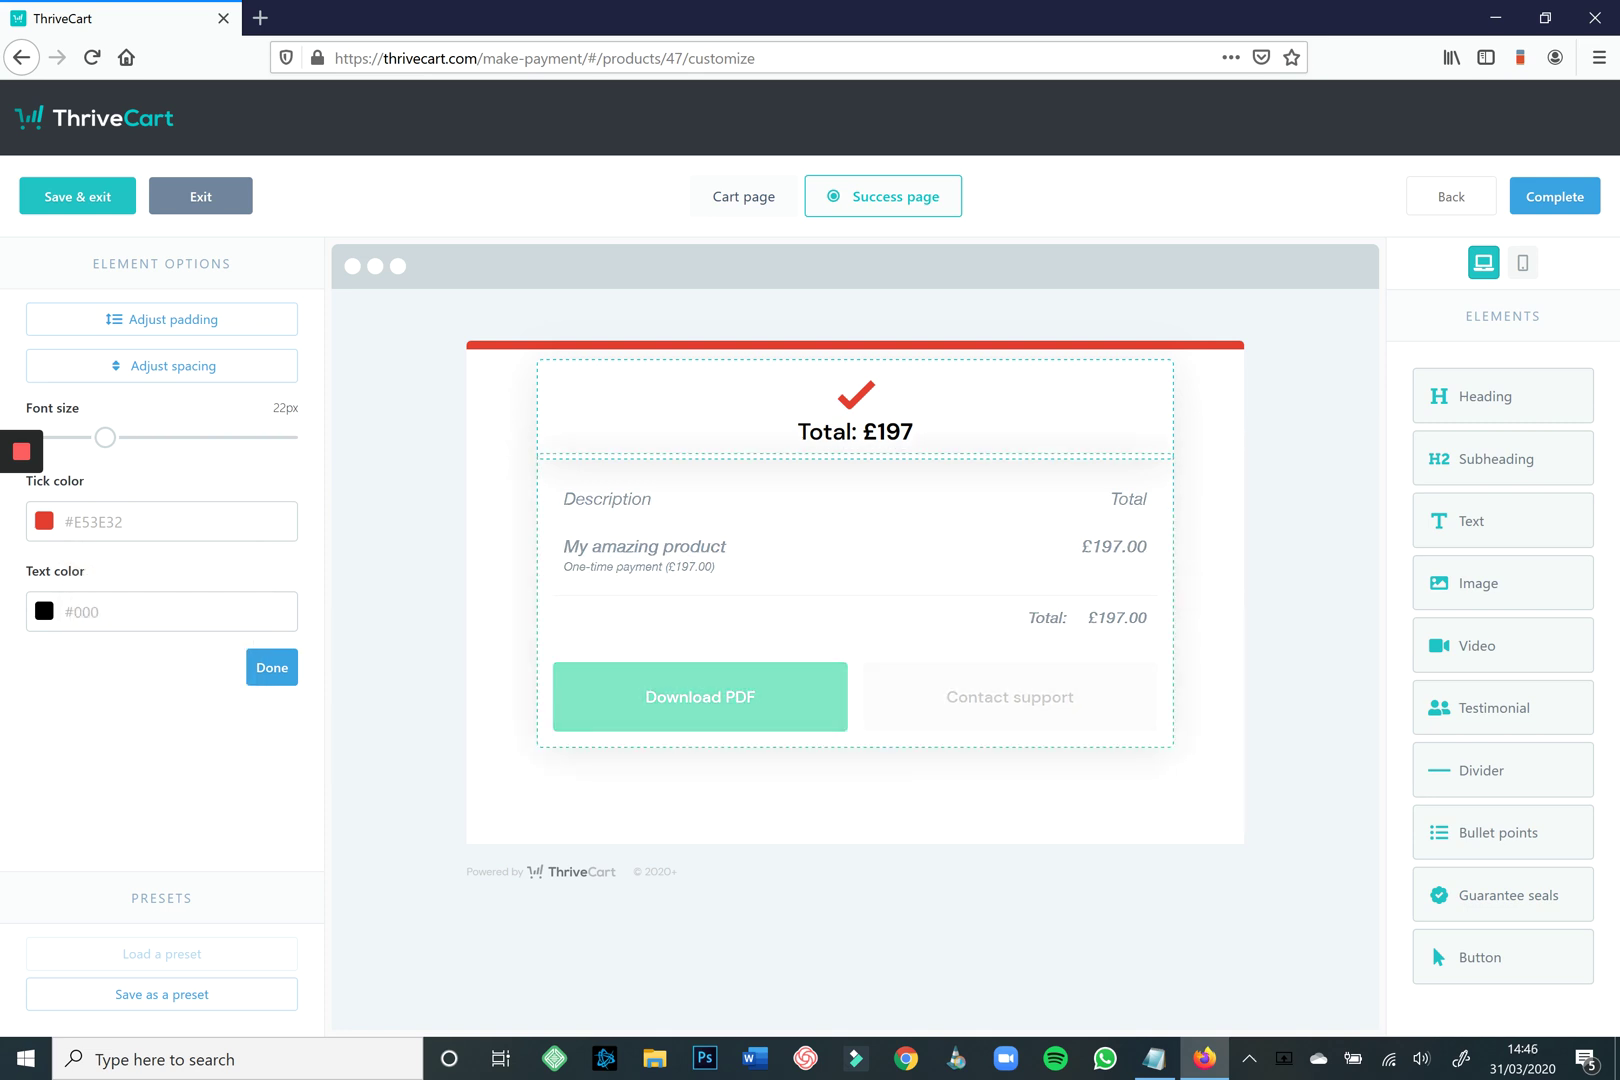
Recolour the Download PDF button dark grey #323232.
{"action": "left_click", "coordinate": [700, 697]}
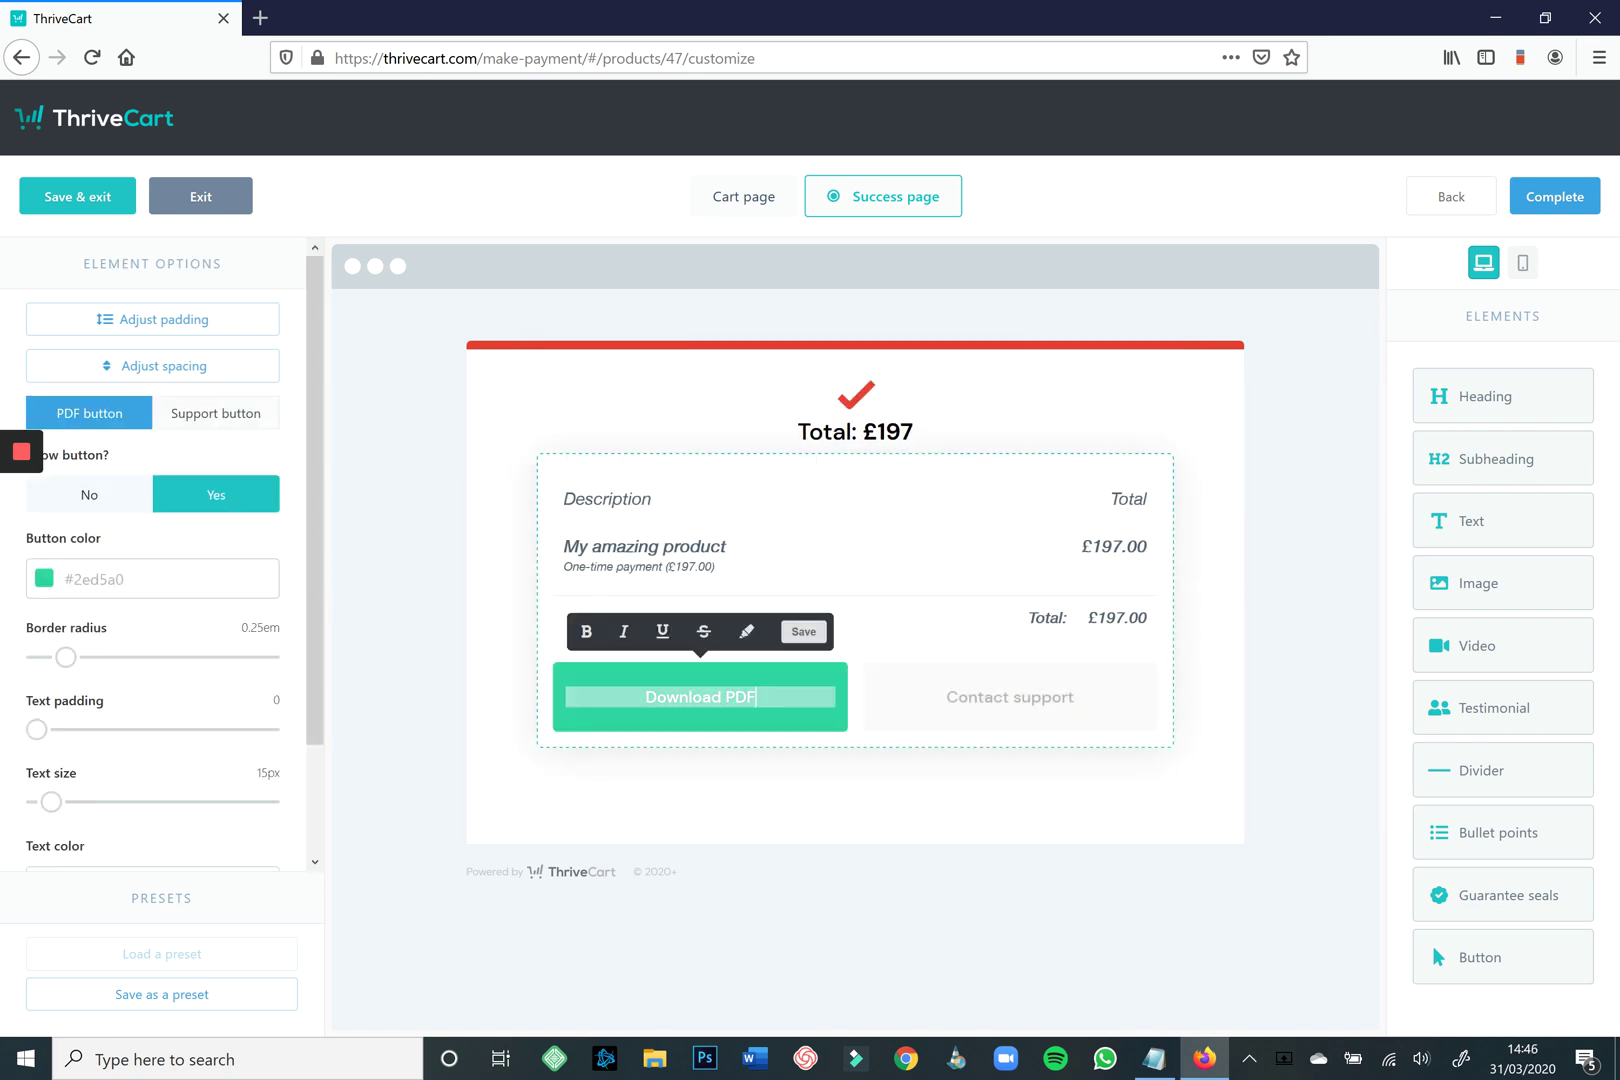
{"action": "left_click", "coordinate": [150, 578]}
{"action": "left_click_drag", "start_coordinate": [62, 694], "coordinate": [61, 688]}
{"action": "left_click", "coordinate": [224, 814]}
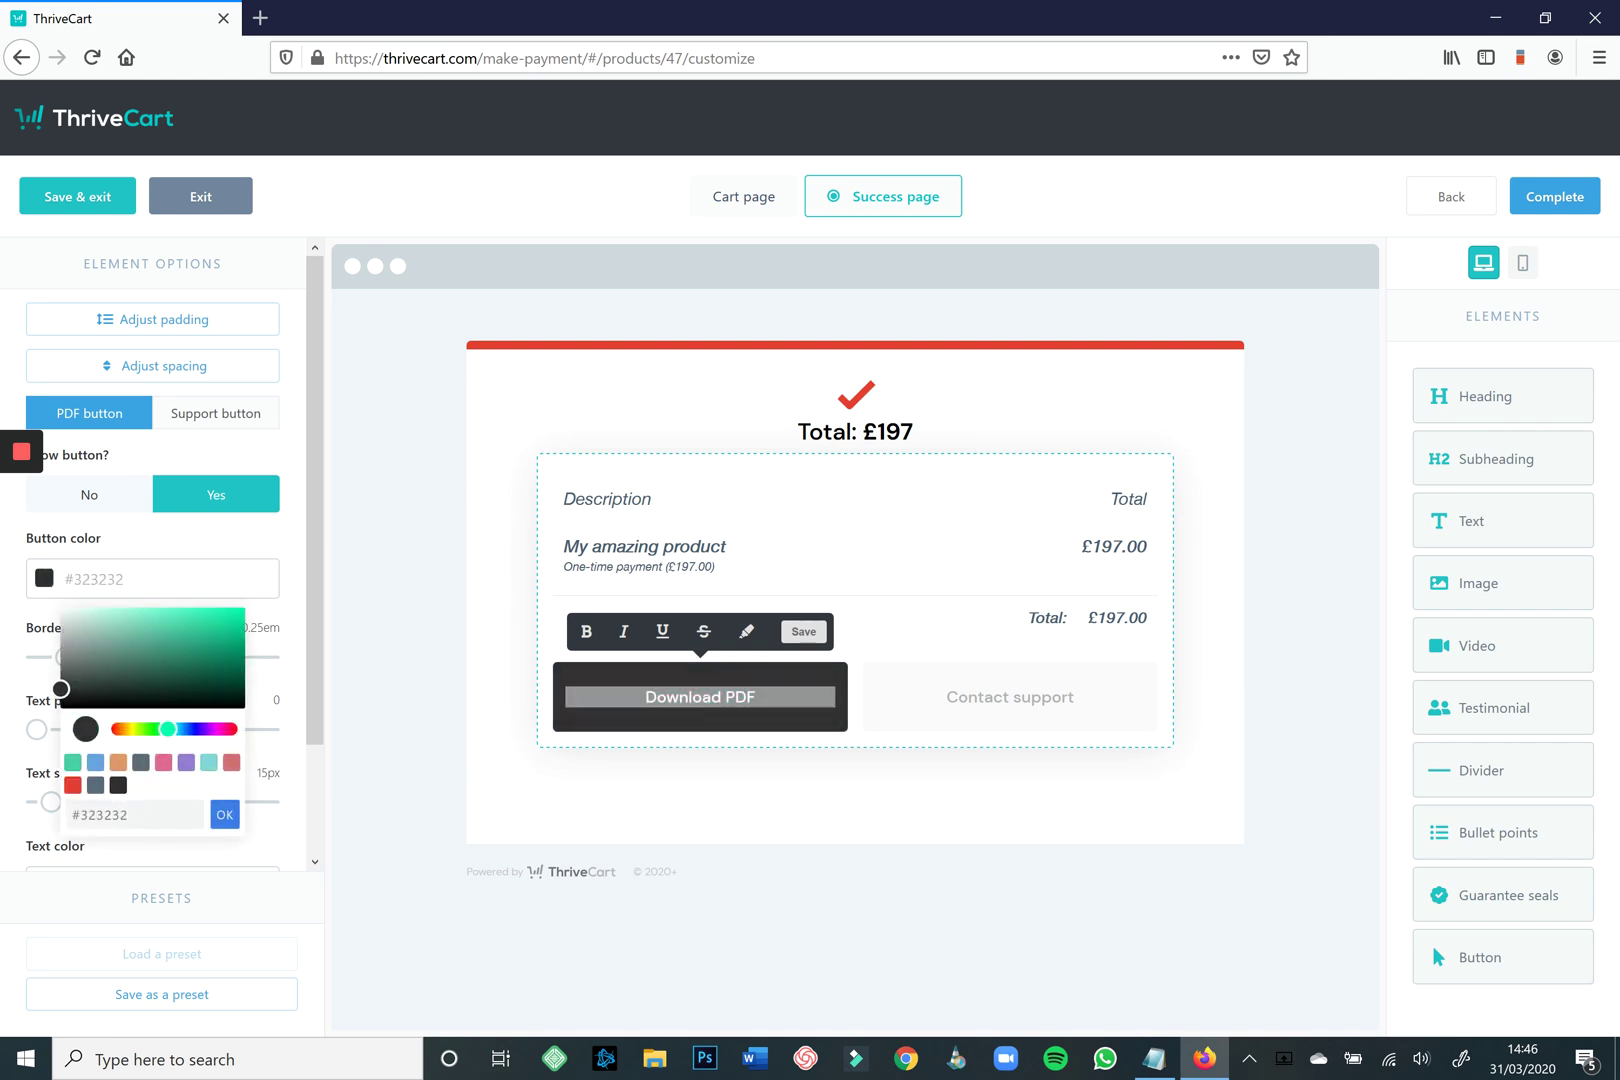
{"action": "left_click", "coordinate": [804, 632]}
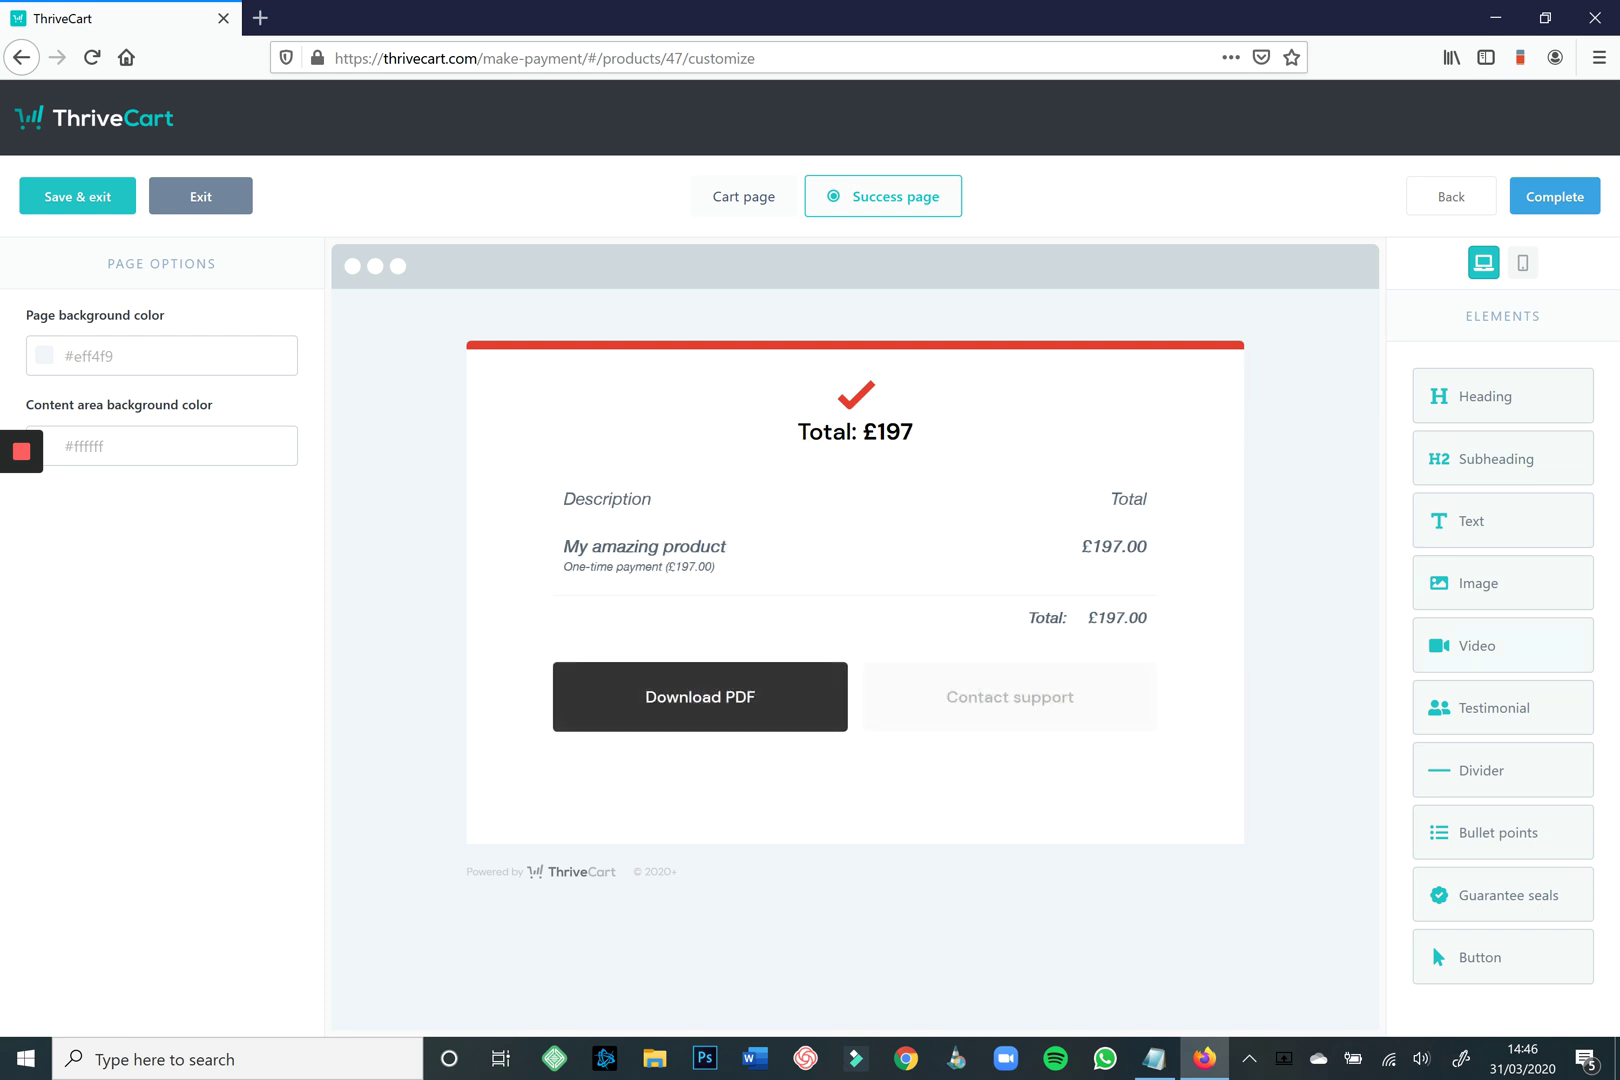
Add a Vimeo video at size 100 under the total using the copied embed code, then Save & exit.
{"action": "left_click_drag", "start_coordinate": [1477, 645], "coordinate": [855, 460]}
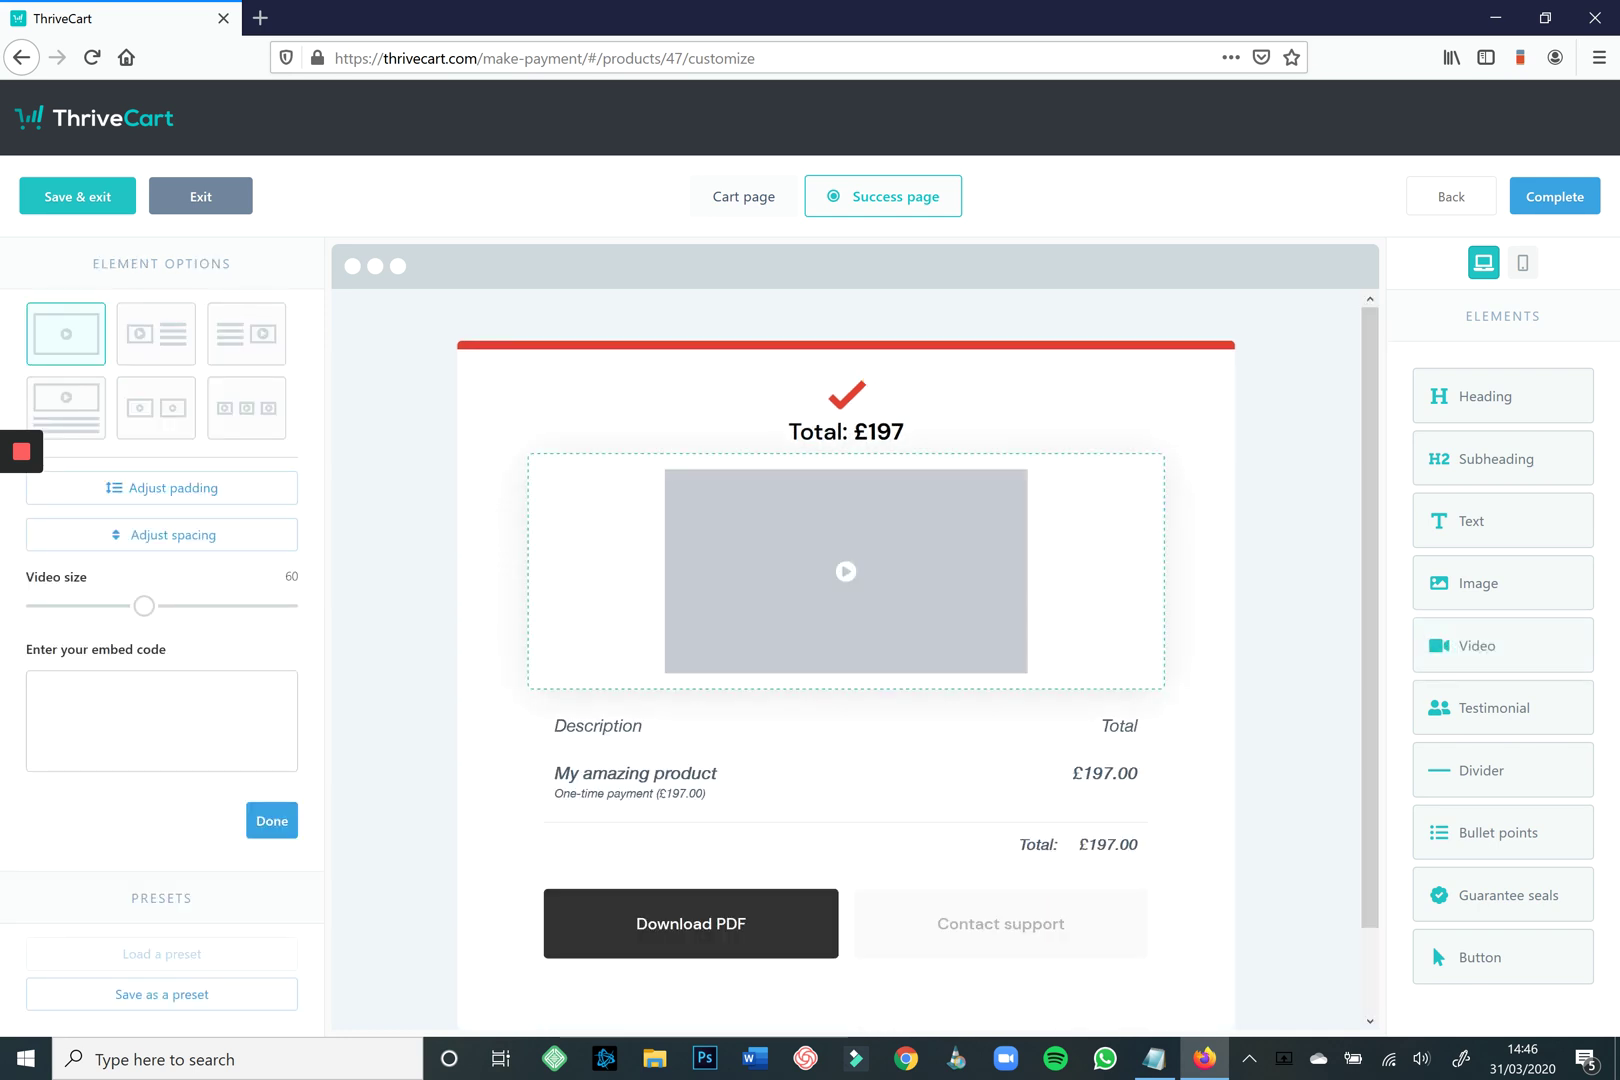
{"action": "left_click_drag", "start_coordinate": [144, 606], "coordinate": [287, 606]}
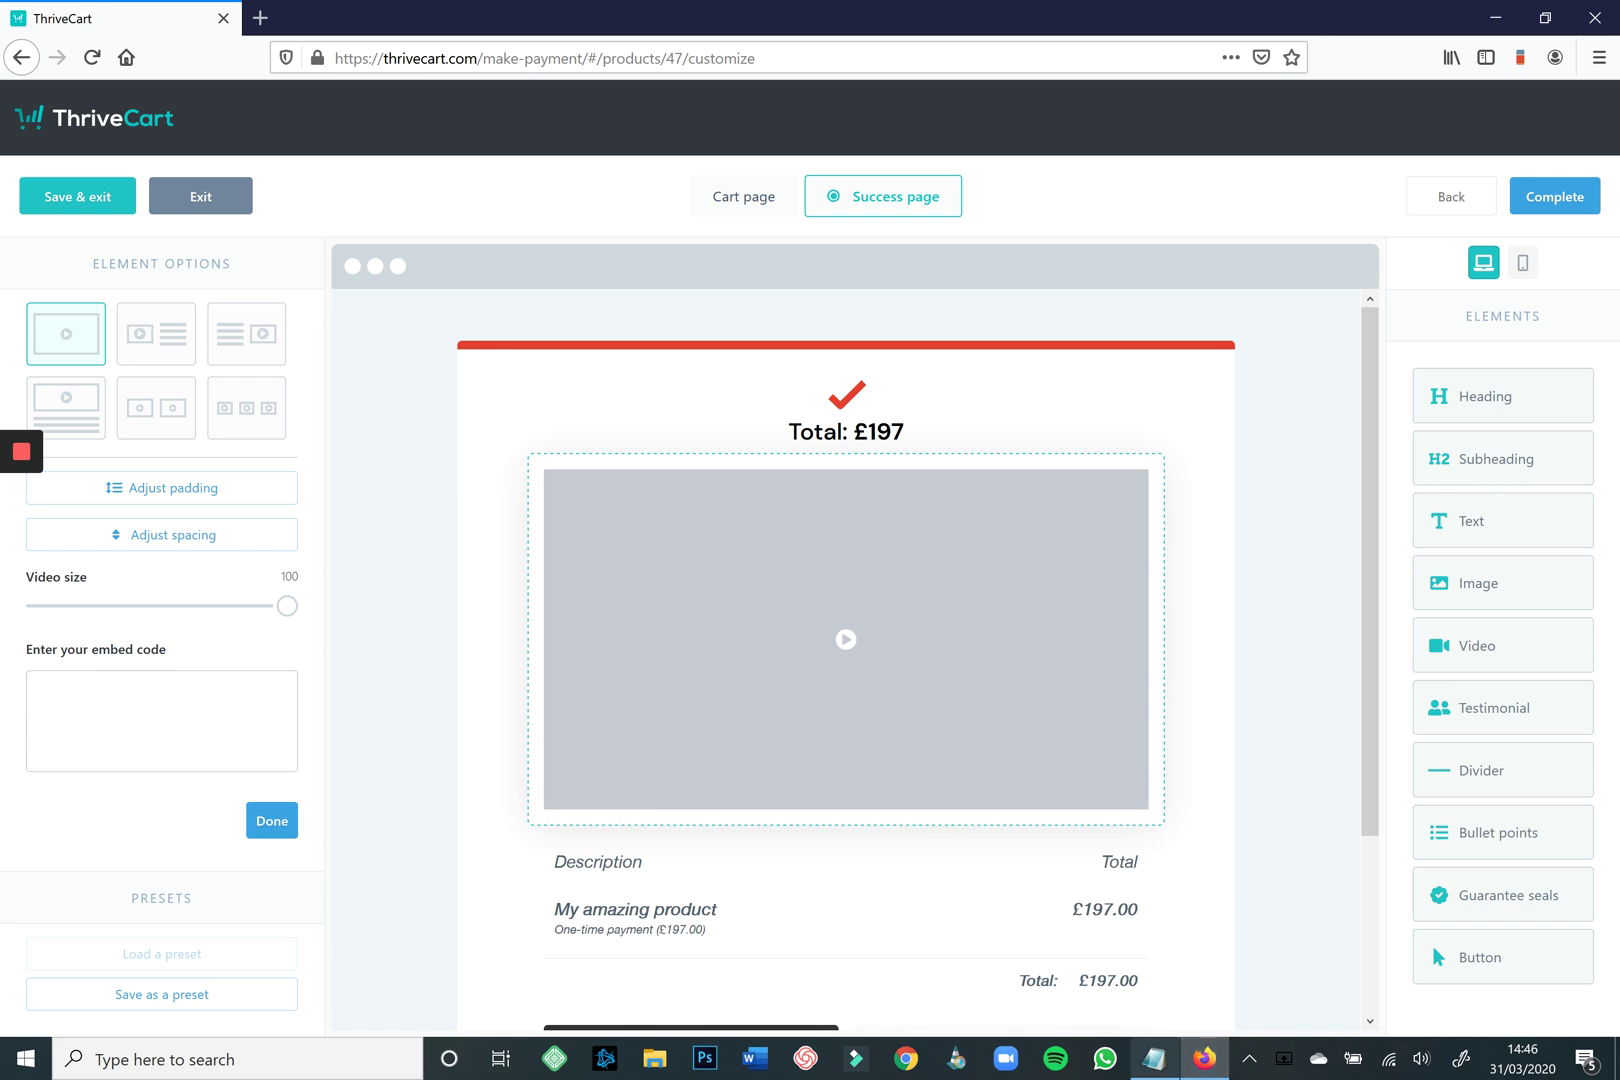
{"action": "key", "text": "alt+Tab"}
{"action": "key", "text": "shift+F10"}
{"action": "key", "text": "Down"}
{"action": "key", "text": "Down"}
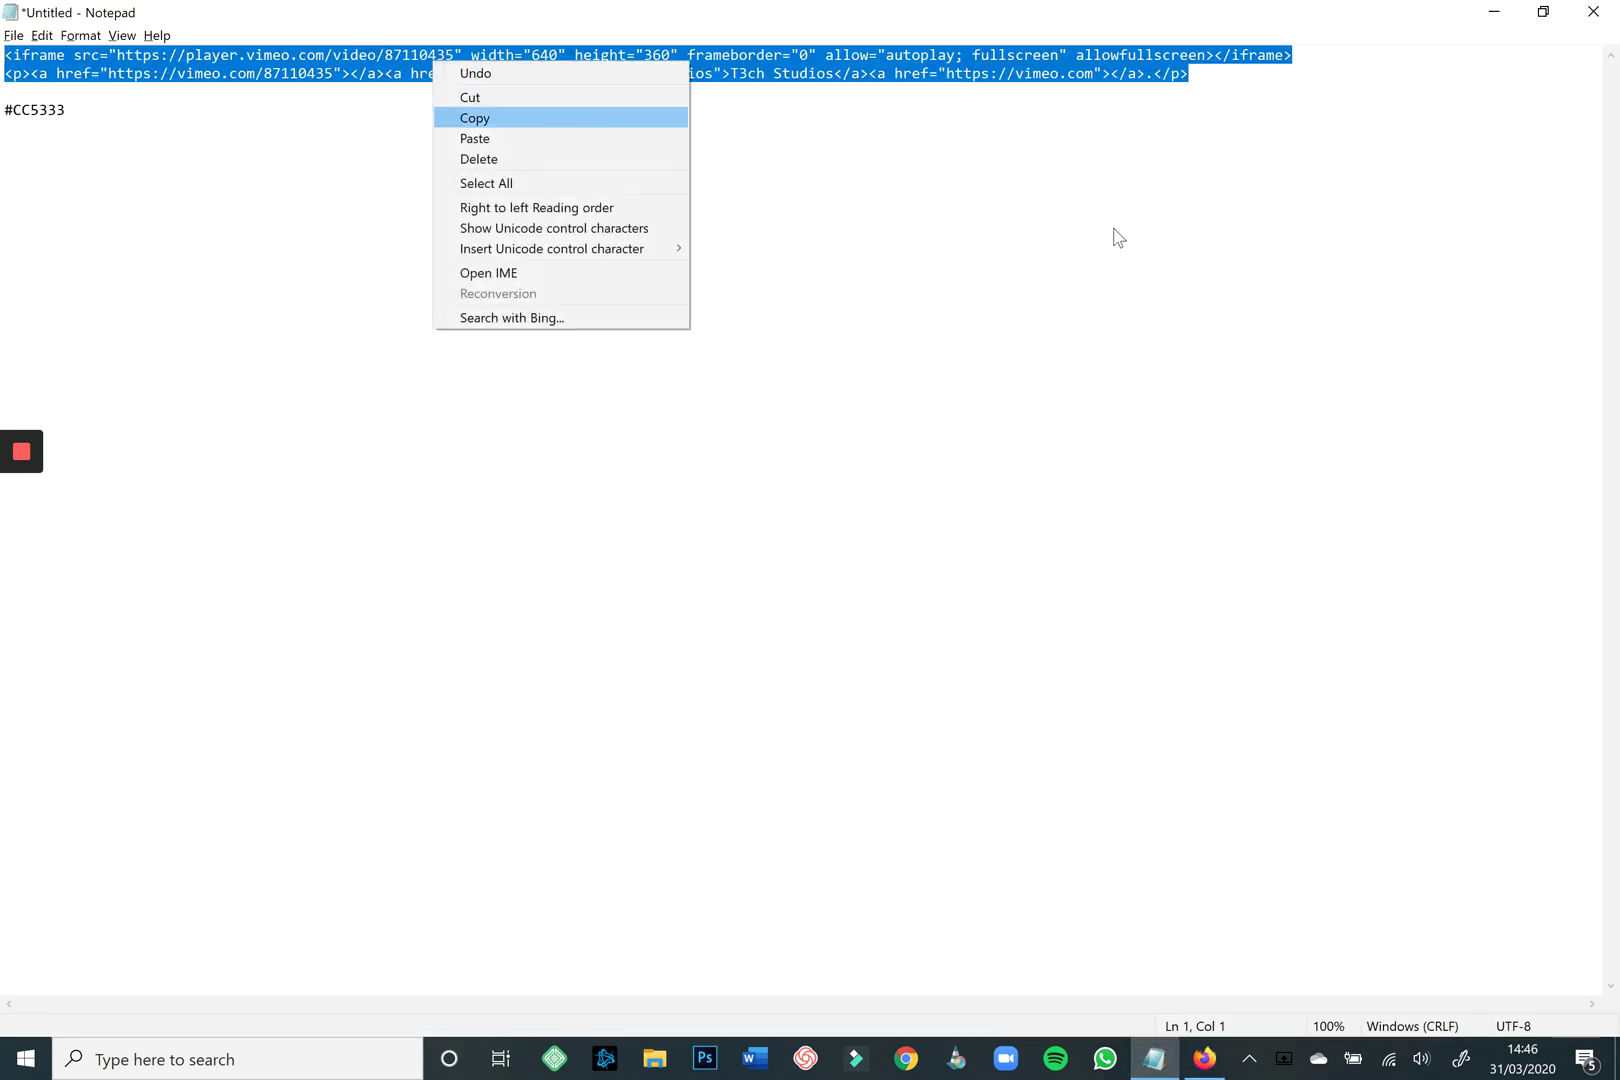
{"action": "key", "text": "Return"}
{"action": "key", "text": "alt+Tab"}
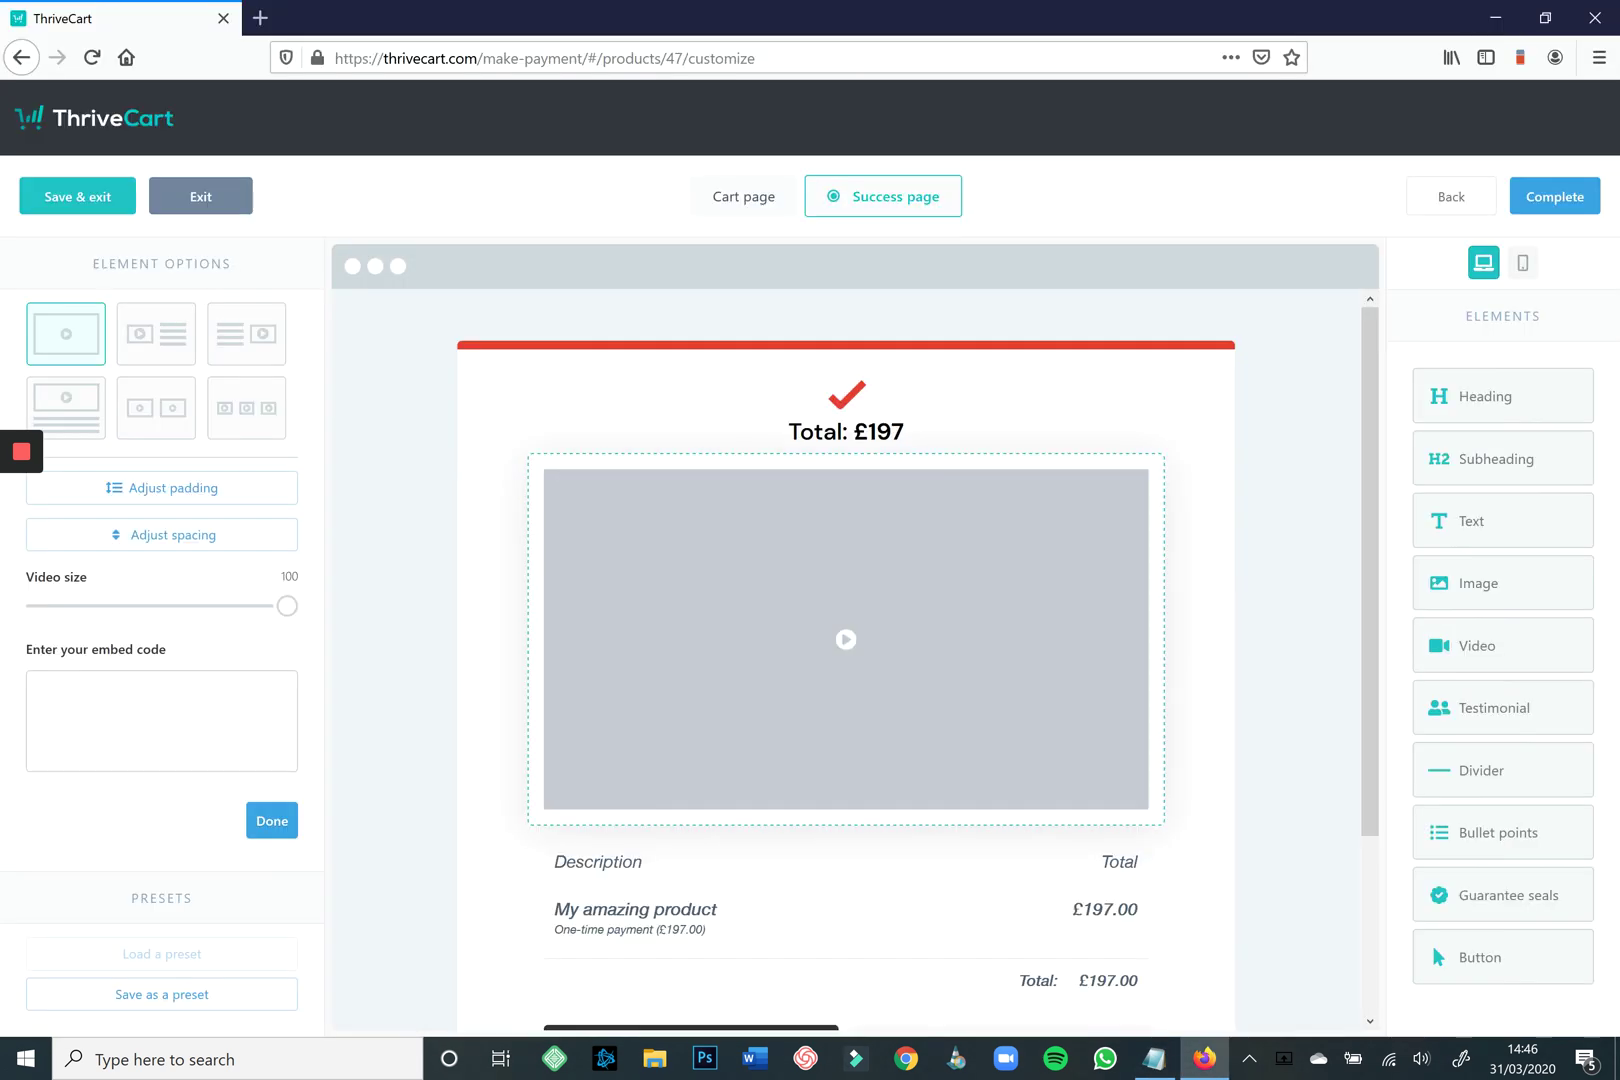
{"action": "left_click", "coordinate": [161, 720]}
{"action": "key", "text": "ctrl+v"}
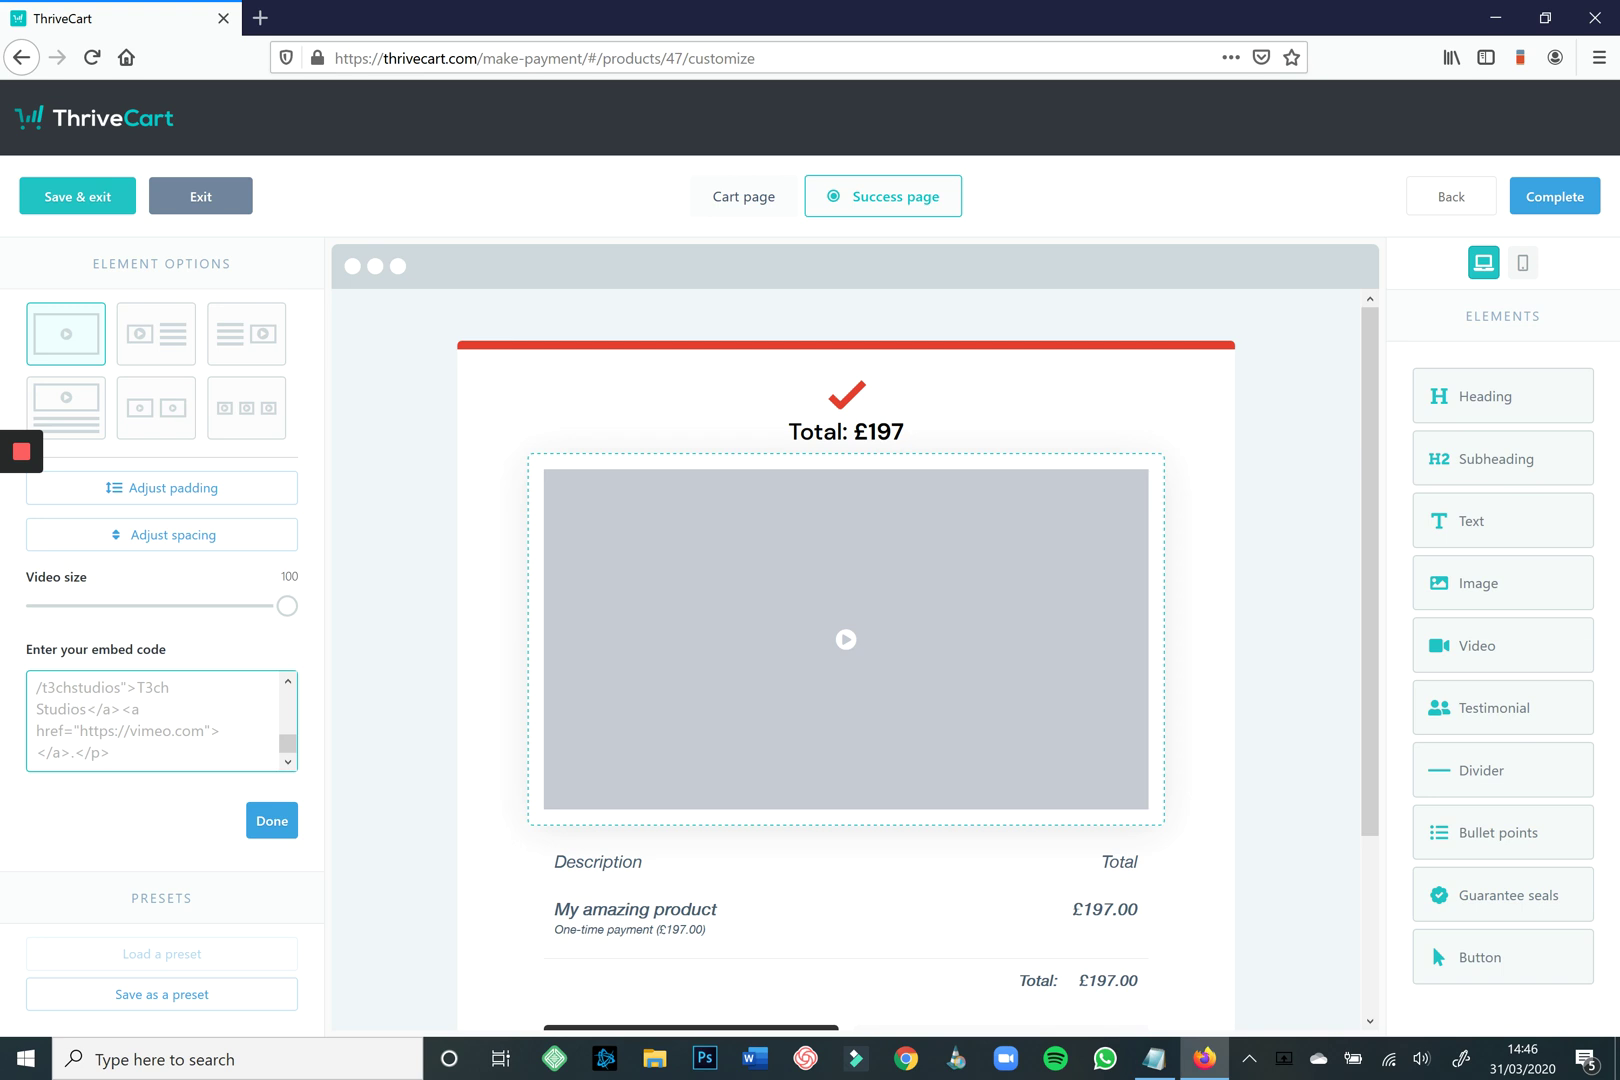
{"action": "left_click", "coordinate": [78, 196]}
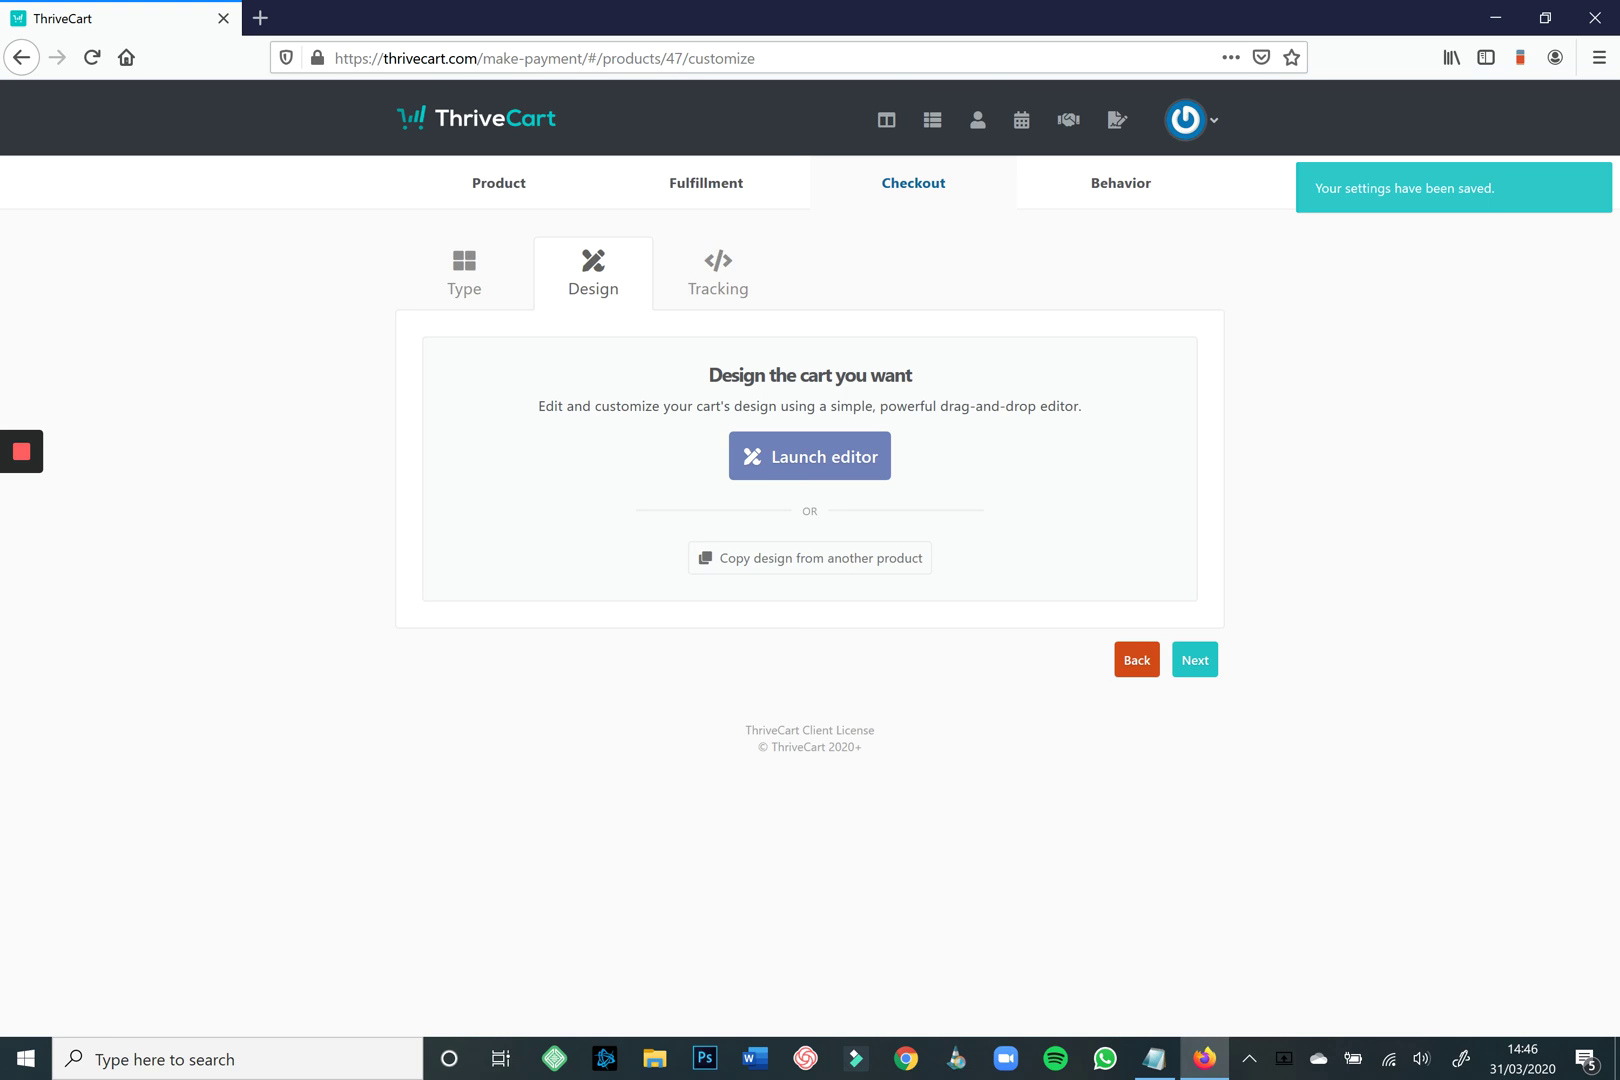
Pass the Tracking step with Custom tracking code left off and continue to Behavior.
{"action": "left_click", "coordinate": [1195, 660]}
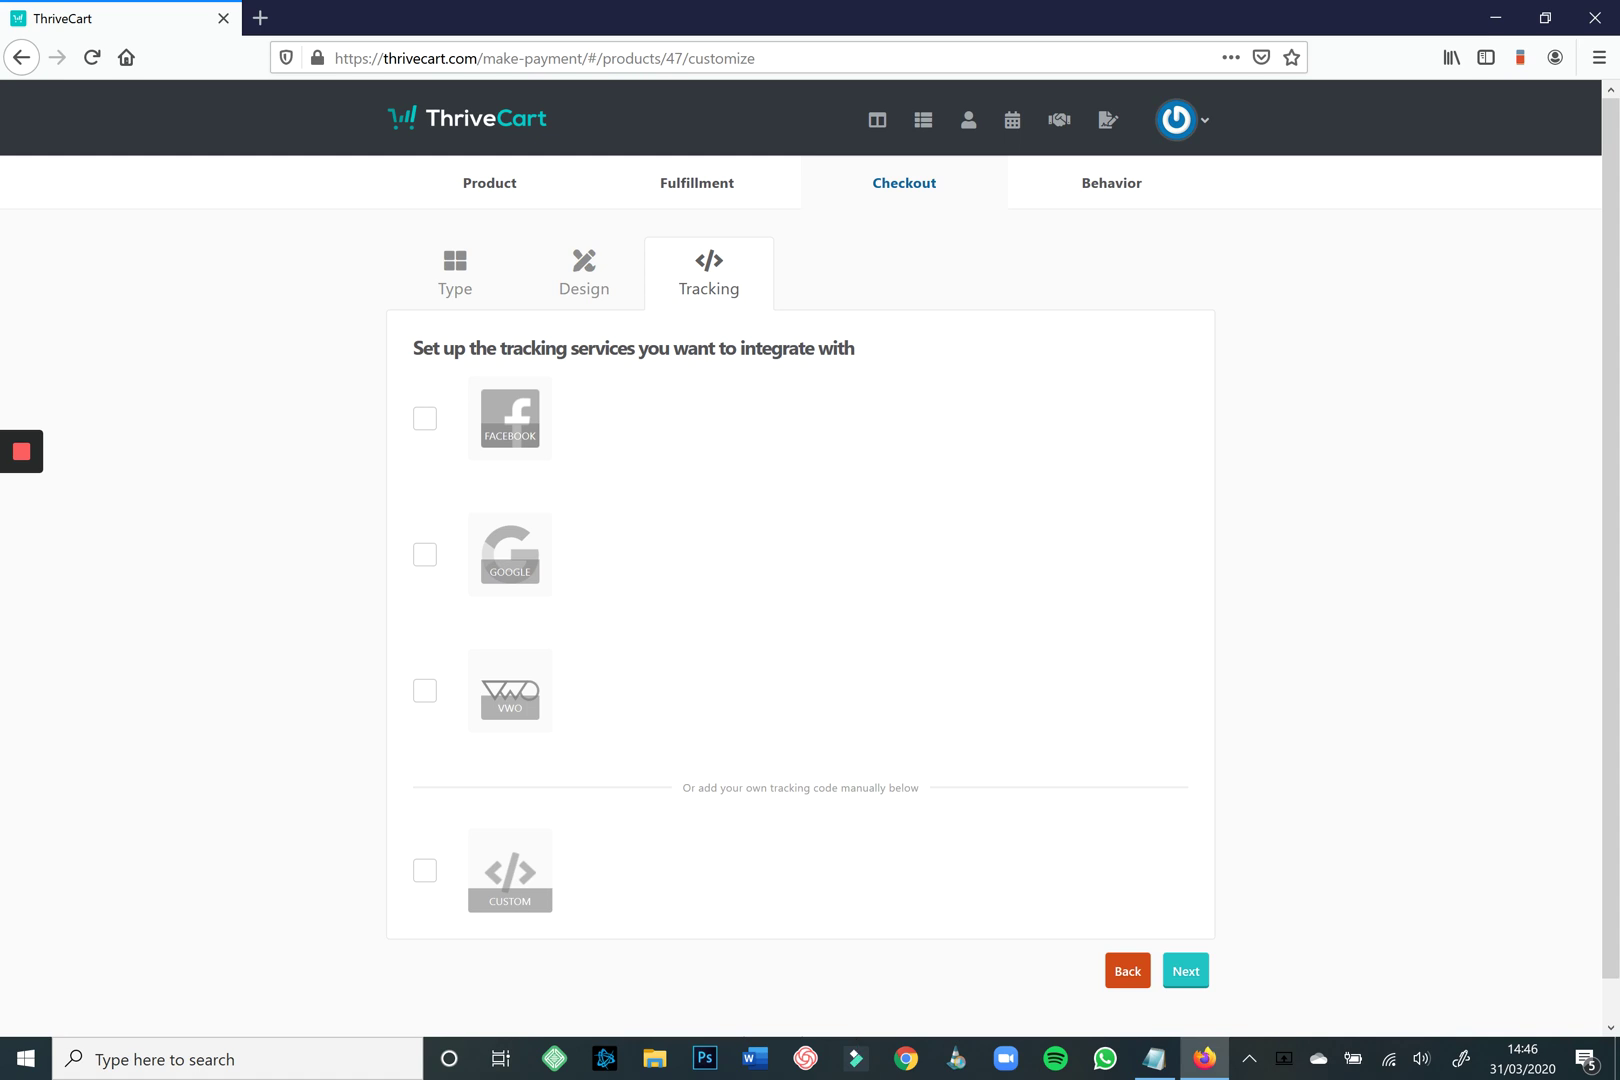
{"action": "left_click", "coordinate": [425, 870]}
{"action": "scroll", "coordinate": [800, 540], "scroll_direction": "down", "scroll_amount": 5}
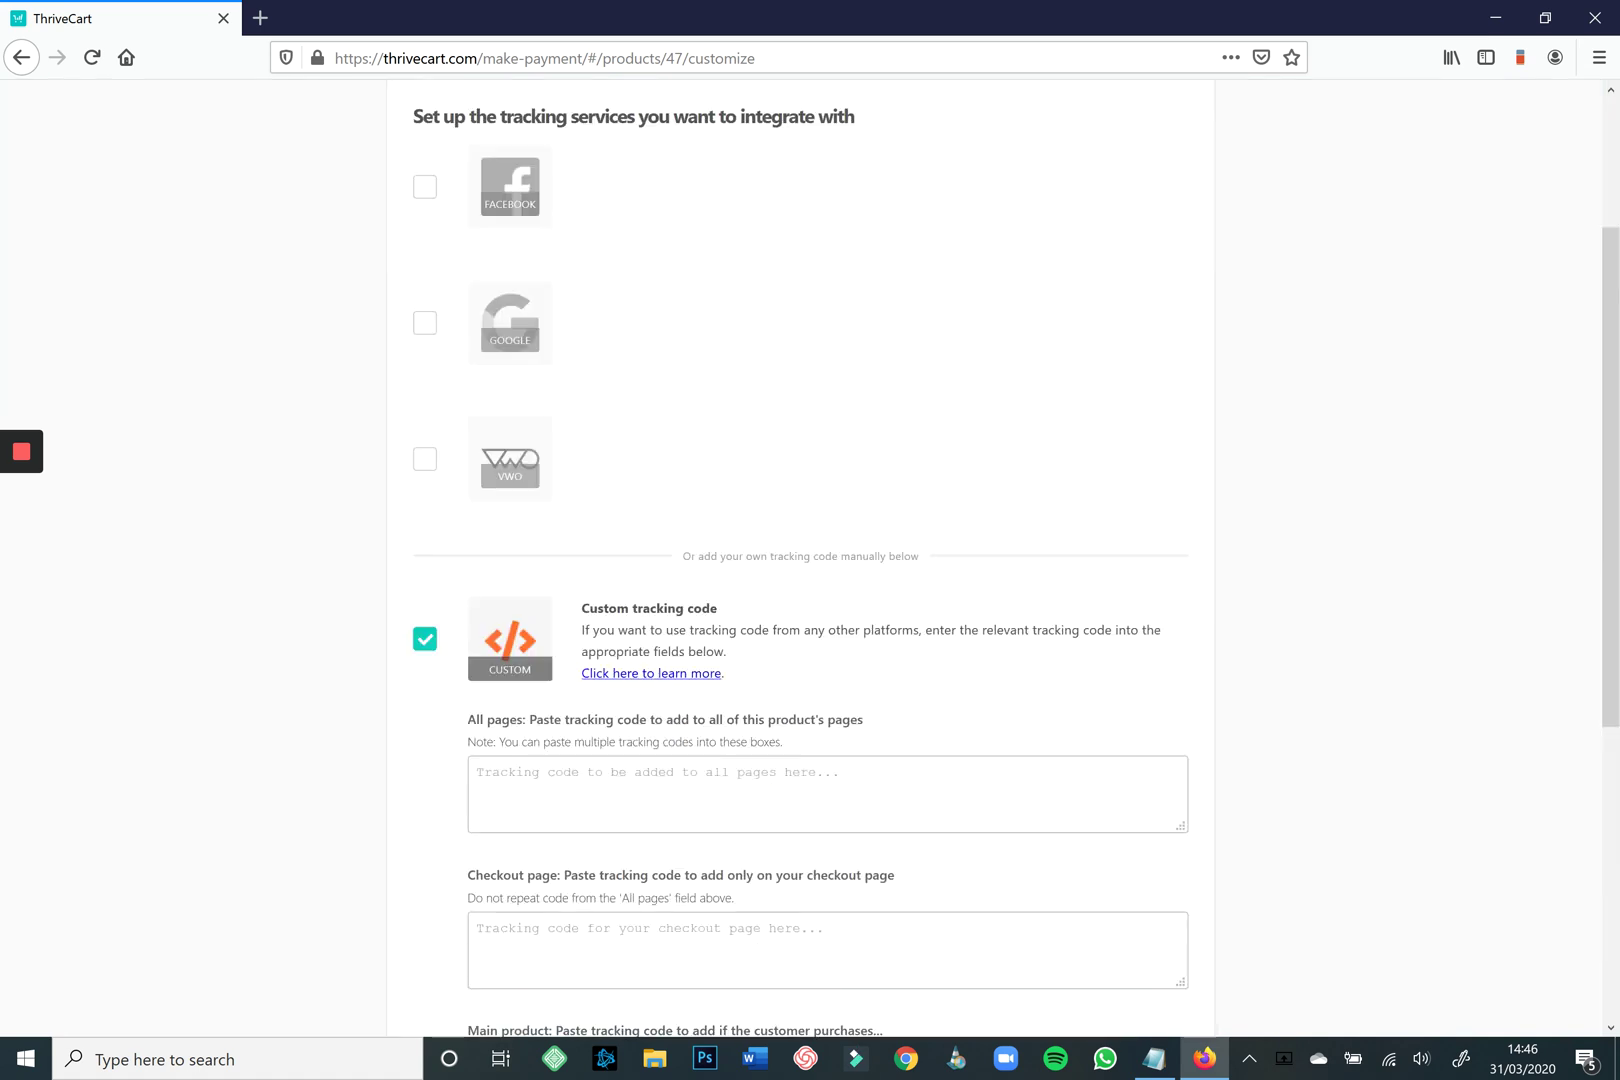
{"action": "scroll", "coordinate": [800, 540], "scroll_direction": "up", "scroll_amount": 2}
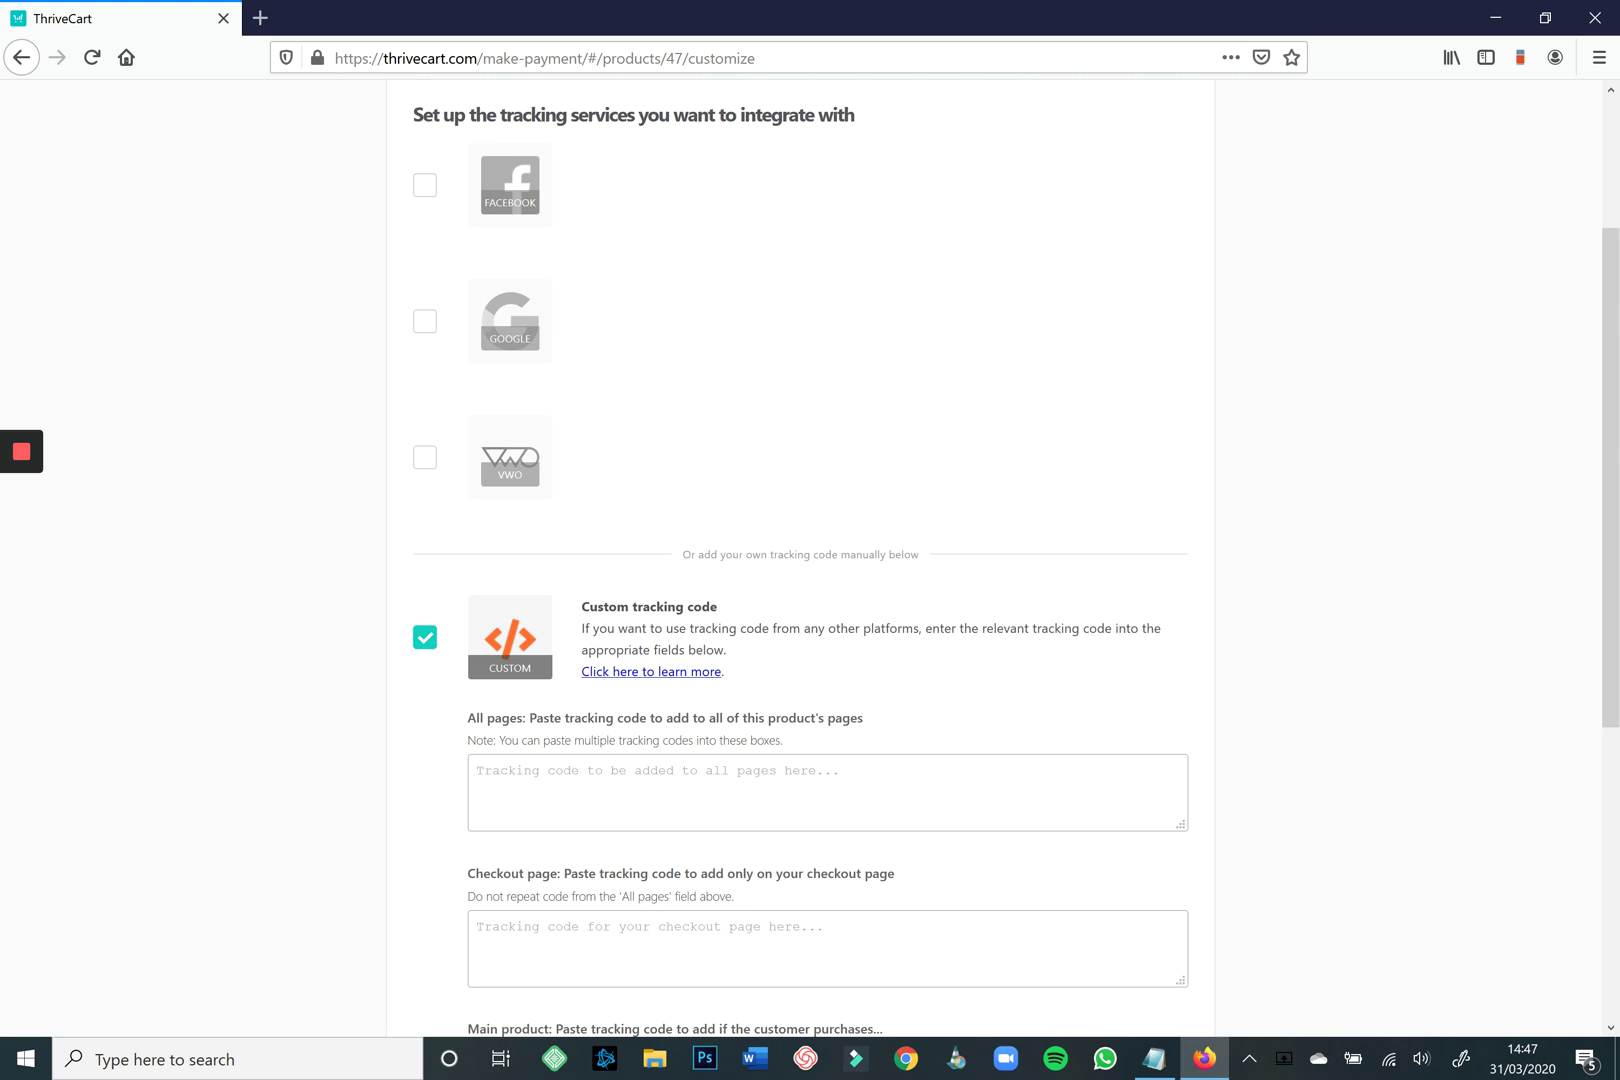
{"action": "left_click", "coordinate": [425, 637]}
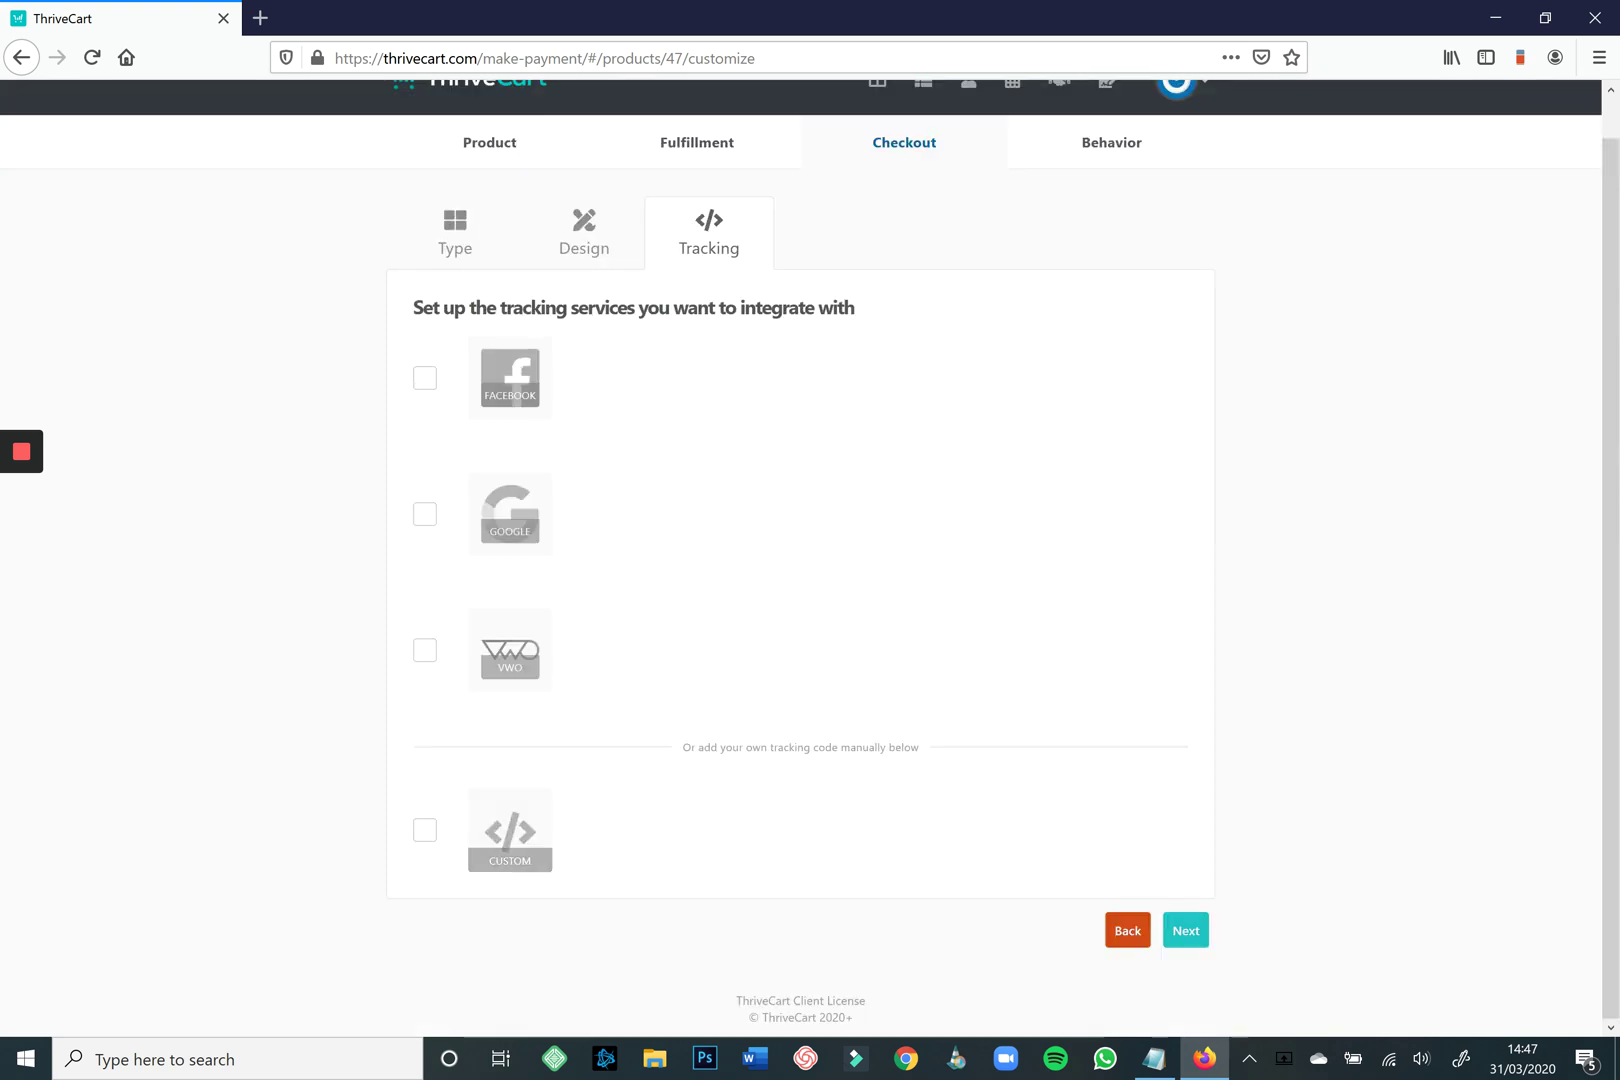
{"action": "left_click", "coordinate": [1185, 968]}
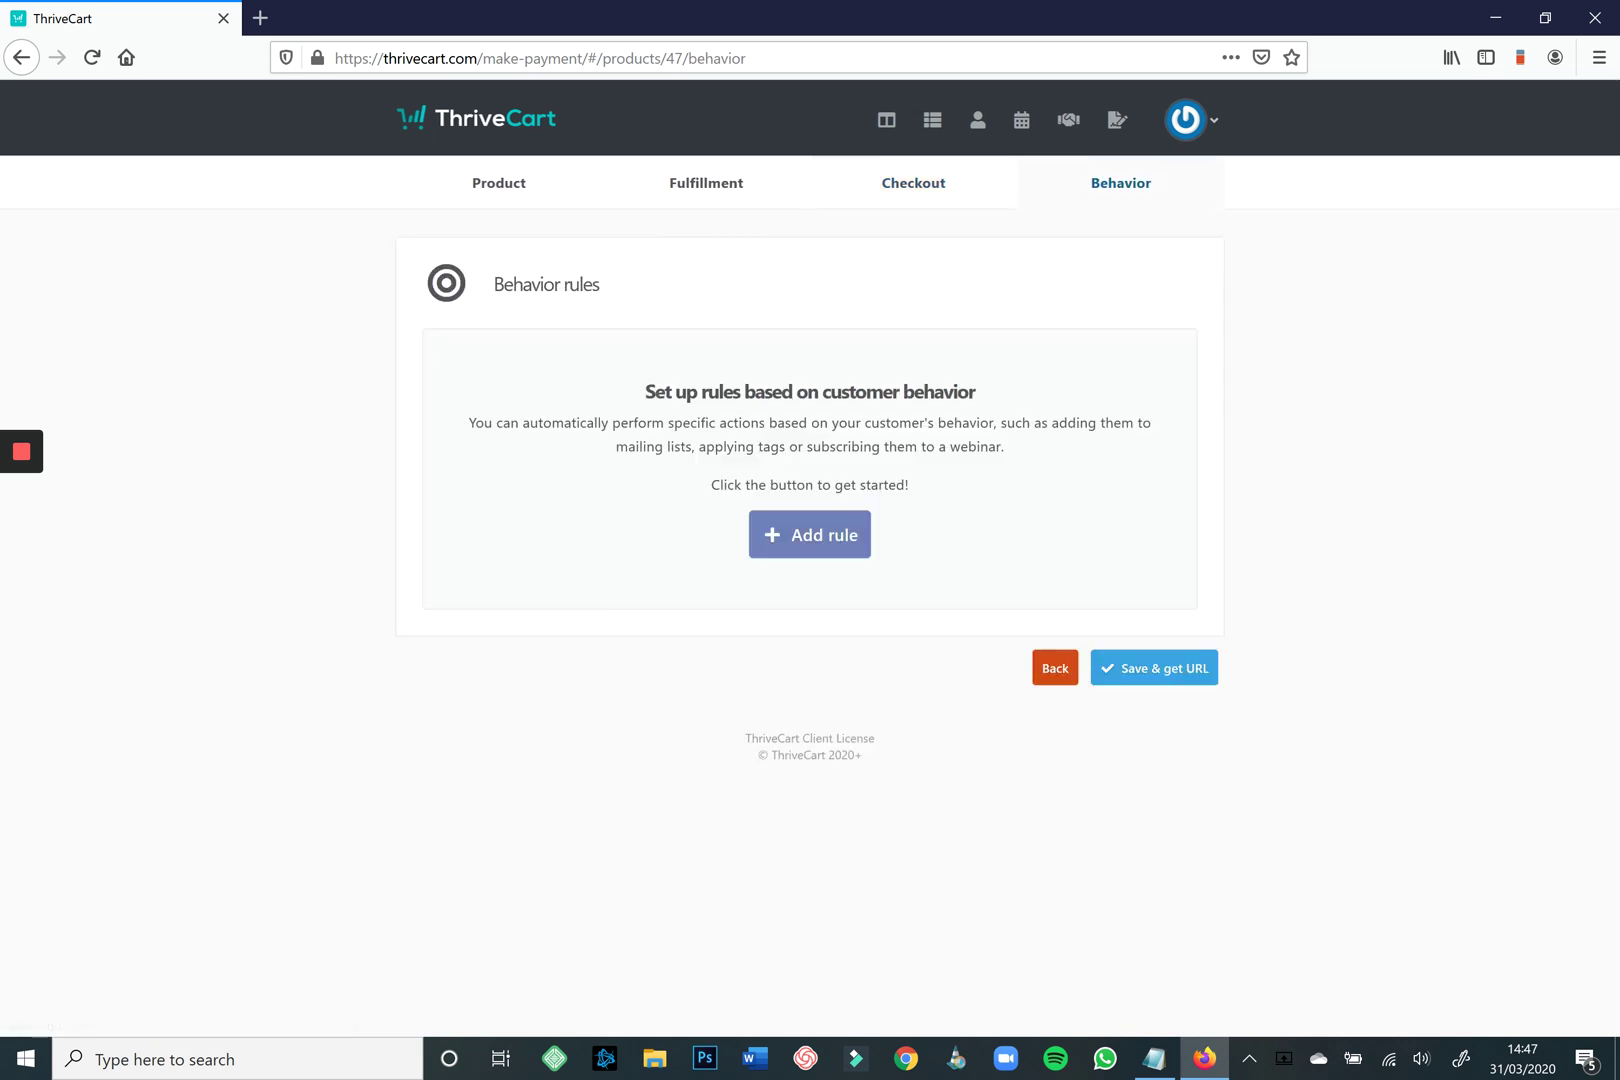
Start a behavior rule for any pricing option that adds buyers to a MailerLite group.
{"action": "left_click", "coordinate": [810, 534]}
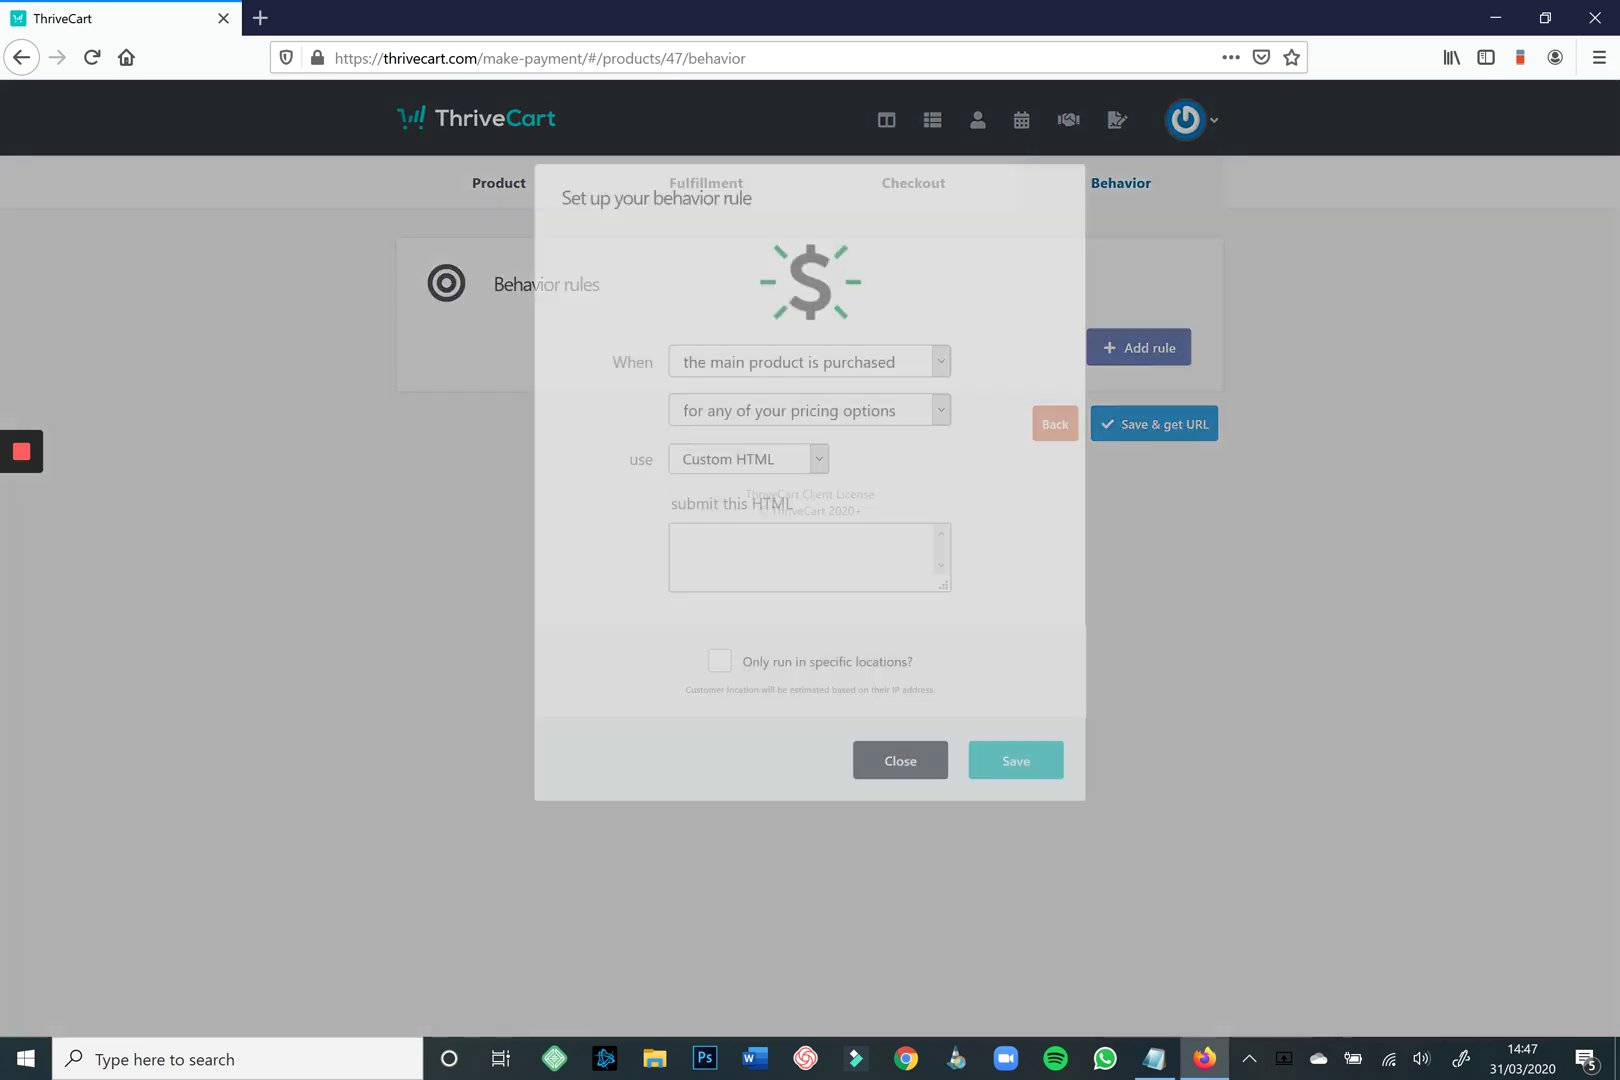
{"action": "left_click", "coordinate": [940, 410]}
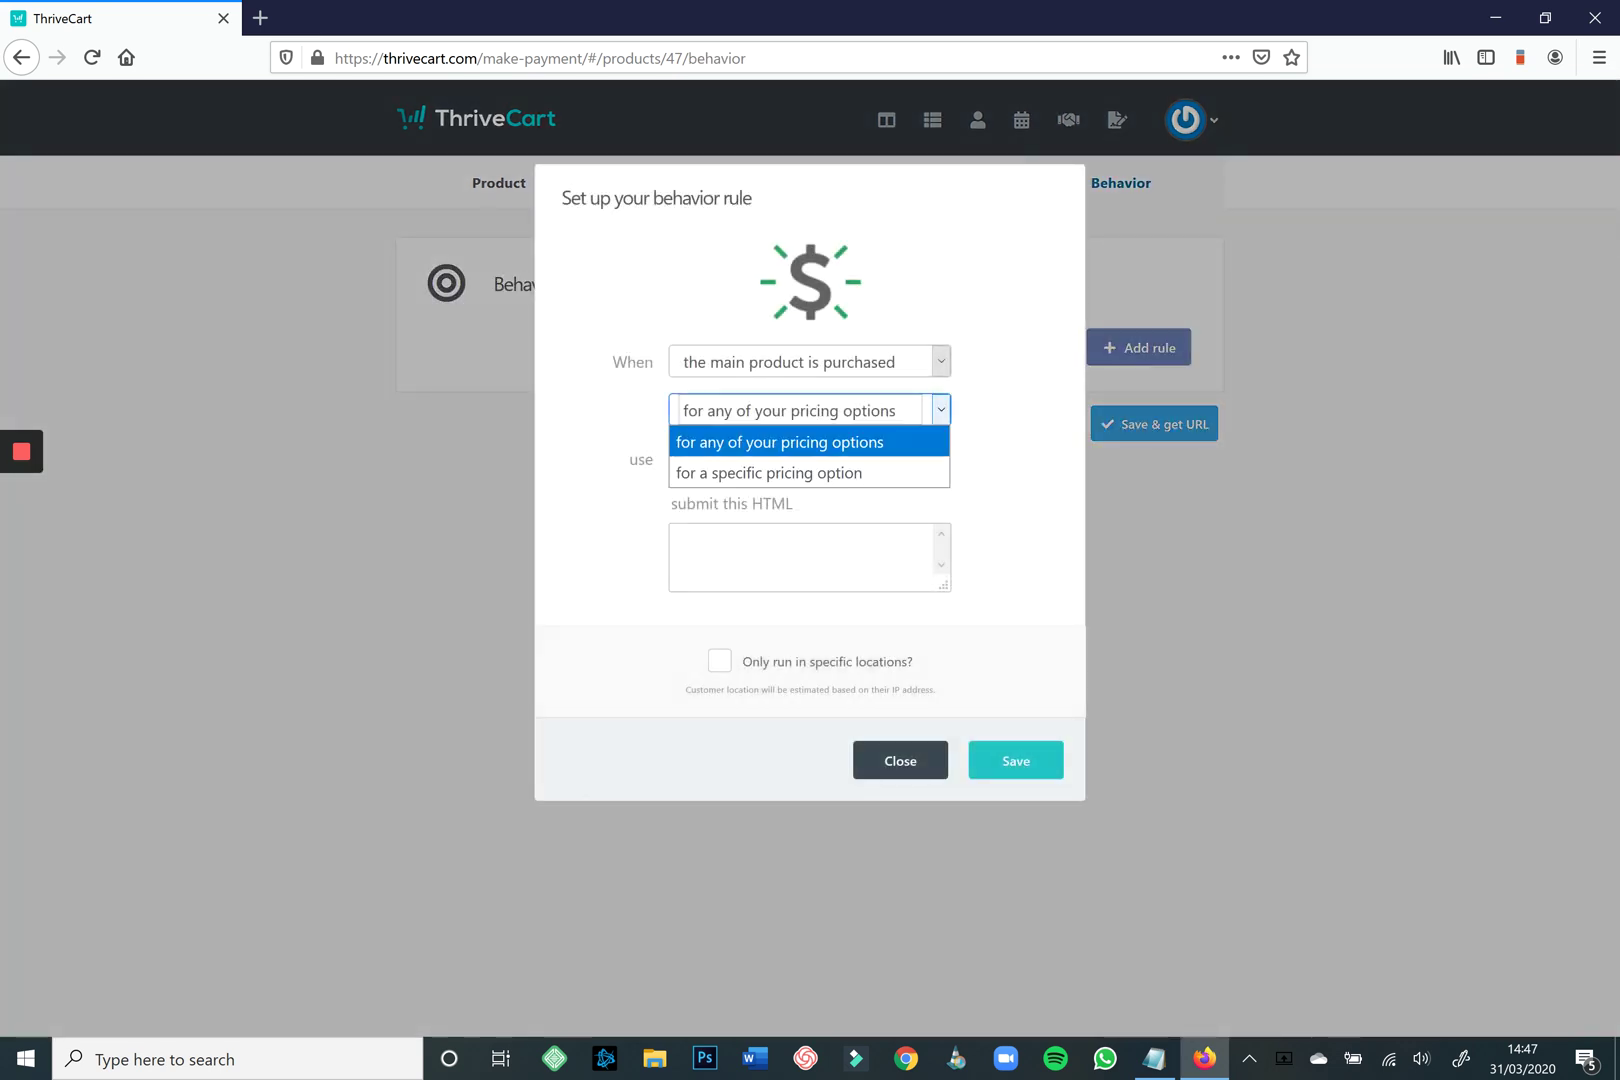
{"action": "left_click", "coordinate": [800, 438]}
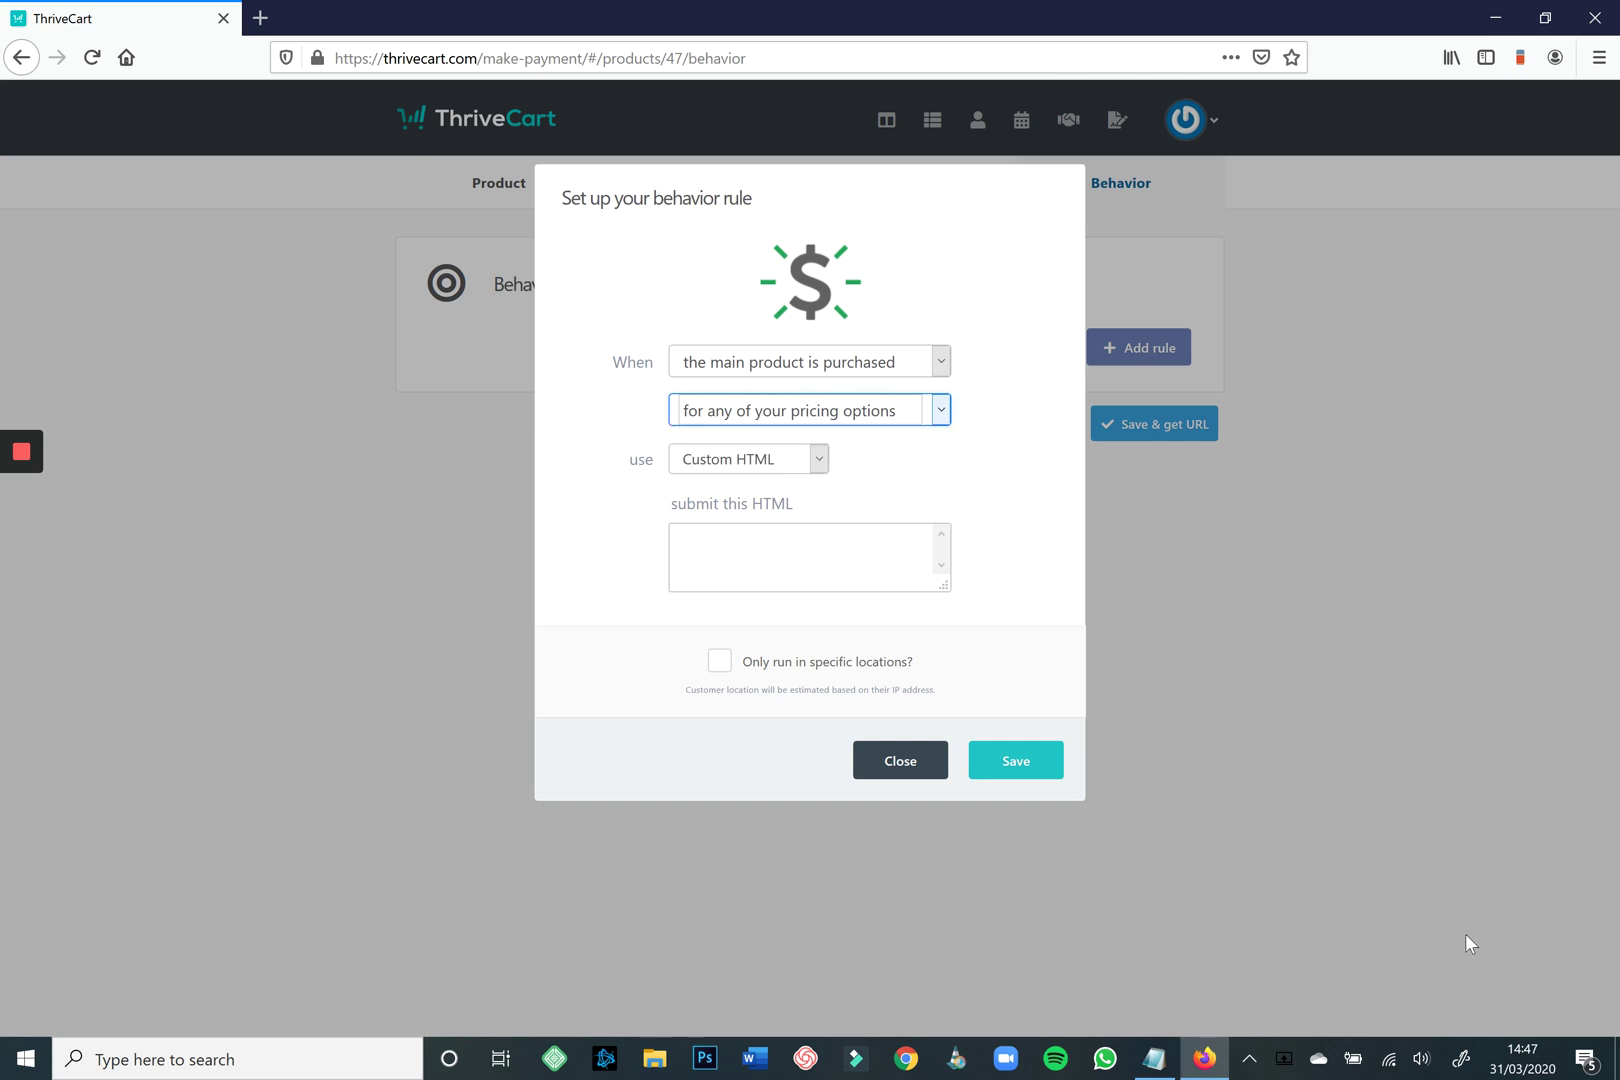
{"action": "left_click", "coordinate": [735, 460]}
{"action": "key", "text": "Down"}
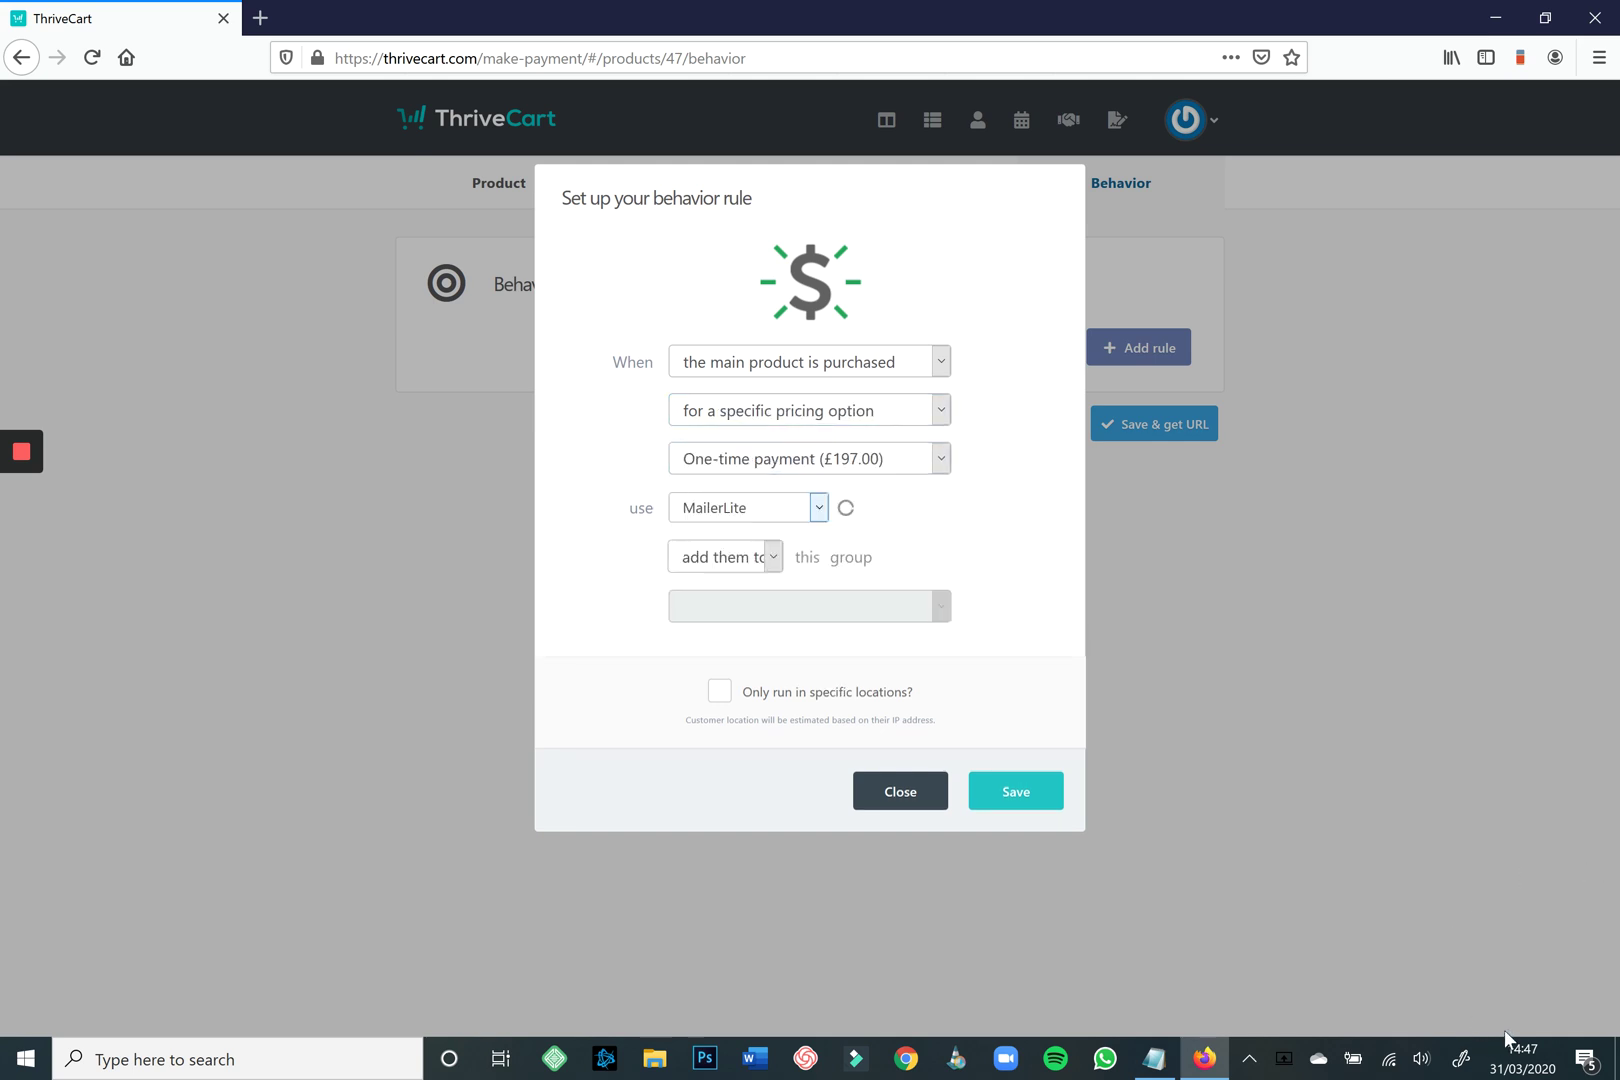
{"action": "key", "text": "alt+Down"}
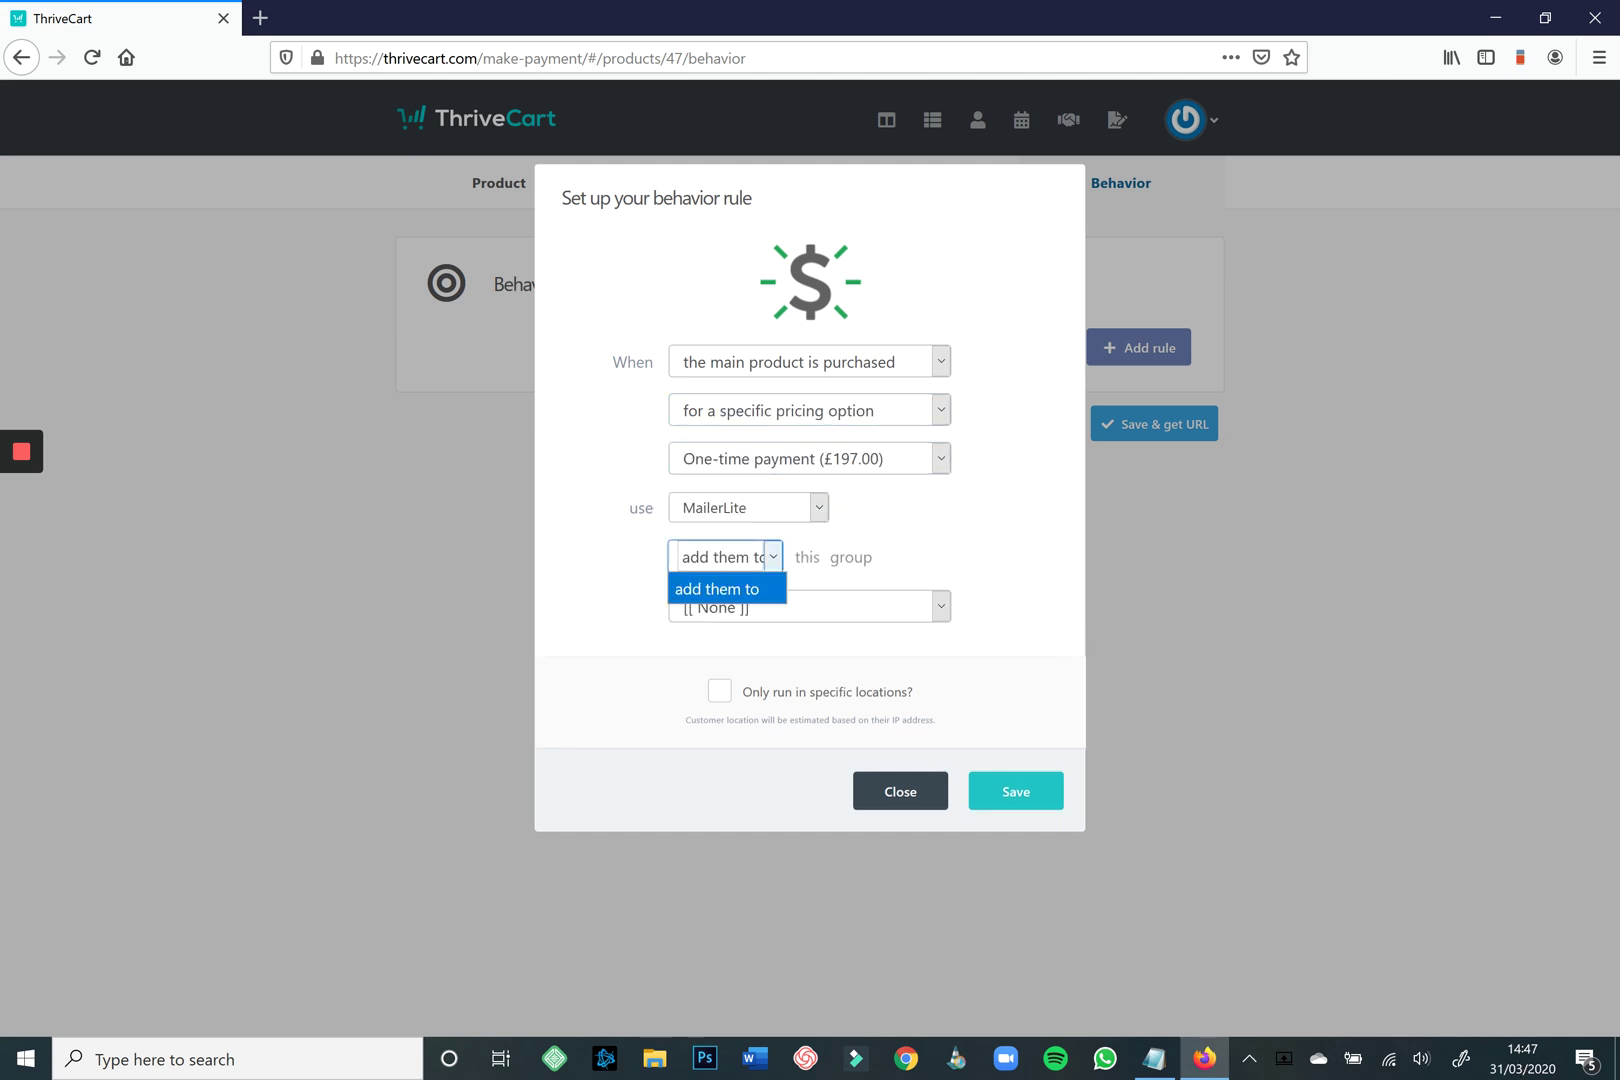
{"action": "key", "text": "Return"}
Browse the MailerLite groups and set the rule trigger to 'the cart is abandoned'.
{"action": "key", "text": "Tab"}
{"action": "key", "text": "alt+Down"}
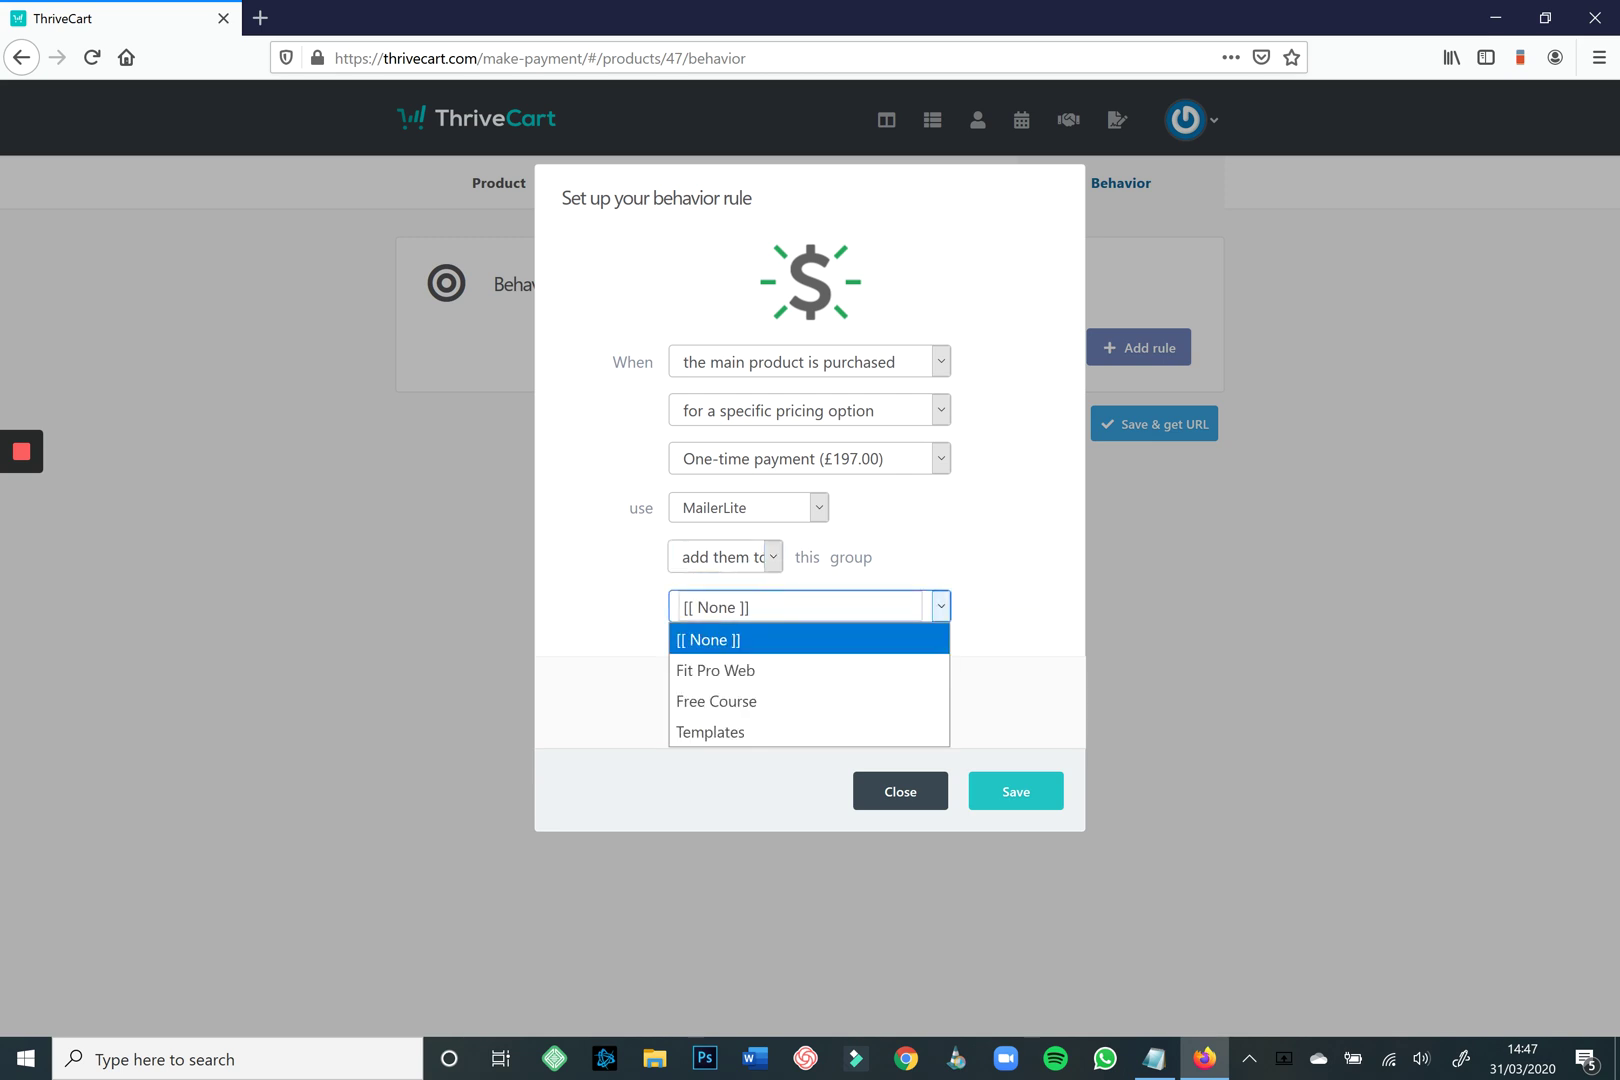
{"action": "key", "text": "Down"}
{"action": "key", "text": "Down"}
{"action": "key", "text": "Down"}
{"action": "key", "text": "Up"}
{"action": "key", "text": "Up"}
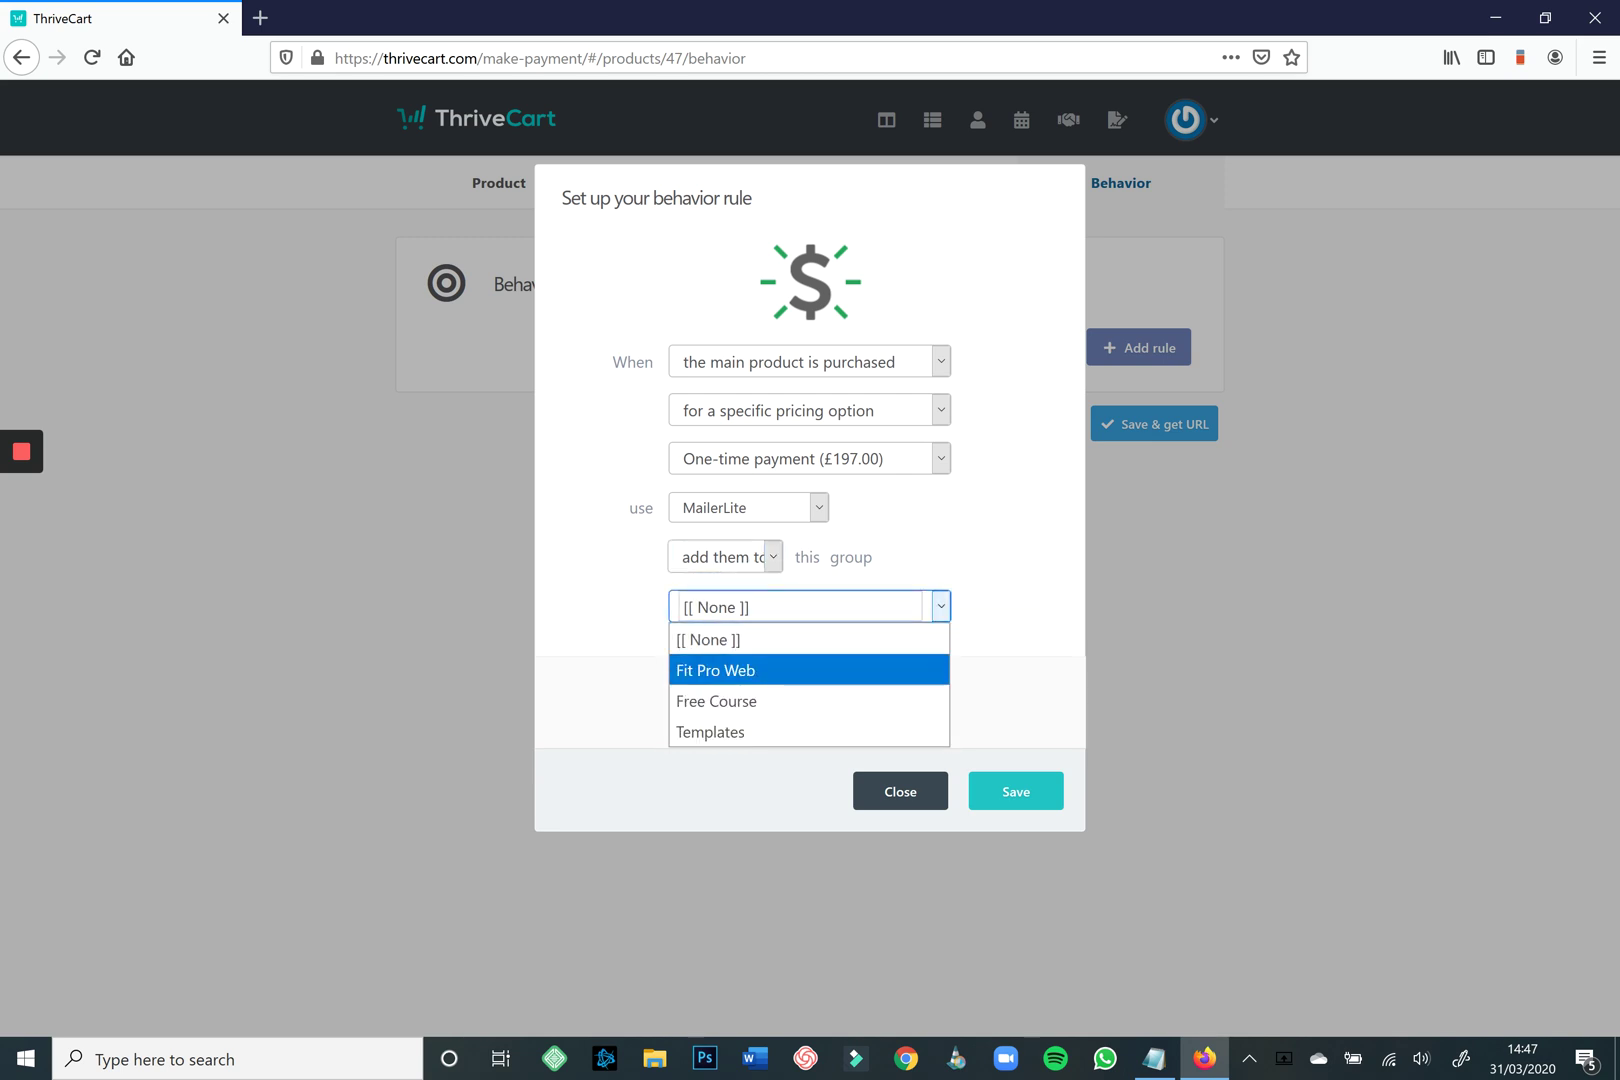
{"action": "key", "text": "Down"}
{"action": "key", "text": "Down"}
{"action": "key", "text": "Up"}
{"action": "key", "text": "Up"}
{"action": "key", "text": "Down"}
{"action": "key", "text": "Up"}
{"action": "key", "text": "Down"}
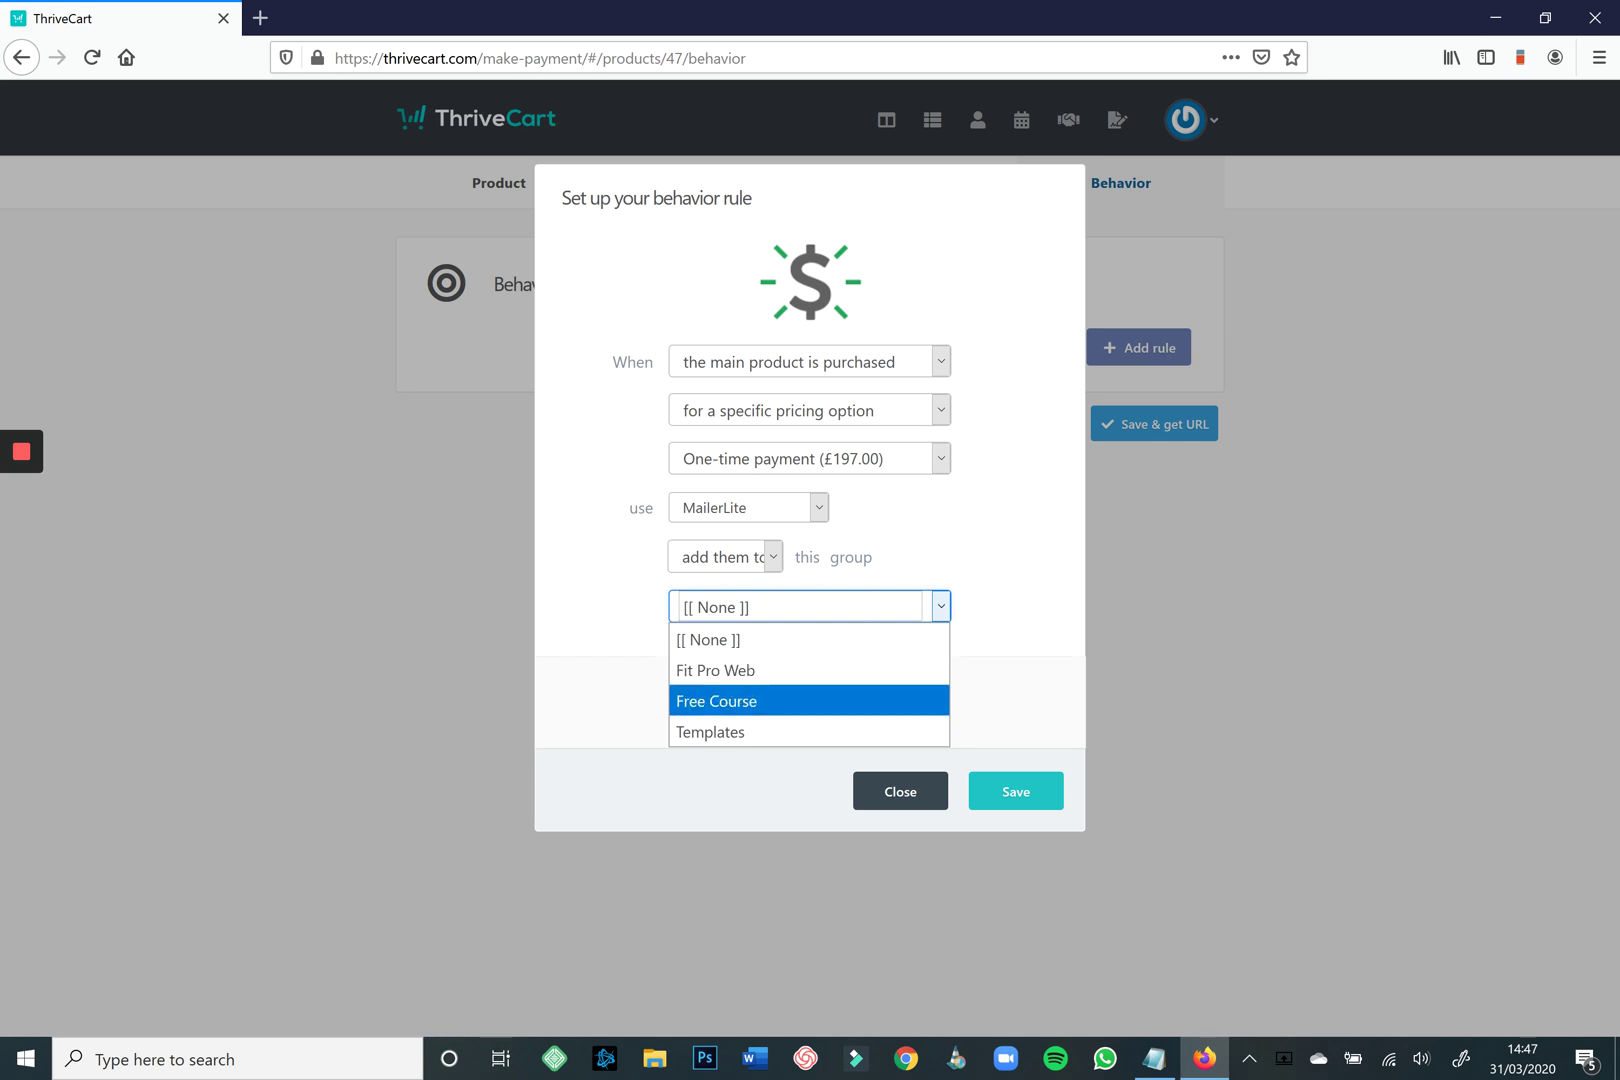
{"action": "key", "text": "Up"}
{"action": "key", "text": "Up"}
{"action": "left_click", "coordinate": [809, 361]}
{"action": "key", "text": "Down"}
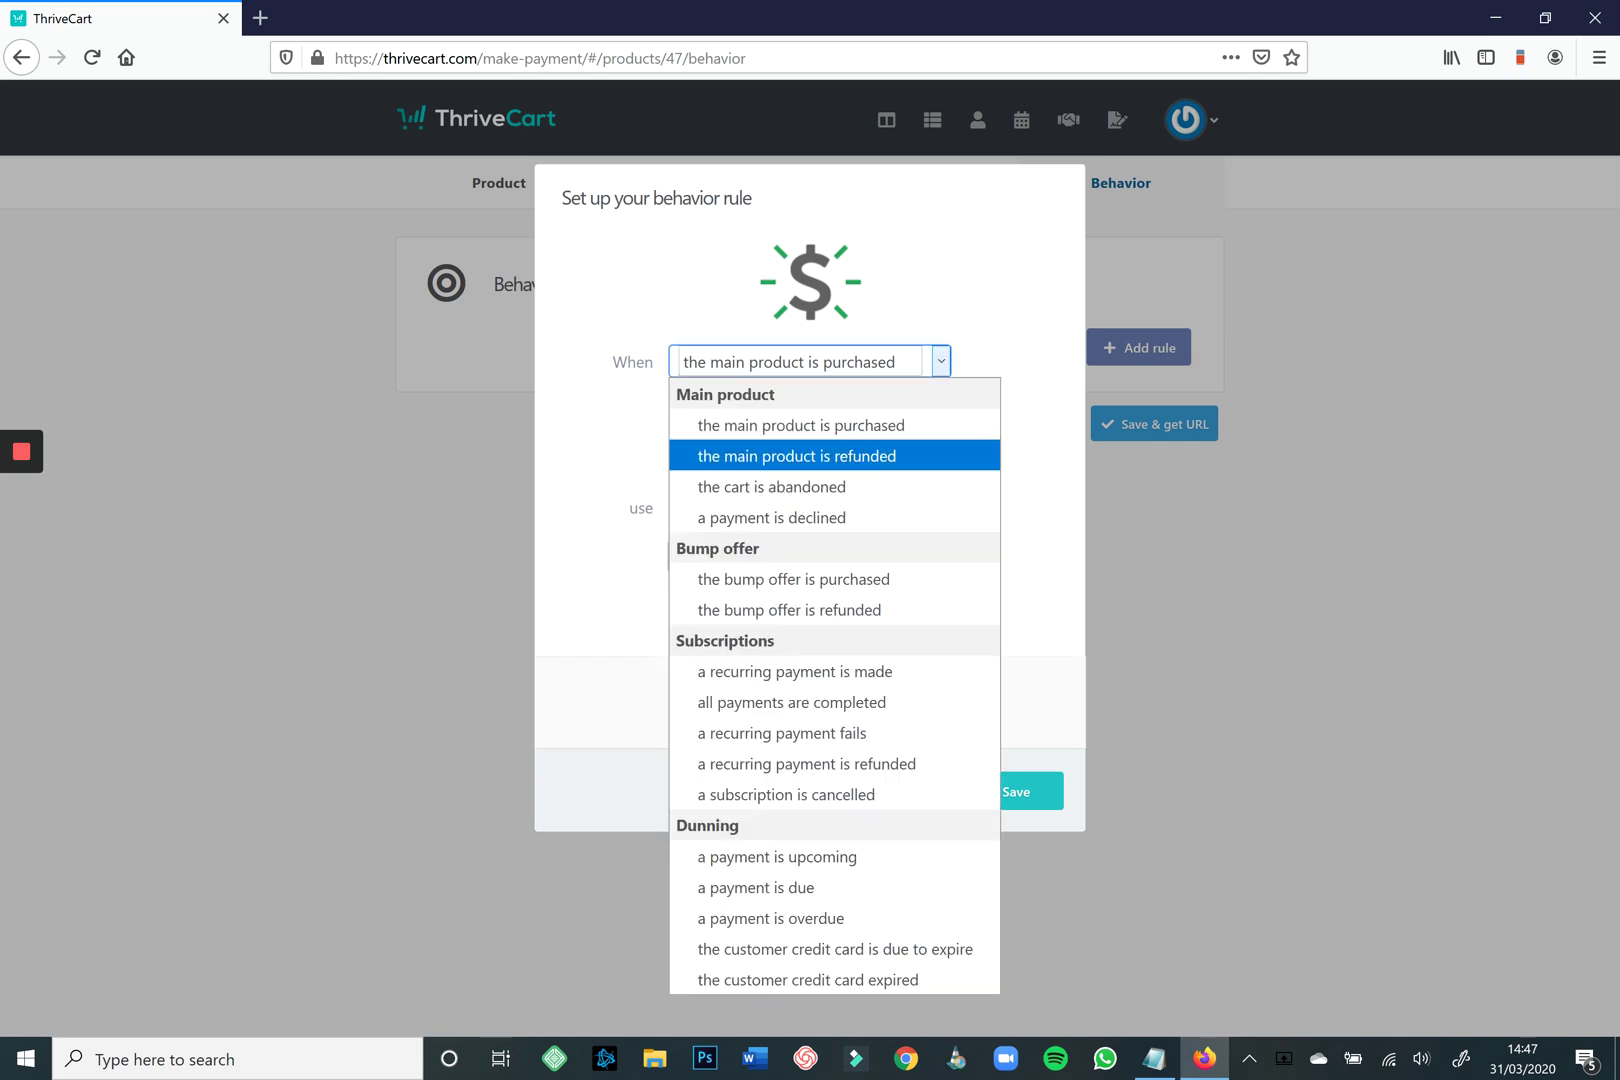
{"action": "key", "text": "Down"}
{"action": "key", "text": "Return"}
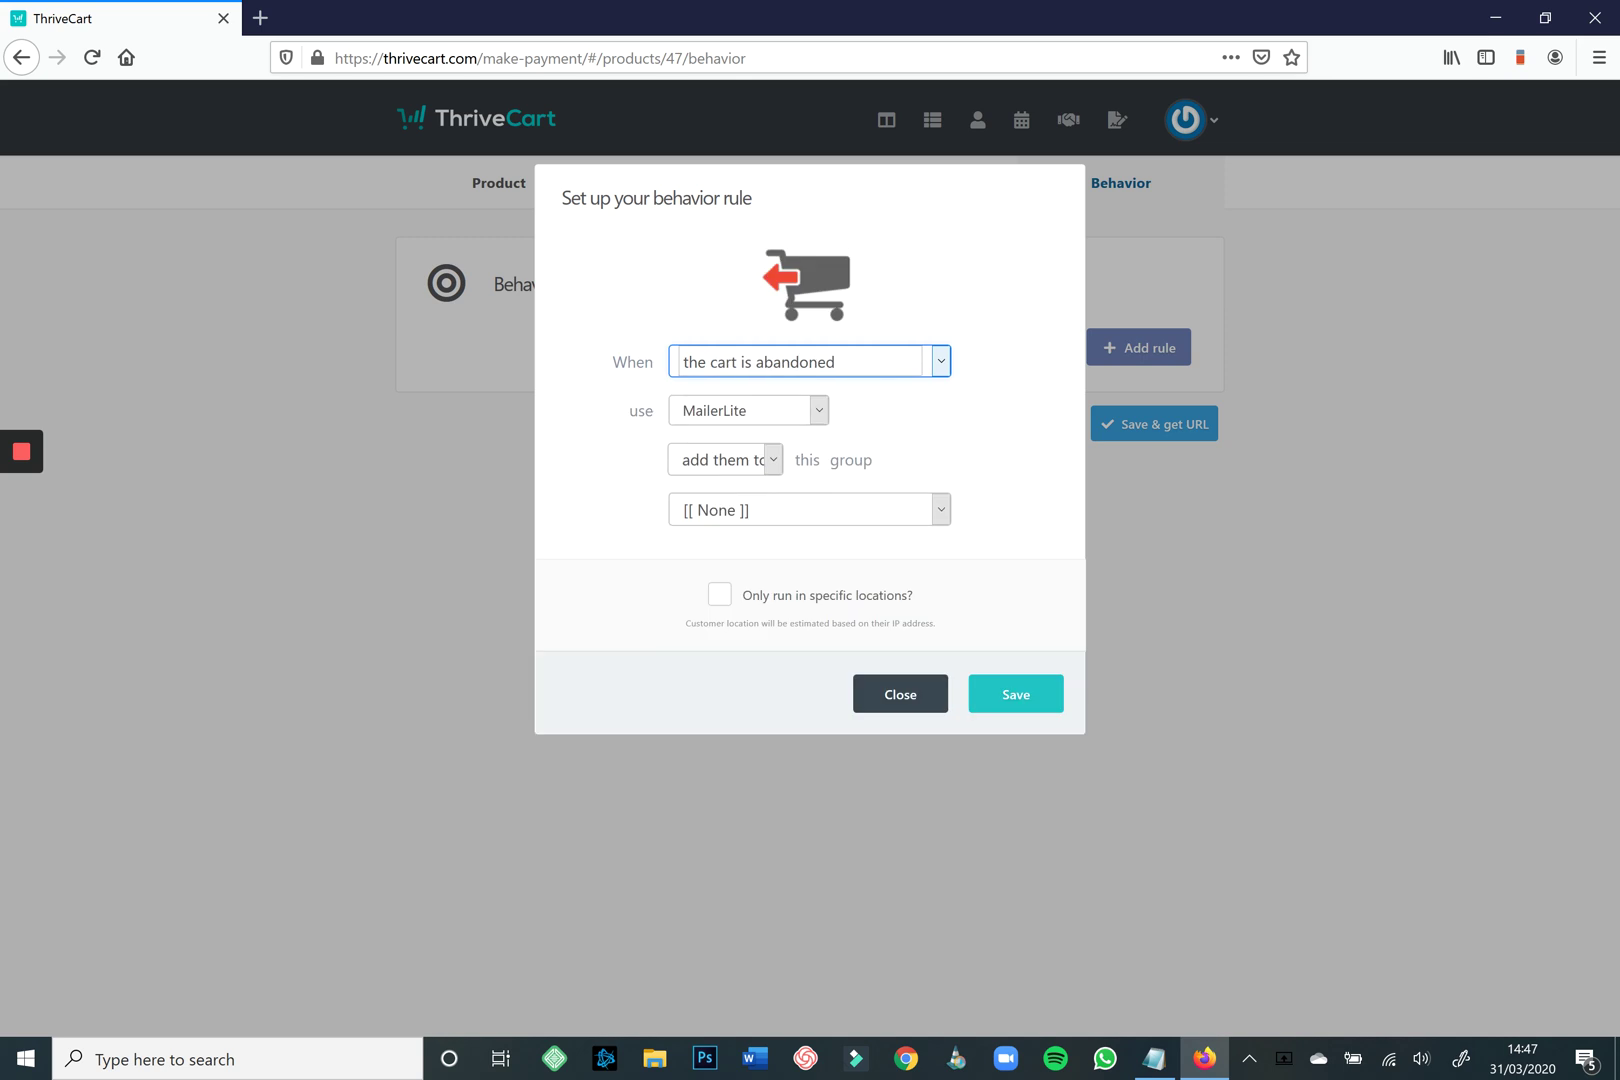
Close the unfinished rule and remove the leftover custom HTML form rule.
{"action": "left_click", "coordinate": [801, 507]}
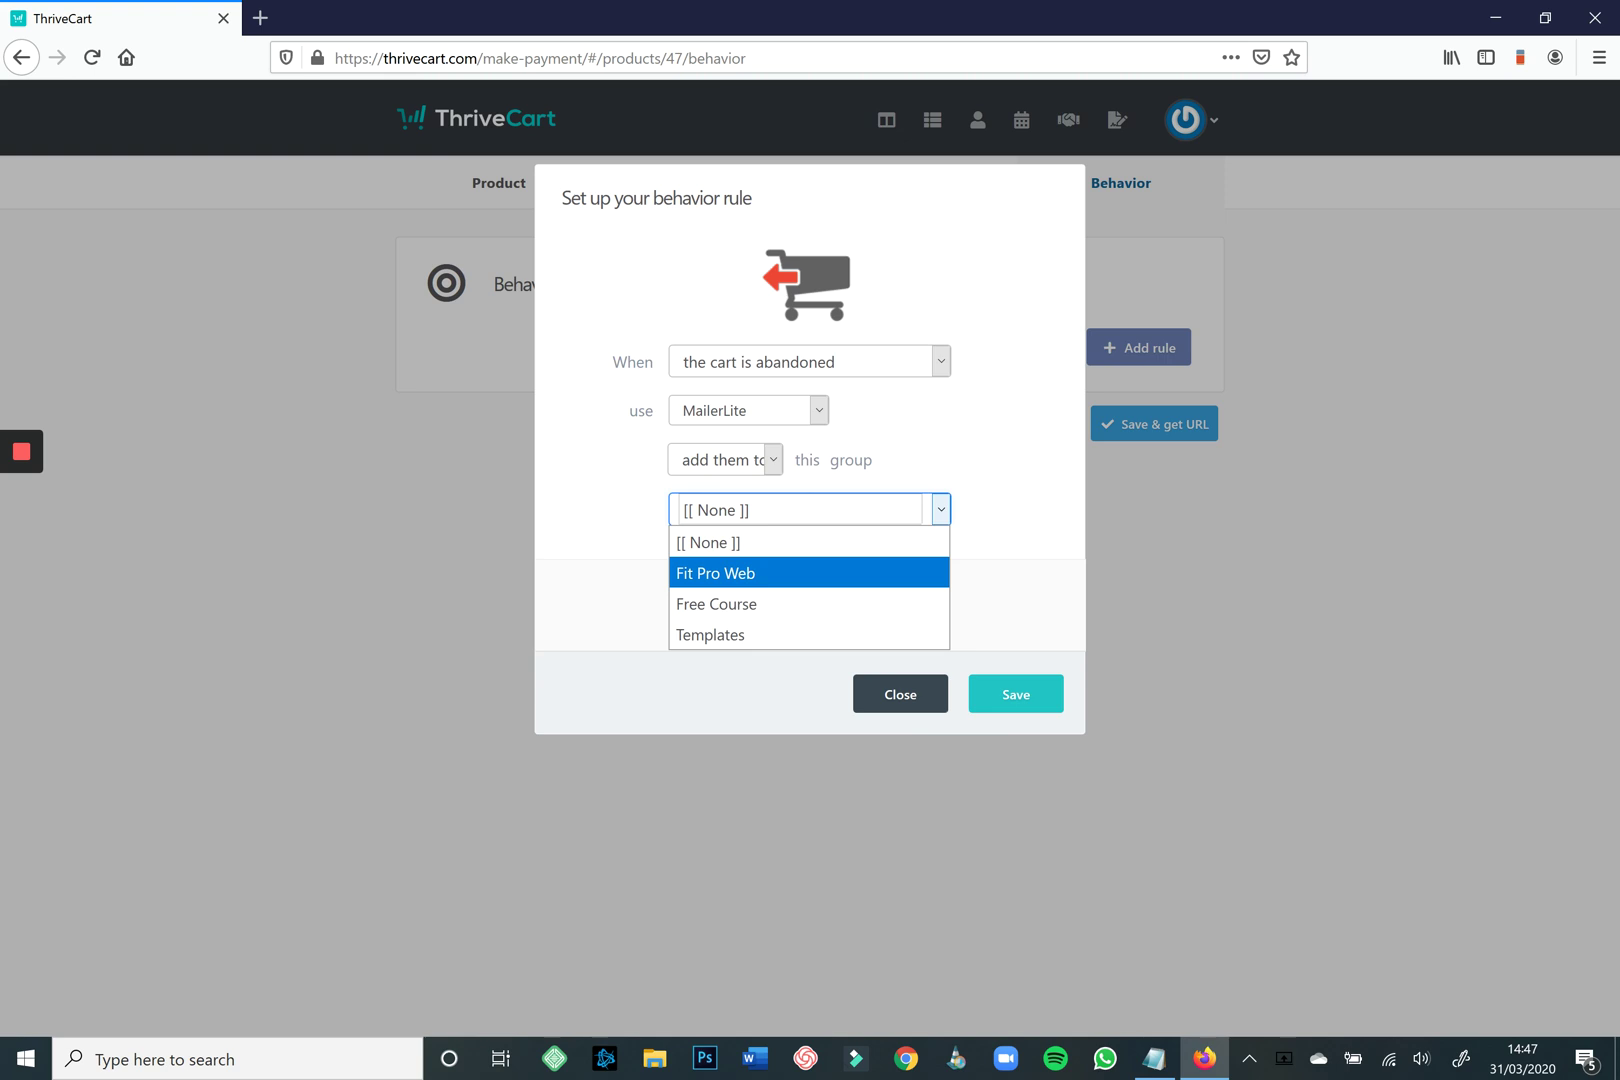
{"action": "left_click", "coordinate": [900, 694]}
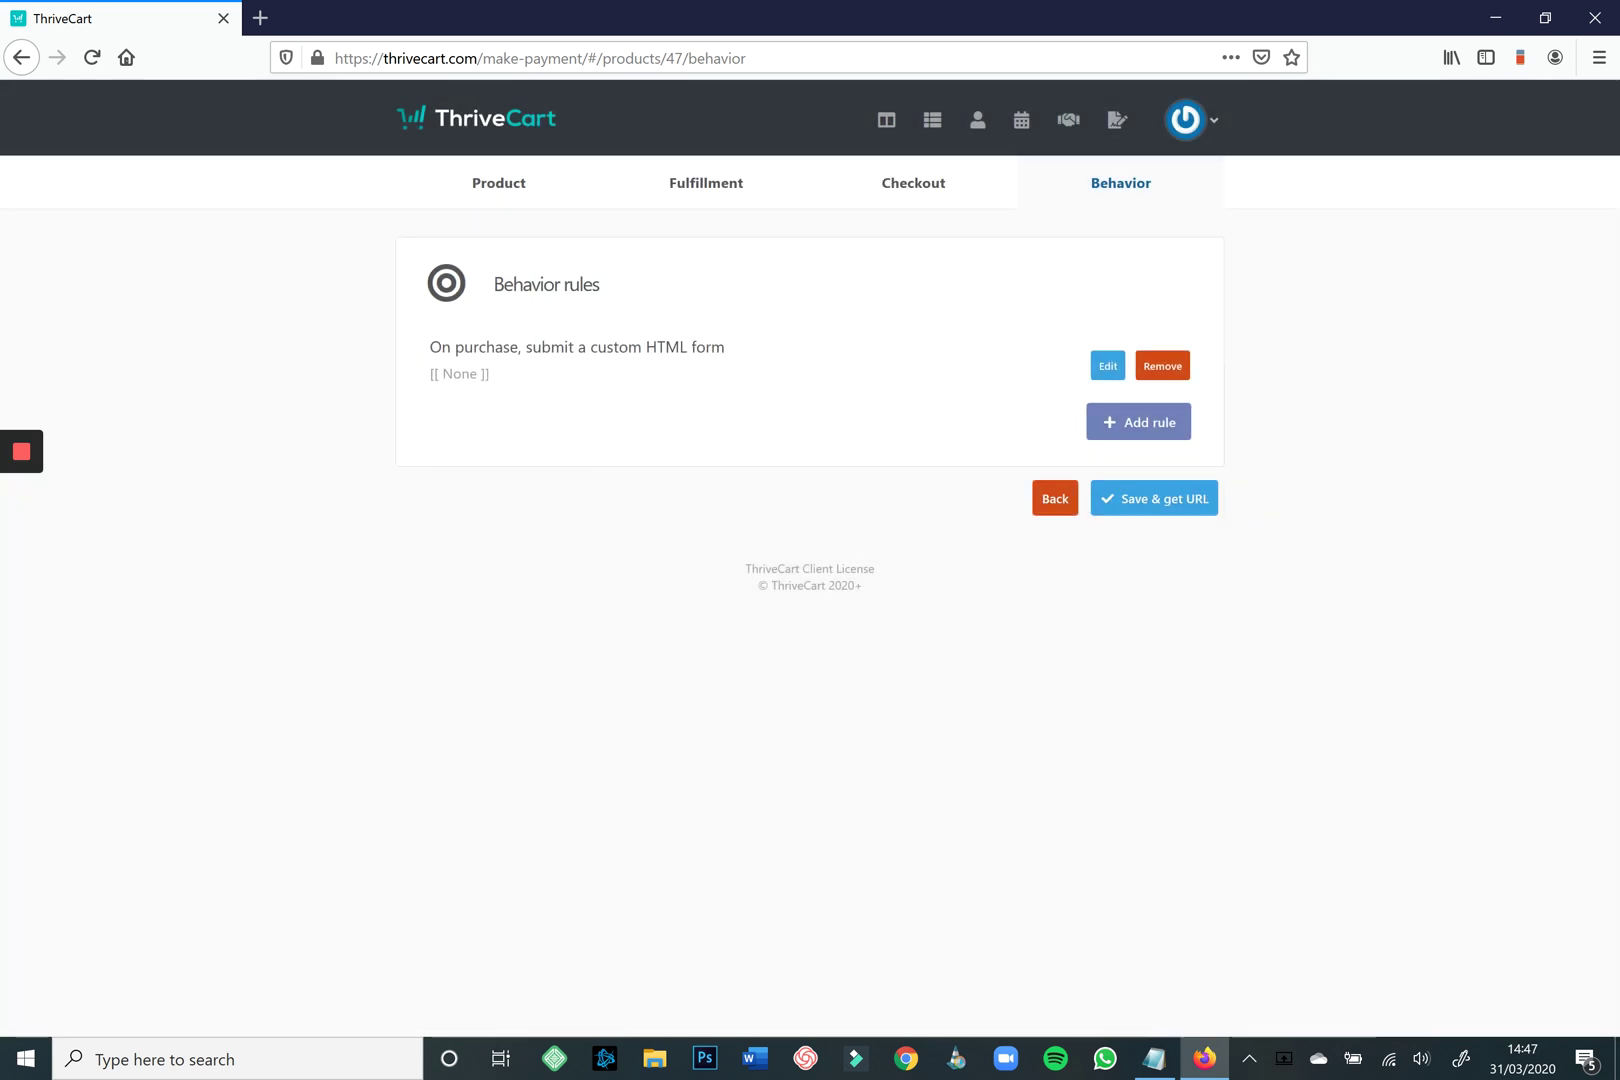
{"action": "left_click", "coordinate": [1162, 366]}
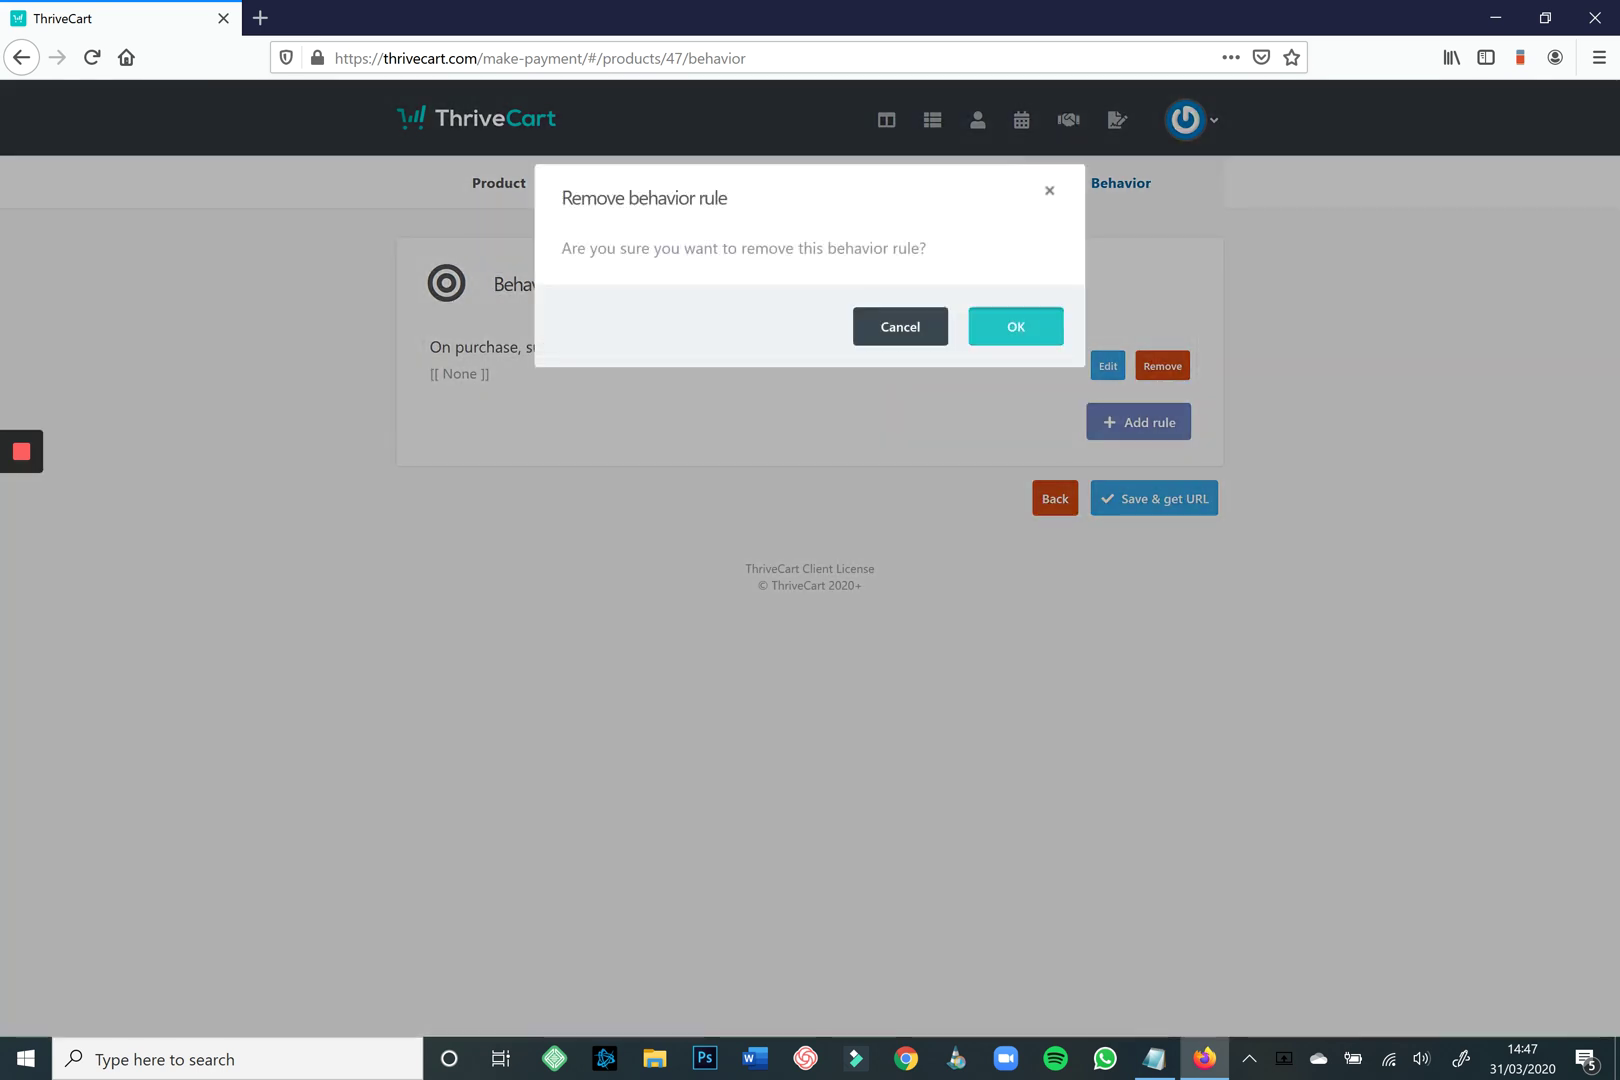
{"action": "left_click", "coordinate": [1016, 326]}
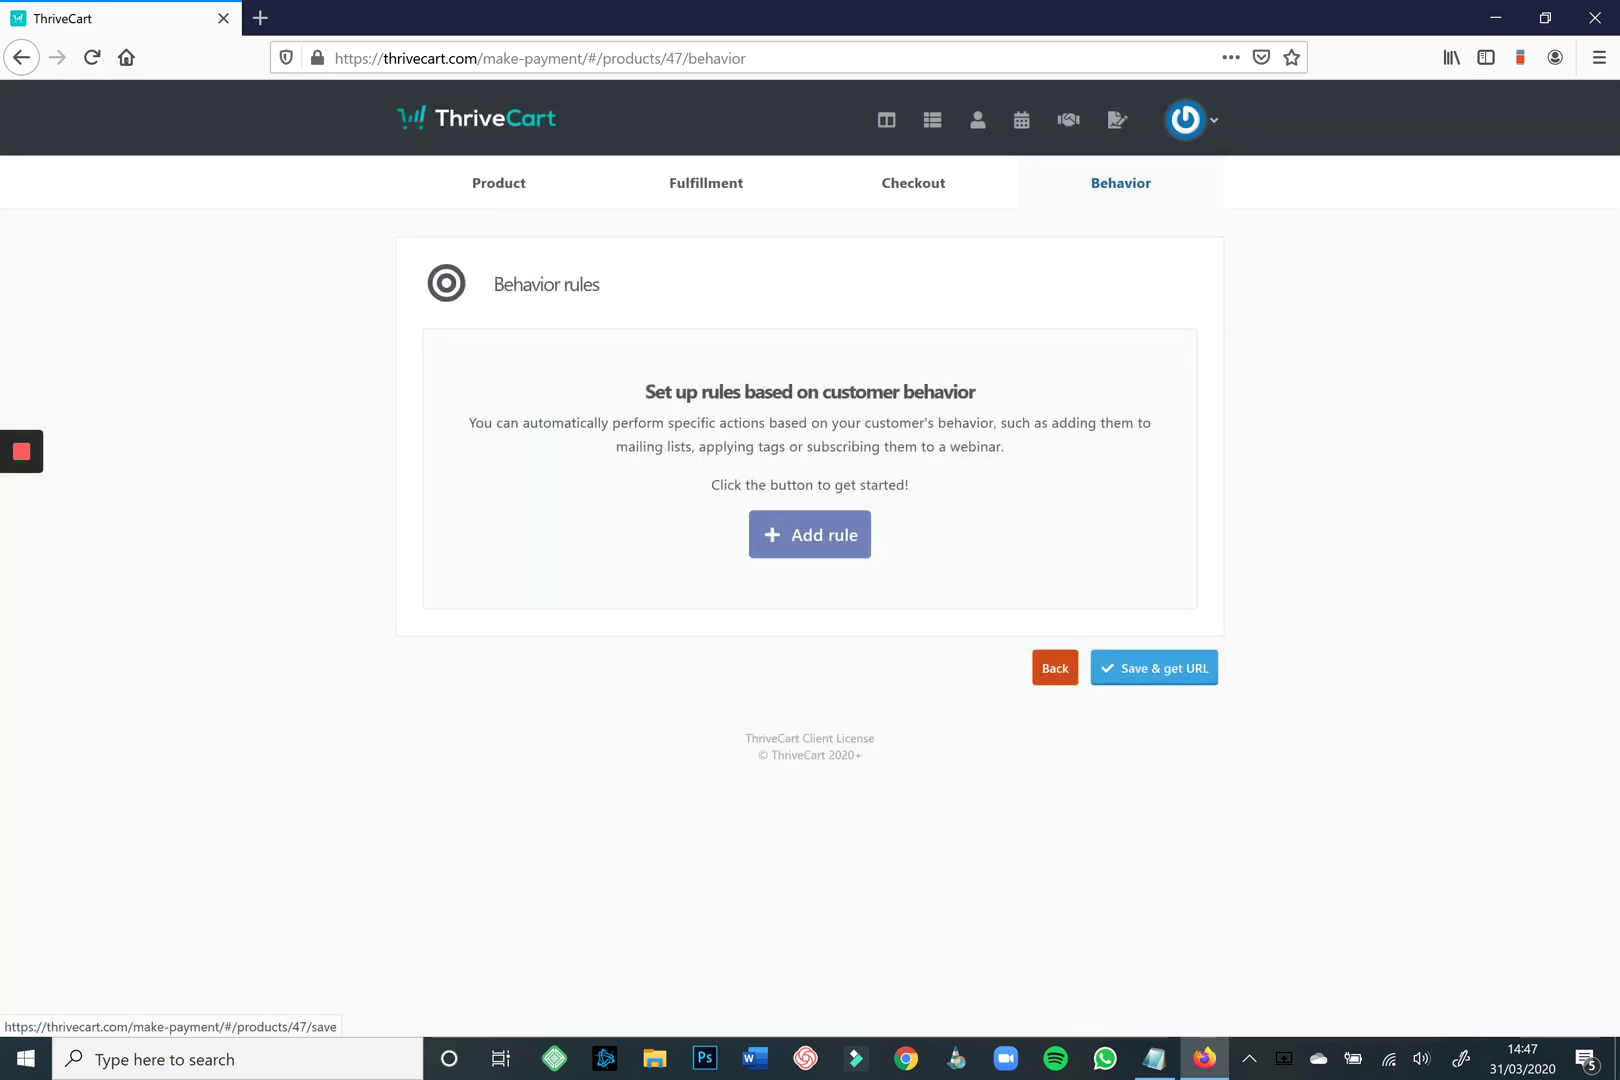
Save the product and open its checkout URL in a new tab.
{"action": "left_click", "coordinate": [1154, 668]}
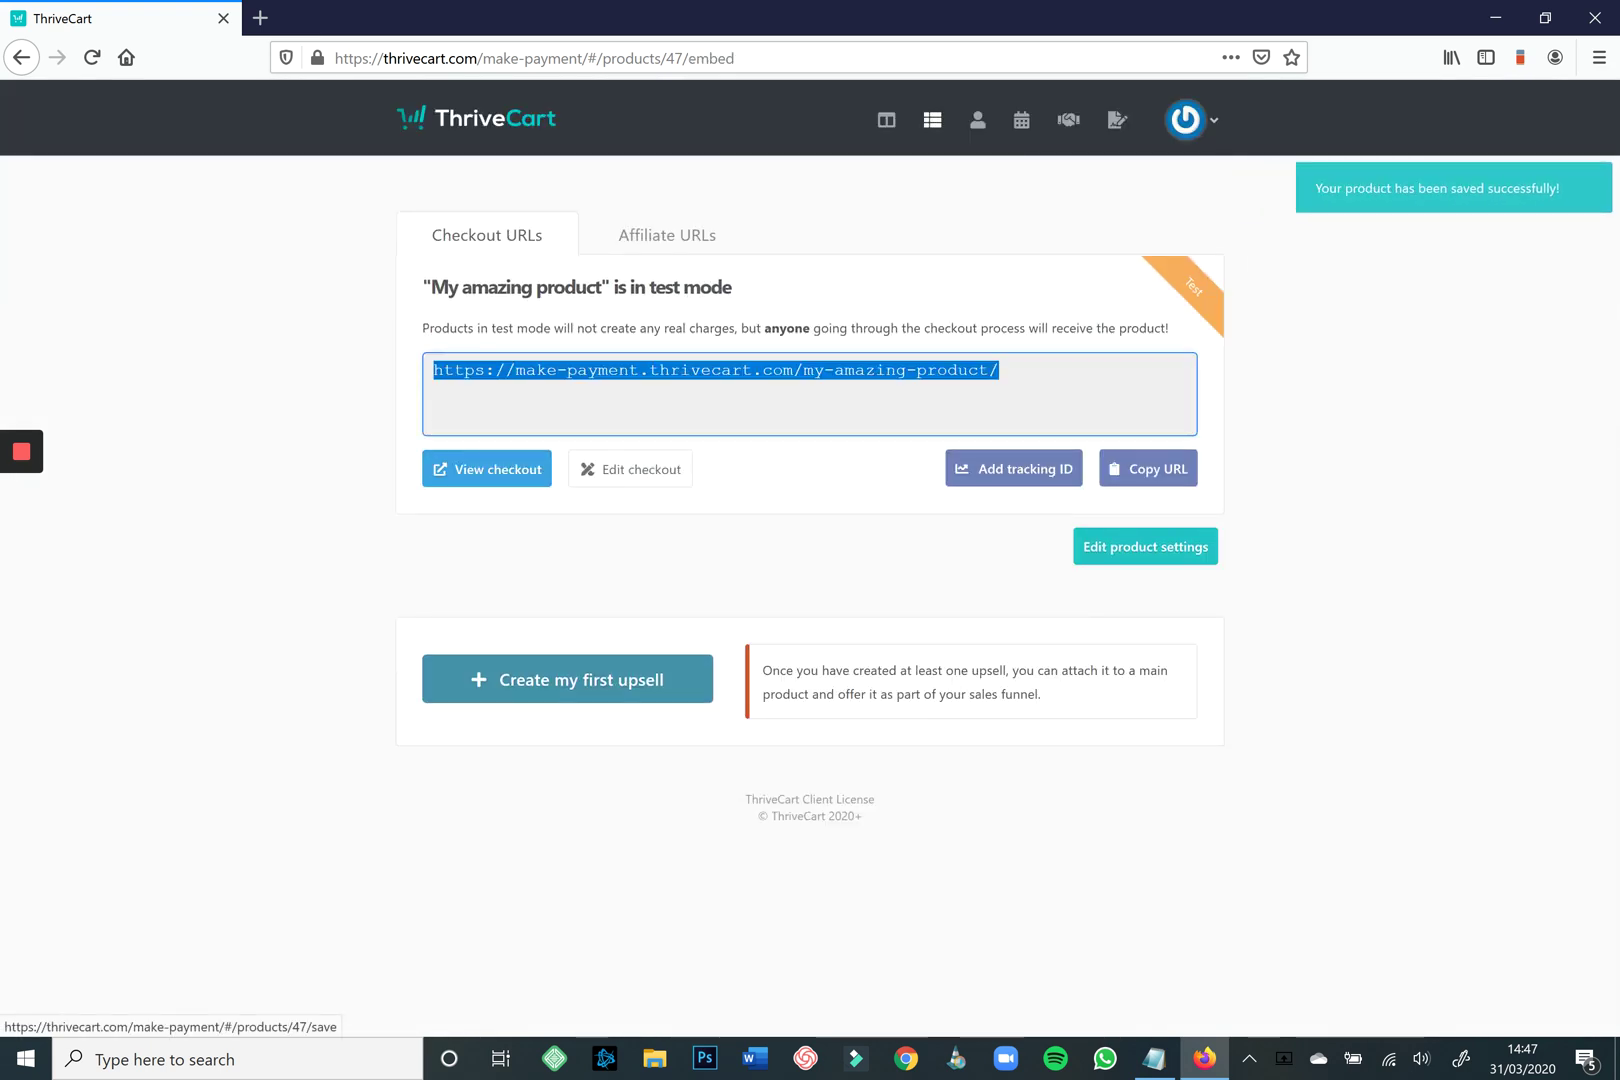
{"action": "key", "text": "shift+F10"}
{"action": "key", "text": "Down"}
{"action": "key", "text": "Down"}
{"action": "key", "text": "Down"}
{"action": "key", "text": "Down"}
{"action": "key", "text": "Down"}
{"action": "key", "text": "Down"}
{"action": "key", "text": "Down"}
{"action": "key", "text": "Down"}
{"action": "key", "text": "Down"}
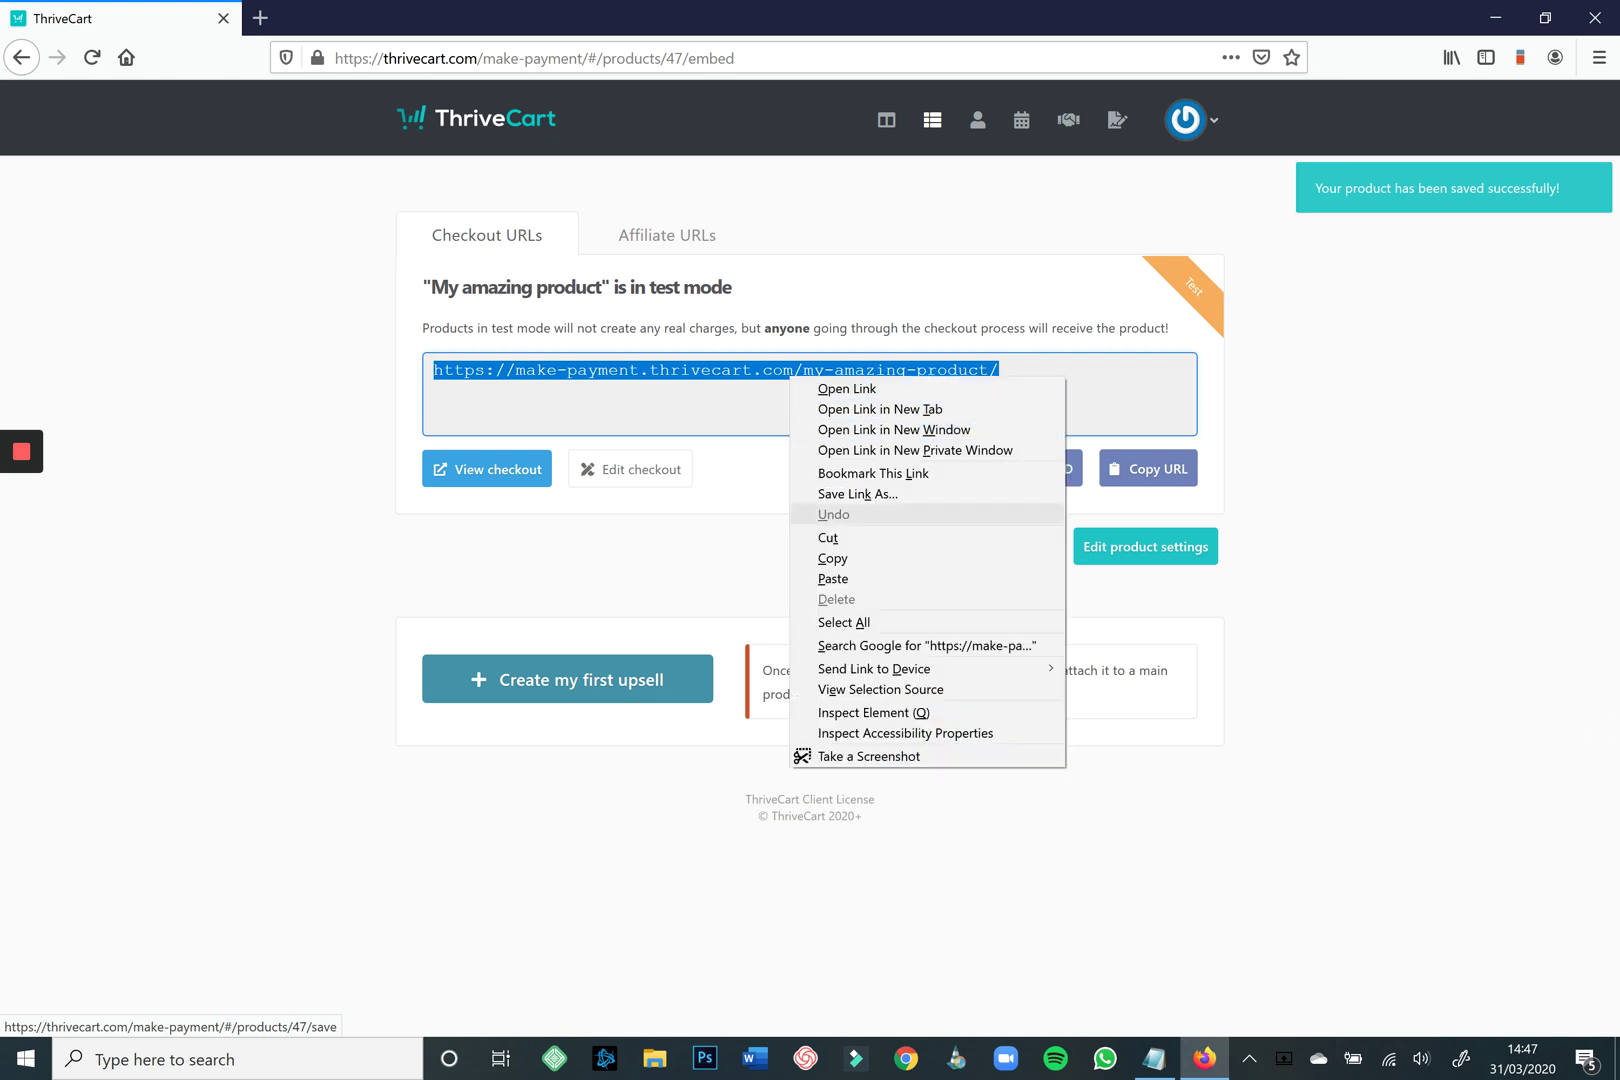
{"action": "key", "text": "Return"}
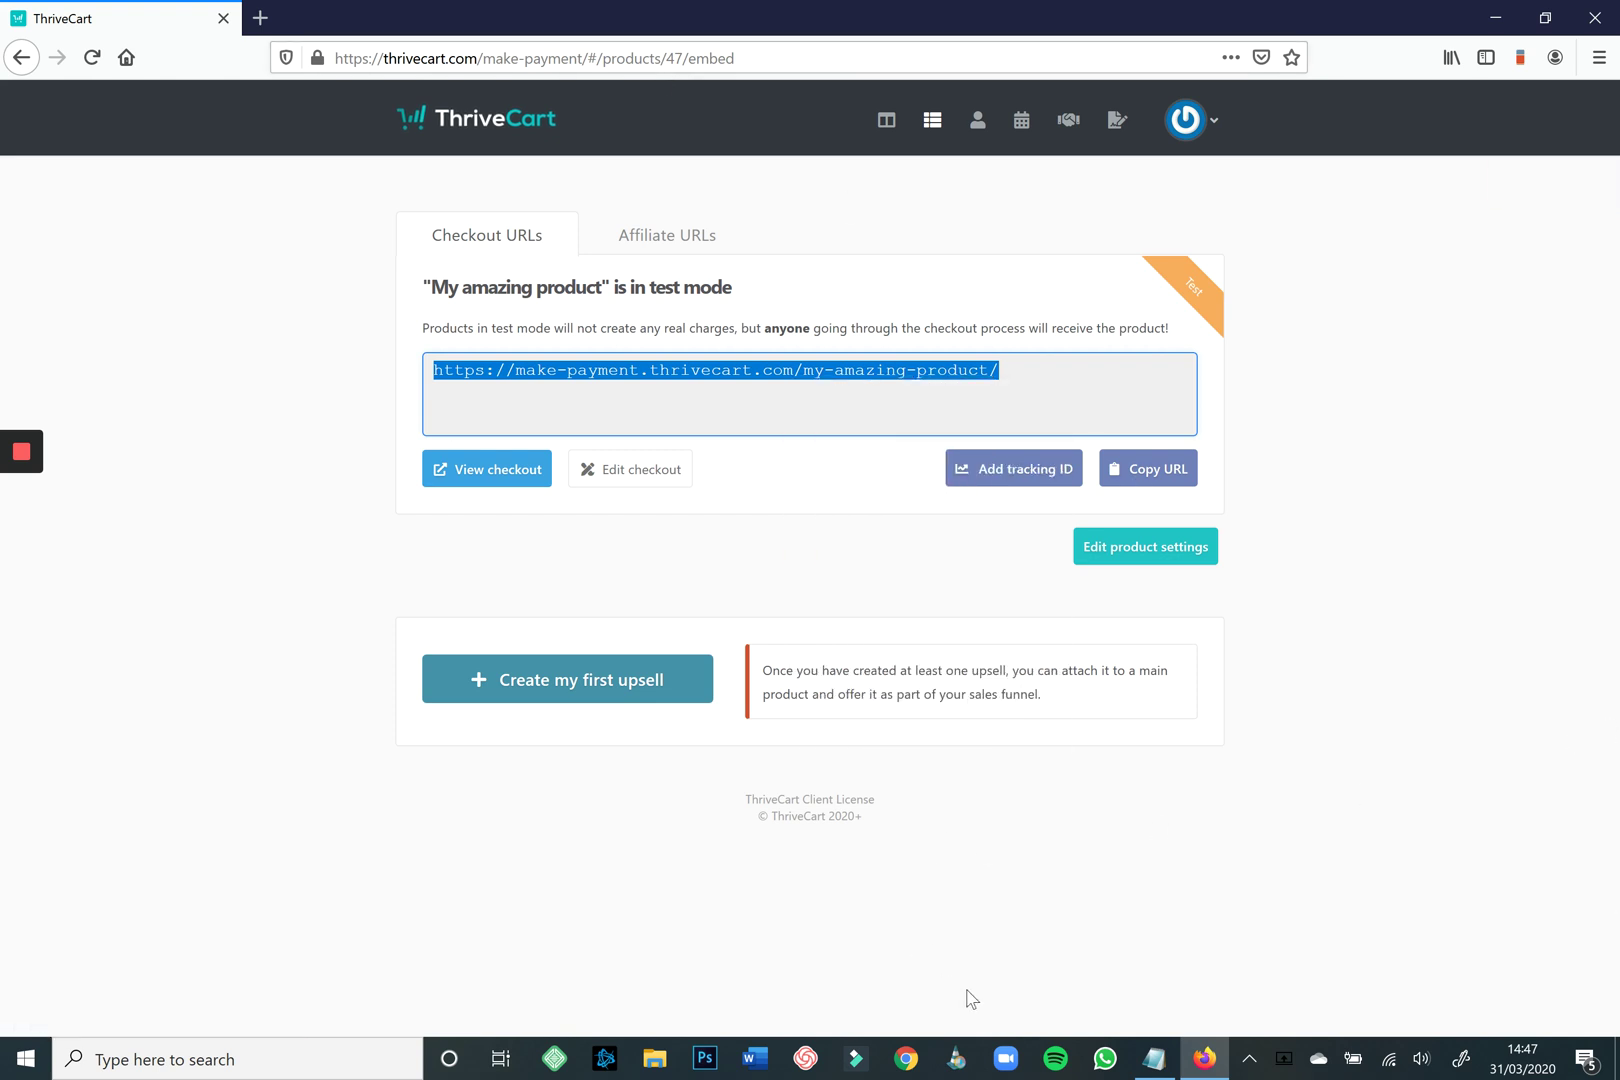
{"action": "left_click", "coordinate": [980, 963]}
{"action": "key", "text": "Return"}
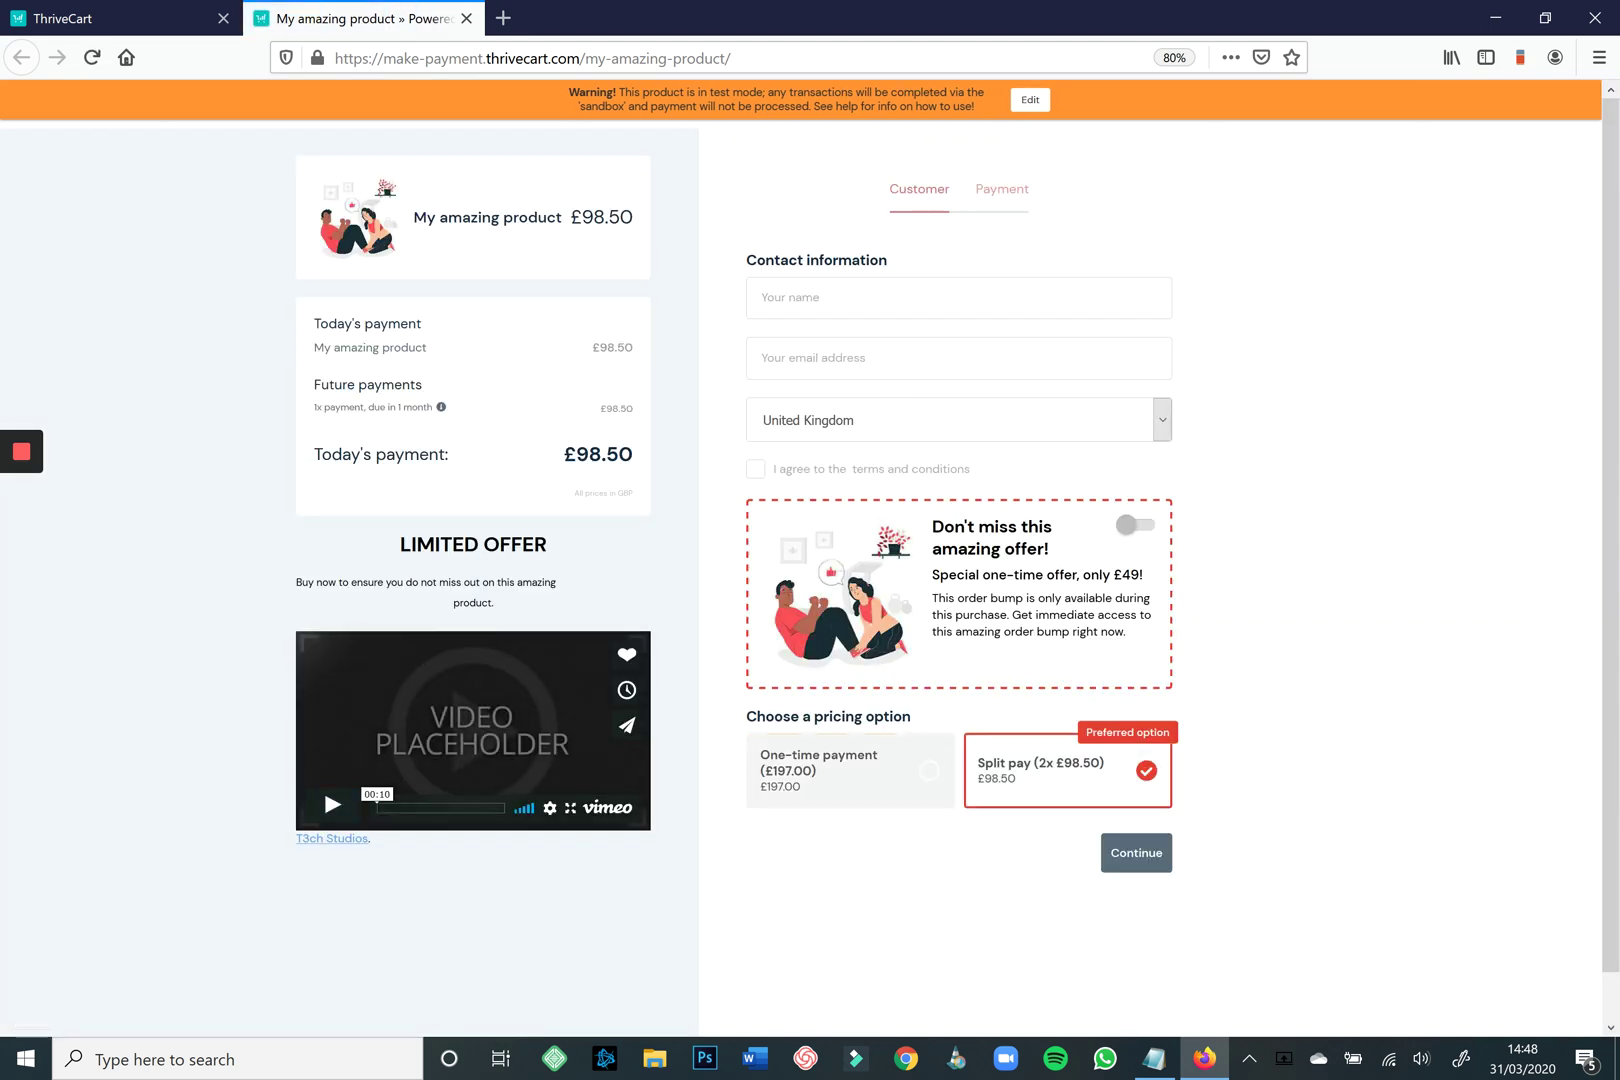
Fill in the customer's name and e-mail, accept the terms, and review the £98.50 split-pay totals.
{"action": "left_click", "coordinate": [958, 302]}
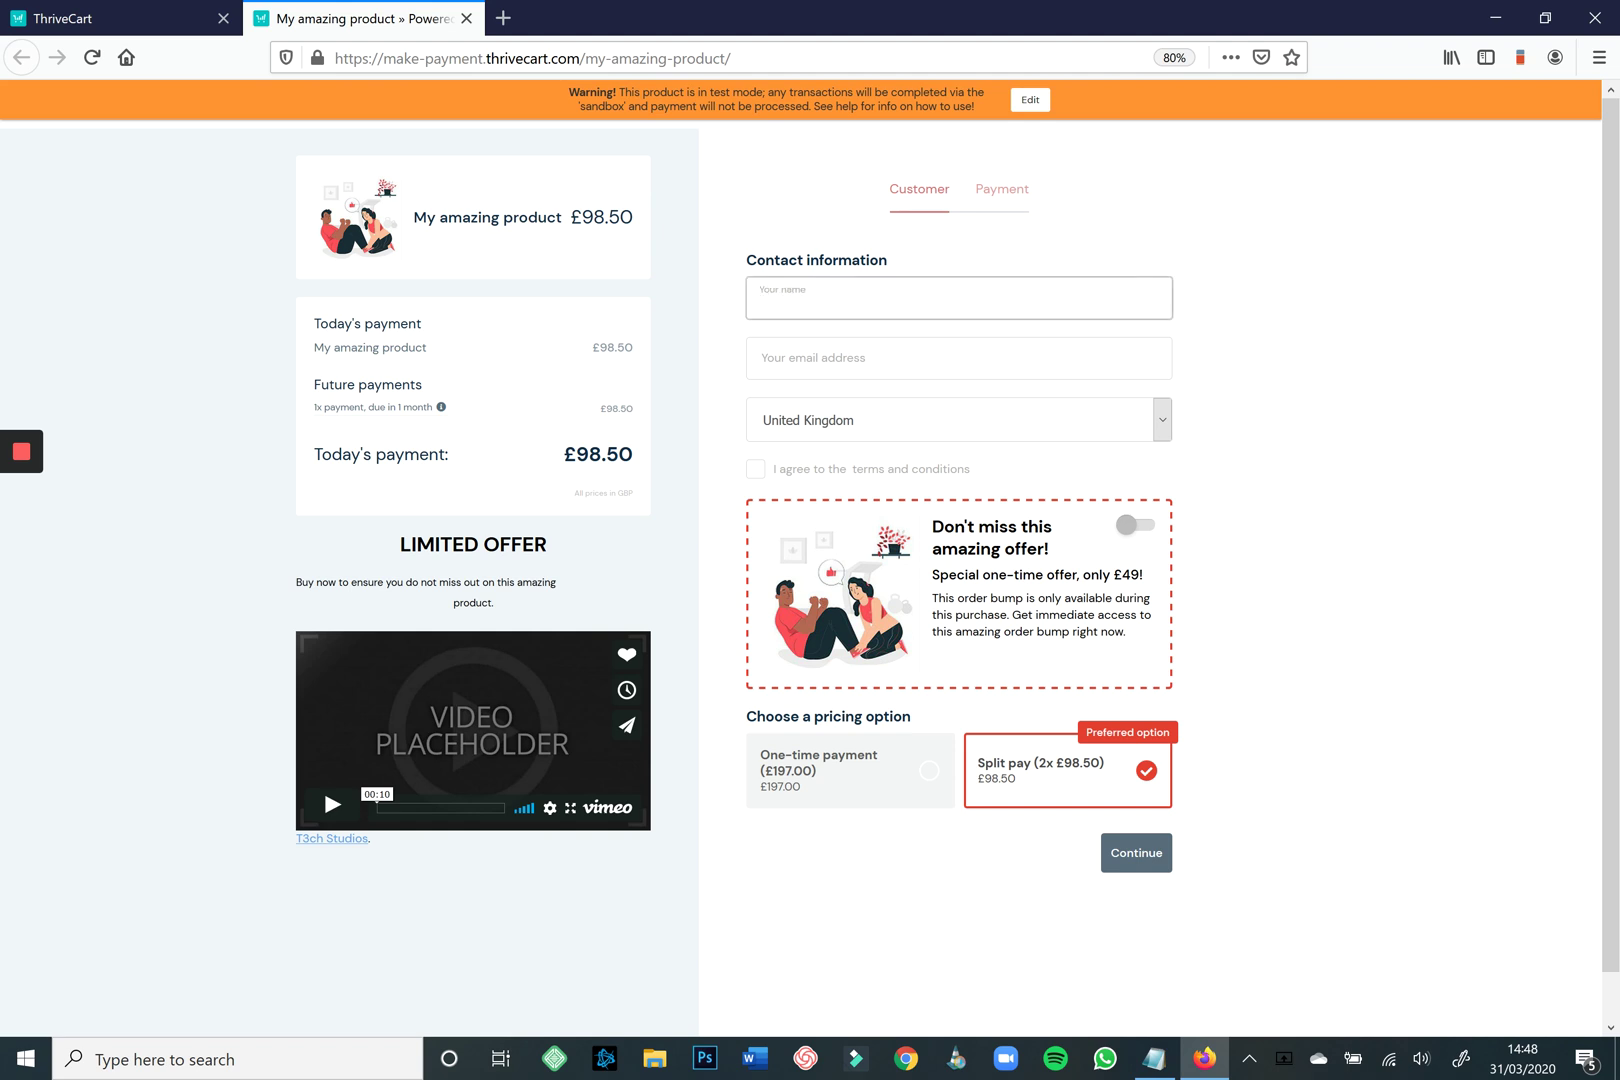
{"action": "type", "text": "Andrew"}
{"action": "key", "text": "Tab"}
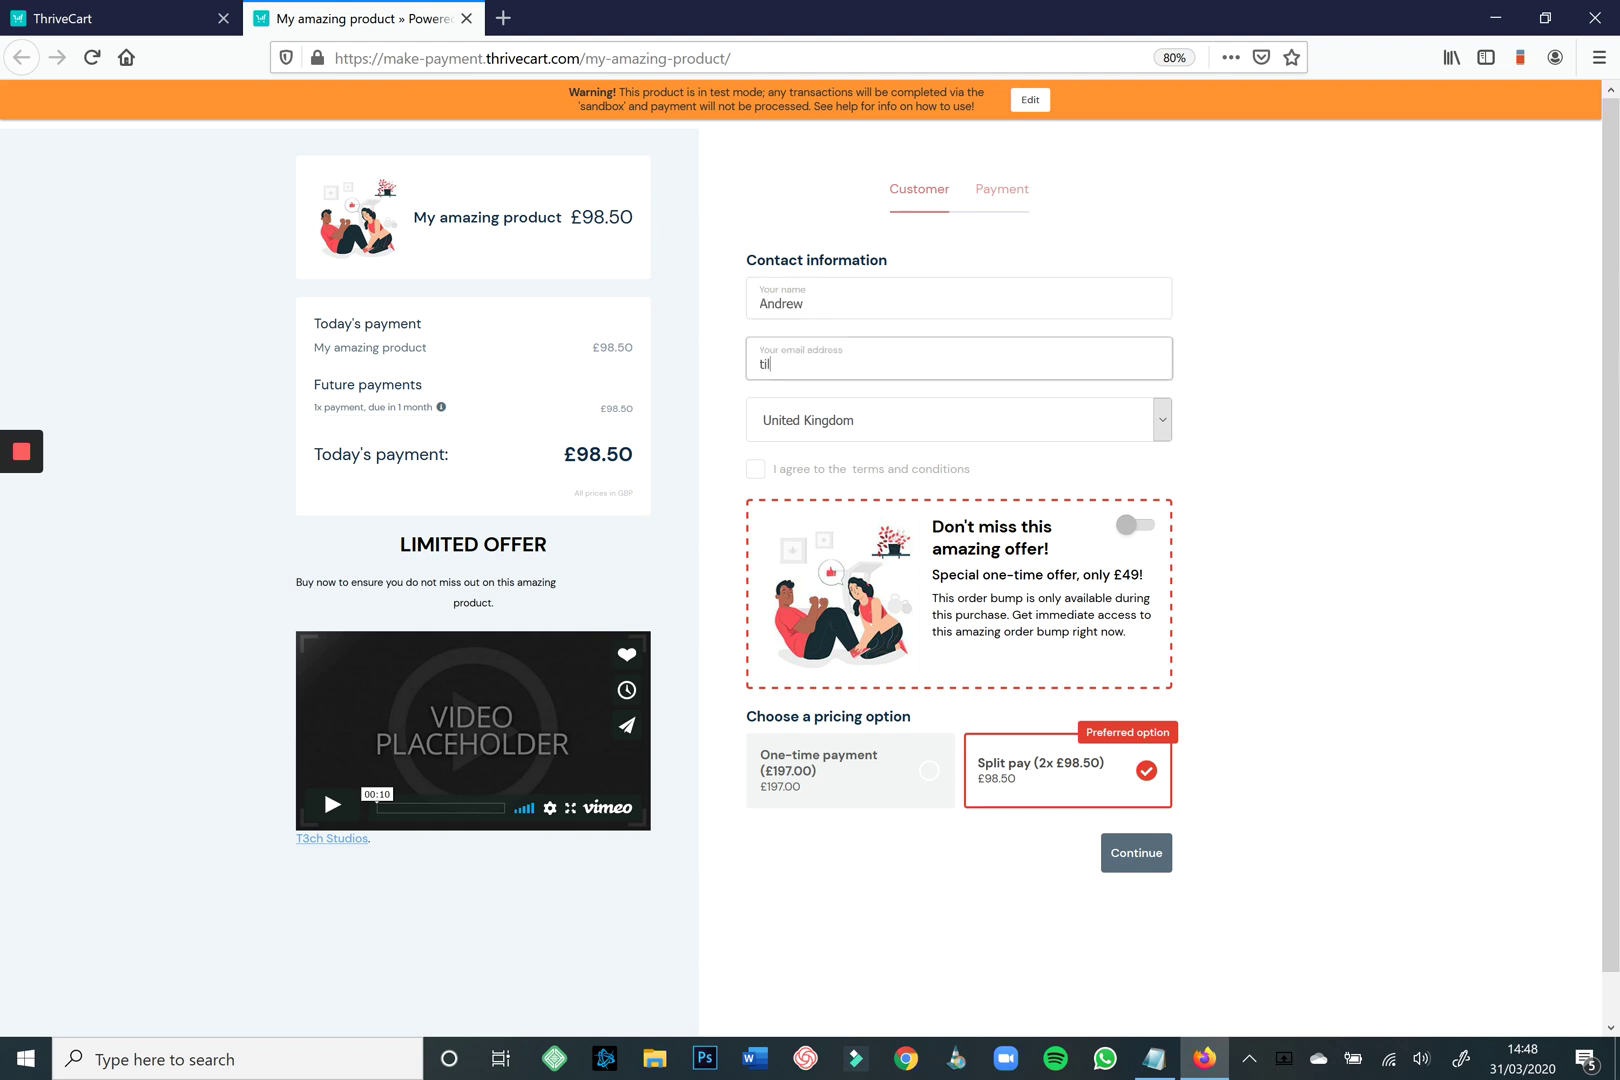
{"action": "key", "text": "Tab"}
{"action": "key", "text": "Tab"}
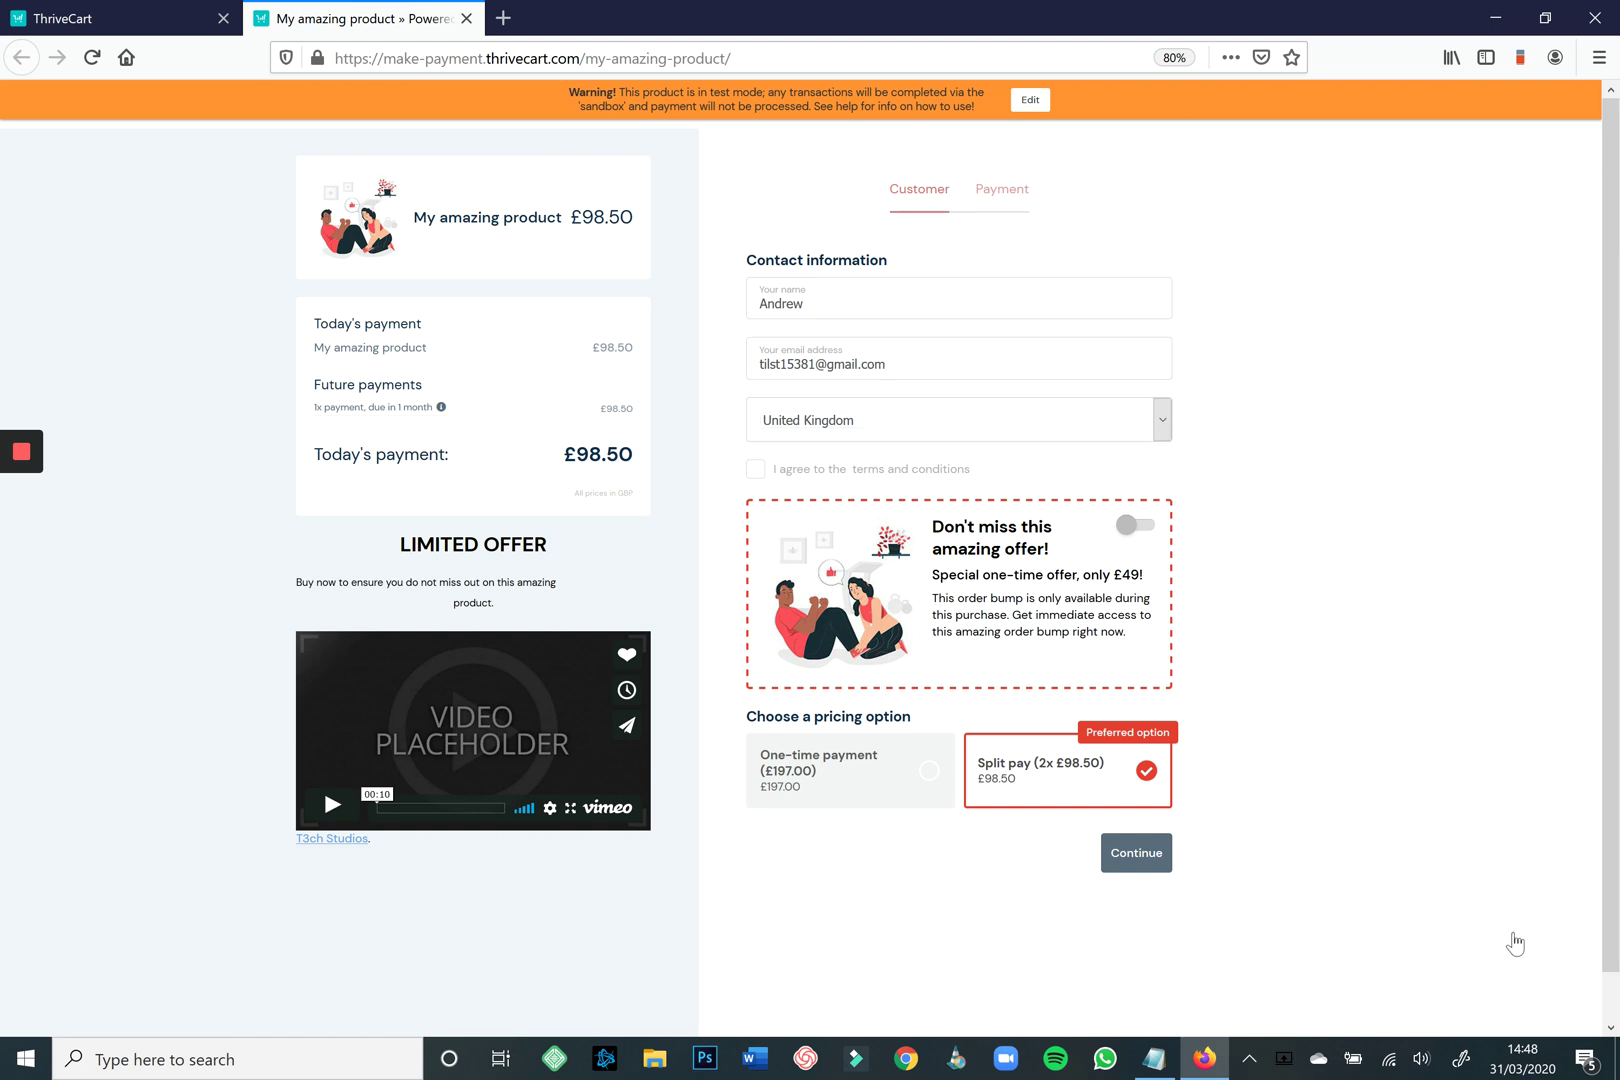
{"action": "key", "text": "space"}
{"action": "triple_click", "coordinate": [1230, 917]}
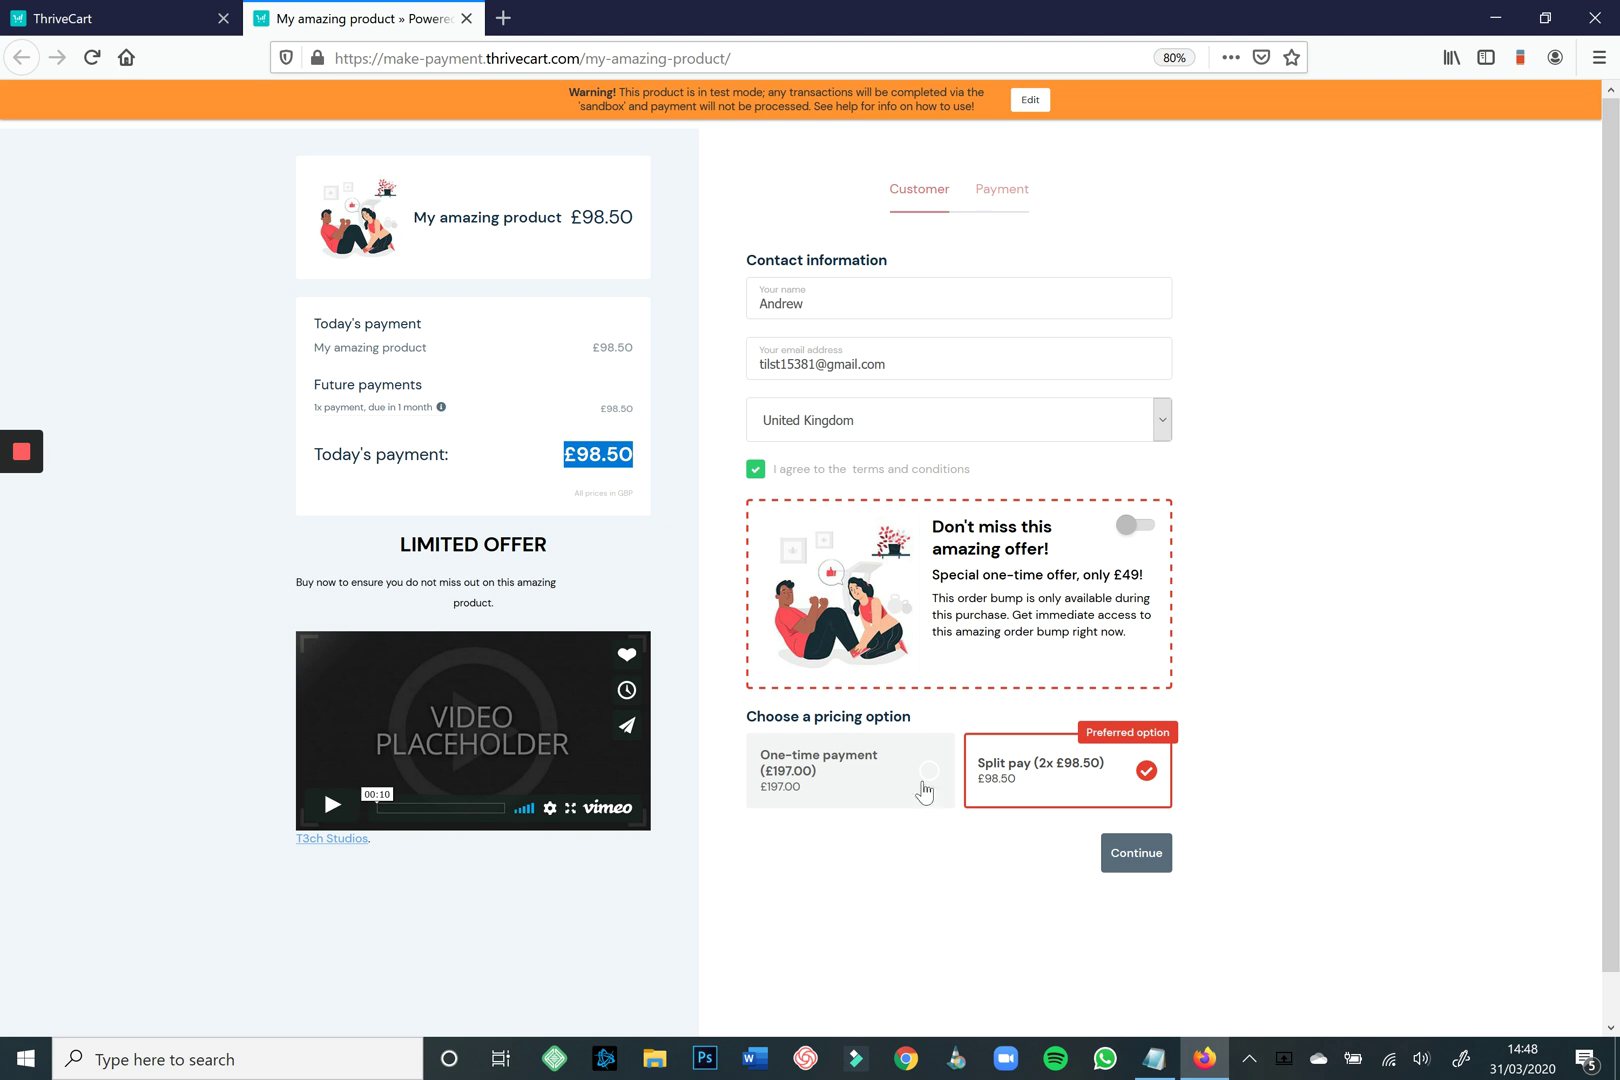
{"action": "triple_click", "coordinate": [1268, 828]}
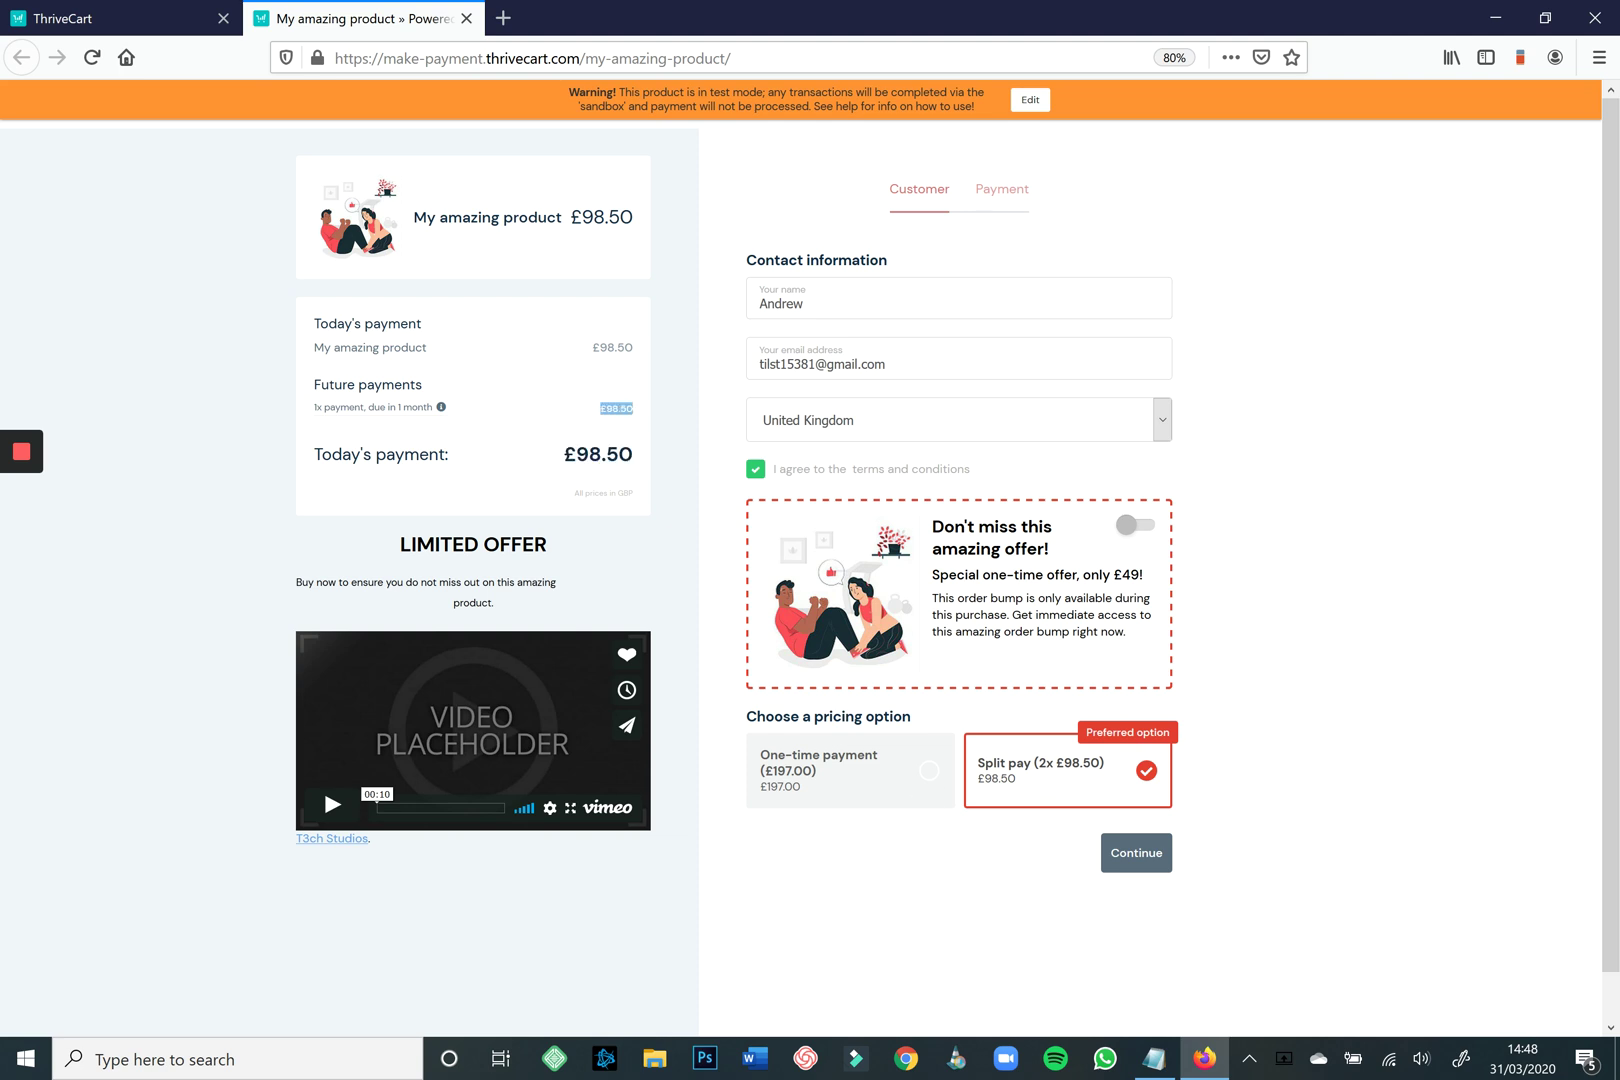
Add the £49 order bump, keep Split pay, and continue to the Payment step.
{"action": "left_click", "coordinate": [1135, 525]}
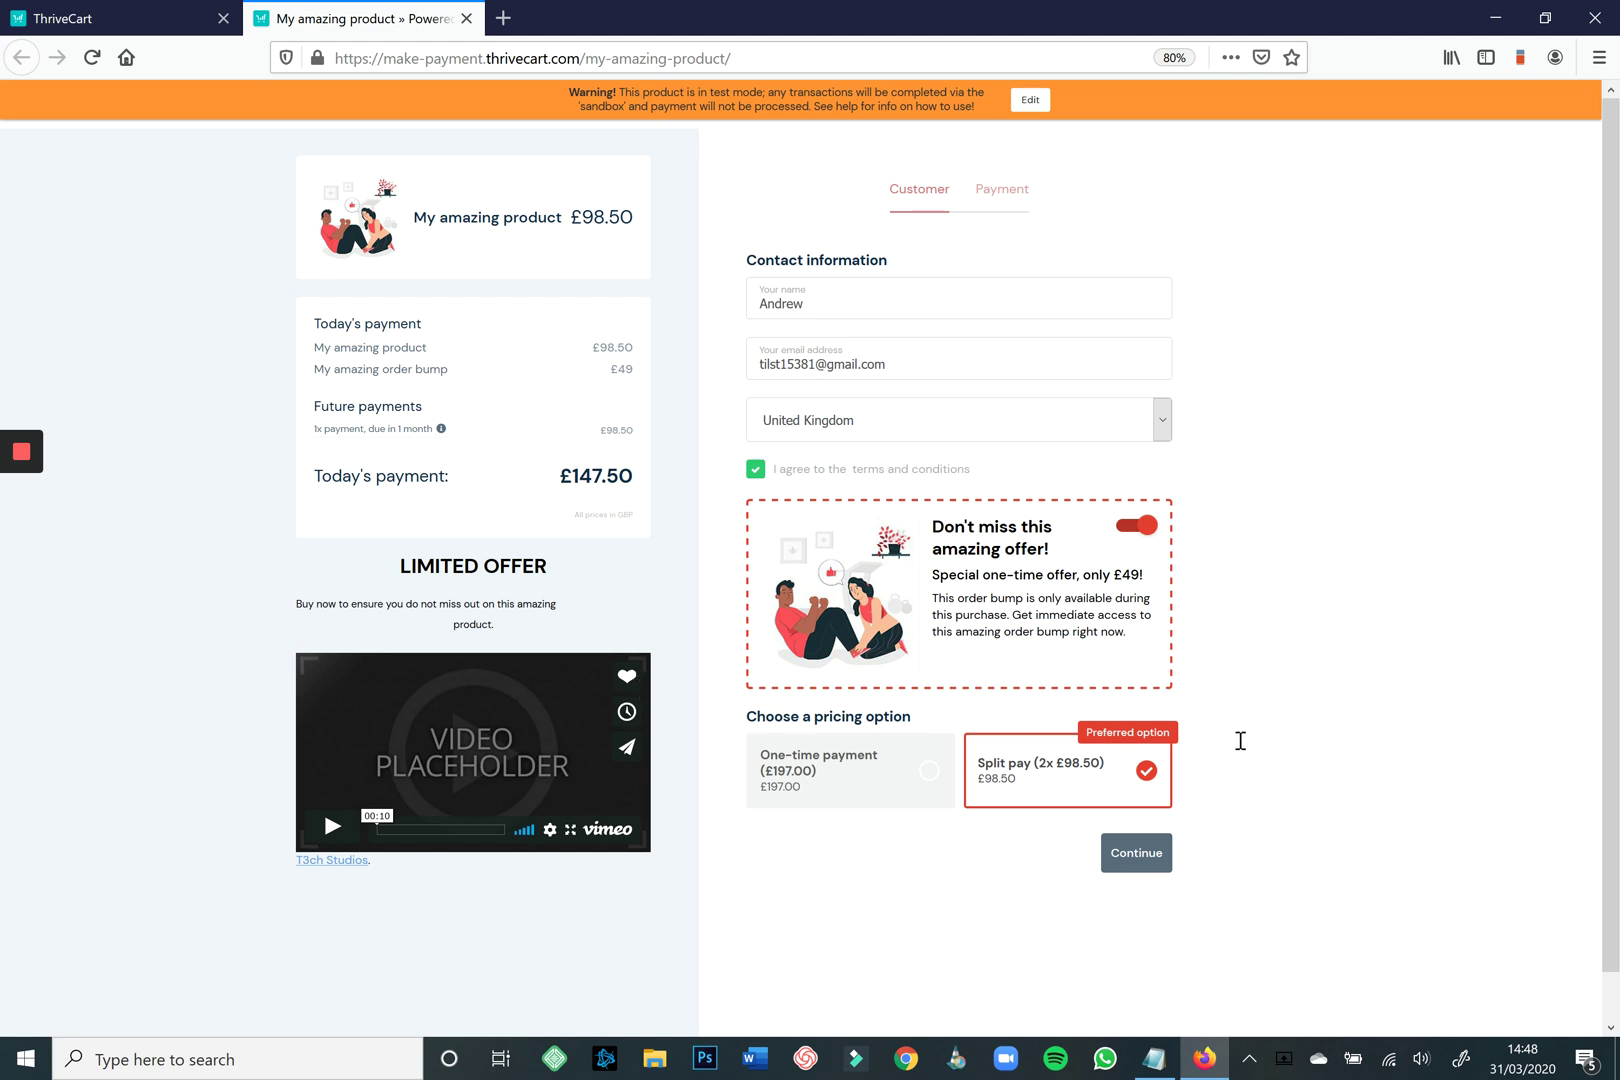
{"action": "left_click_drag", "start_coordinate": [1228, 741], "coordinate": [1251, 741]}
{"action": "left_click", "coordinate": [1137, 525]}
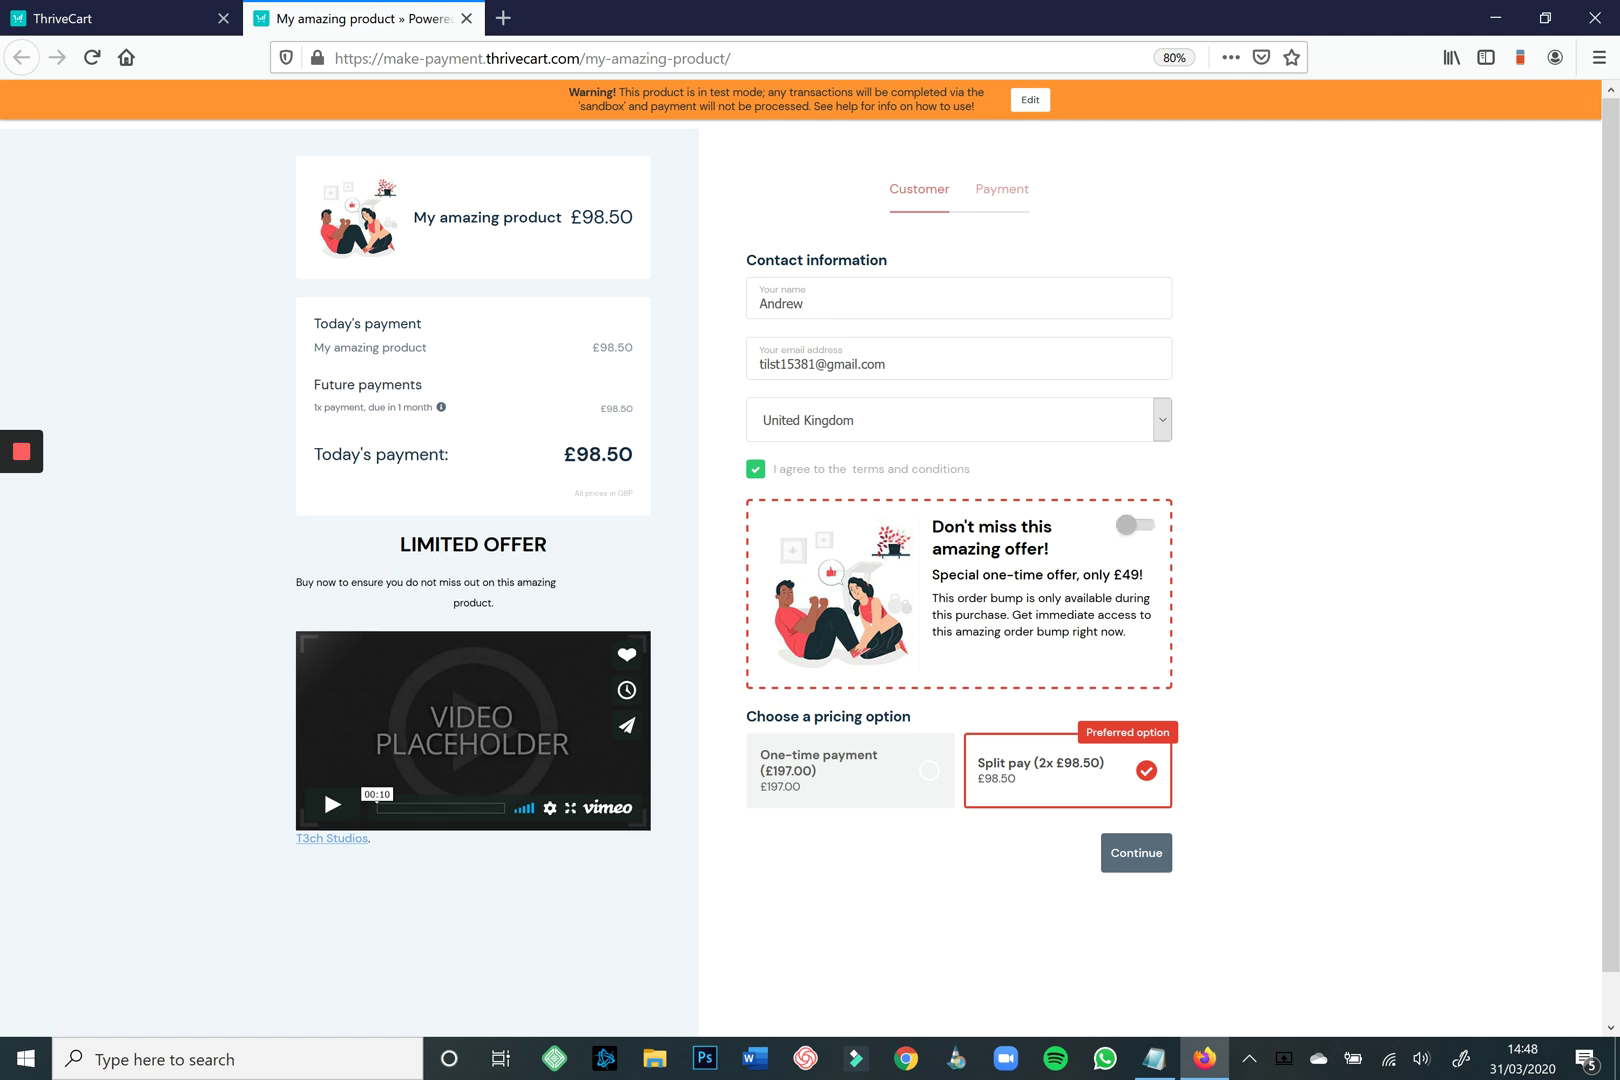
{"action": "left_click", "coordinate": [1137, 525]}
{"action": "left_click", "coordinate": [1137, 525]}
{"action": "left_click", "coordinate": [1137, 525]}
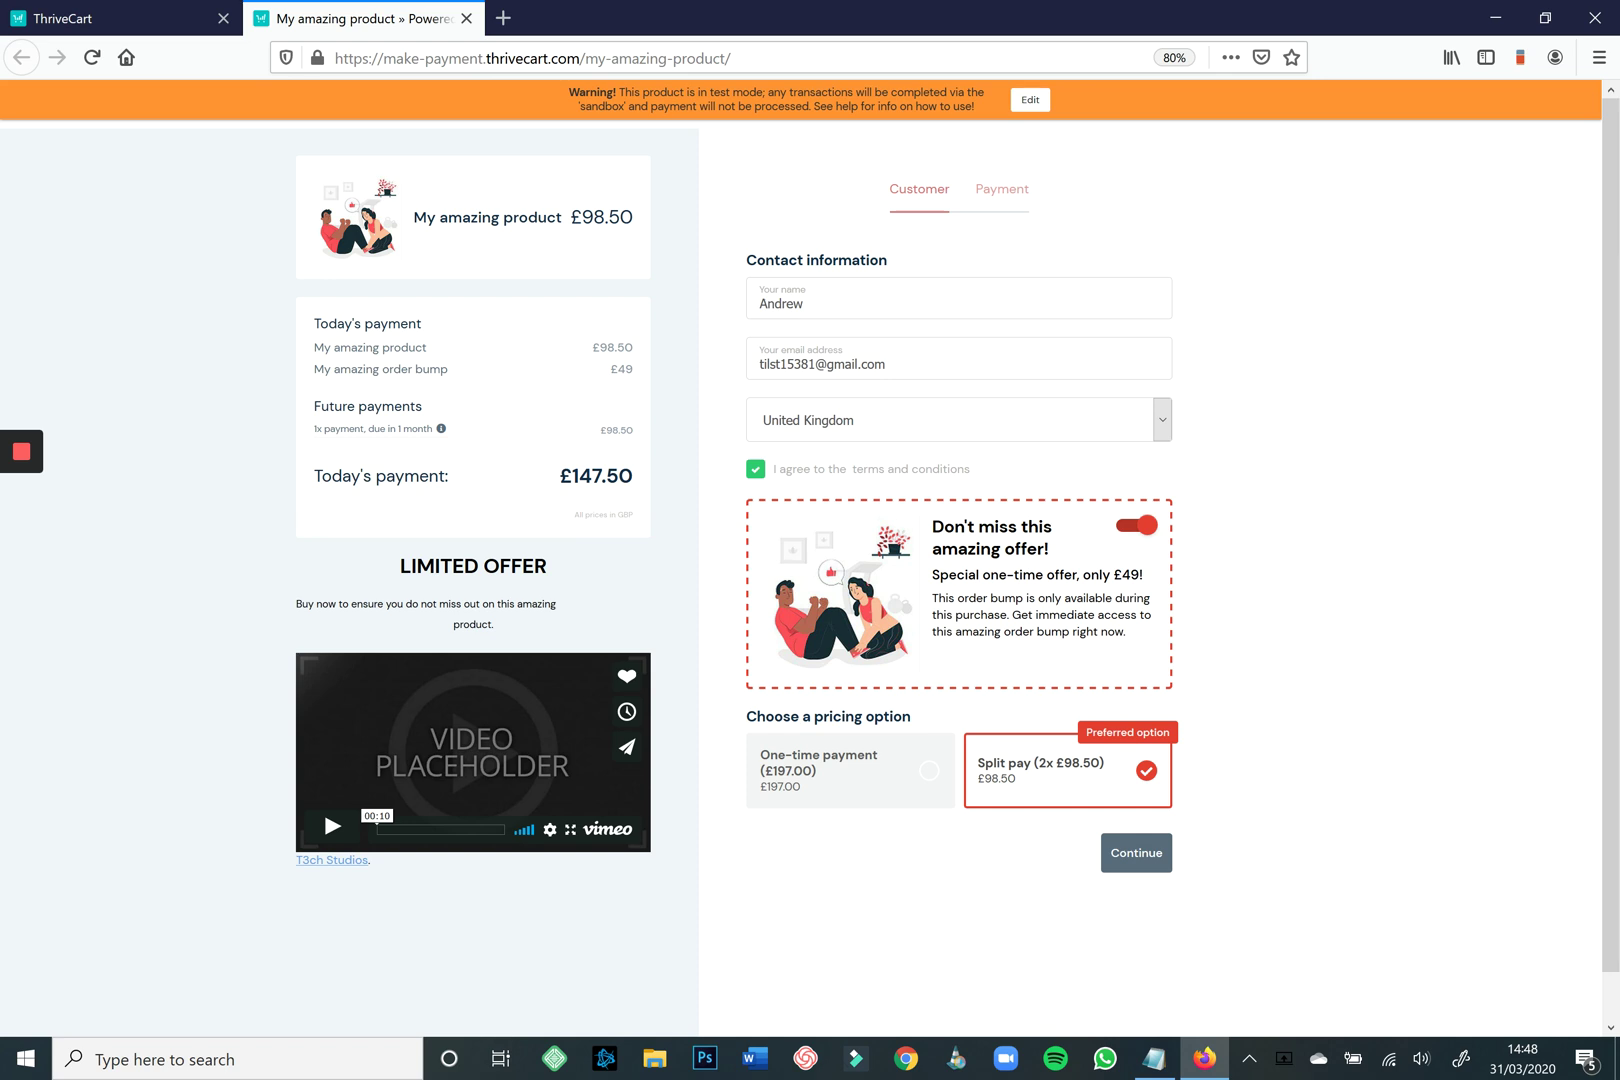
{"action": "left_click", "coordinate": [850, 770]}
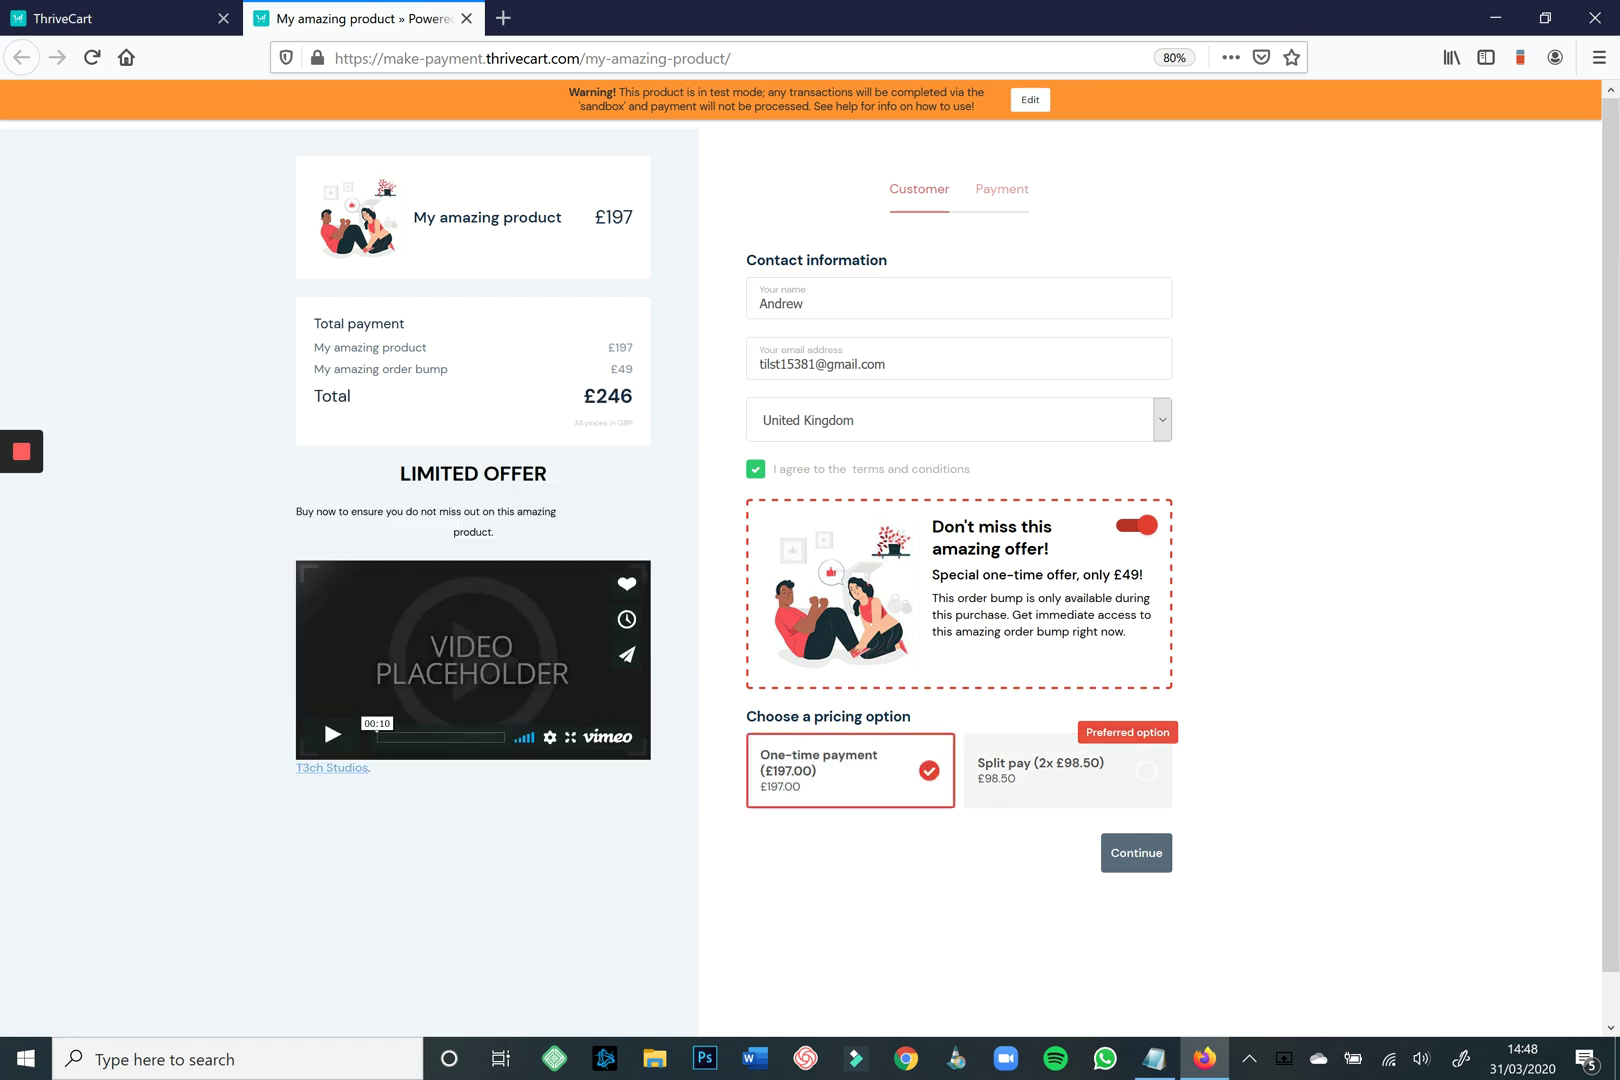
{"action": "left_click", "coordinate": [1068, 770]}
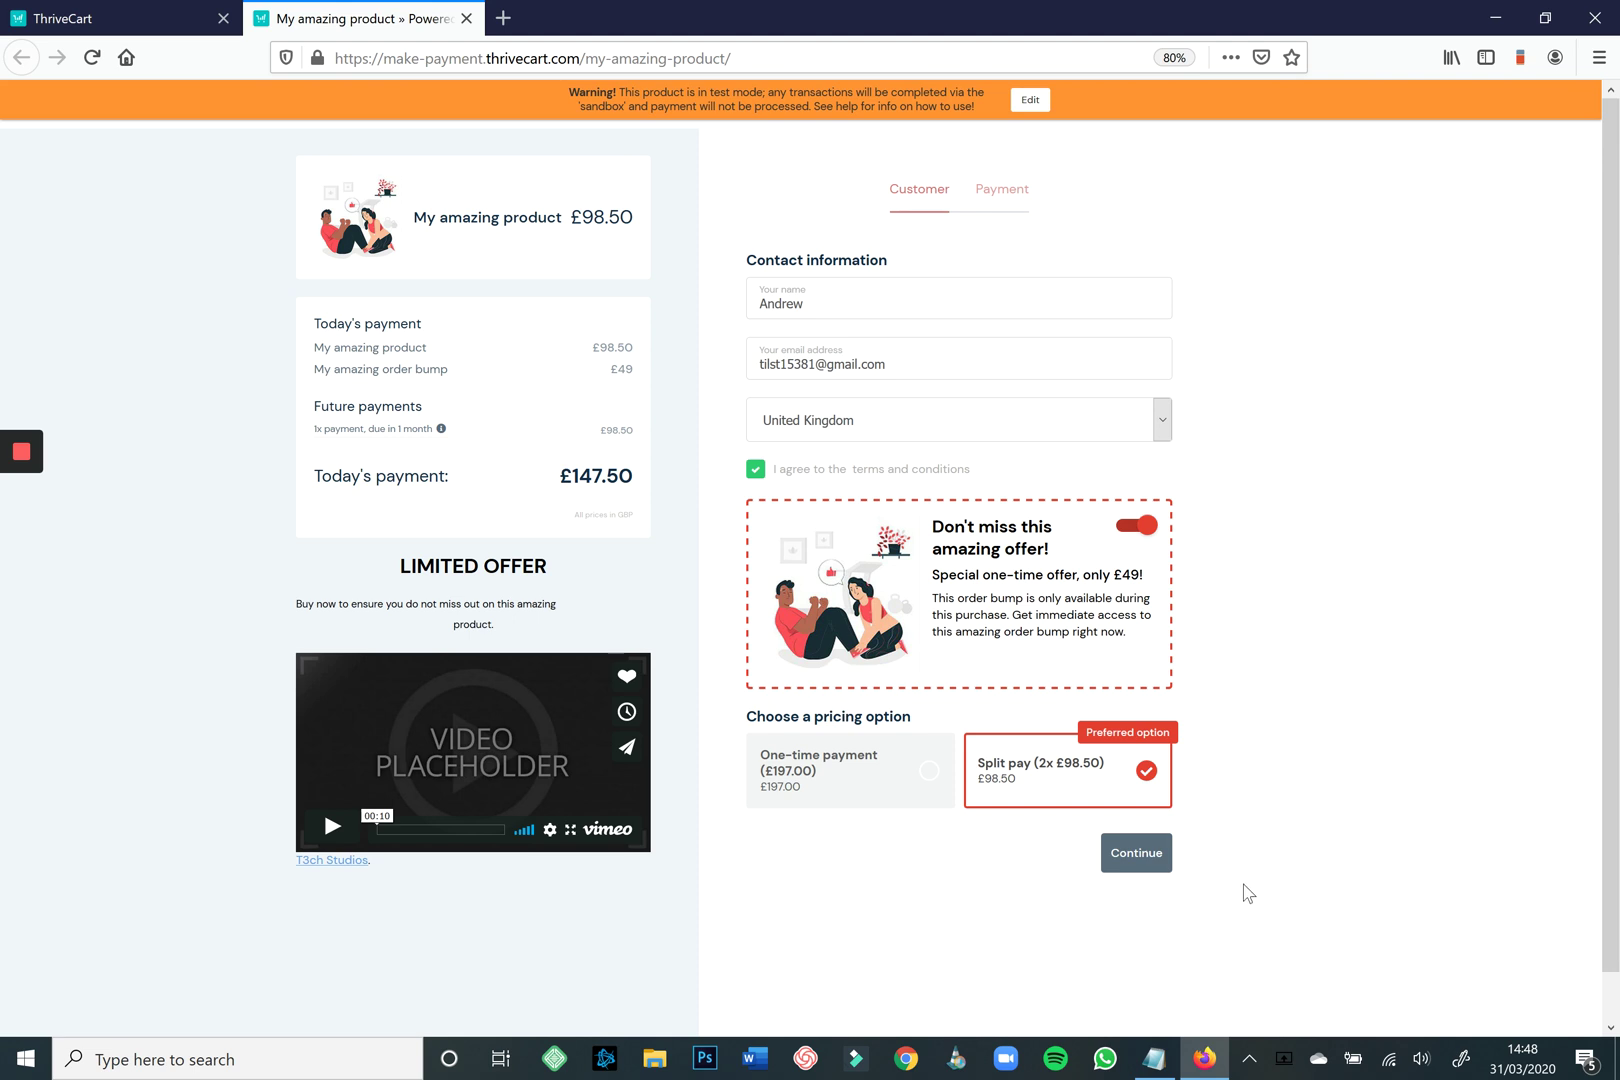
{"action": "left_click", "coordinate": [1136, 852]}
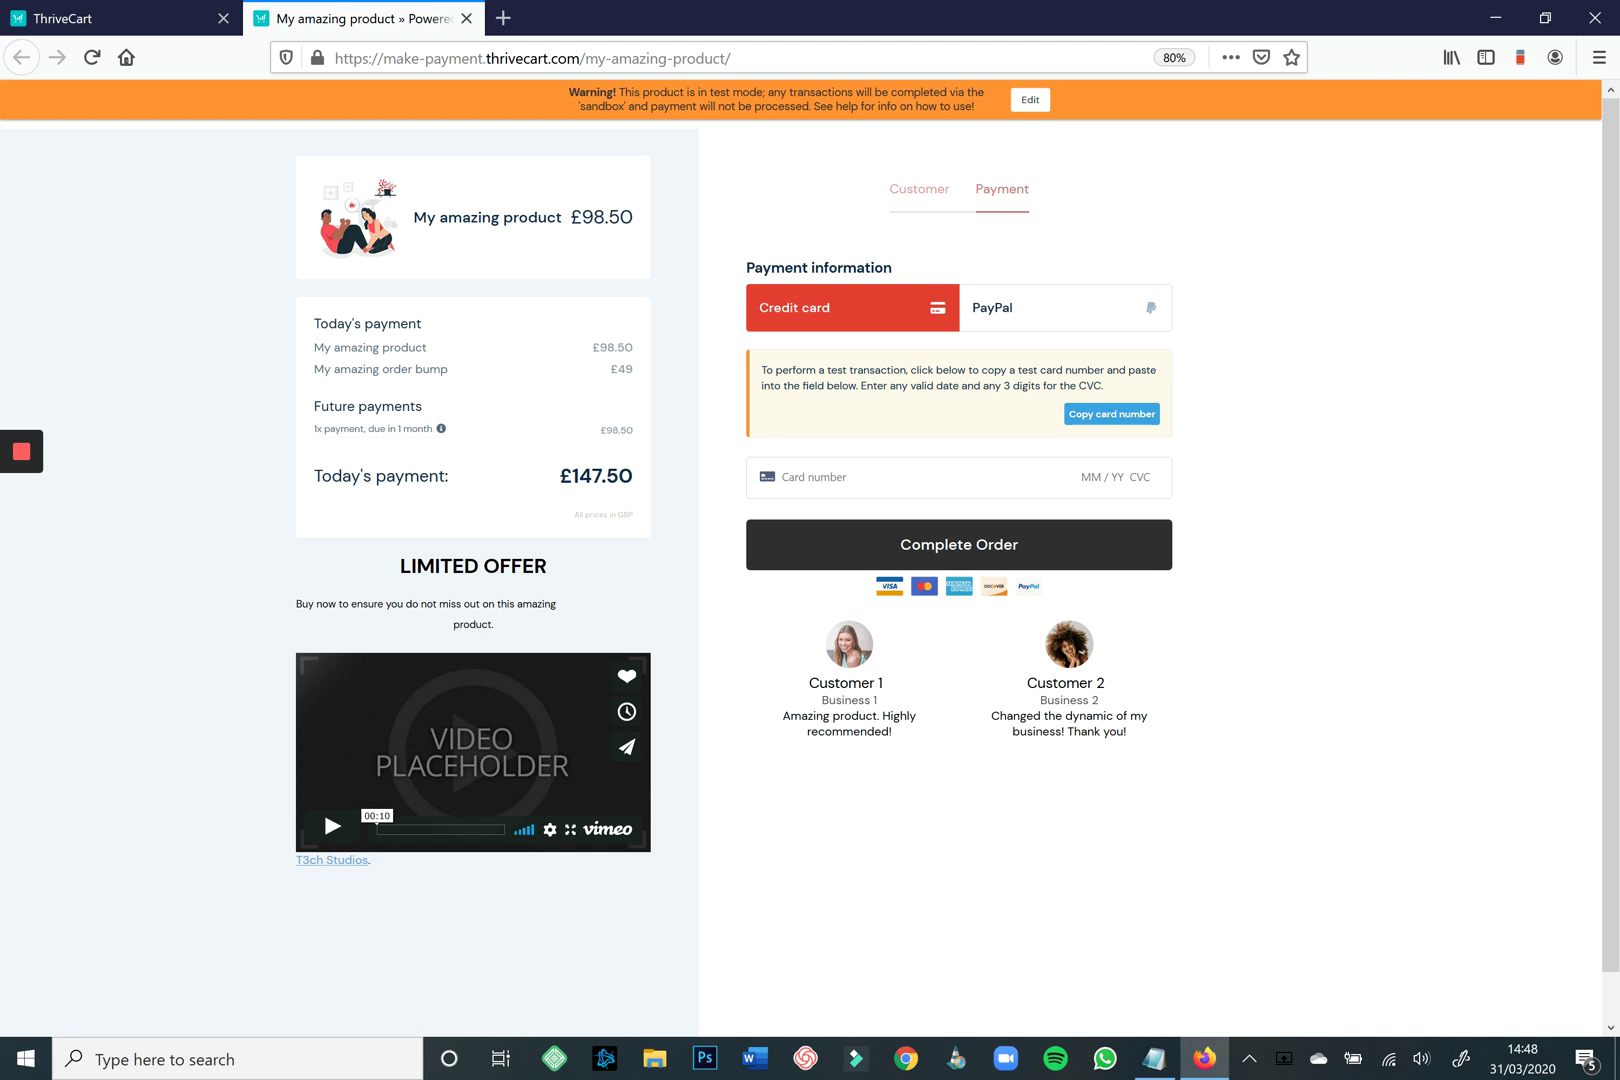
Pay with the copied test card number, expiry 11/20 and the test CVC to complete the order.
{"action": "left_click", "coordinate": [919, 189]}
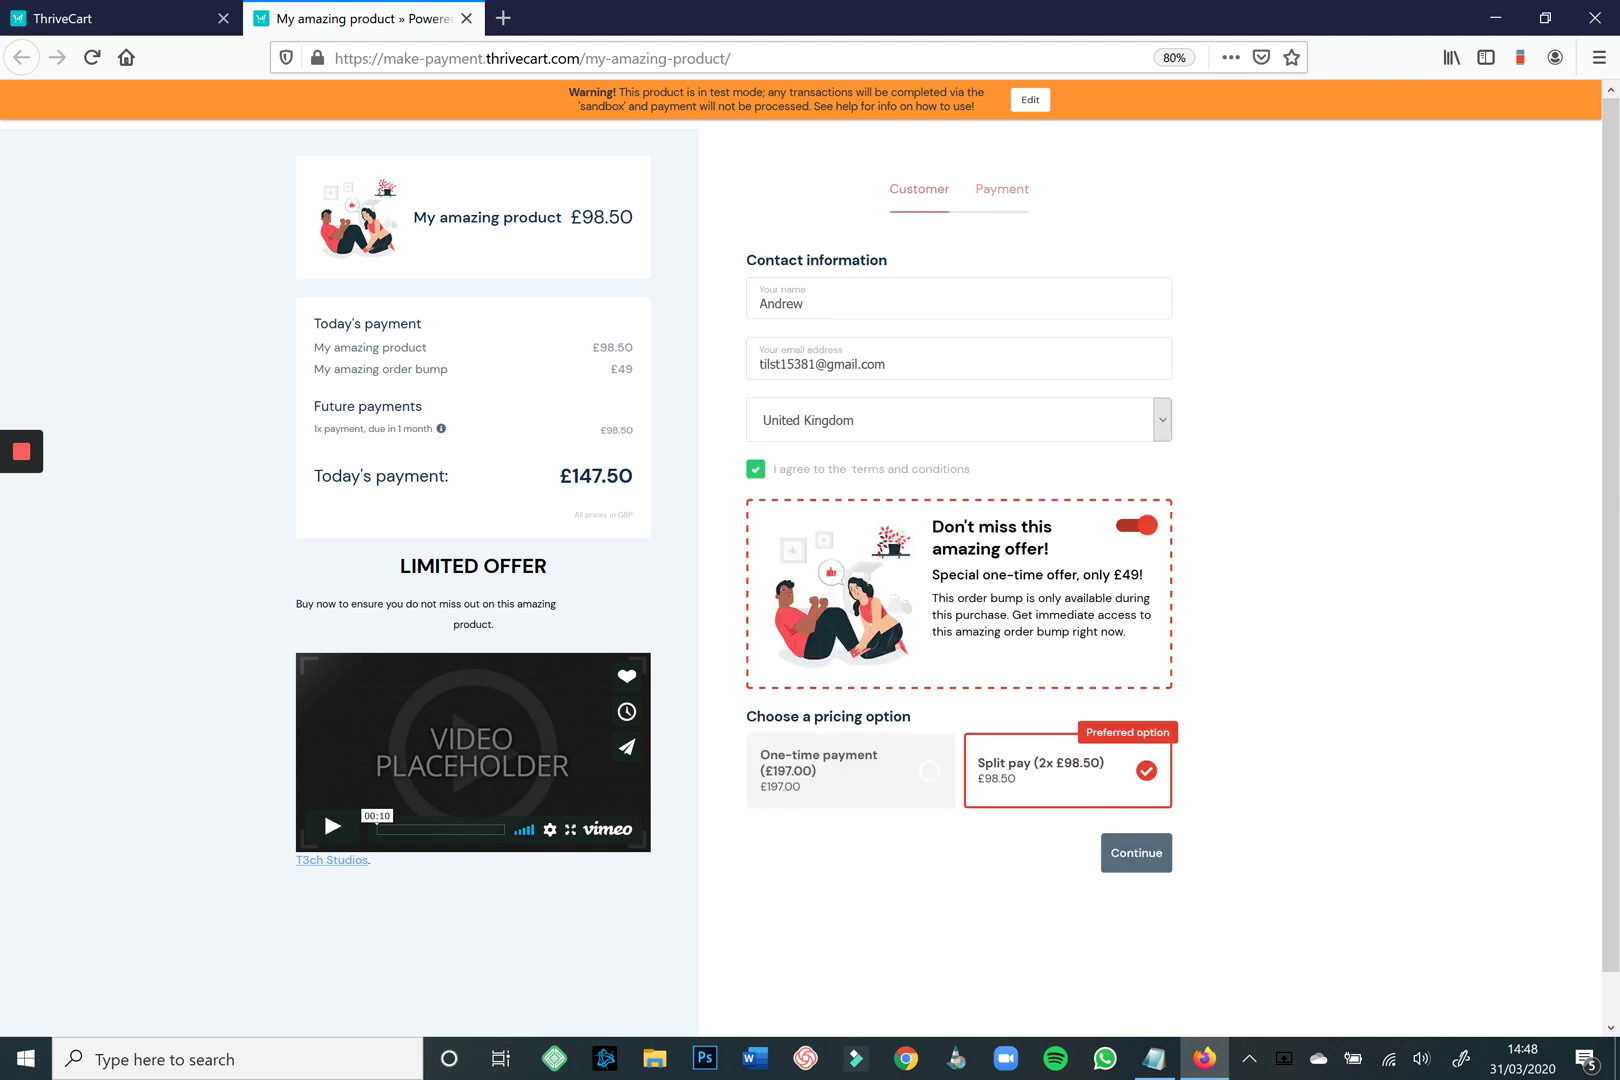
{"action": "left_click", "coordinate": [1136, 853]}
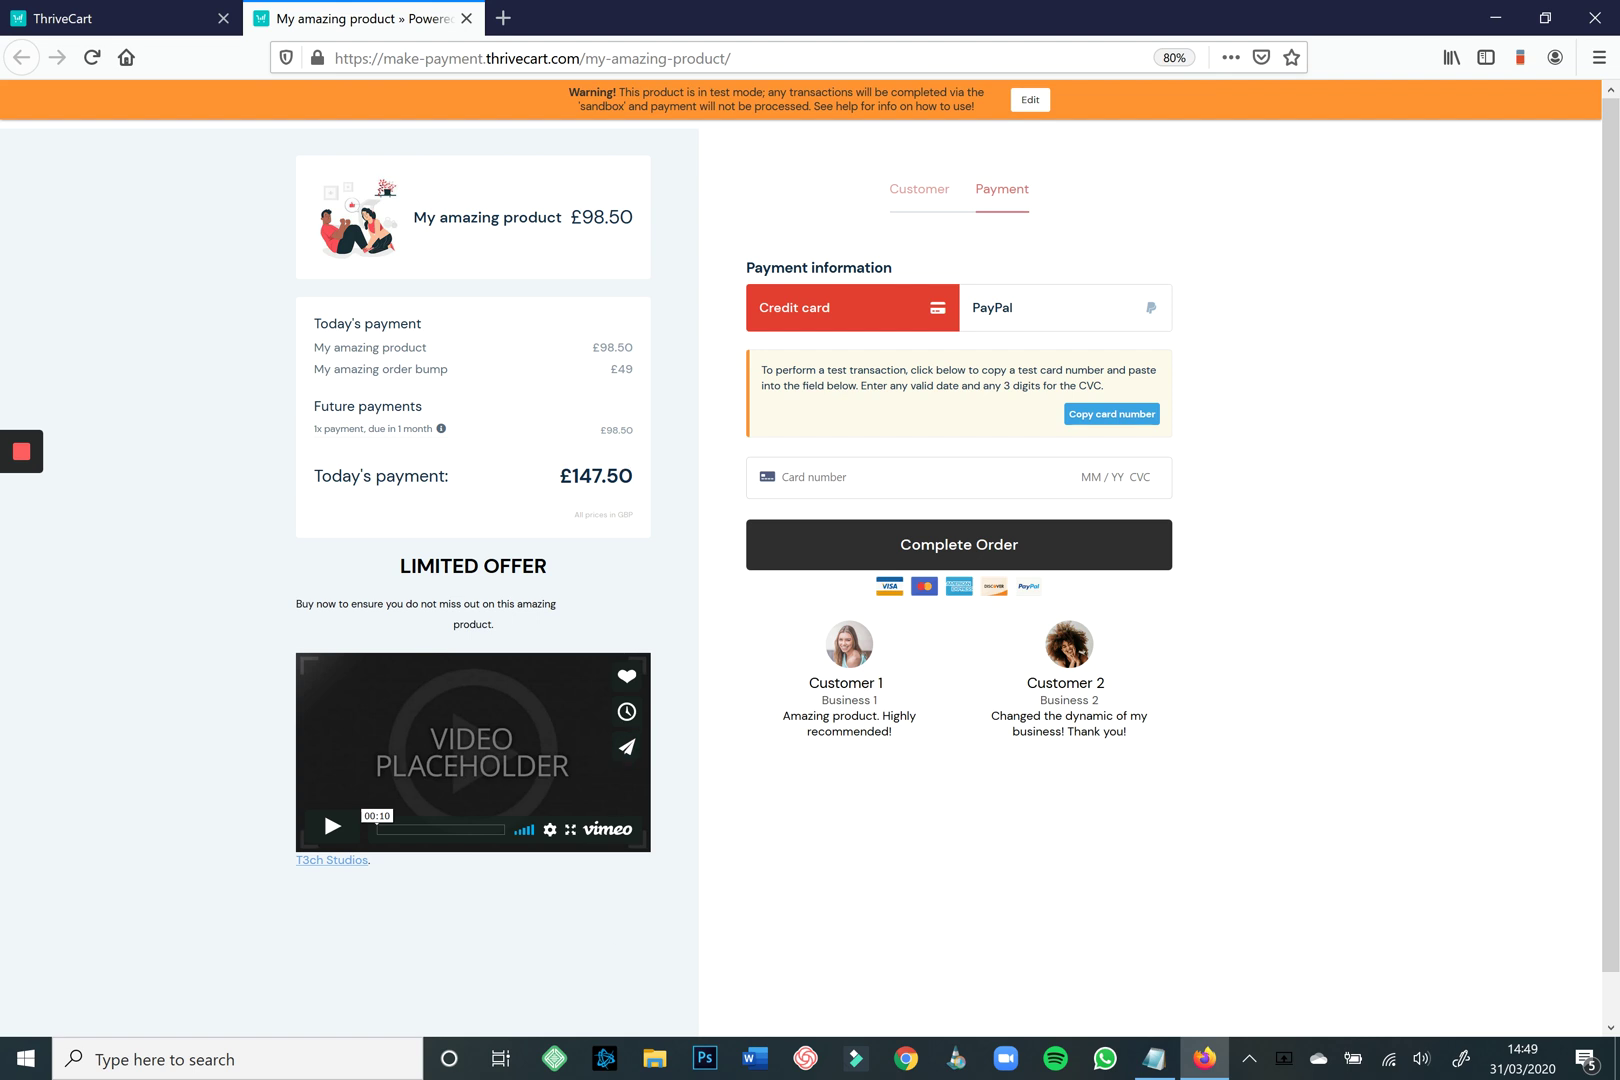
{"action": "left_click_drag", "start_coordinate": [500, 626], "coordinate": [296, 604]}
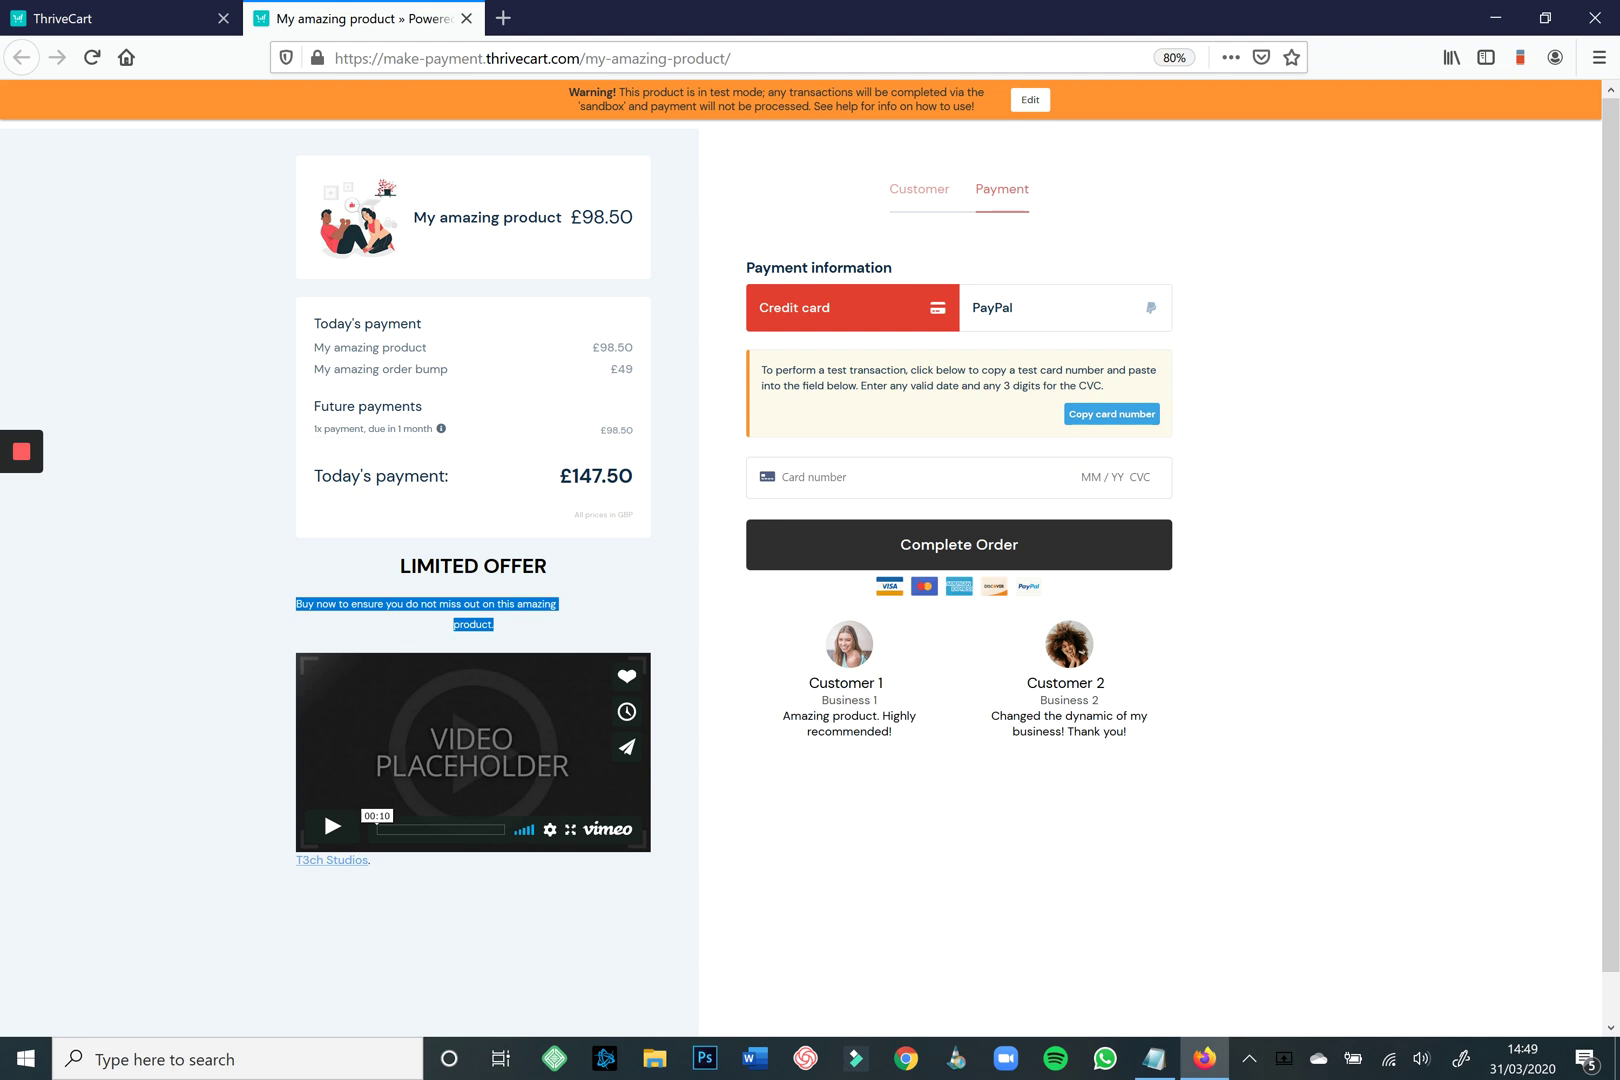
{"action": "left_click", "coordinate": [1111, 413]}
{"action": "left_click", "coordinate": [850, 477]}
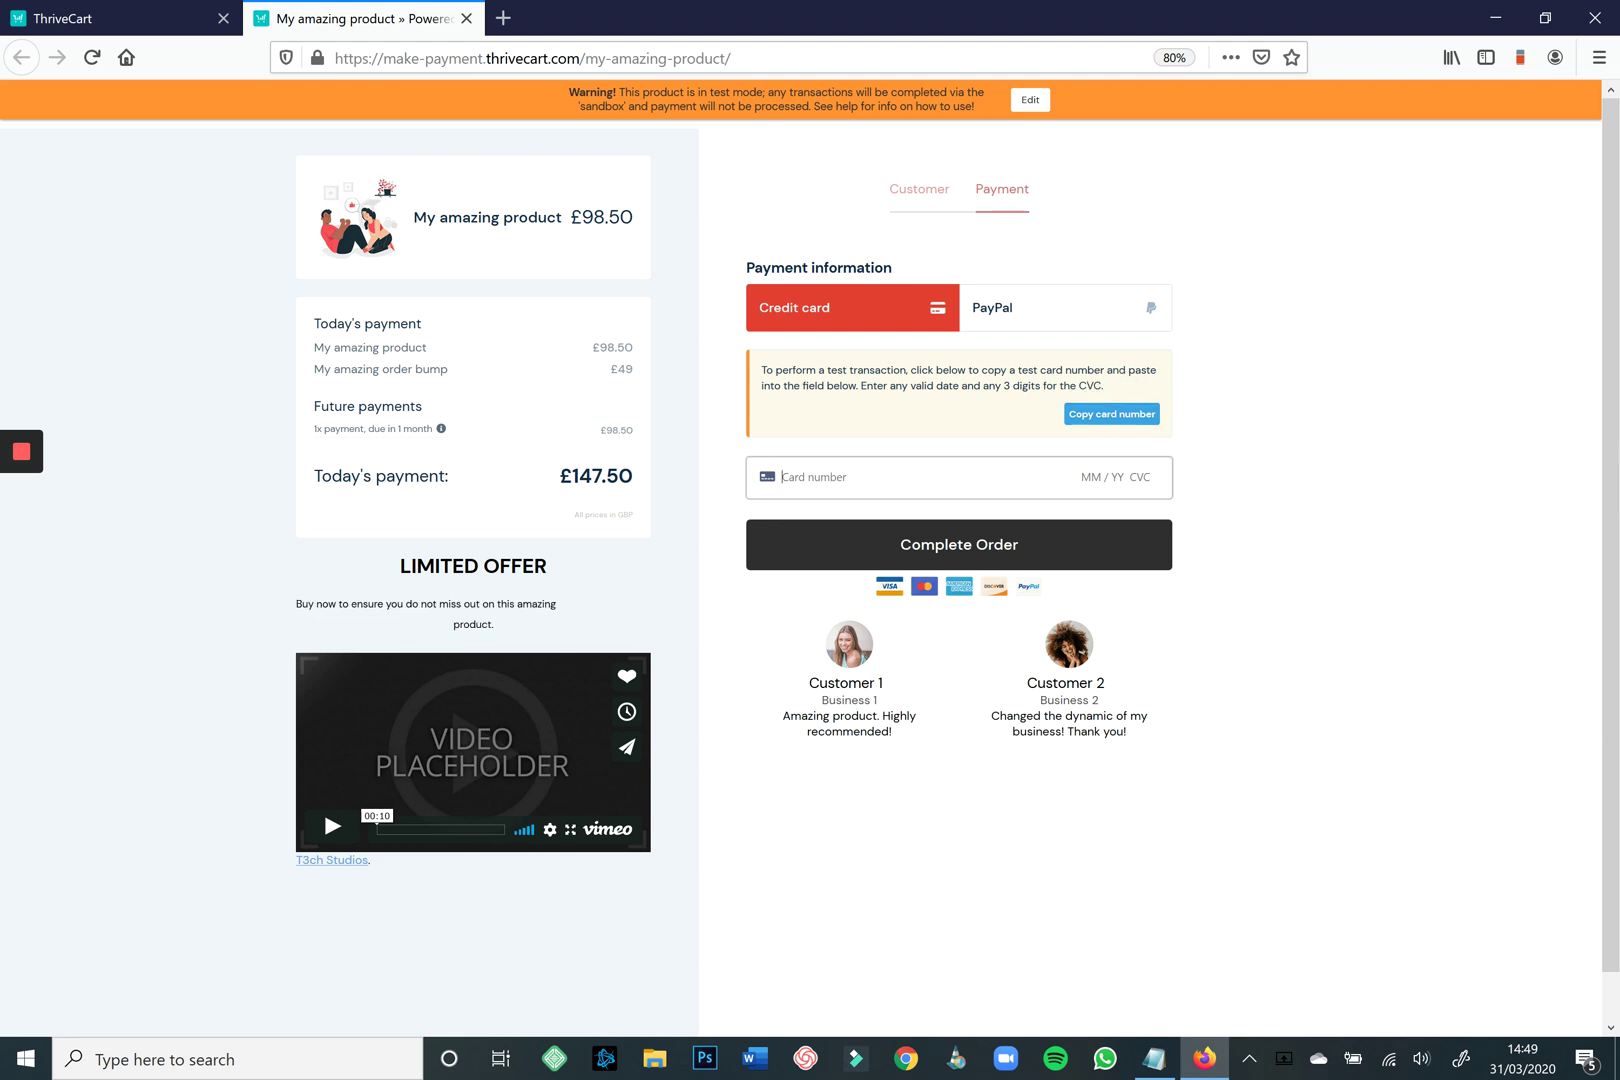
{"action": "key", "text": "ctrl+v"}
{"action": "type", "text": "11 / 20 900"}
{"action": "key", "text": "Return"}
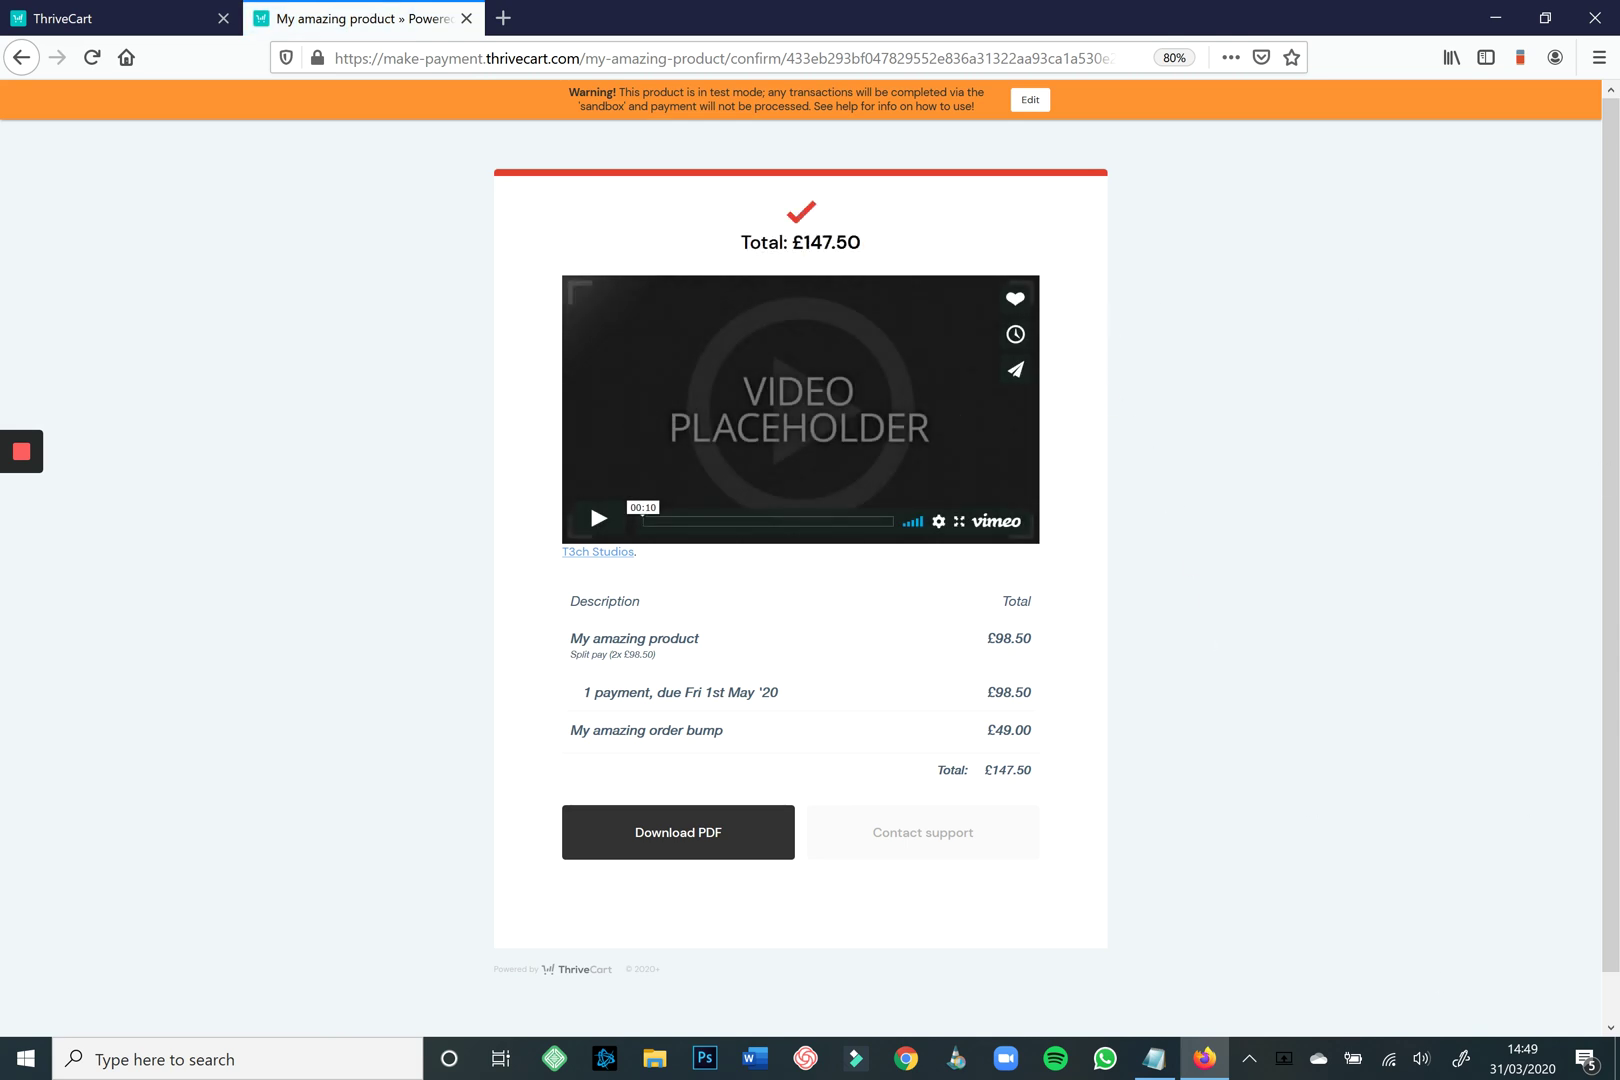
Review the receipt's £98.50 product amount and line items, then close the confirmation tab.
{"action": "left_click_drag", "start_coordinate": [984, 639], "coordinate": [1140, 650]}
{"action": "left_click", "coordinate": [1140, 650]}
{"action": "left_click_drag", "start_coordinate": [1033, 735], "coordinate": [570, 638]}
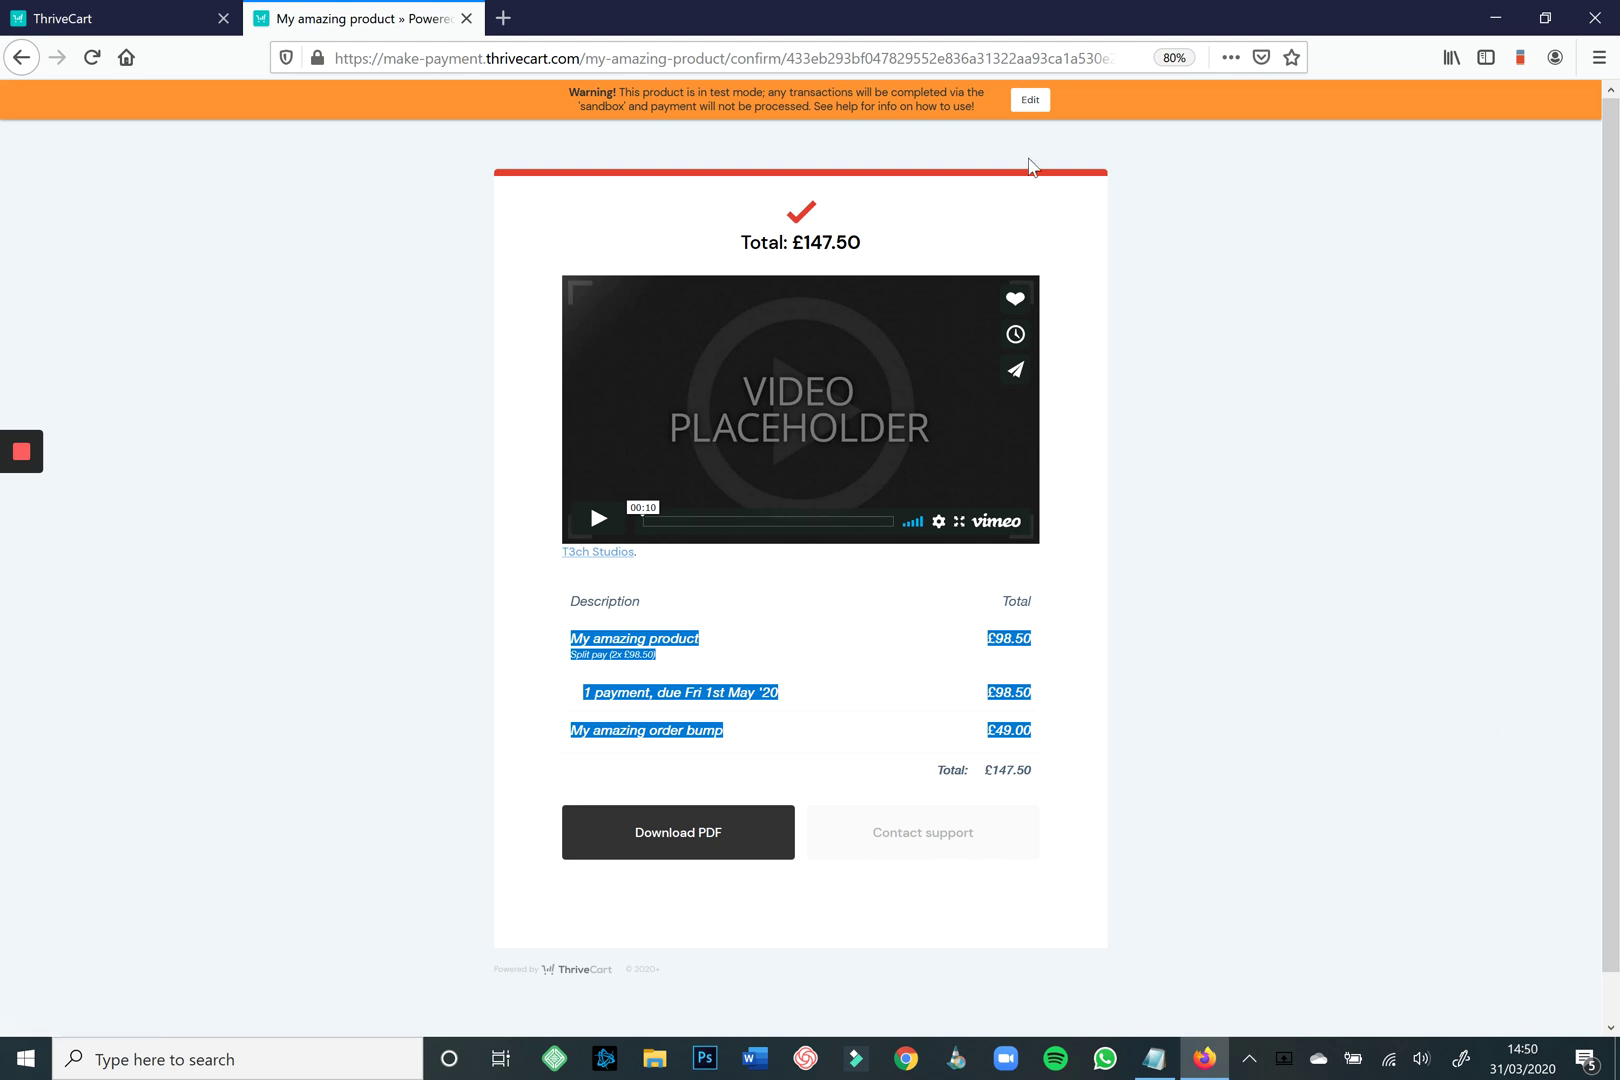
{"action": "key", "text": "ctrl+w"}
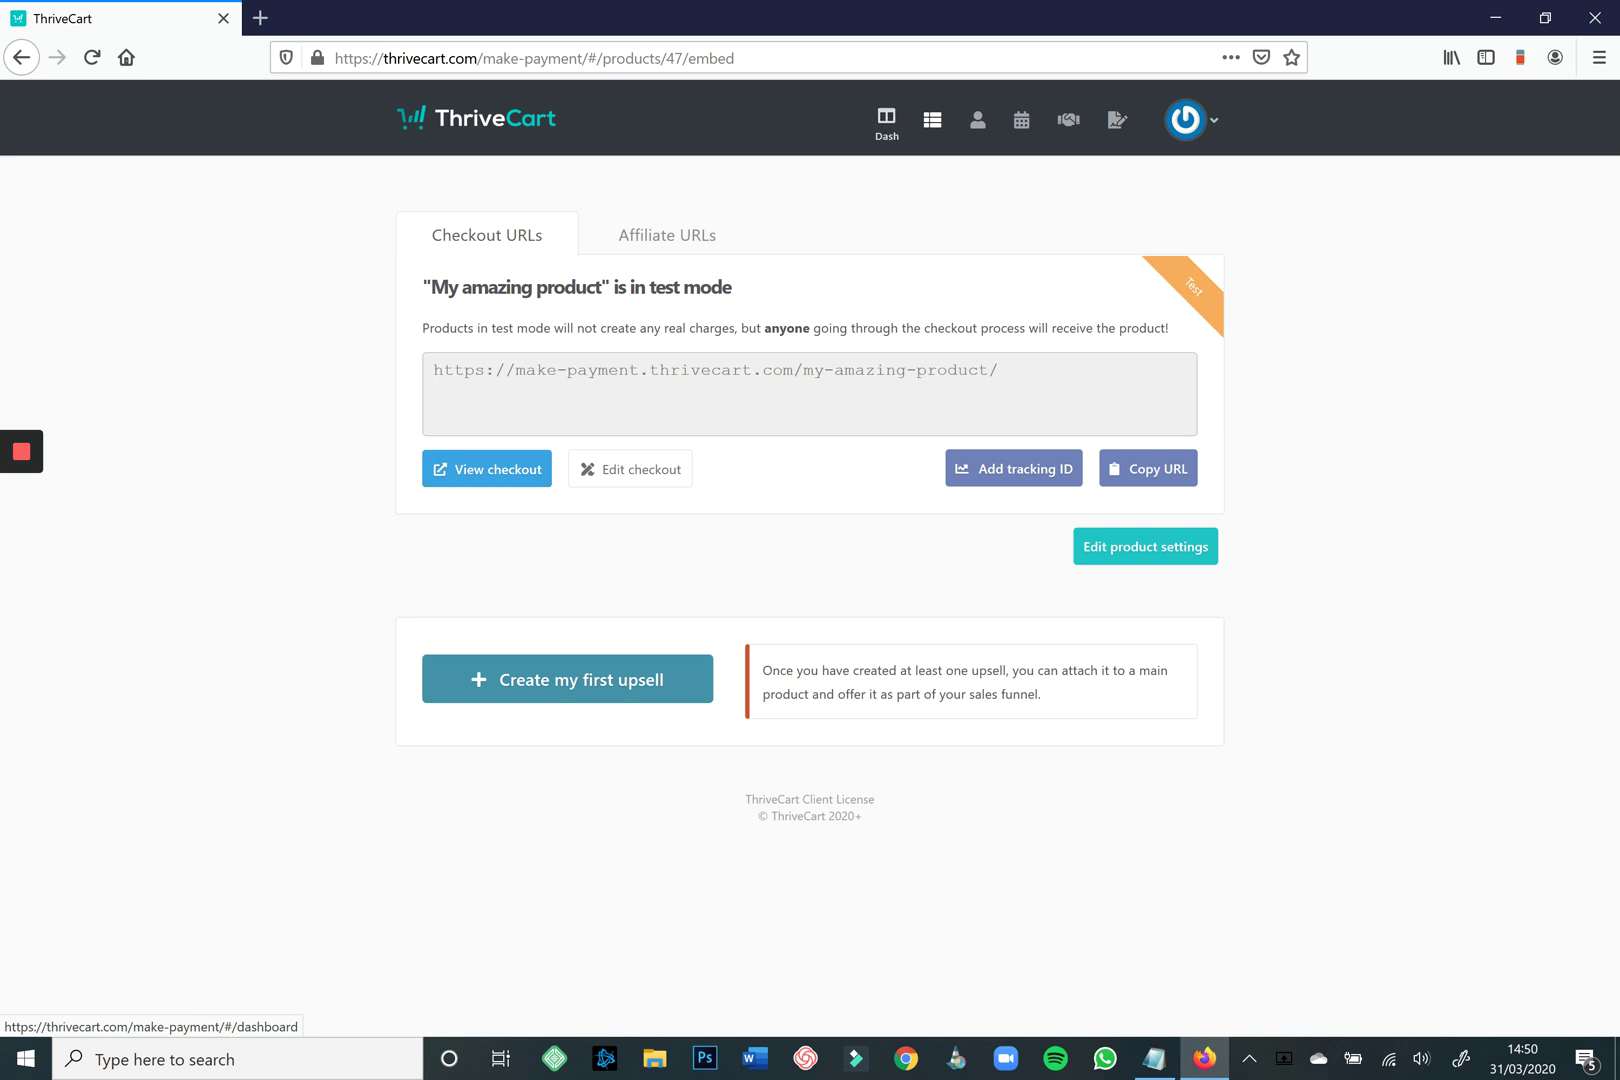
From the products list, create a Digital upsell named 'My amazing upsell' and continue to its pricing.
{"action": "left_click", "coordinate": [886, 118]}
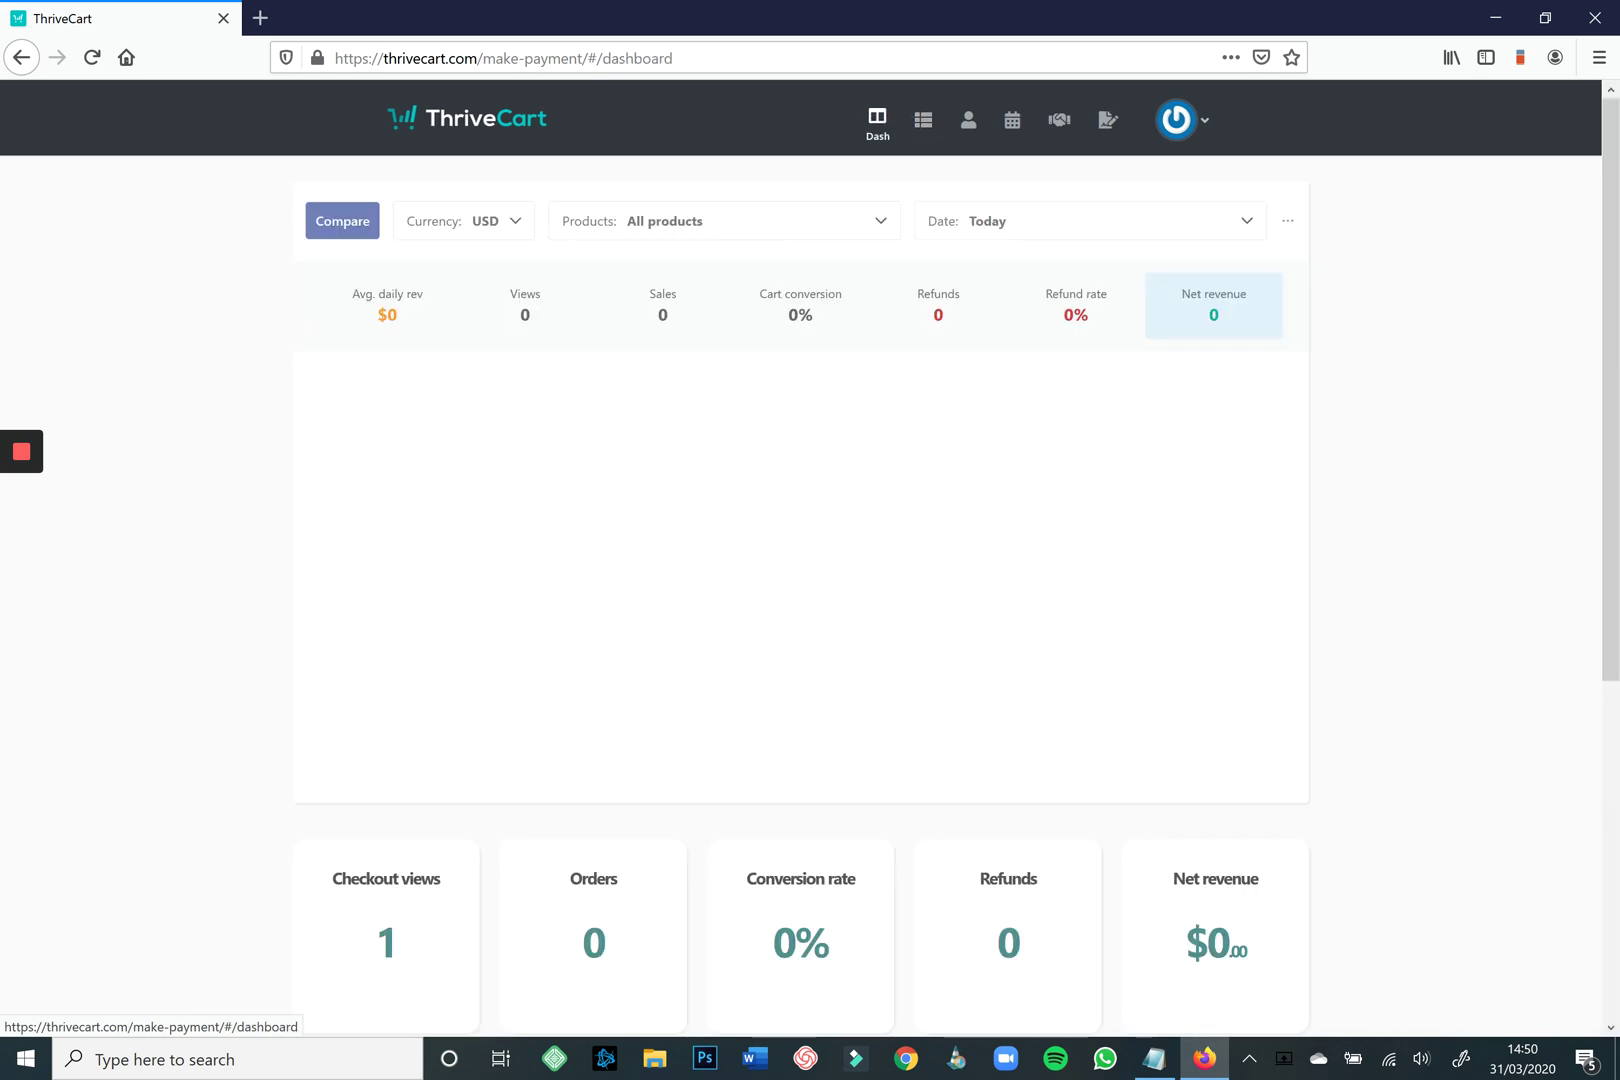
{"action": "left_click", "coordinate": [923, 119]}
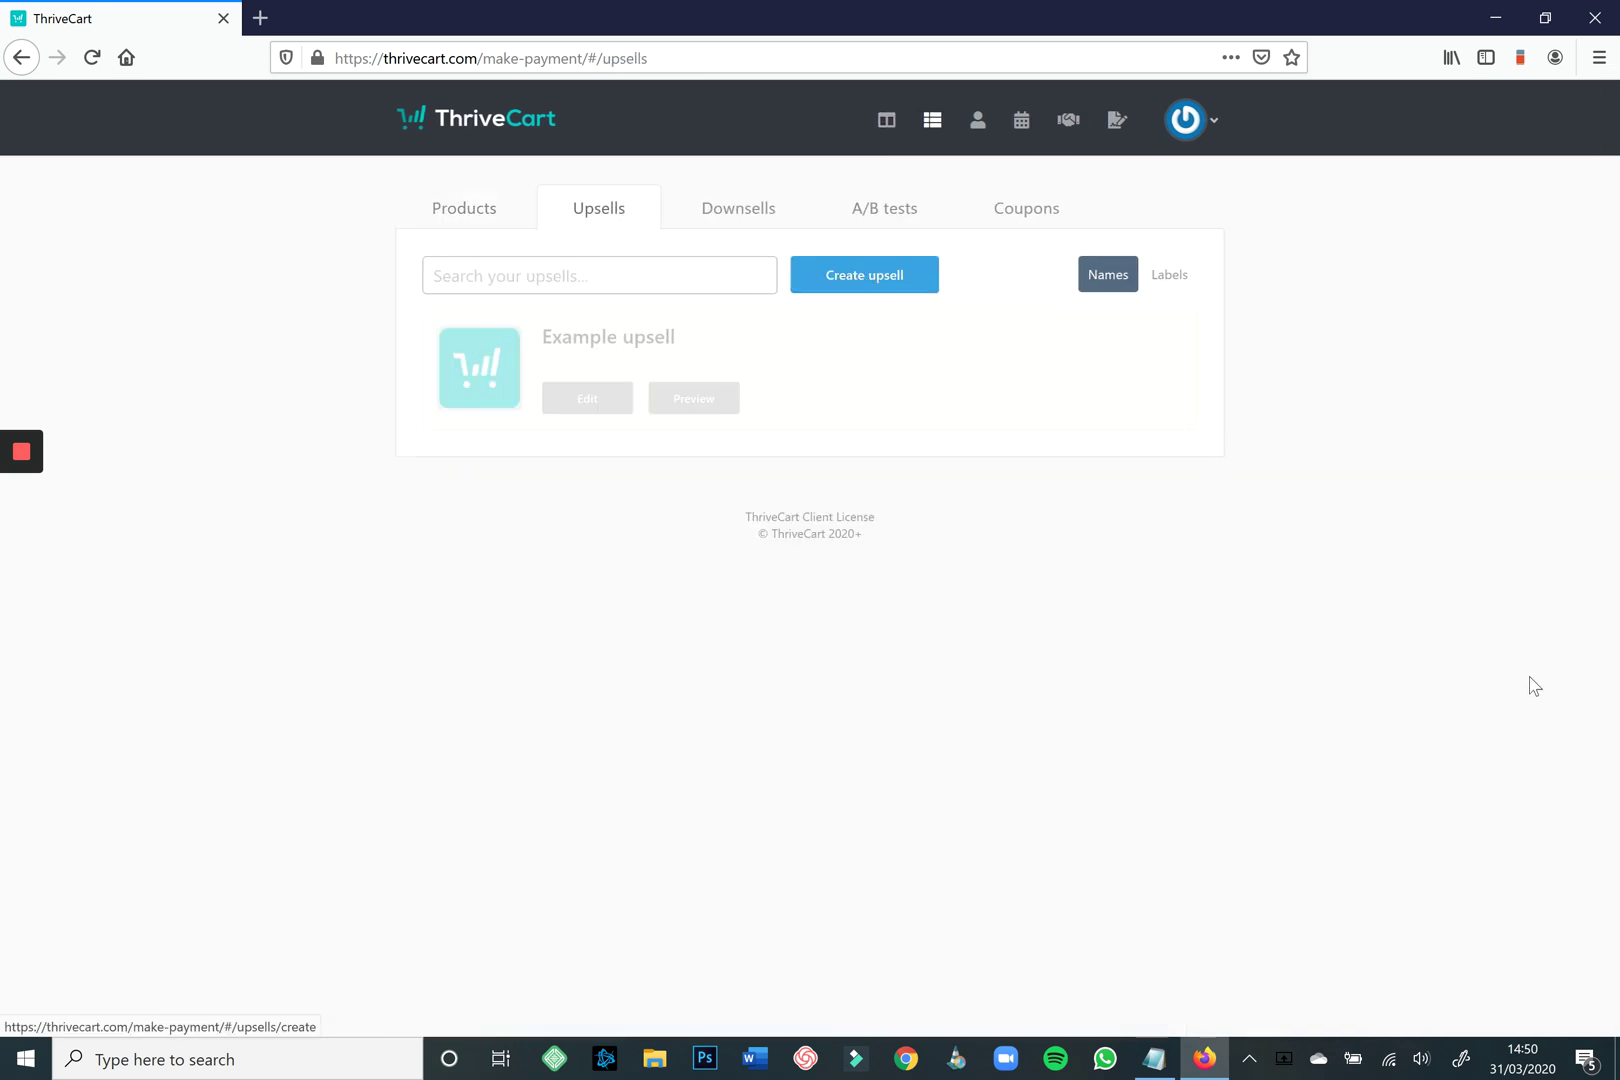
{"action": "left_click", "coordinate": [864, 274]}
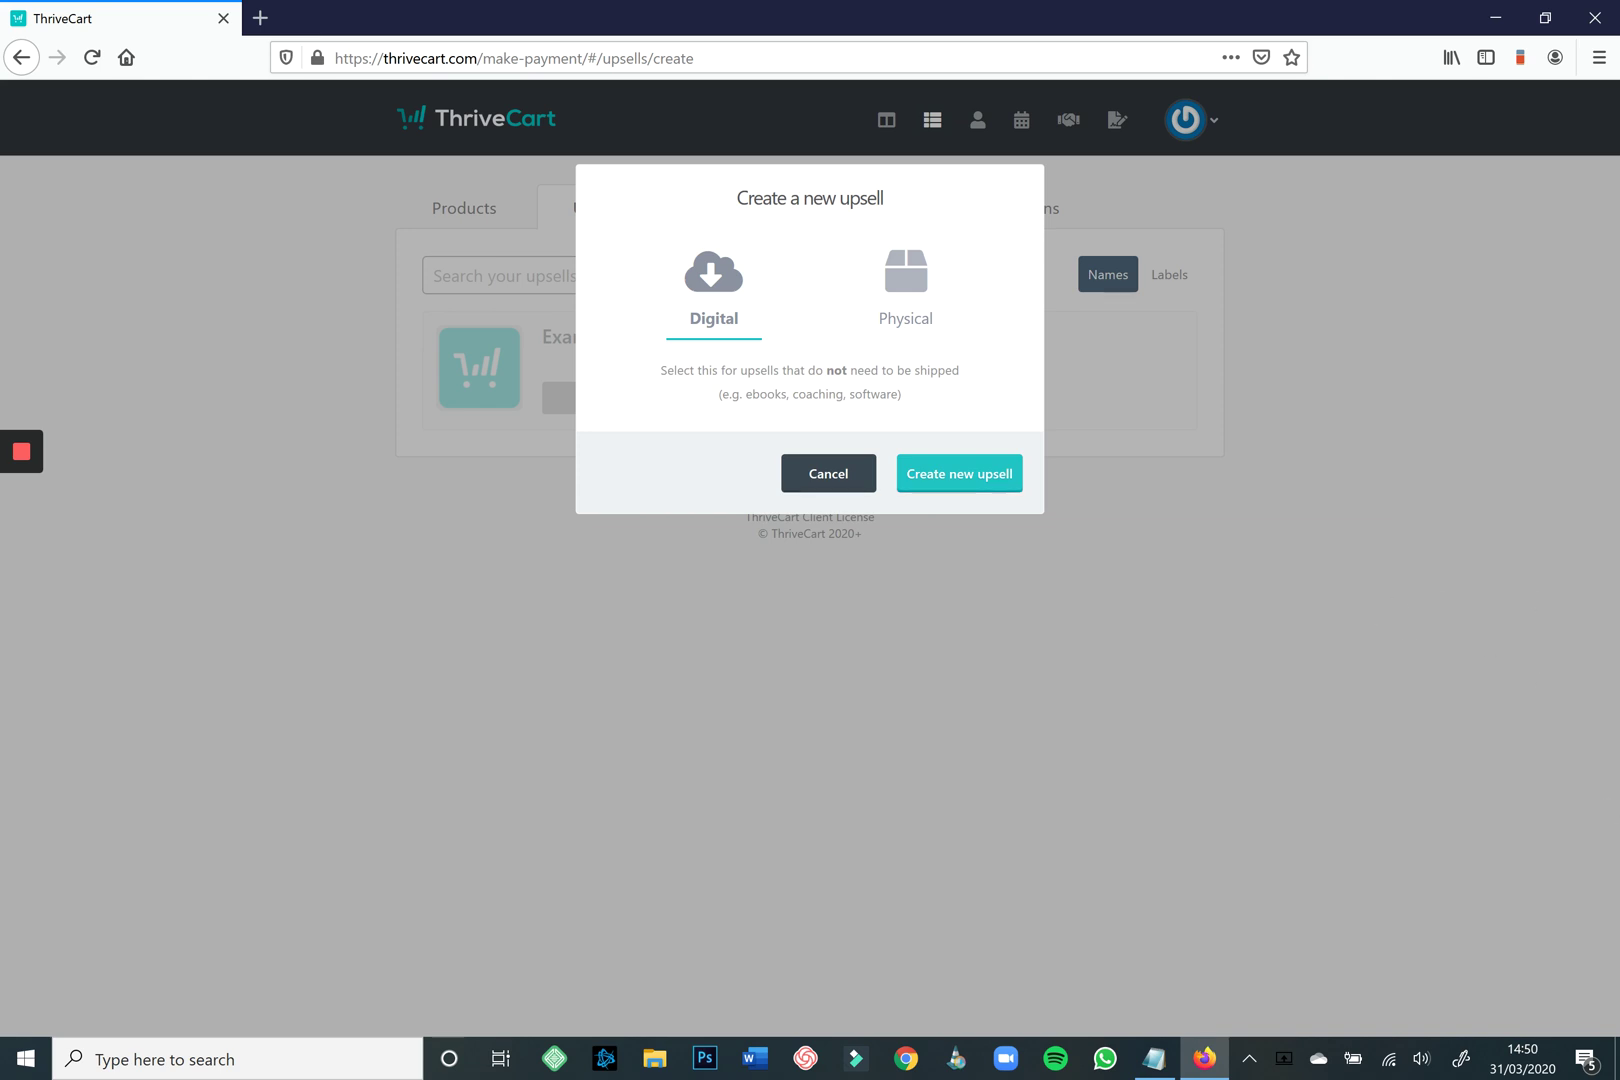
{"action": "left_click", "coordinate": [959, 478]}
{"action": "key", "text": "BackSpace"}
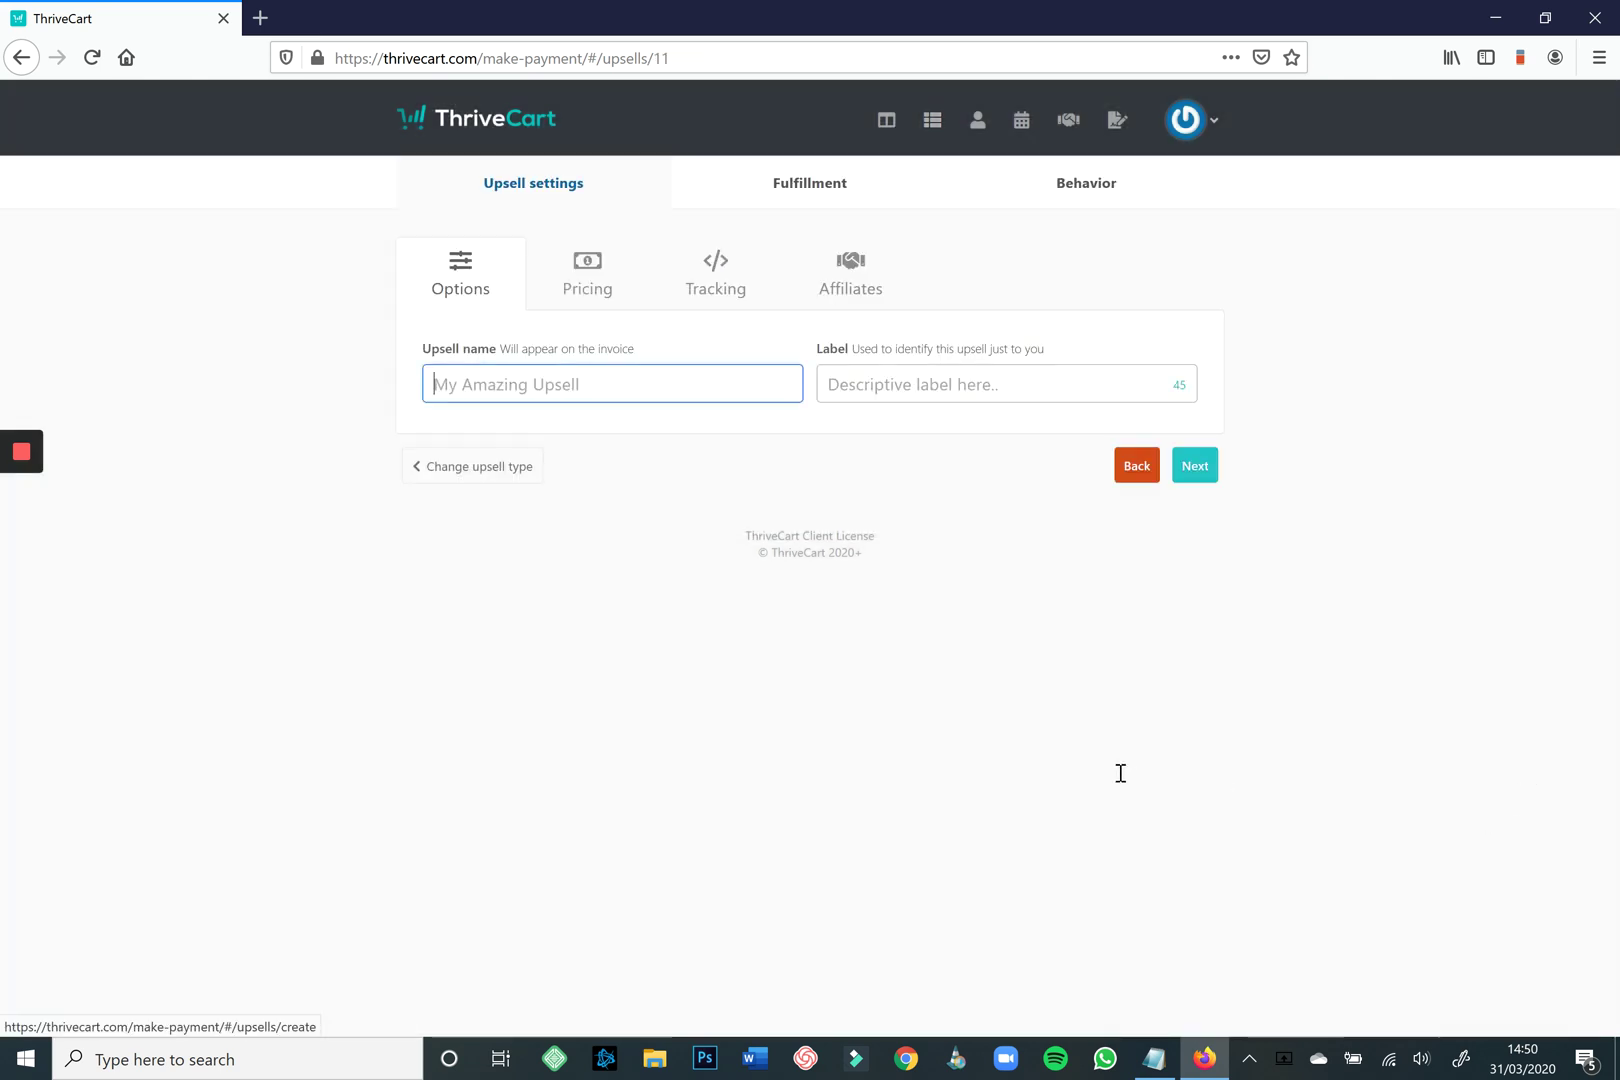
{"action": "type", "text": "My amazing upsell"}
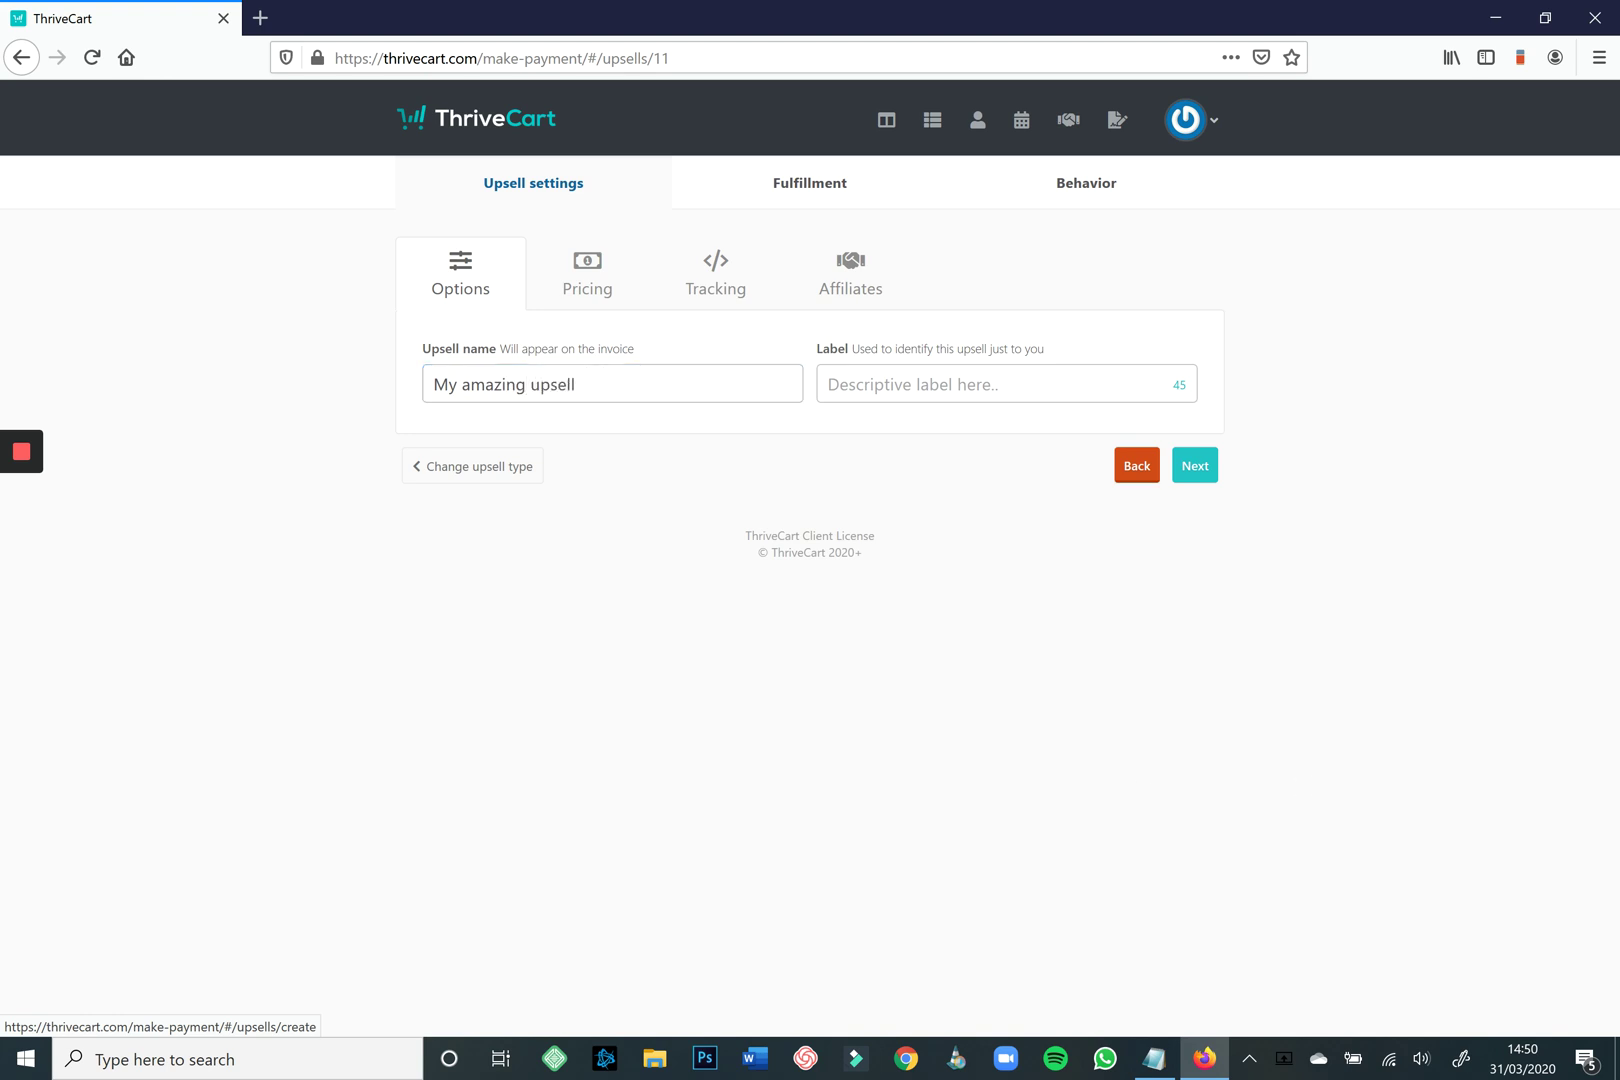
{"action": "left_click", "coordinate": [1195, 465]}
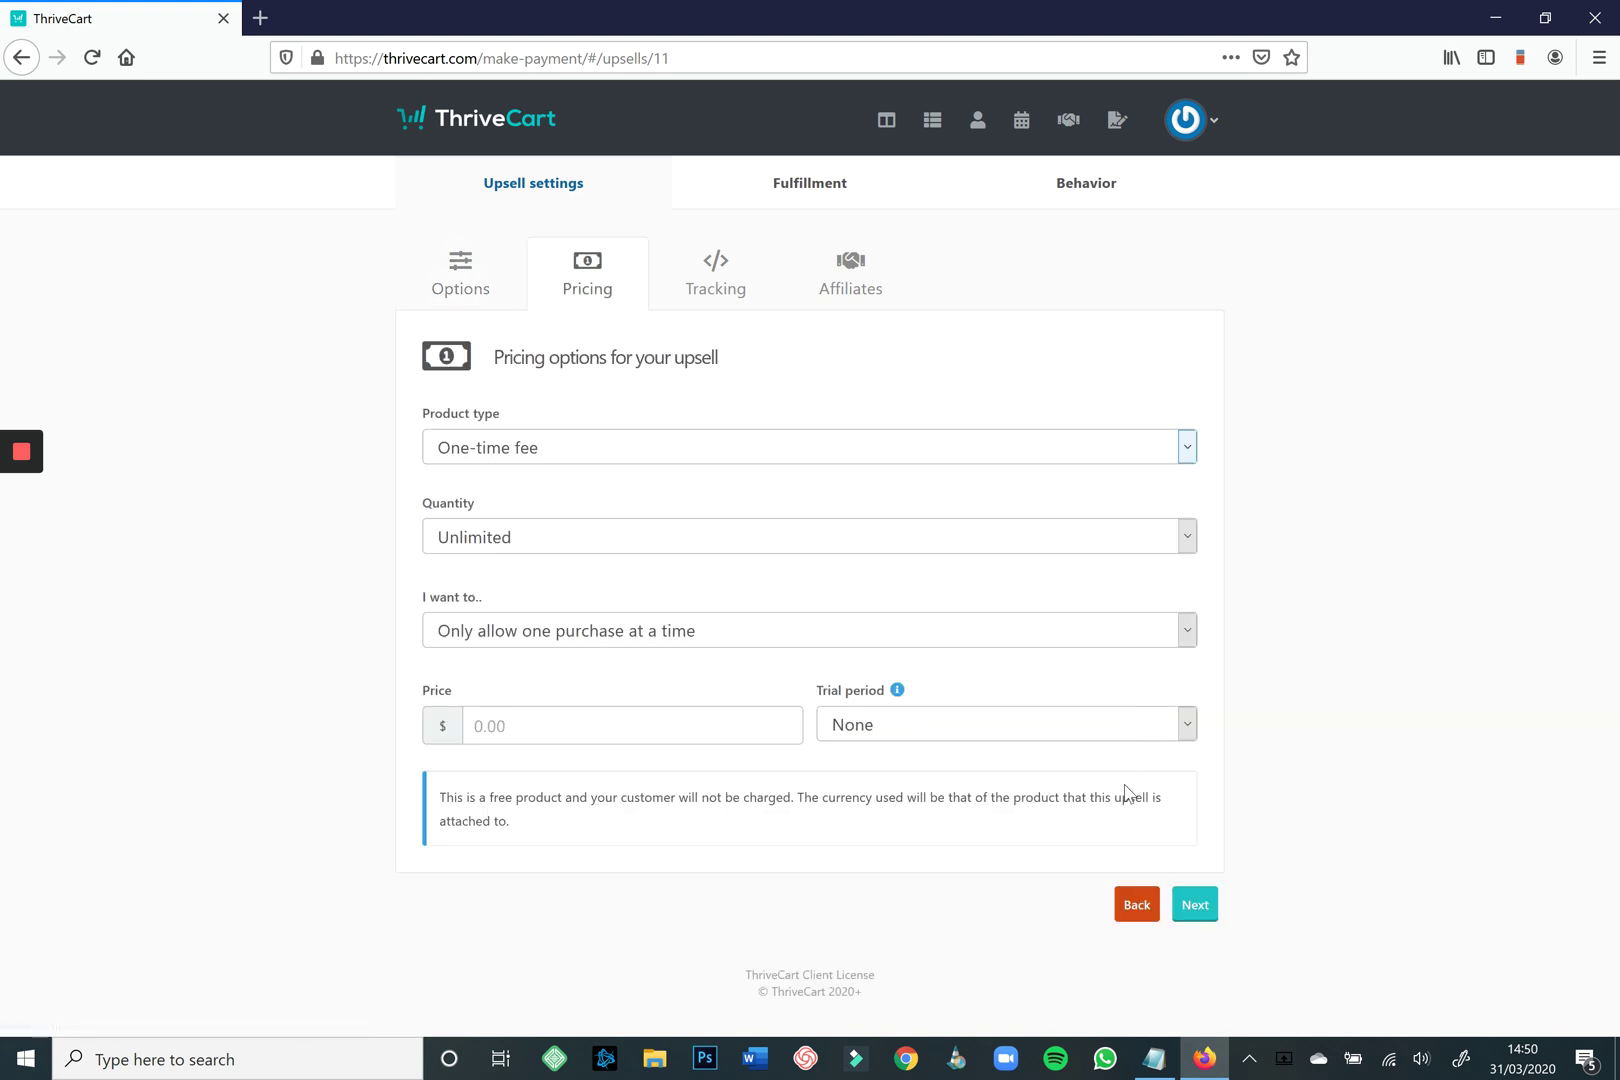
Keep the upsell as a One-time fee, limited to one purchase at a time.
{"action": "key", "text": "alt+Down"}
{"action": "key", "text": "Down"}
{"action": "key", "text": "Down"}
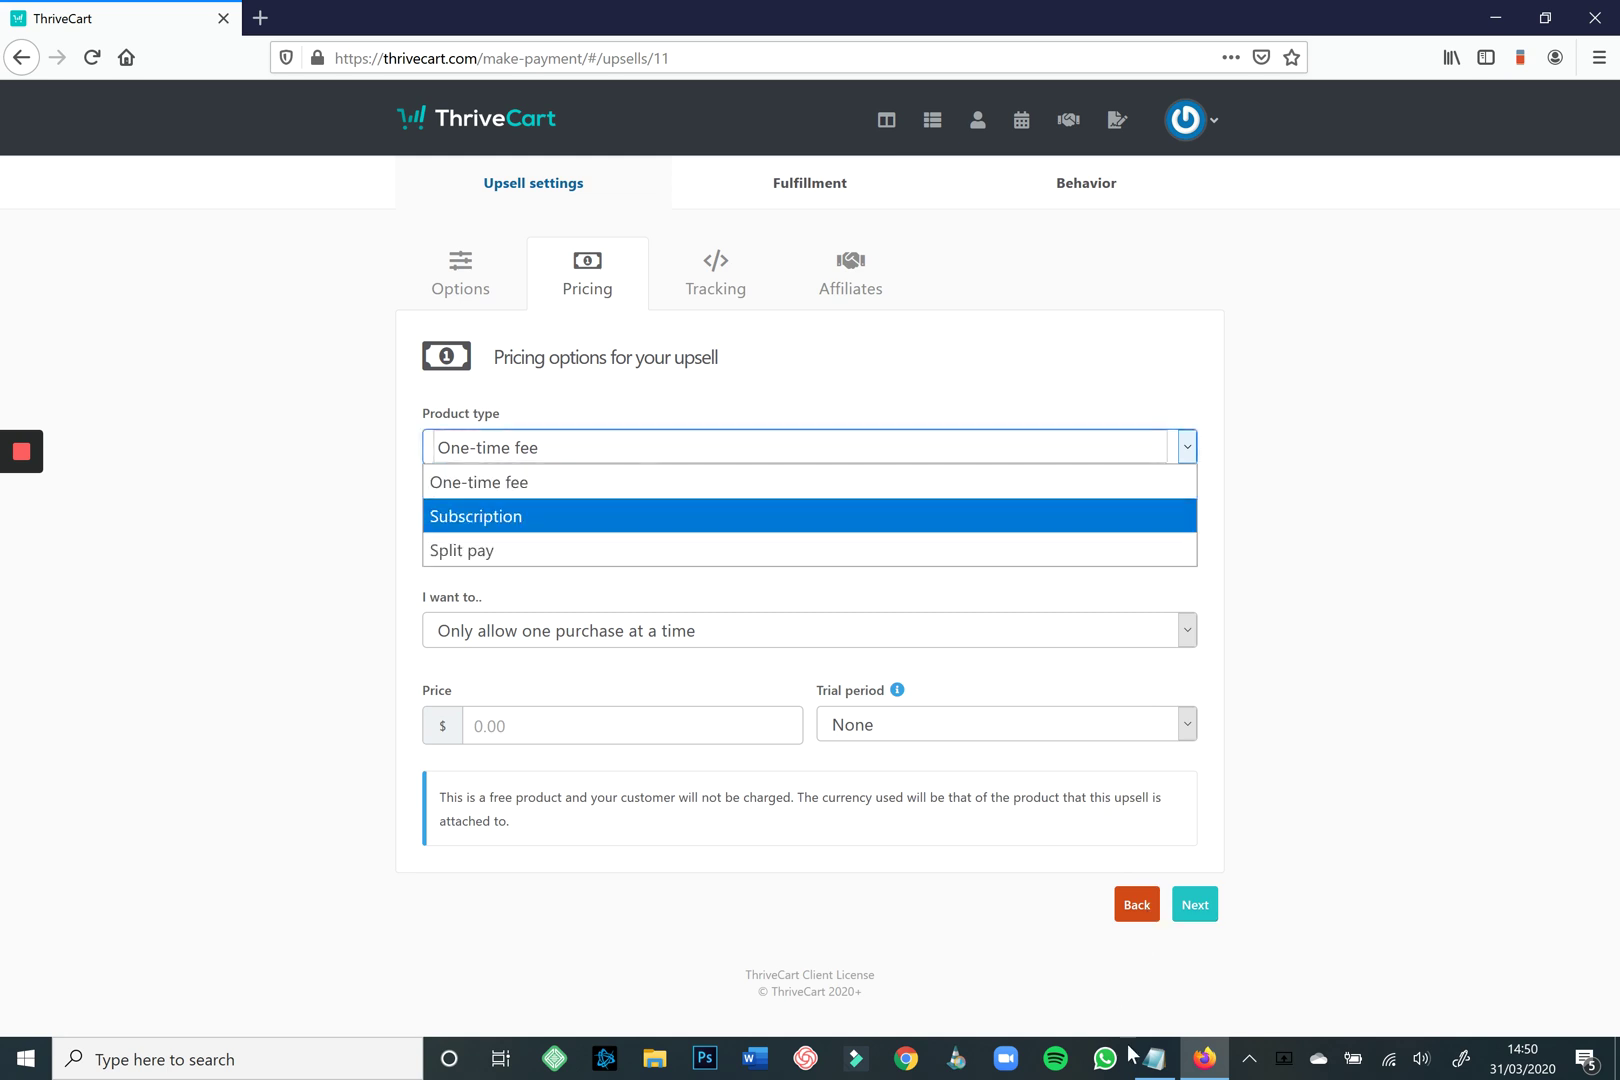
{"action": "key", "text": "Up"}
{"action": "key", "text": "Down"}
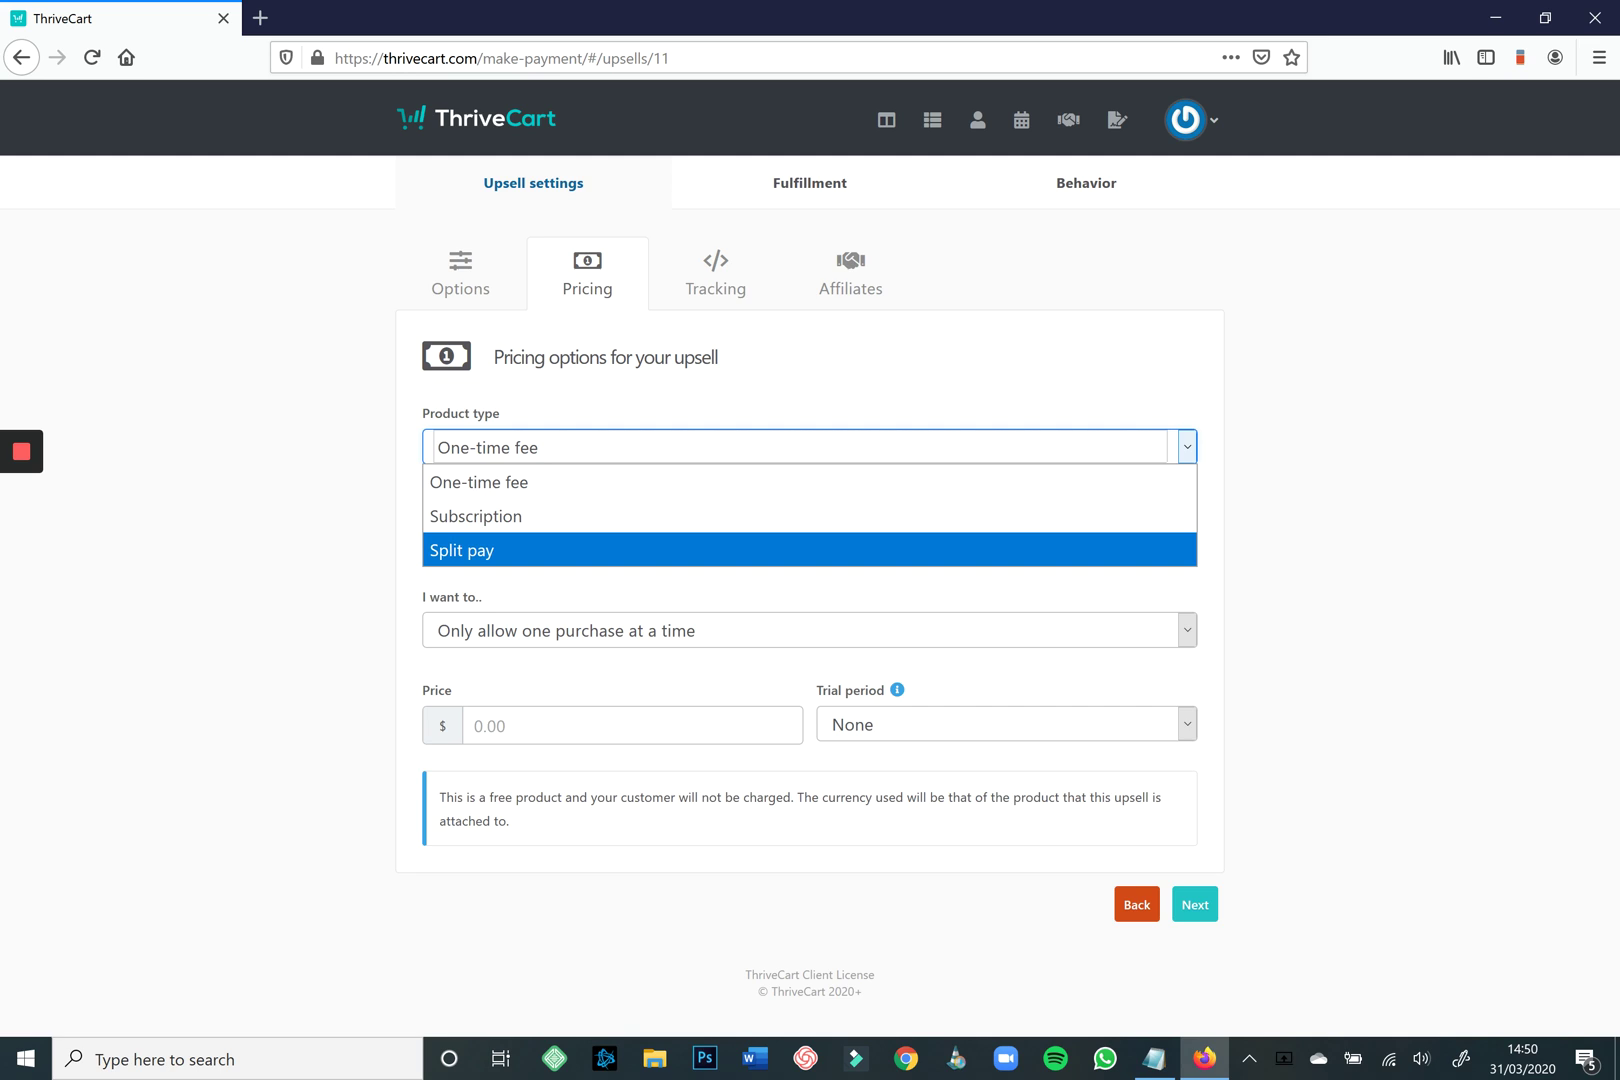
{"action": "key", "text": "Escape"}
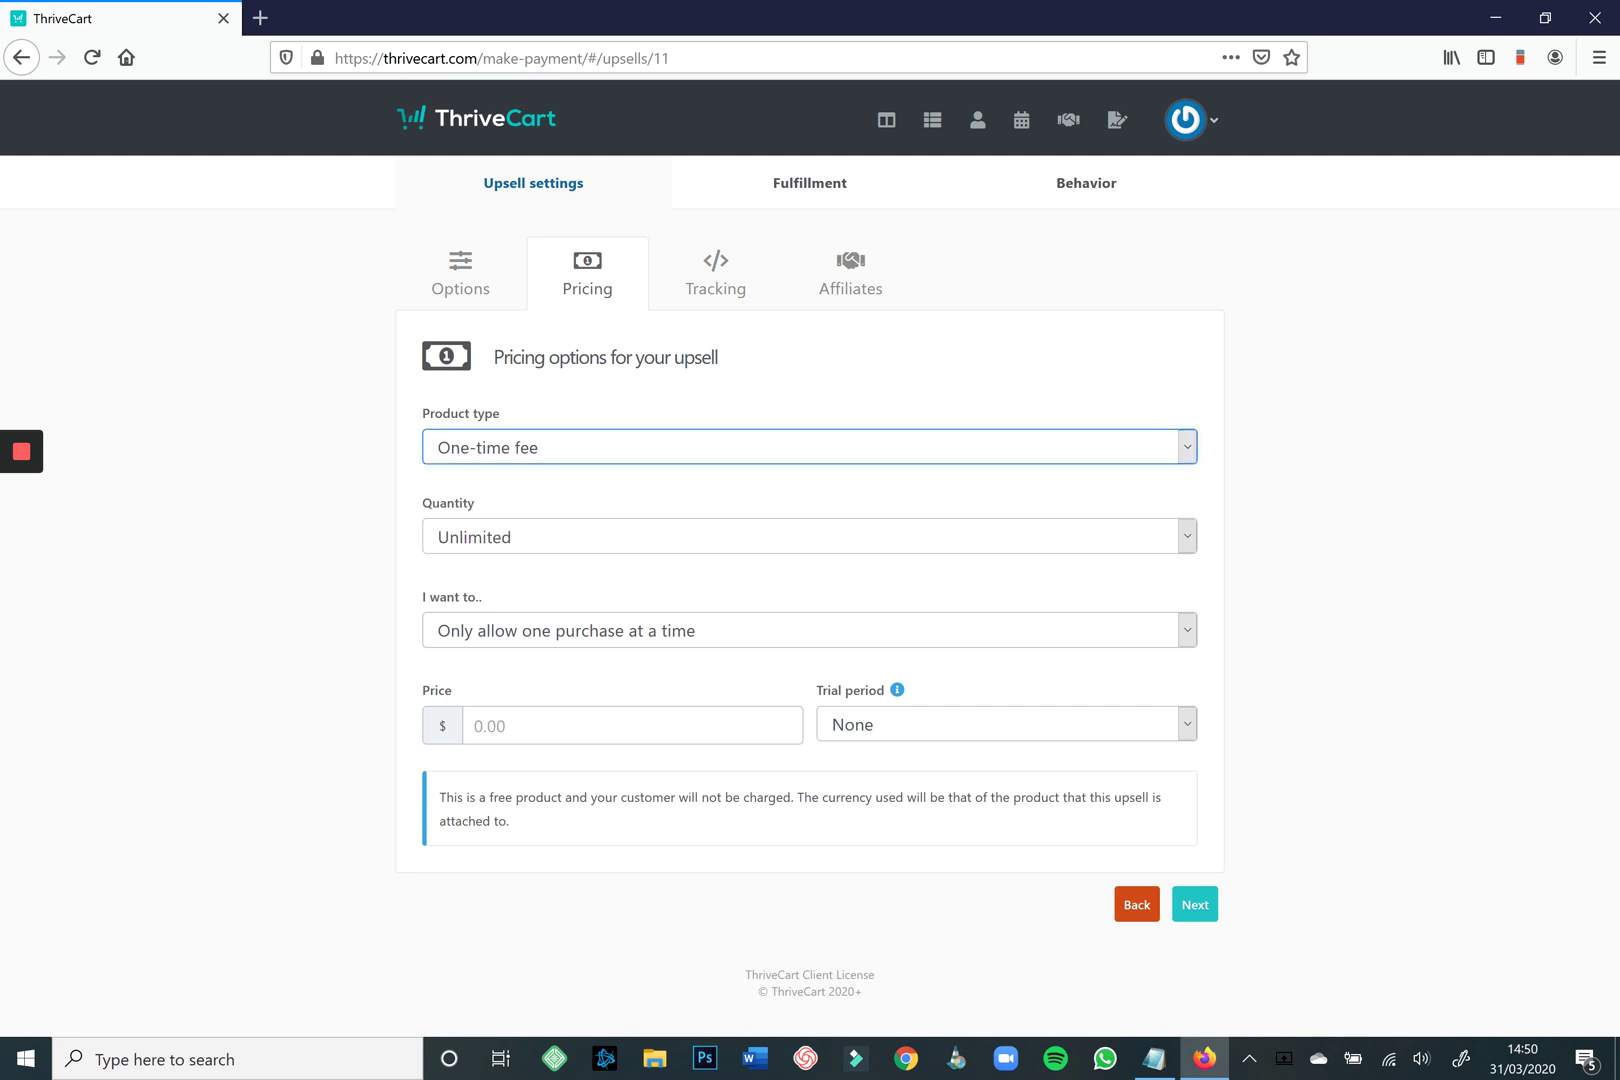
{"action": "left_click", "coordinate": [1126, 906]}
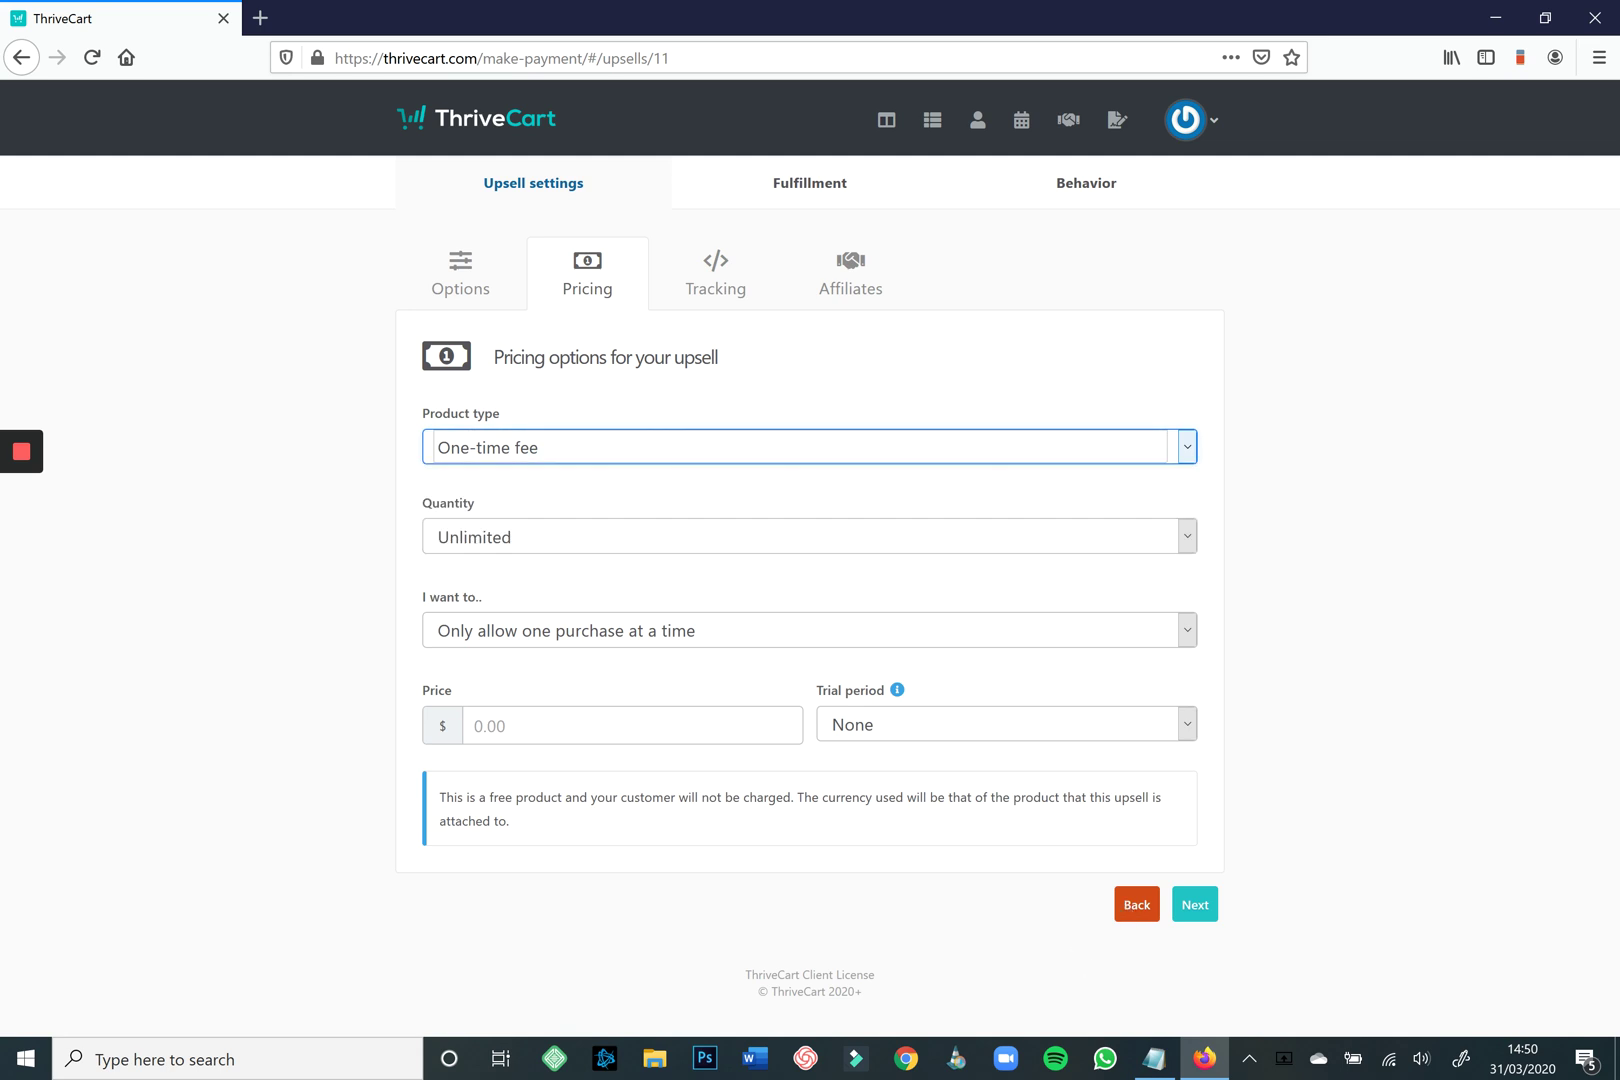
{"action": "left_click", "coordinate": [809, 630]}
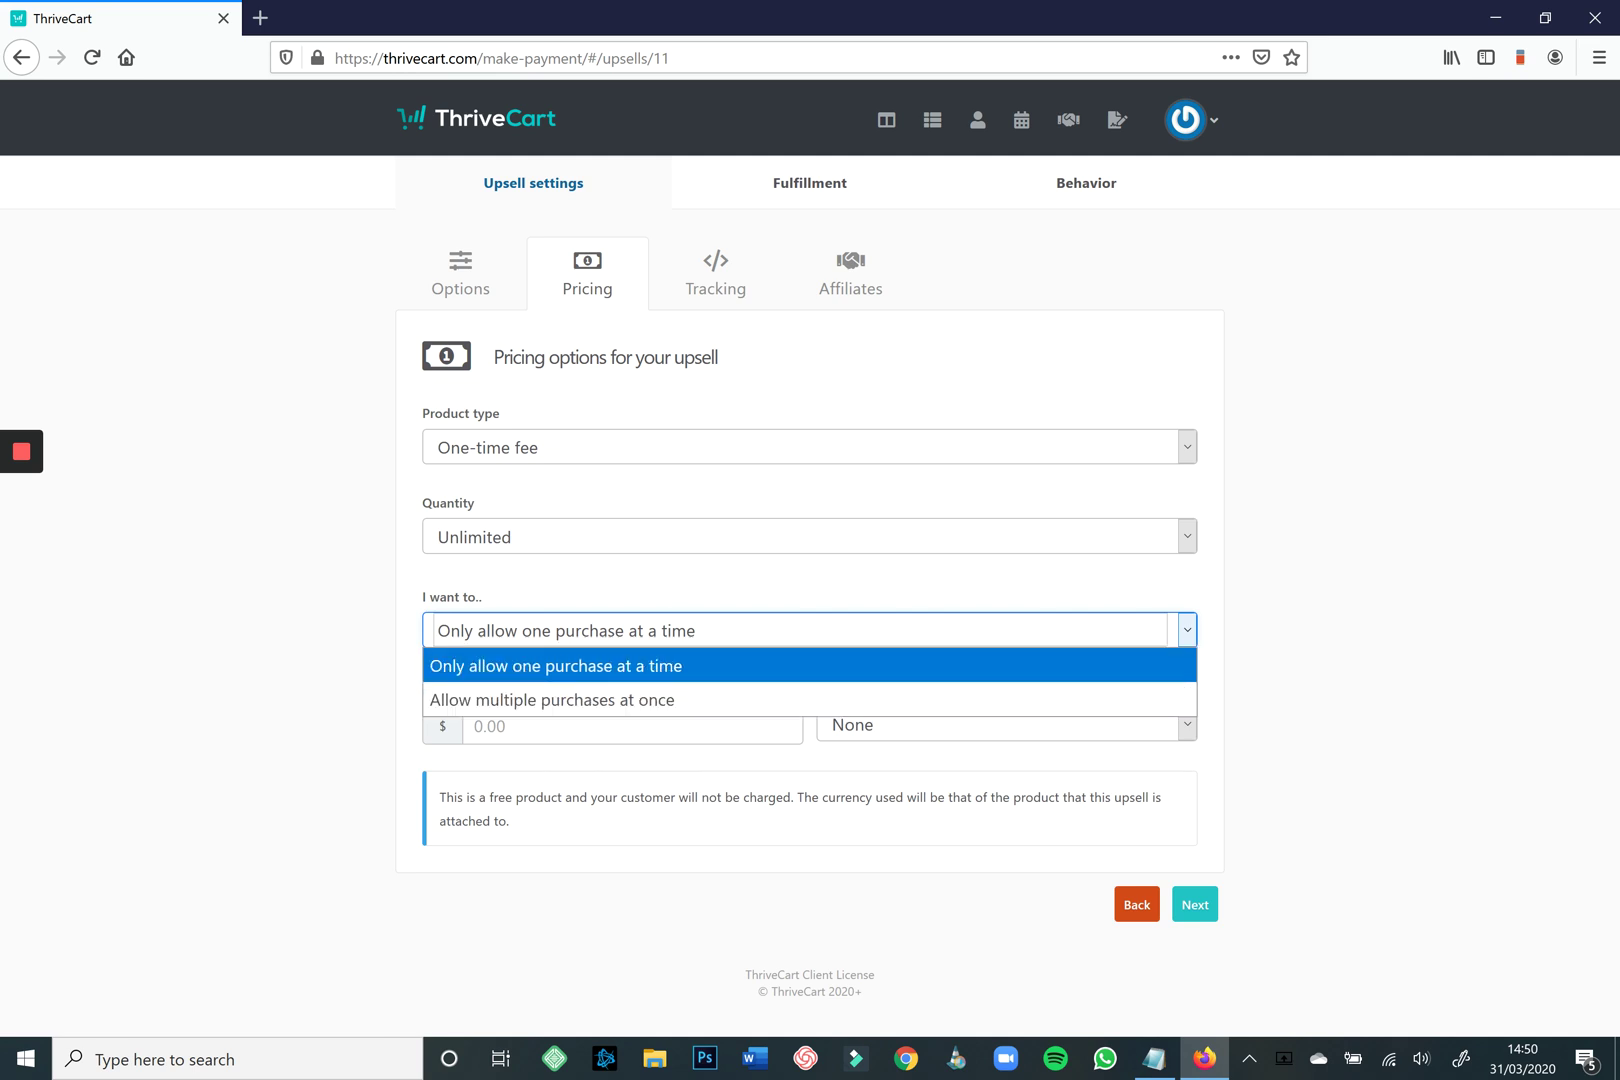
{"action": "key", "text": "Return"}
Set the upsell price to 997 with the trial period left at None.
{"action": "left_click", "coordinate": [632, 726]}
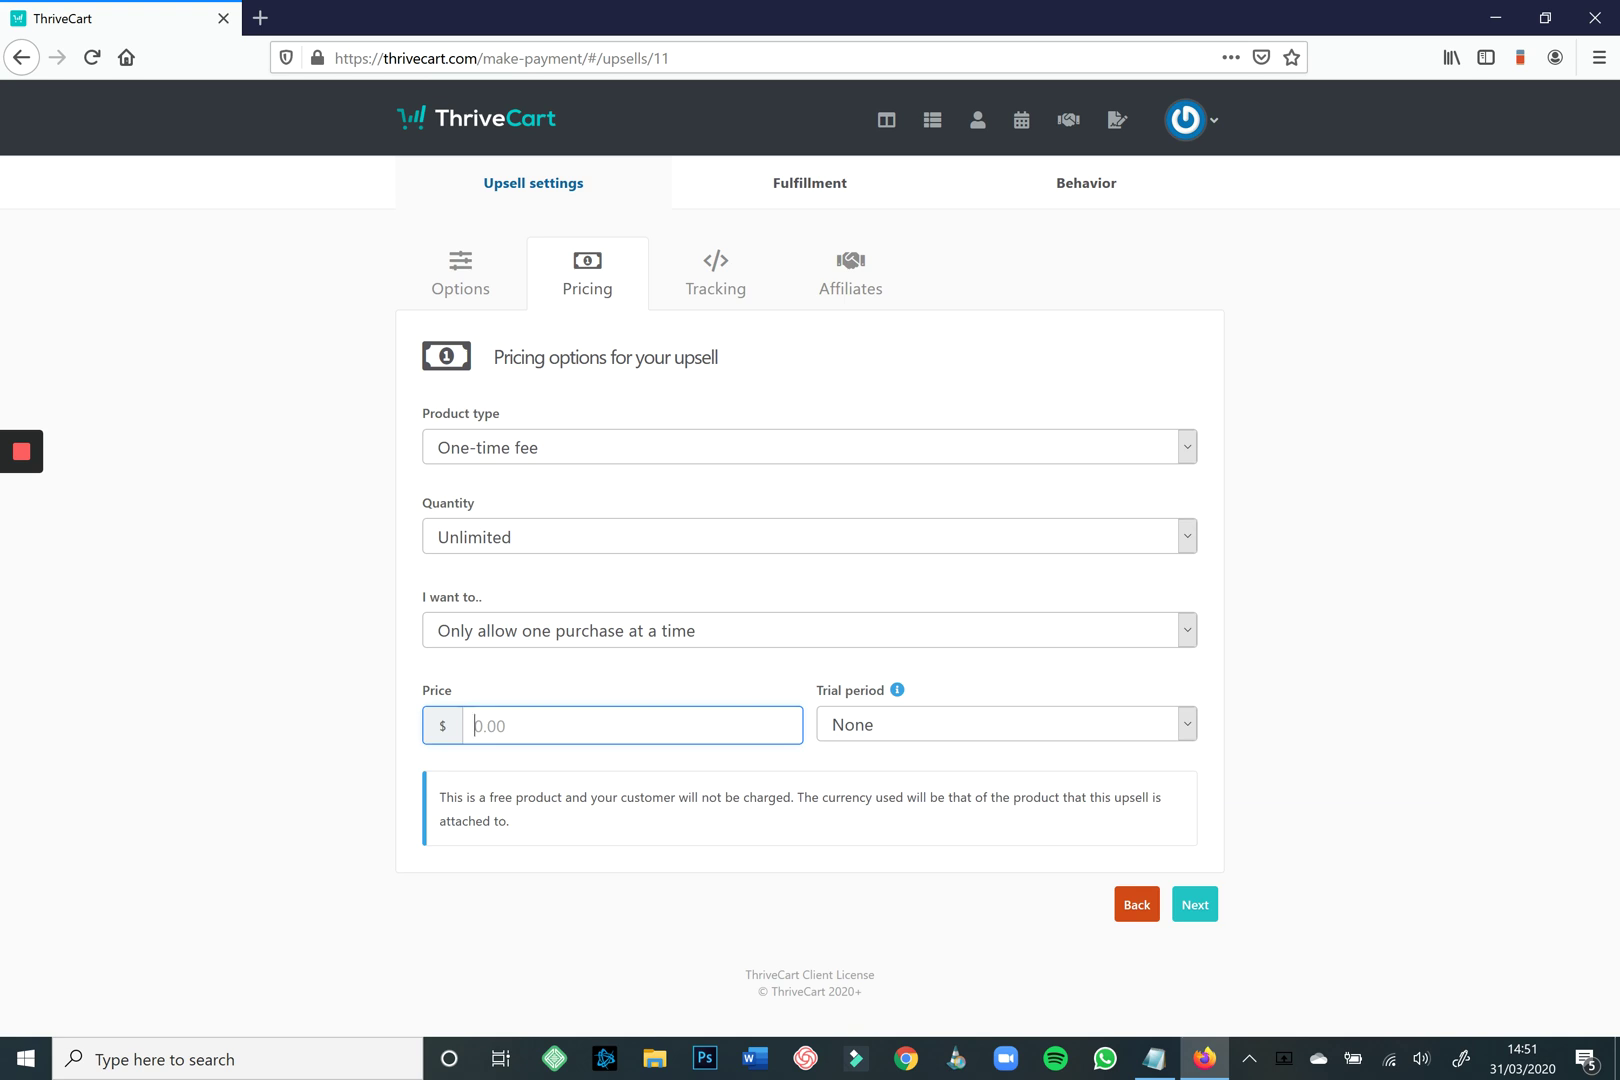
{"action": "type", "text": "997"}
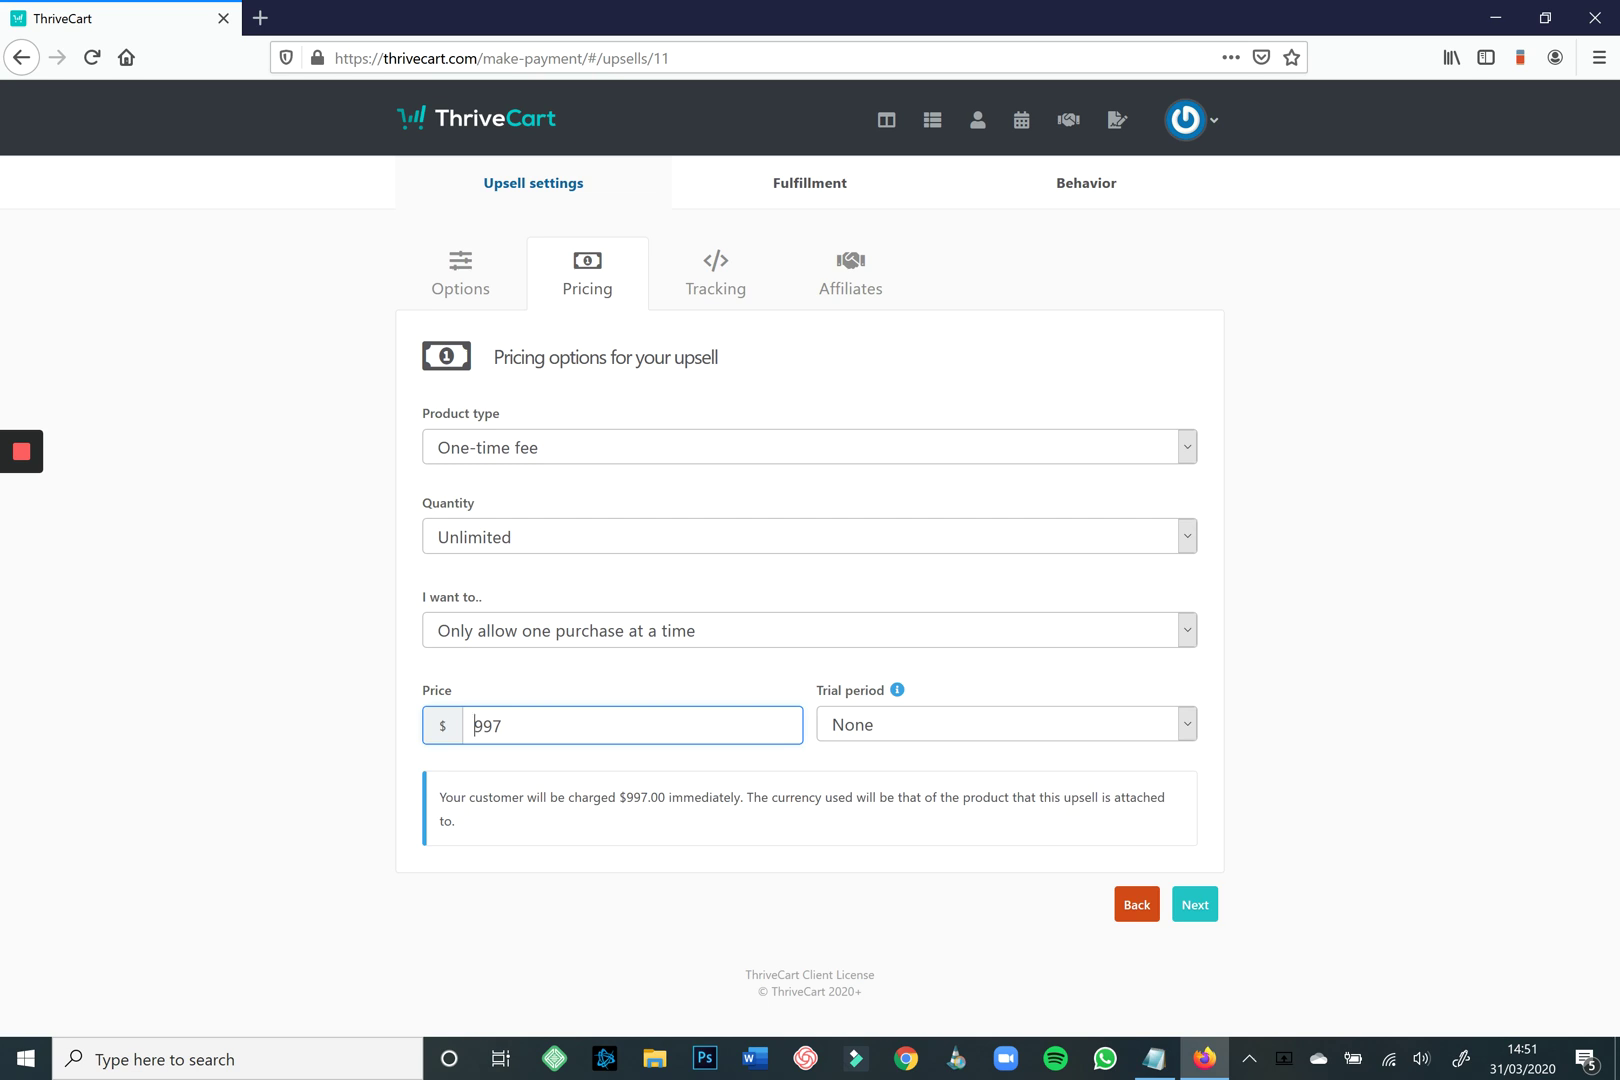
{"action": "left_click", "coordinate": [1006, 724]}
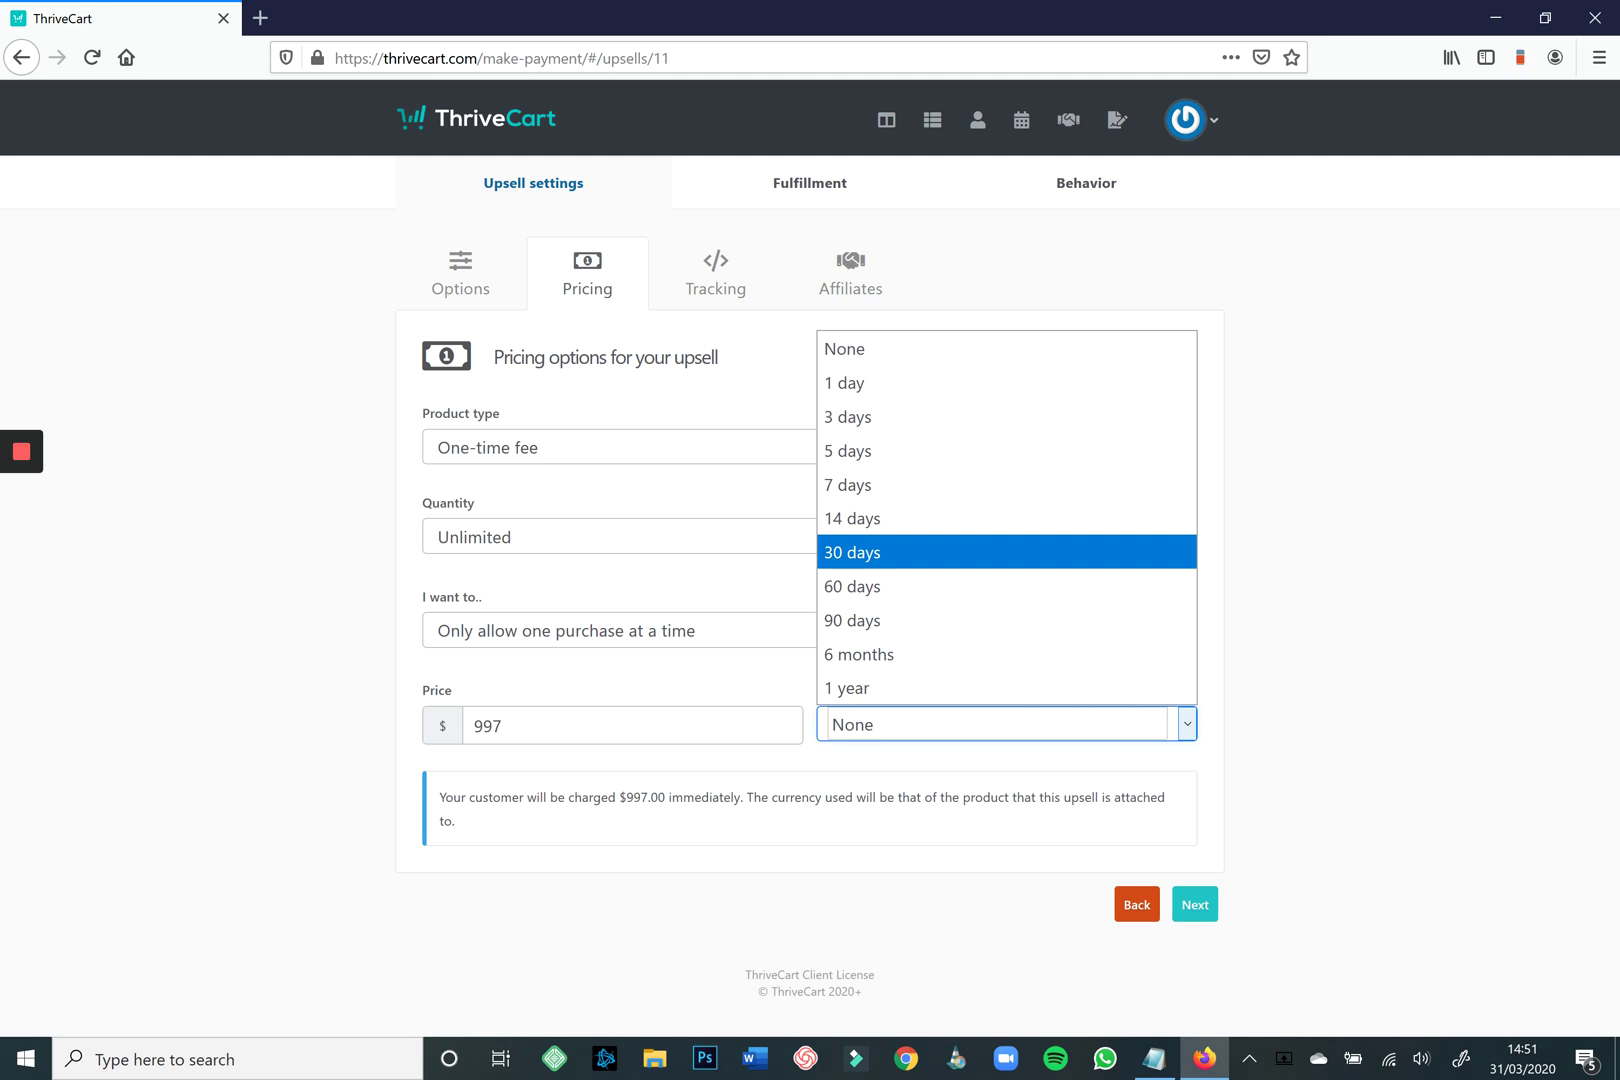
{"action": "key", "text": "Escape"}
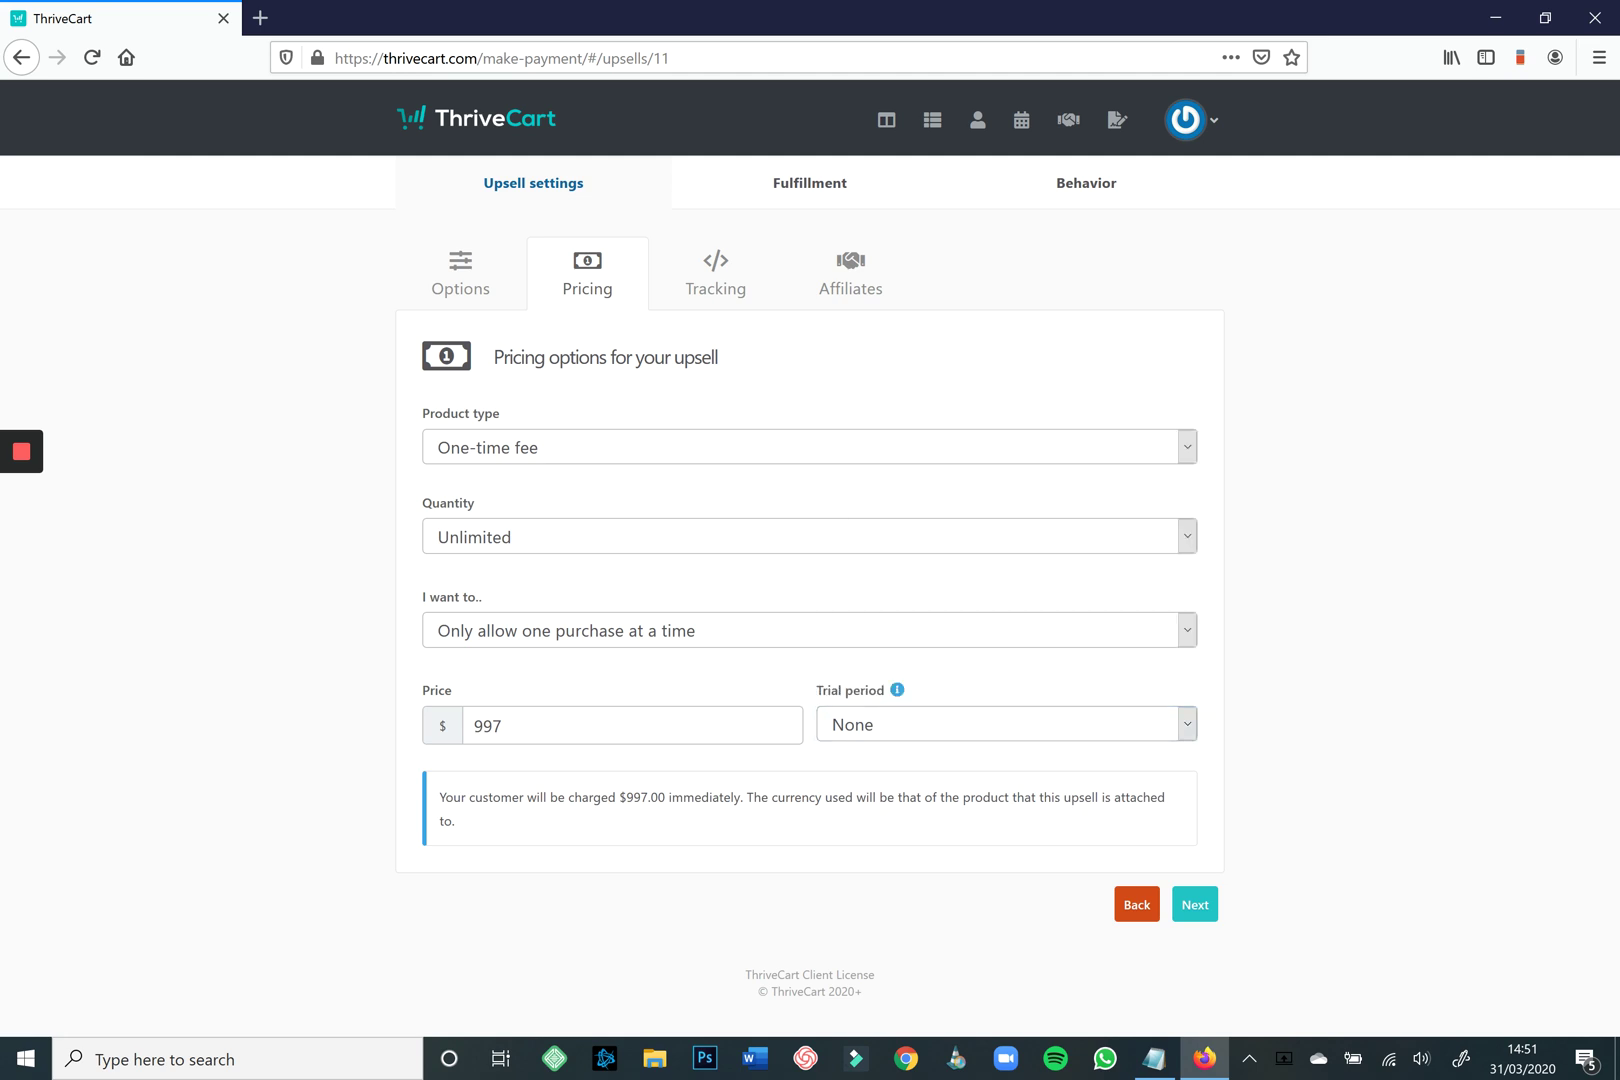
{"action": "left_click", "coordinate": [1195, 904]}
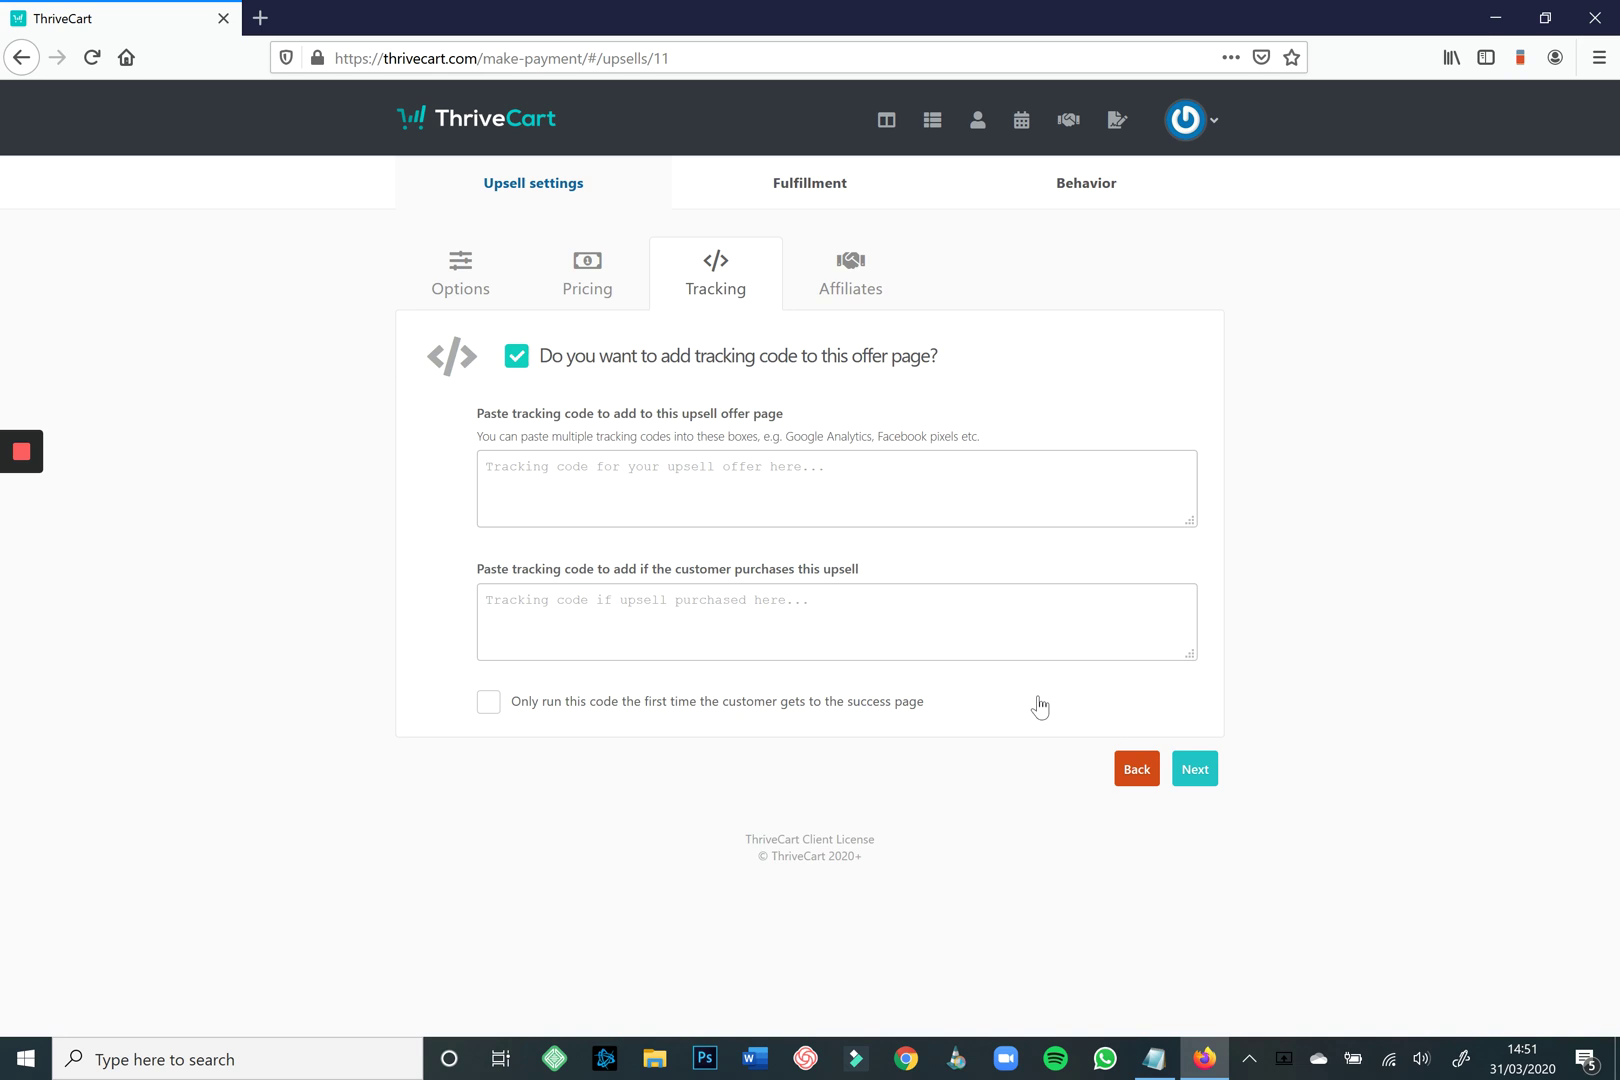
Turn off the upsell's tracking code and leave the affiliate settings unchanged.
{"action": "key", "text": "space"}
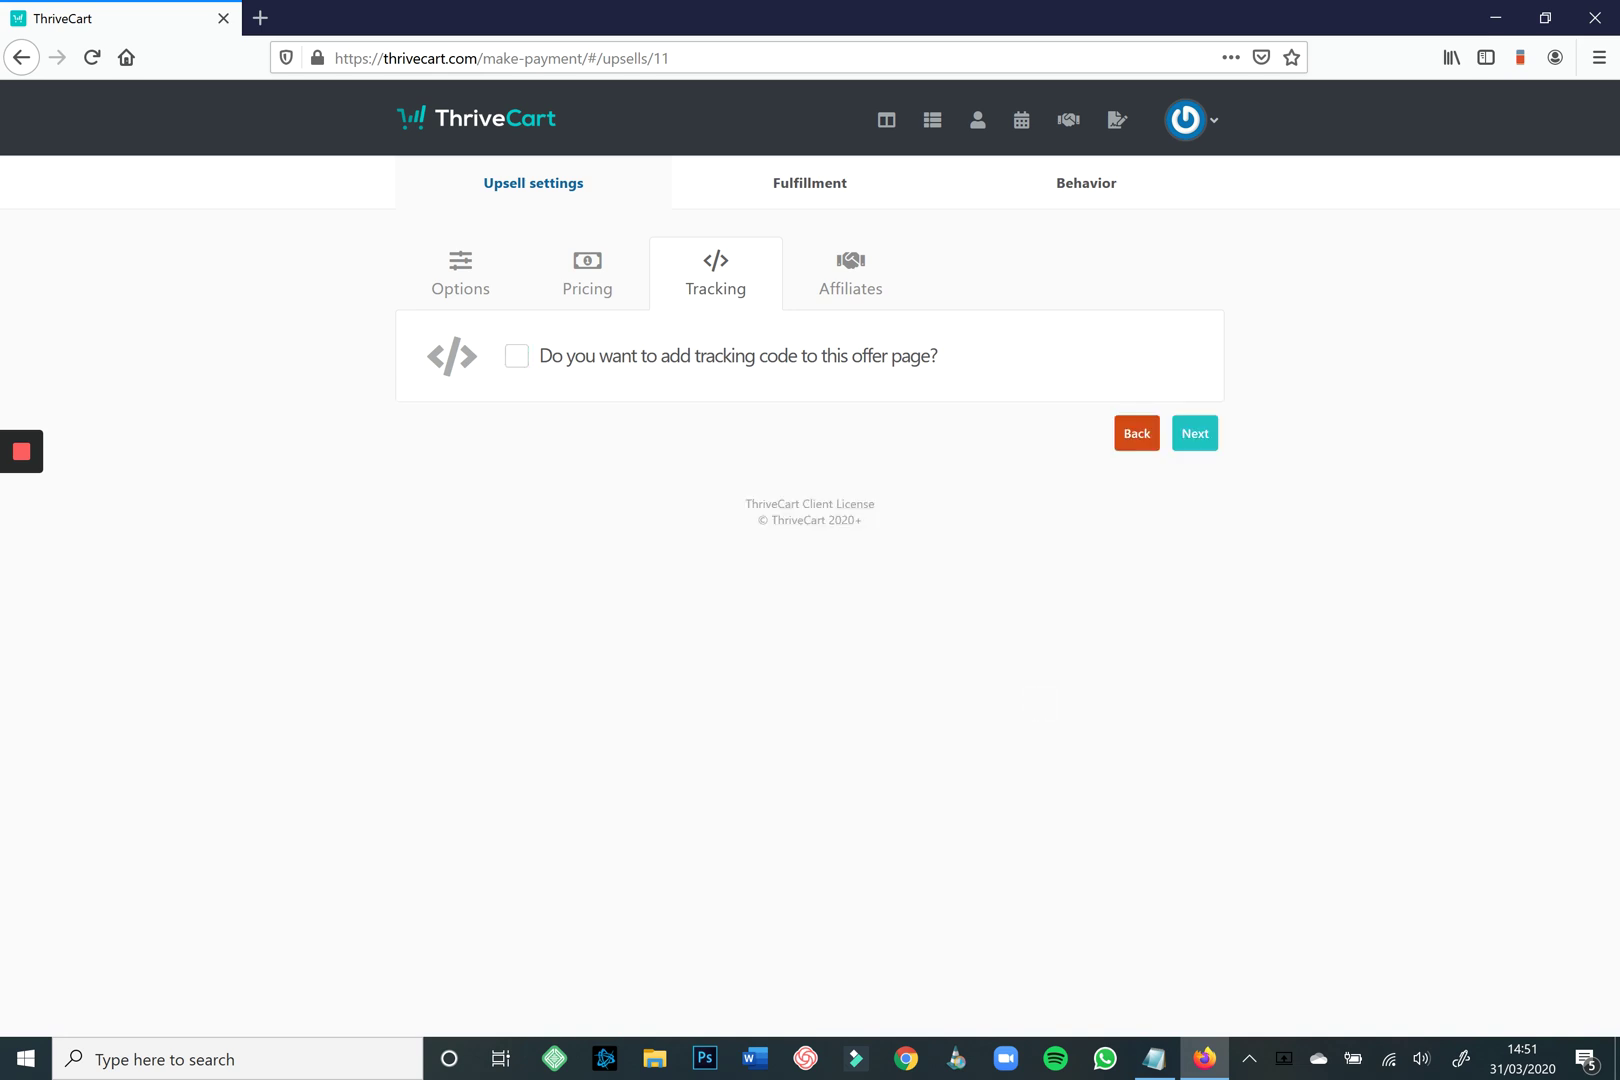
{"action": "left_click", "coordinate": [850, 273]}
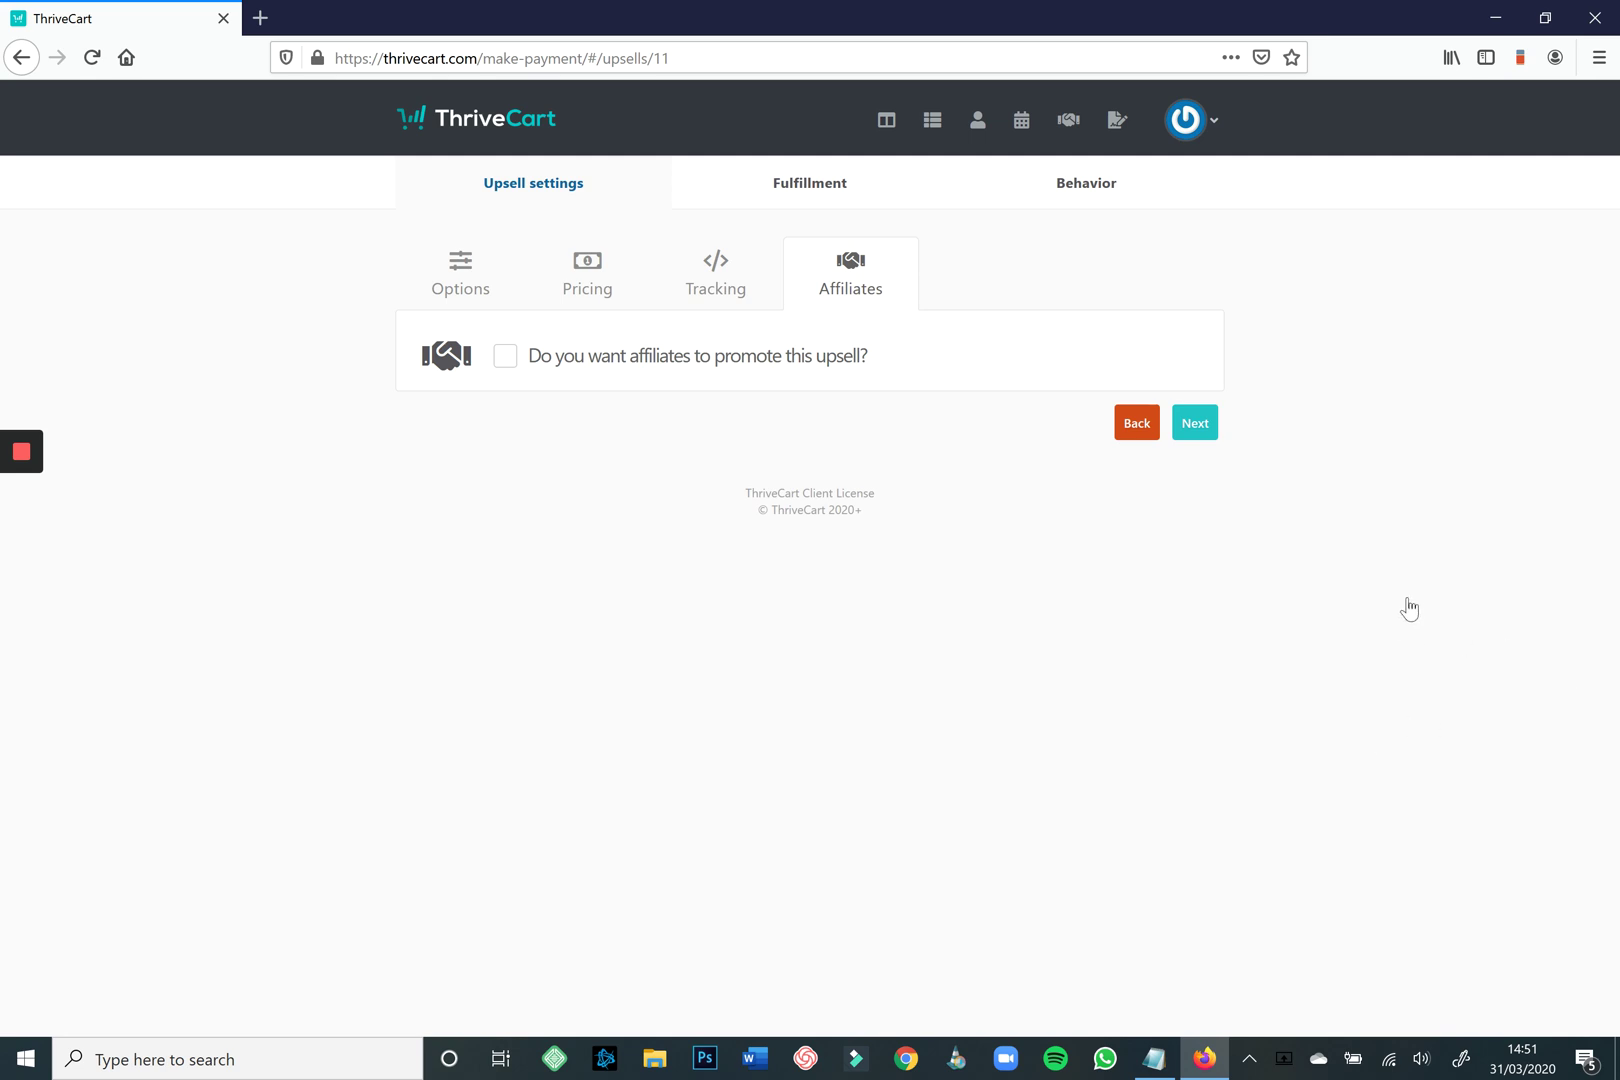
{"action": "left_click", "coordinate": [1195, 422]}
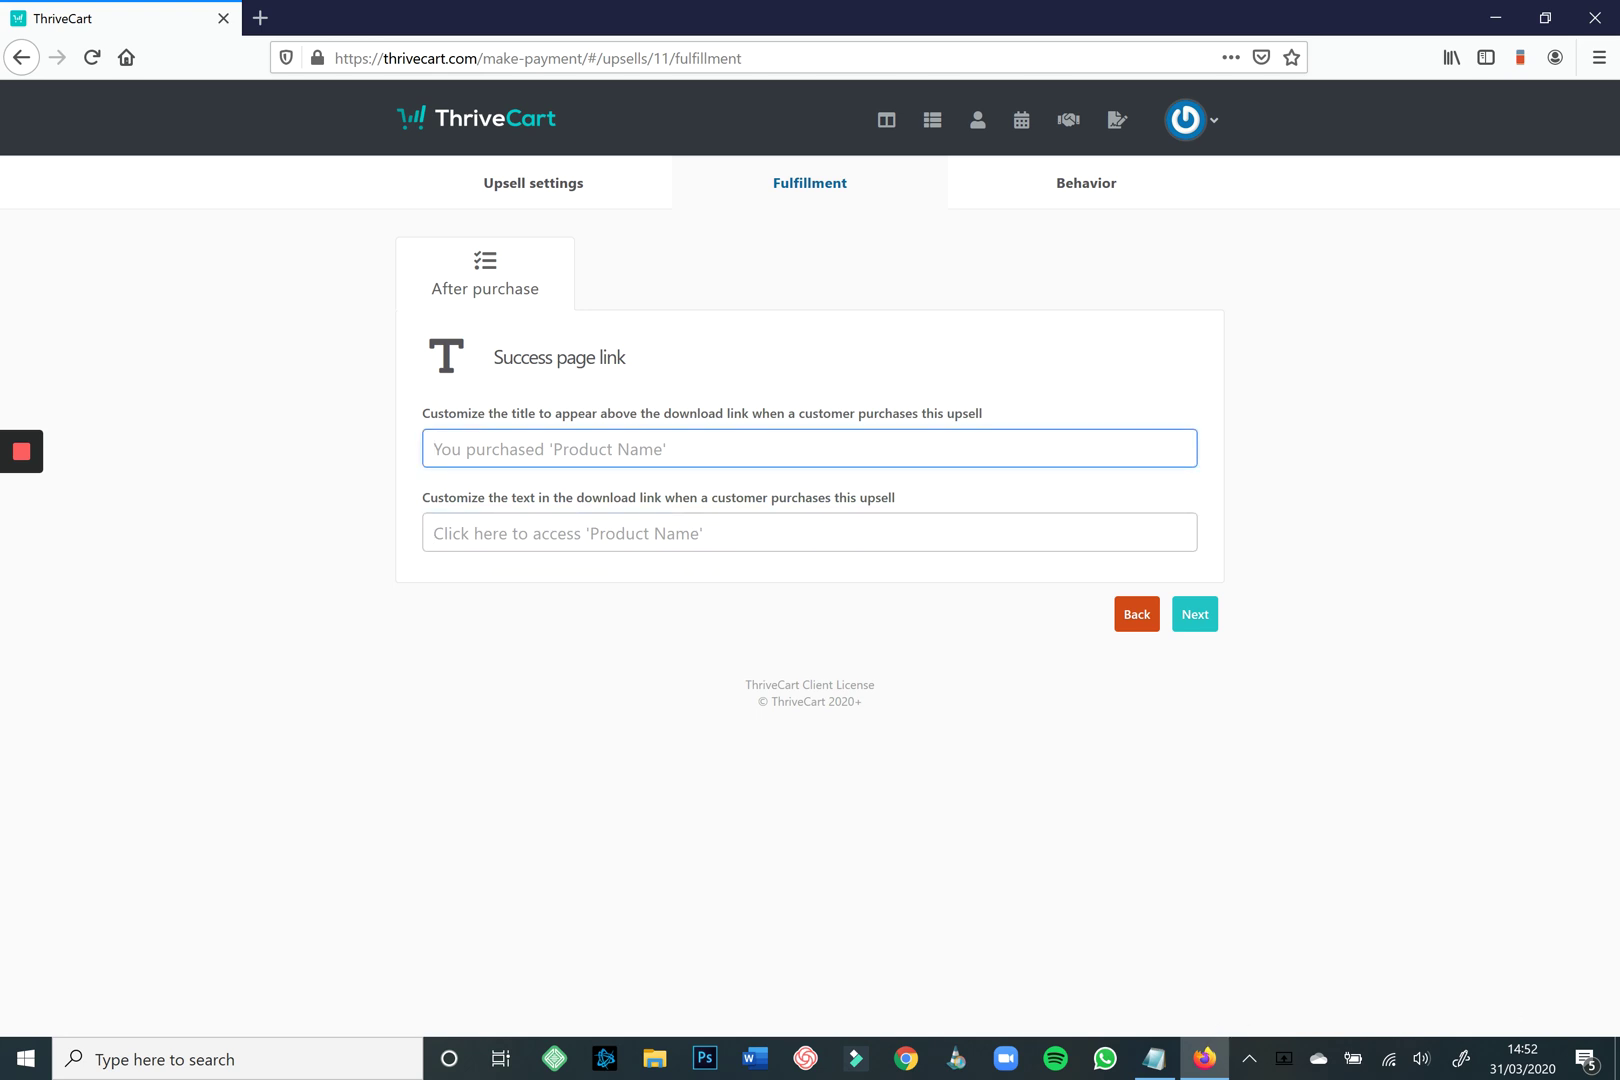
Pass through the fulfillment and behavior settings and save 'My amazing upsell'.
{"action": "left_click", "coordinate": [1195, 614]}
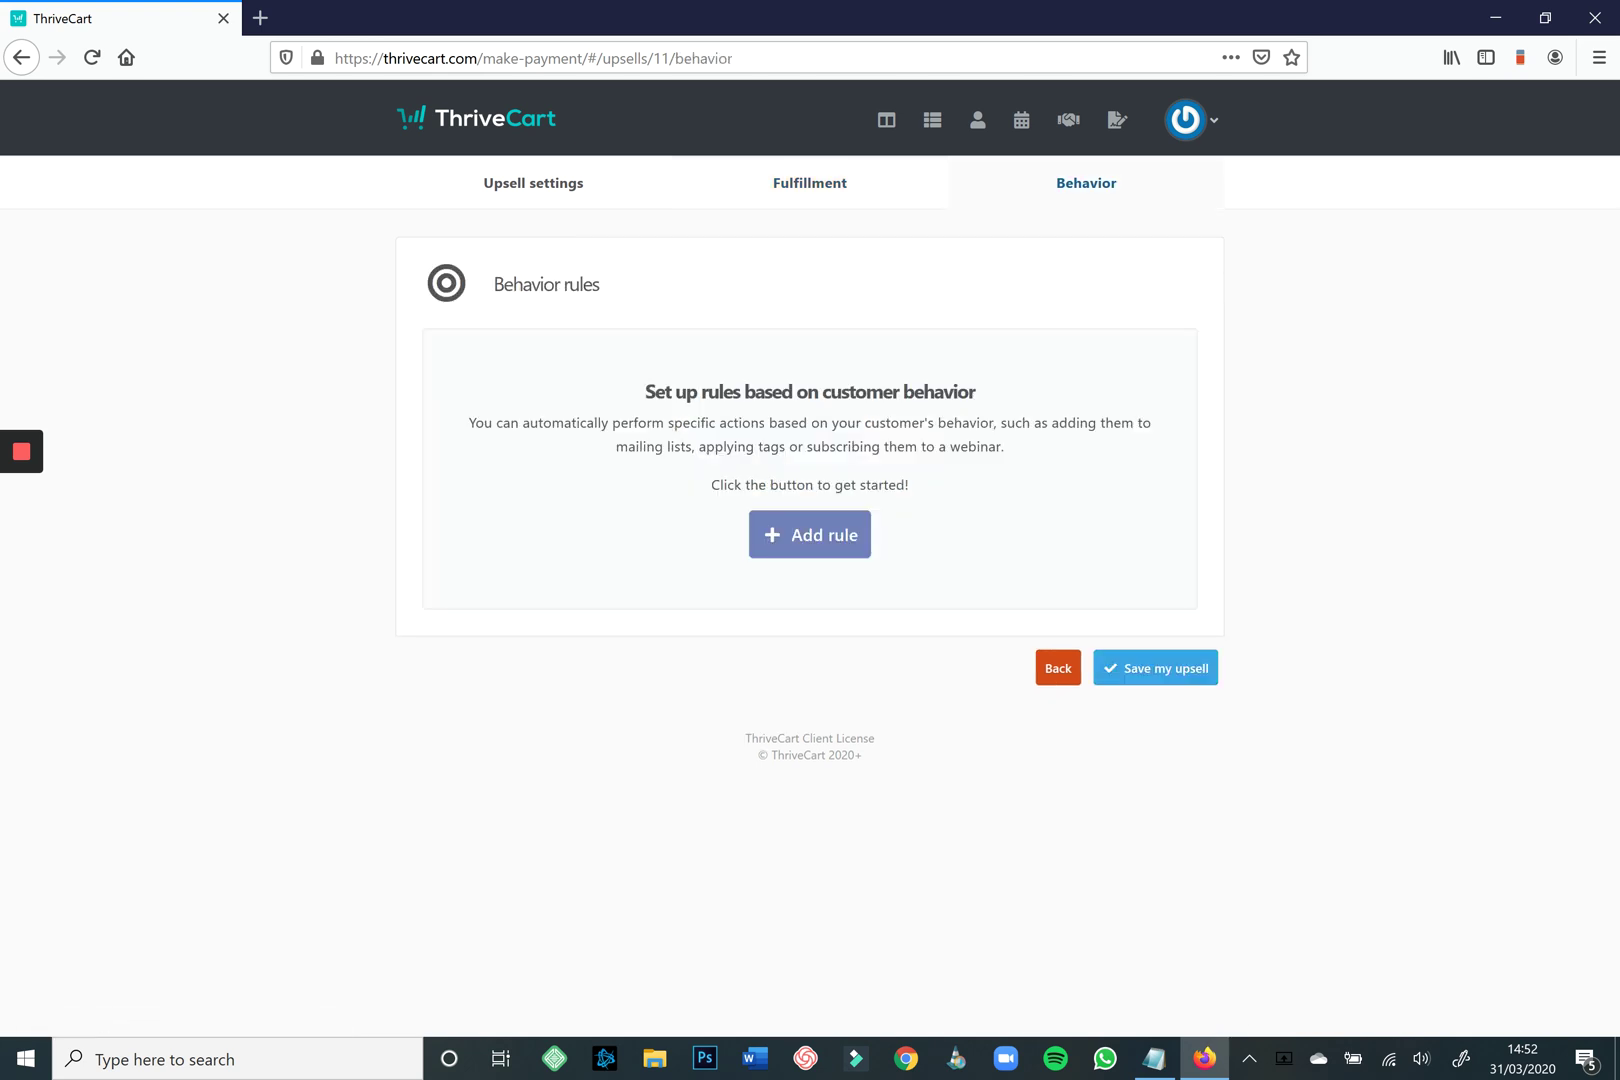
{"action": "left_click", "coordinate": [810, 535]}
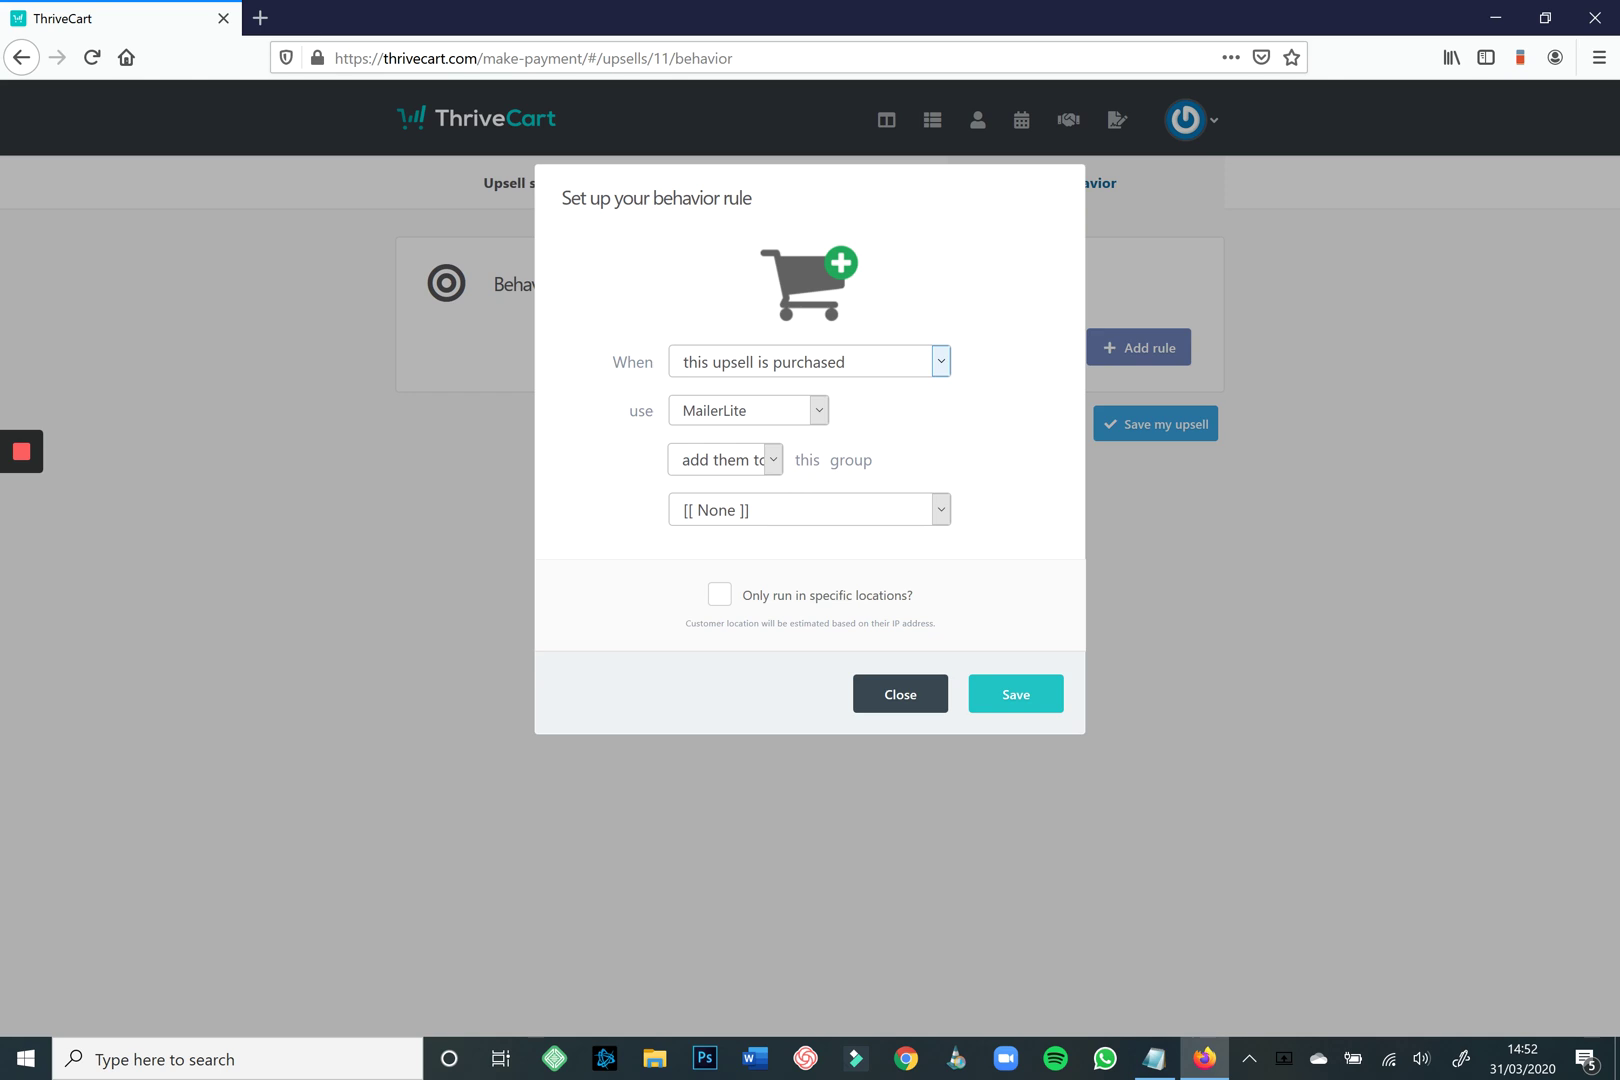
{"action": "left_click", "coordinate": [940, 361]}
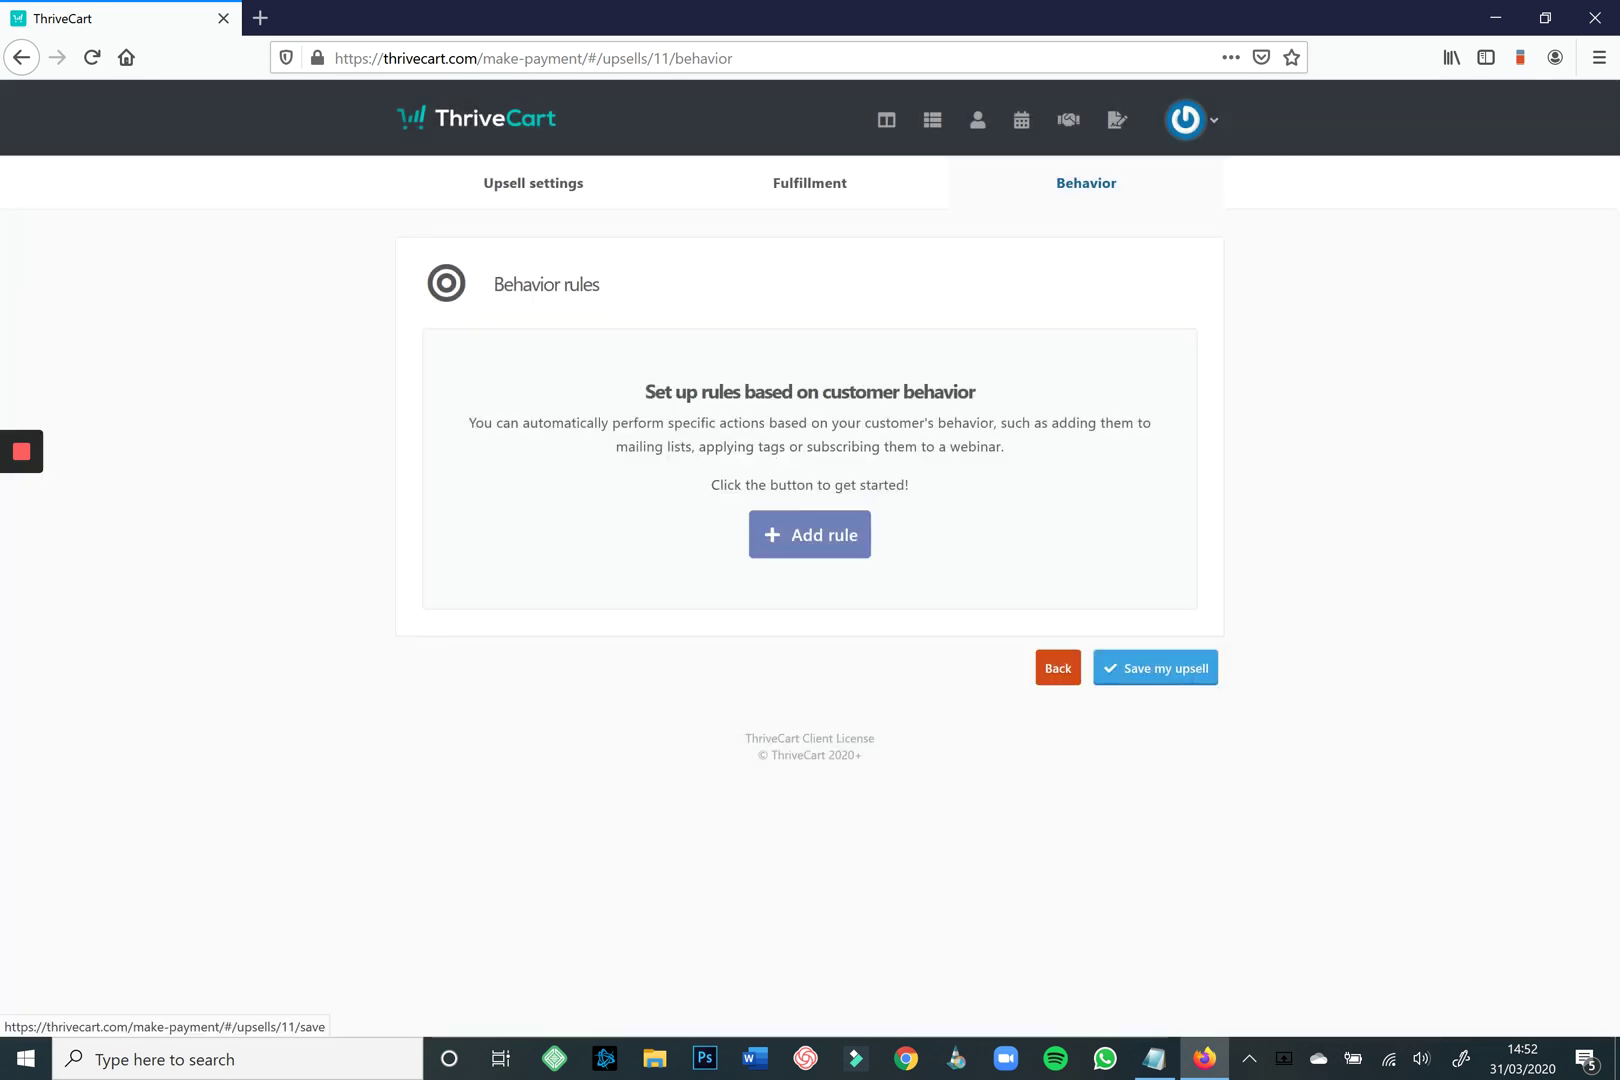
{"action": "left_click", "coordinate": [1155, 668]}
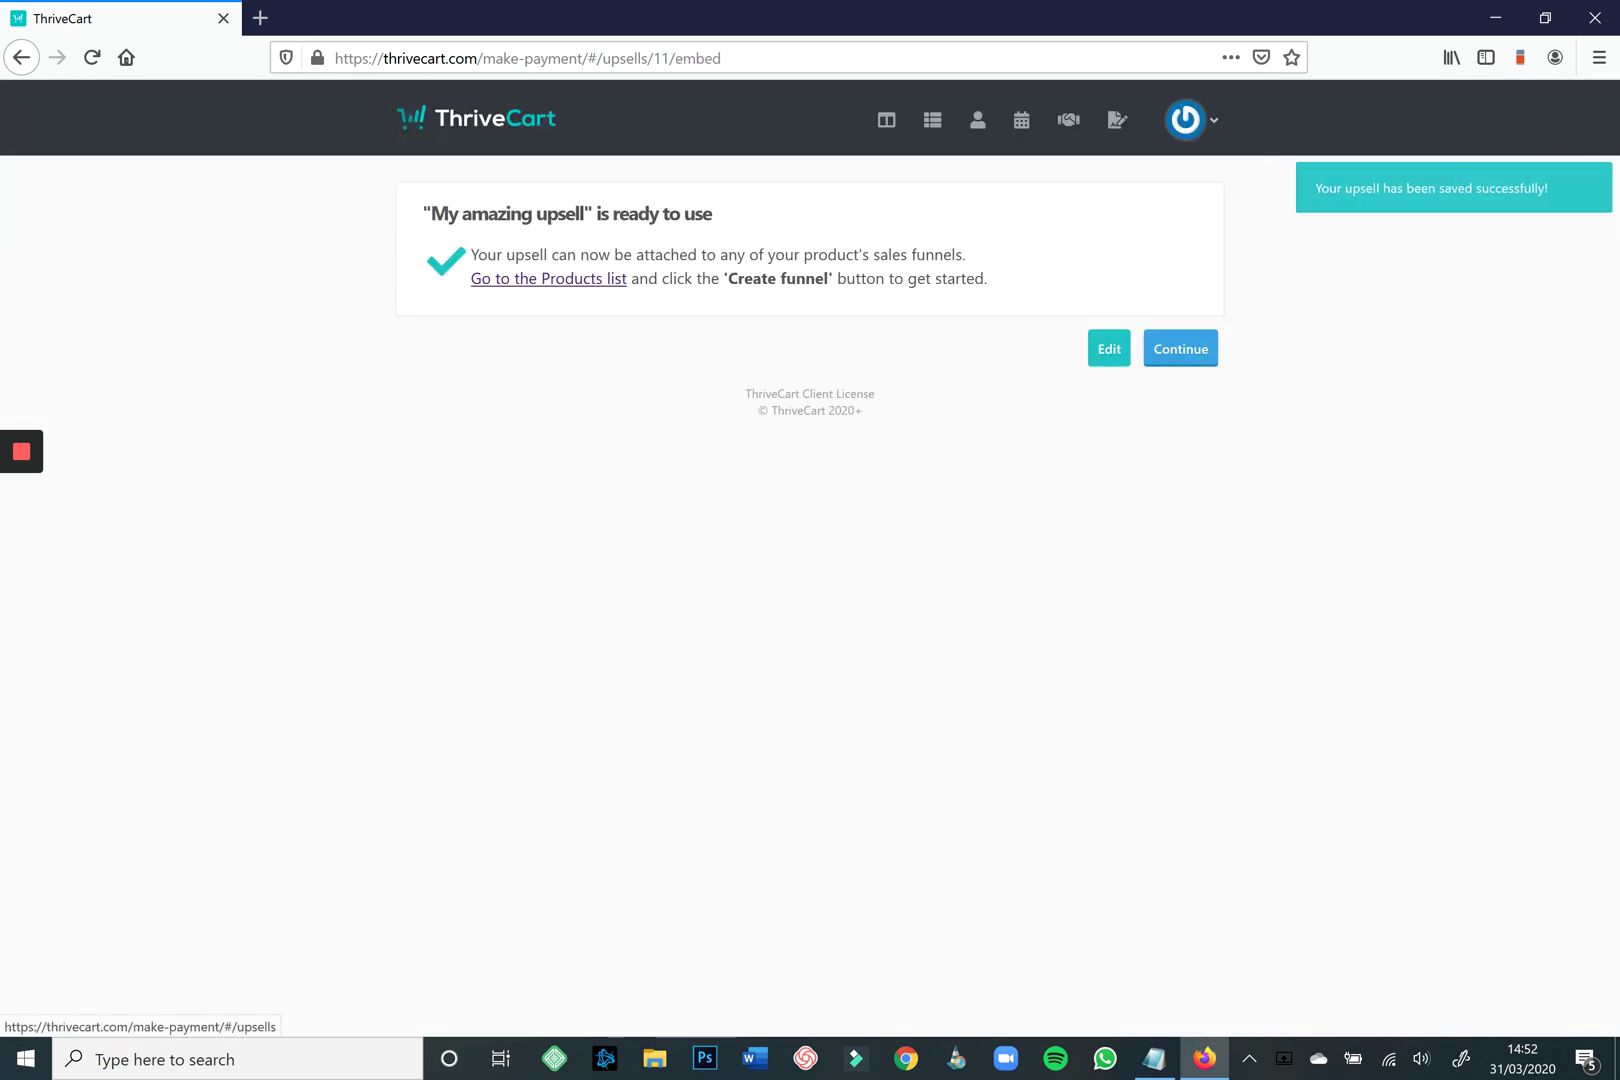
Go from the upsells list to Products and start a funnel for 'My amazing product'.
{"action": "left_click", "coordinate": [1180, 348]}
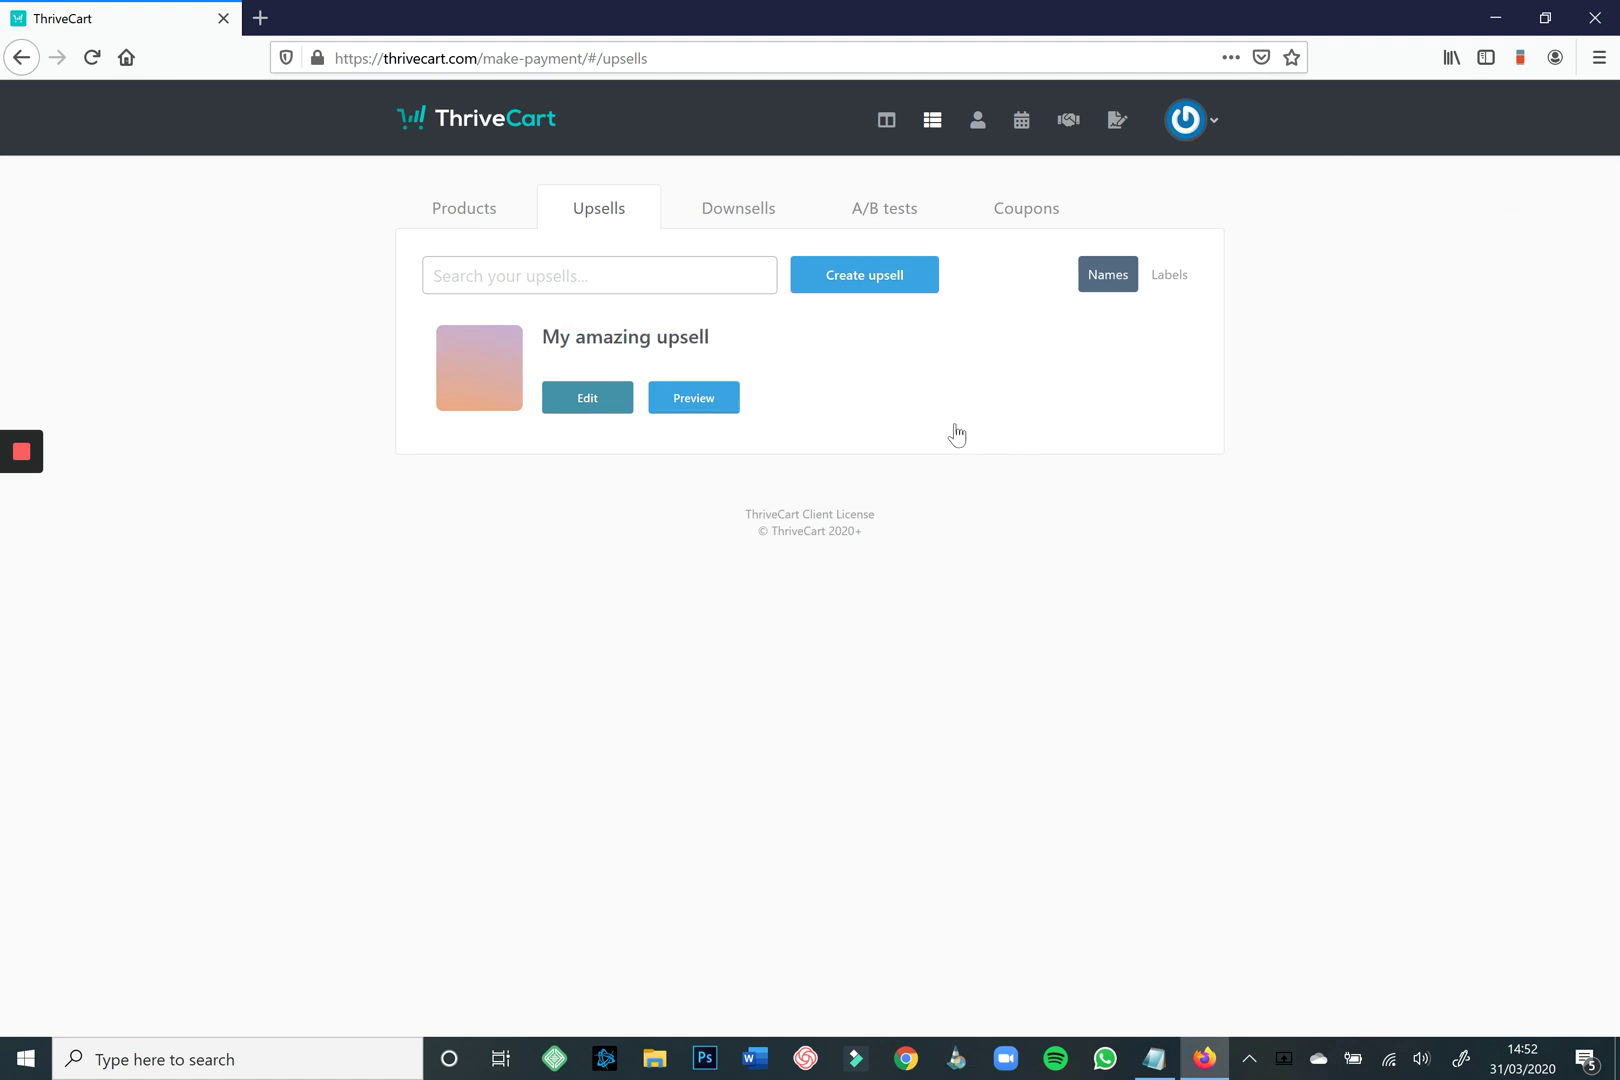
{"action": "left_click", "coordinate": [472, 208]}
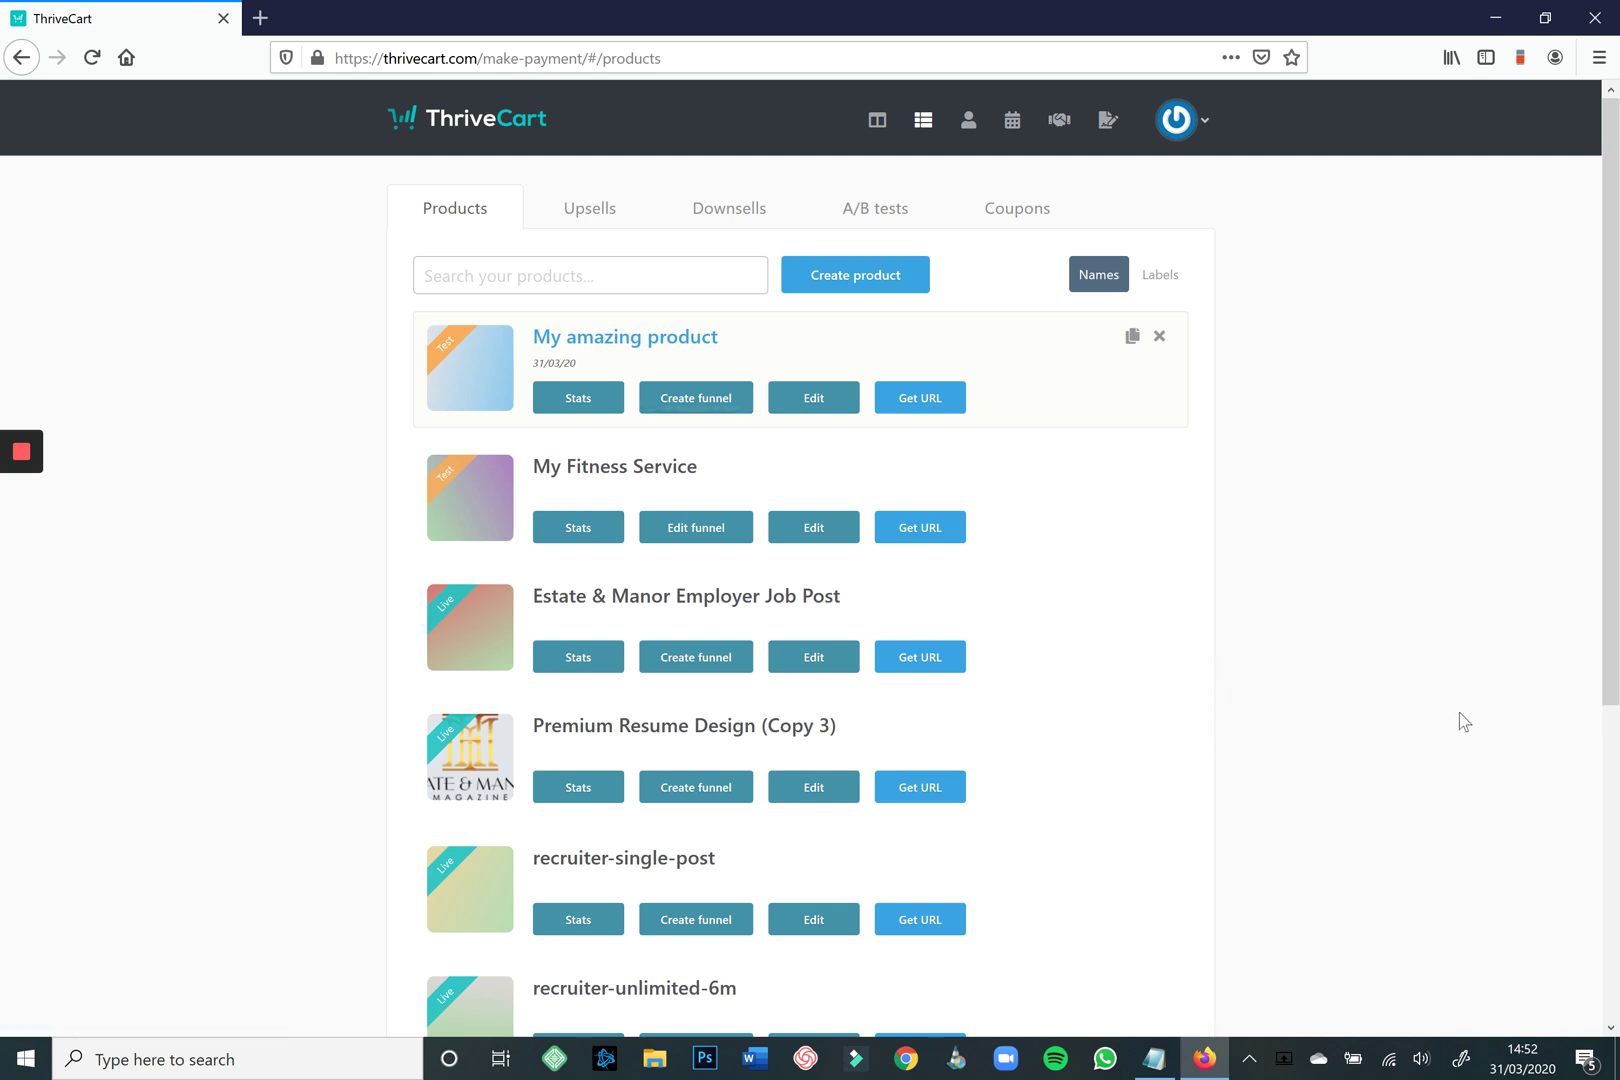
{"action": "left_click", "coordinate": [696, 397]}
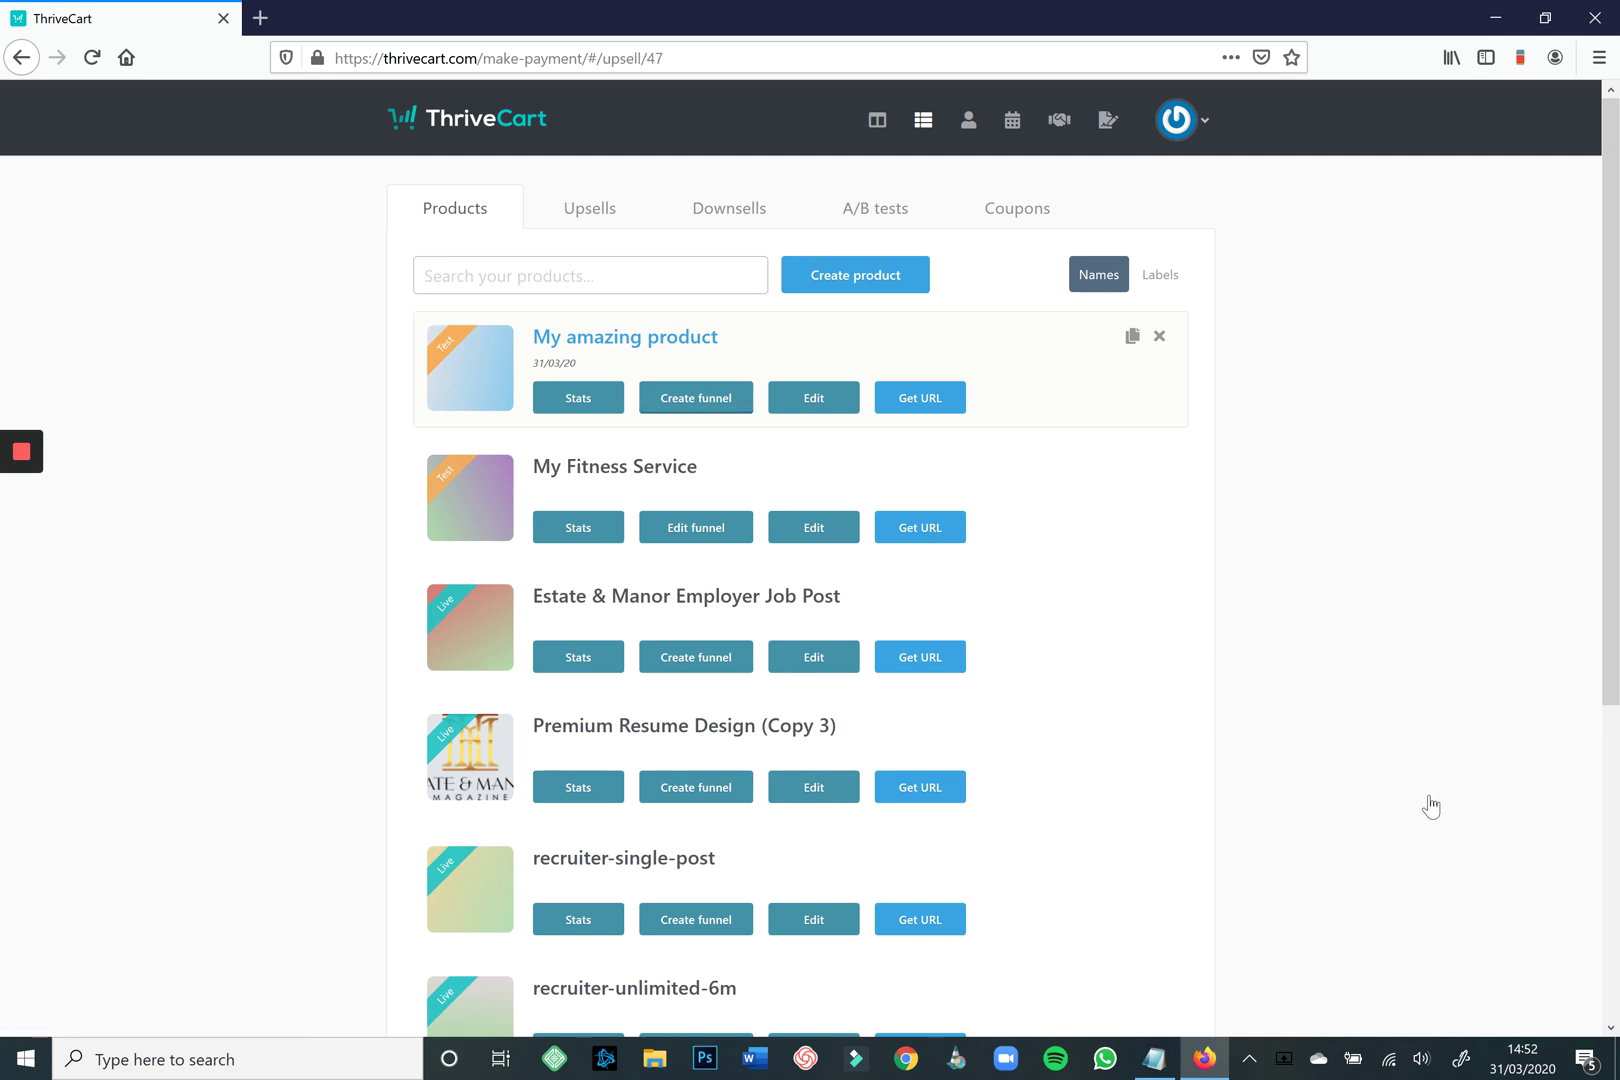
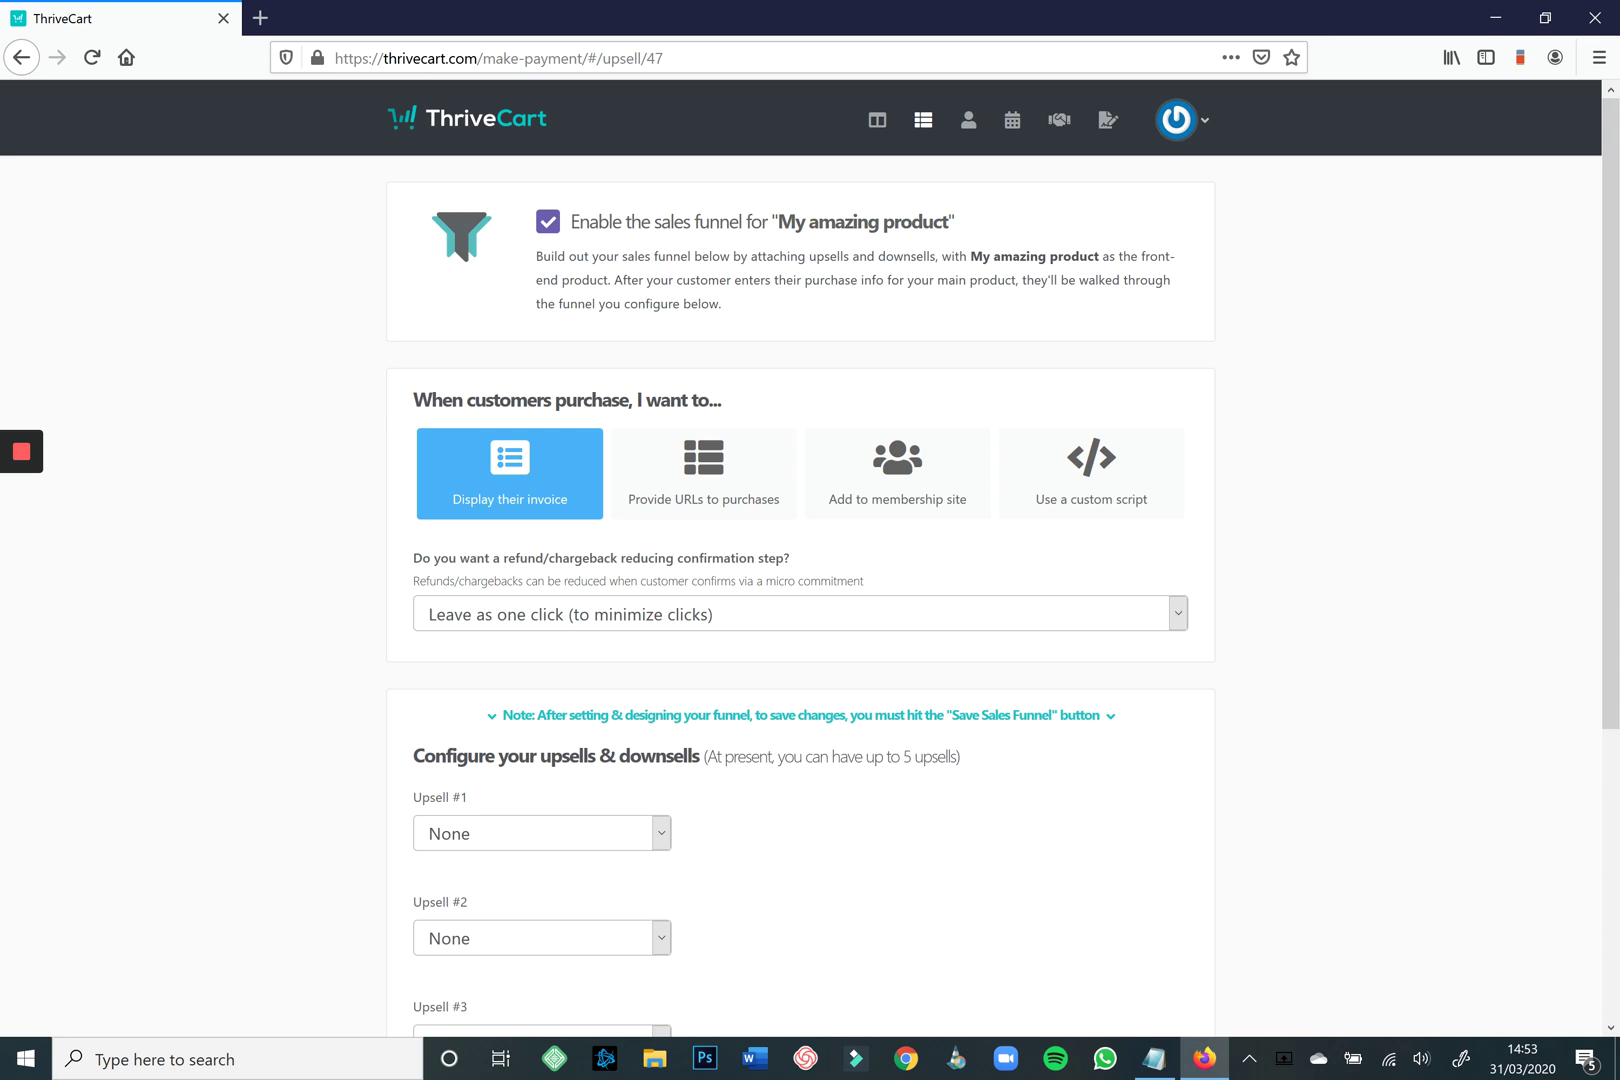
Choose 'My amazing upsell' for the funnel's Upsell #1 slot.
{"action": "left_click", "coordinate": [541, 833]}
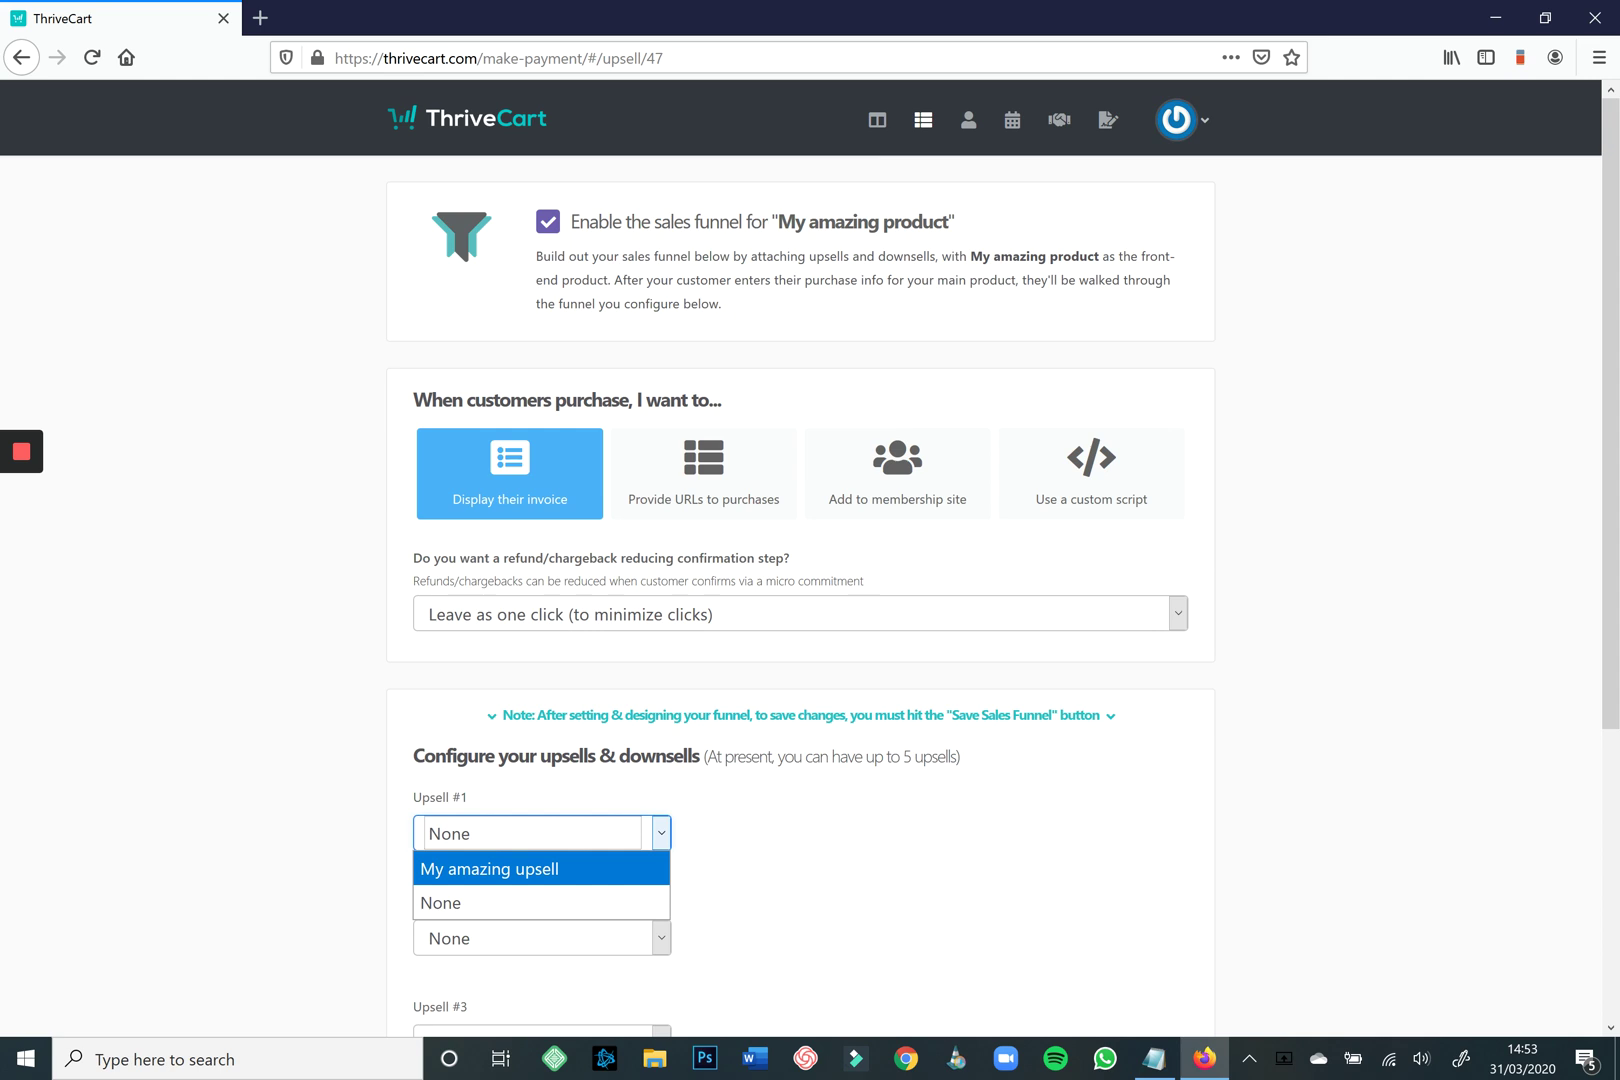
{"action": "key", "text": "Return"}
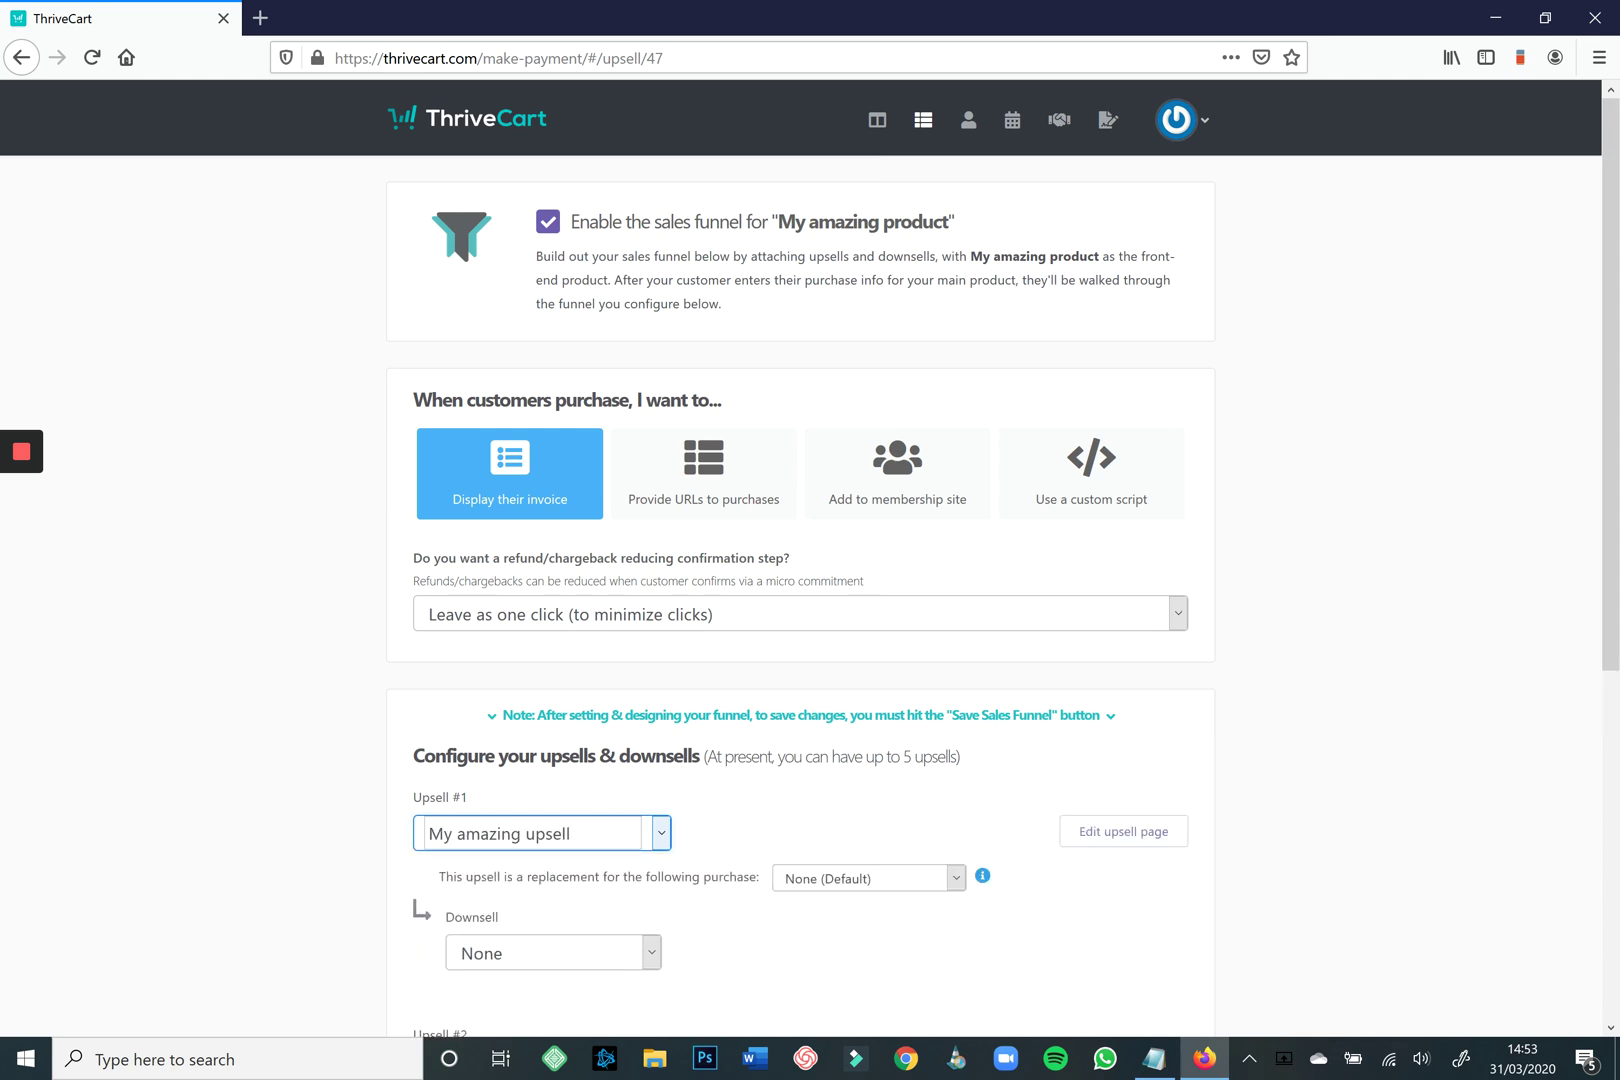
{"action": "scroll", "coordinate": [810, 560], "scroll_direction": "down", "scroll_amount": 2}
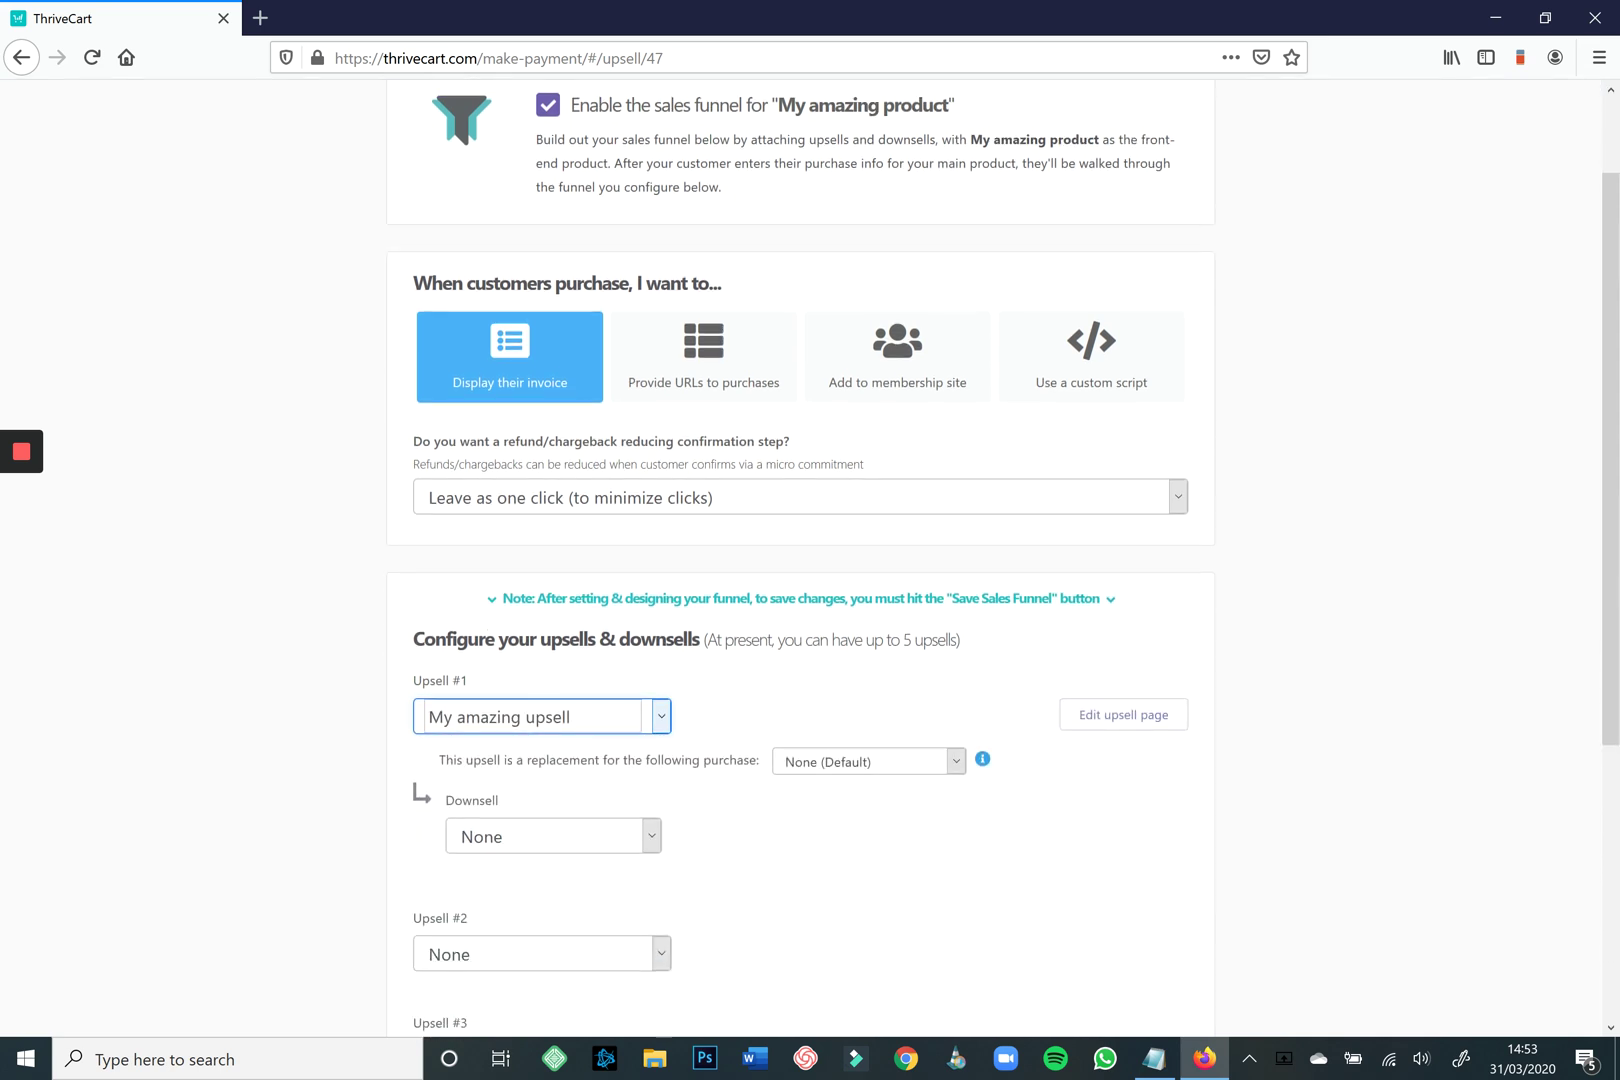
Leave the replacement purchase at None (Default) and bring up the upsell page customization options.
{"action": "mouse_move", "coordinate": [982, 759]}
{"action": "left_click", "coordinate": [869, 762]}
{"action": "left_click", "coordinate": [869, 815]}
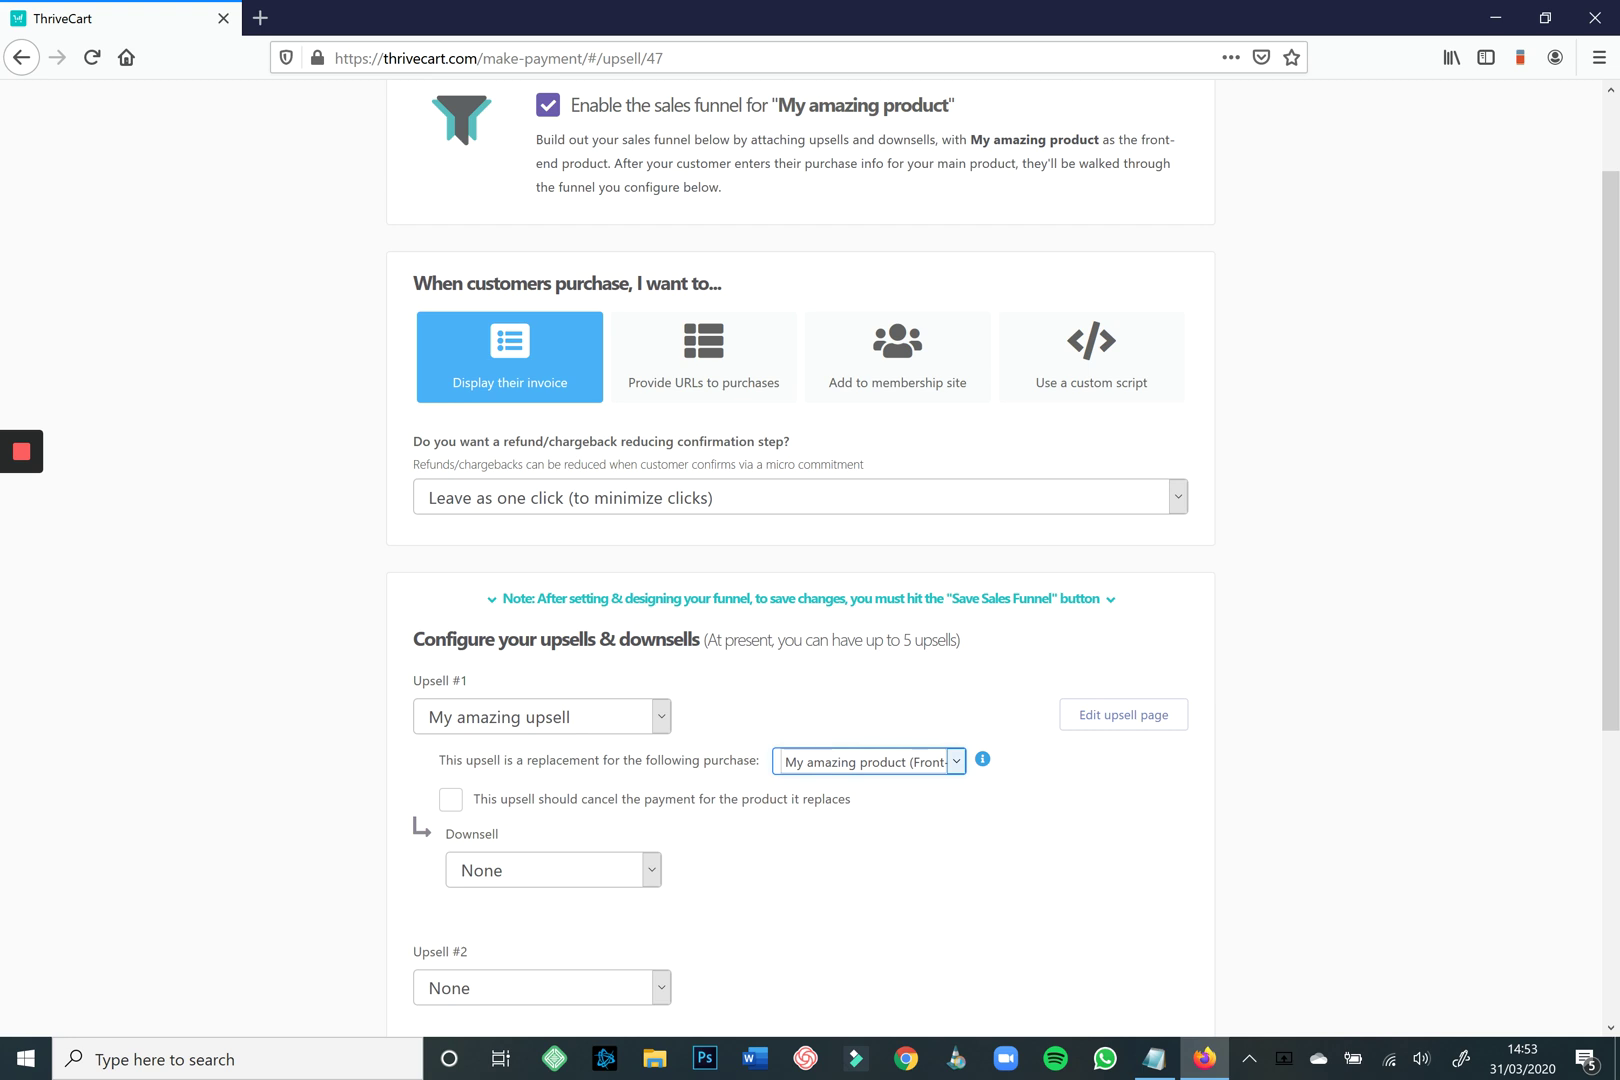
{"action": "key", "text": "alt+Down"}
{"action": "key", "text": "Up"}
{"action": "key", "text": "Return"}
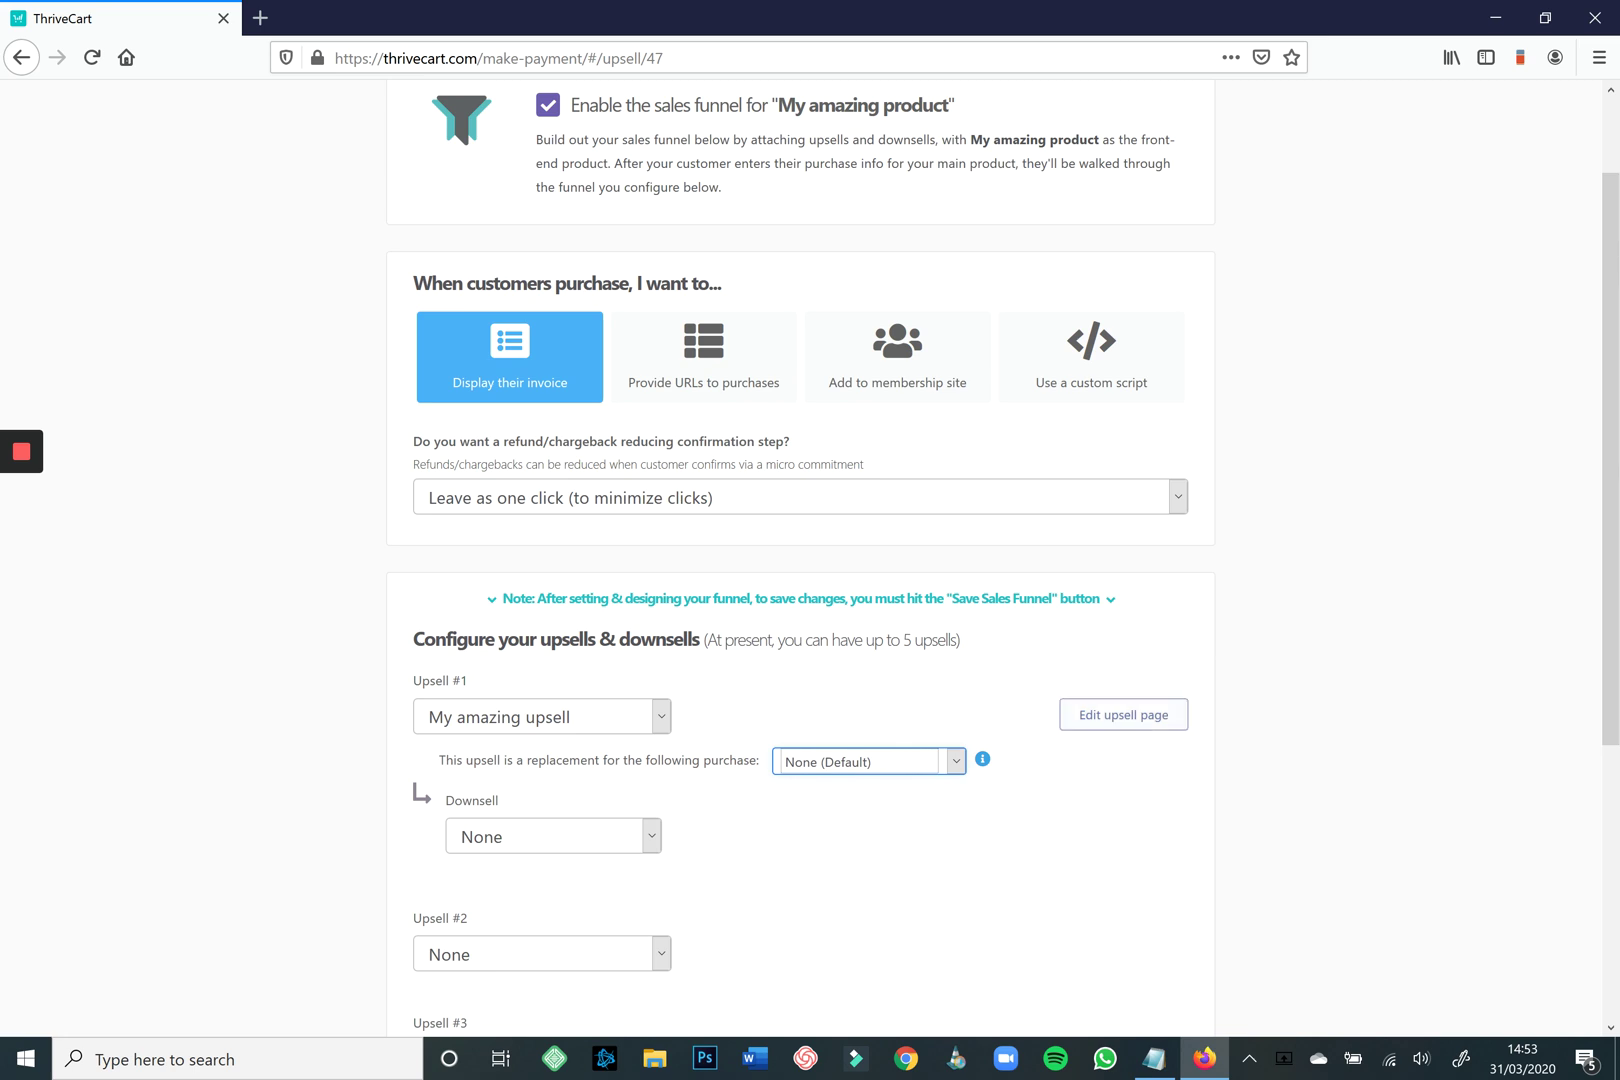
{"action": "left_click", "coordinate": [1123, 714]}
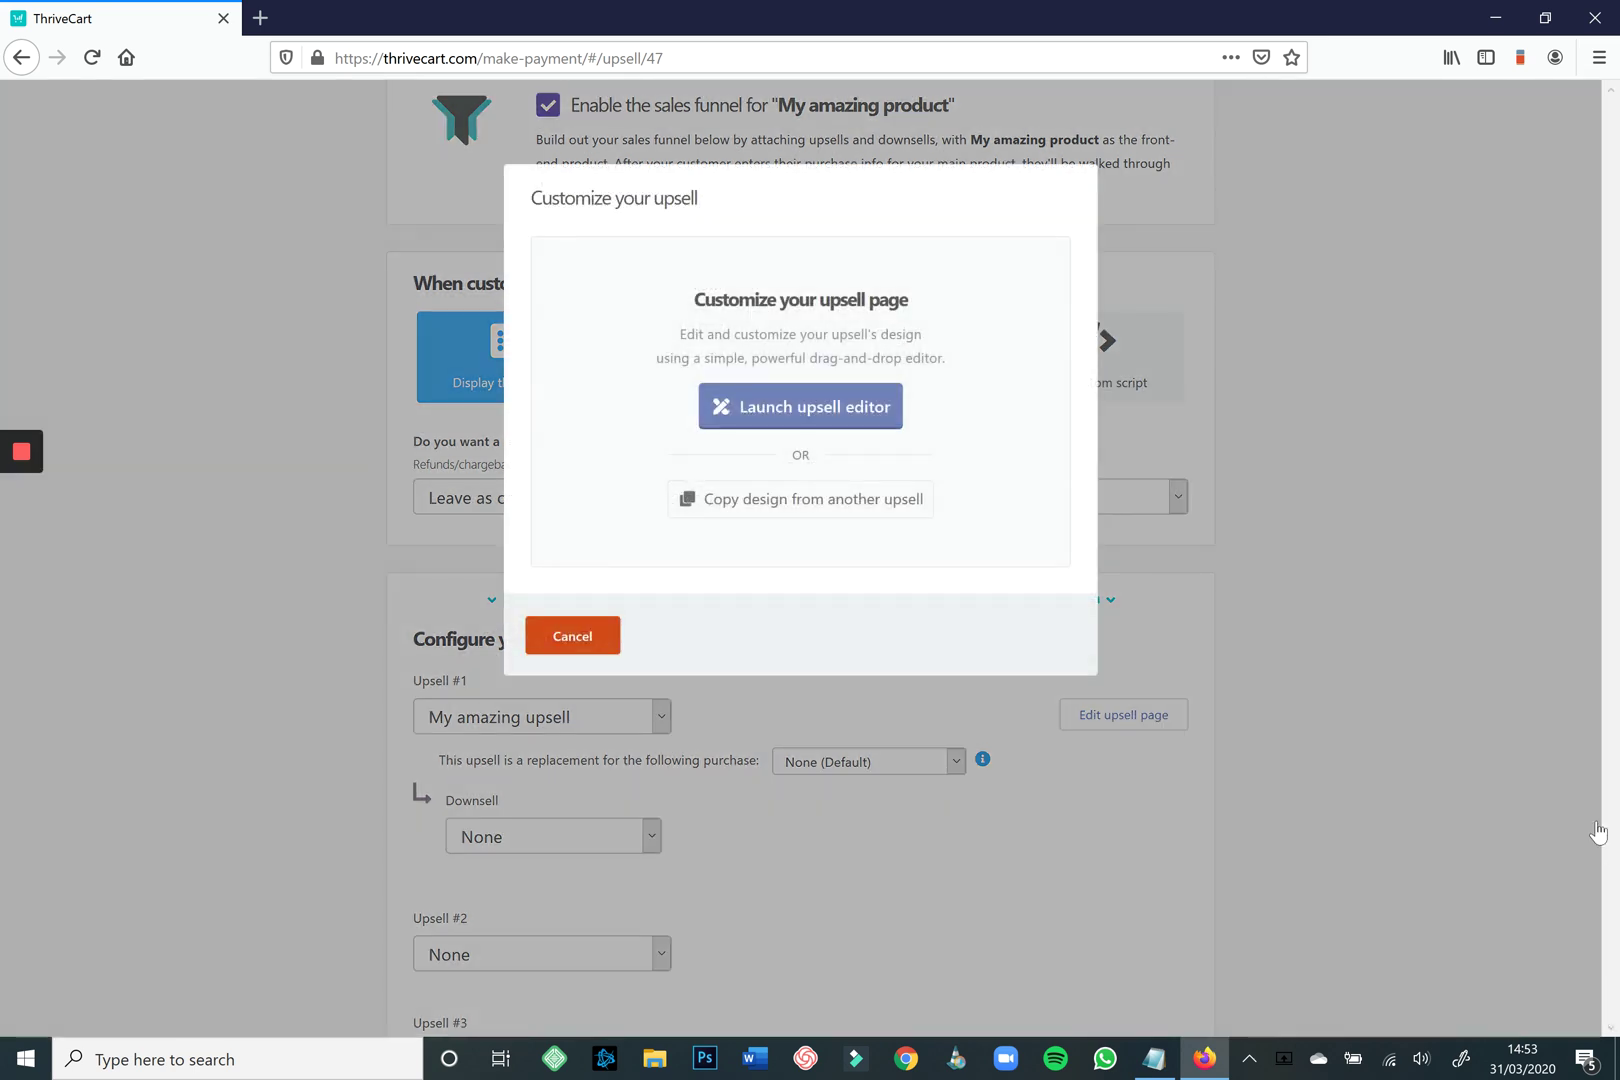
Launch the upsell page editor and turn the progress bar background red.
{"action": "key", "text": "Return"}
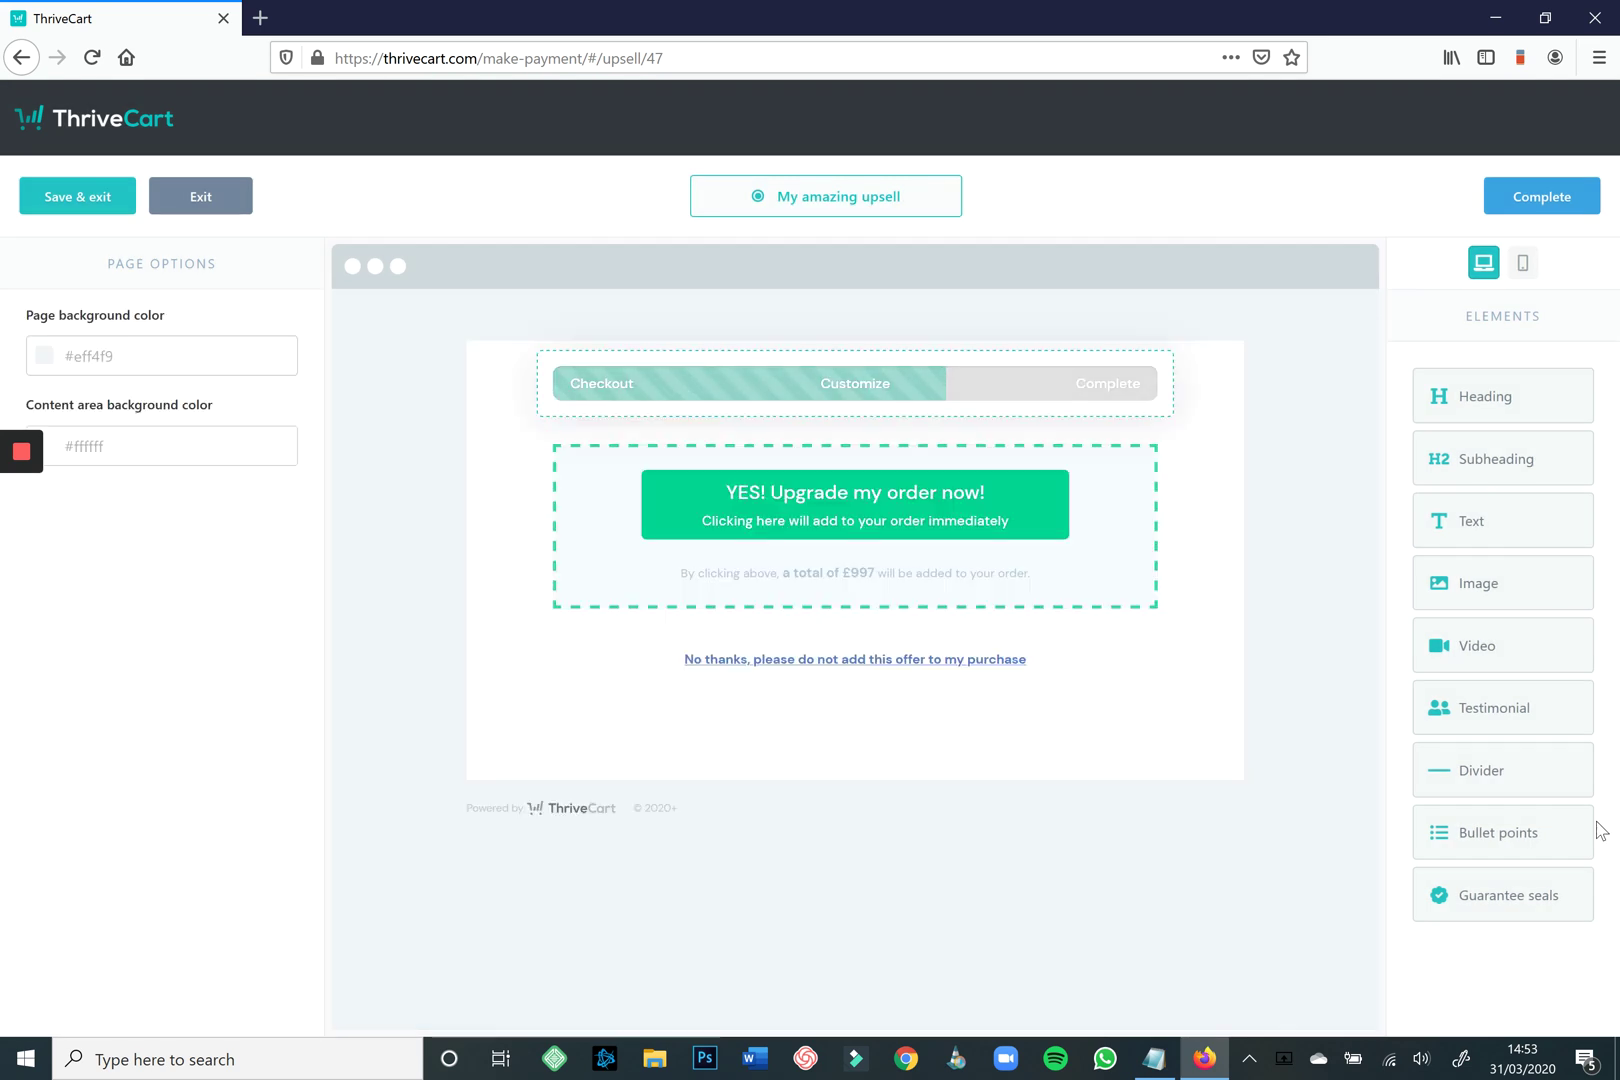
{"action": "left_click", "coordinate": [602, 383]}
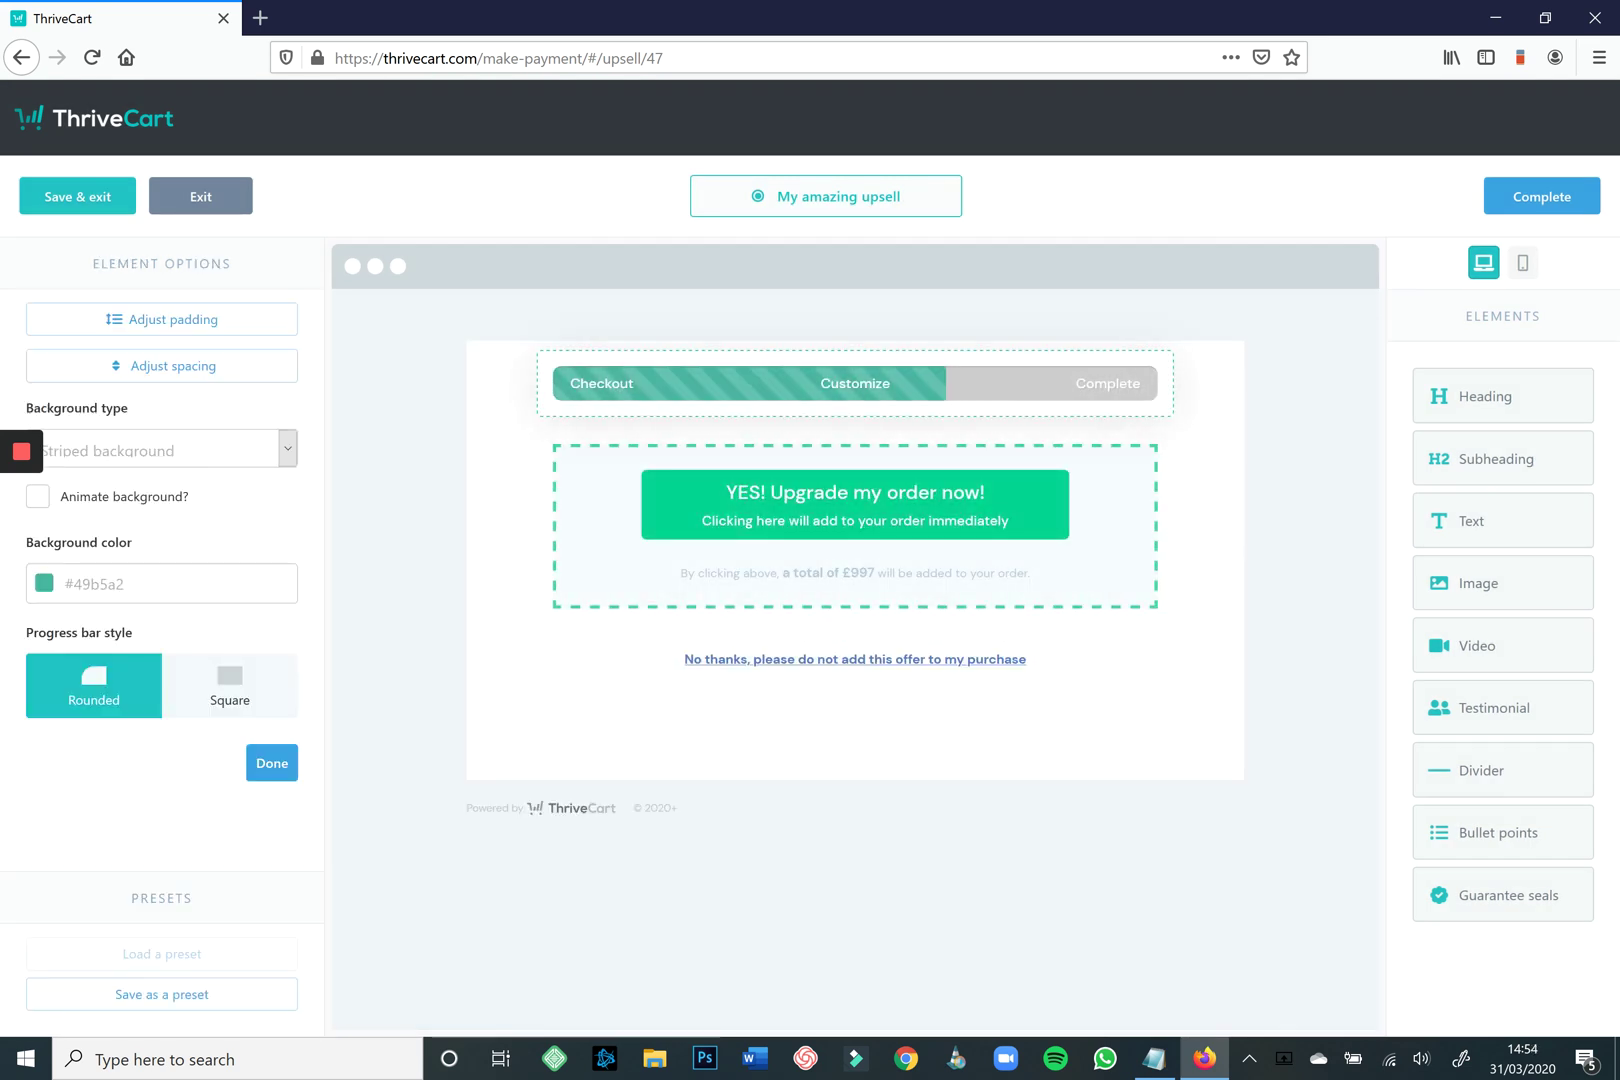
{"action": "left_click", "coordinate": [160, 583]}
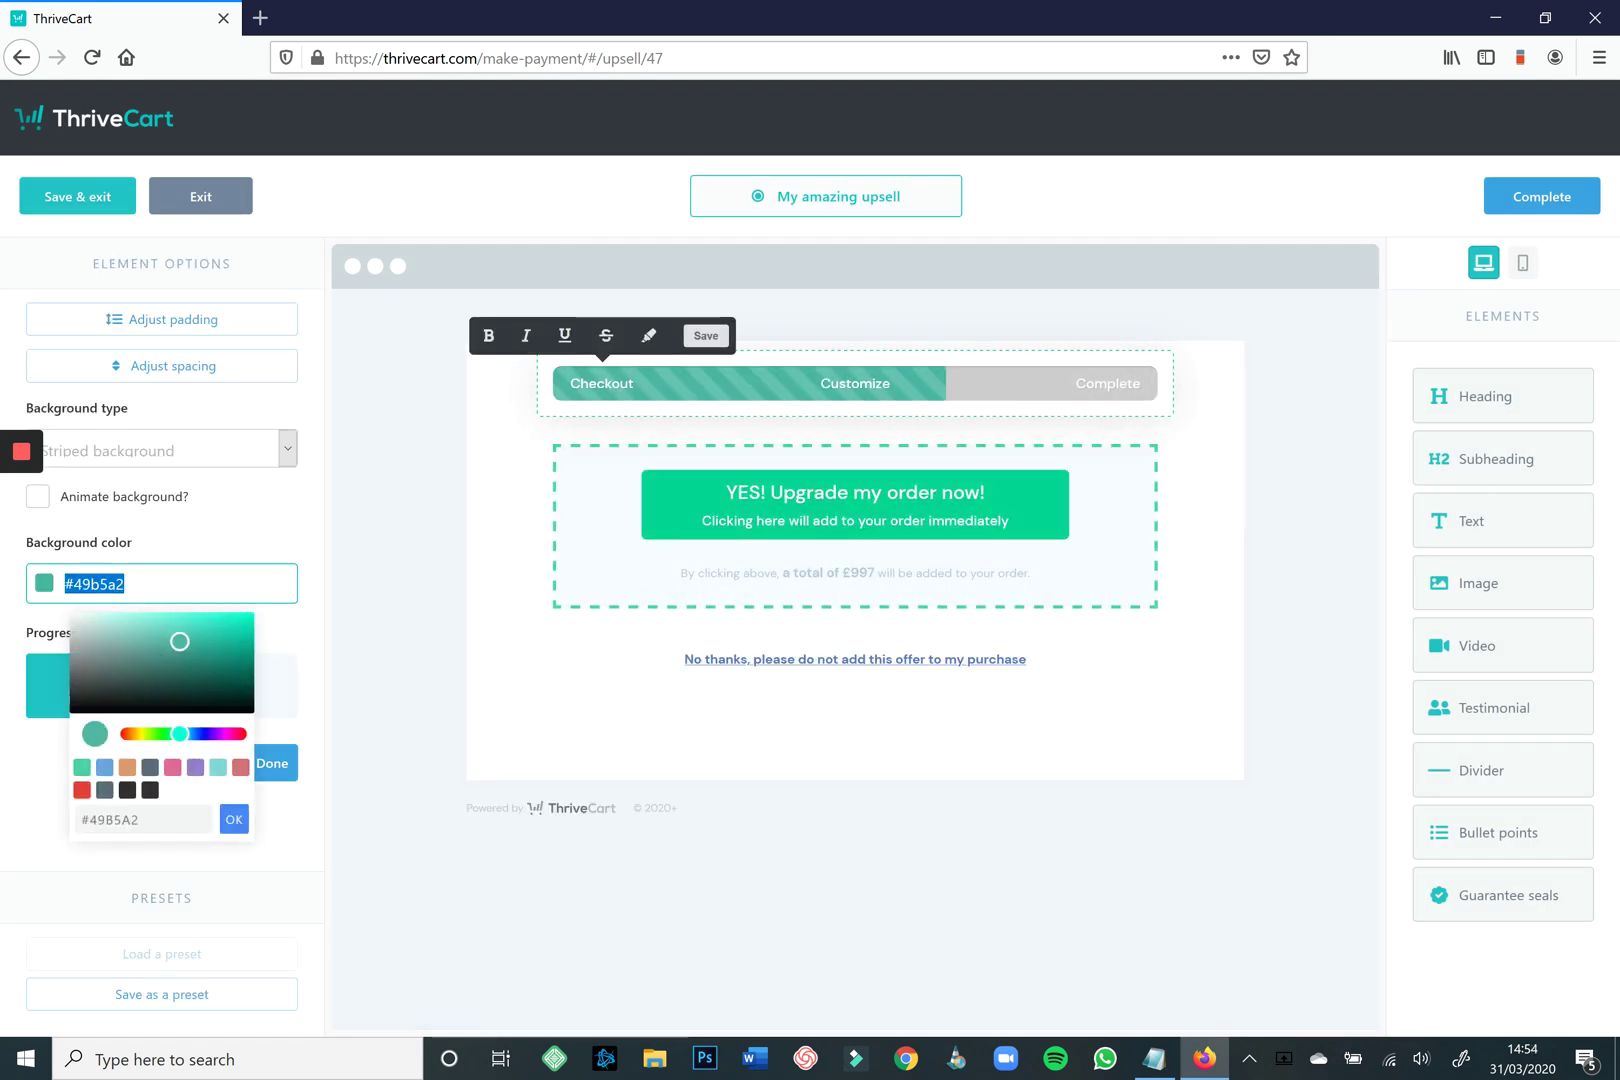
{"action": "left_click", "coordinate": [82, 790]}
Make the offer block's dashed border red and its upgrade button black.
{"action": "left_click", "coordinate": [684, 511]}
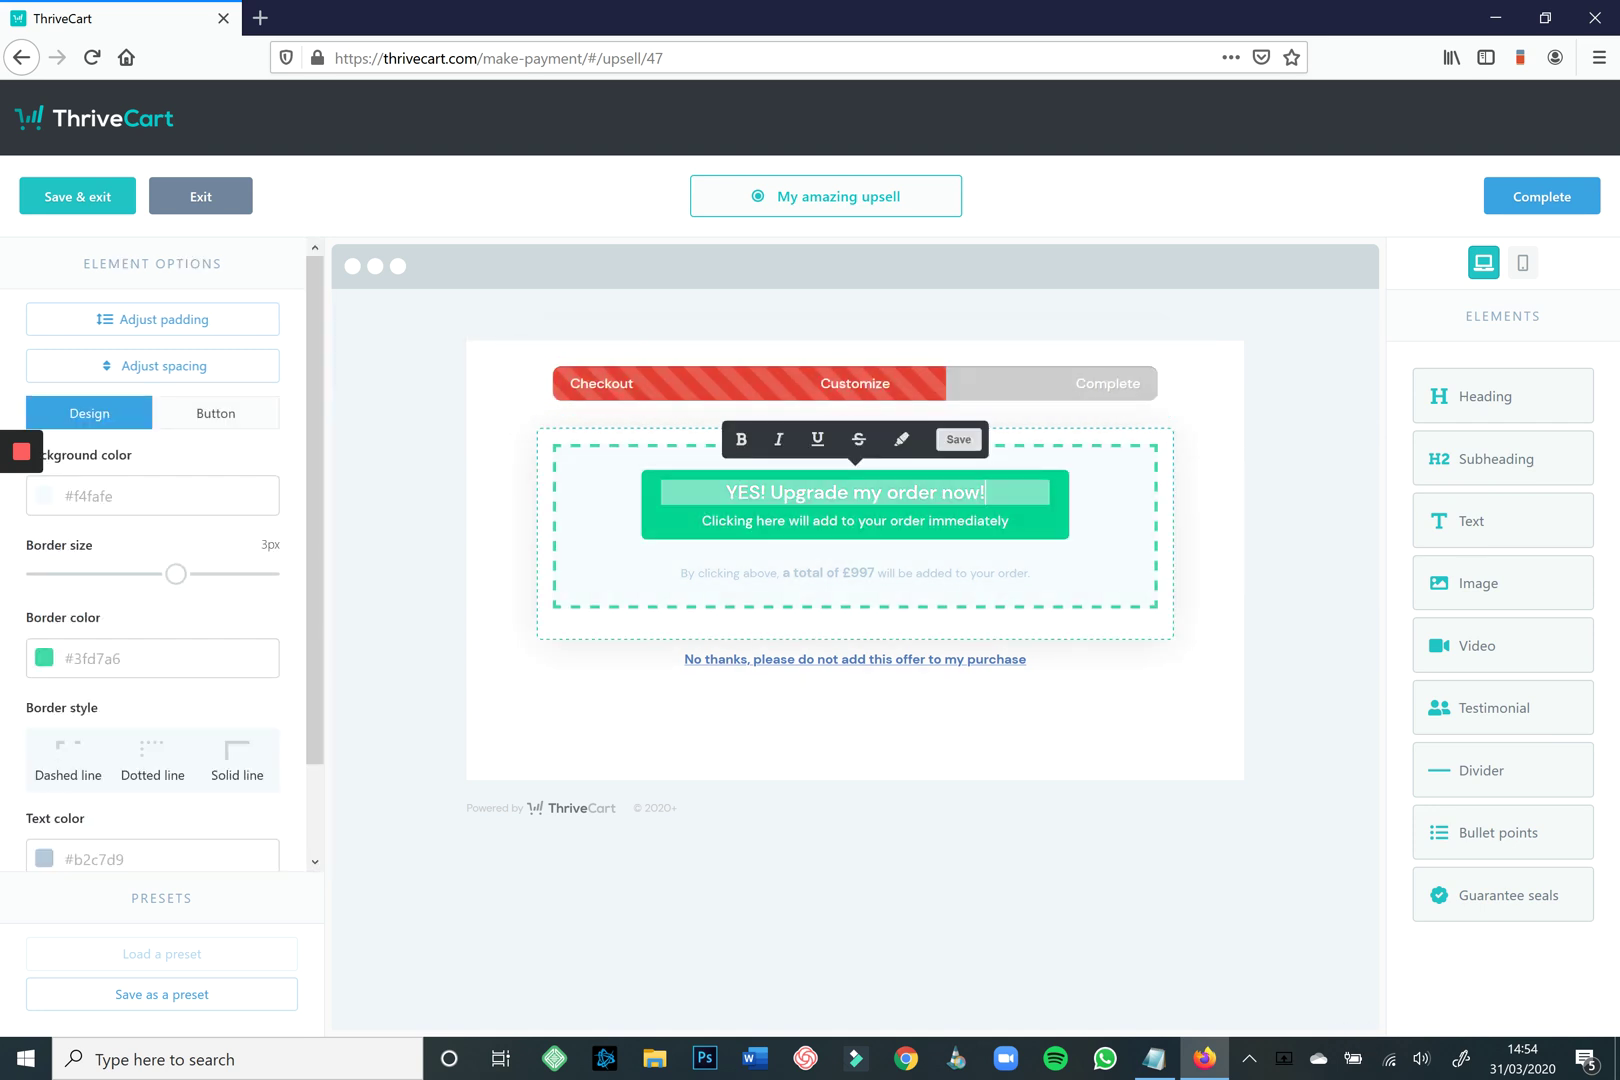
{"action": "left_click", "coordinate": [150, 658]}
{"action": "left_click", "coordinate": [72, 864]}
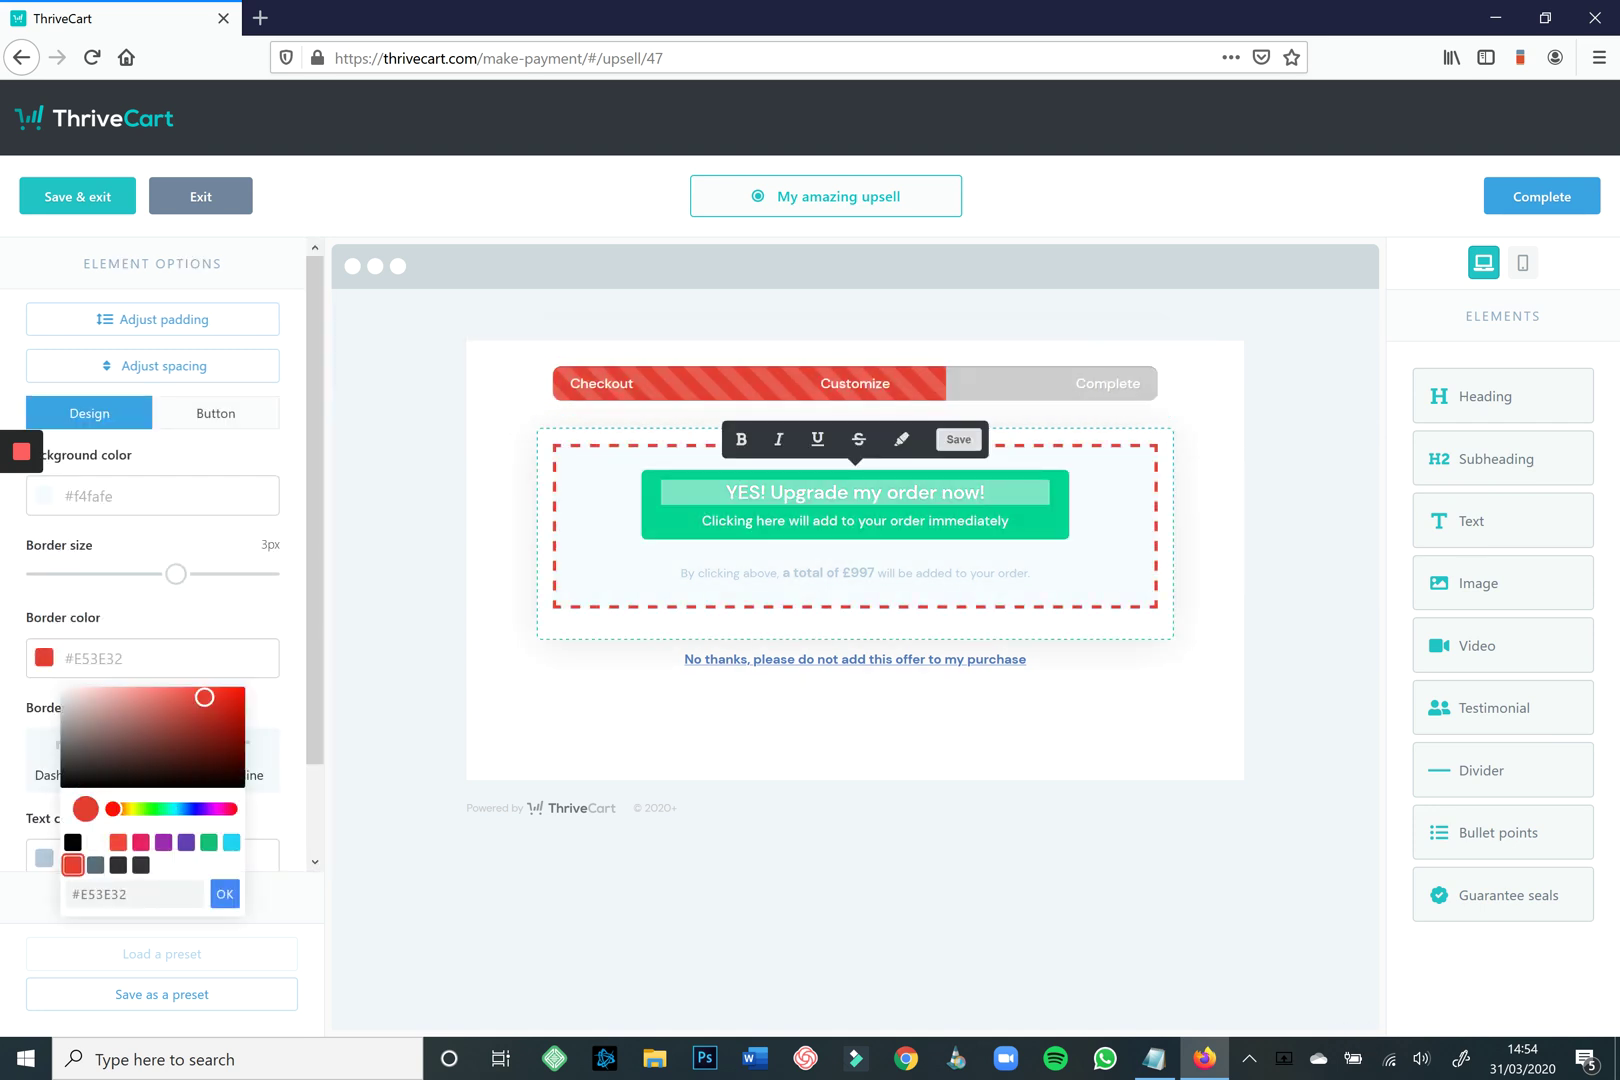
{"action": "left_click", "coordinate": [215, 413]}
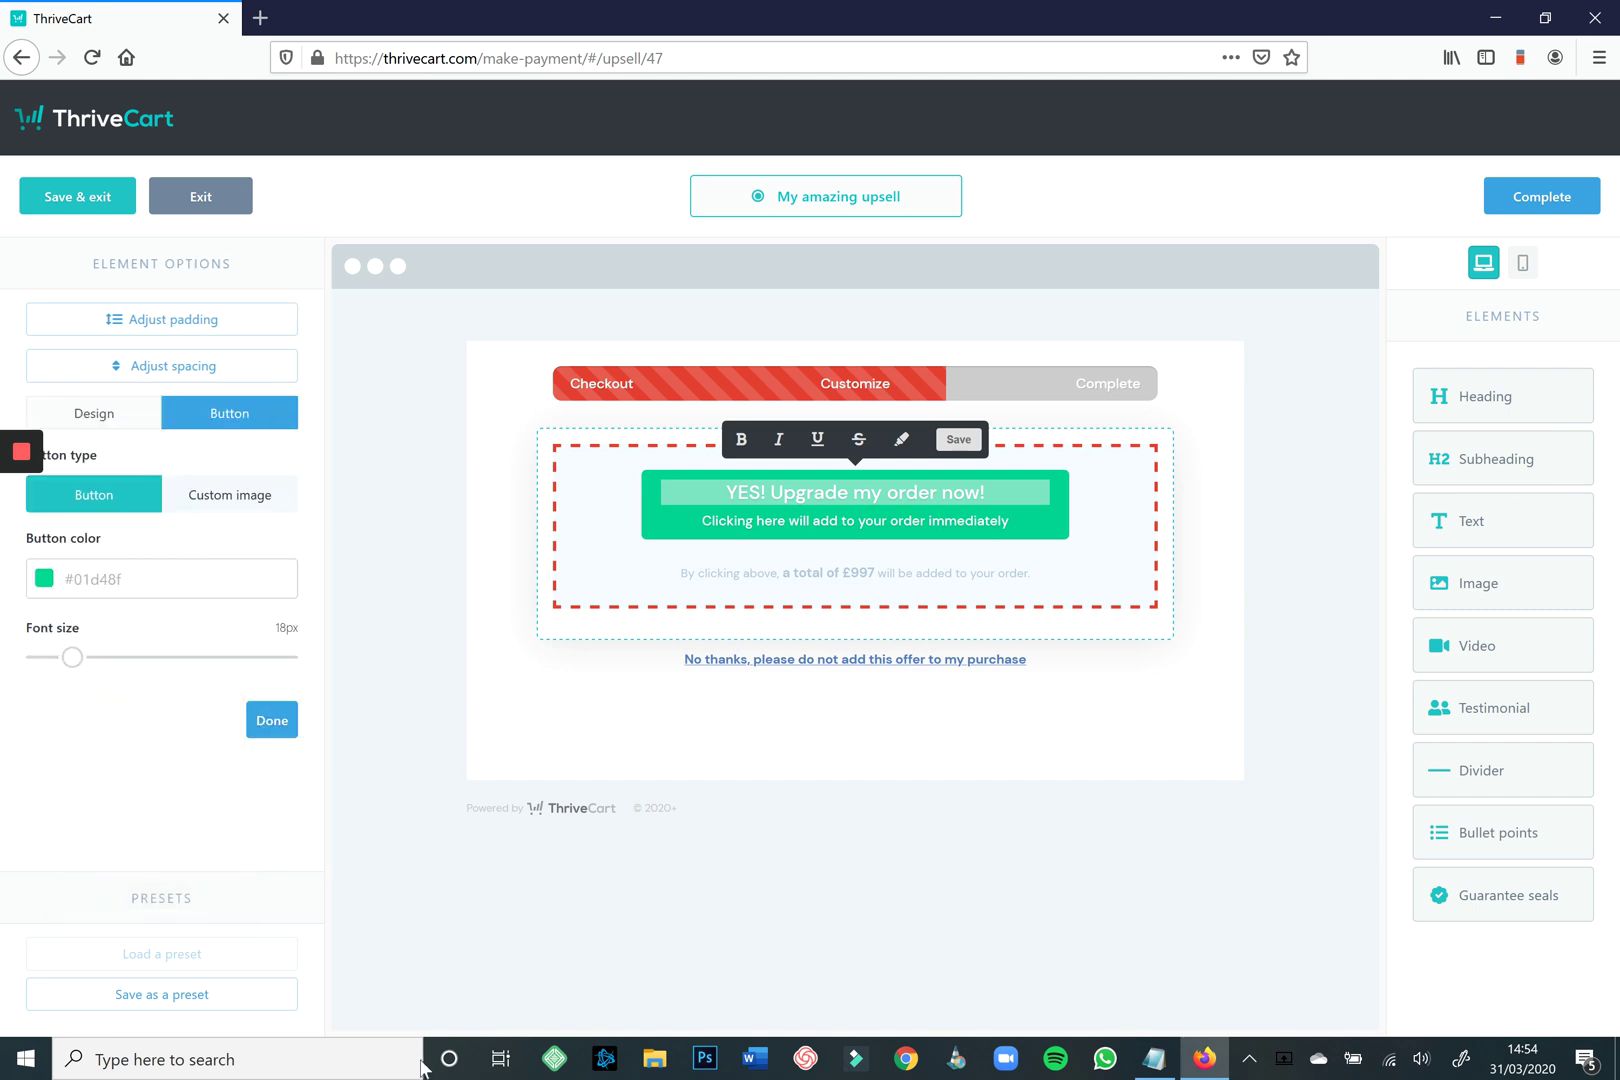
{"action": "left_click", "coordinate": [150, 578]}
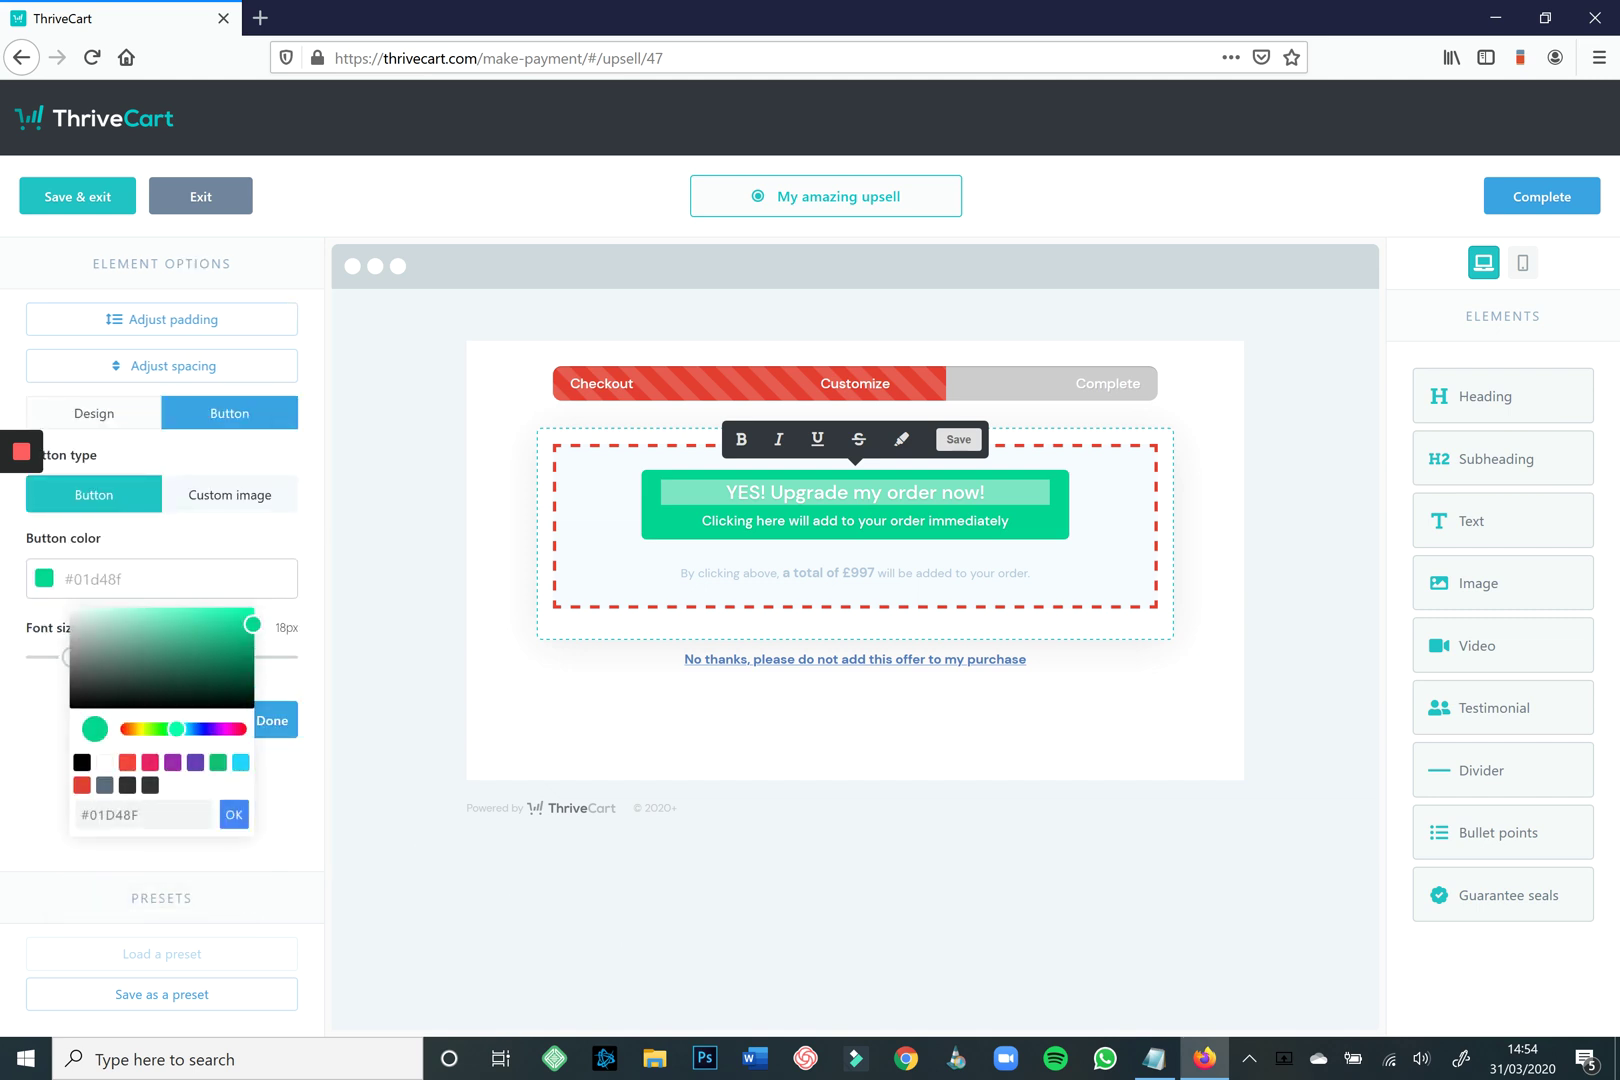
{"action": "left_click", "coordinate": [82, 762]}
{"action": "left_click", "coordinate": [273, 720]}
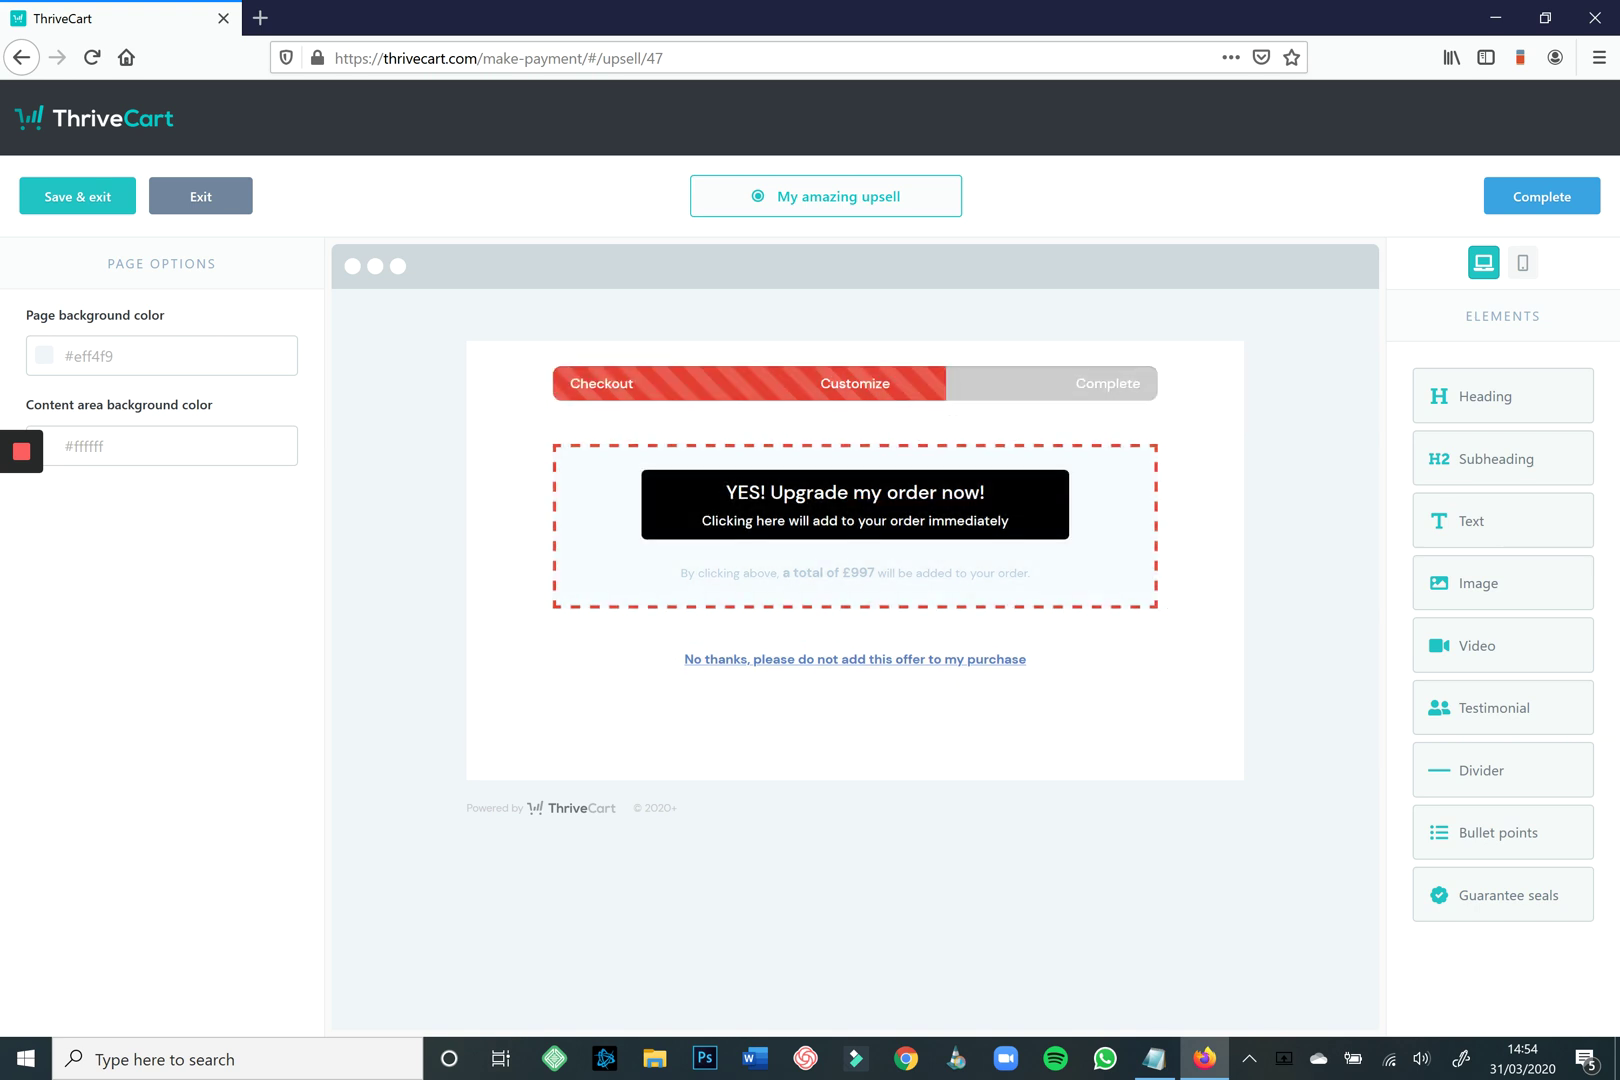
Add a centred 'UPSELL HEADLINE' heading beneath the progress bar.
{"action": "left_click_drag", "start_coordinate": [1480, 392], "coordinate": [890, 395]}
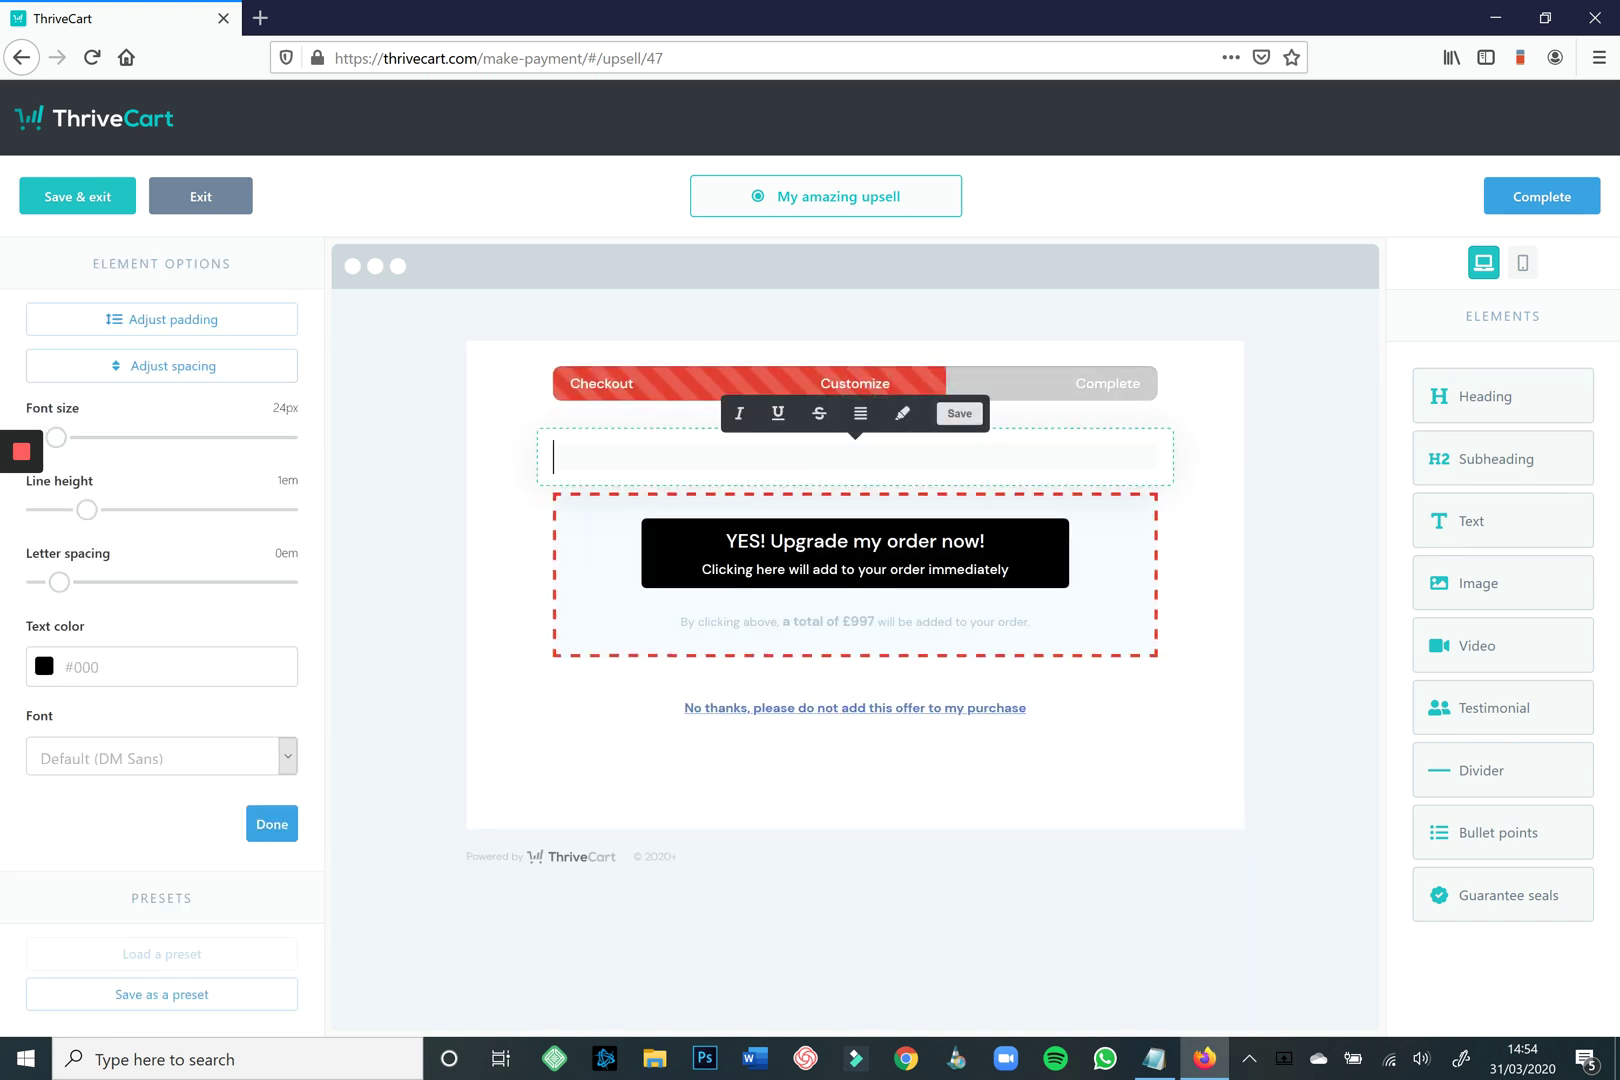
{"action": "type", "text": "UPSELL HEADLINE"}
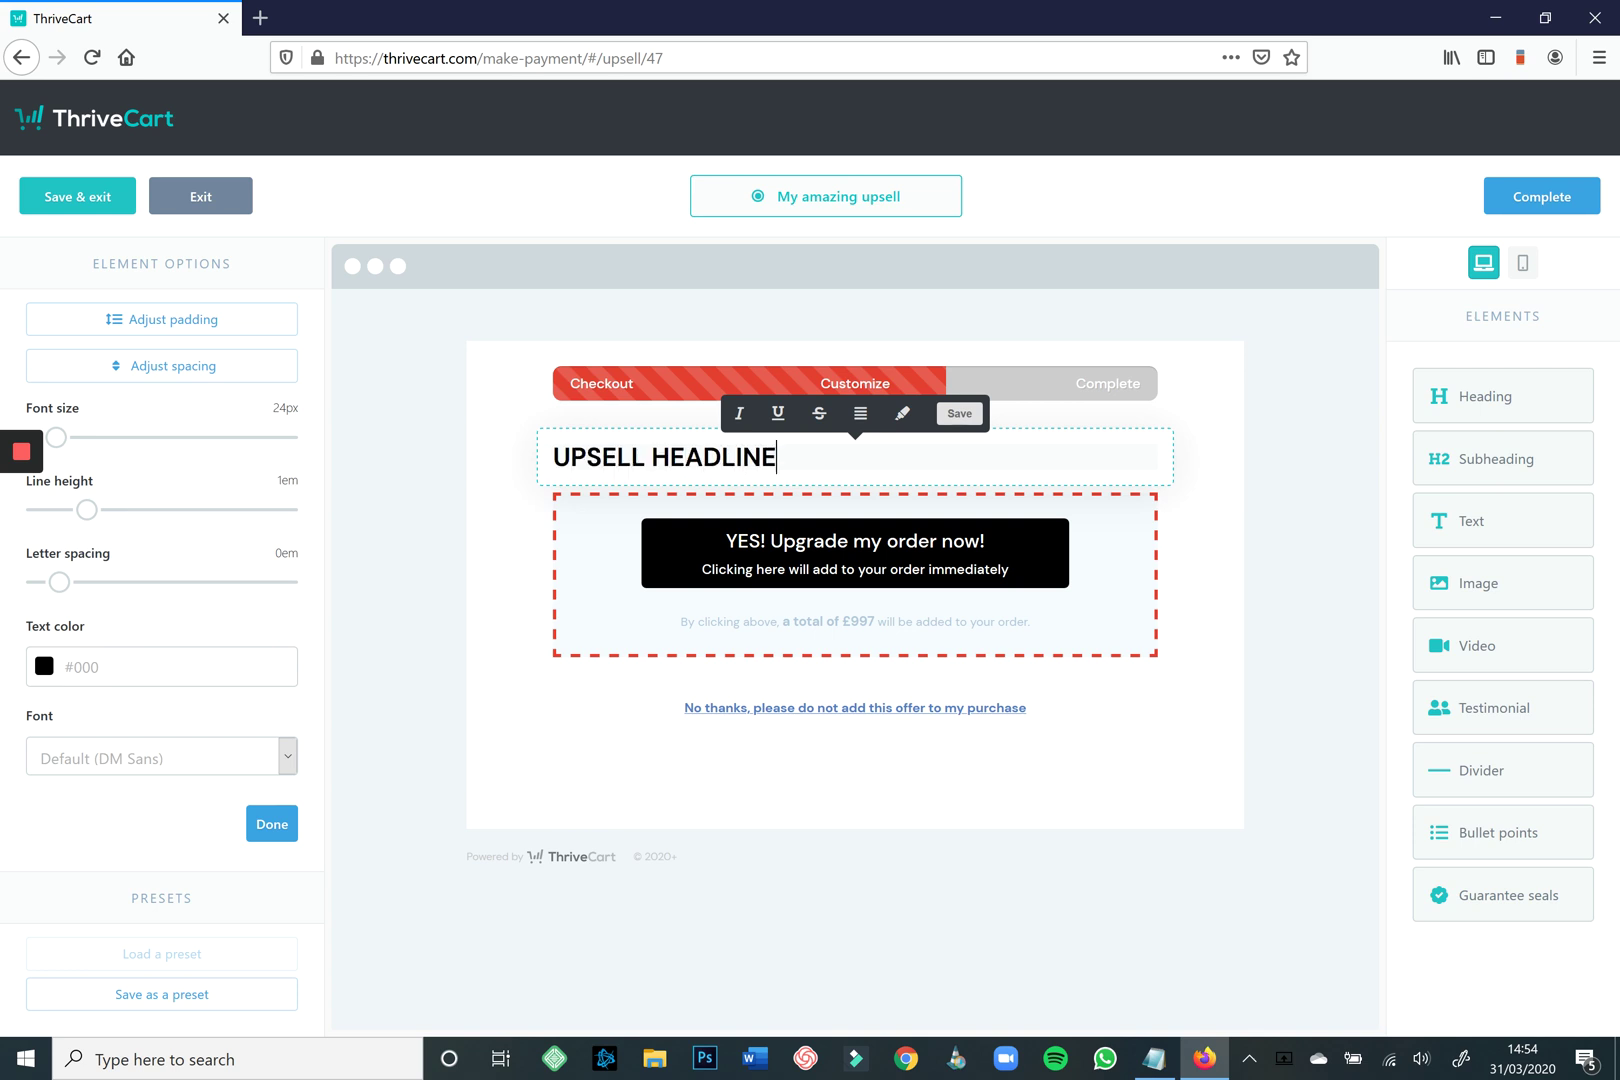
{"action": "left_click", "coordinate": [860, 413]}
{"action": "left_click", "coordinate": [860, 487]}
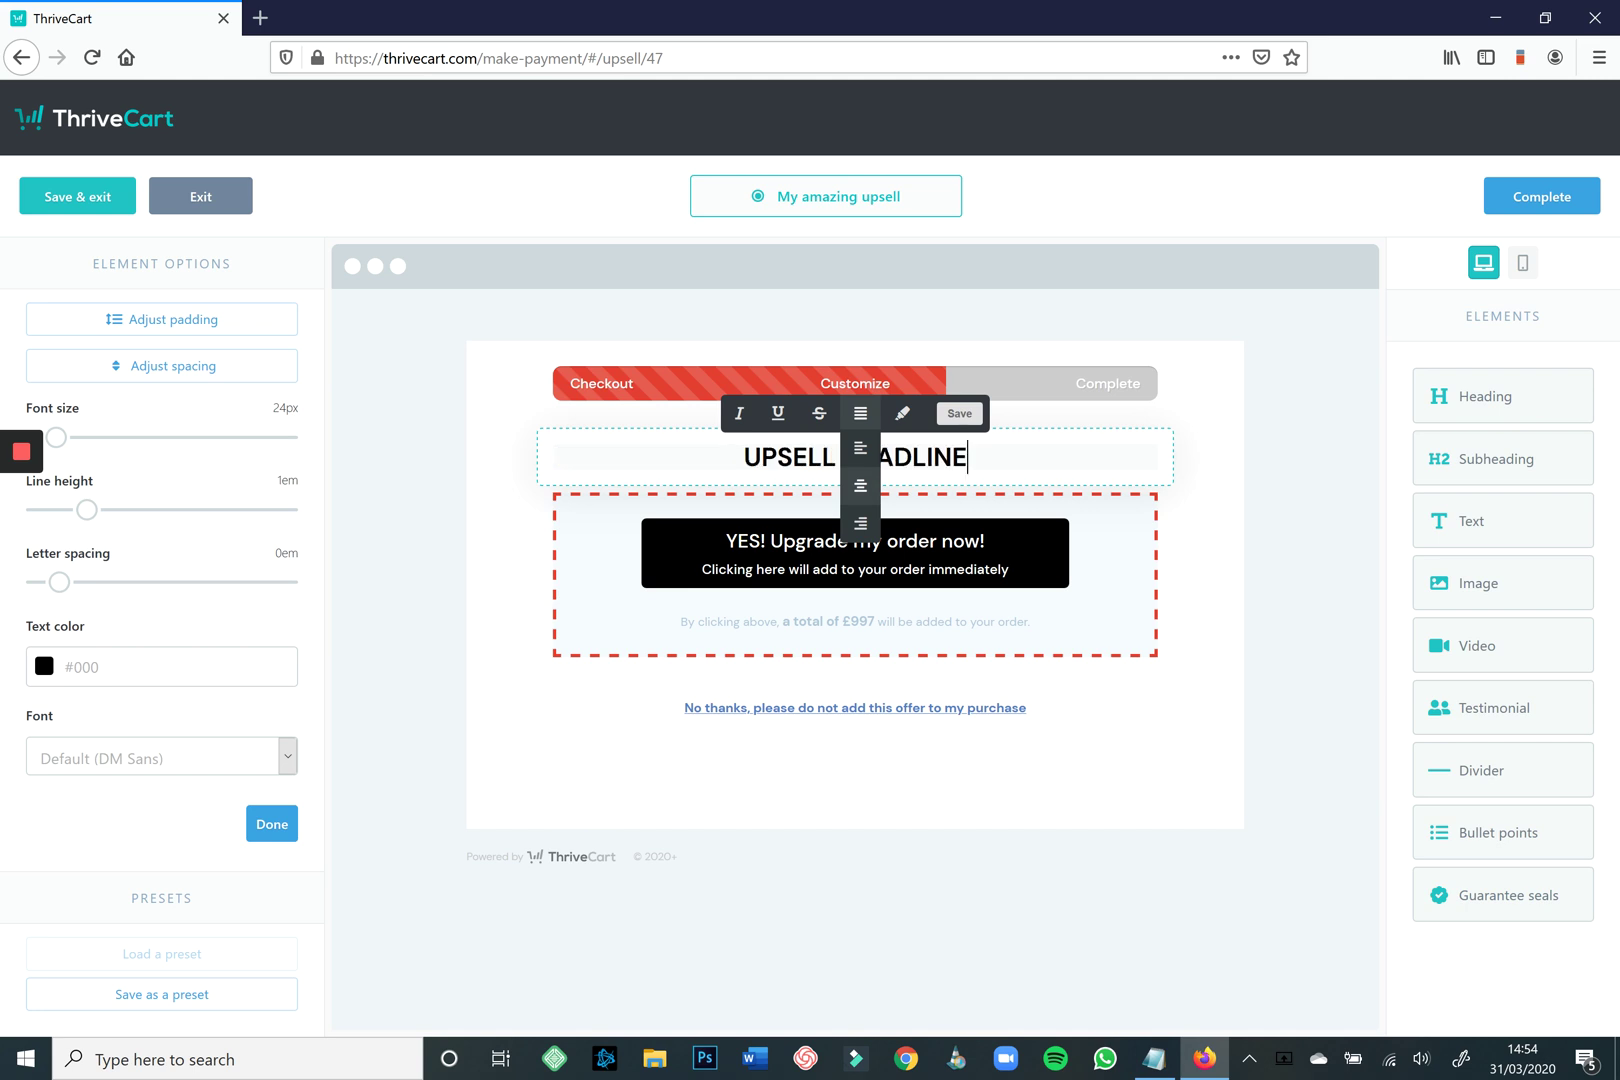
Add a supporting paragraph below the headline, fix its typo, and place a video block beneath it.
{"action": "left_click_drag", "start_coordinate": [1150, 518], "coordinate": [922, 480]}
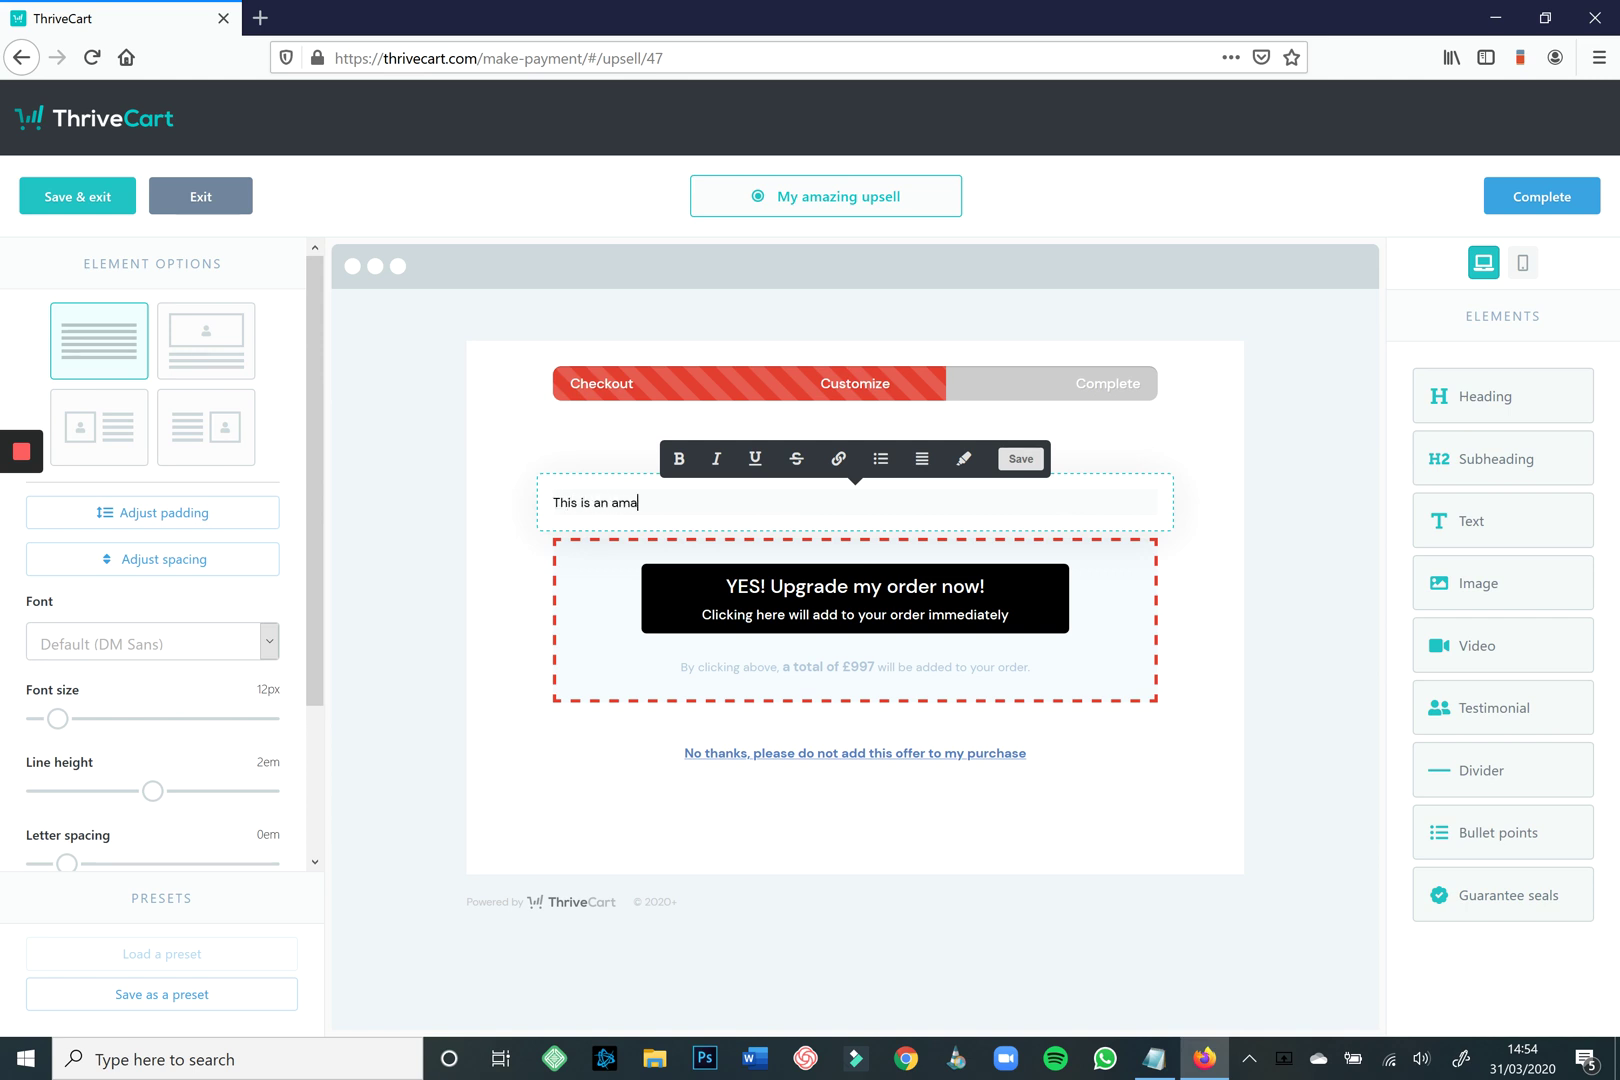
{"action": "type", "text": "pportimty to purchase this upsell. The text"}
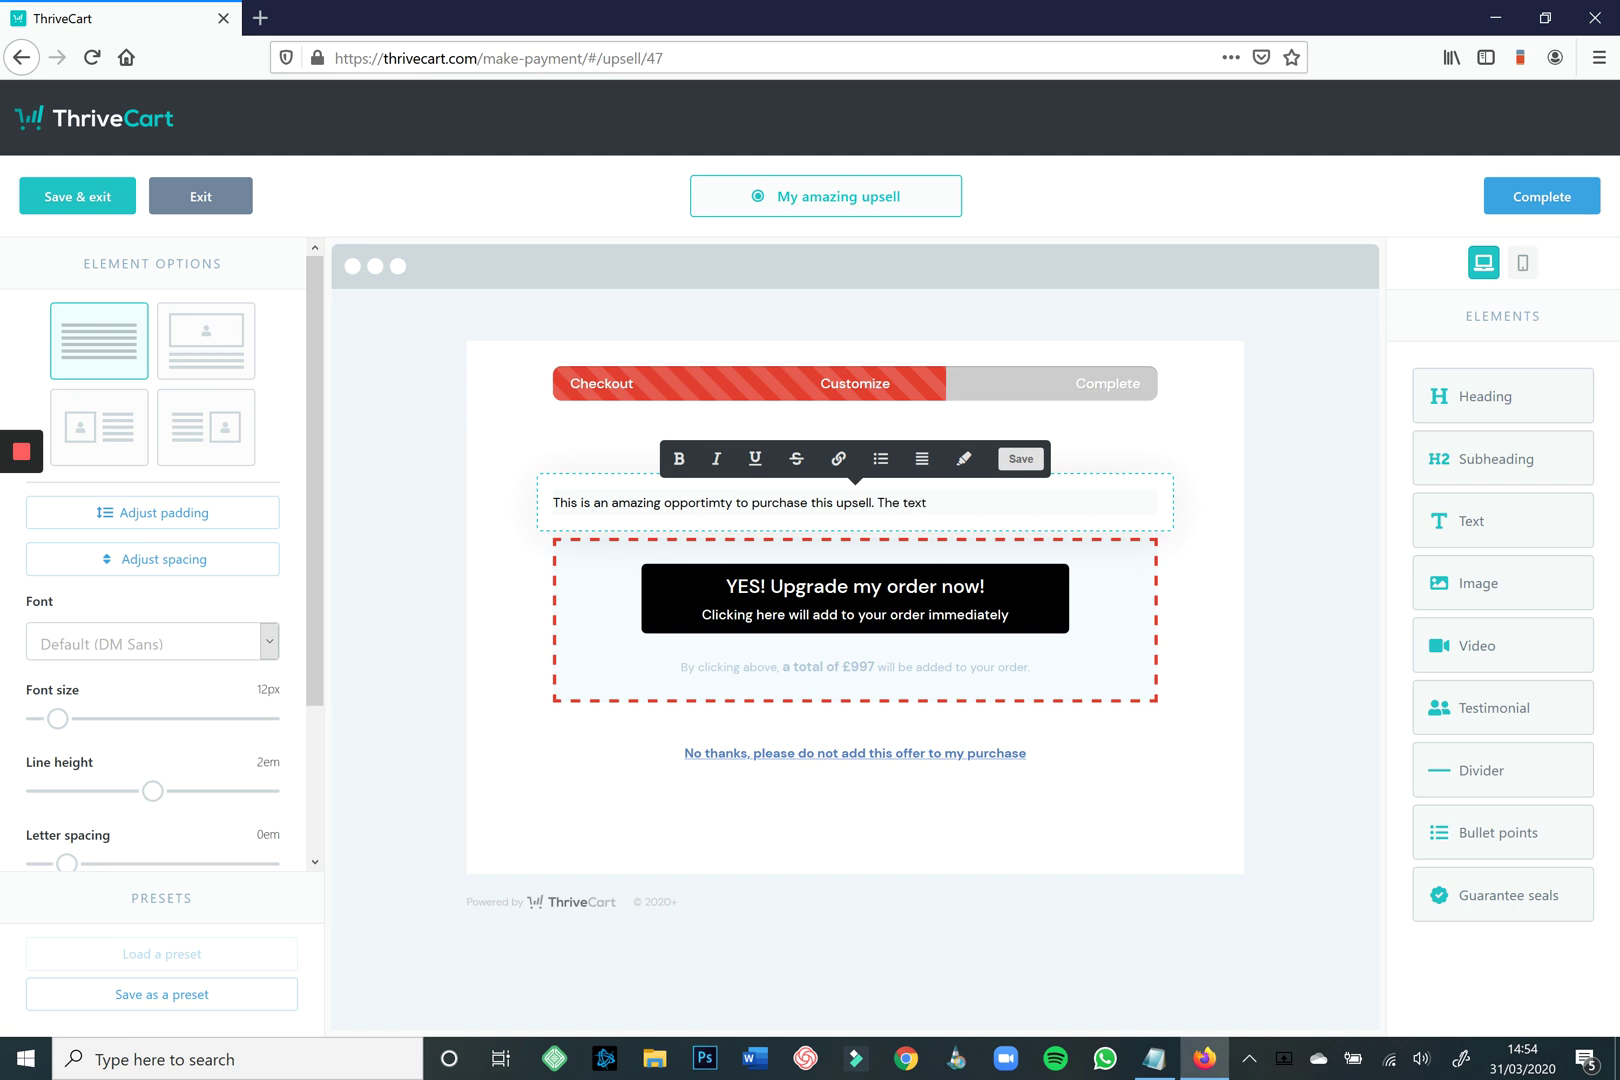
{"action": "type", "text": "should support the above headline."}
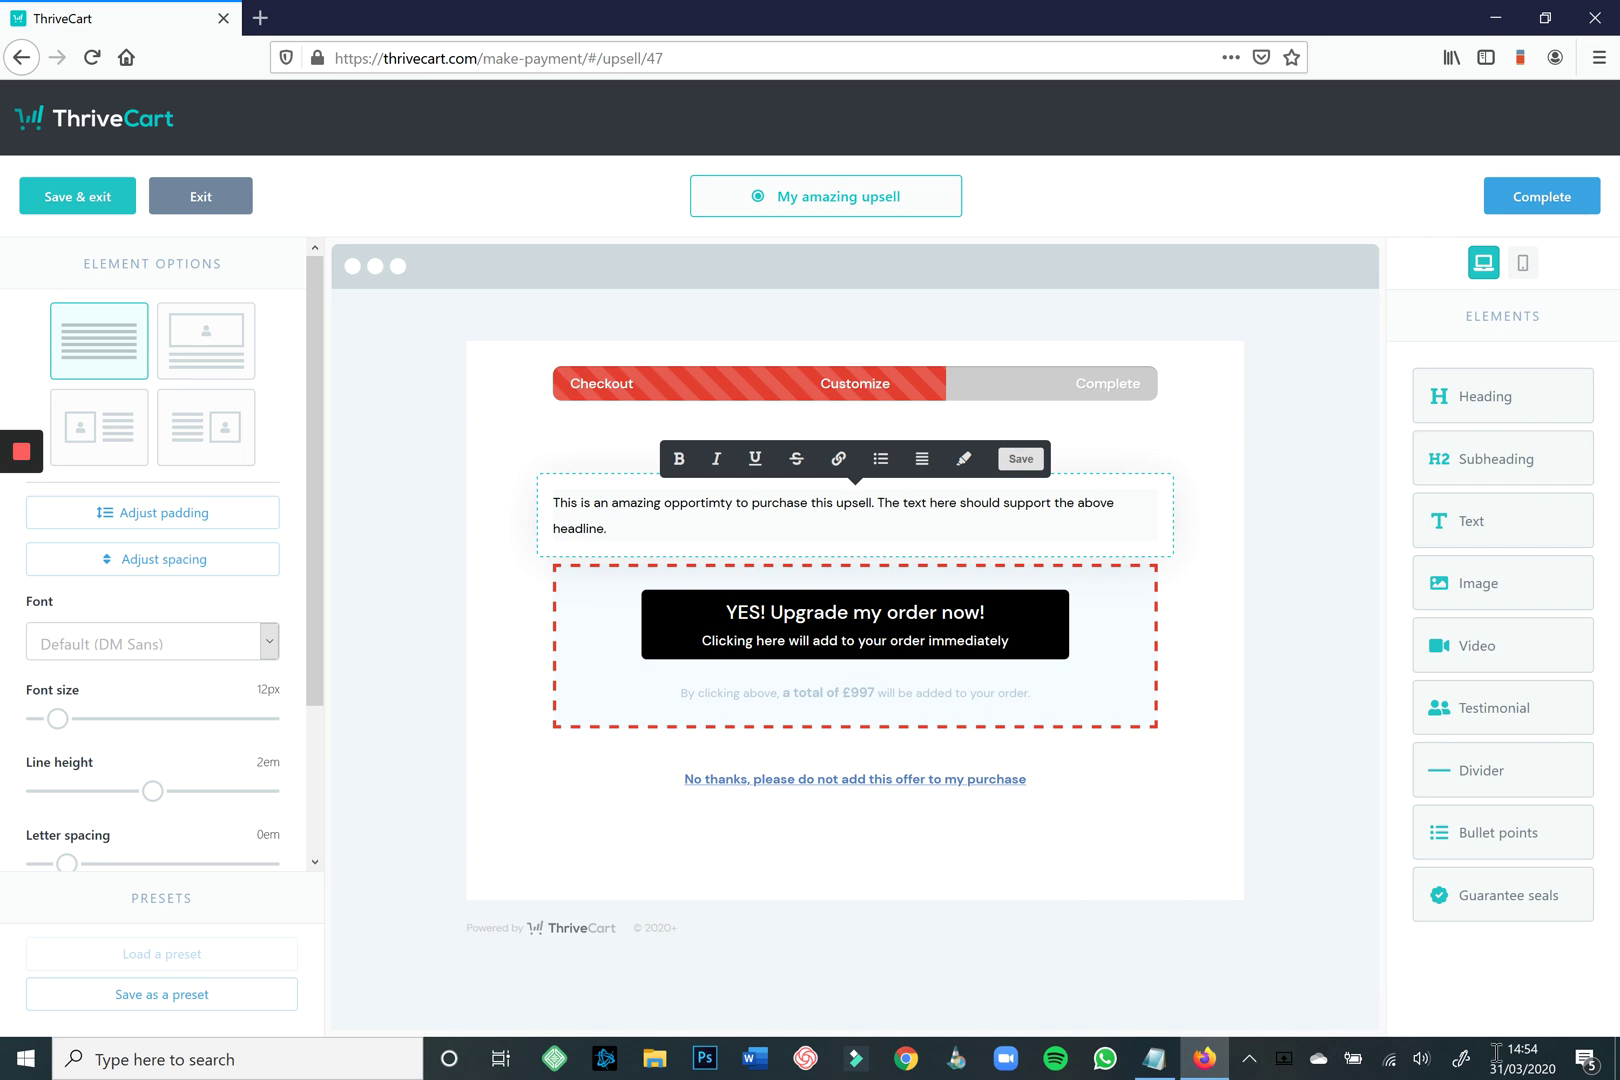
{"action": "key", "text": "BackSpace"}
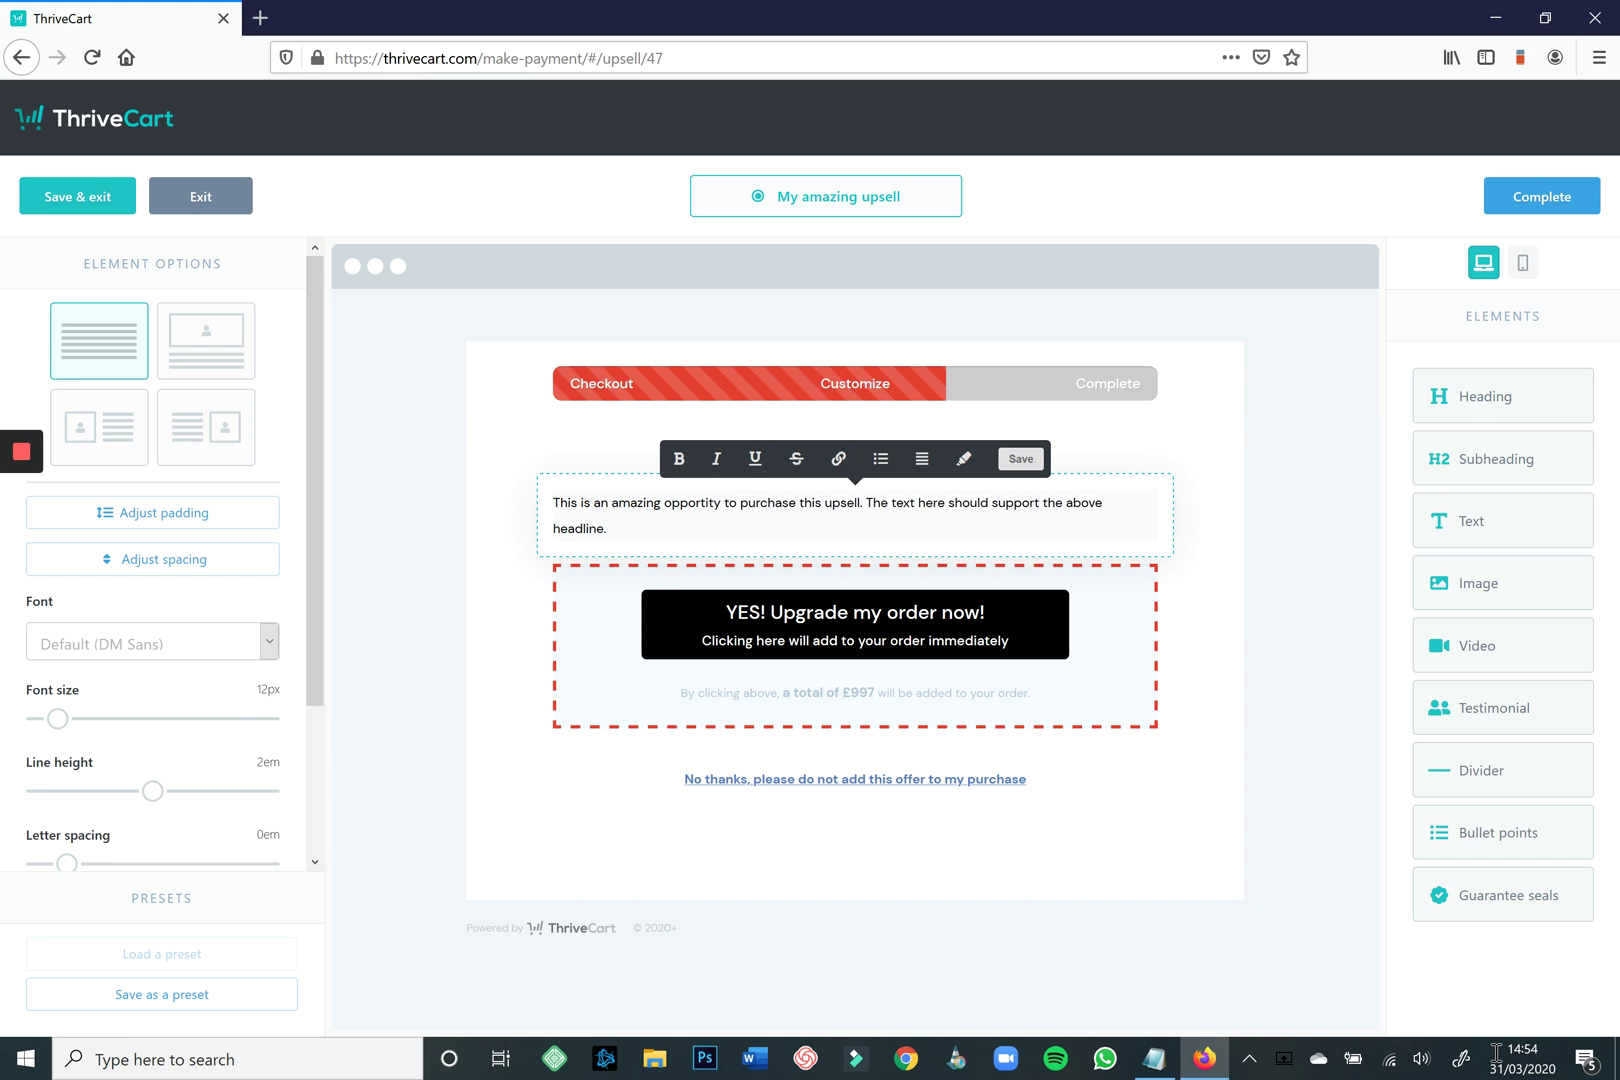
{"action": "type", "text": "un"}
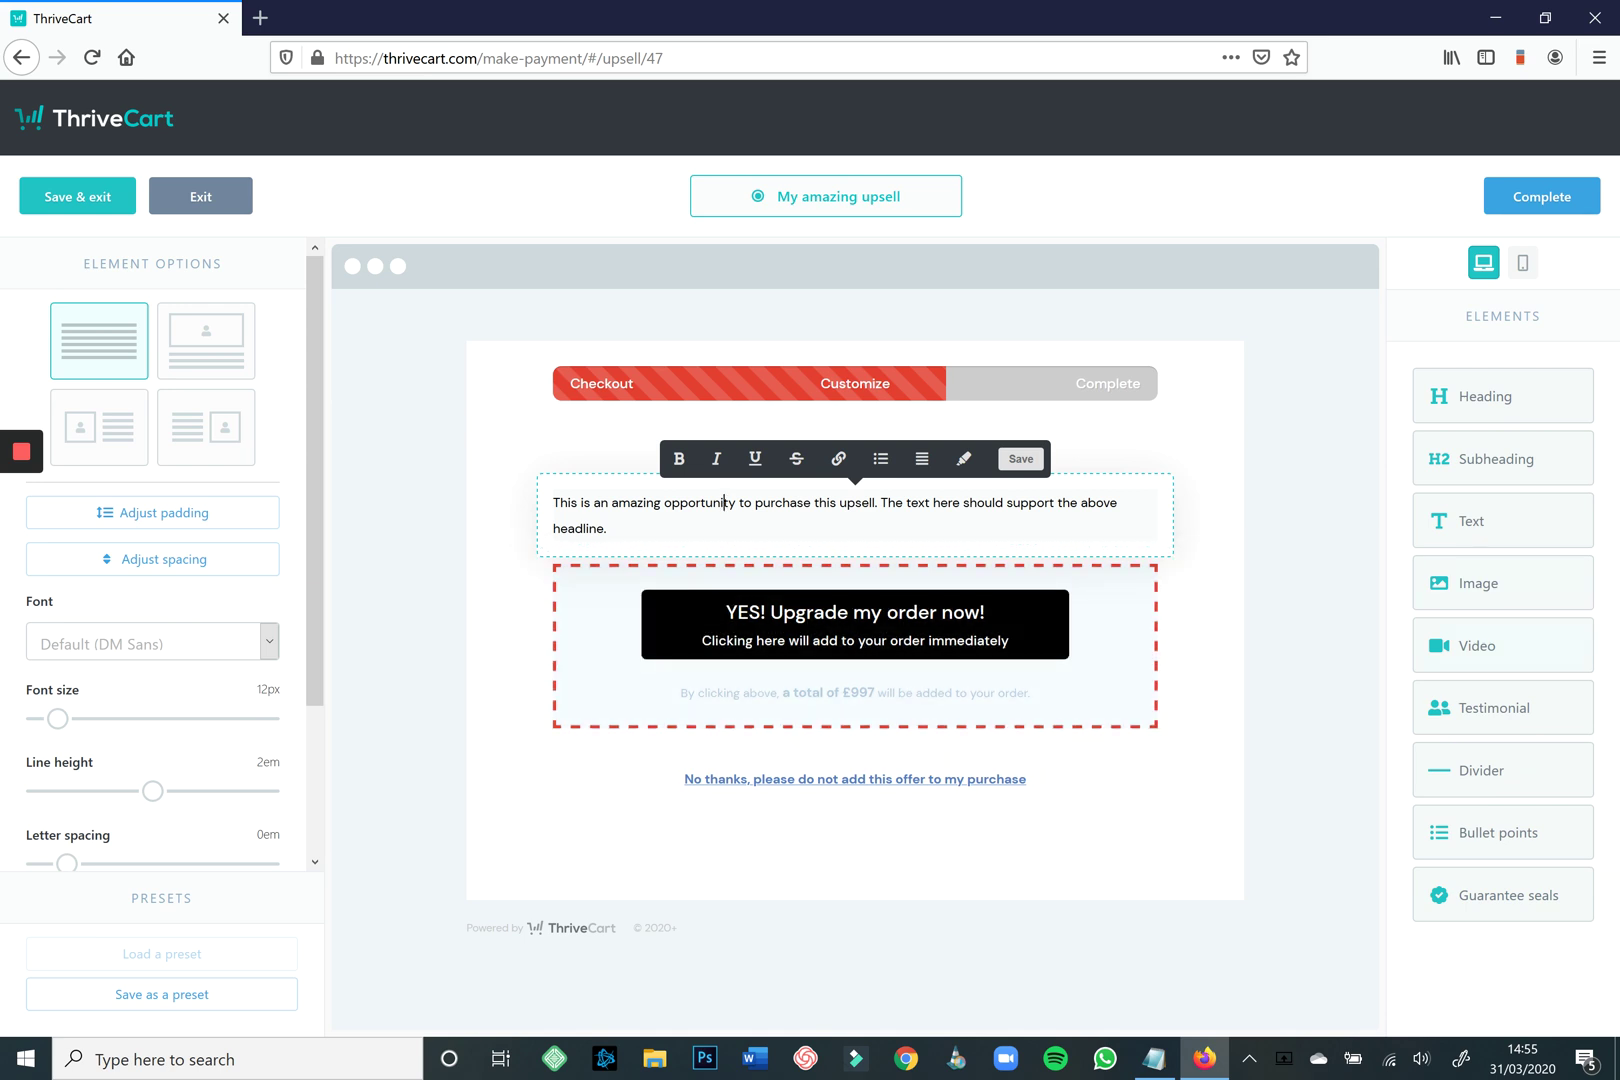
{"action": "left_click_drag", "start_coordinate": [1477, 645], "coordinate": [866, 580]}
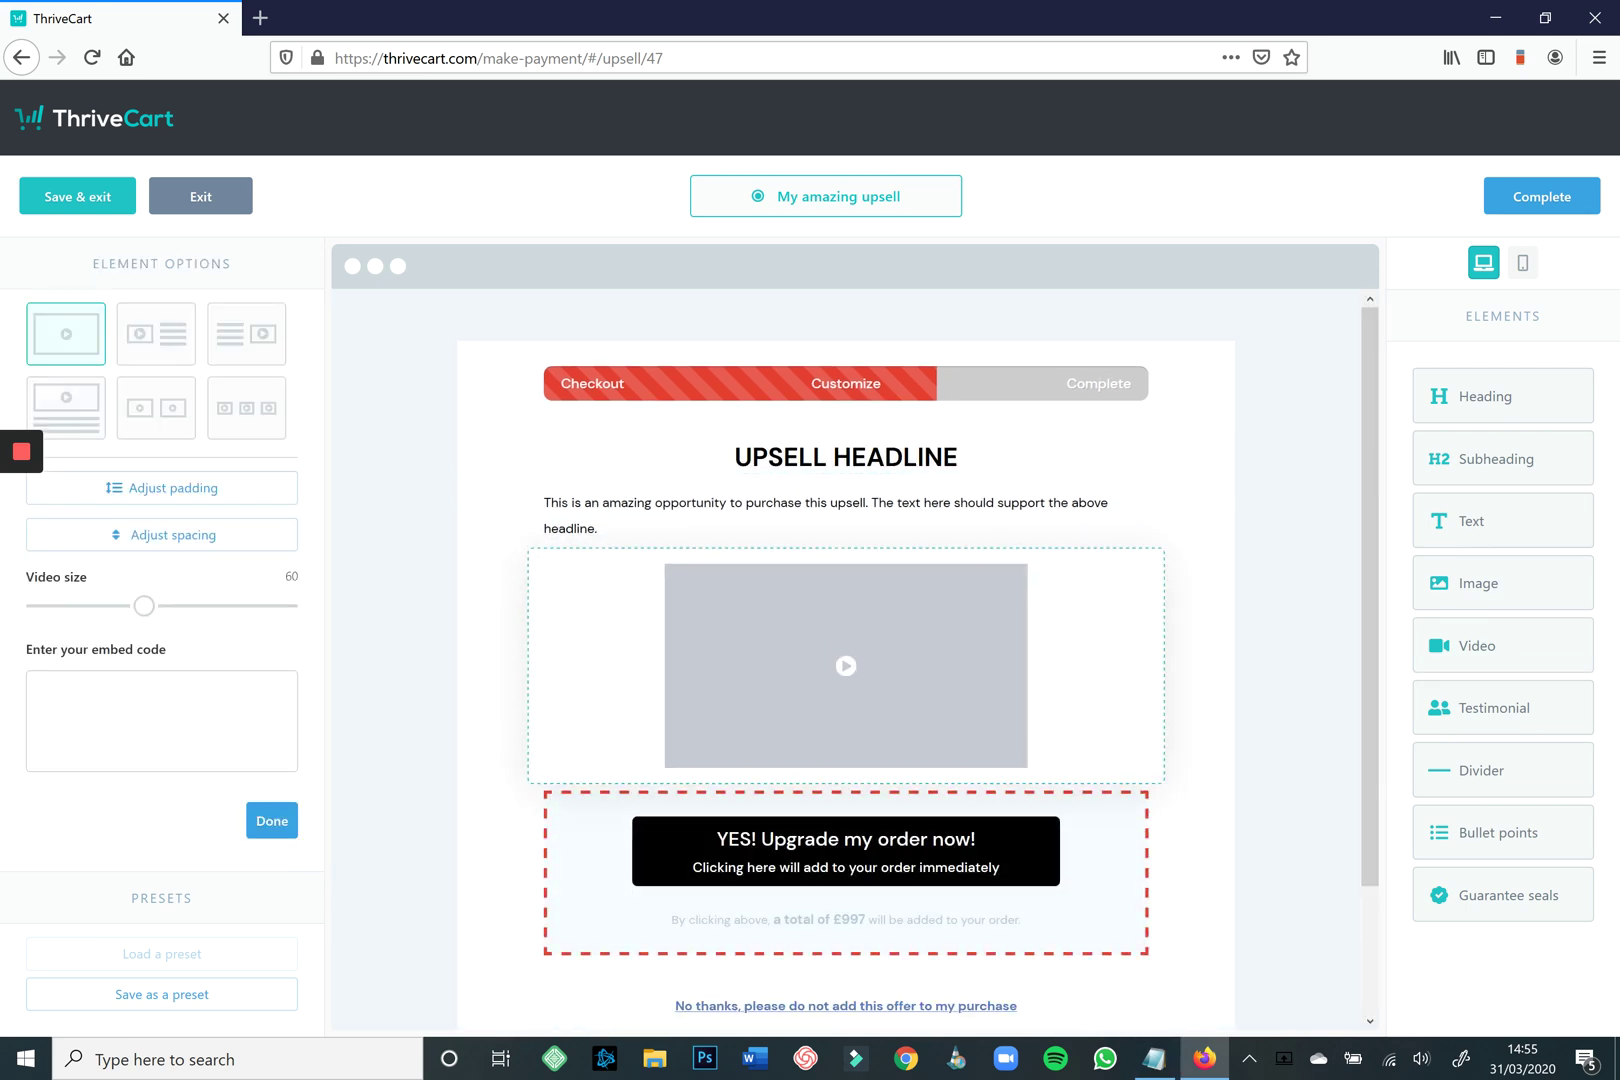
Make the video full width and paste in its embed code from the notes.
{"action": "left_click_drag", "start_coordinate": [144, 605], "coordinate": [287, 605]}
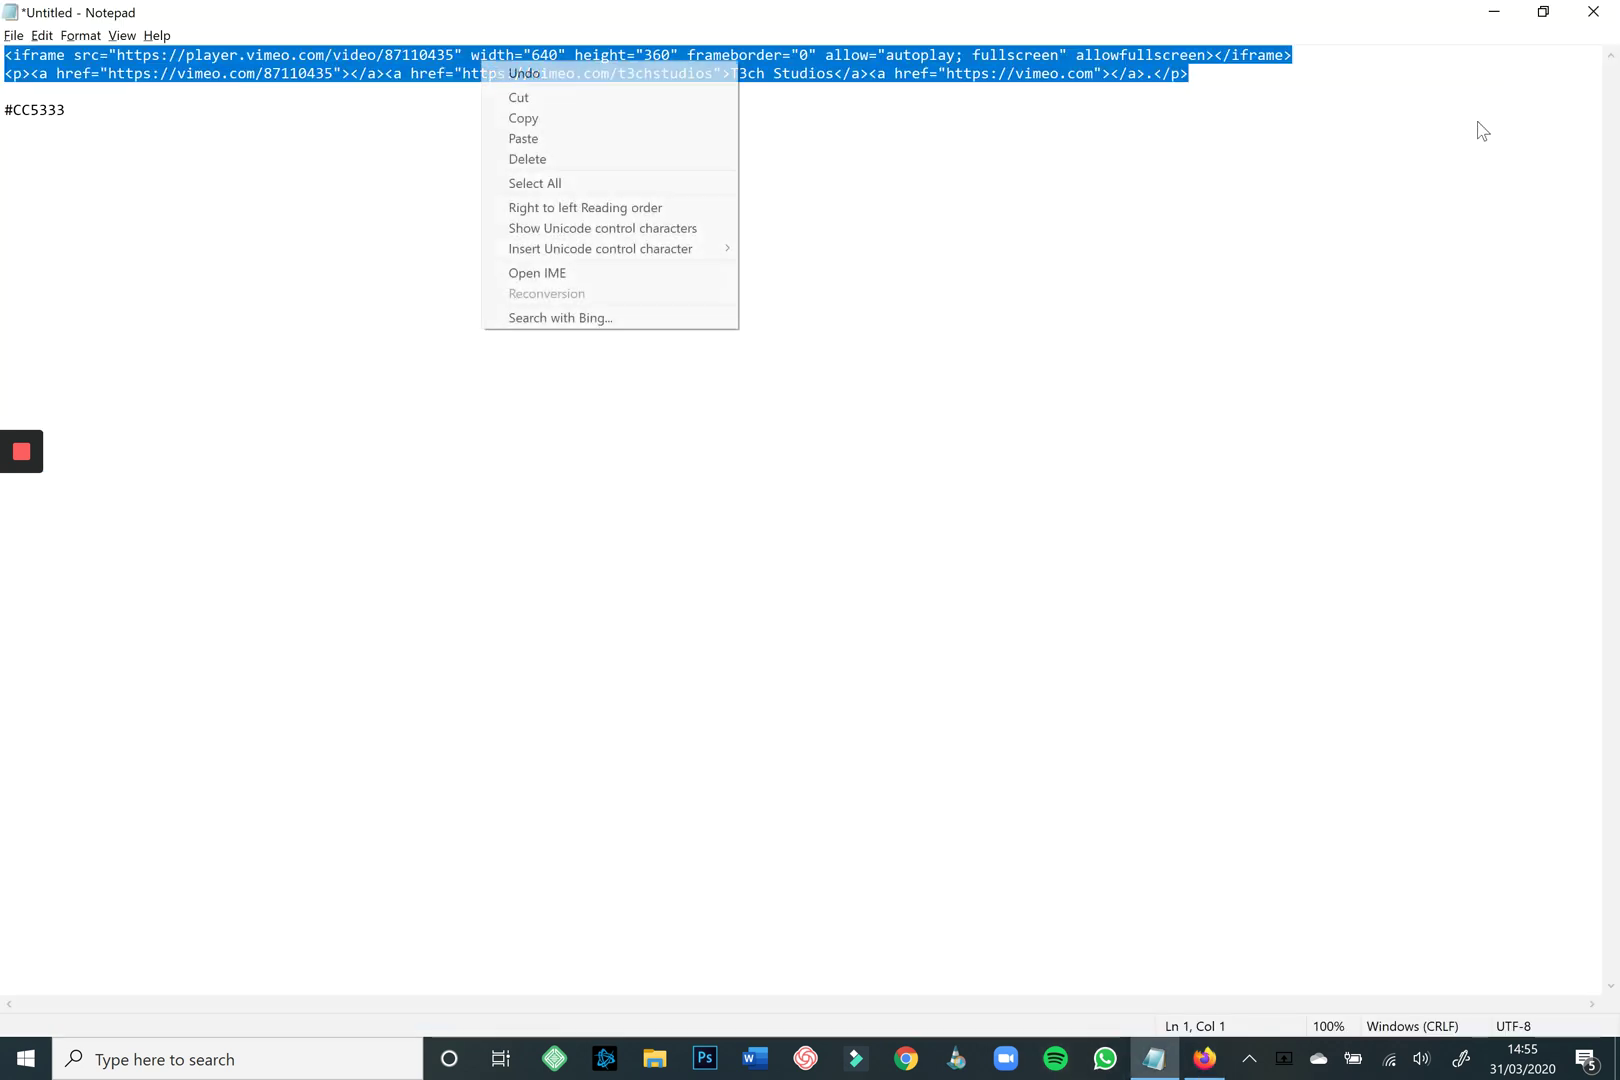
{"action": "key", "text": "Down"}
{"action": "key", "text": "Down"}
{"action": "key", "text": "Down"}
{"action": "key", "text": "Up"}
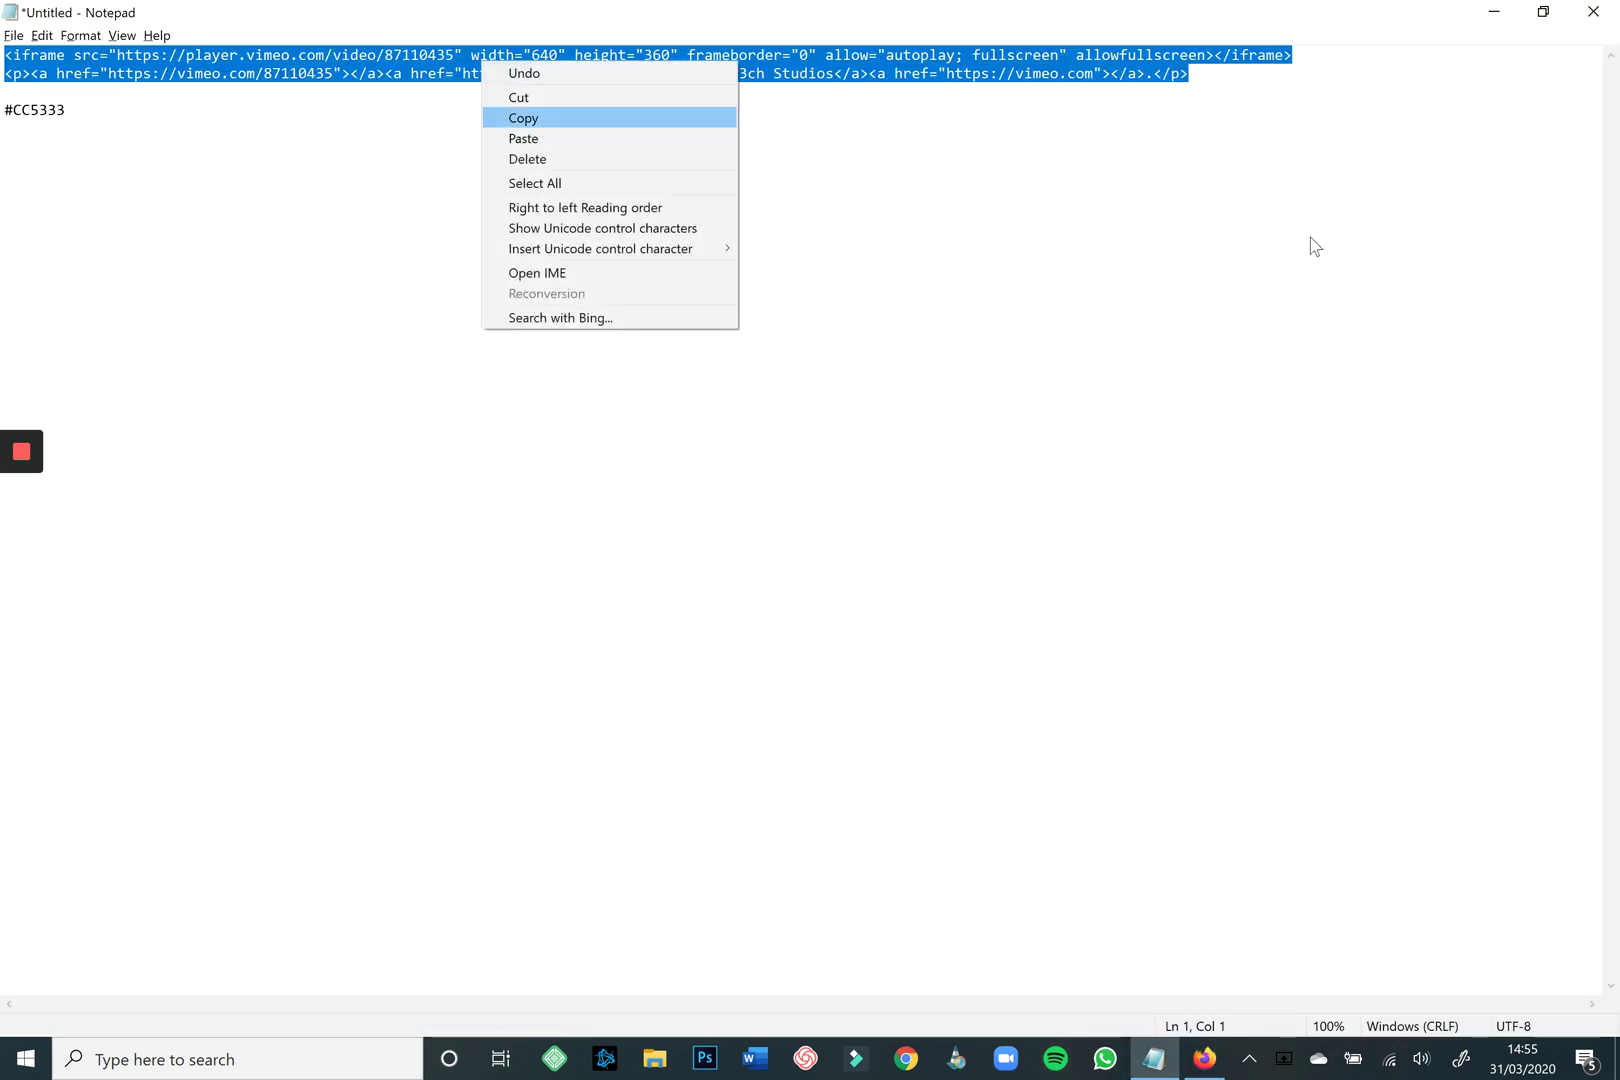
{"action": "key", "text": "Return"}
{"action": "left_click", "coordinate": [1494, 12]}
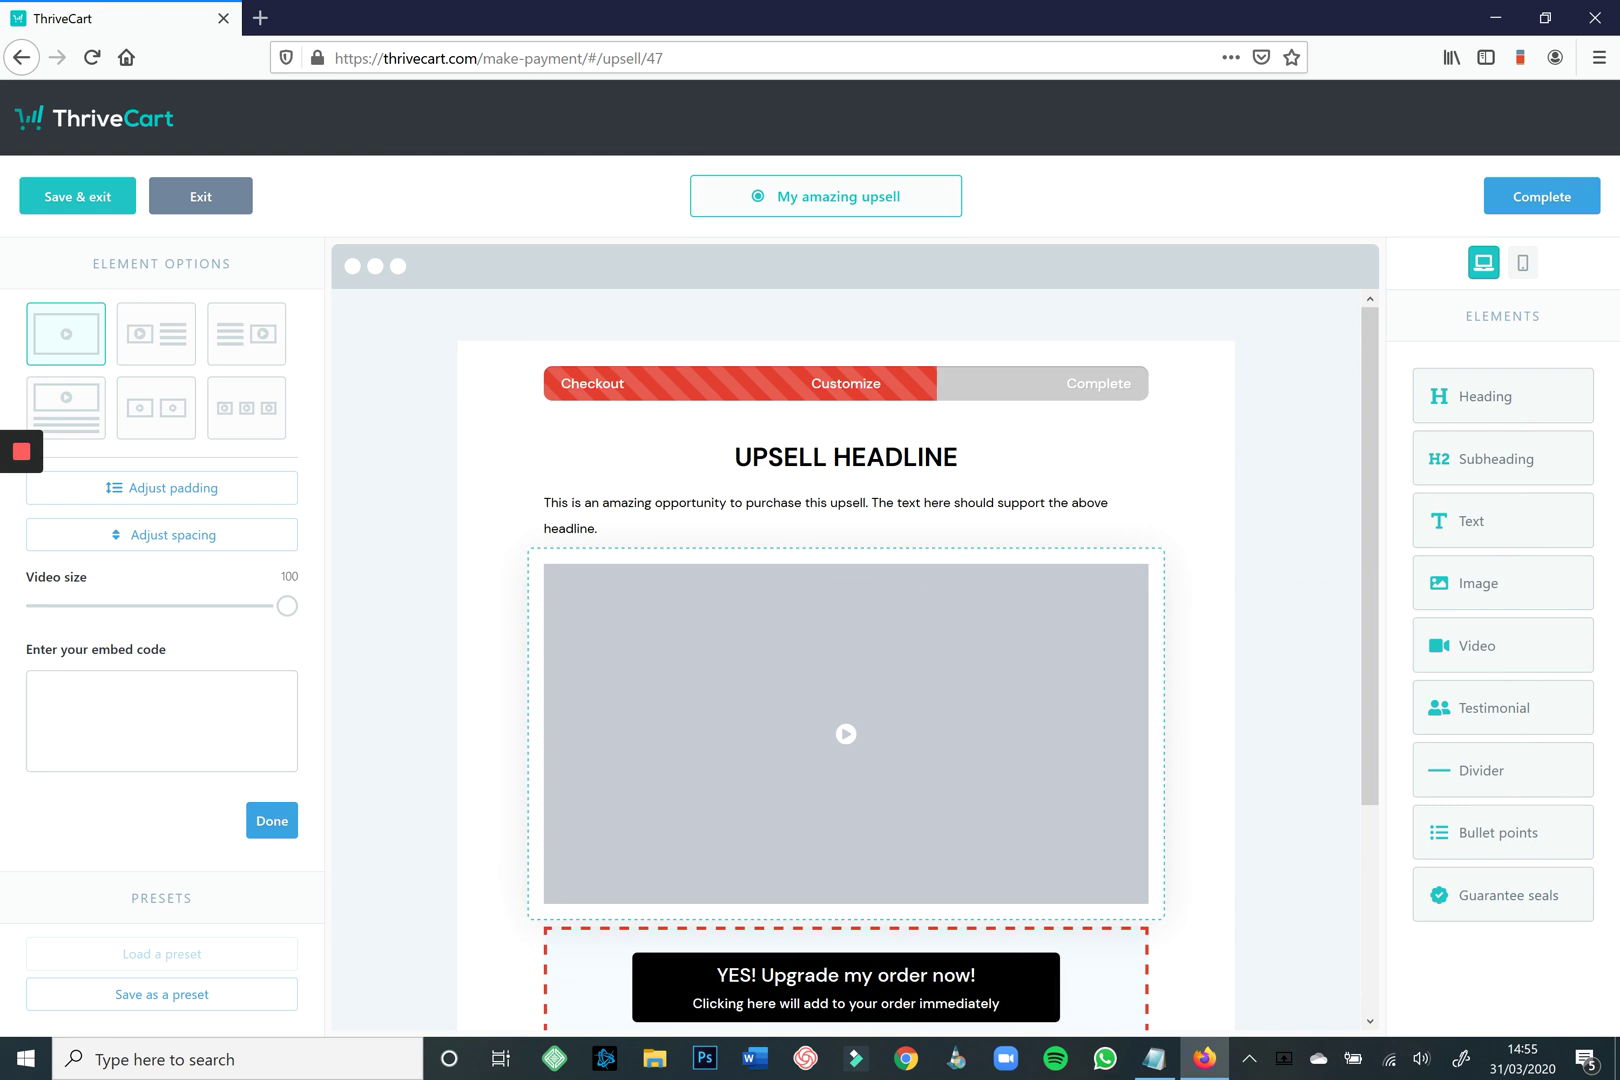
{"action": "left_click", "coordinate": [162, 720]}
{"action": "key", "text": "ctrl+v"}
{"action": "left_click", "coordinate": [271, 820]}
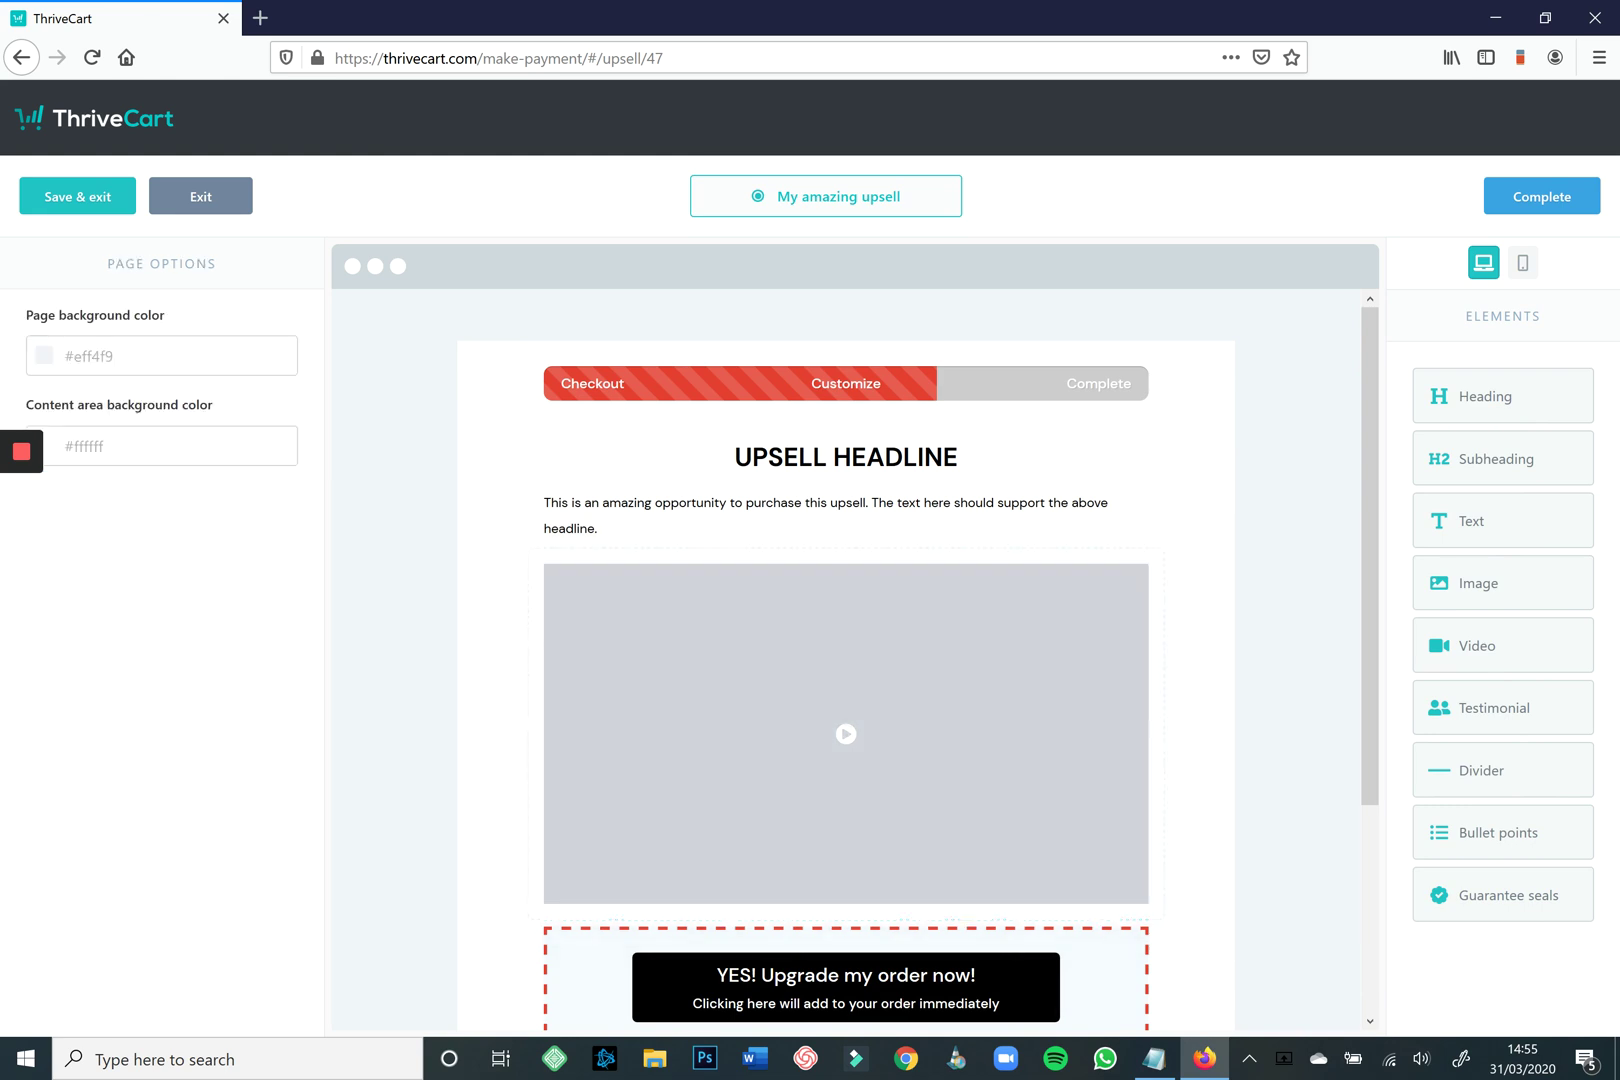
Enlarge the upsell headline to 38px.
{"action": "scroll", "coordinate": [846, 730], "scroll_direction": "down", "scroll_amount": 3}
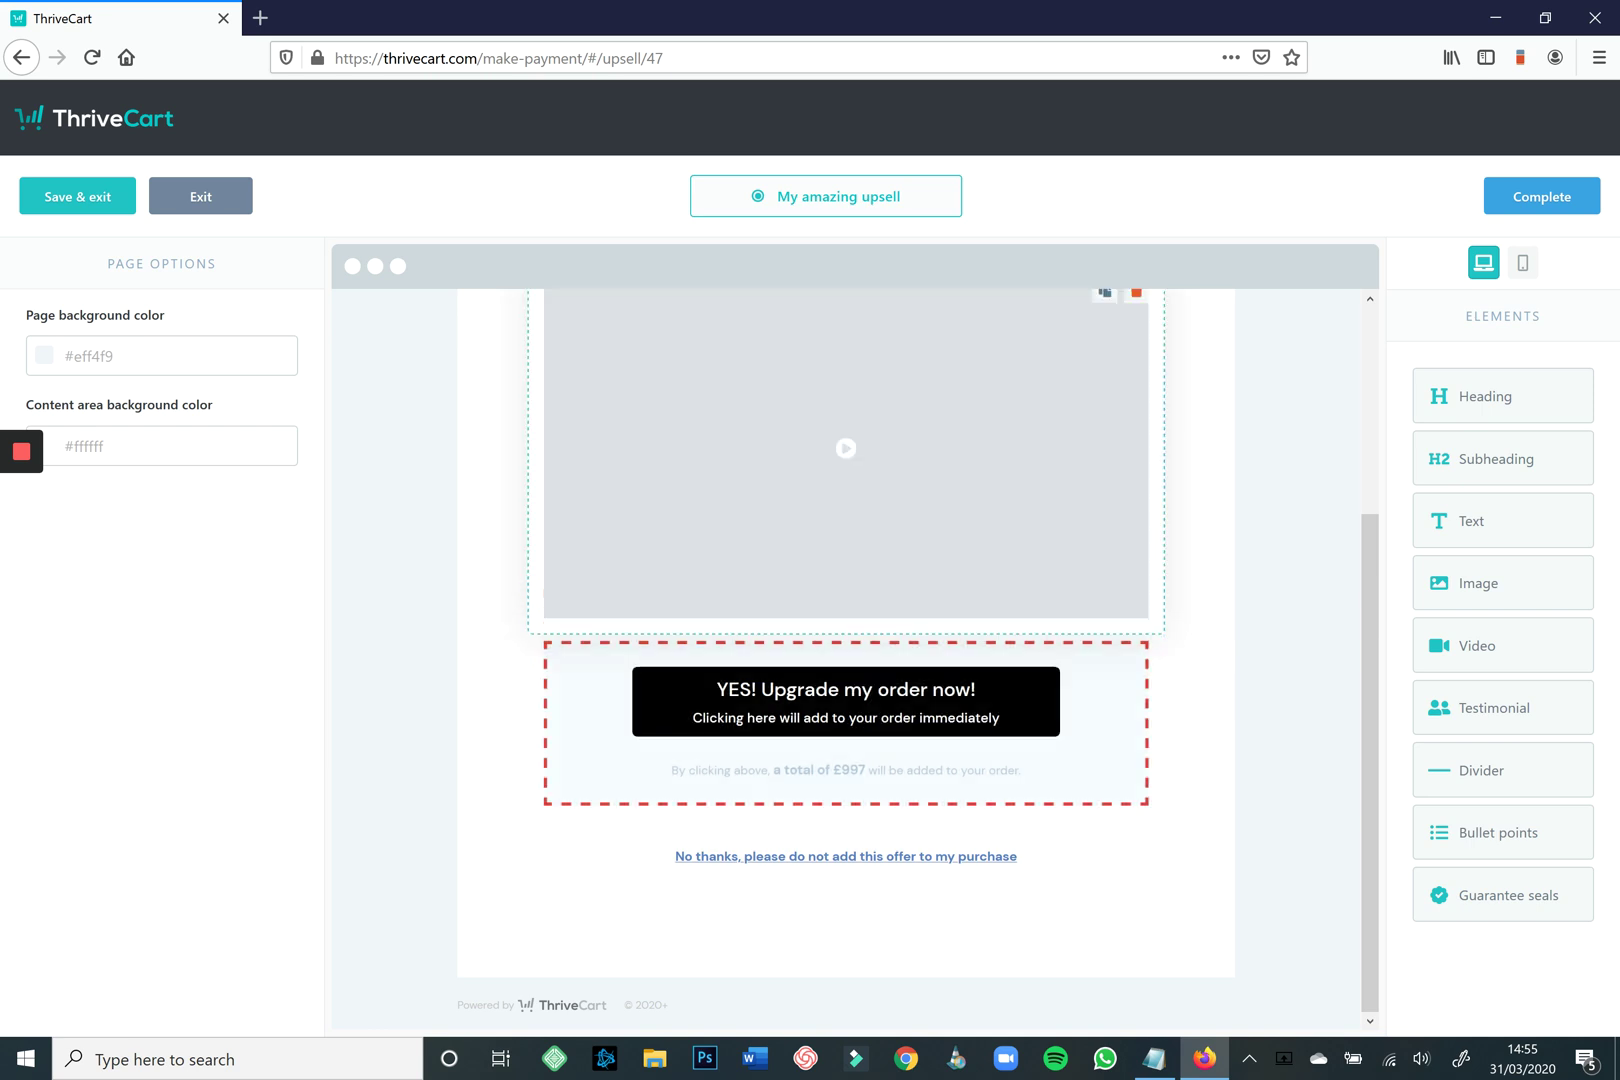
{"action": "scroll", "coordinate": [846, 650], "scroll_direction": "up", "scroll_amount": 2}
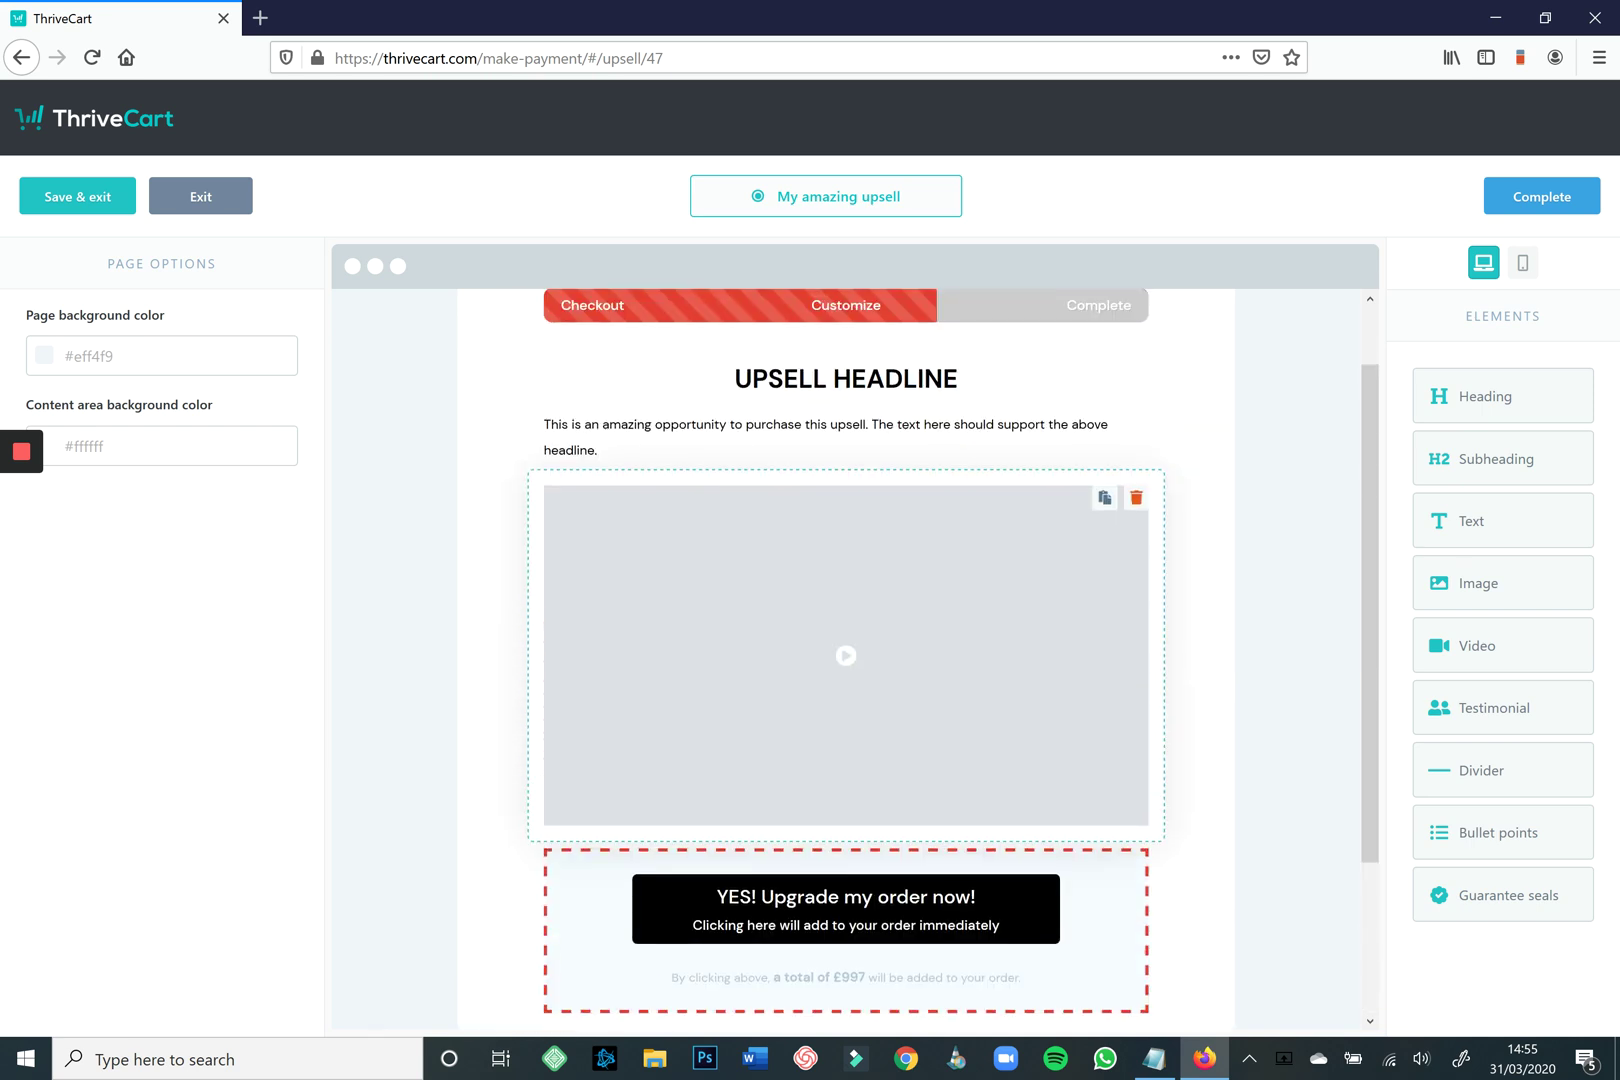
{"action": "left_click", "coordinate": [846, 378]}
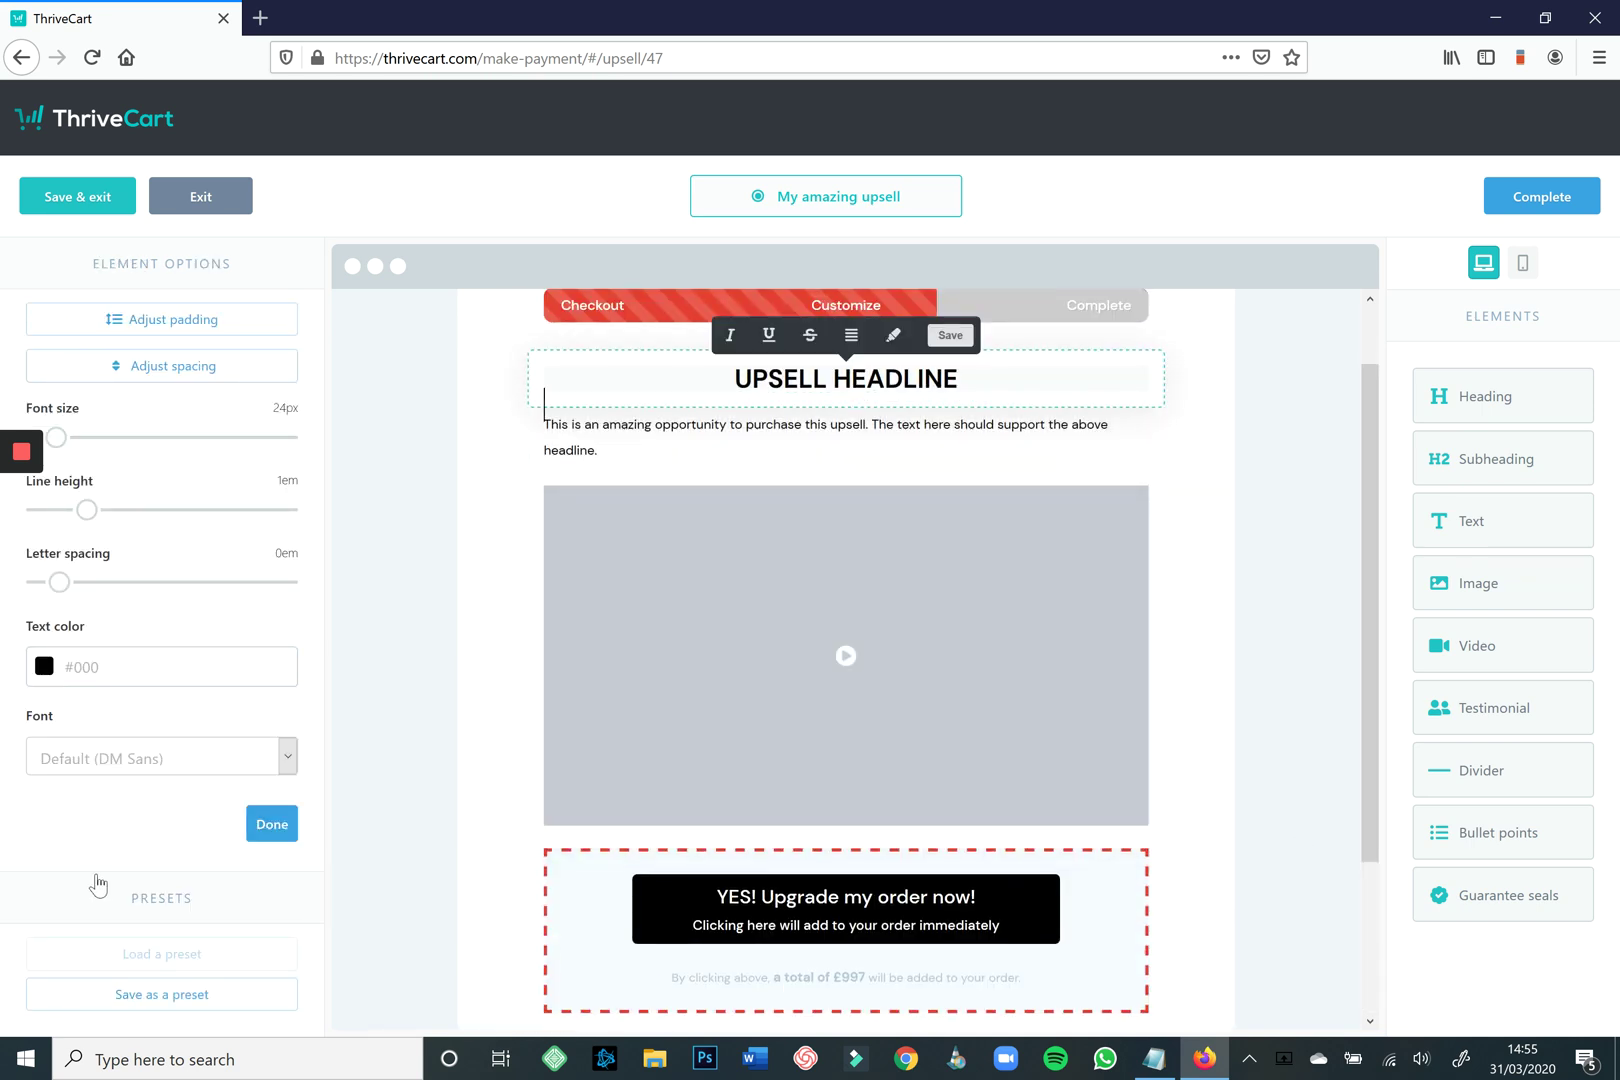
{"action": "left_click_drag", "start_coordinate": [57, 437], "coordinate": [124, 437]}
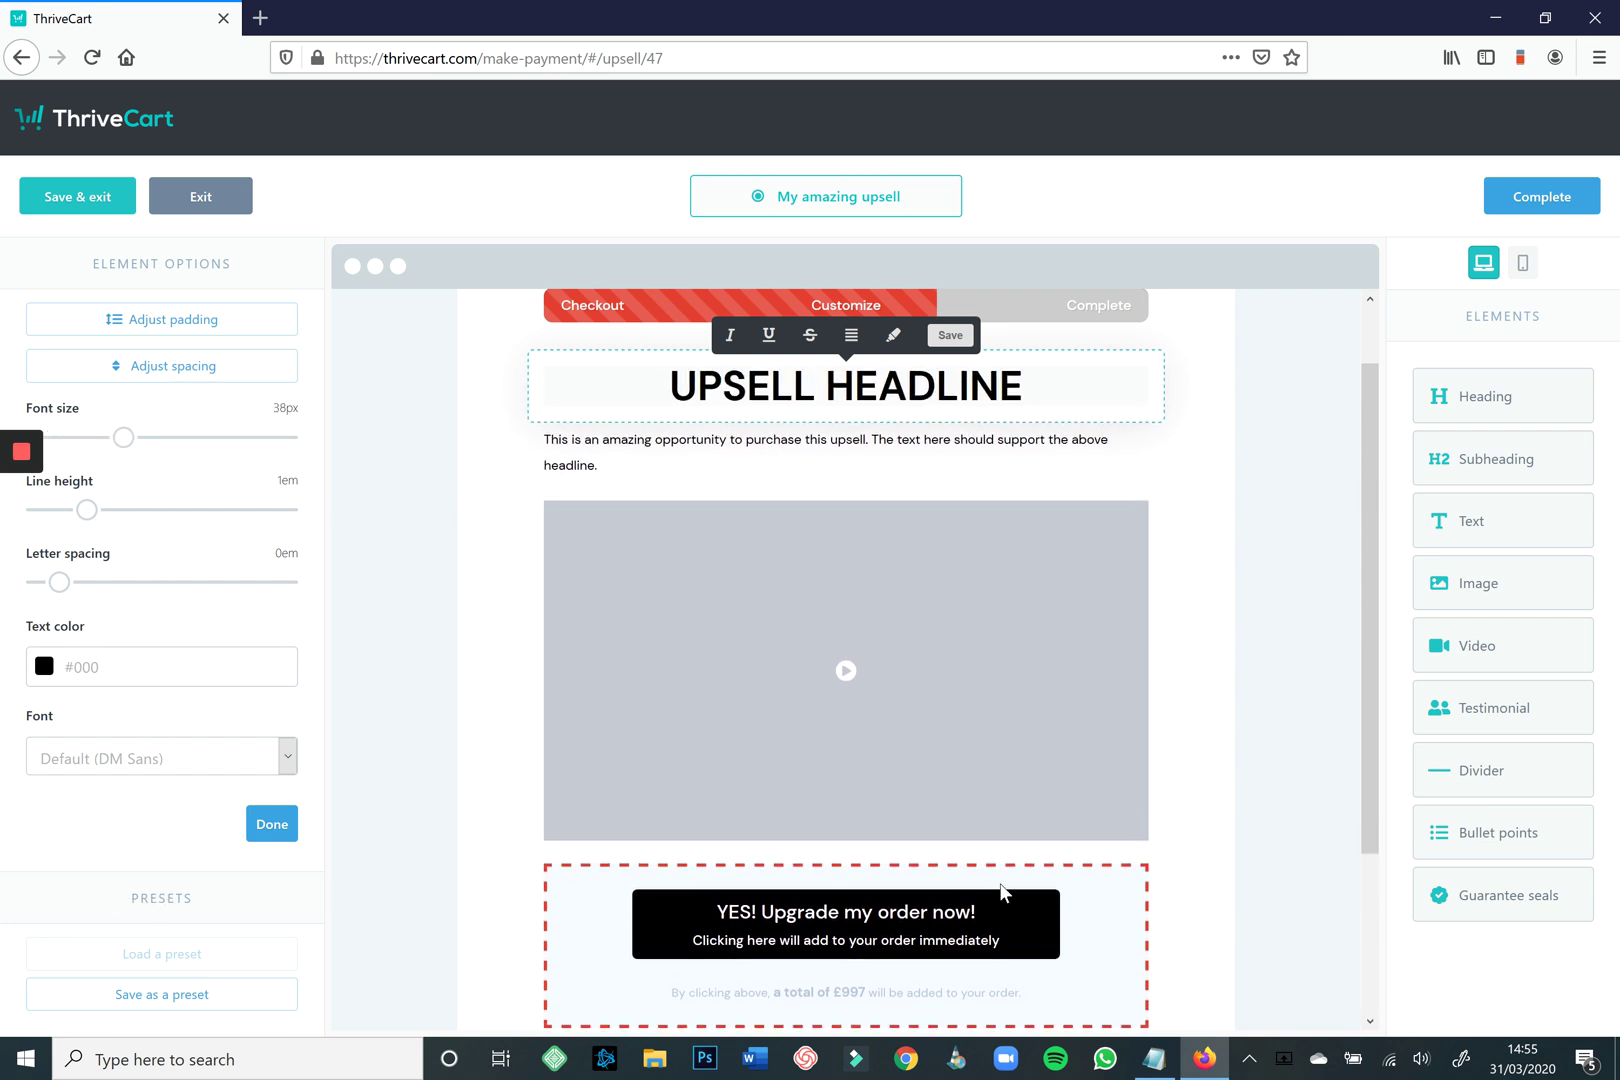
Highlight the paragraph's second sentence in yellow and add a testimonial block below the decline link.
{"action": "left_click", "coordinate": [600, 465]}
{"action": "left_click_drag", "start_coordinate": [600, 465], "coordinate": [872, 440]}
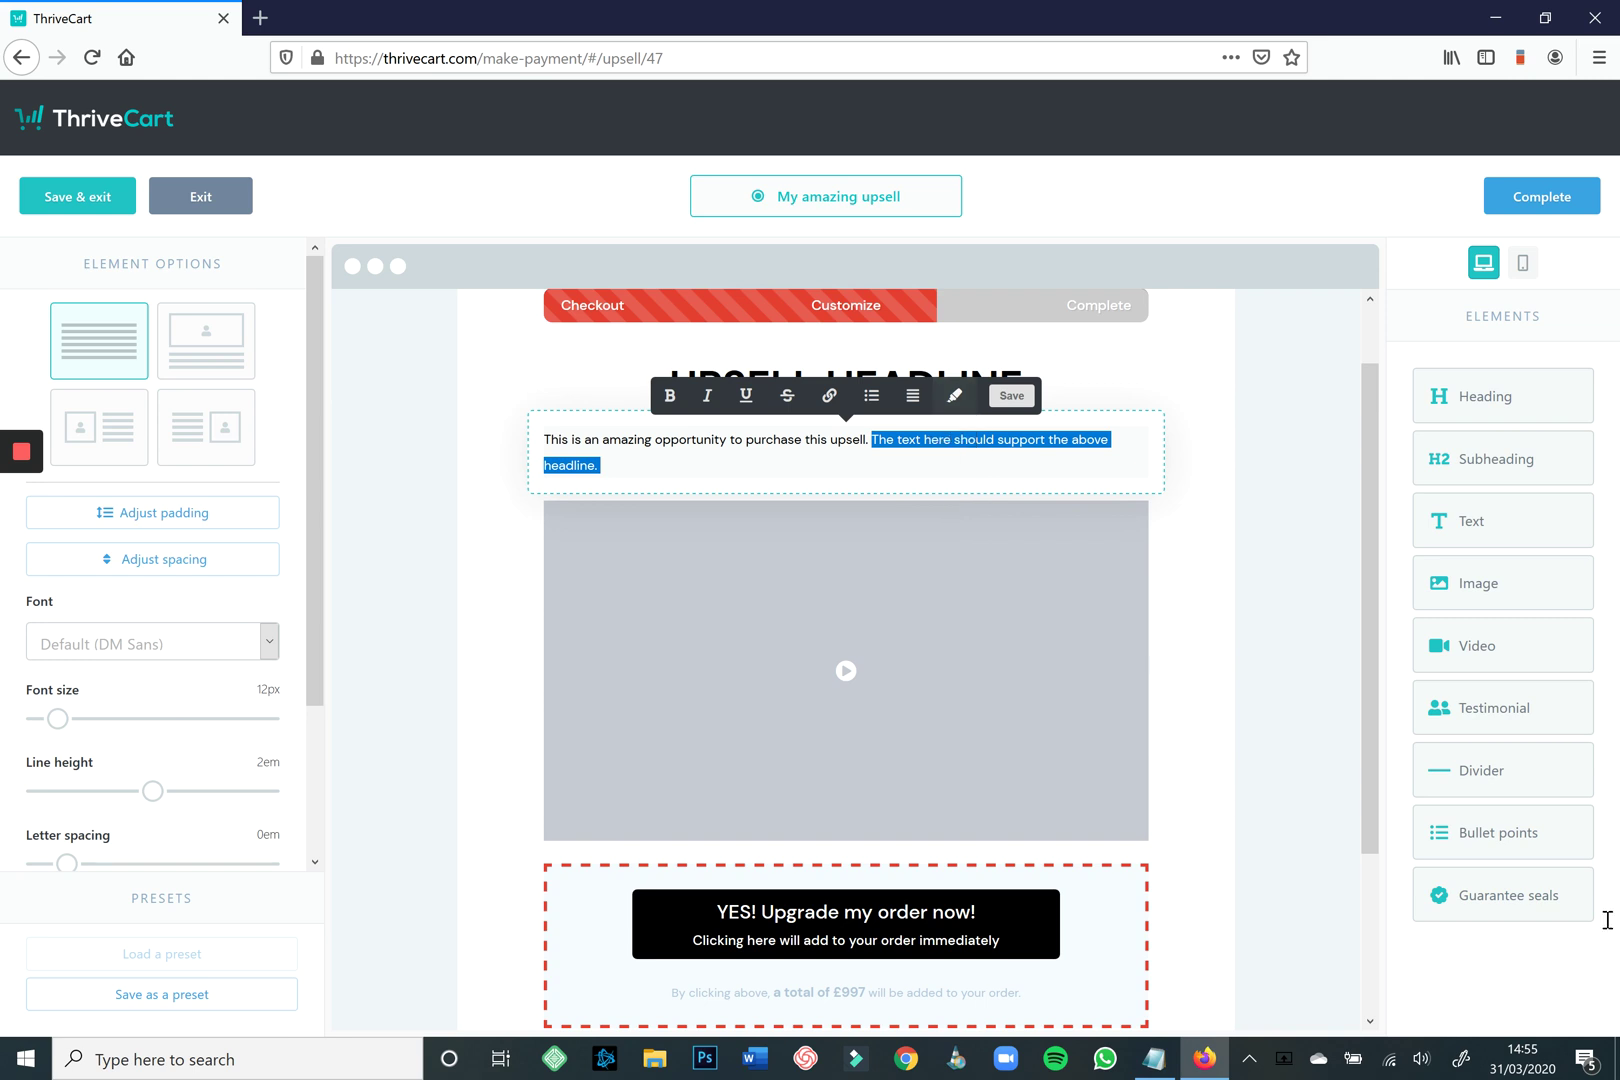
{"action": "key", "text": "Right"}
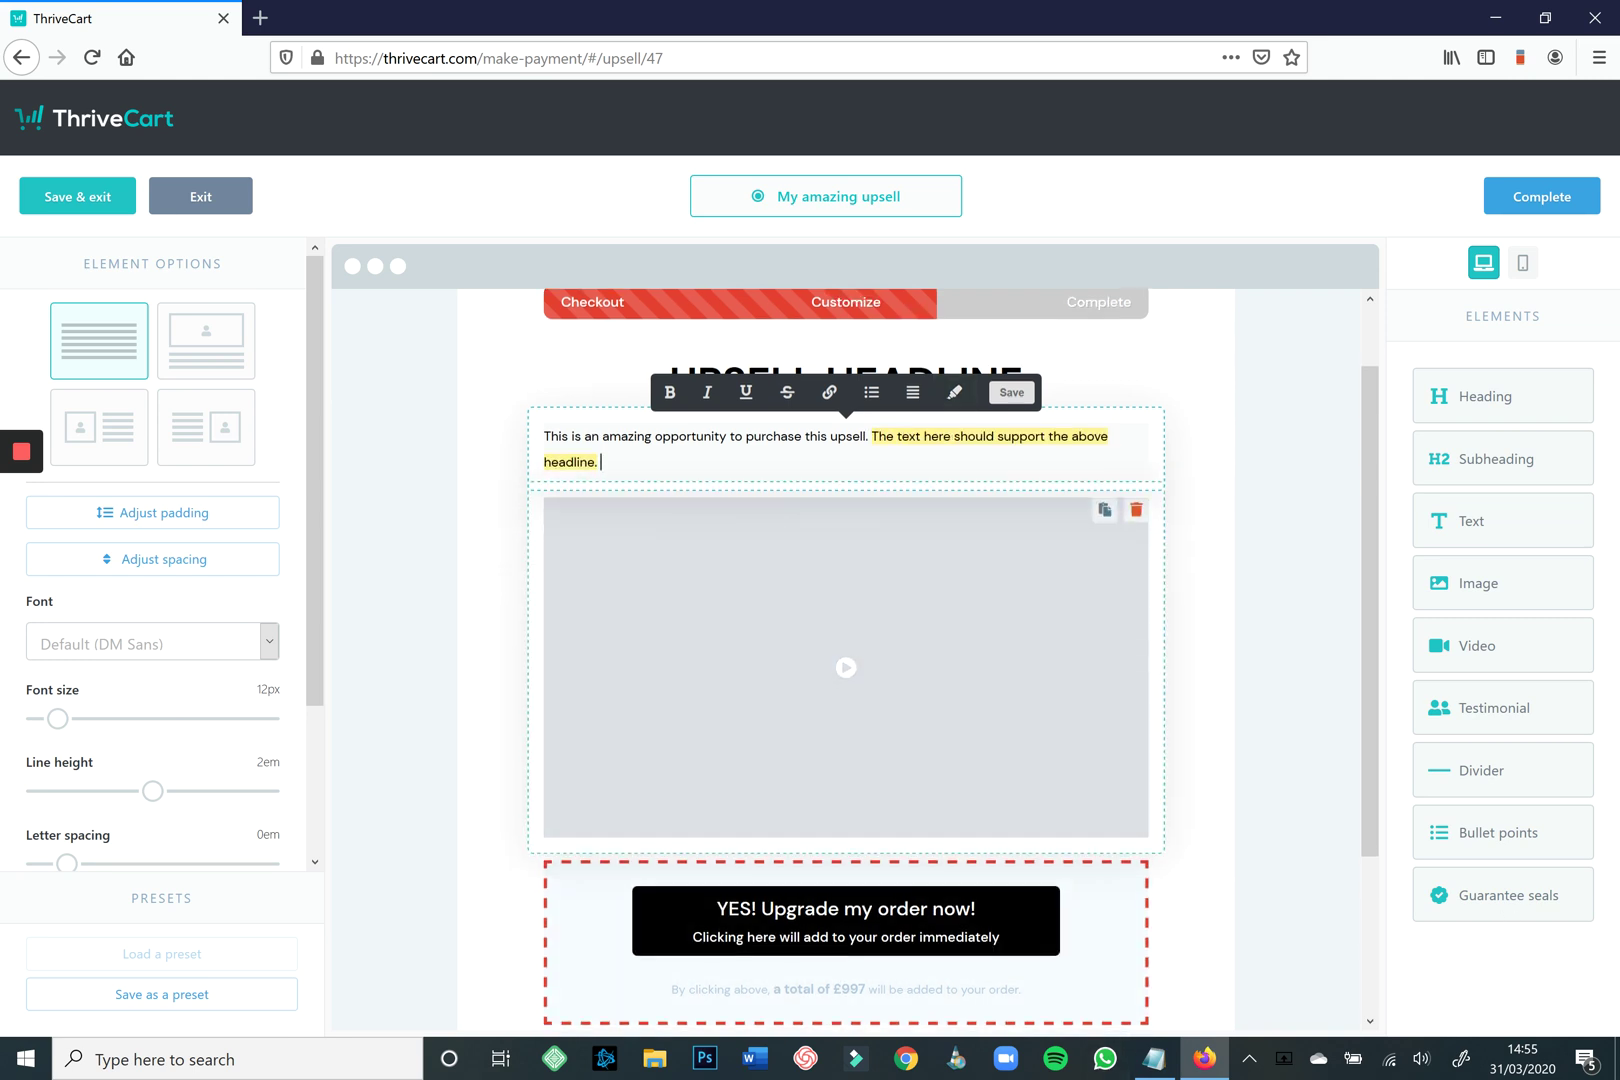
{"action": "scroll", "coordinate": [845, 700], "scroll_direction": "down", "scroll_amount": 3}
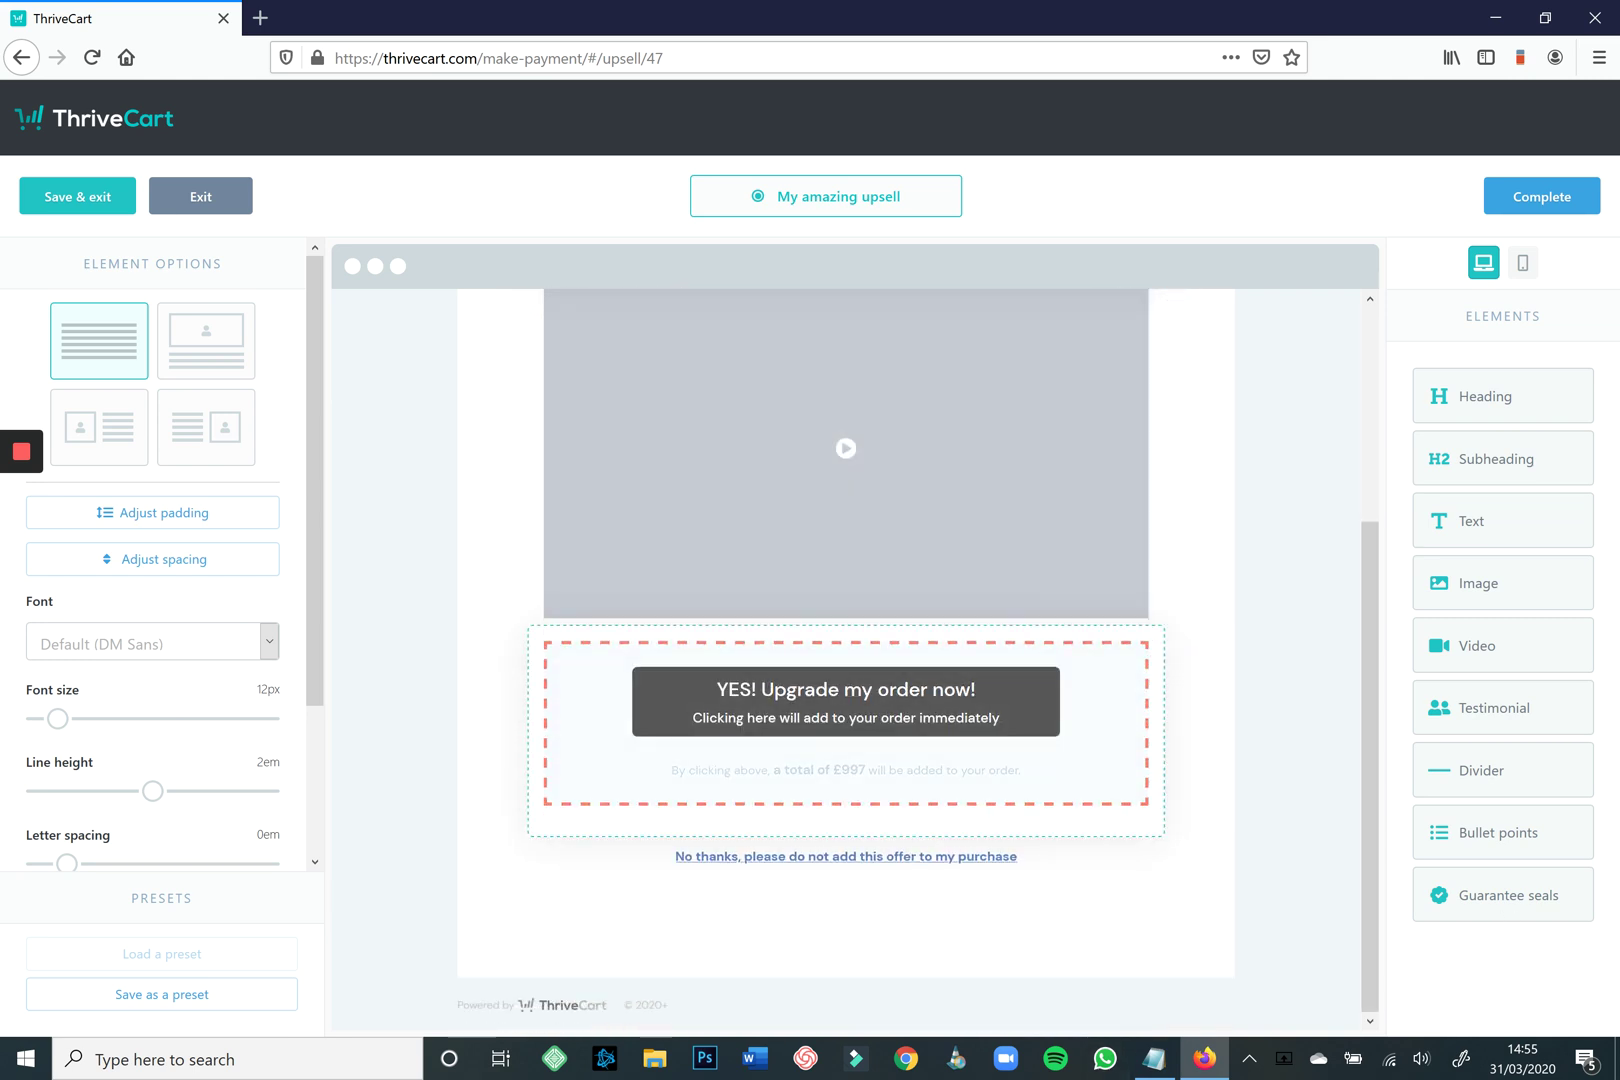
{"action": "left_click_drag", "start_coordinate": [1493, 707], "coordinate": [845, 958]}
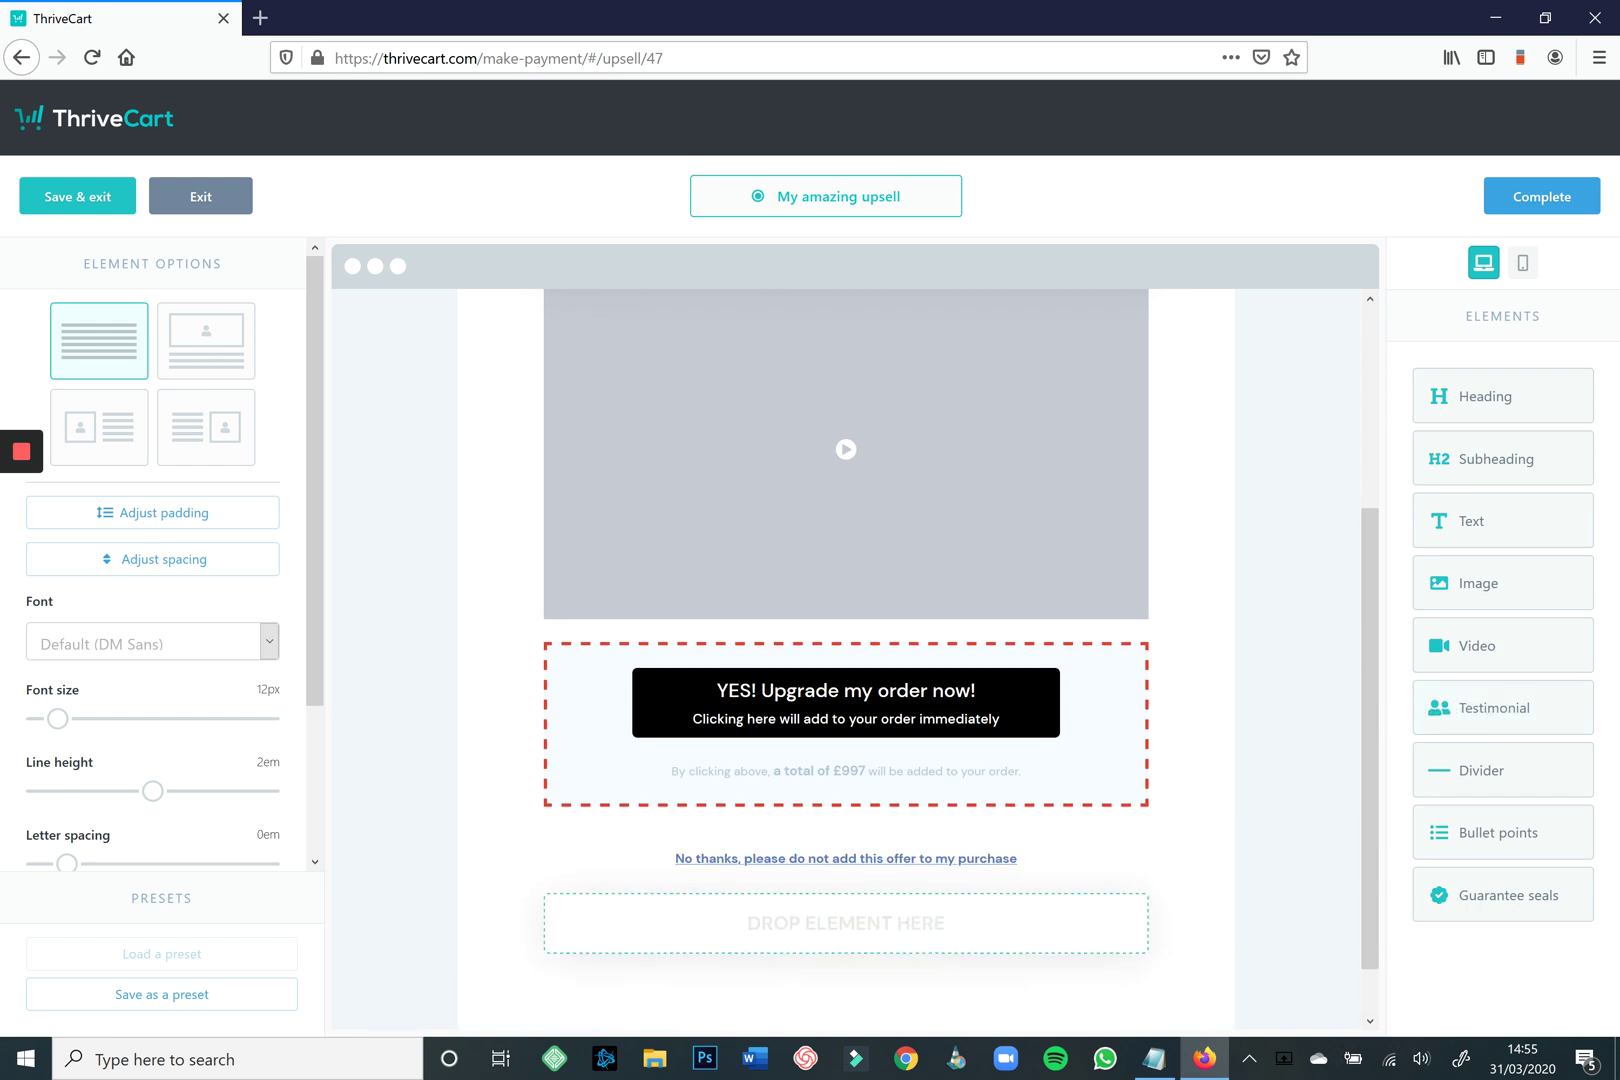
Use the three-column testimonial layout and give the first two testimonials library photos.
{"action": "left_click", "coordinate": [192, 480]}
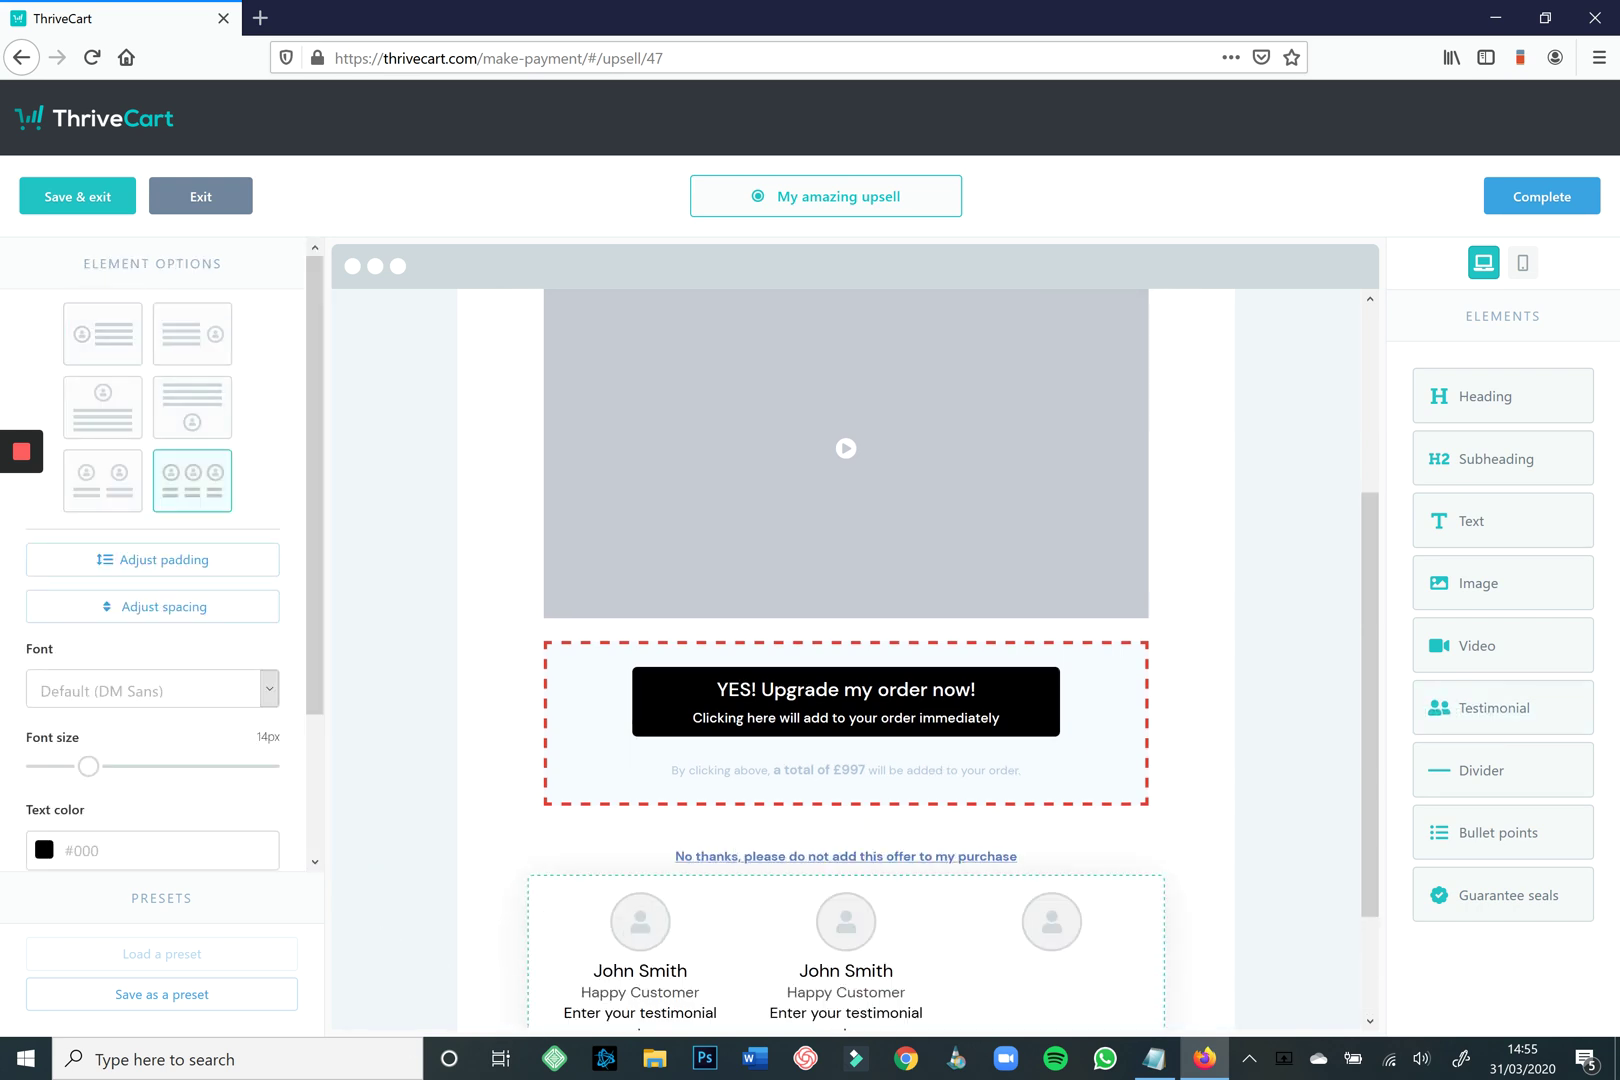
{"action": "left_click", "coordinate": [640, 920]}
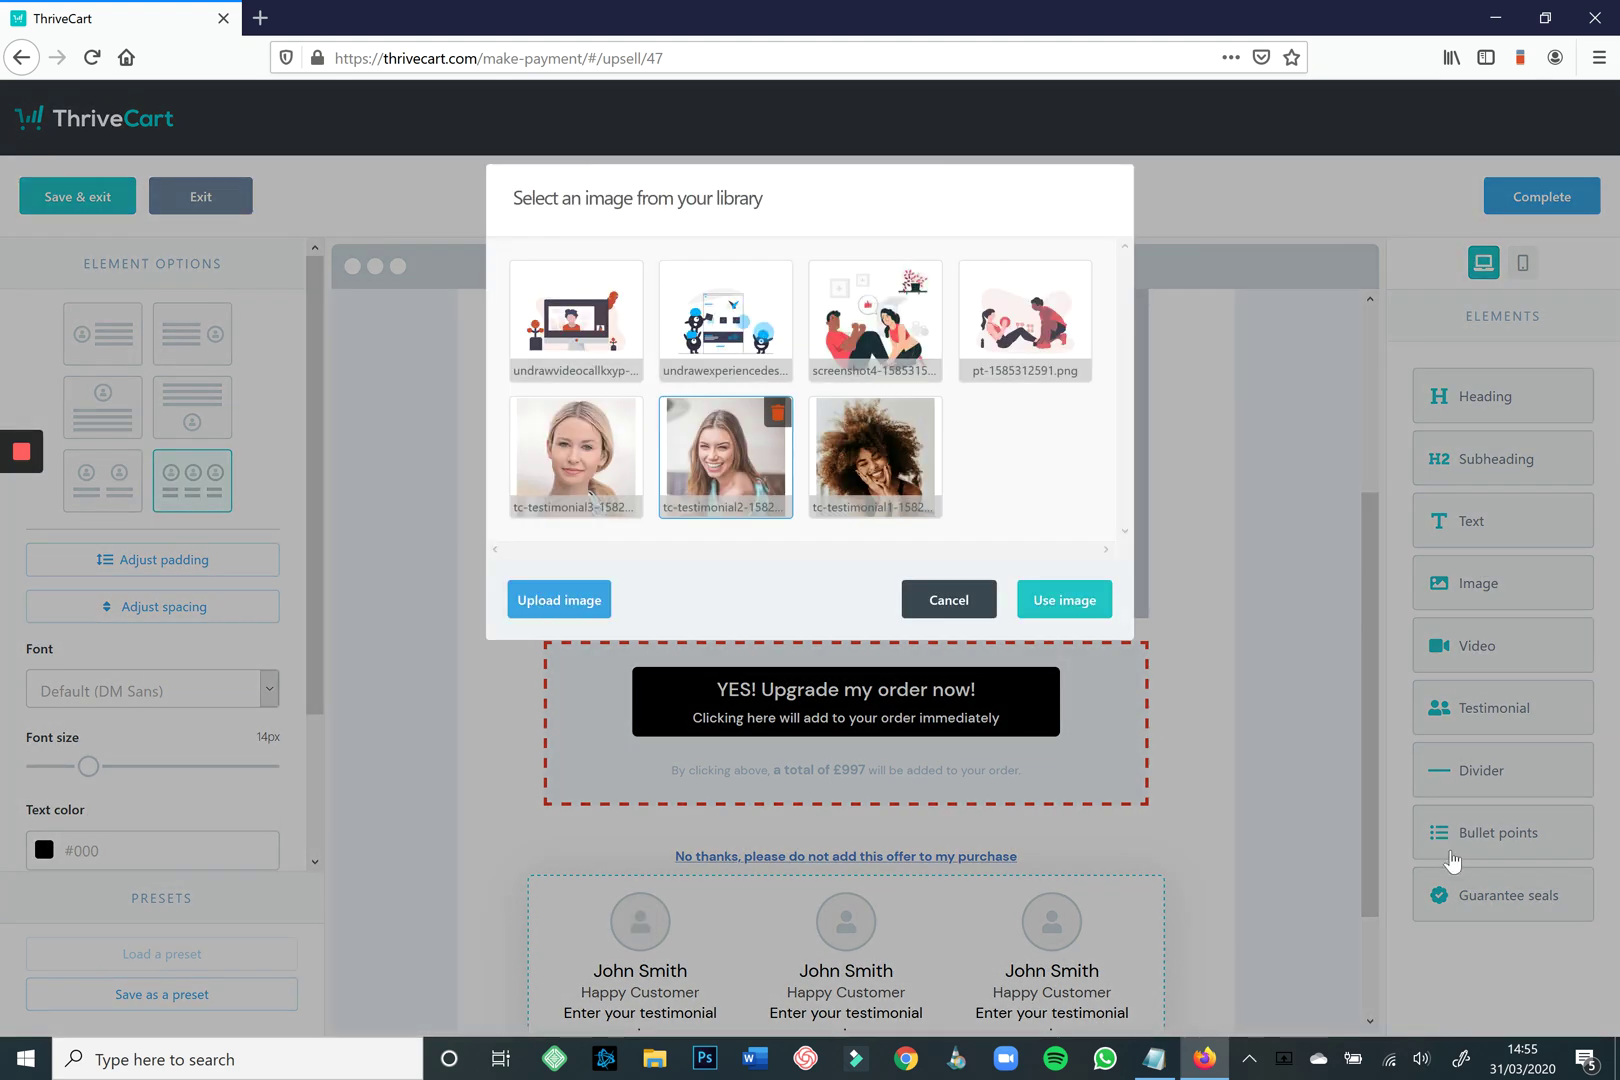
{"action": "left_click", "coordinate": [1064, 599]}
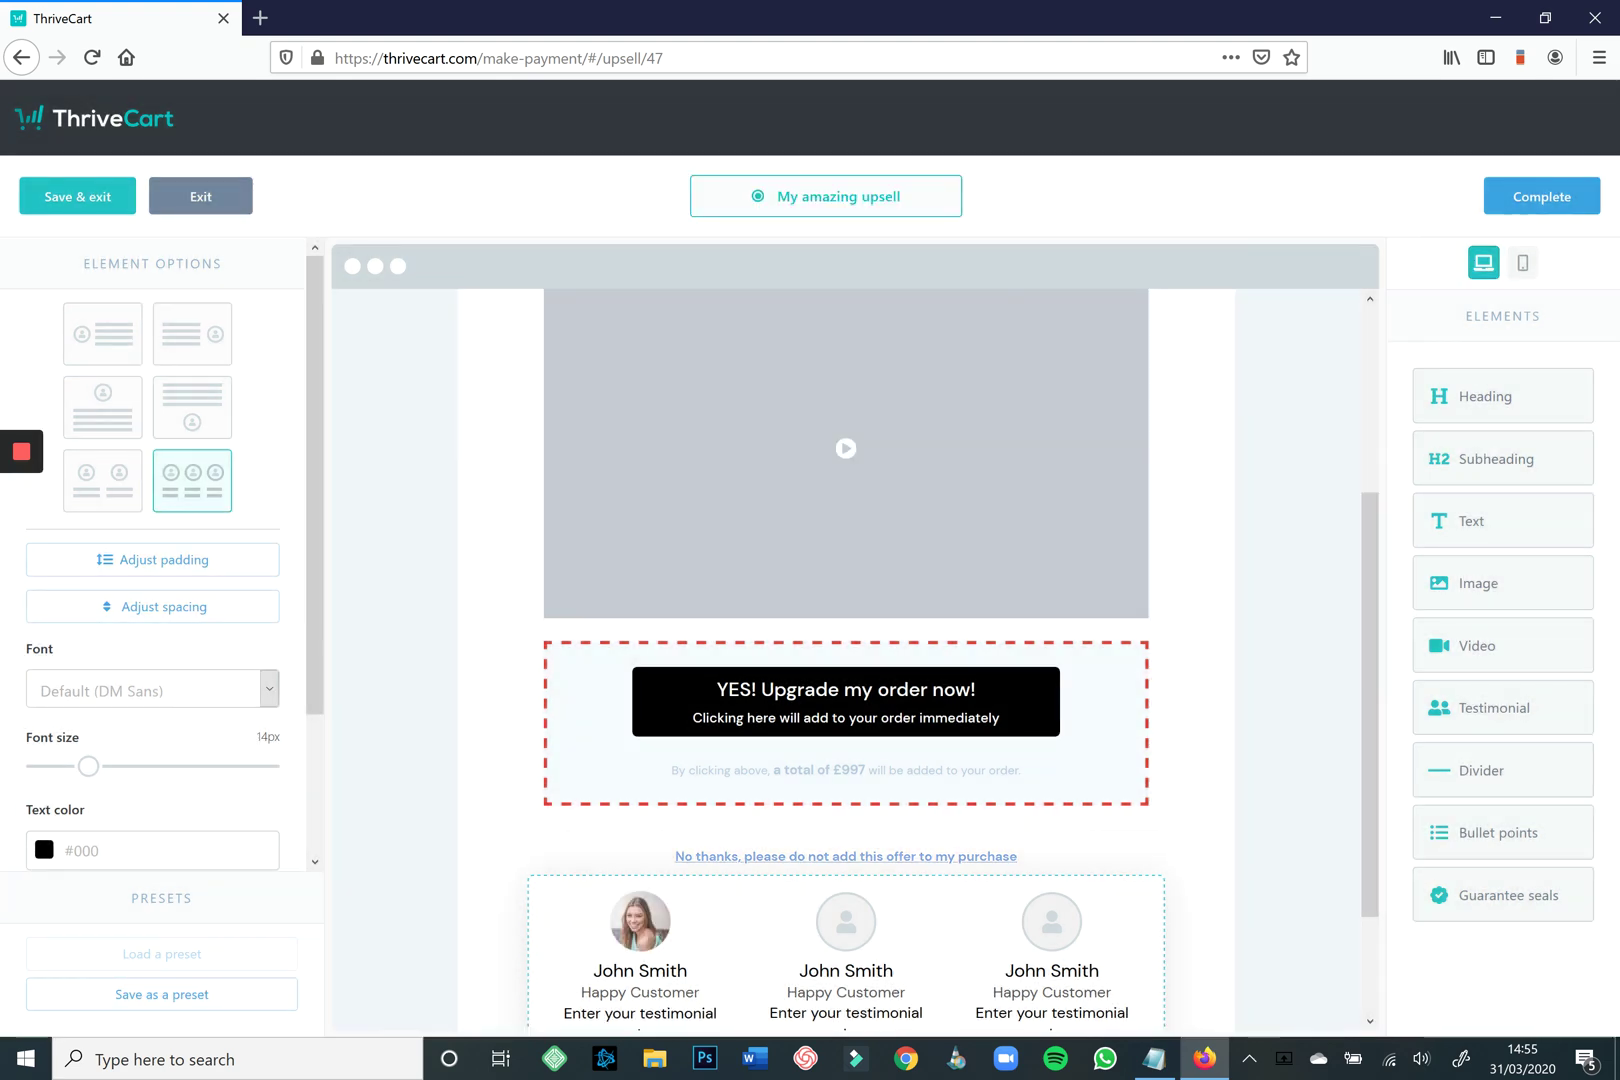
{"action": "left_click", "coordinate": [846, 920]}
{"action": "left_click", "coordinate": [725, 455]}
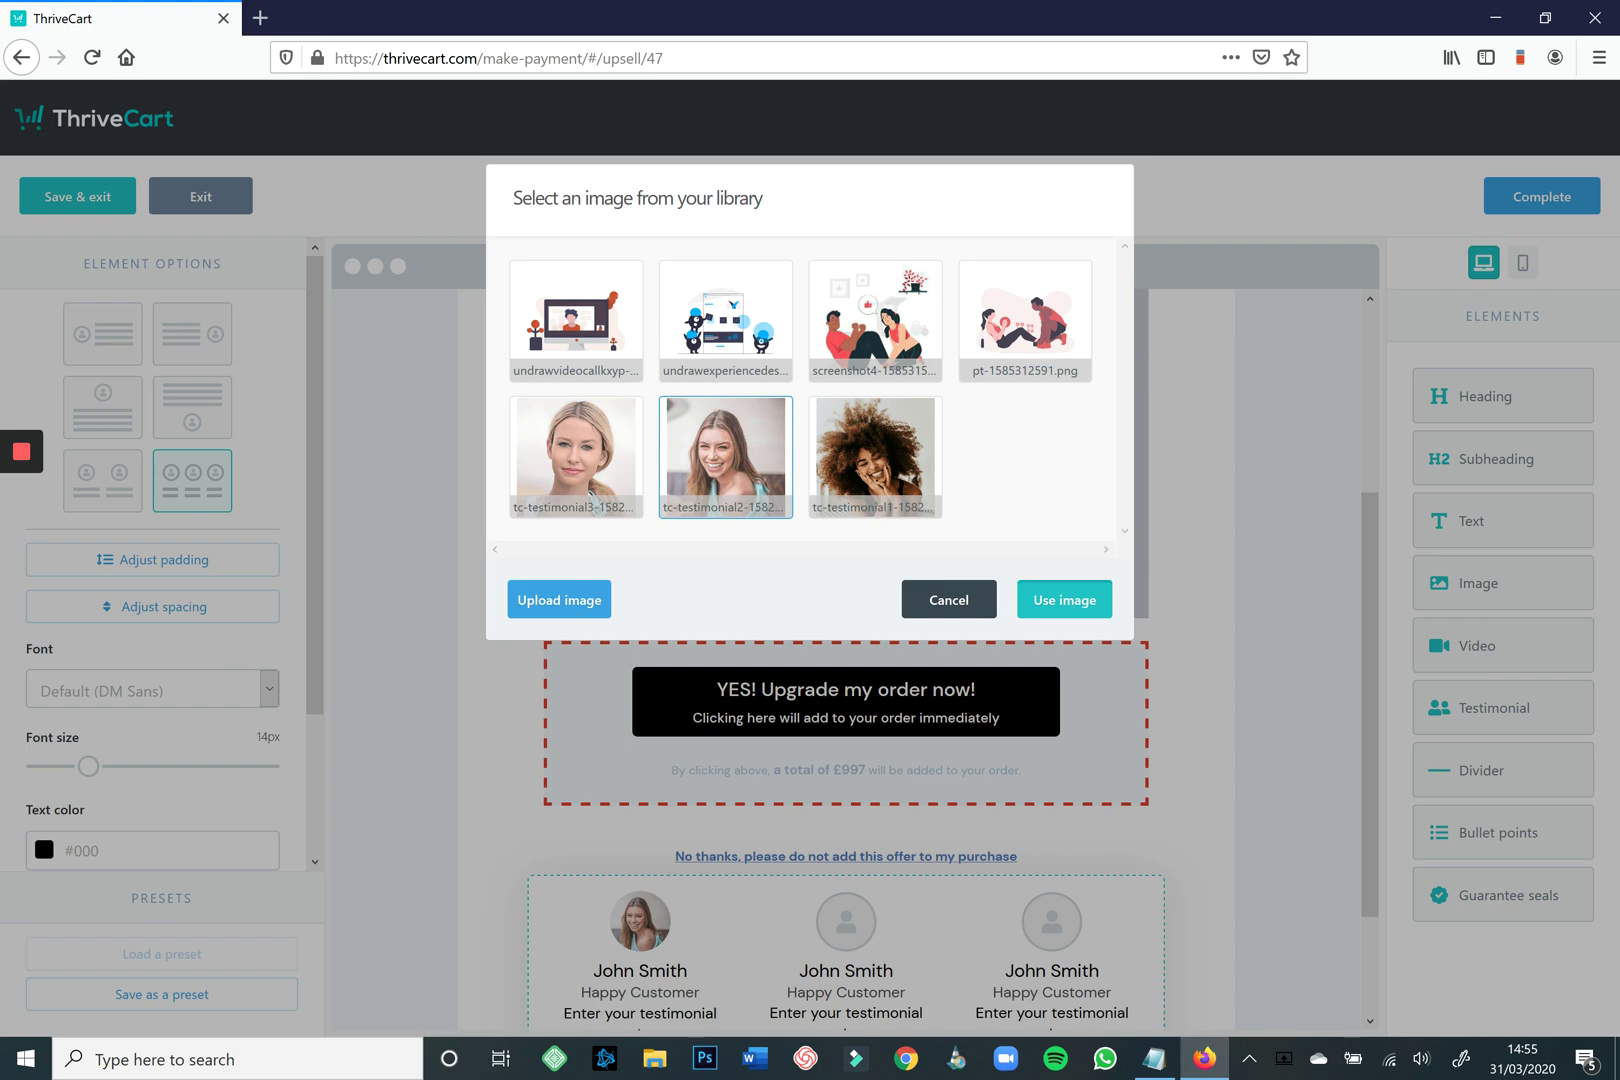
{"action": "left_click", "coordinate": [1064, 599]}
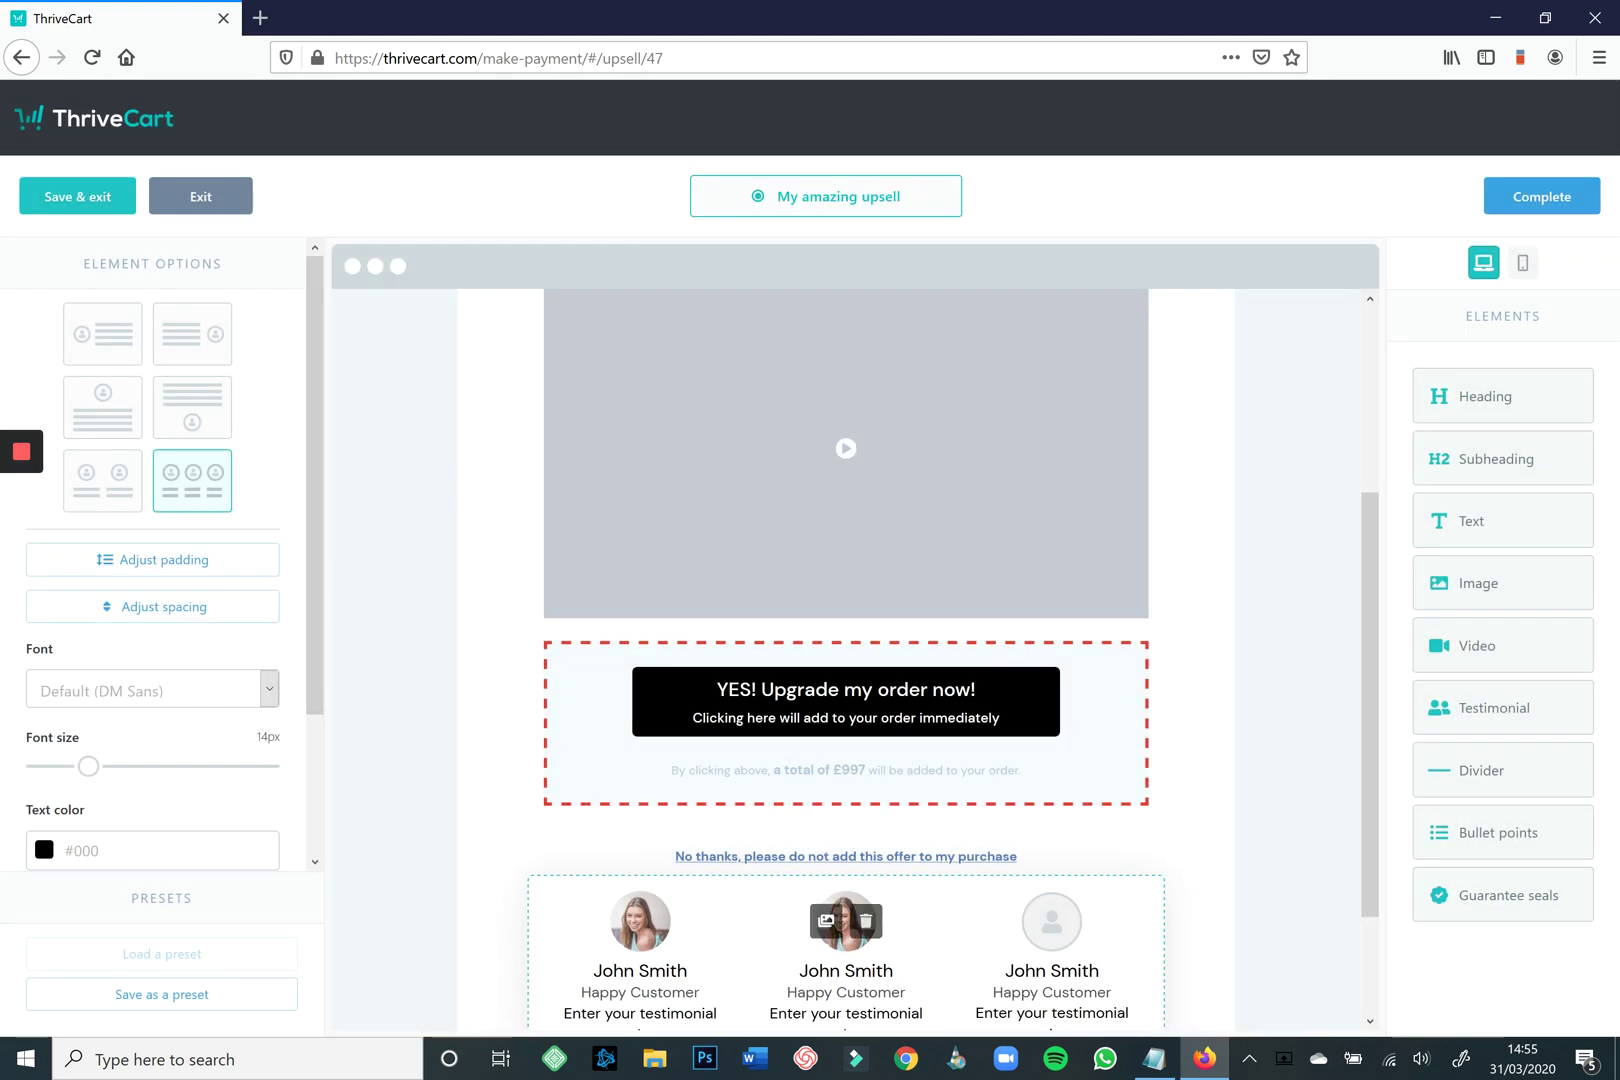
Swap the second testimonial's photo and give the third the curly-haired photo.
{"action": "left_click", "coordinate": [826, 920]}
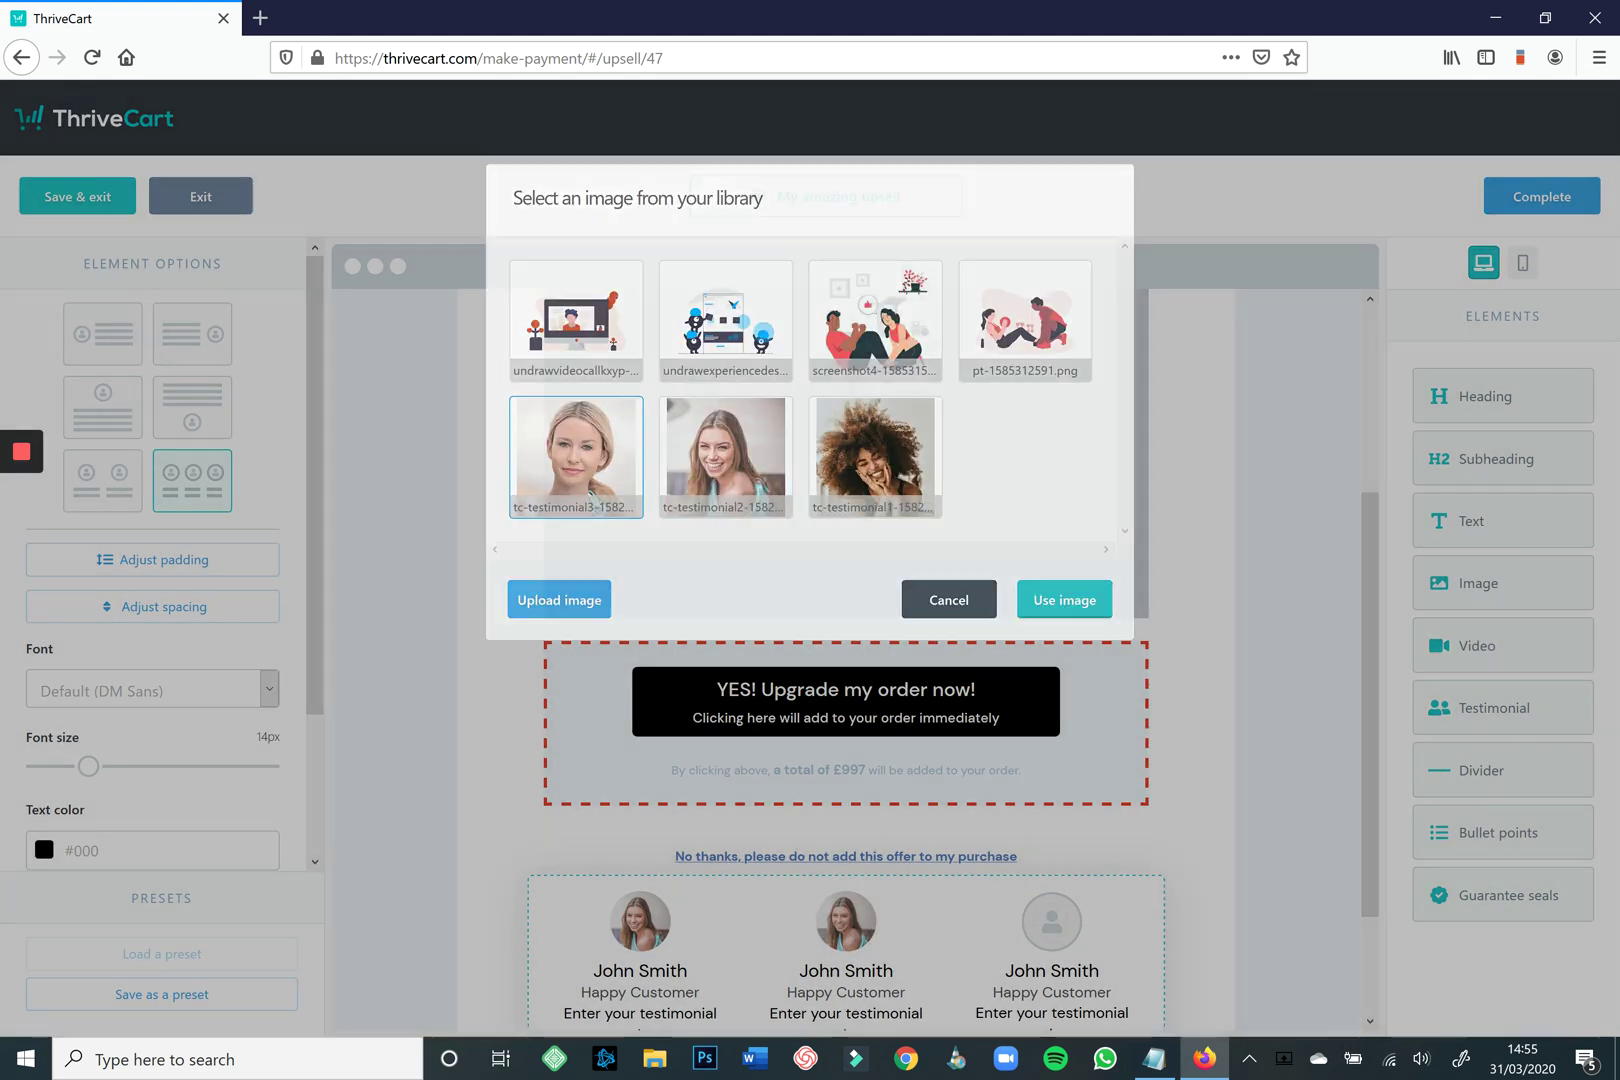
{"action": "left_click", "coordinate": [1051, 920]}
{"action": "left_click", "coordinate": [900, 430]}
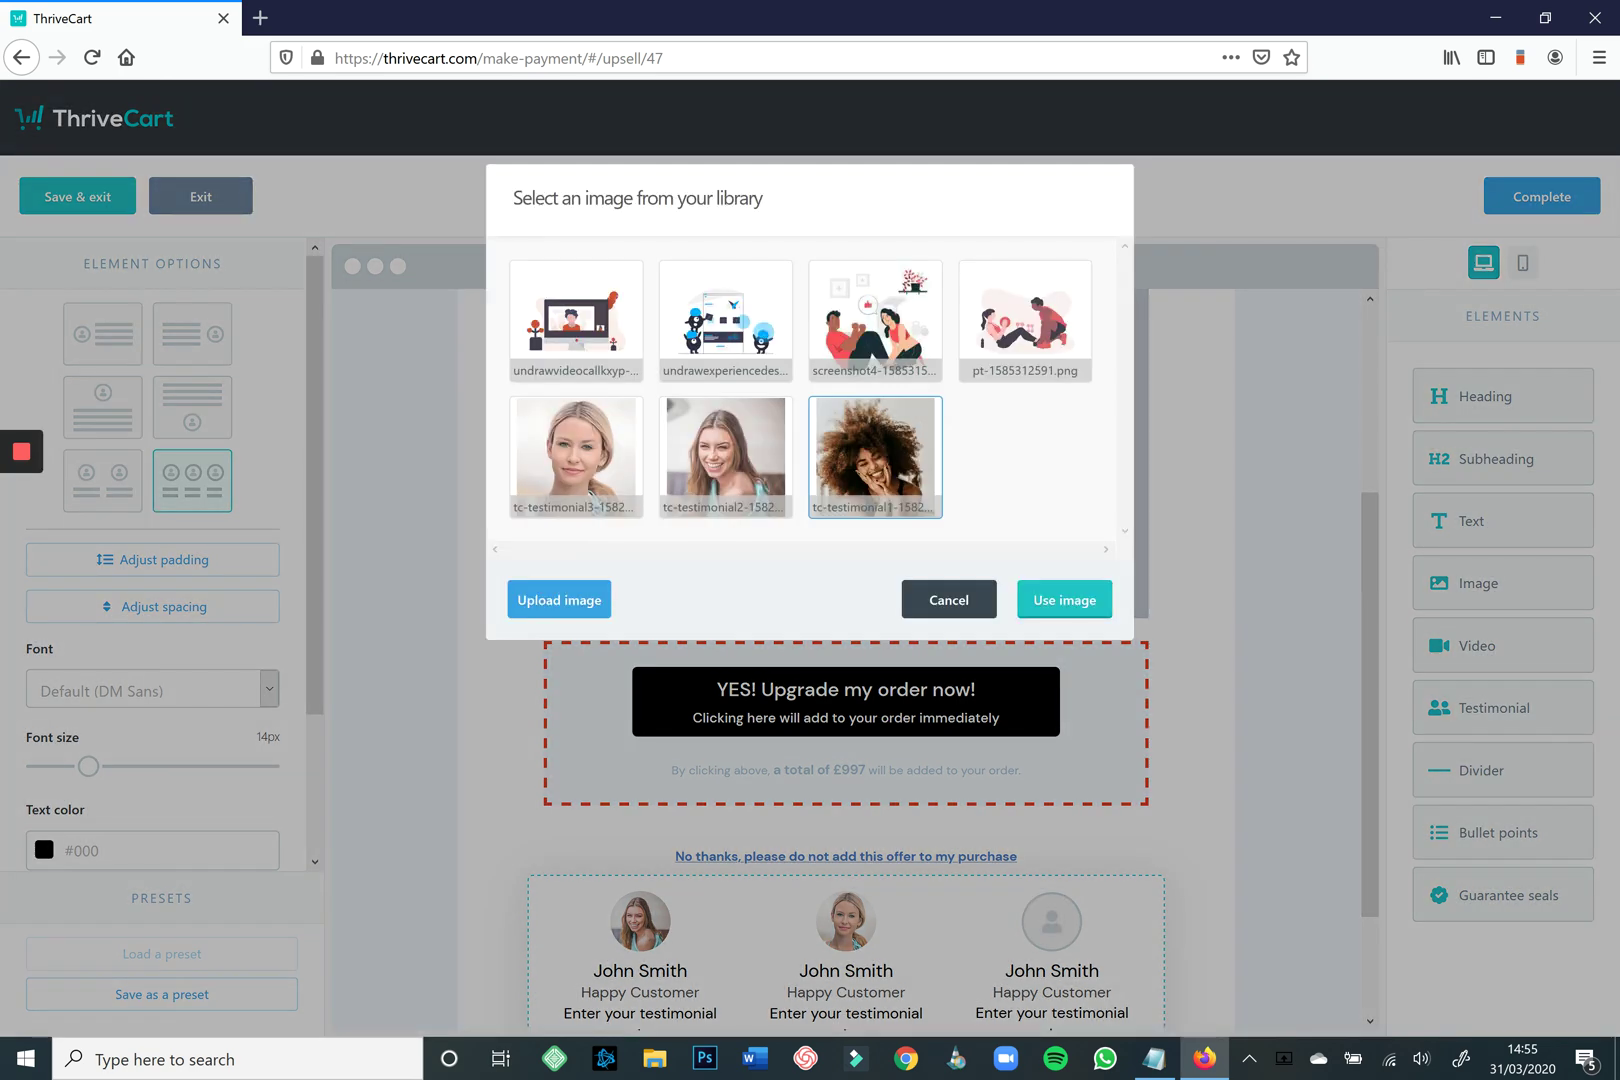
{"action": "left_click", "coordinate": [1064, 599]}
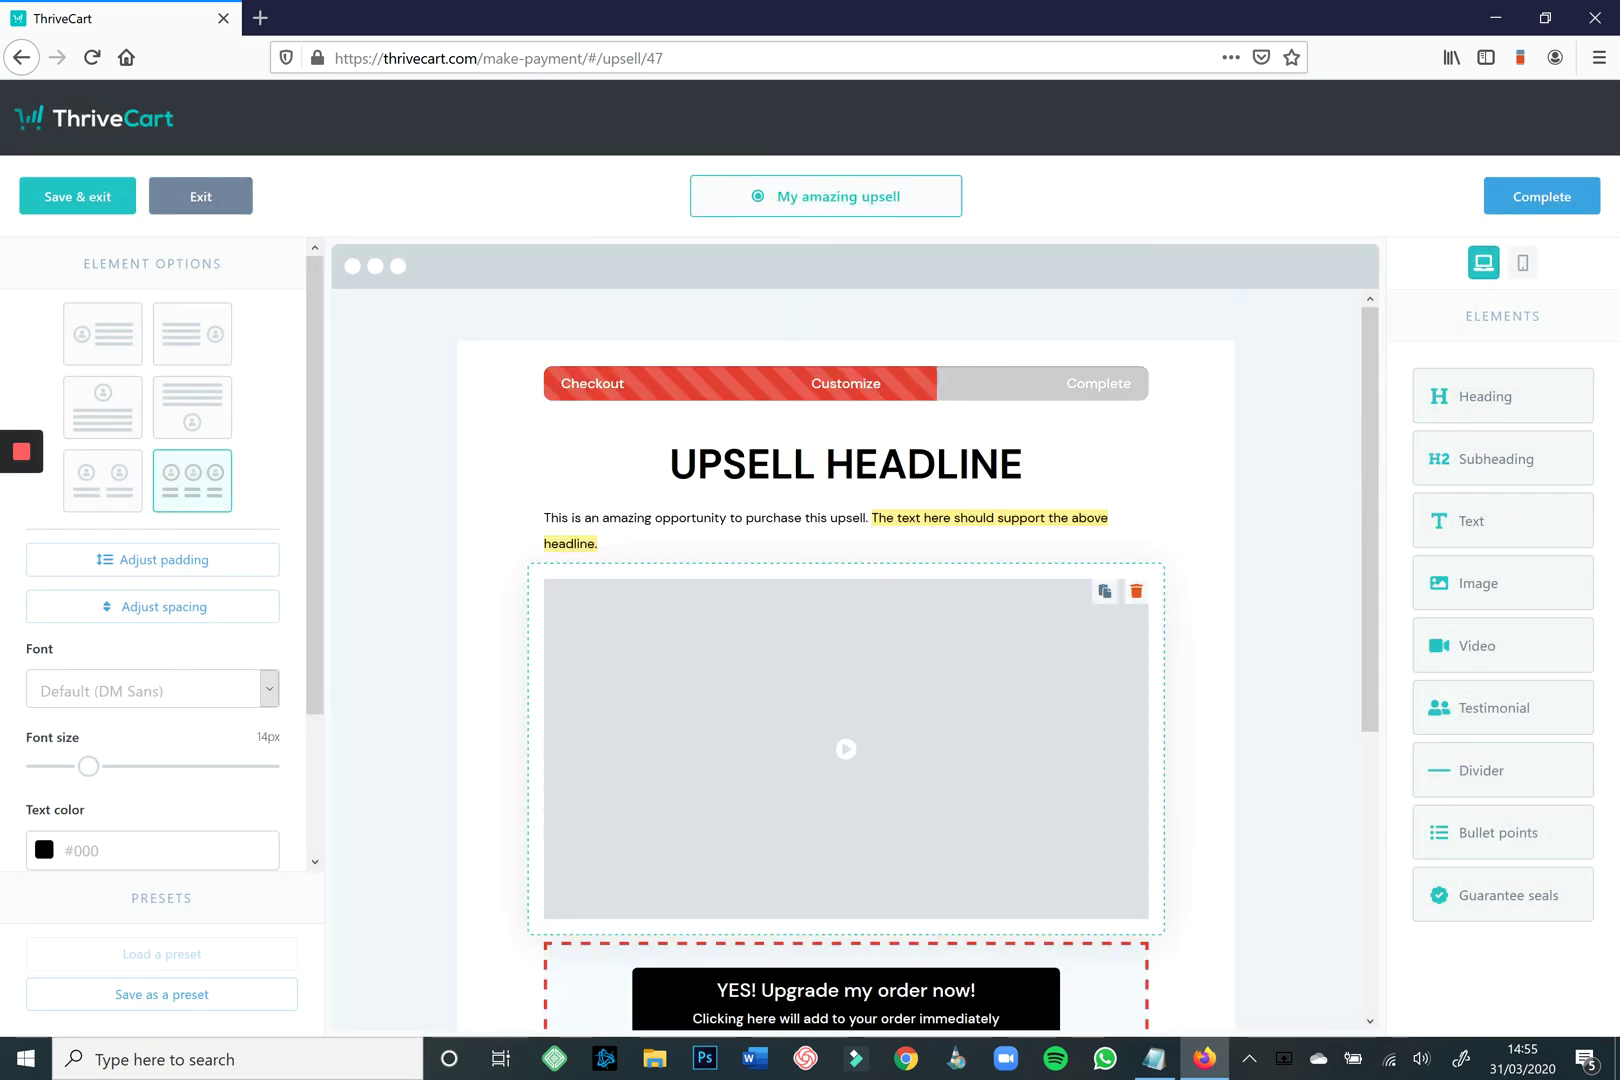
Place the second library illustration left of the intro paragraph and enlarge it to size 97.
{"action": "left_click", "coordinate": [830, 530]}
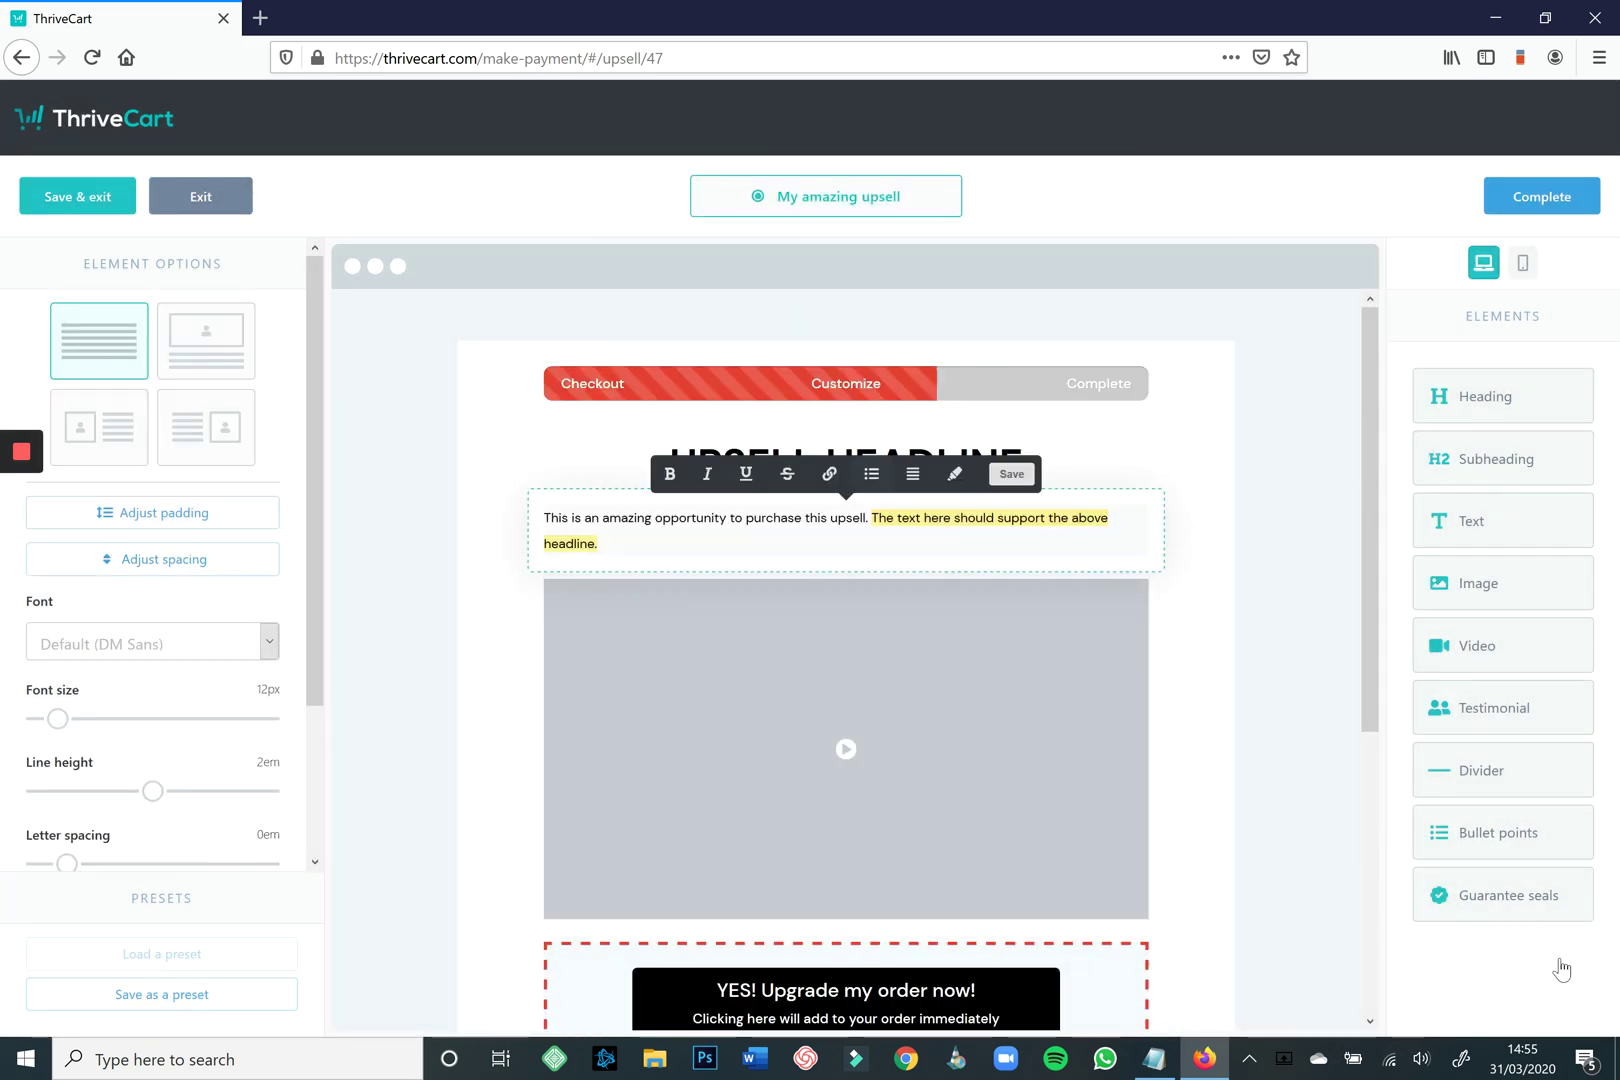
{"action": "left_click", "coordinate": [99, 427]}
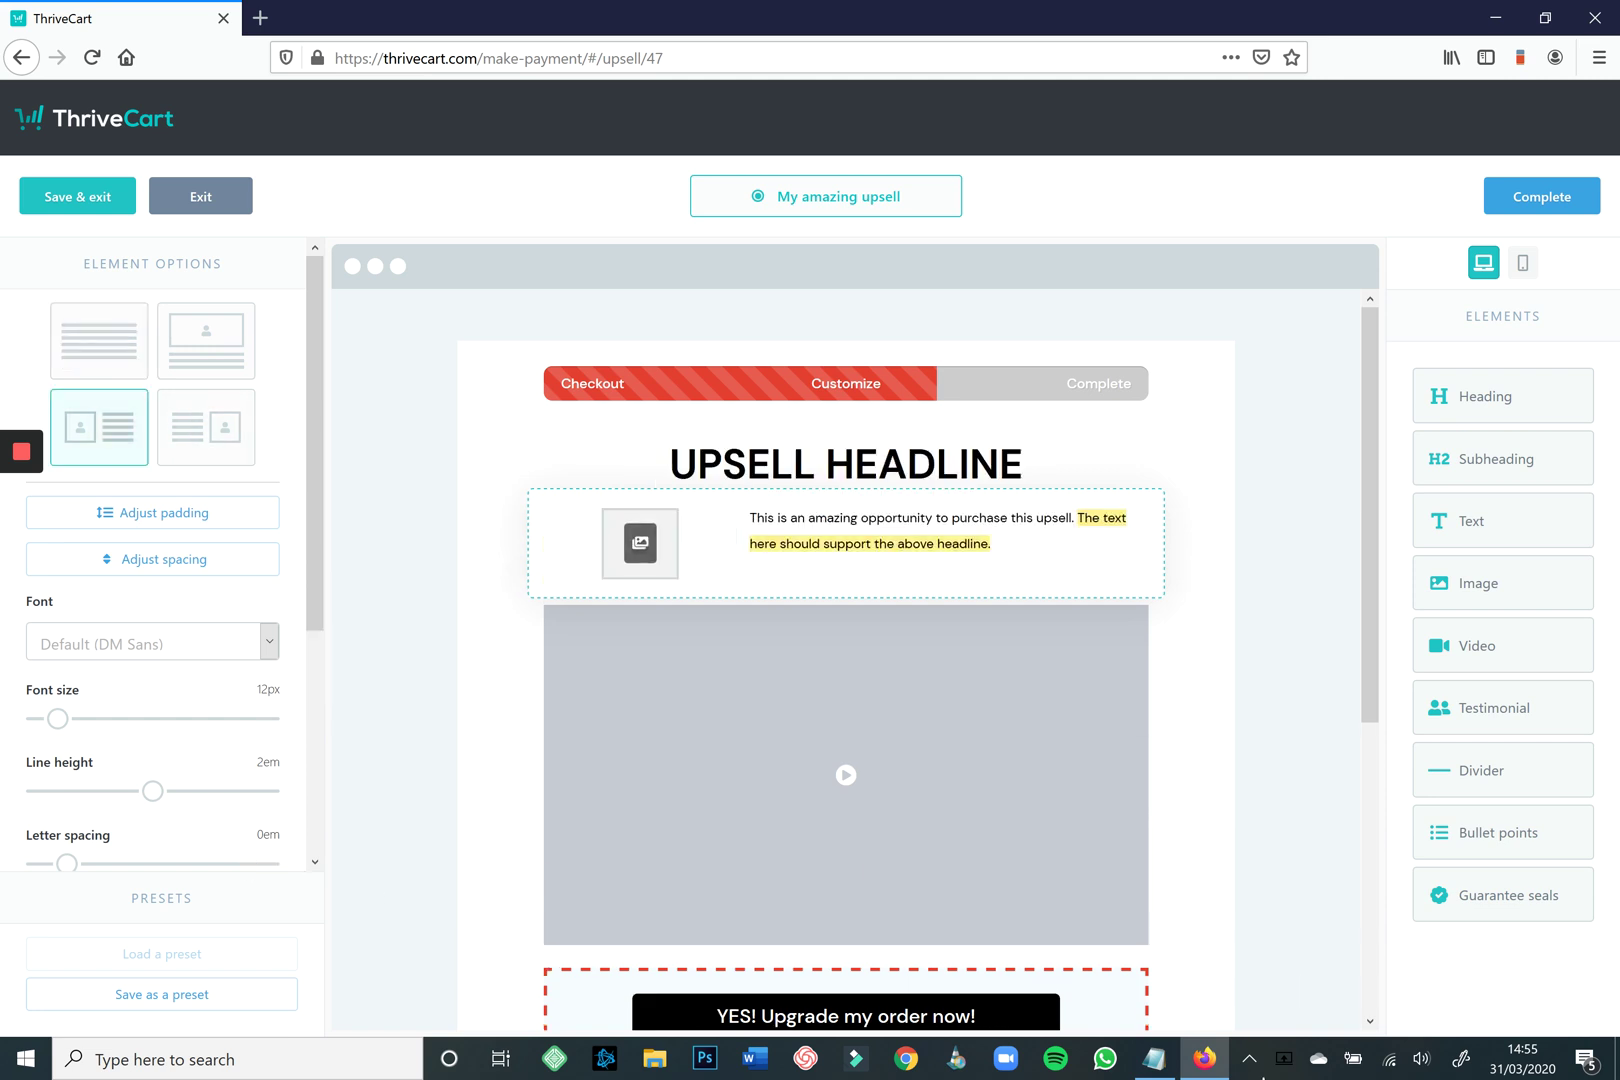
{"action": "left_click", "coordinate": [640, 543]}
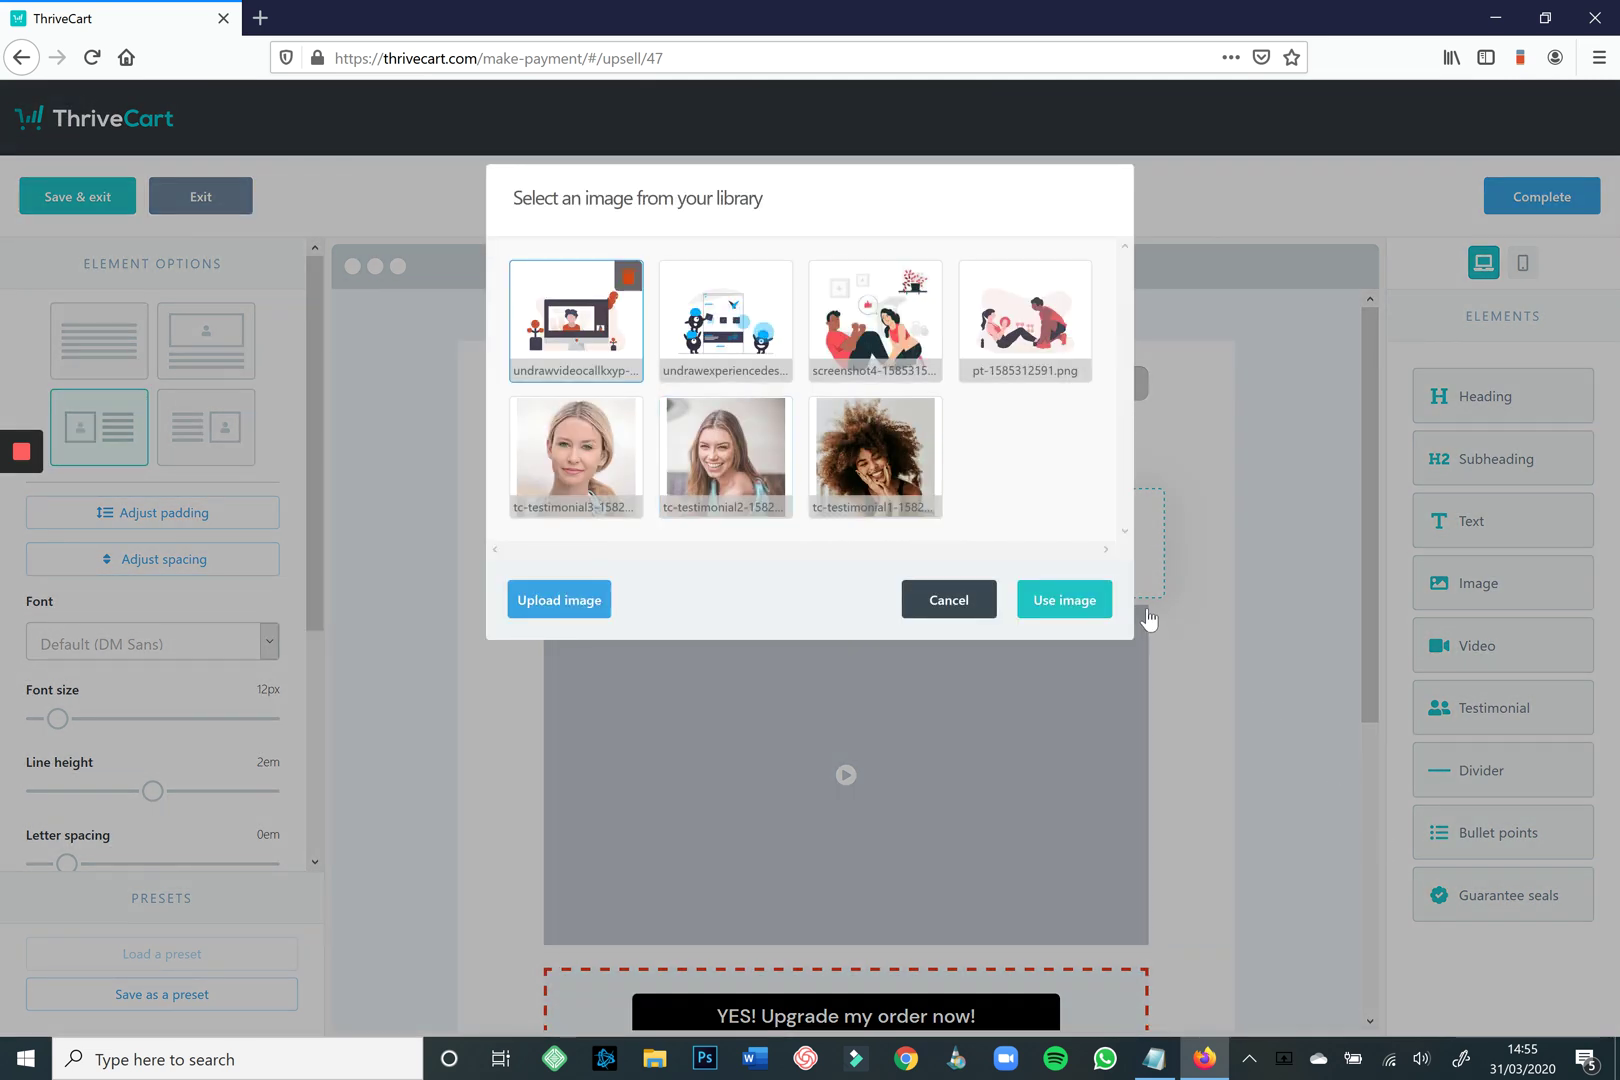
{"action": "left_click", "coordinate": [725, 310]}
{"action": "left_click", "coordinate": [1064, 600]}
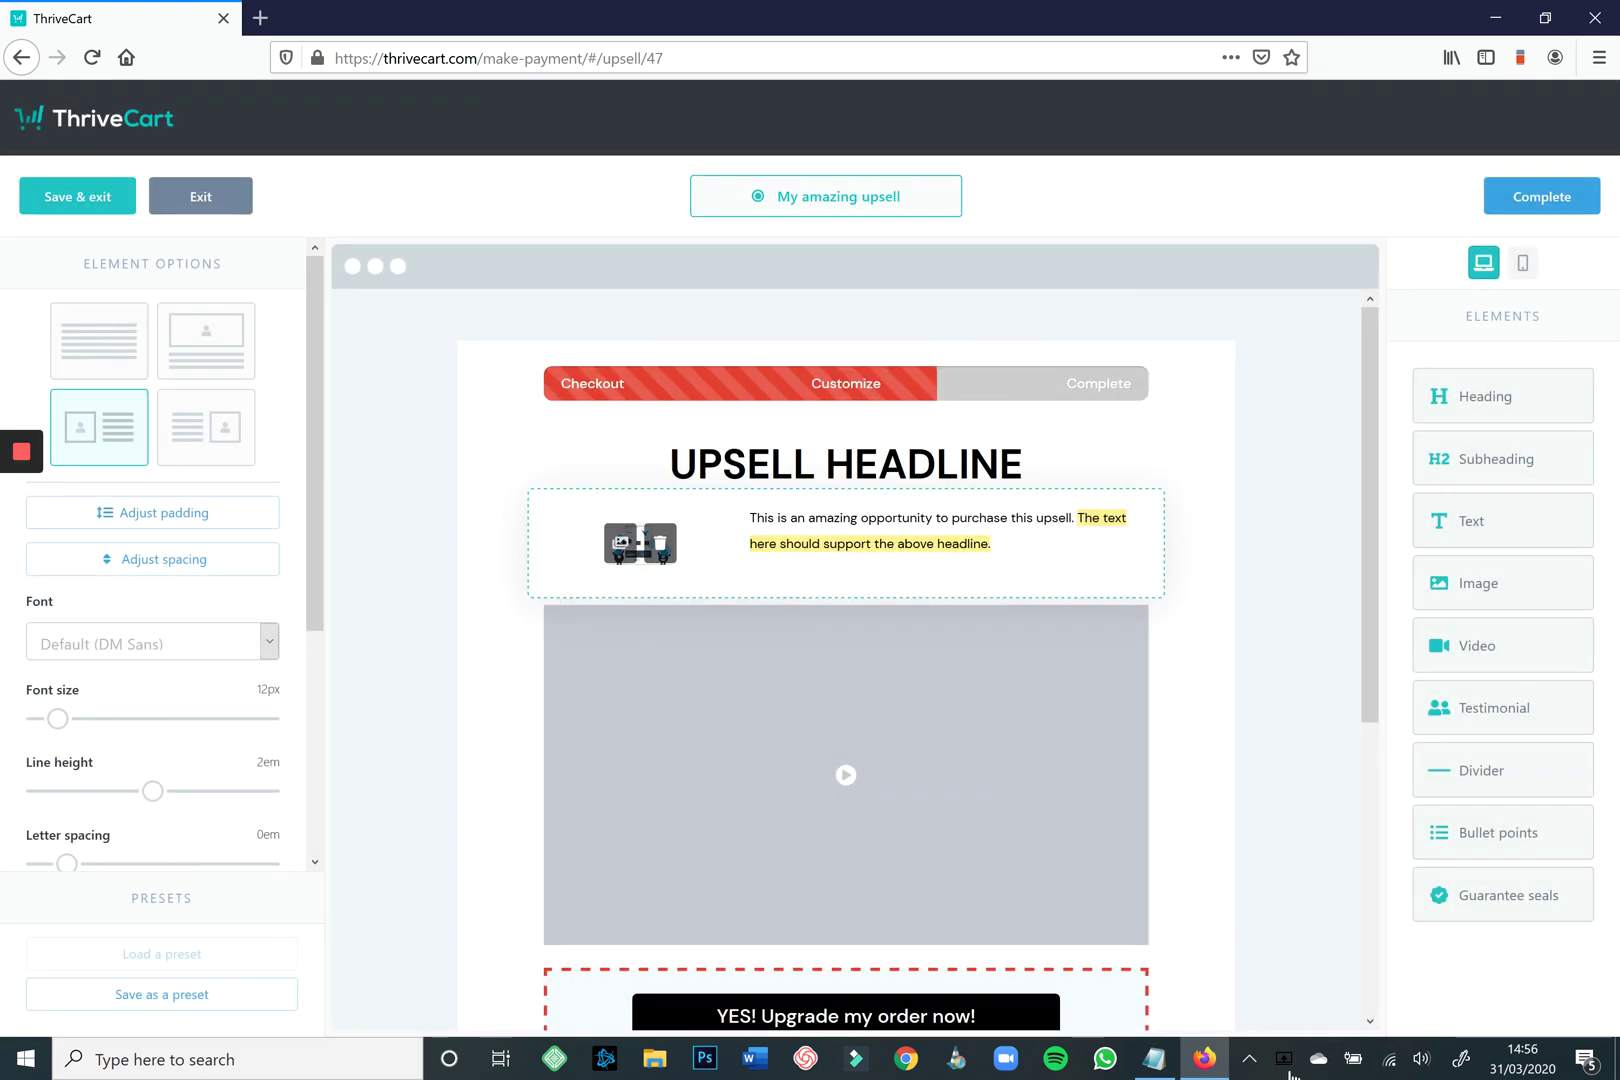
{"action": "left_click", "coordinate": [660, 542]}
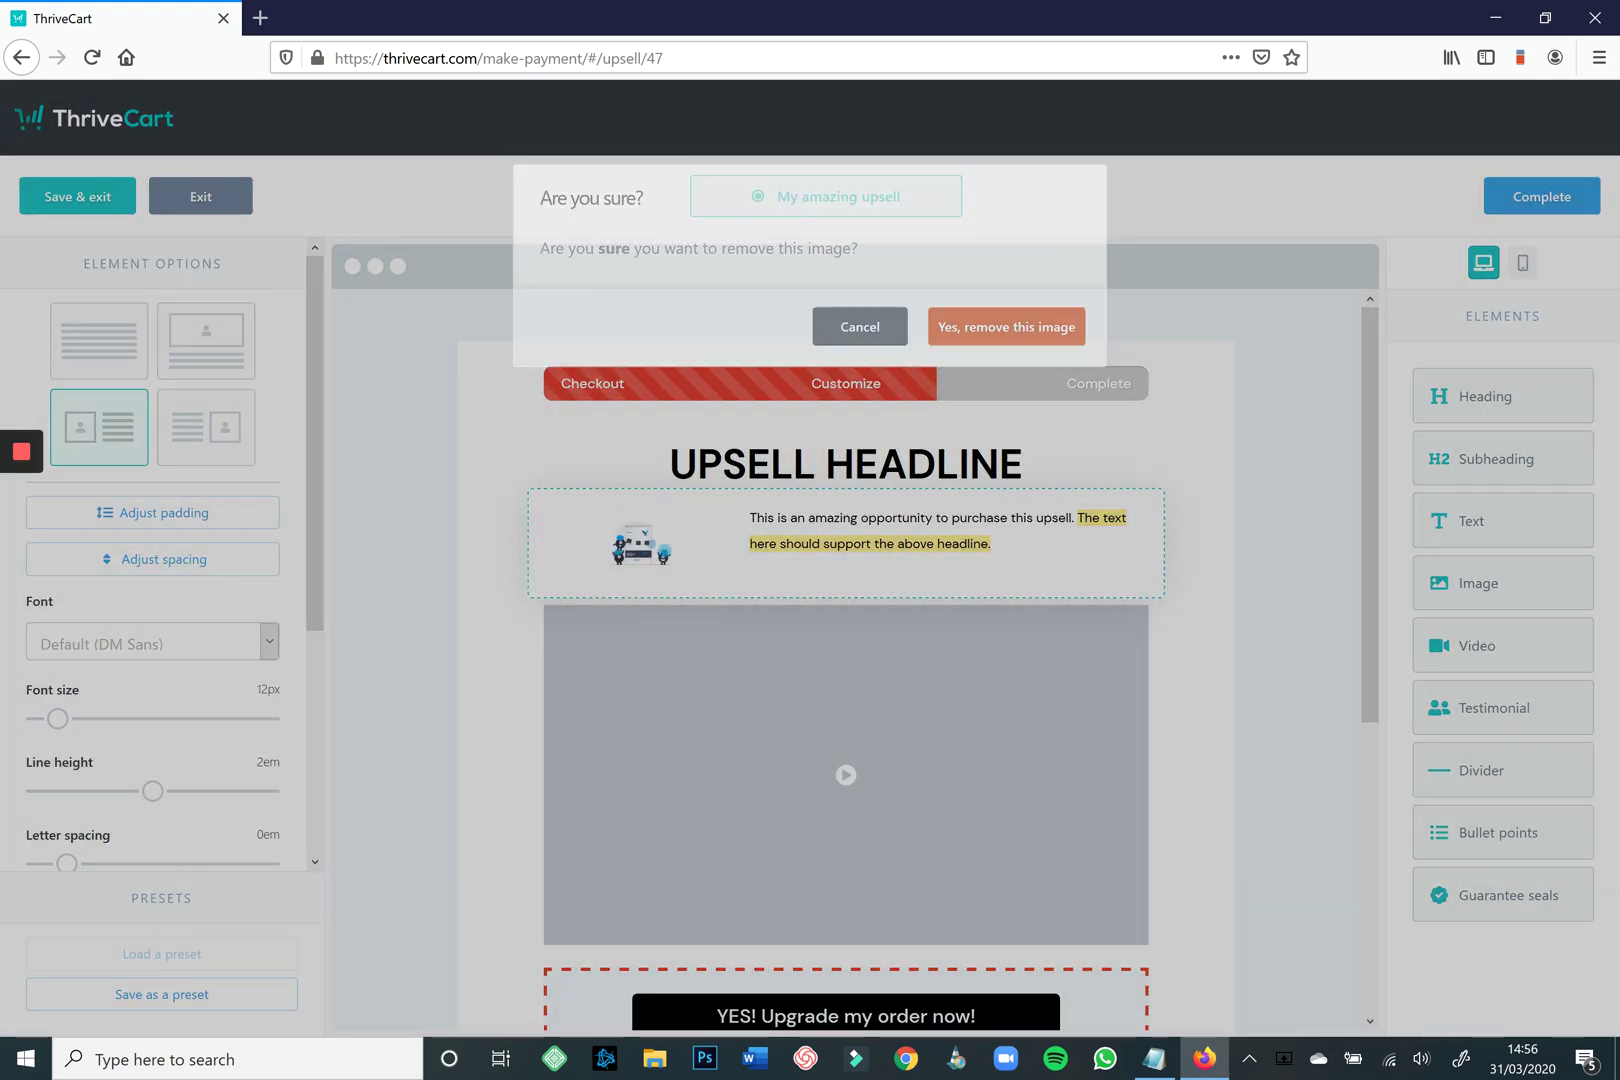
{"action": "key", "text": "Escape"}
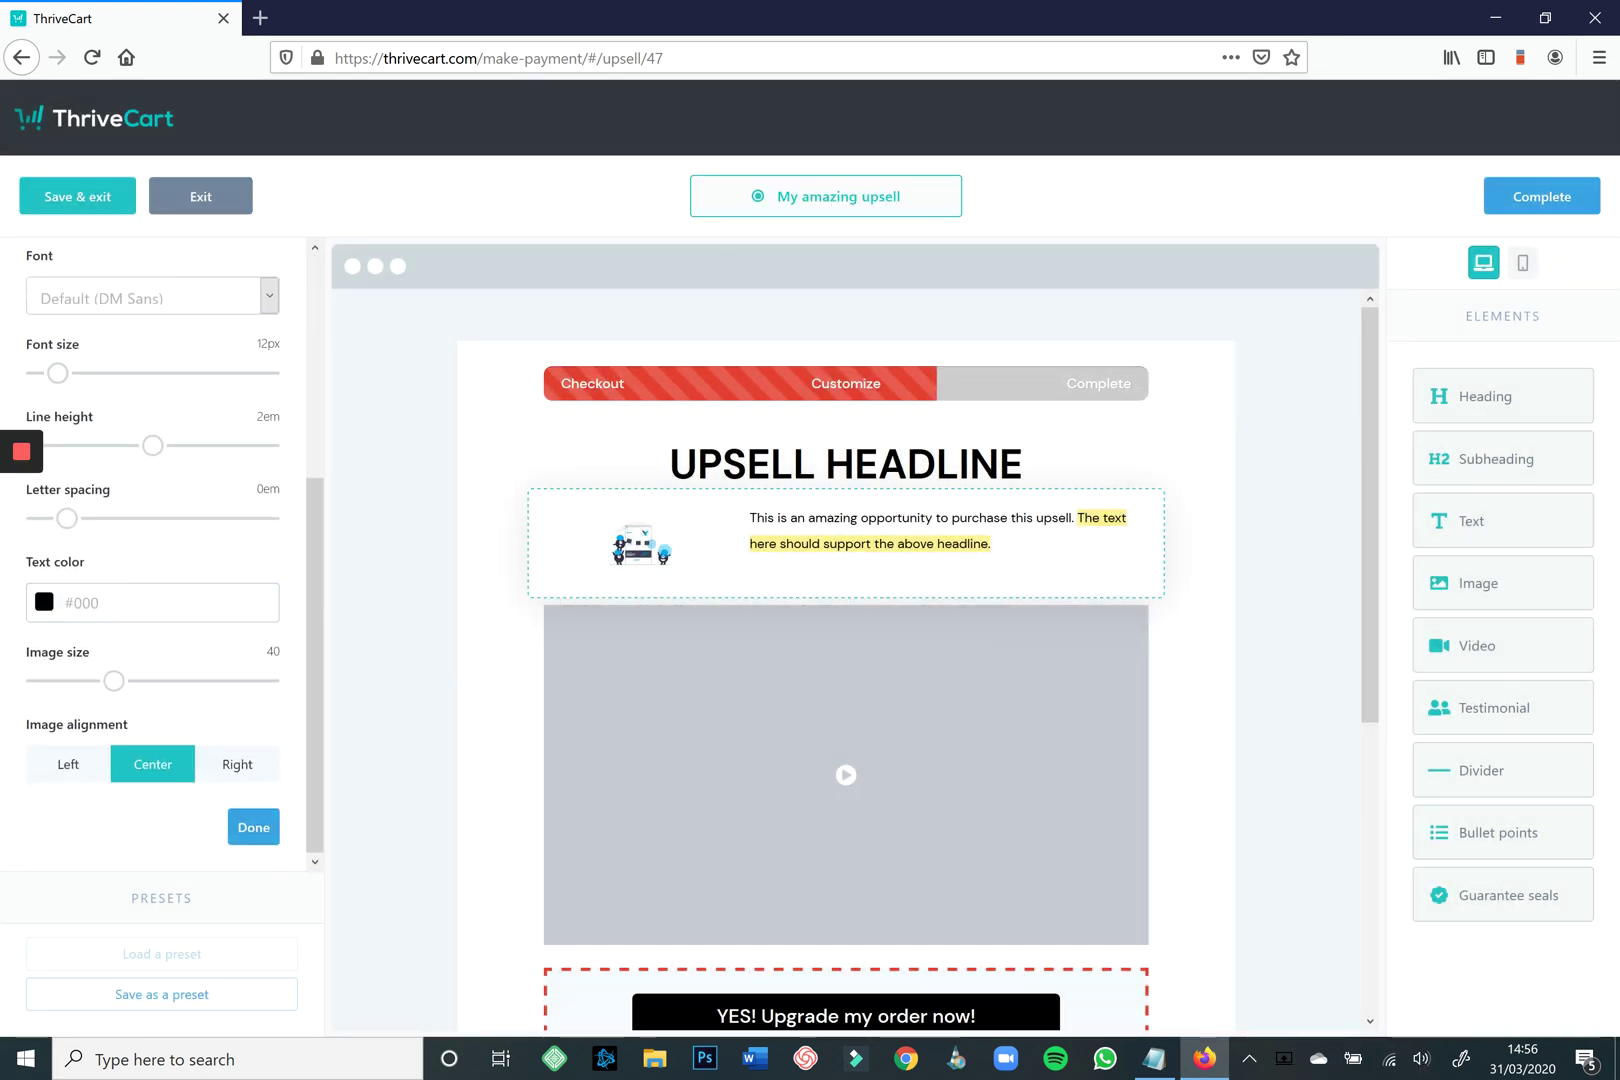
{"action": "left_click_drag", "start_coordinate": [113, 680], "coordinate": [261, 680]}
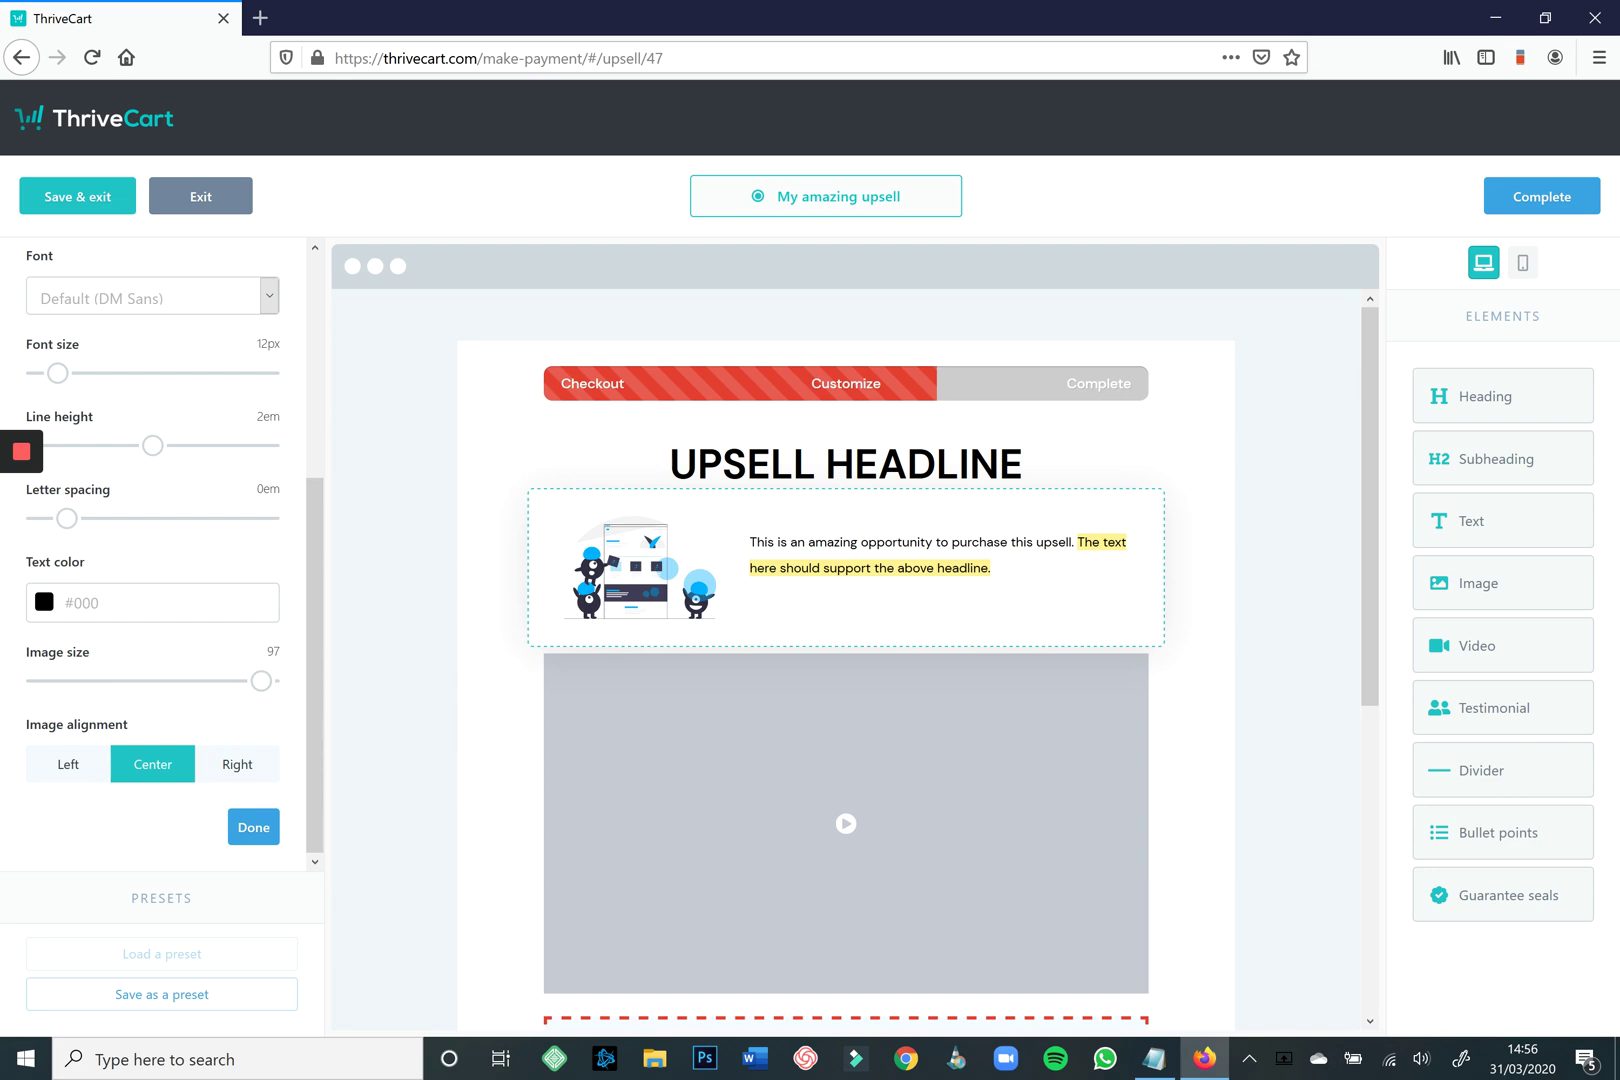
{"action": "scroll", "coordinate": [845, 660], "scroll_direction": "down", "scroll_amount": 5}
{"action": "scroll", "coordinate": [845, 660], "scroll_direction": "up", "scroll_amount": 5}
Preview the upsell page in the mobile layout.
{"action": "left_click", "coordinate": [1523, 263]}
{"action": "scroll", "coordinate": [930, 635], "scroll_direction": "down", "scroll_amount": 5}
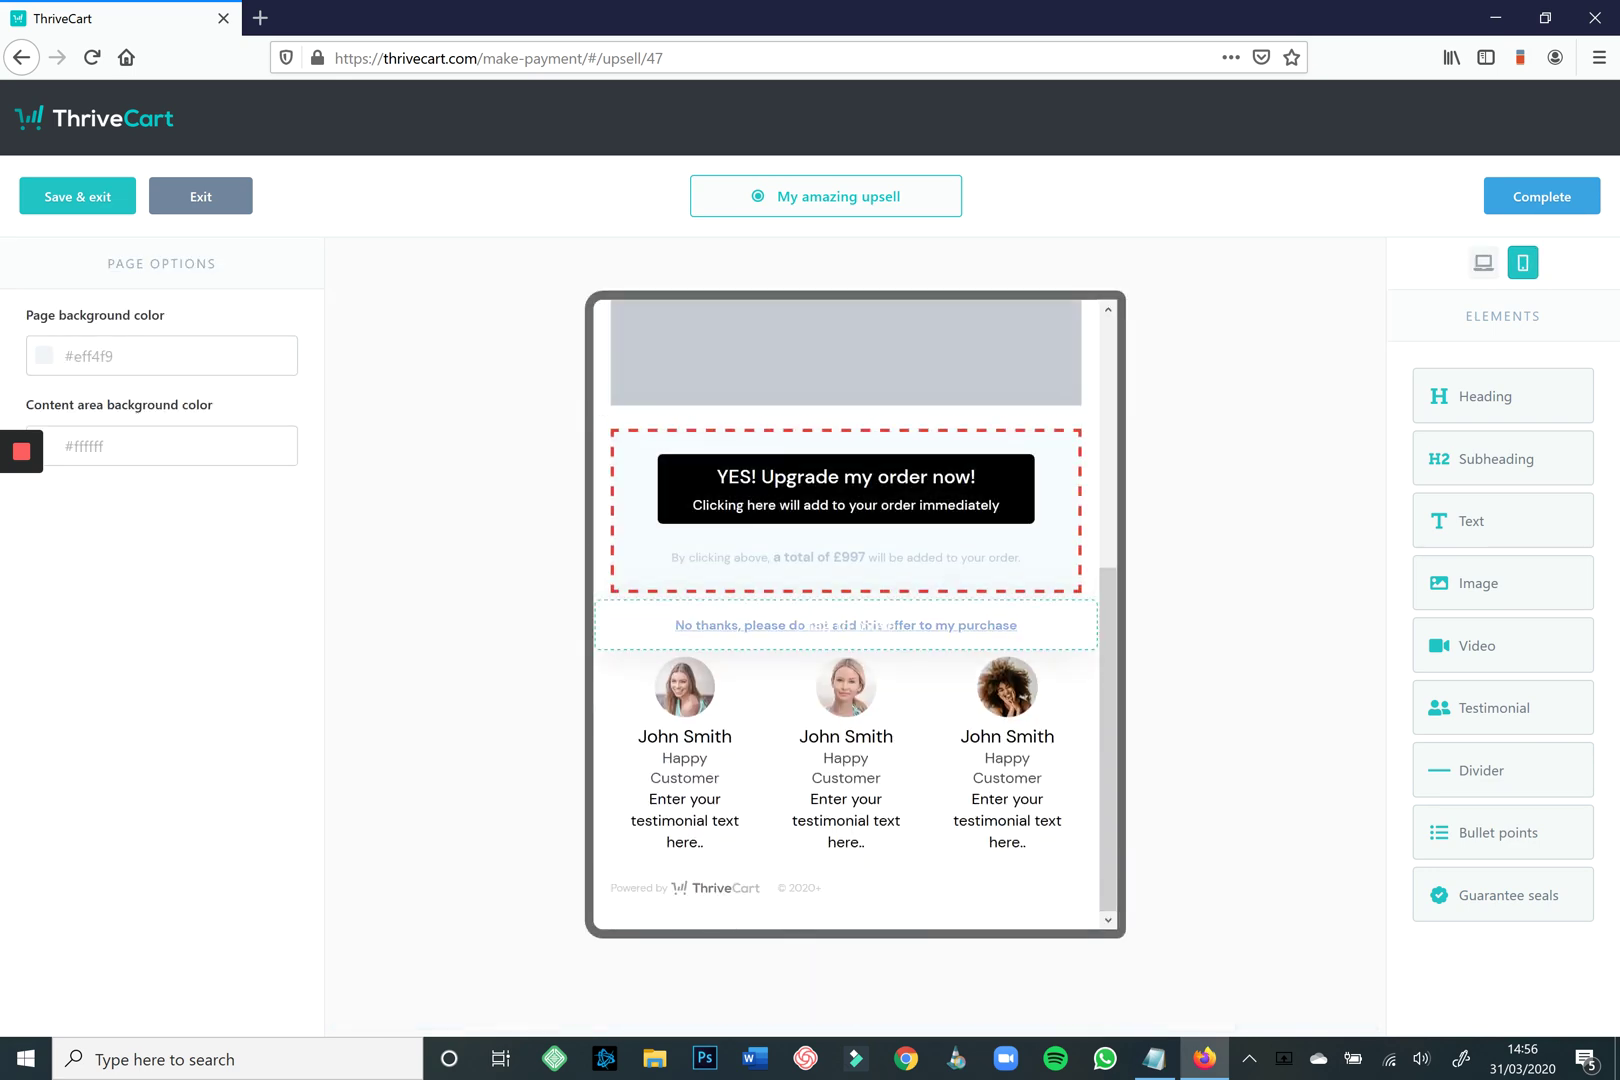
{"action": "scroll", "coordinate": [850, 615], "scroll_direction": "up", "scroll_amount": 5}
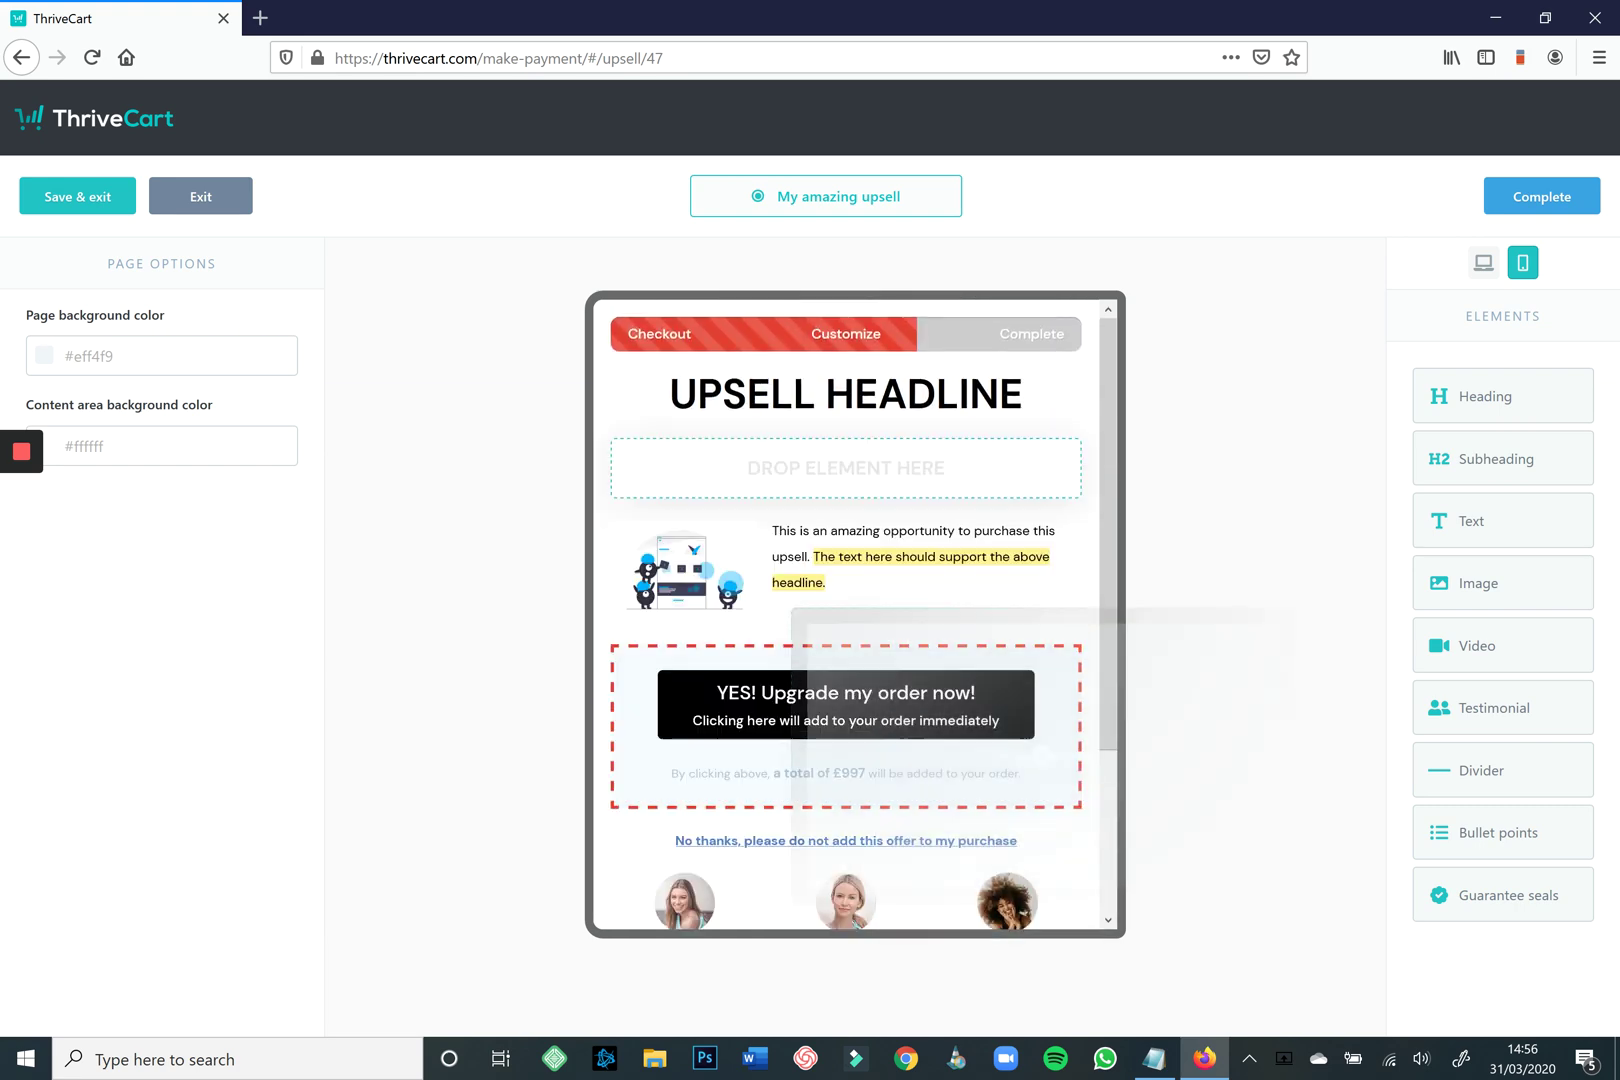
{"action": "left_click_drag", "start_coordinate": [1043, 757], "coordinate": [1583, 895]}
{"action": "scroll", "coordinate": [880, 627], "scroll_direction": "down", "scroll_amount": 5}
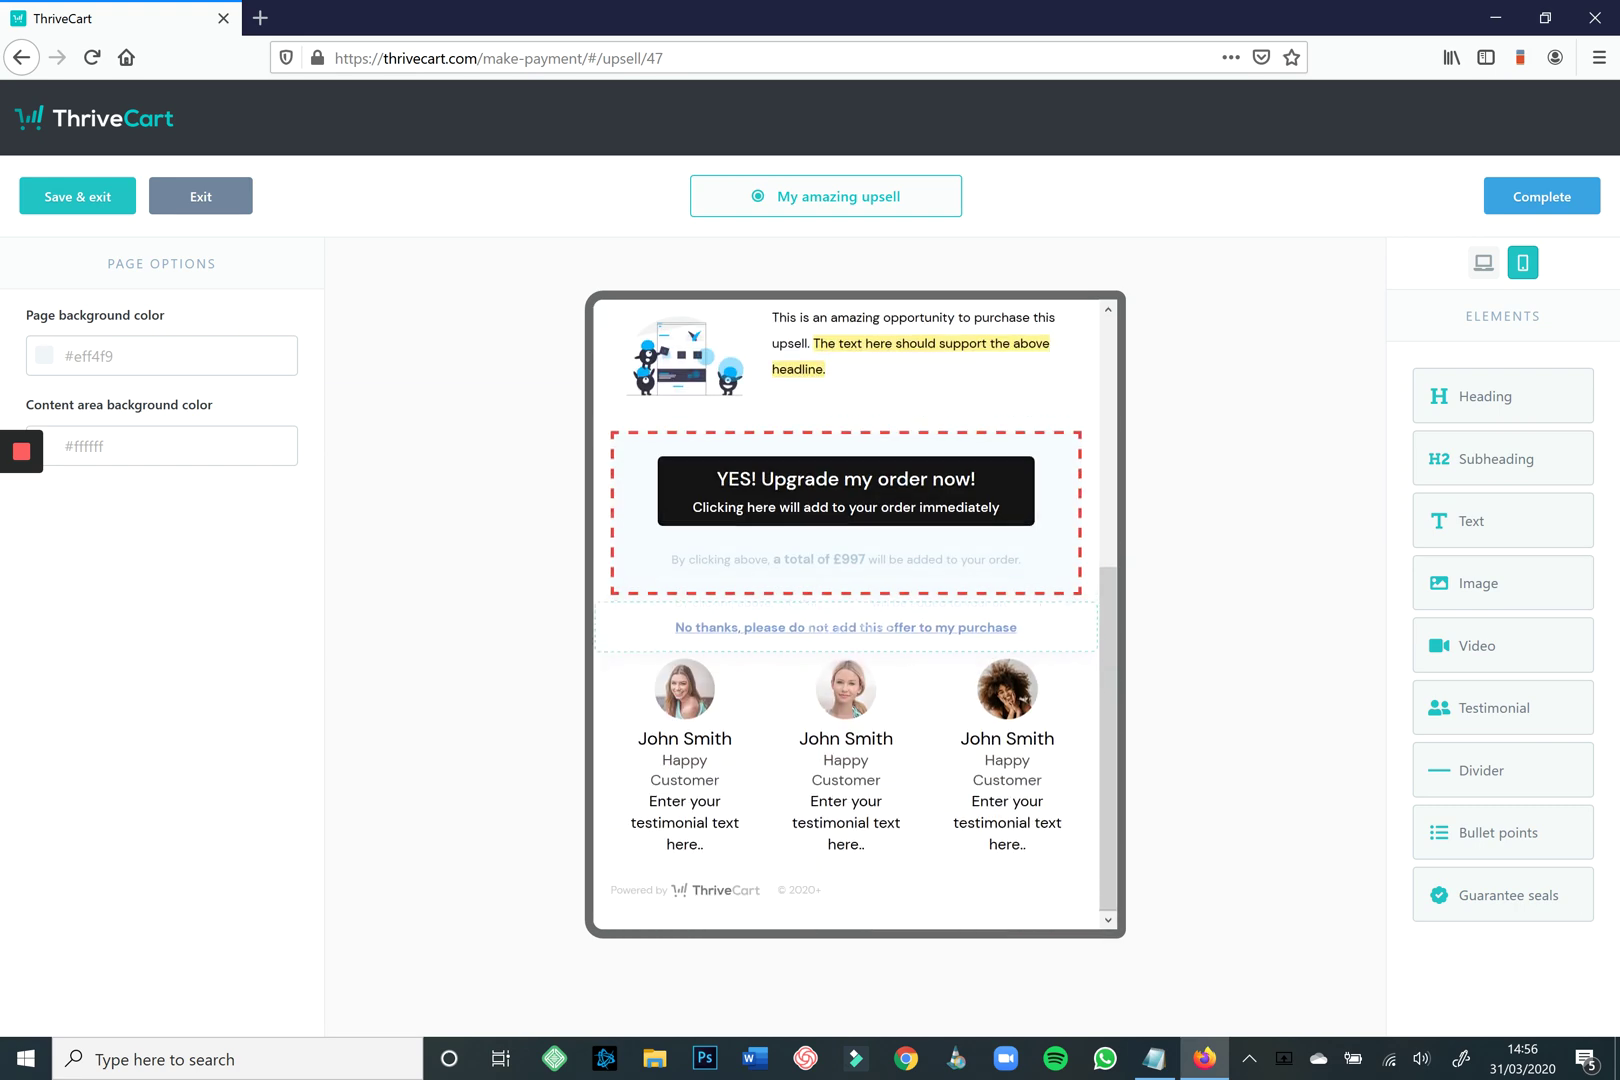
{"action": "scroll", "coordinate": [846, 570], "scroll_direction": "up", "scroll_amount": 5}
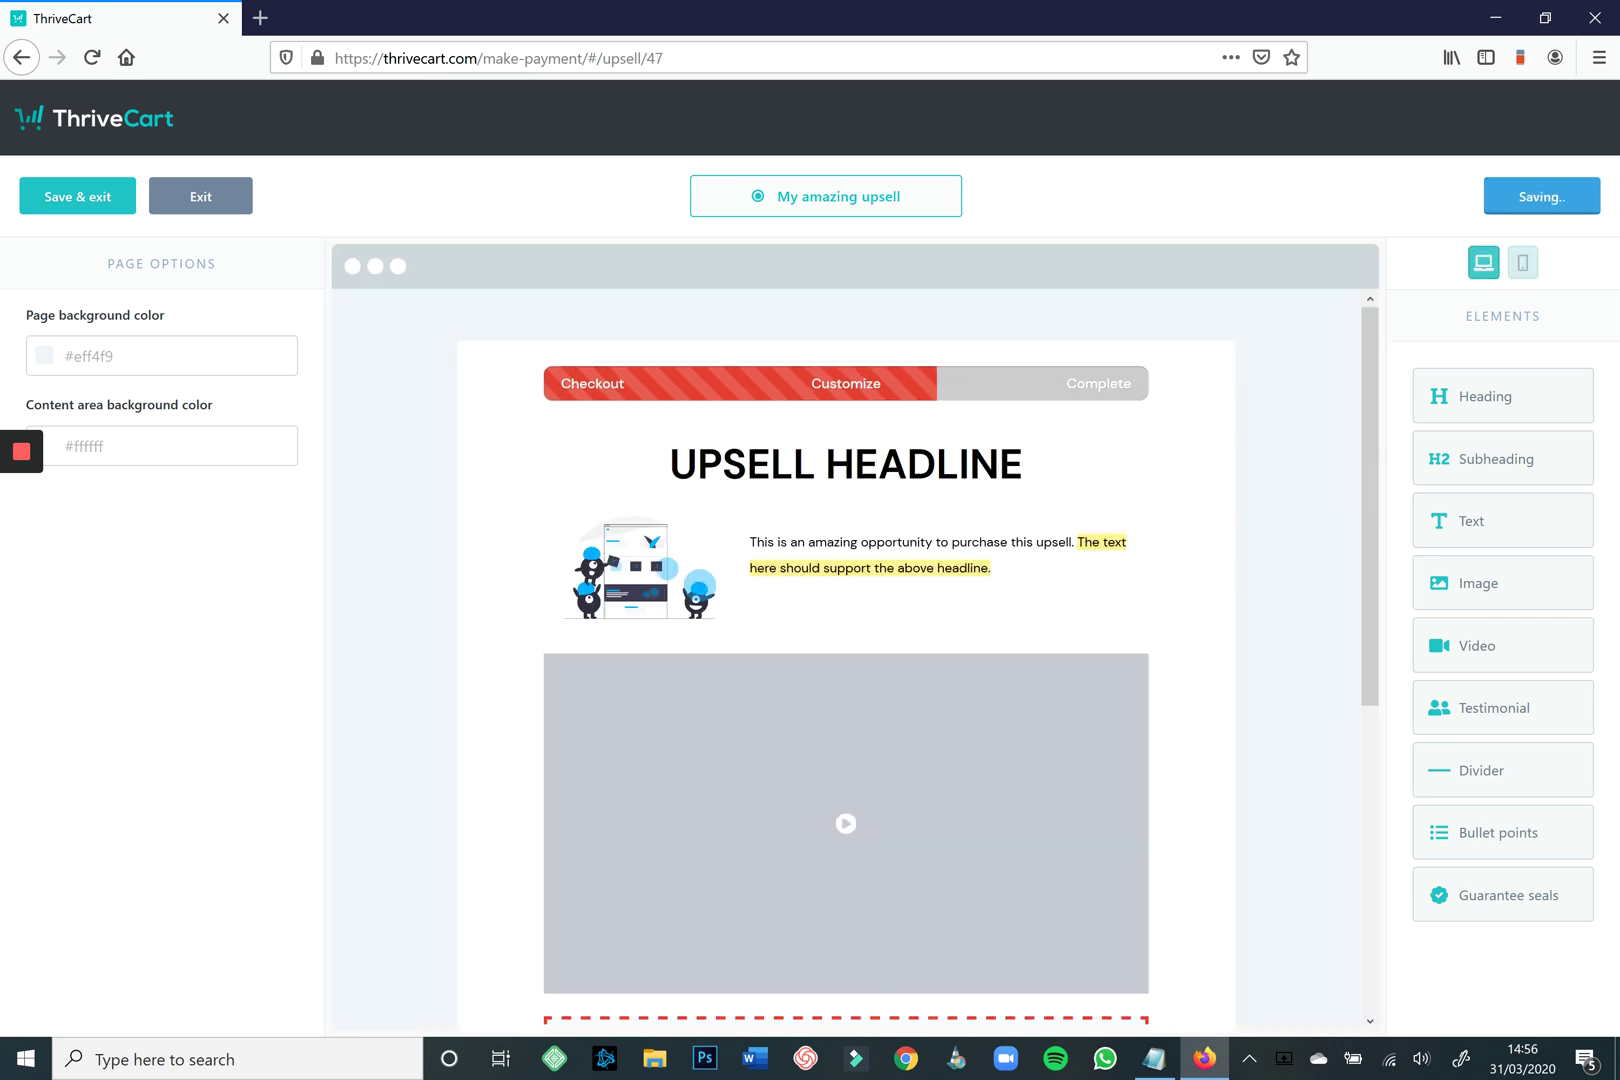
Save the sales funnel for 'My amazing product'.
{"action": "scroll", "coordinate": [800, 560], "scroll_direction": "down", "scroll_amount": 5}
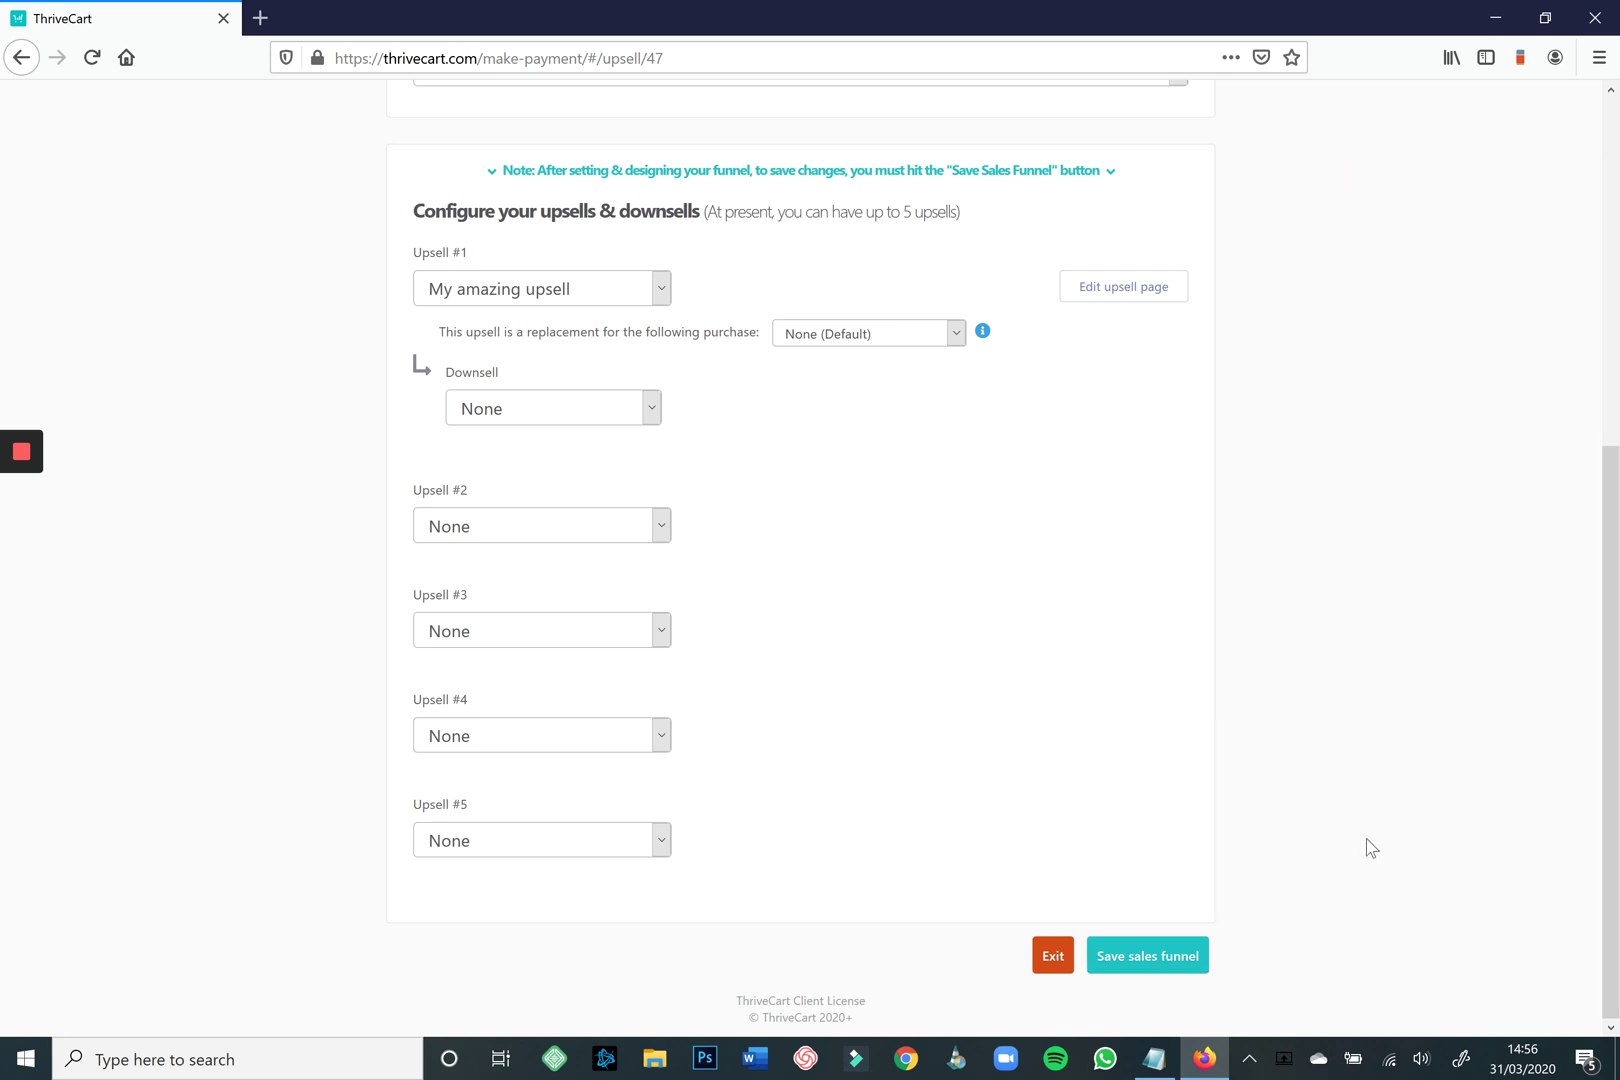
{"action": "scroll", "coordinate": [1425, 853], "scroll_direction": "up", "scroll_amount": 5}
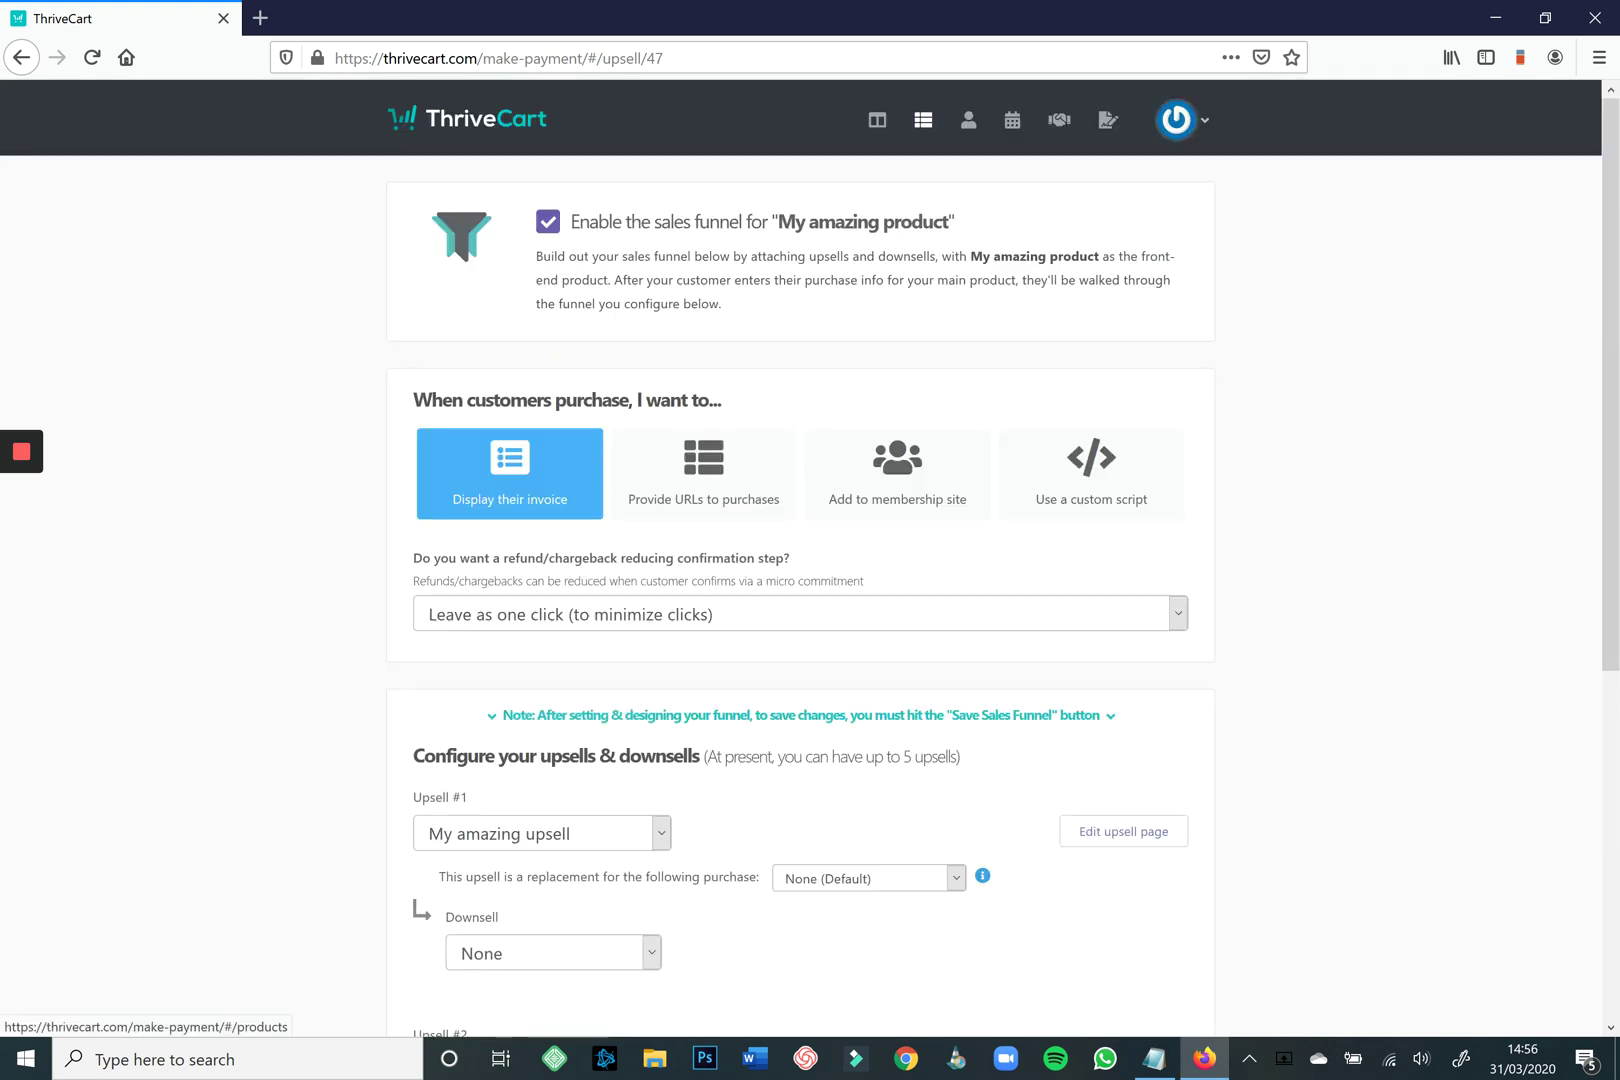
{"action": "scroll", "coordinate": [1428, 928], "scroll_direction": "down", "scroll_amount": 5}
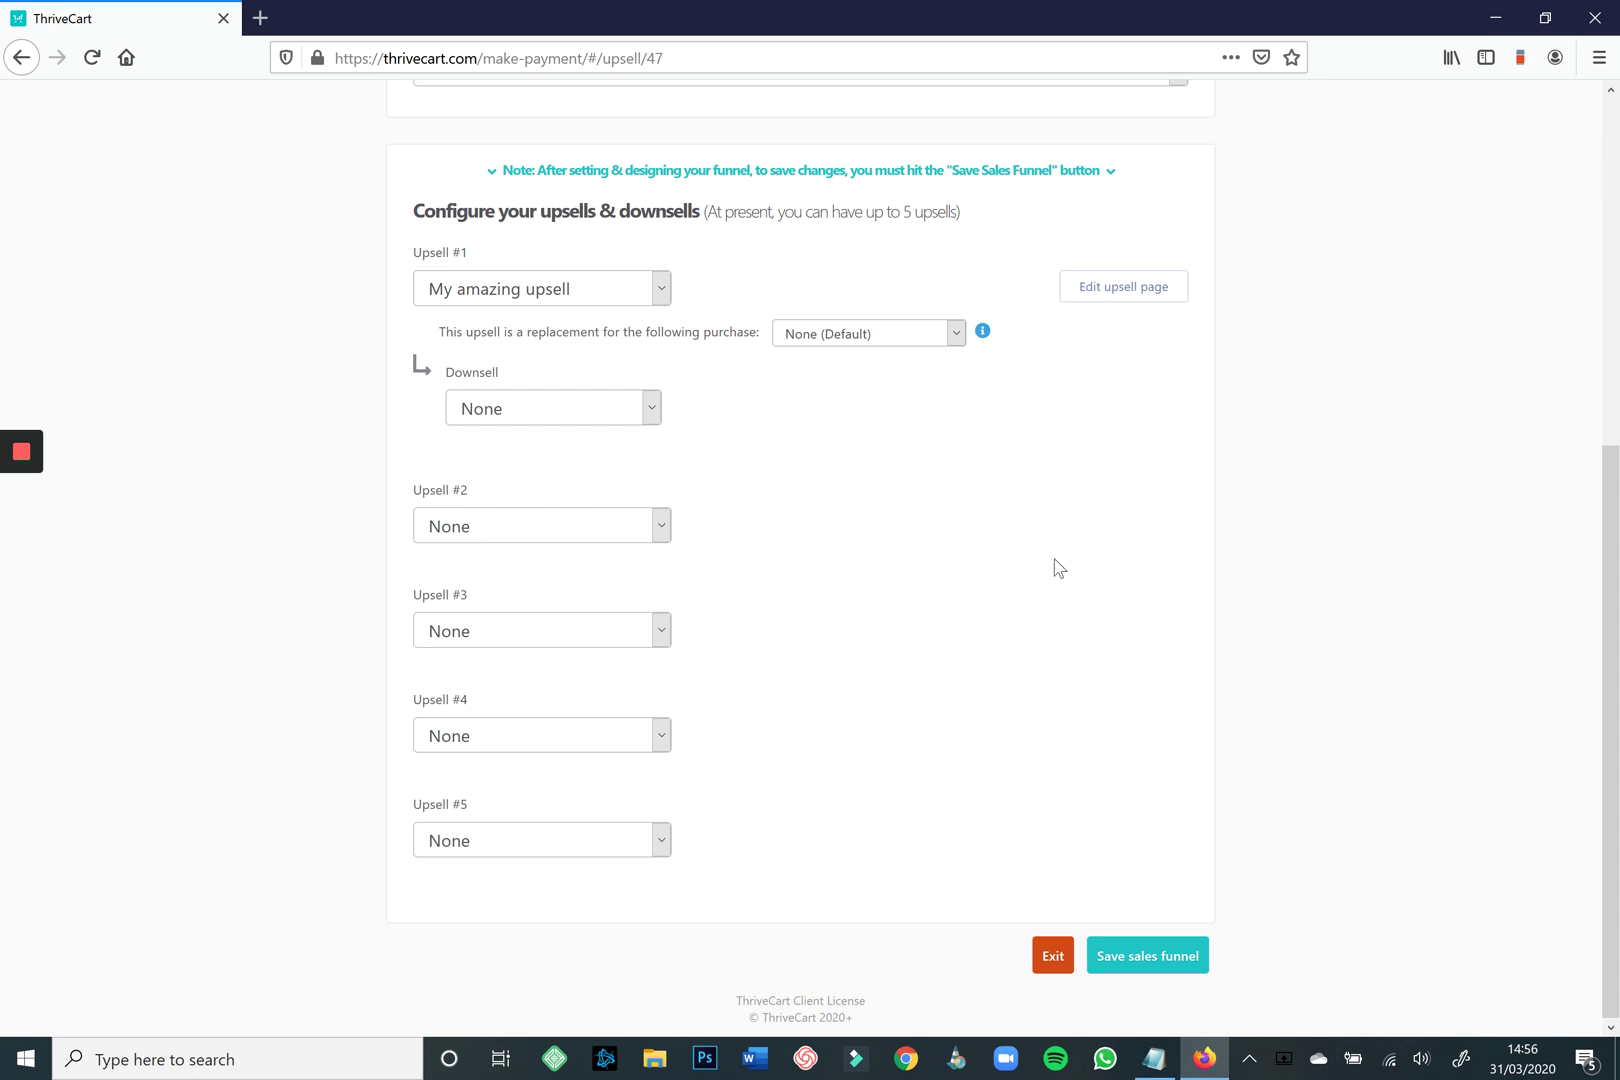
{"action": "left_click", "coordinate": [1147, 955]}
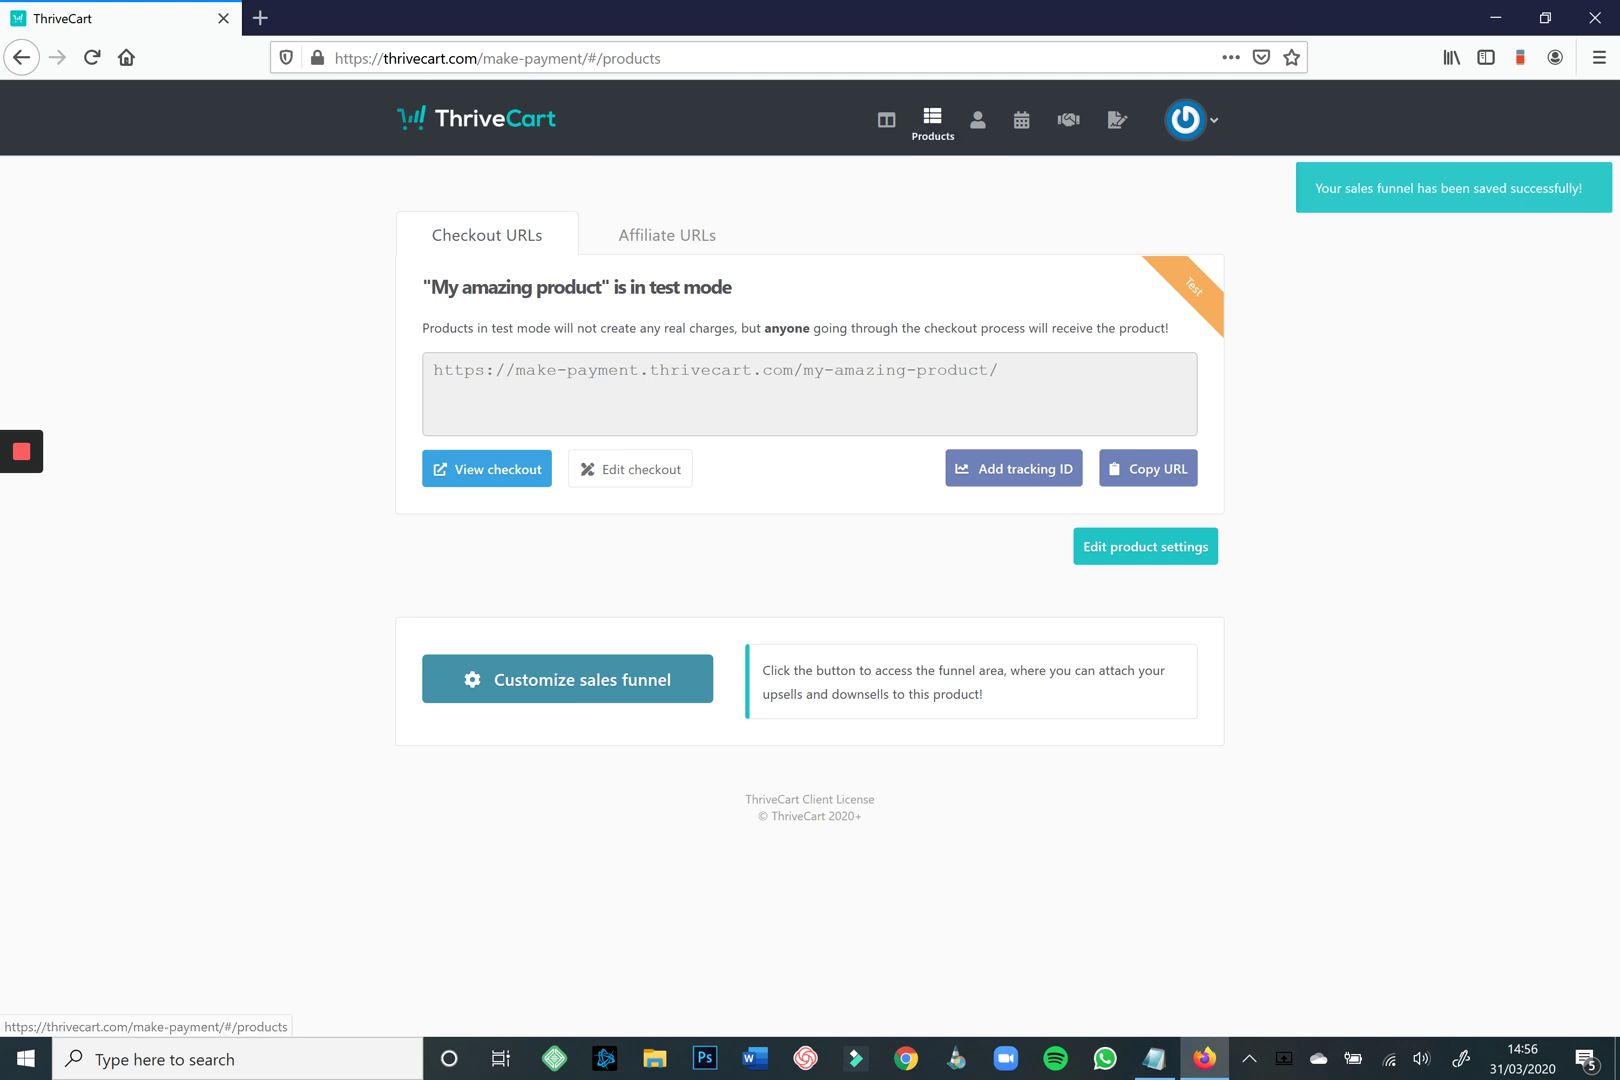
From the products list, create a digital downsell called 'My amazing downsell' and go to its pricing.
{"action": "left_click", "coordinate": [932, 119]}
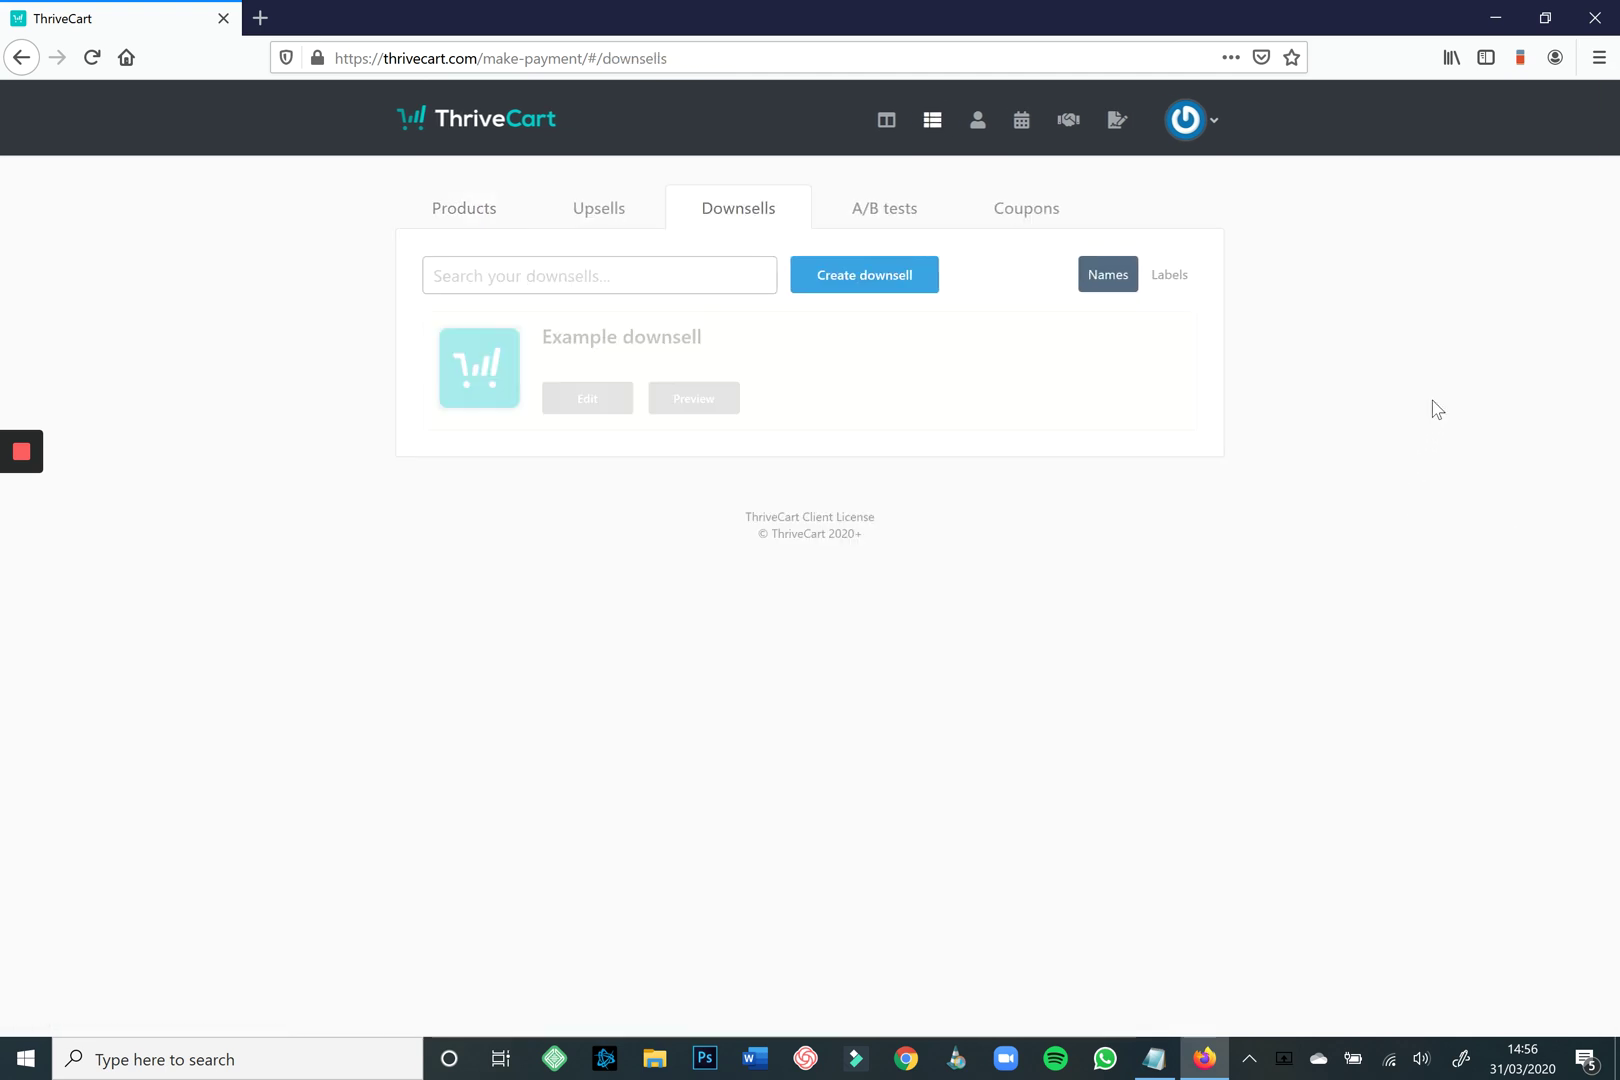
{"action": "left_click", "coordinate": [864, 274]}
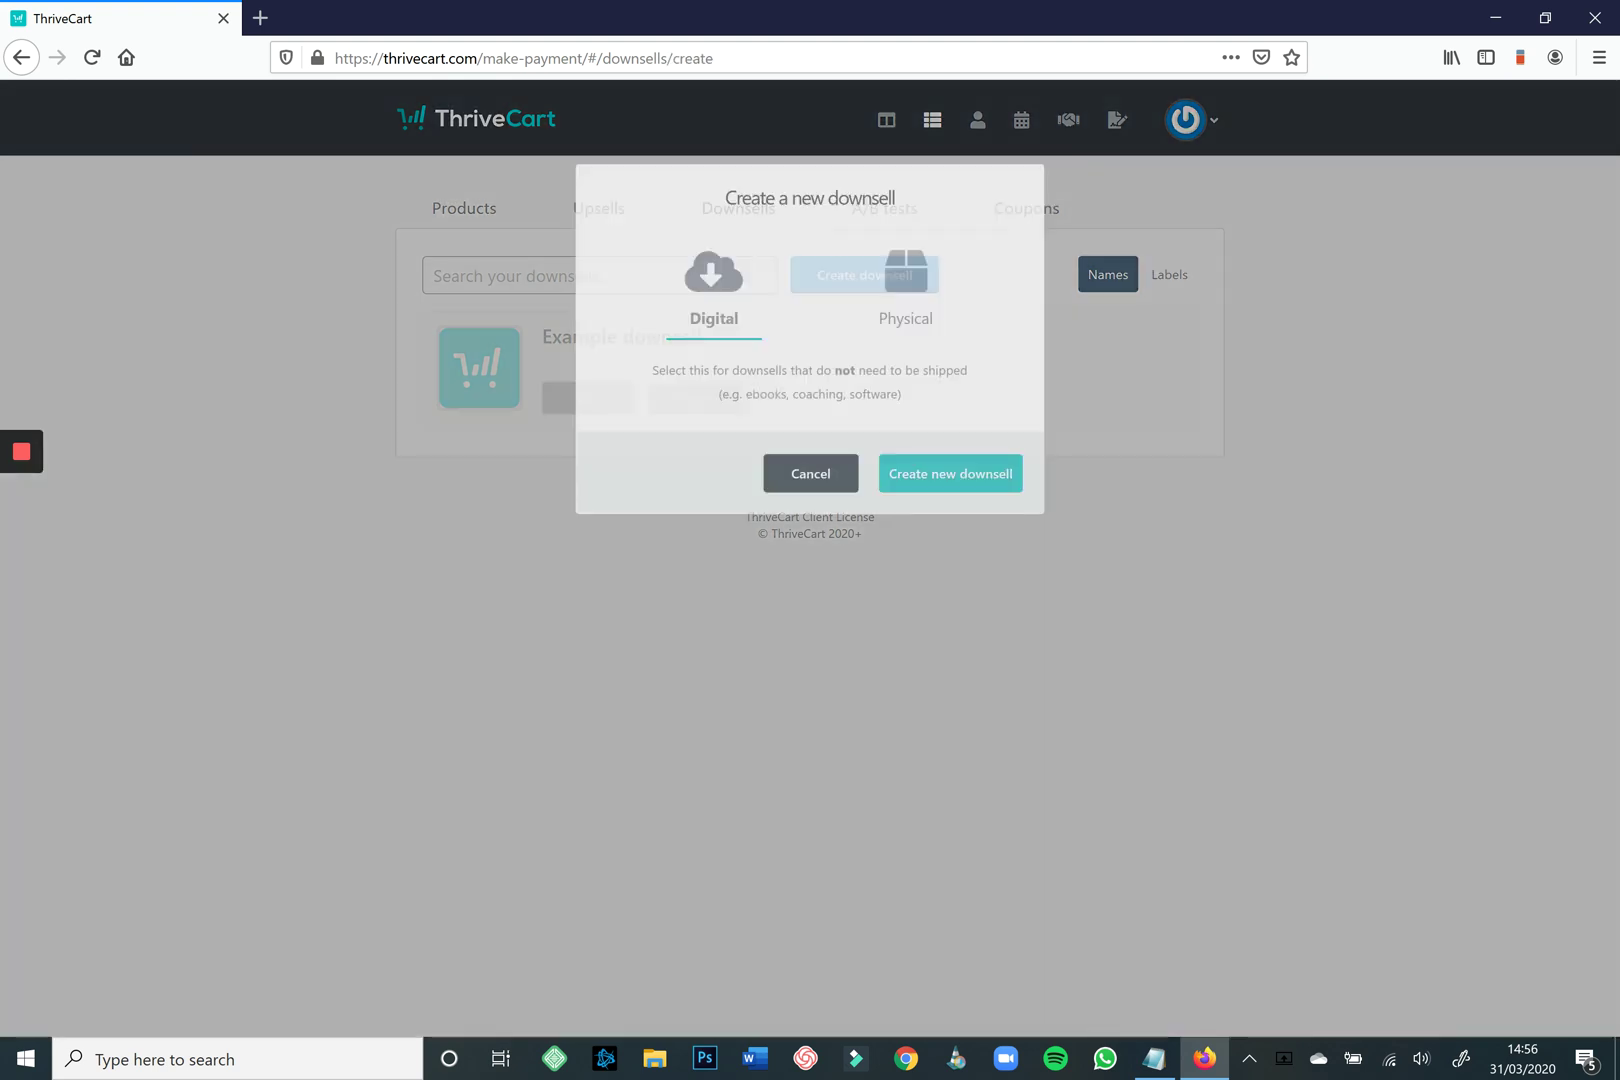
{"action": "left_click", "coordinate": [951, 473]}
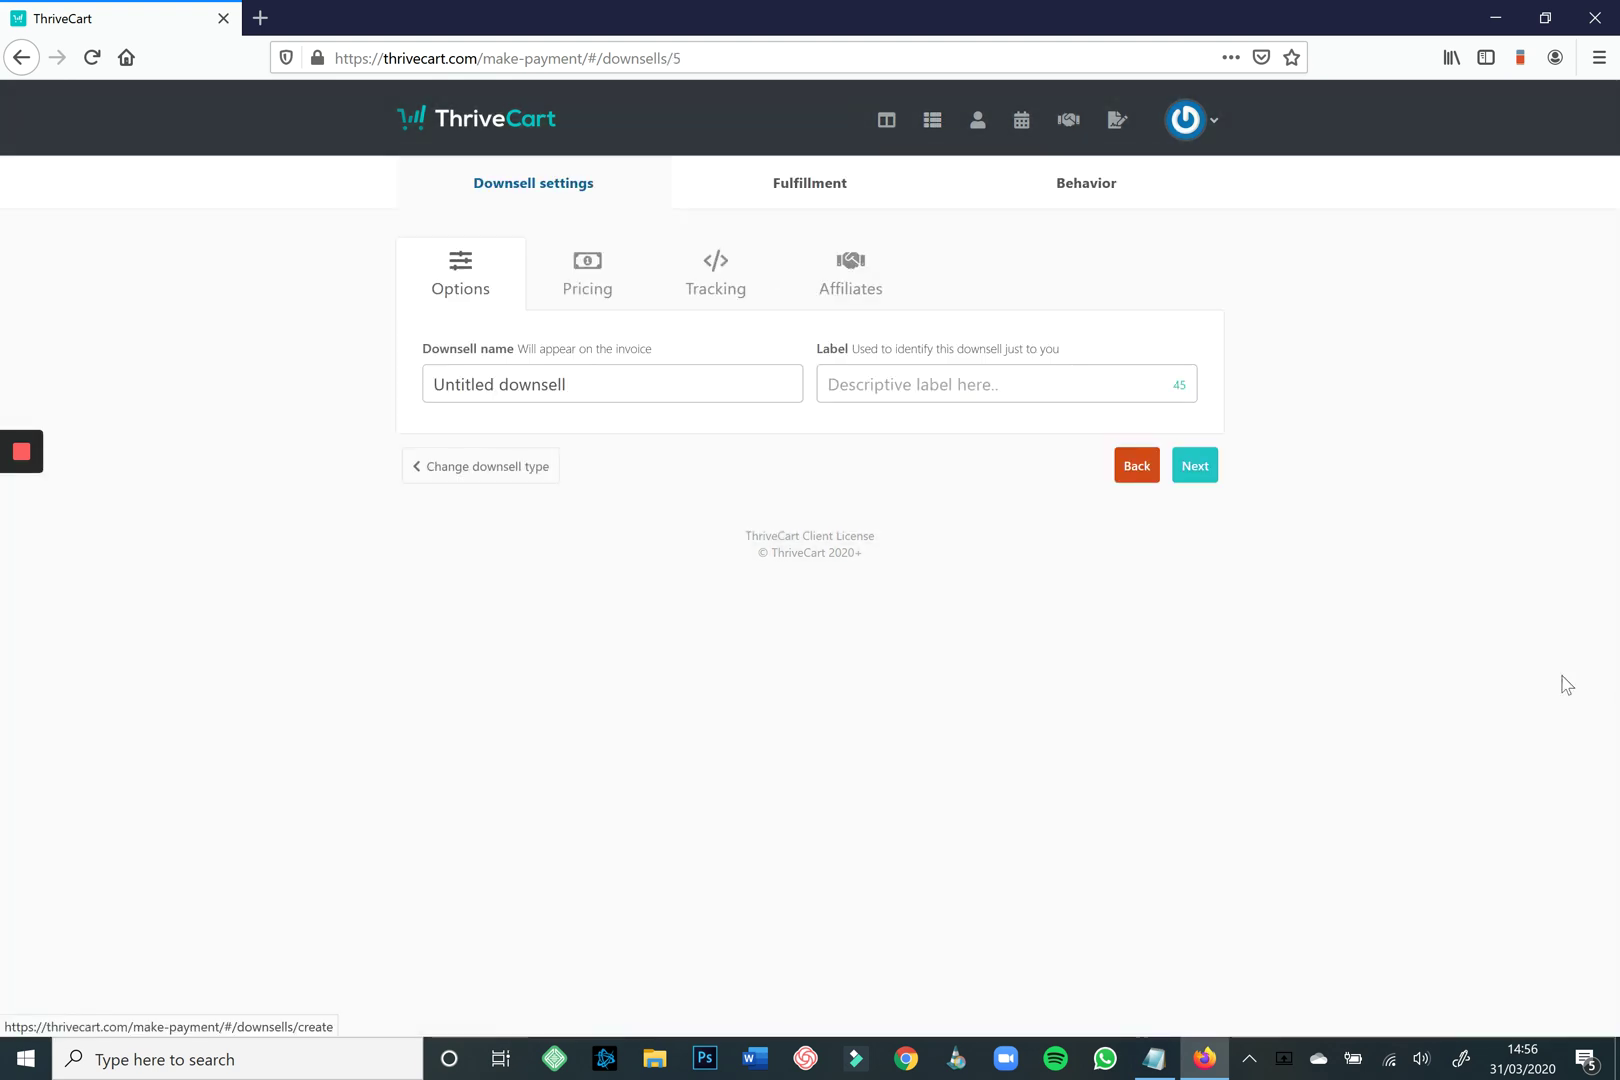
{"action": "type", "text": "My "}
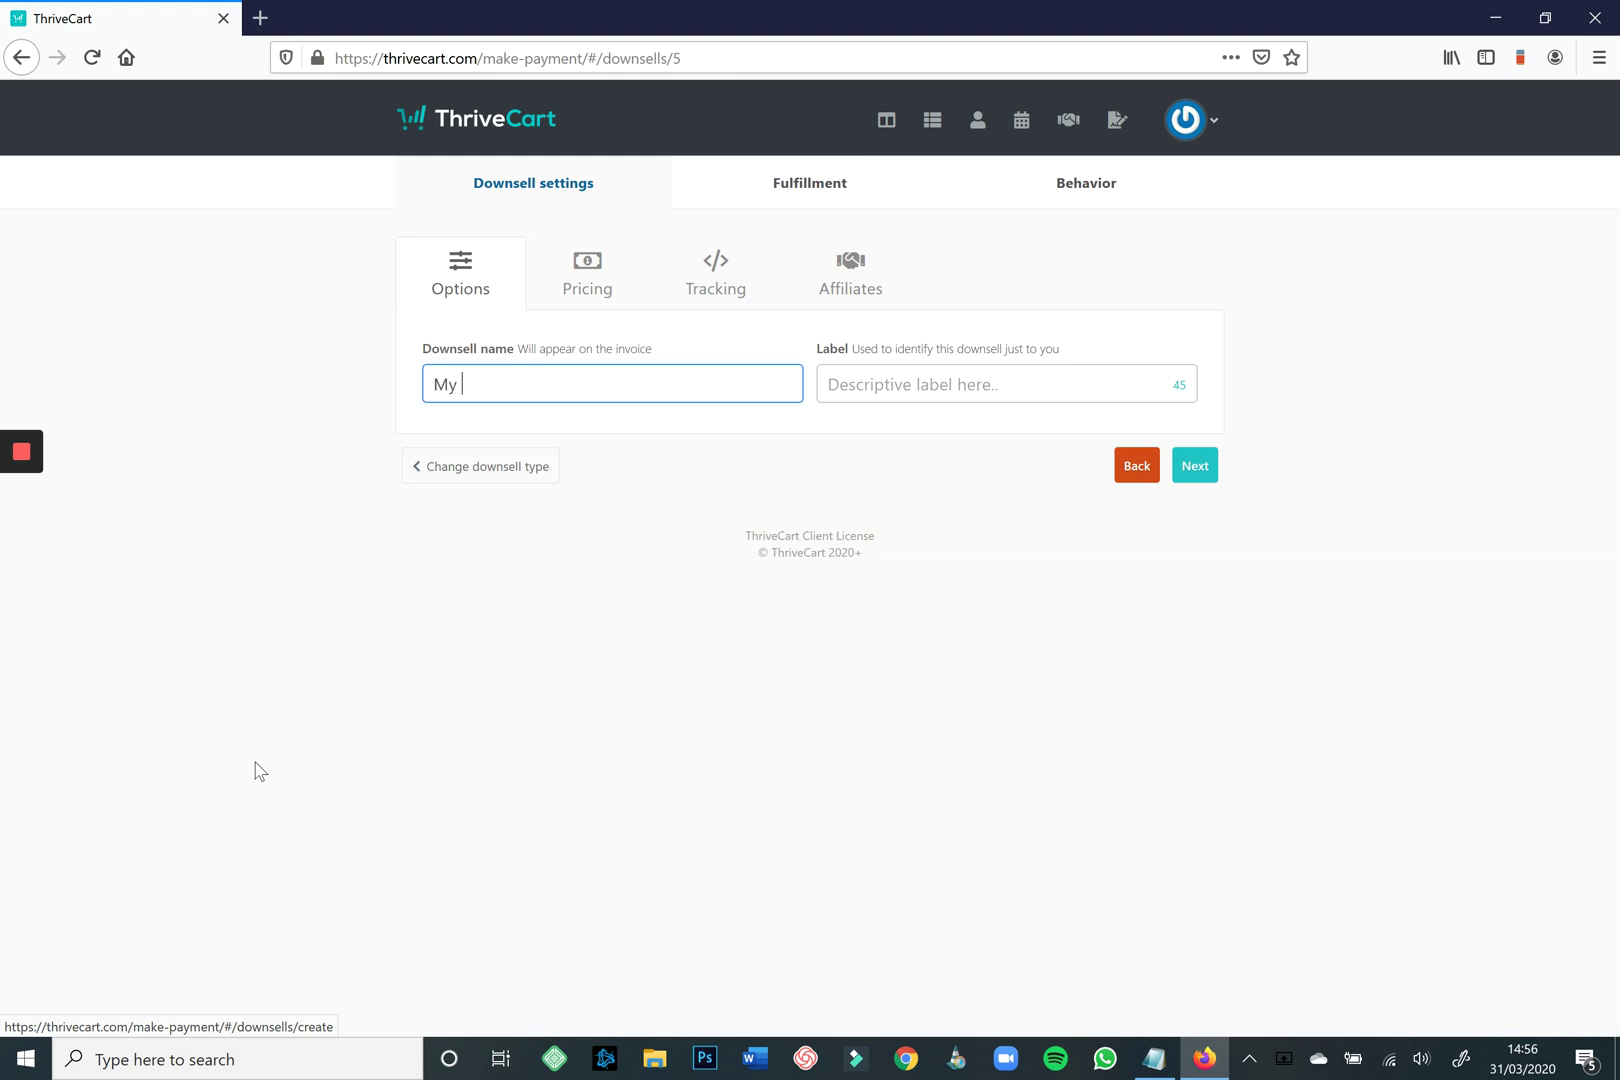
{"action": "type", "text": "amazing downsell"}
{"action": "key", "text": "Return"}
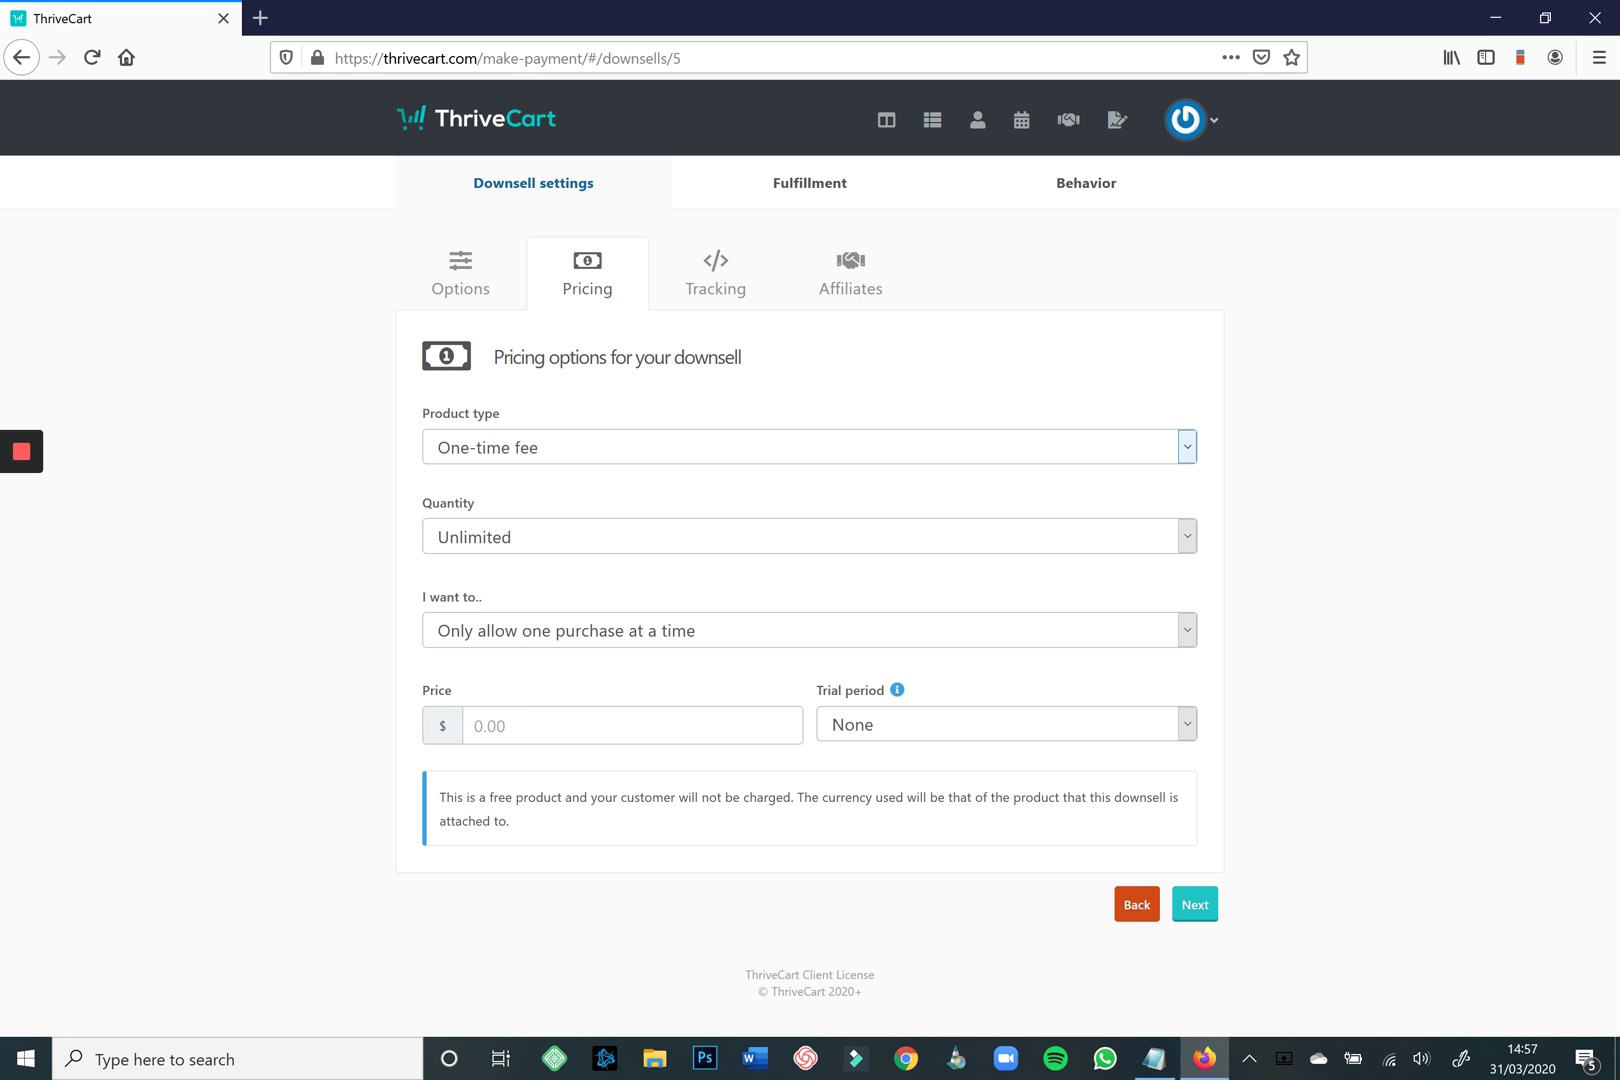
Keep the downsell as a one-time fee with unlimited quantity and one purchase at a time.
{"action": "key", "text": "alt+Down"}
{"action": "key", "text": "Down"}
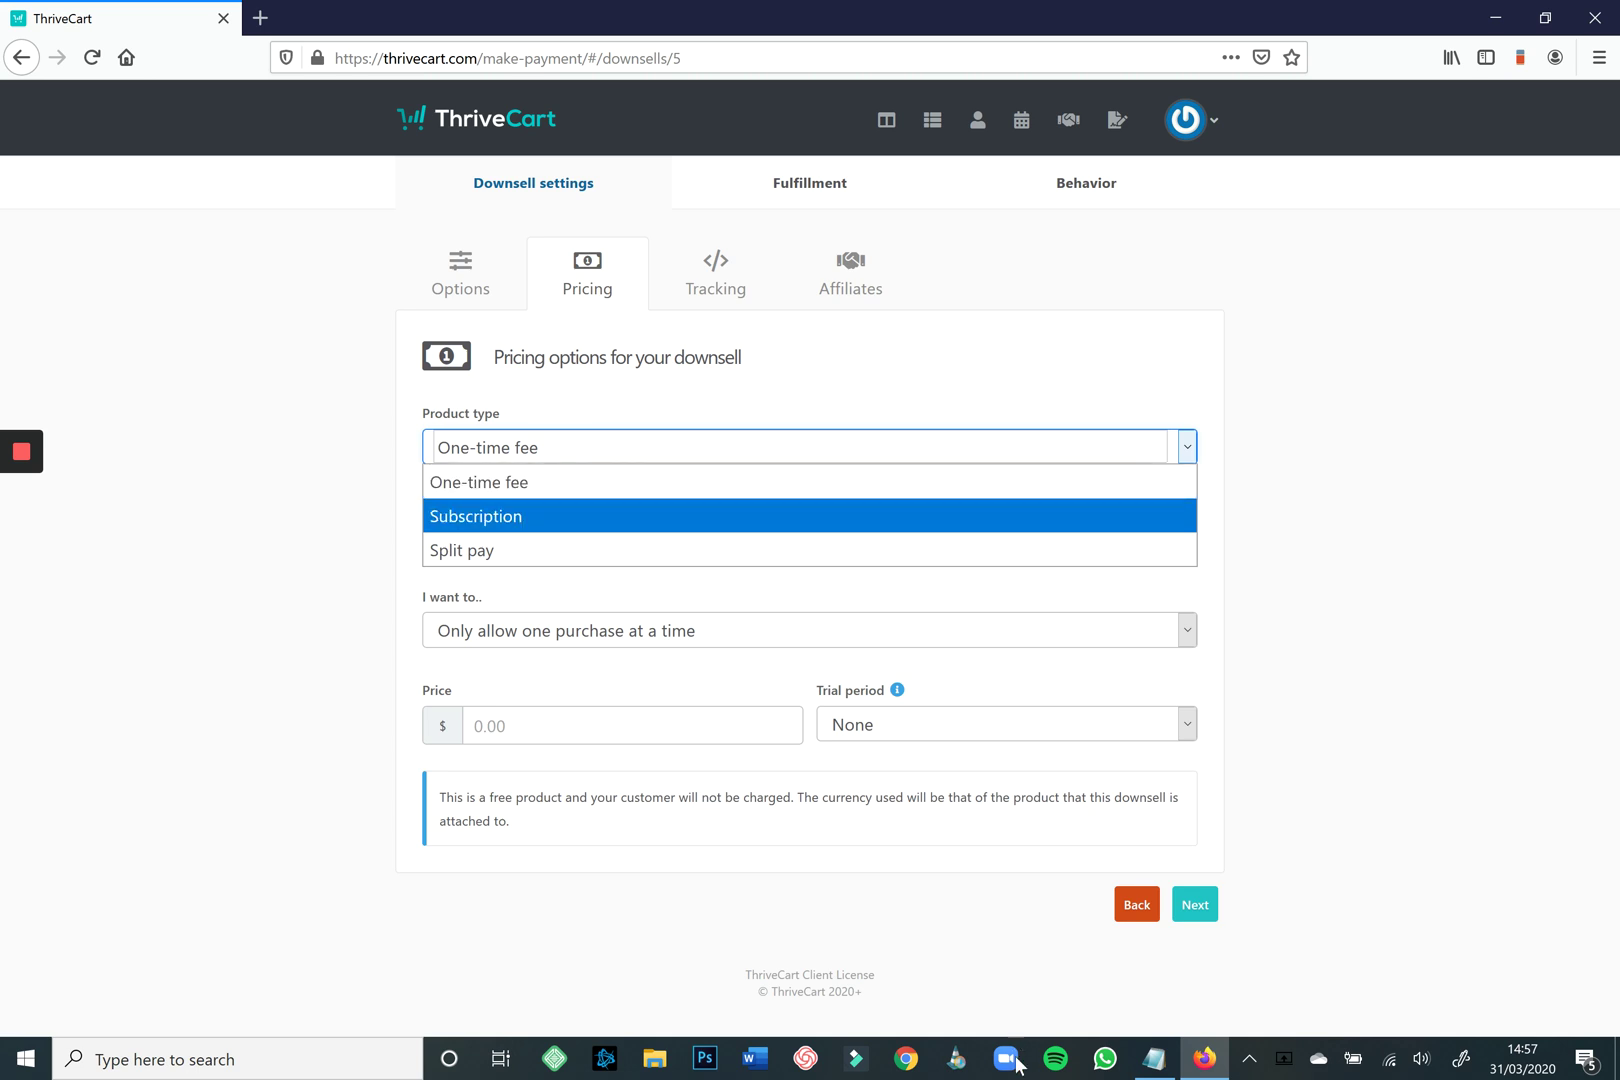
{"action": "key", "text": "Down"}
{"action": "key", "text": "Escape"}
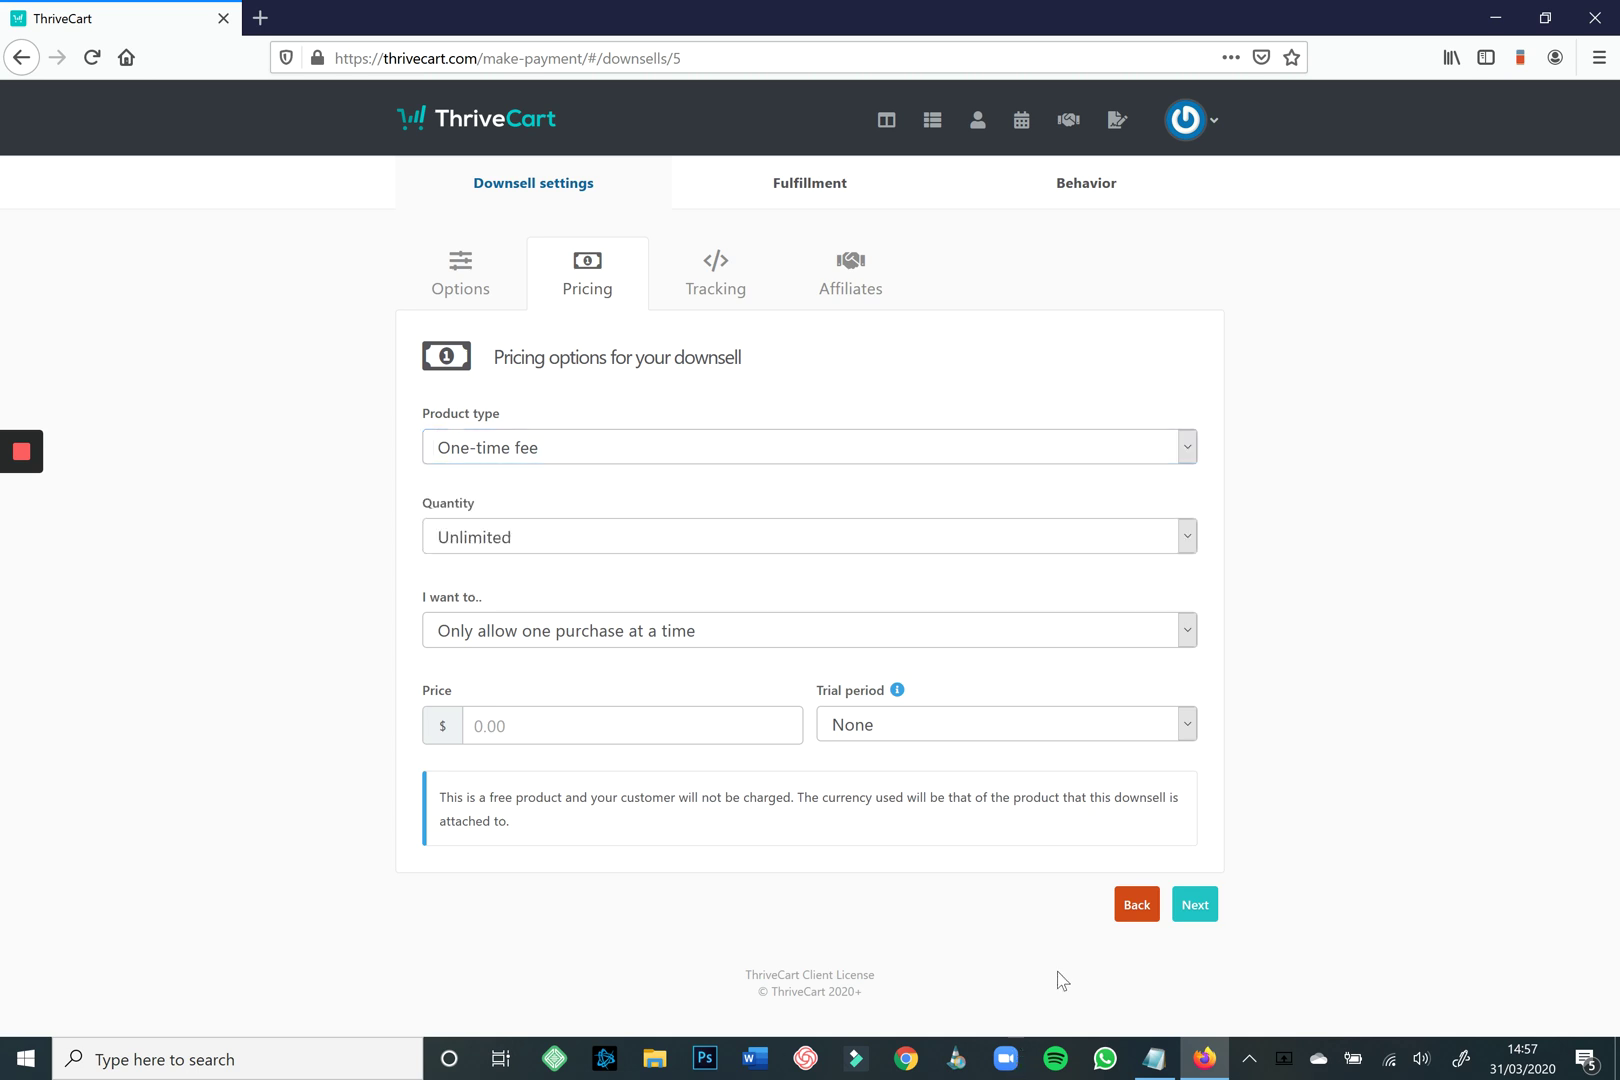
{"action": "key", "text": "Tab"}
{"action": "key", "text": "alt+Down"}
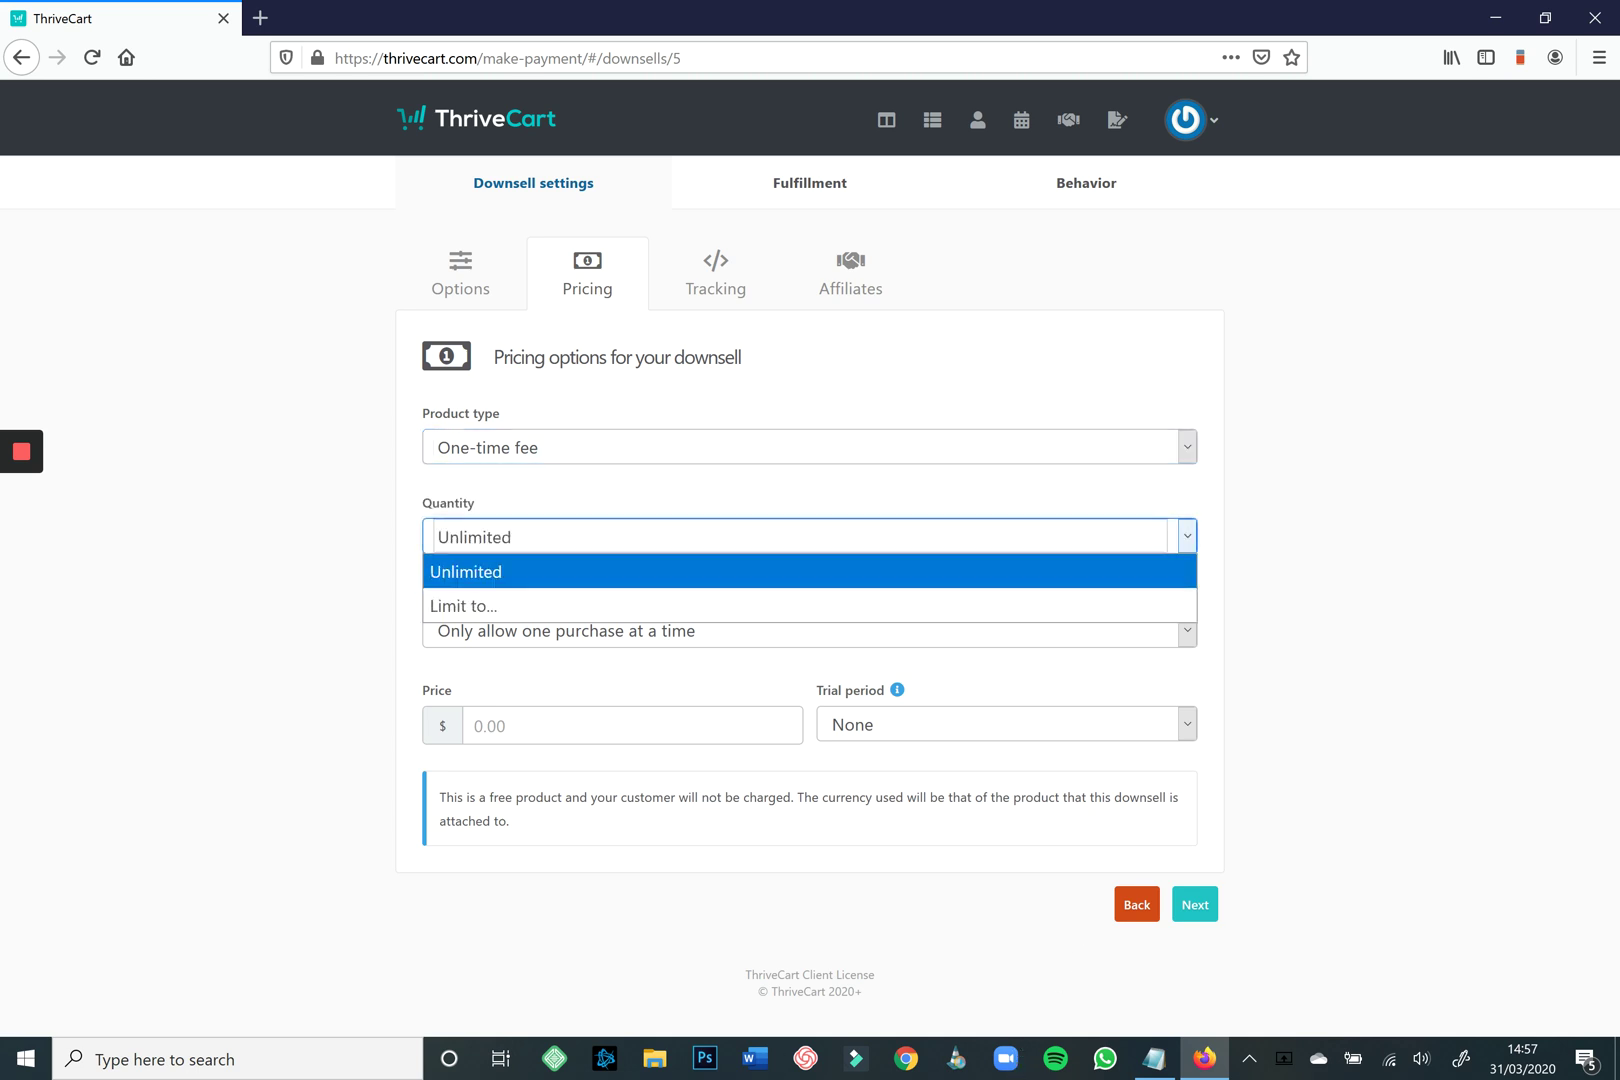
{"action": "key", "text": "Down"}
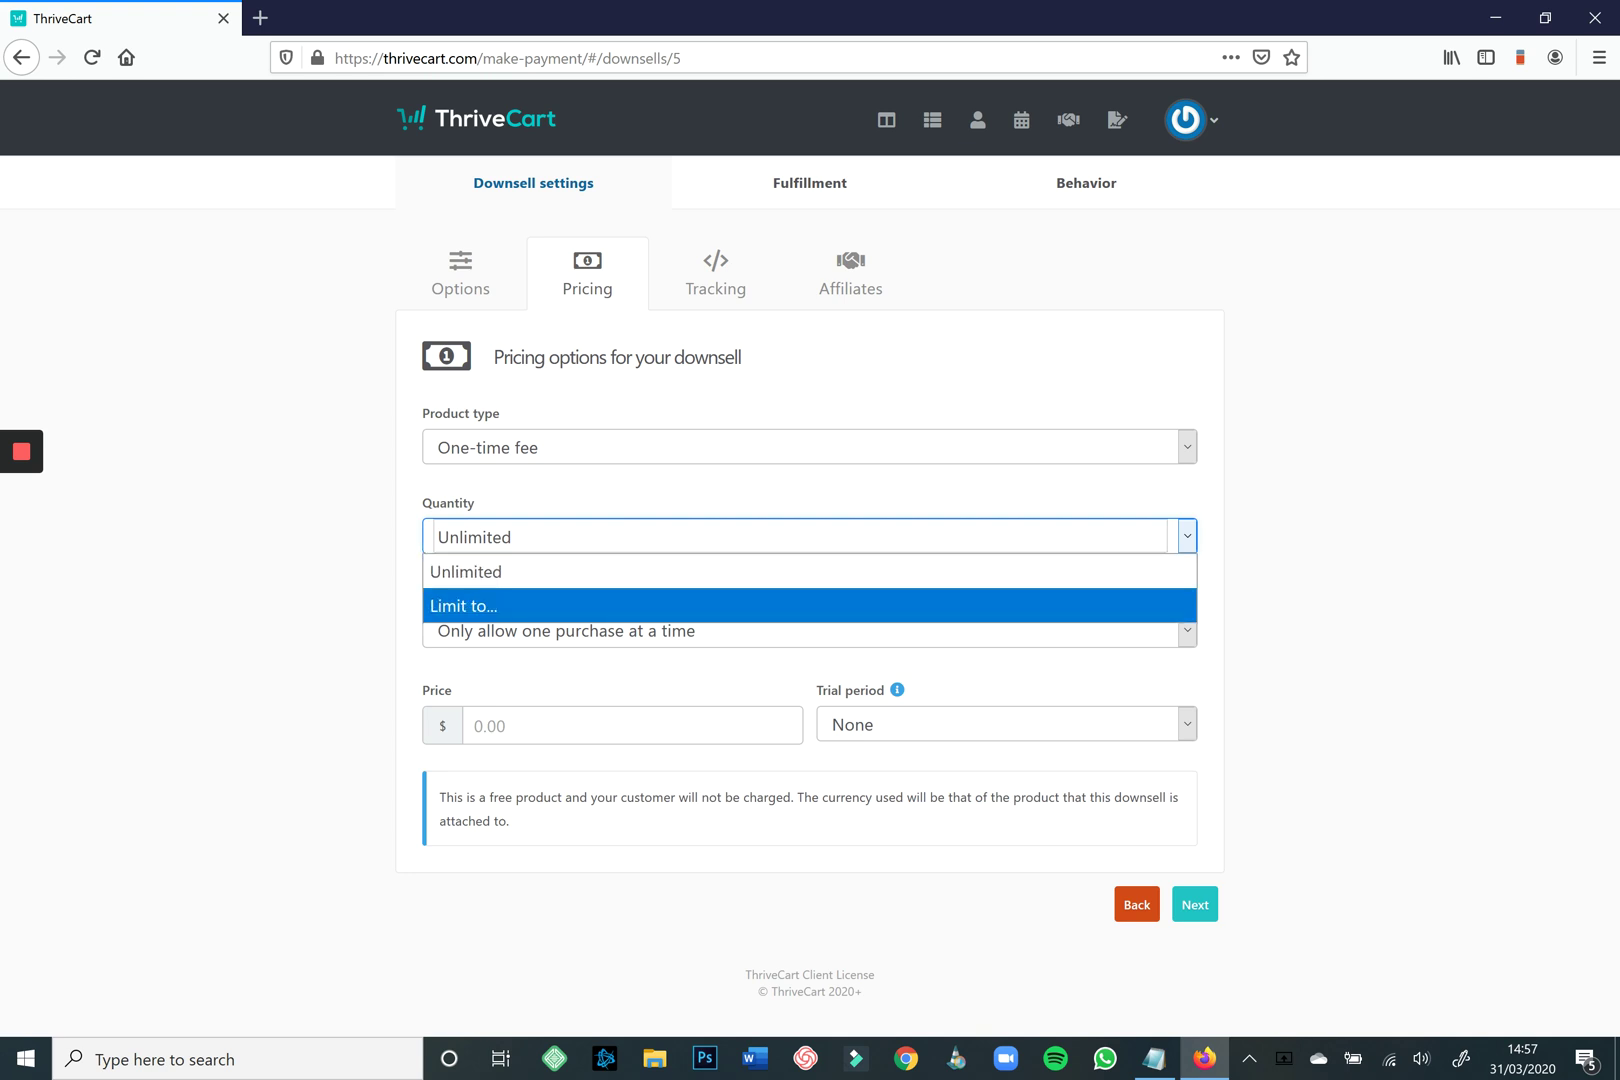
{"action": "key", "text": "Escape"}
{"action": "key", "text": "Tab"}
{"action": "key", "text": "alt+Down"}
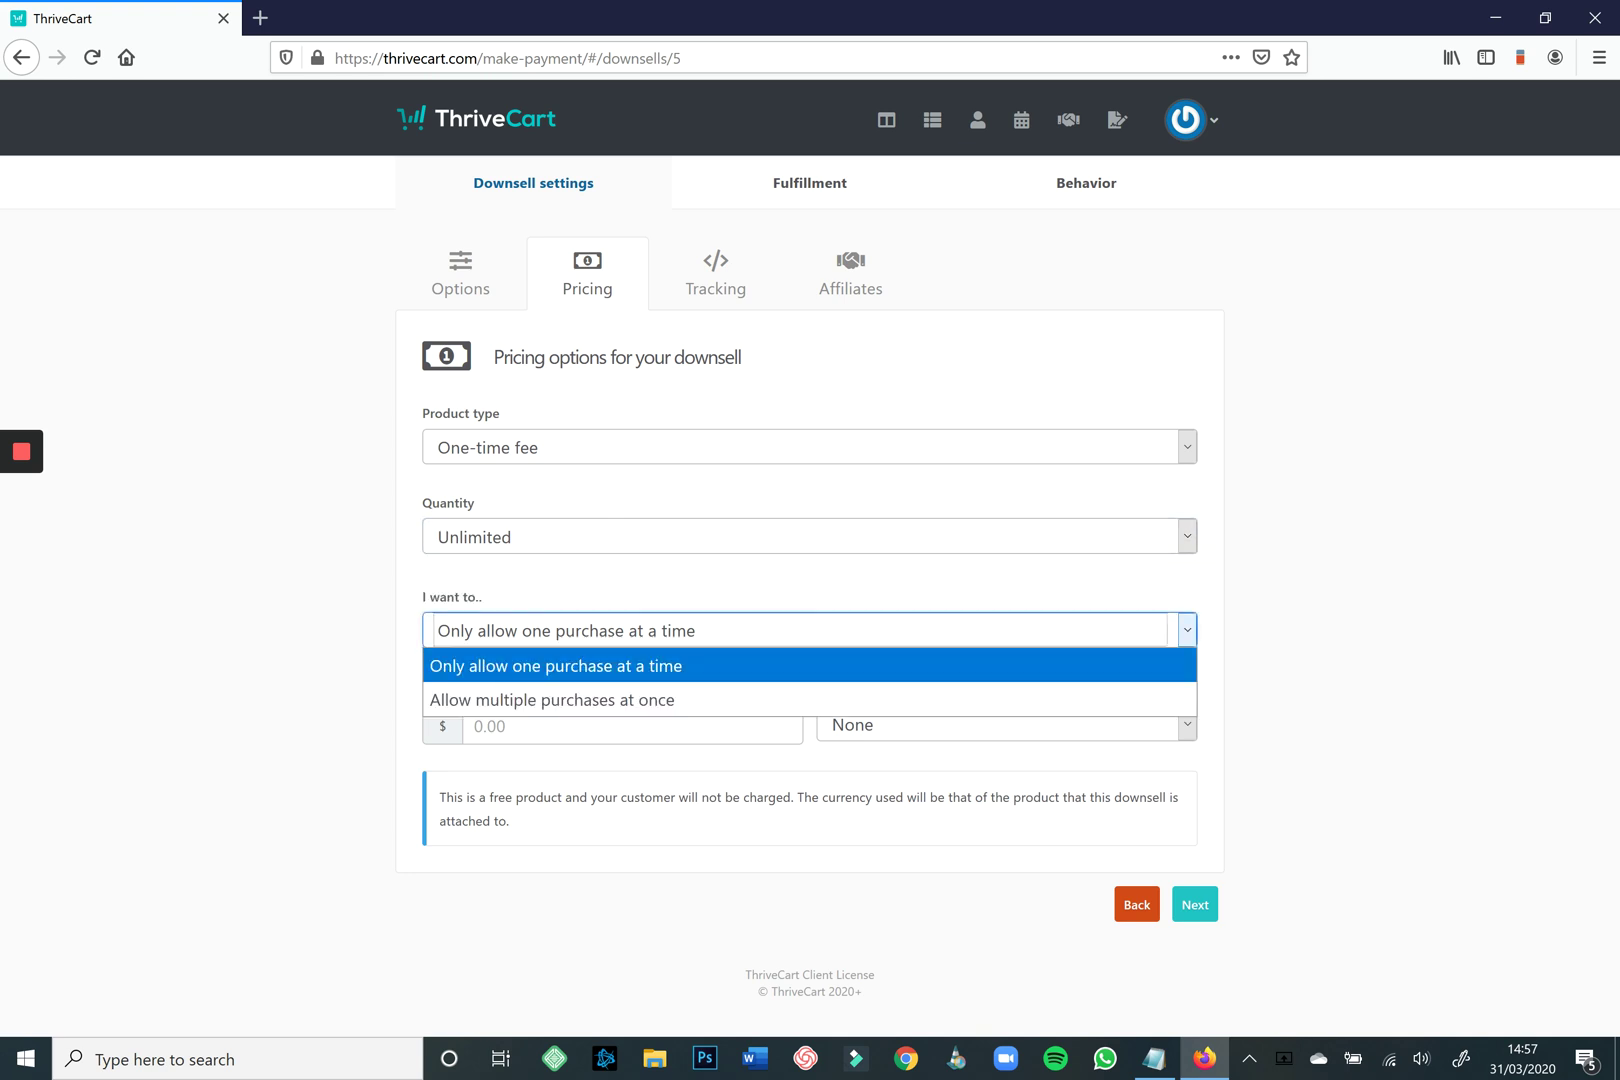
{"action": "key", "text": "Down"}
{"action": "key", "text": "Up"}
{"action": "key", "text": "Escape"}
Set the price to $297 with no trial period and continue to tracking.
{"action": "key", "text": "Tab"}
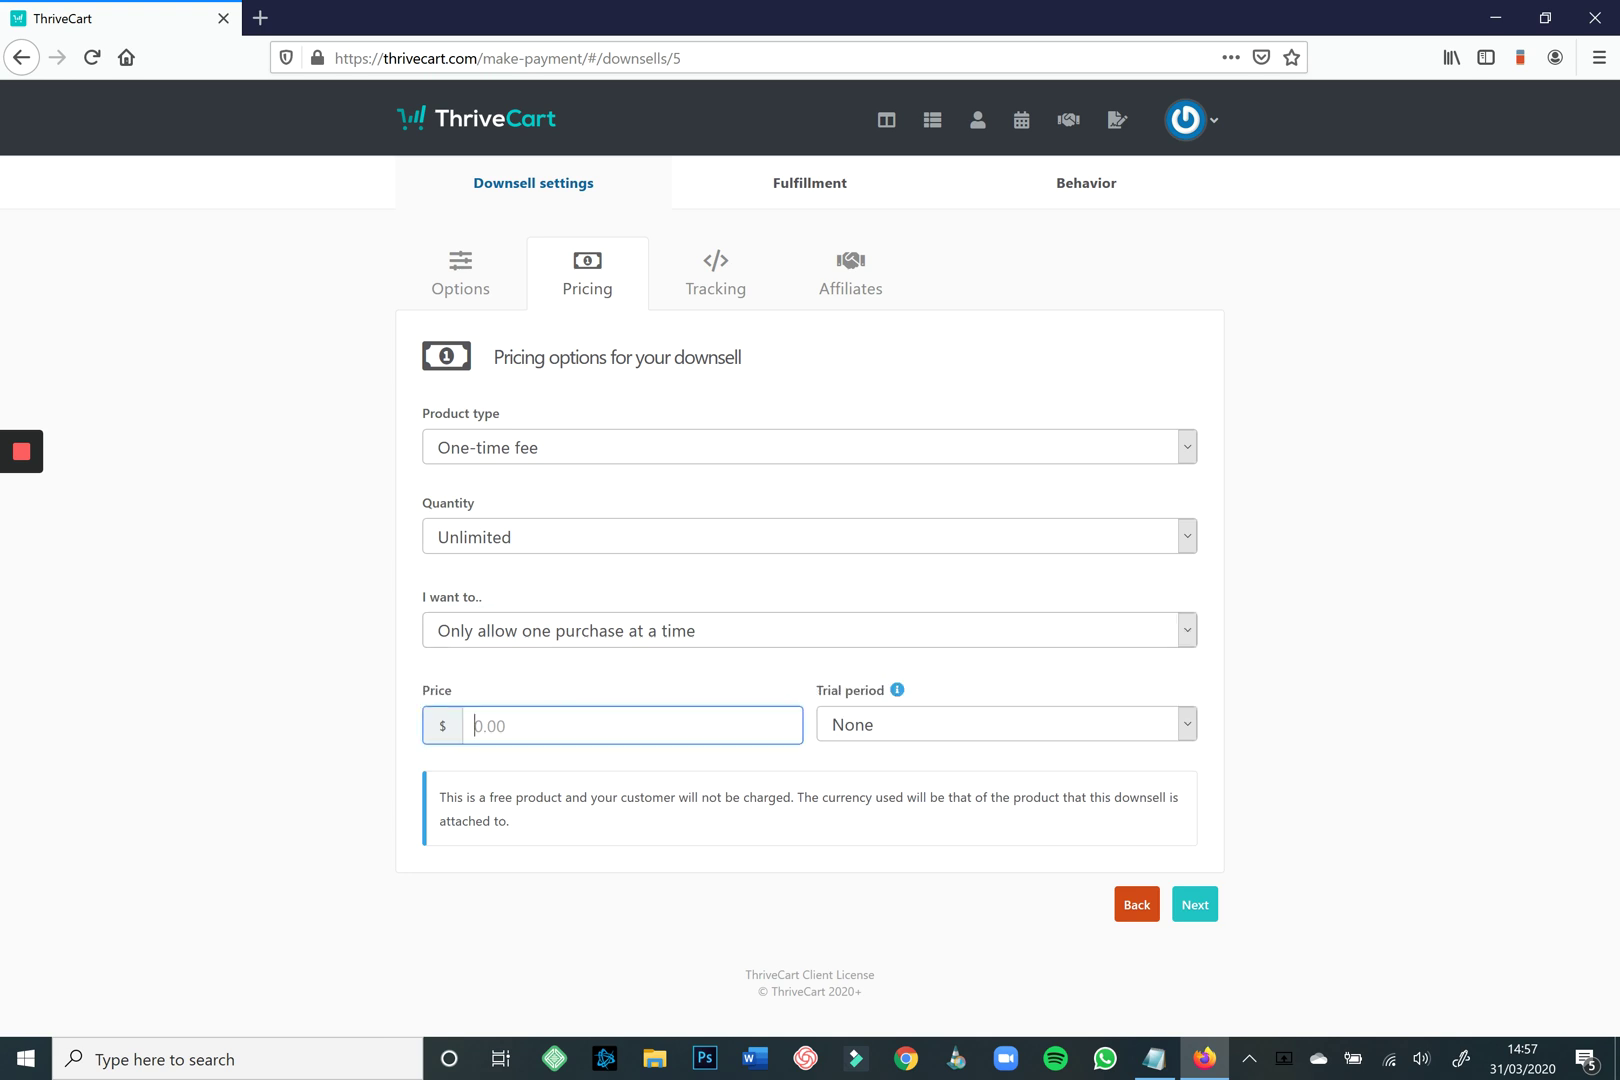
{"action": "type", "text": "297"}
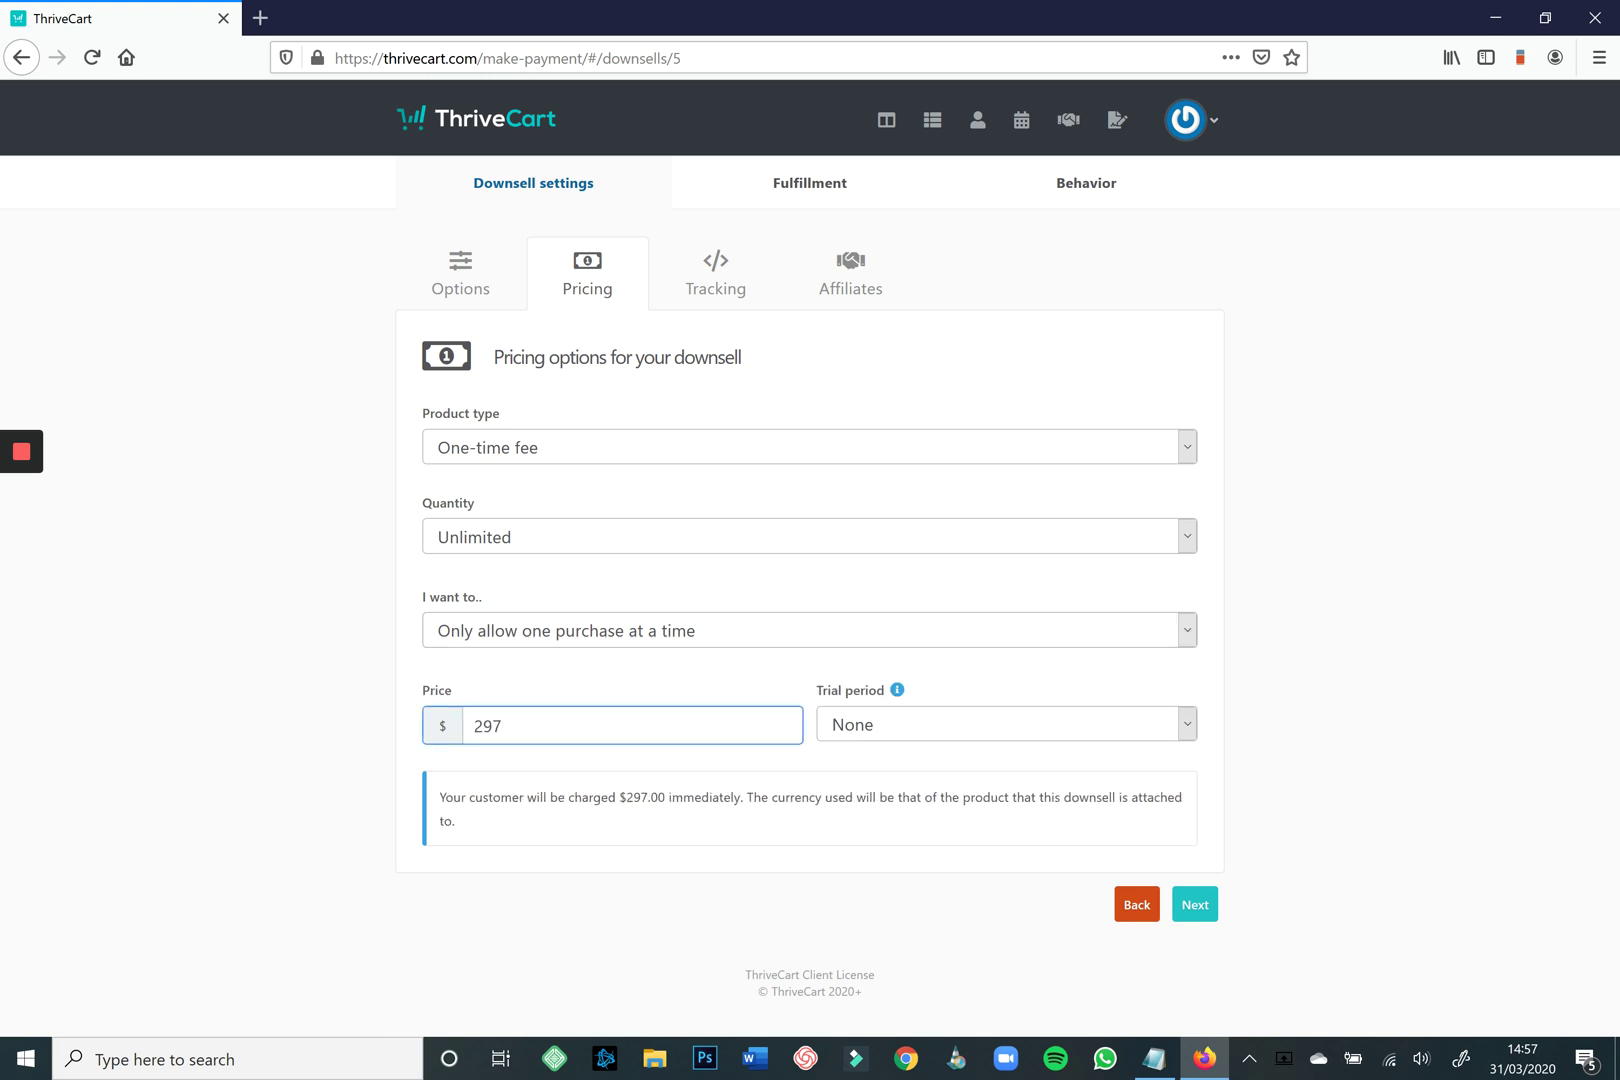
{"action": "key", "text": "Tab"}
{"action": "key", "text": "alt+Down"}
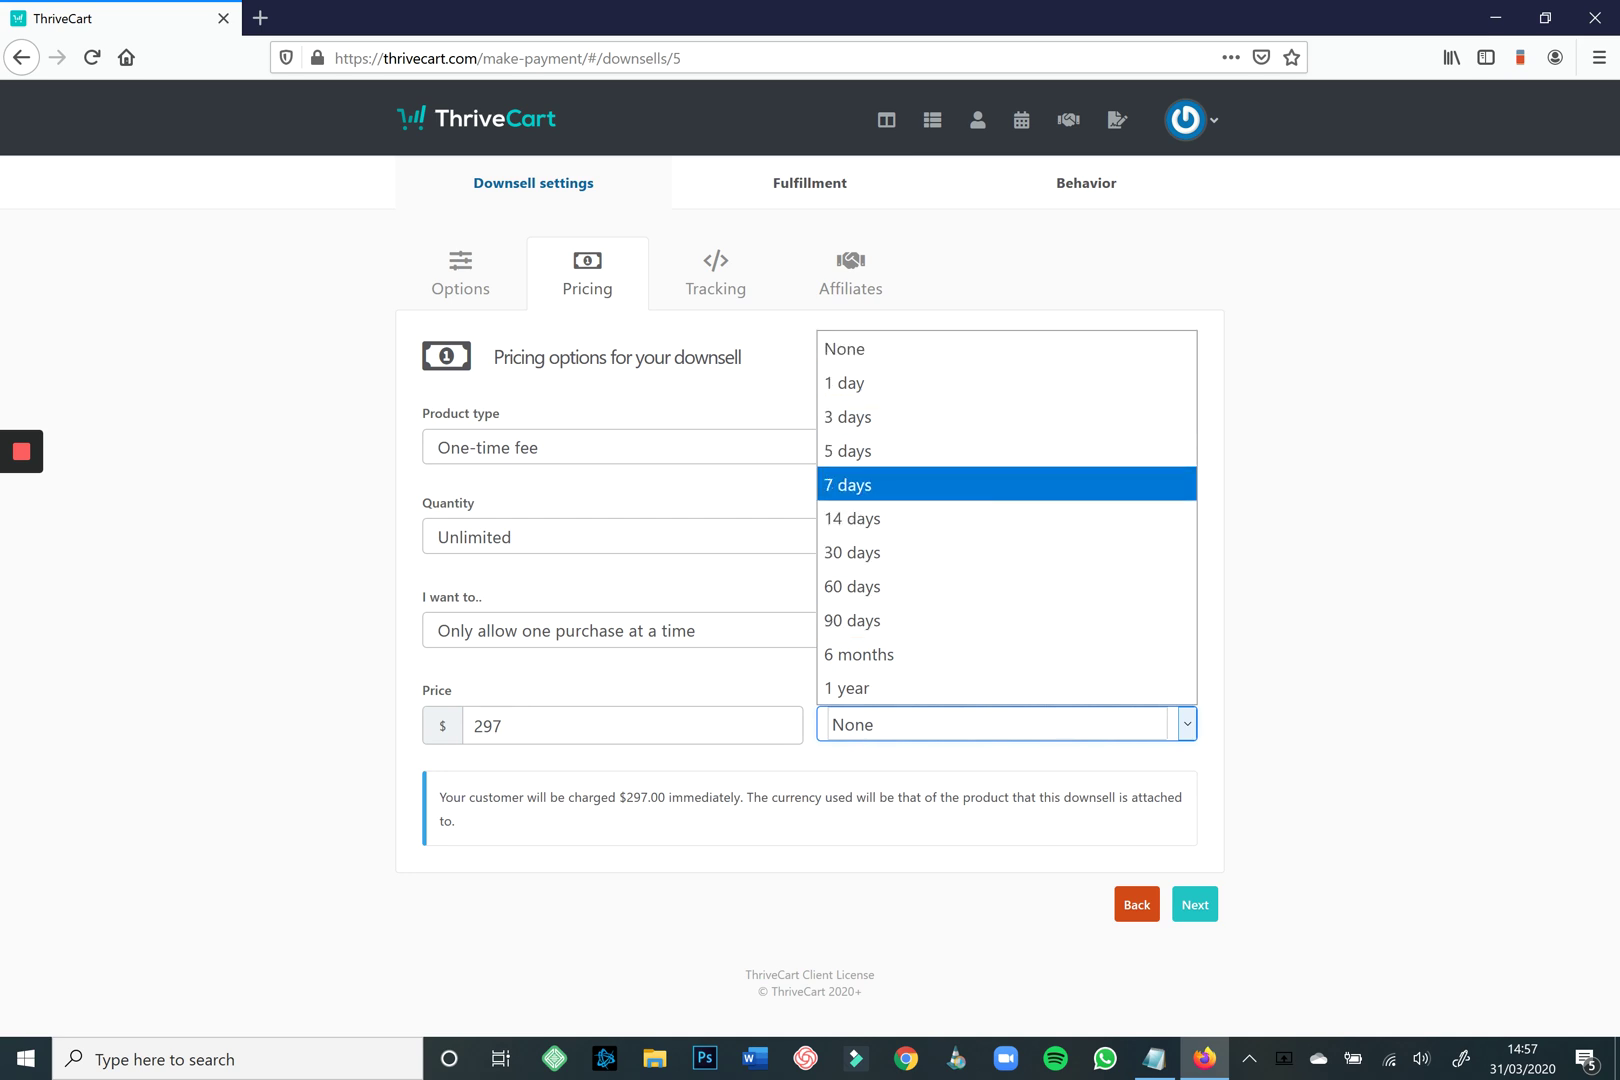
{"action": "key", "text": "Escape"}
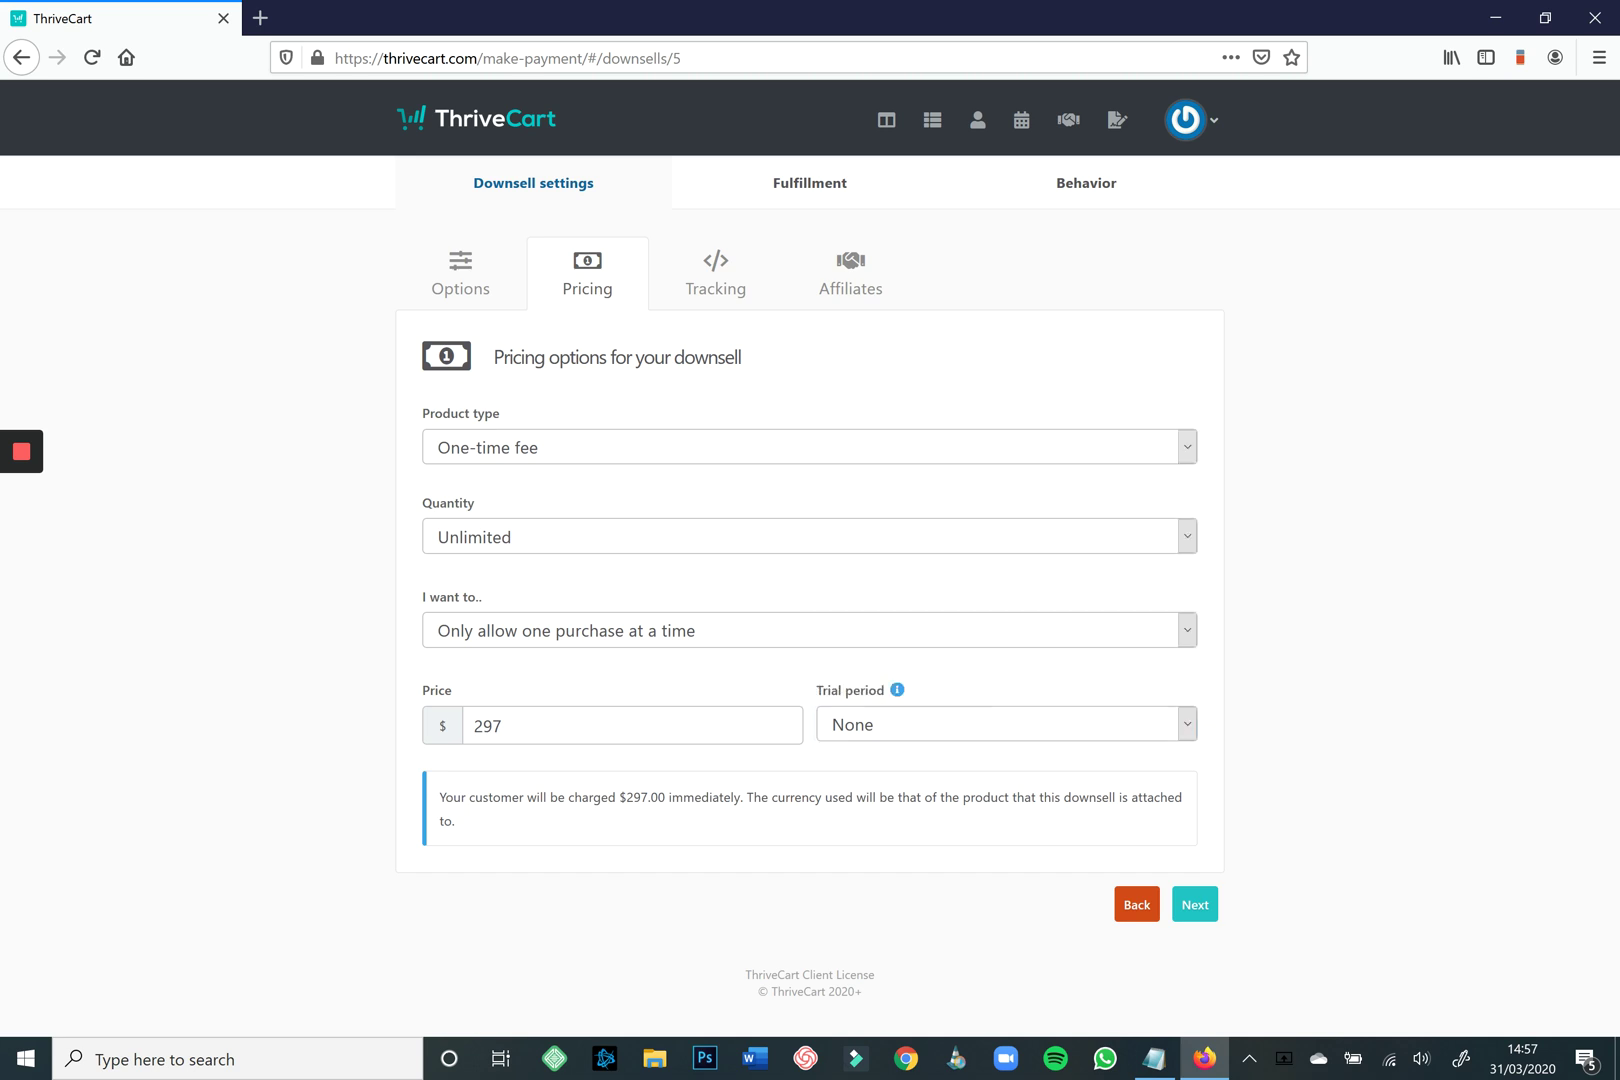
{"action": "double_click", "coordinate": [488, 726]}
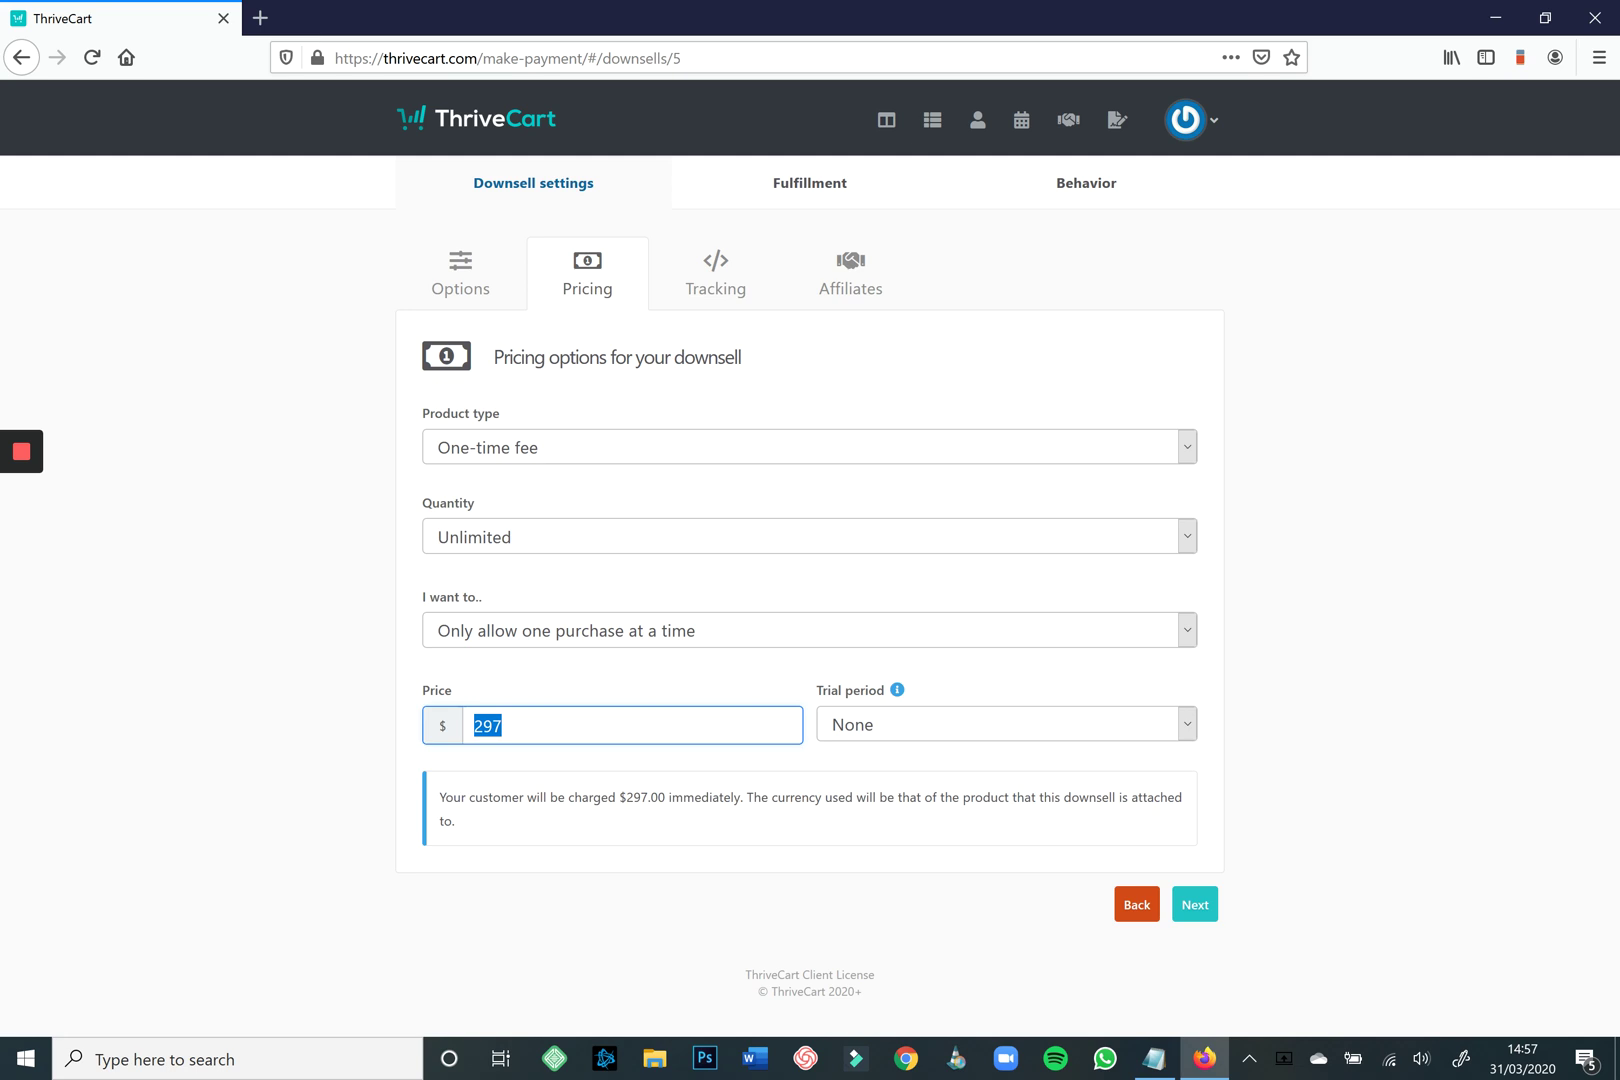
{"action": "left_click", "coordinate": [520, 726]}
{"action": "left_click", "coordinate": [1195, 908]}
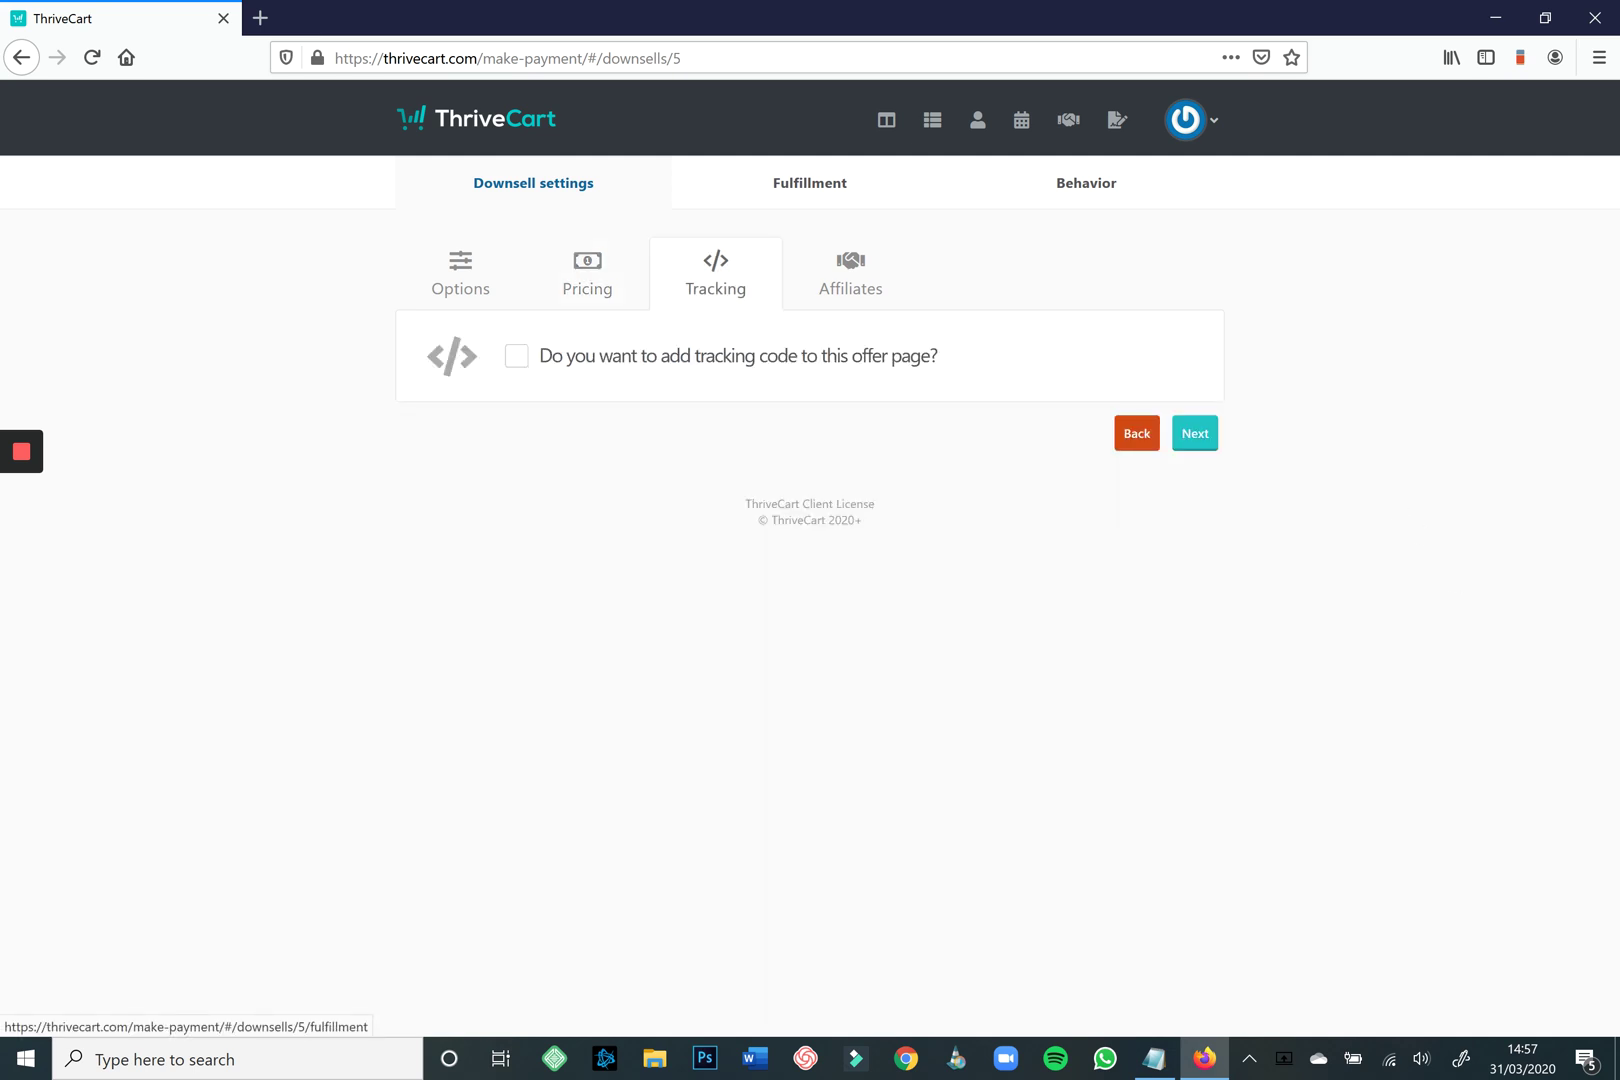
Skip the Tracking, Affiliates and Fulfillment settings and add a new behavior rule.
{"action": "left_click", "coordinate": [1195, 433]}
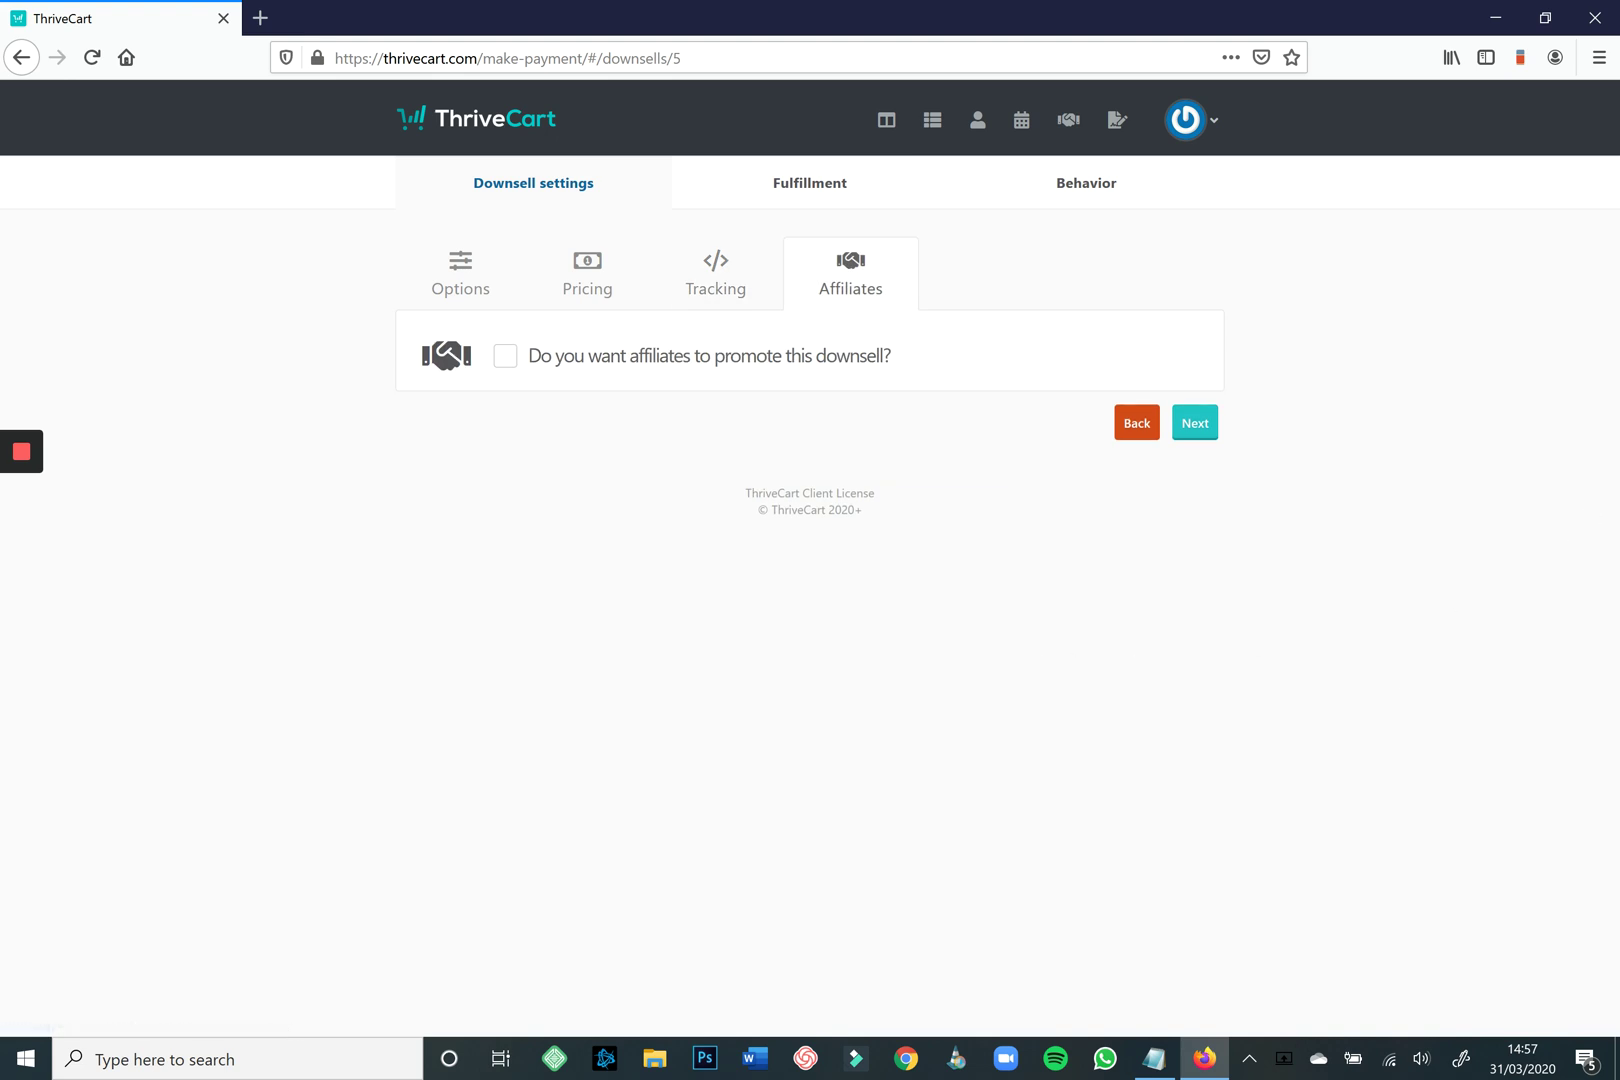
{"action": "left_click", "coordinate": [1195, 423]}
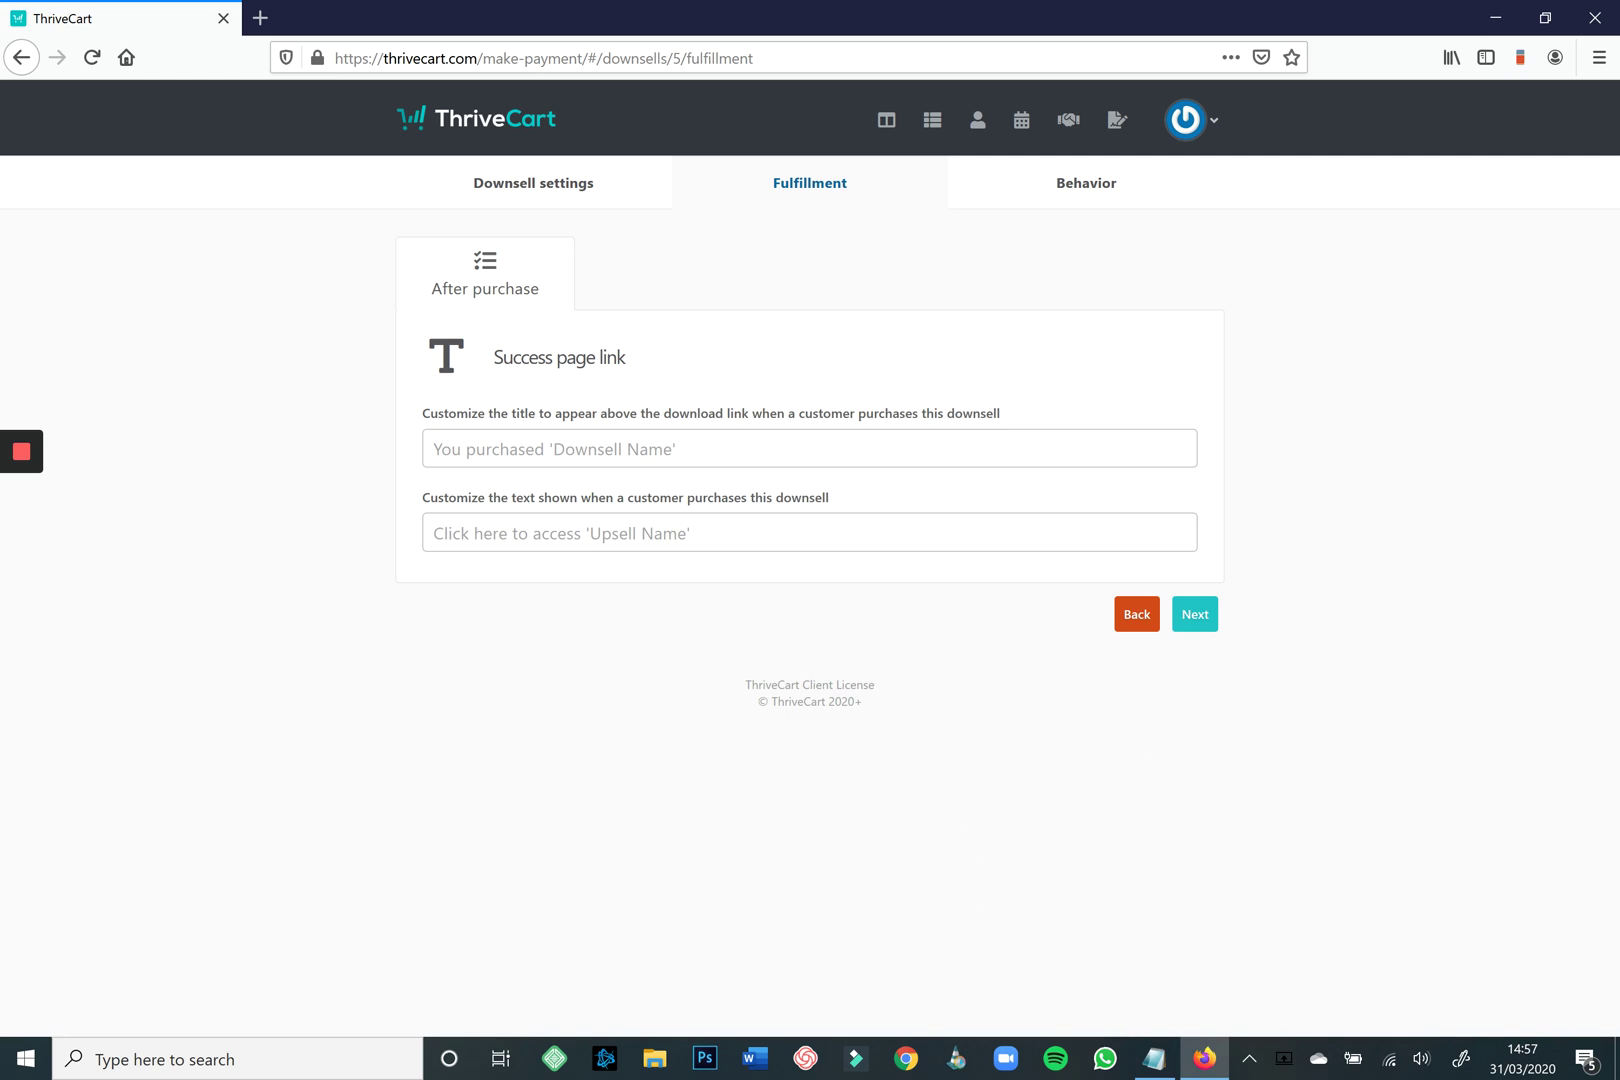
{"action": "left_click", "coordinate": [1195, 614]}
{"action": "left_click", "coordinate": [806, 536]}
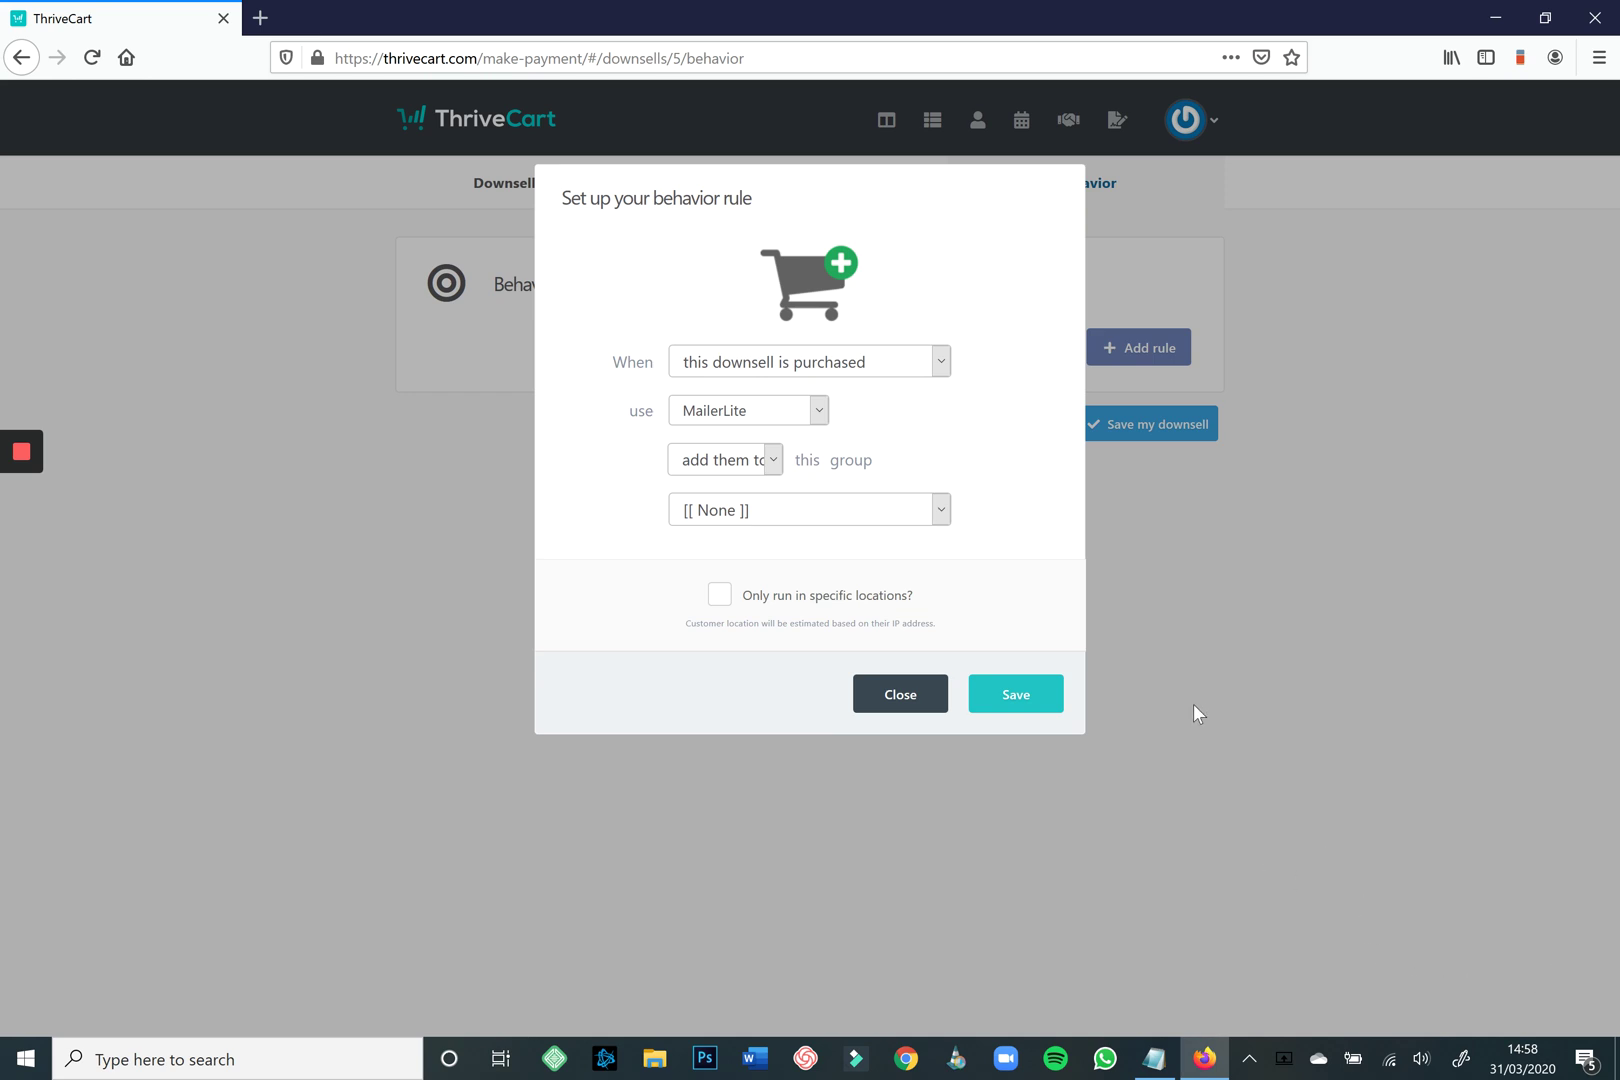
Save the MailerLite rule, then delete it and save 'My amazing downsell' without any behavior rule.
{"action": "left_click", "coordinate": [1480, 826]}
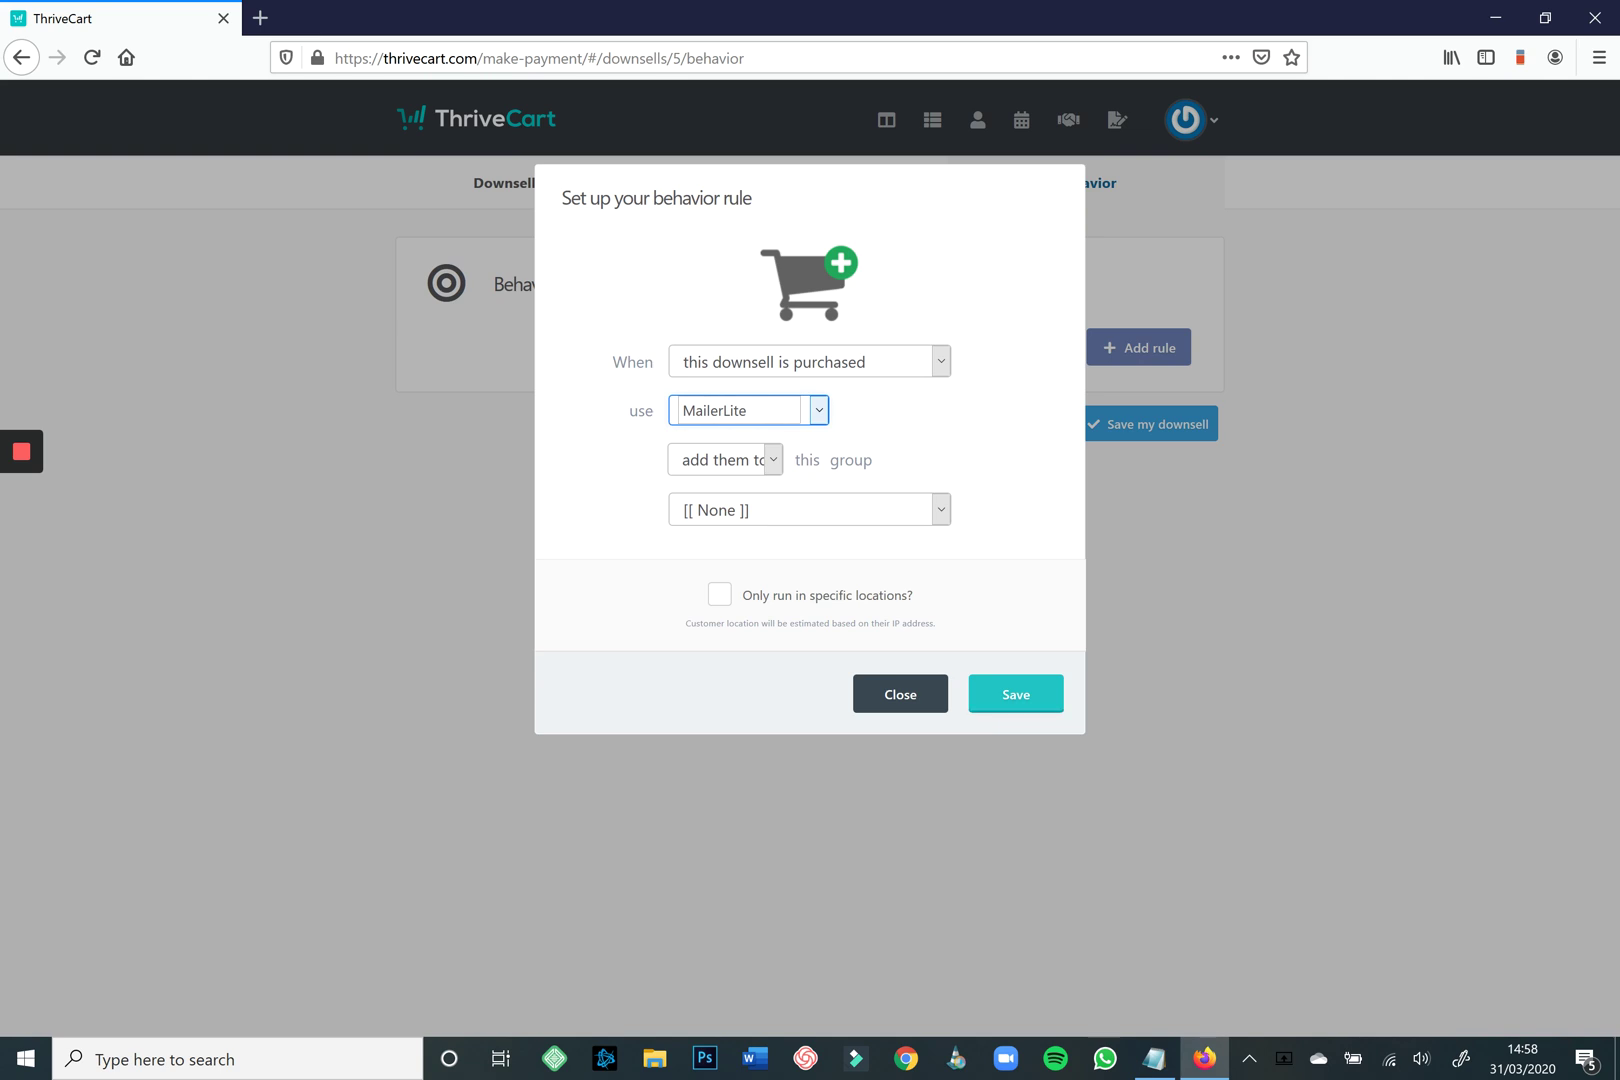
{"action": "left_click", "coordinate": [1015, 693]}
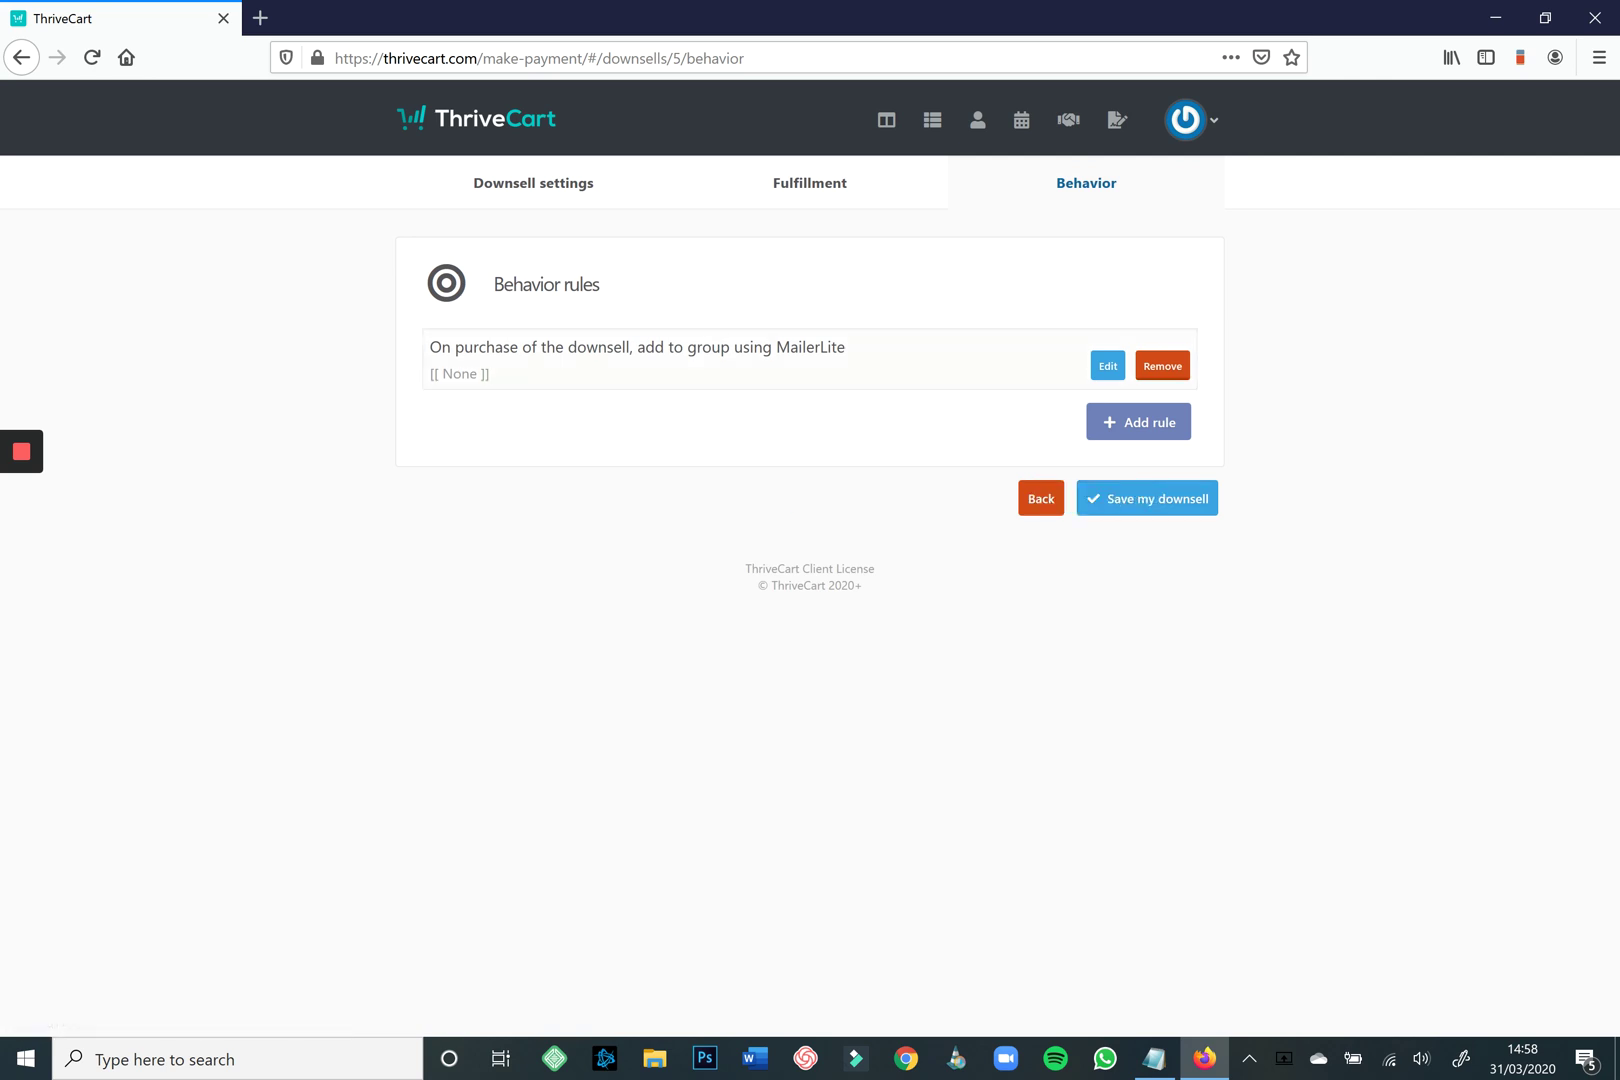
{"action": "left_click", "coordinate": [1162, 366]}
{"action": "left_click", "coordinate": [1015, 326]}
{"action": "left_click", "coordinate": [1147, 667]}
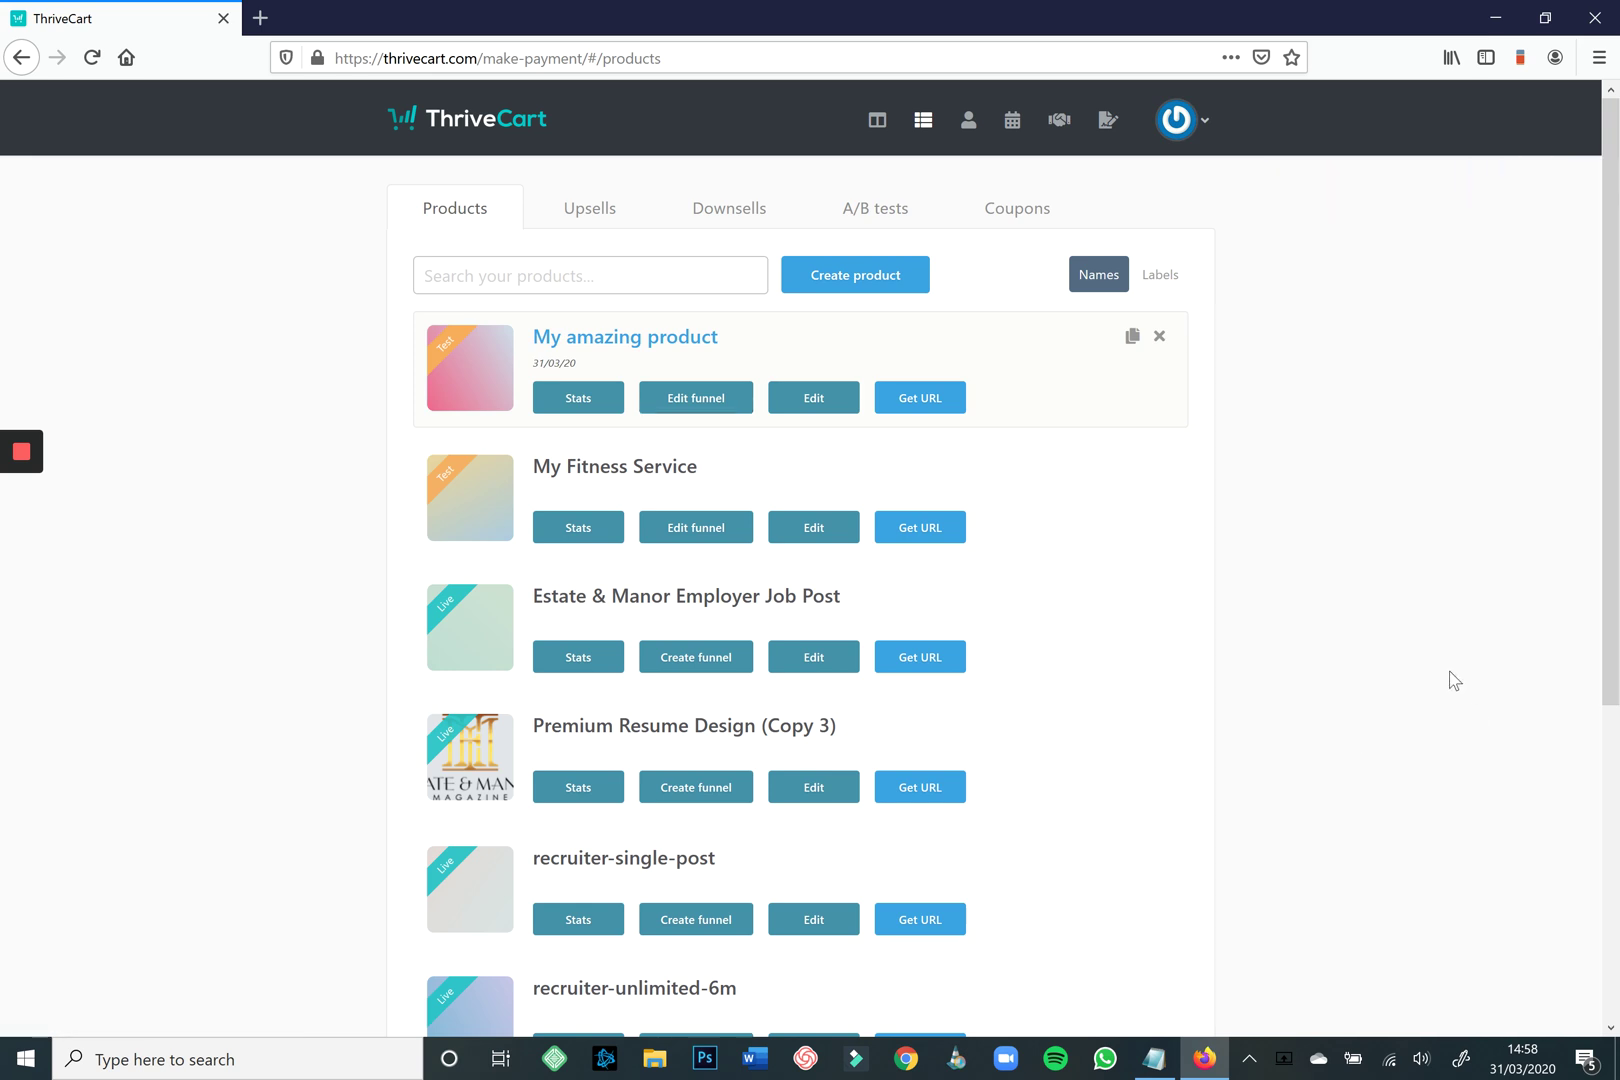
Attach 'My amazing downsell' under Upsell #1 in My amazing product's funnel and launch its page editor.
{"action": "left_click", "coordinate": [704, 398]}
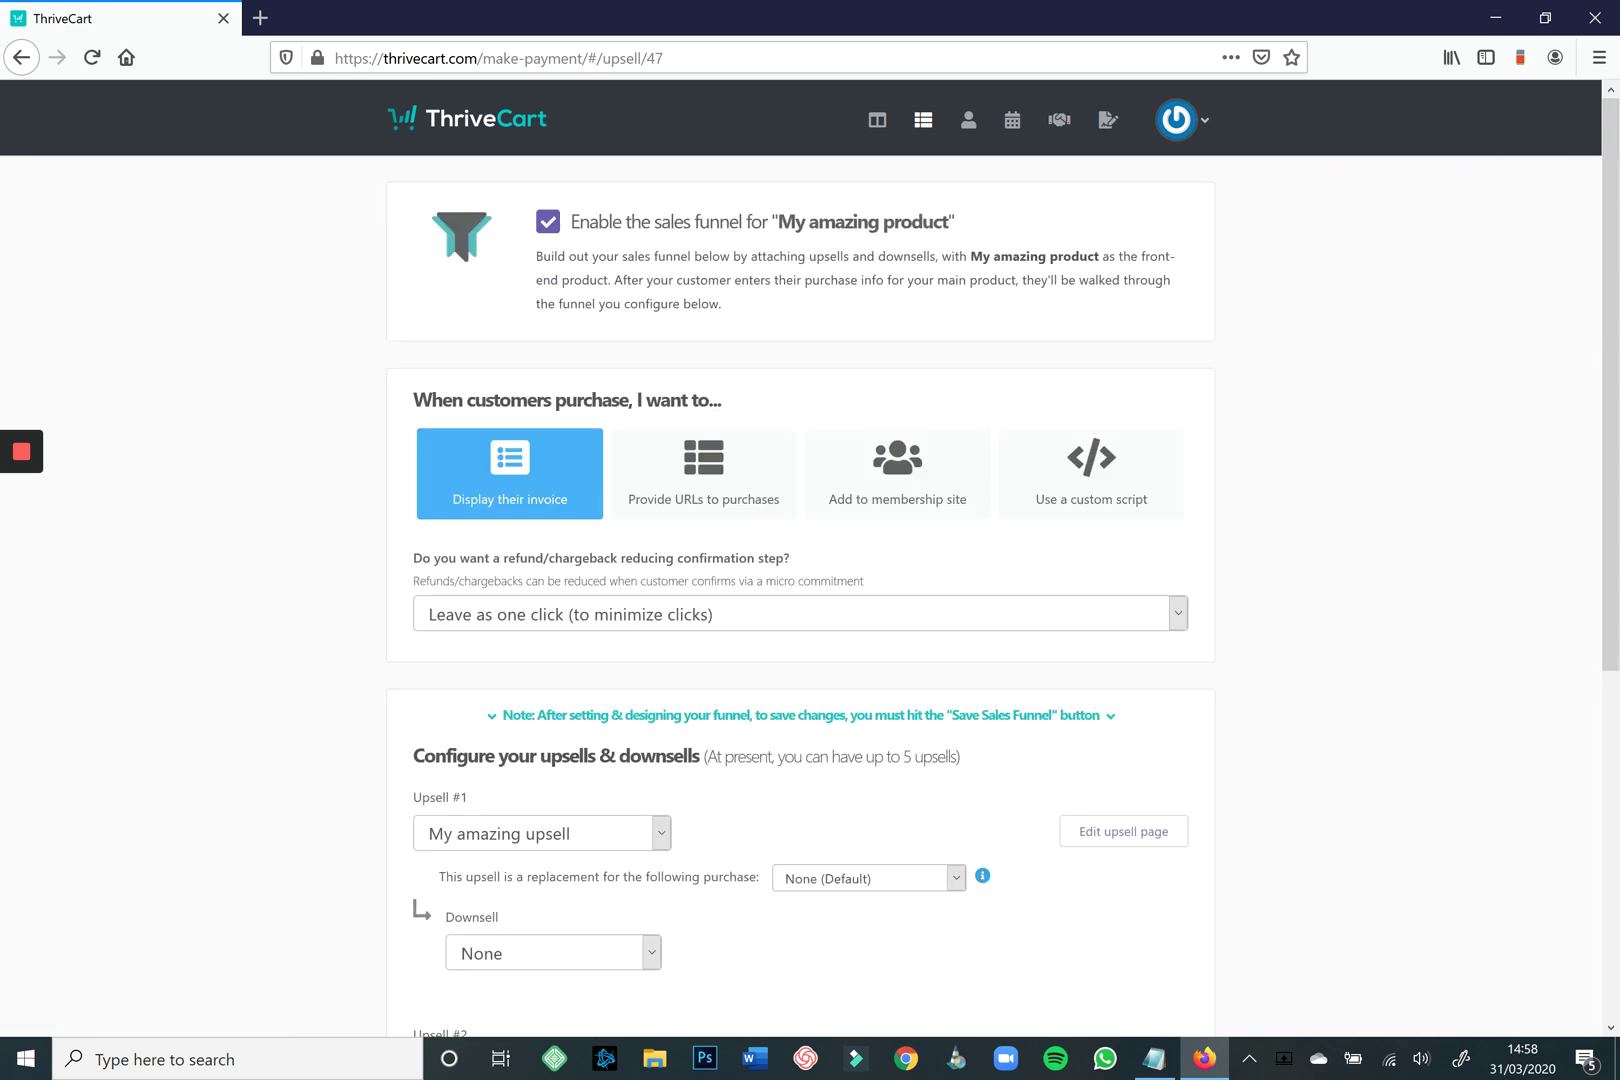
{"action": "scroll", "coordinate": [1148, 915], "scroll_direction": "down", "scroll_amount": 4}
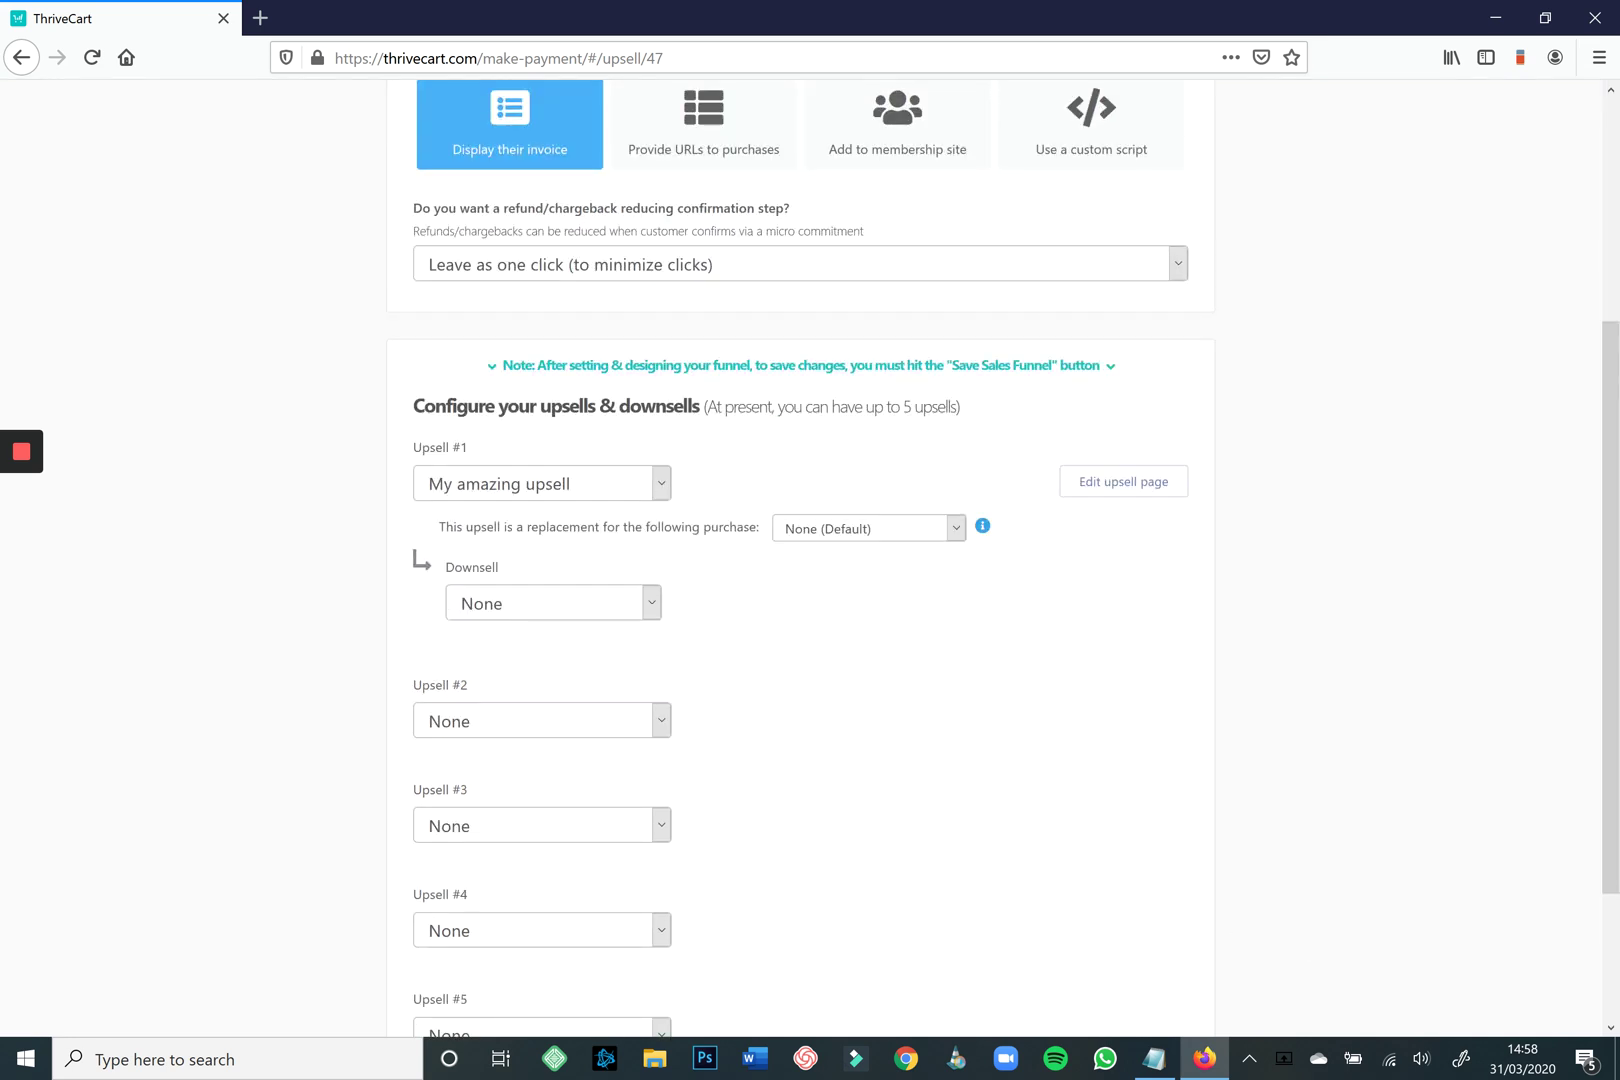
{"action": "left_click", "coordinate": [552, 603]}
{"action": "left_click", "coordinate": [542, 640]}
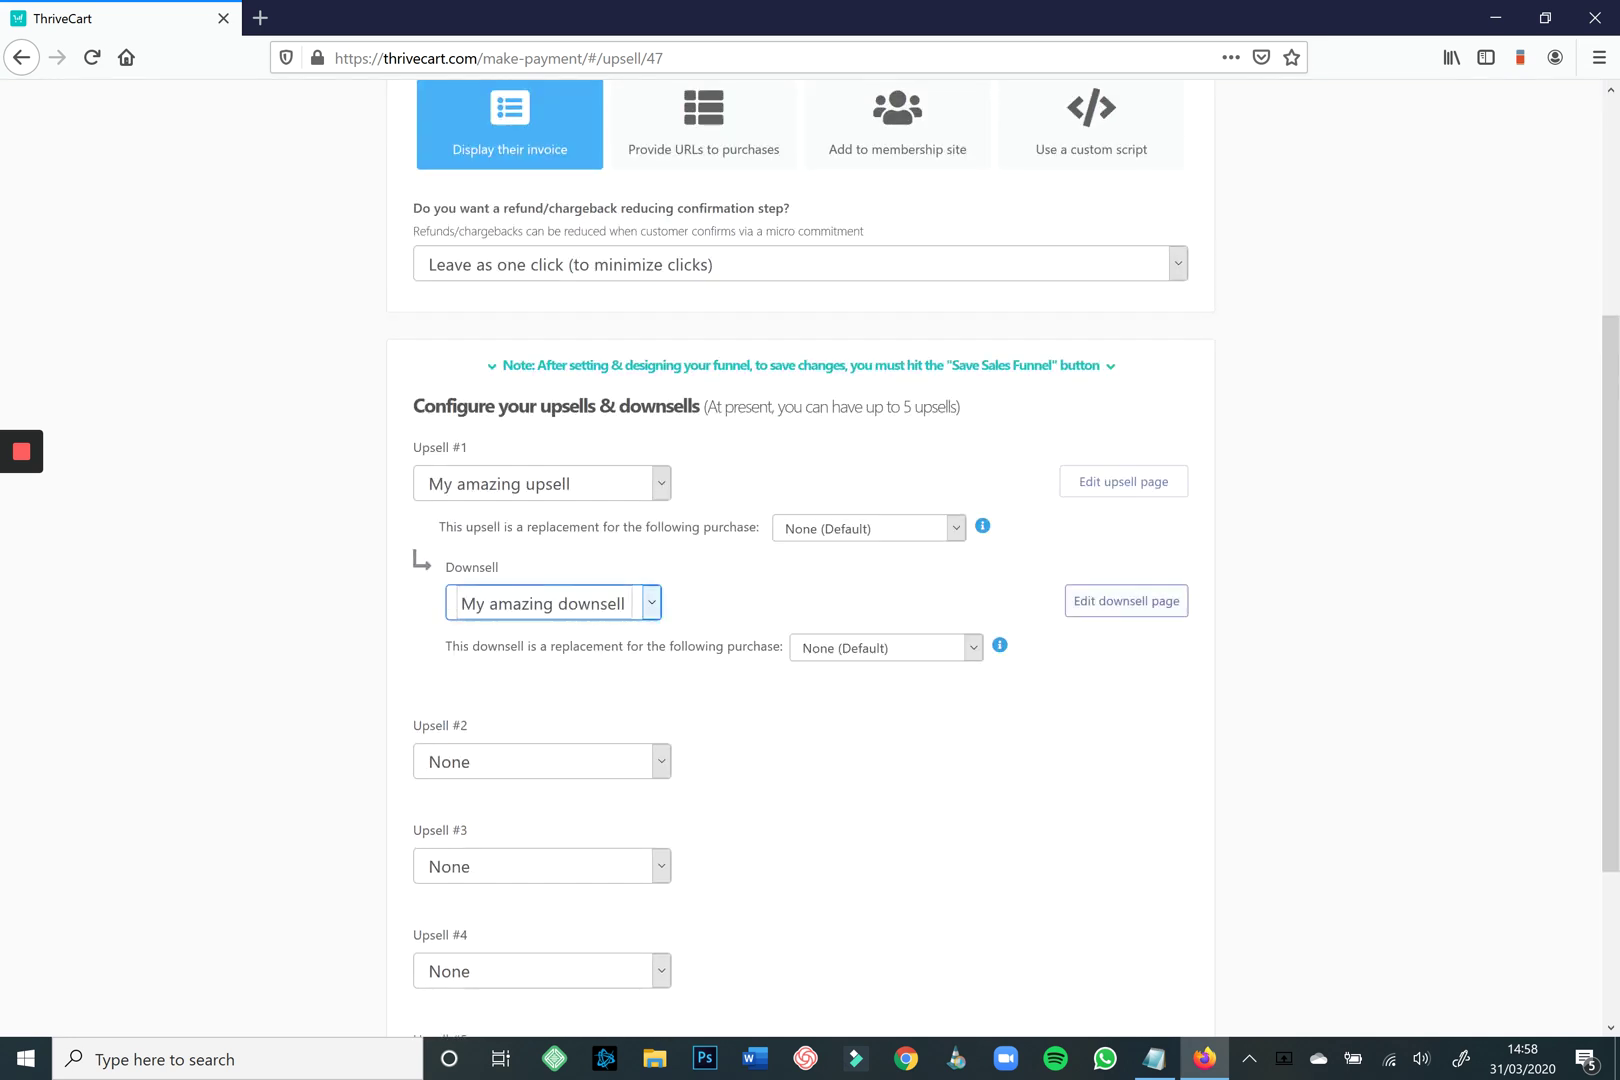
{"action": "left_click", "coordinate": [1126, 600]}
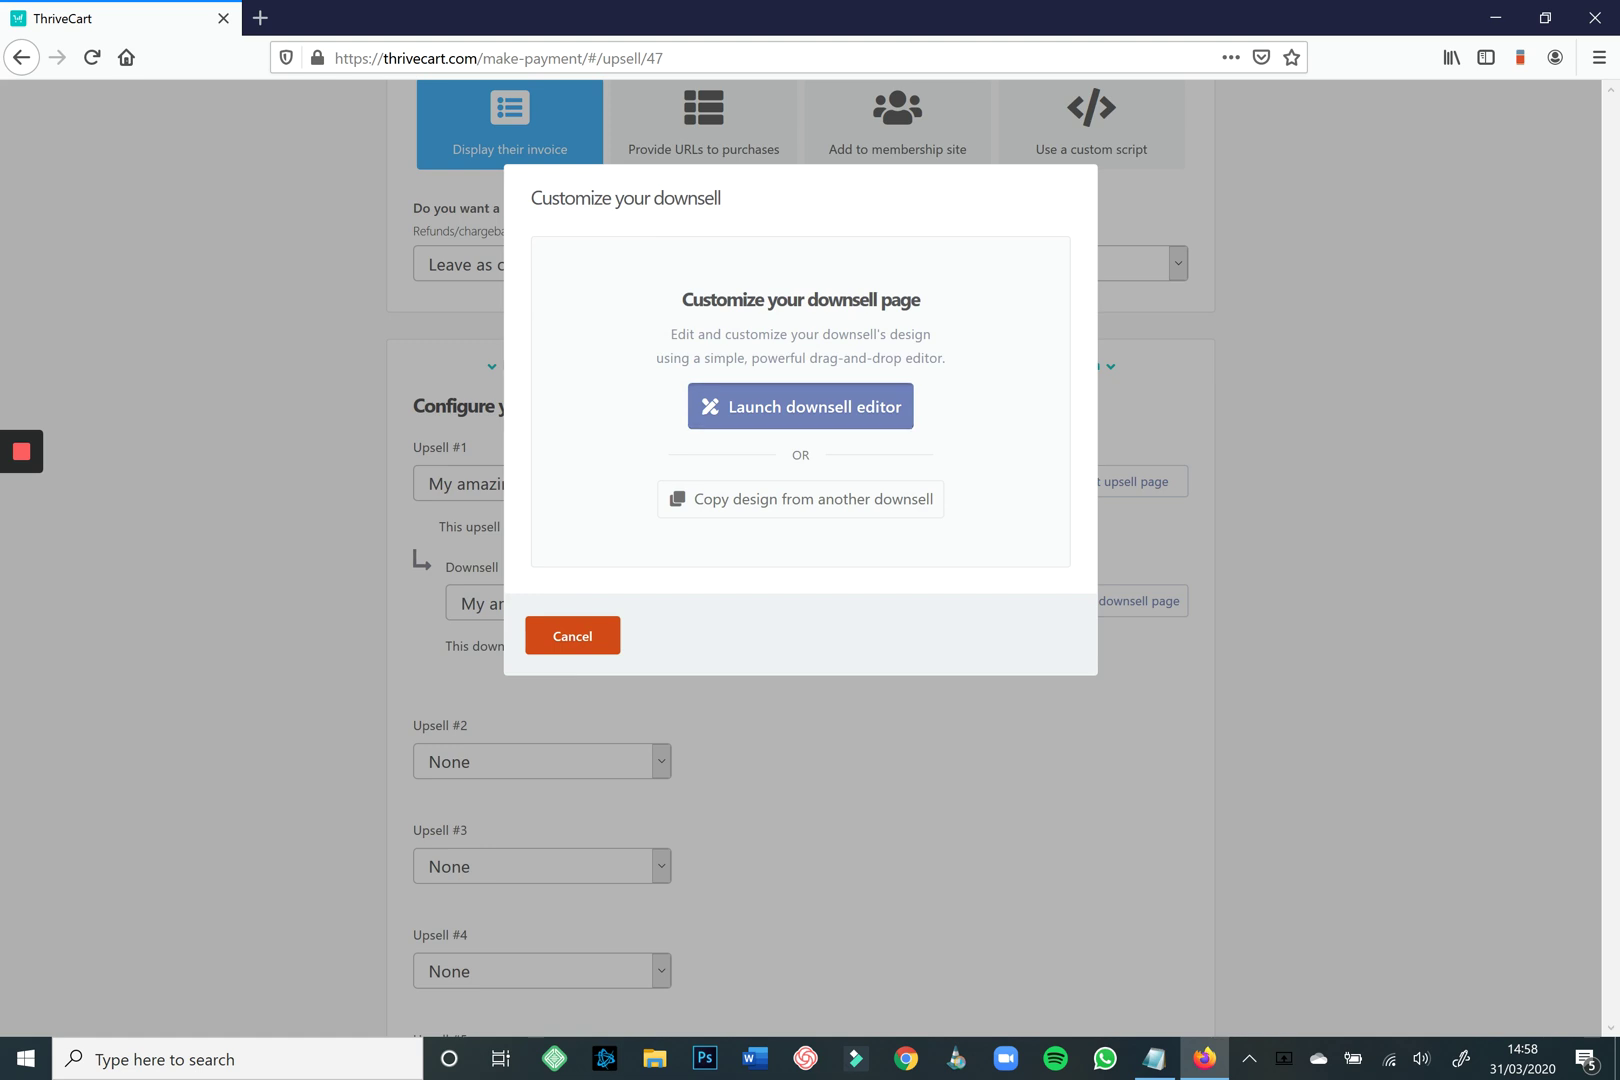
{"action": "left_click", "coordinate": [800, 406]}
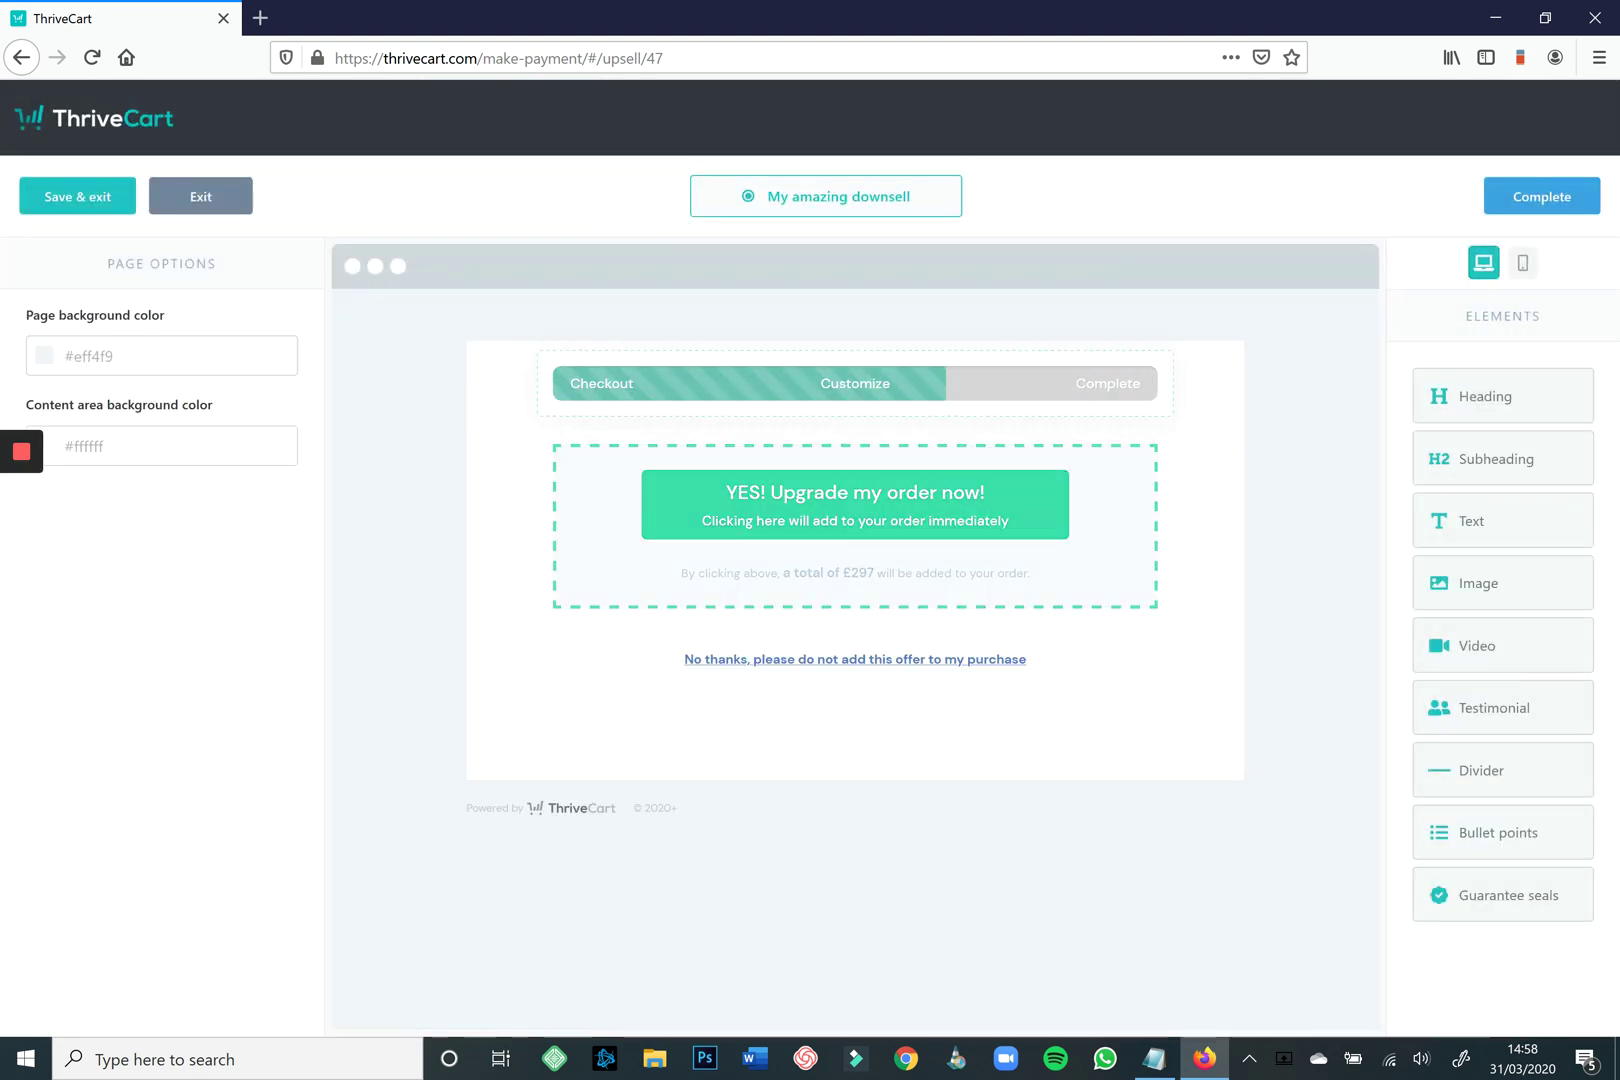
Add an image-plus-text block below the progress bar with the video call illustration at size 100.
{"action": "left_click", "coordinate": [630, 383]}
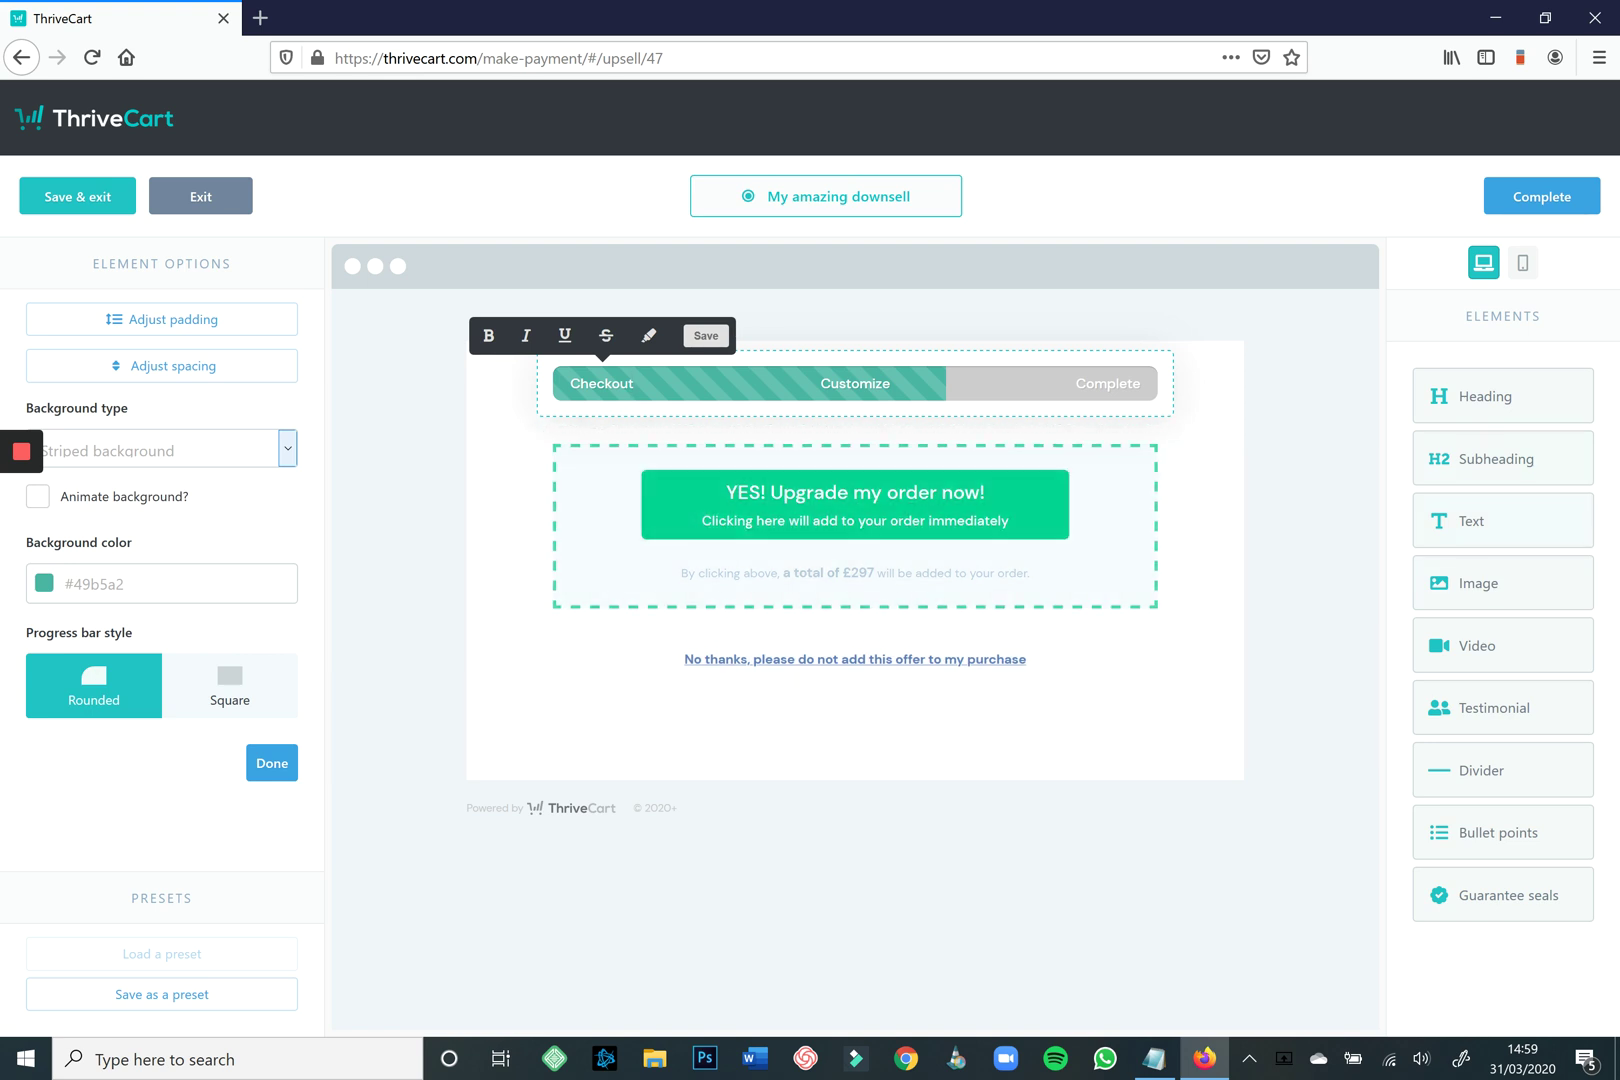
{"action": "left_click_drag", "start_coordinate": [1503, 521], "coordinate": [840, 454]}
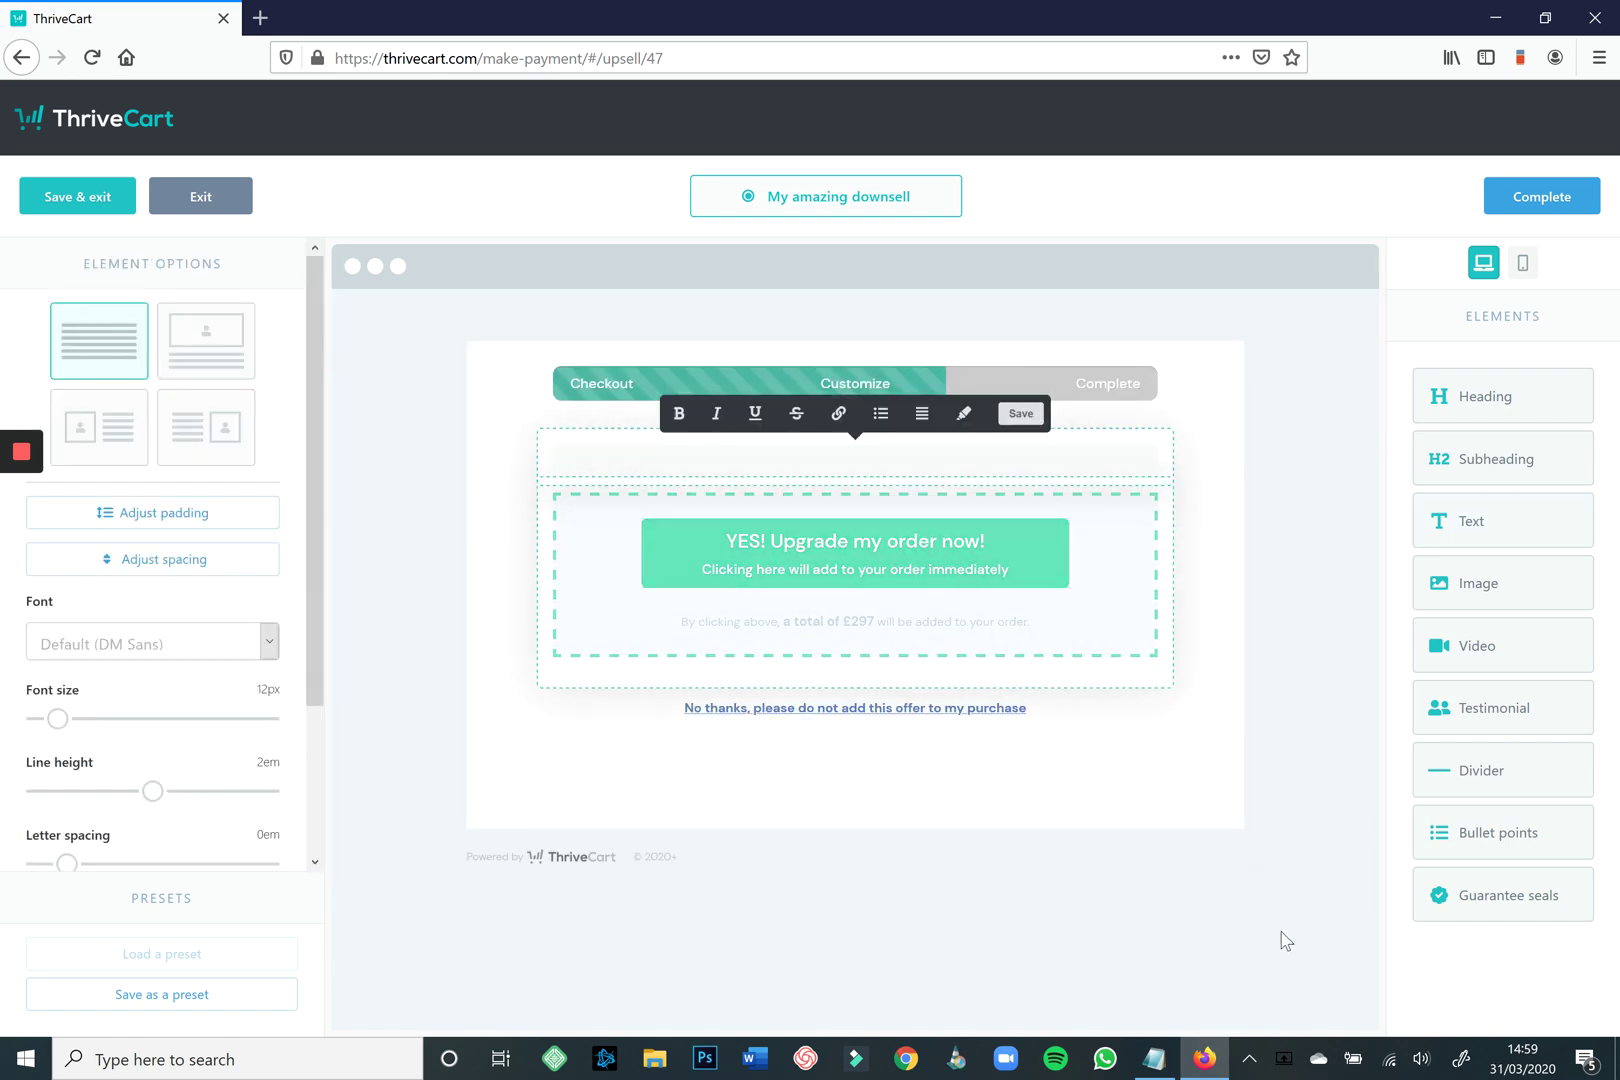
{"action": "left_click", "coordinate": [99, 427]}
{"action": "left_click", "coordinate": [649, 480]}
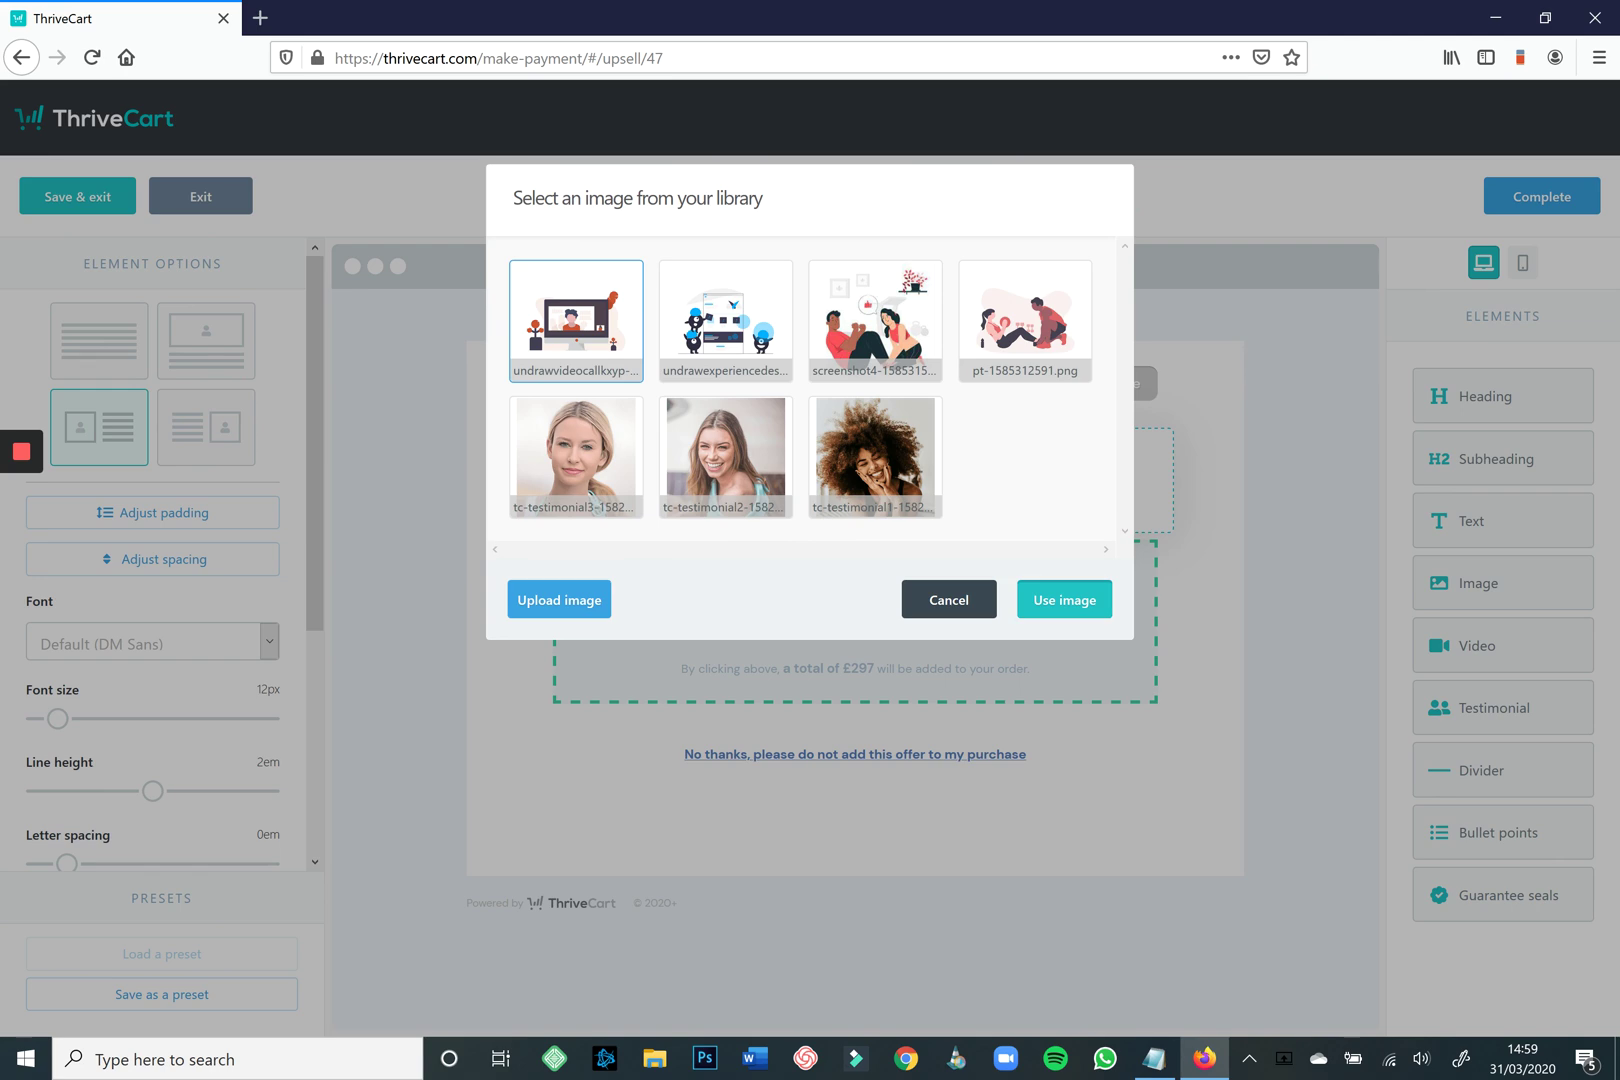
{"action": "left_click", "coordinate": [1064, 599]}
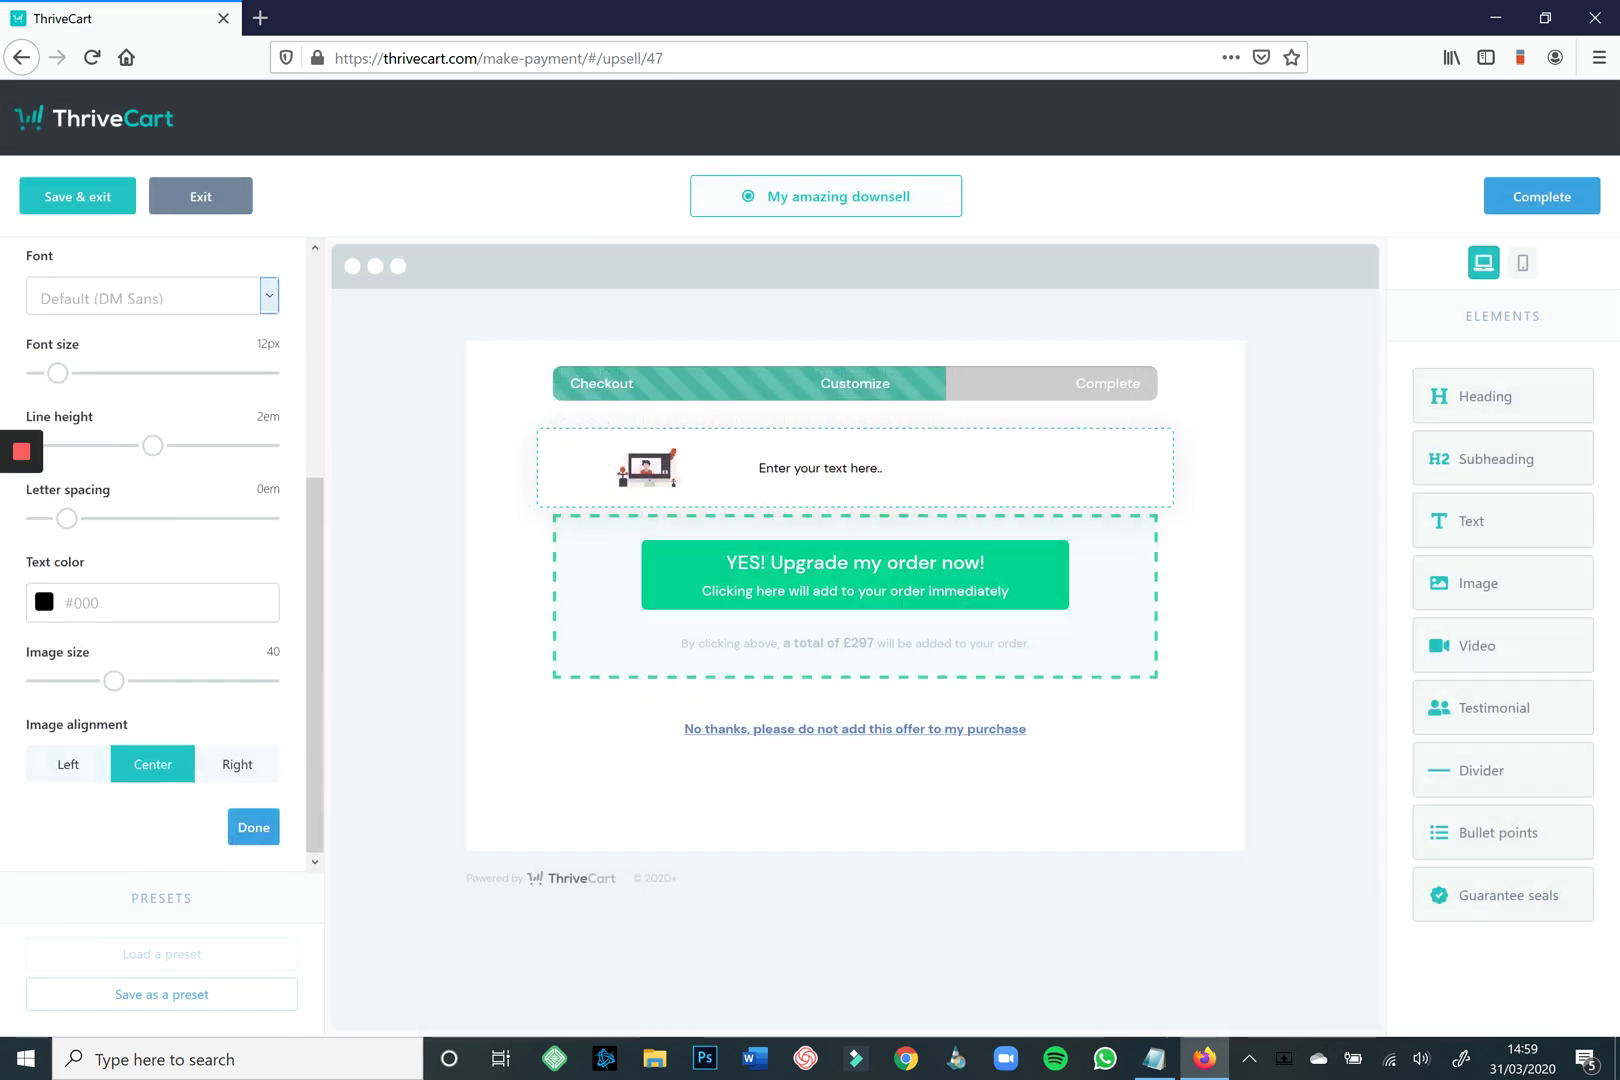
{"action": "left_click_drag", "start_coordinate": [113, 680], "coordinate": [268, 680]}
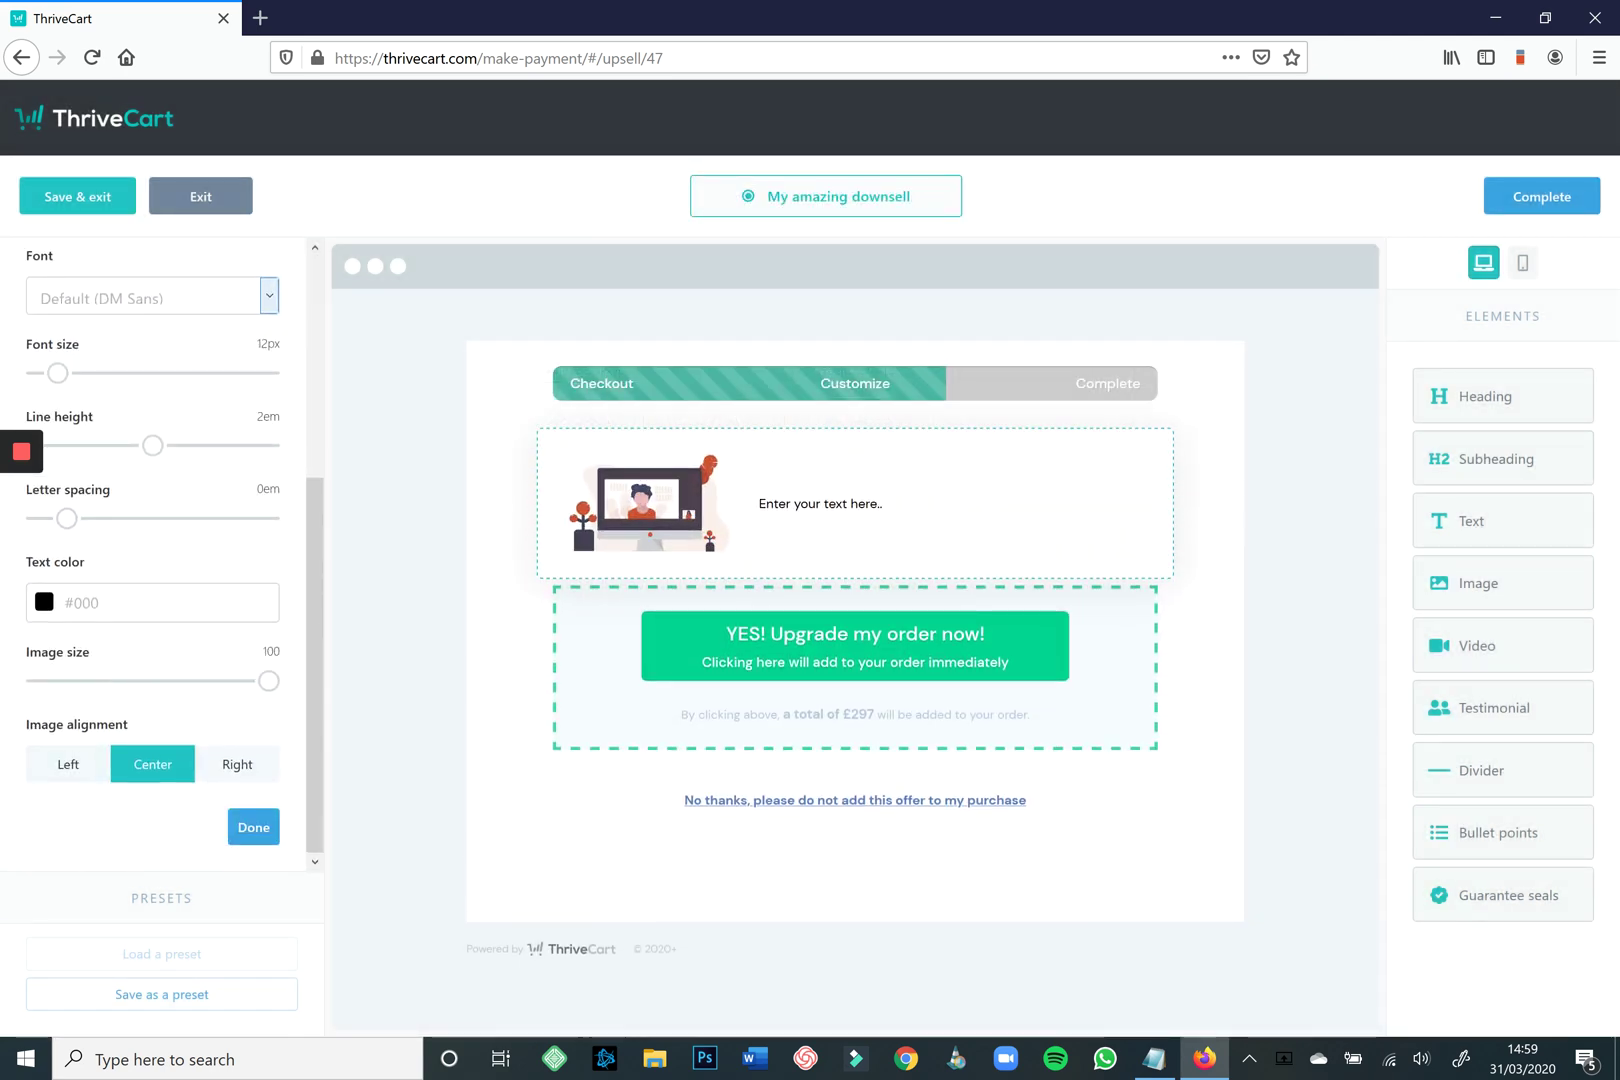
Write the downsell intro text beside the image and add a bullet list below it.
{"action": "left_click", "coordinate": [760, 504]}
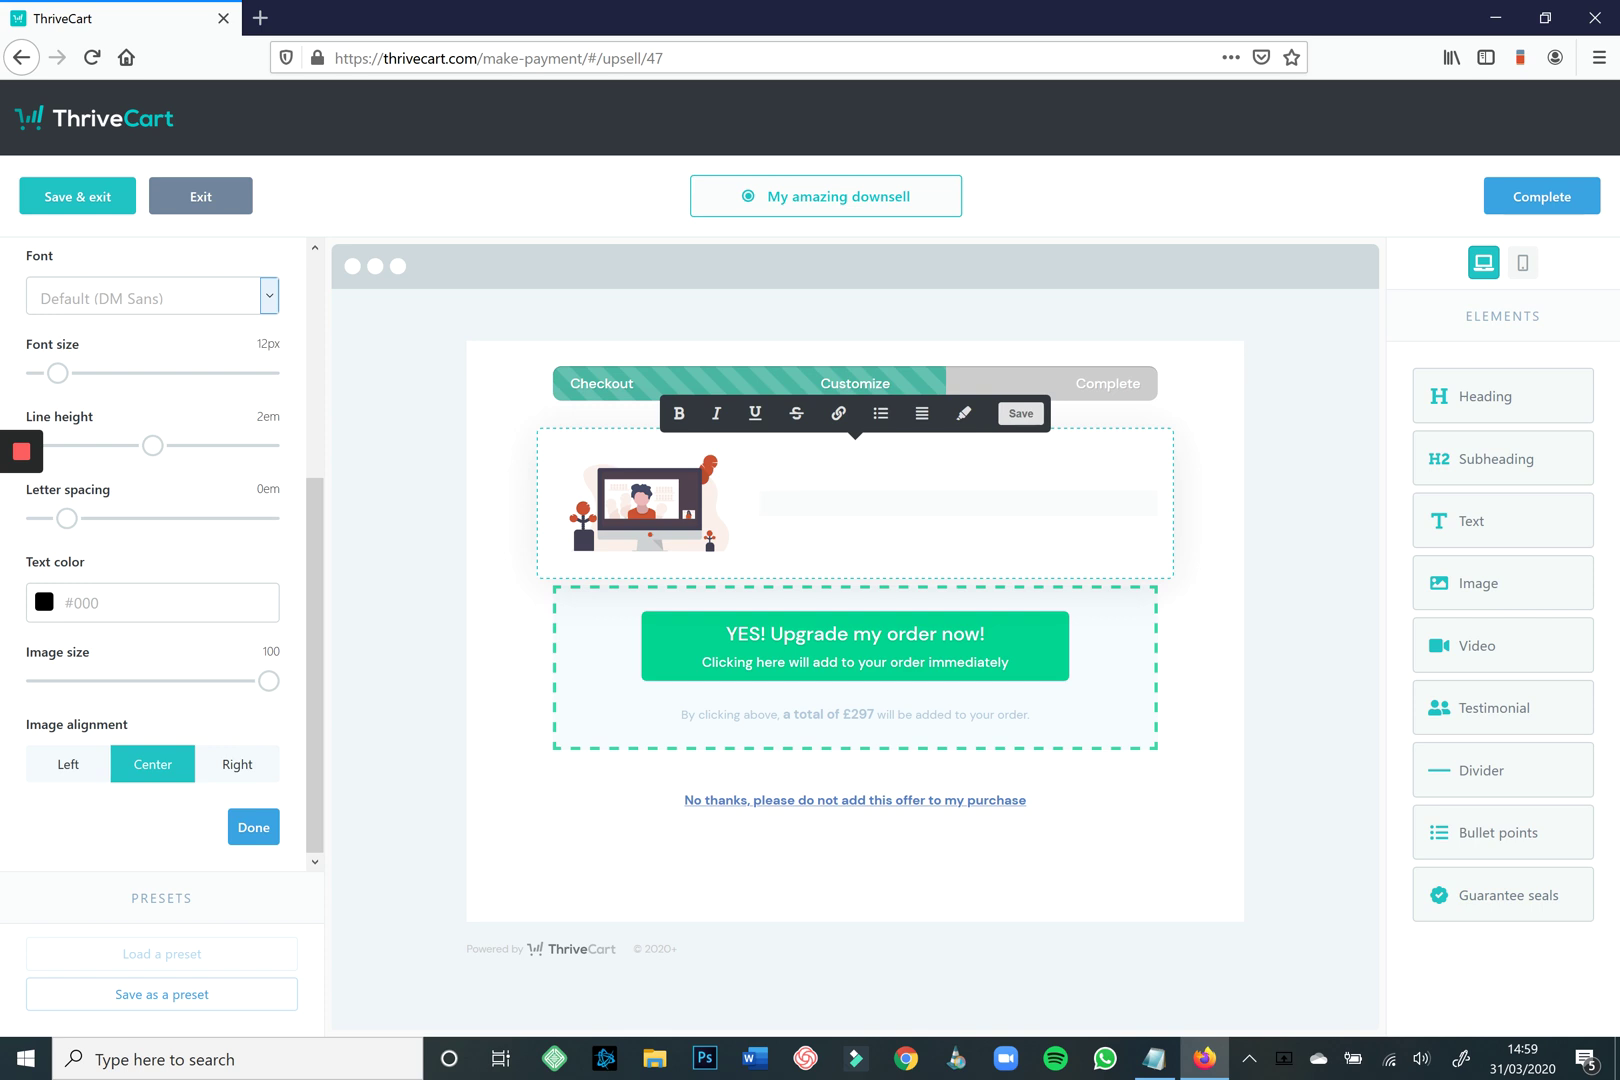
{"action": "type", "text": "This is the downsell text where you can introduce t"}
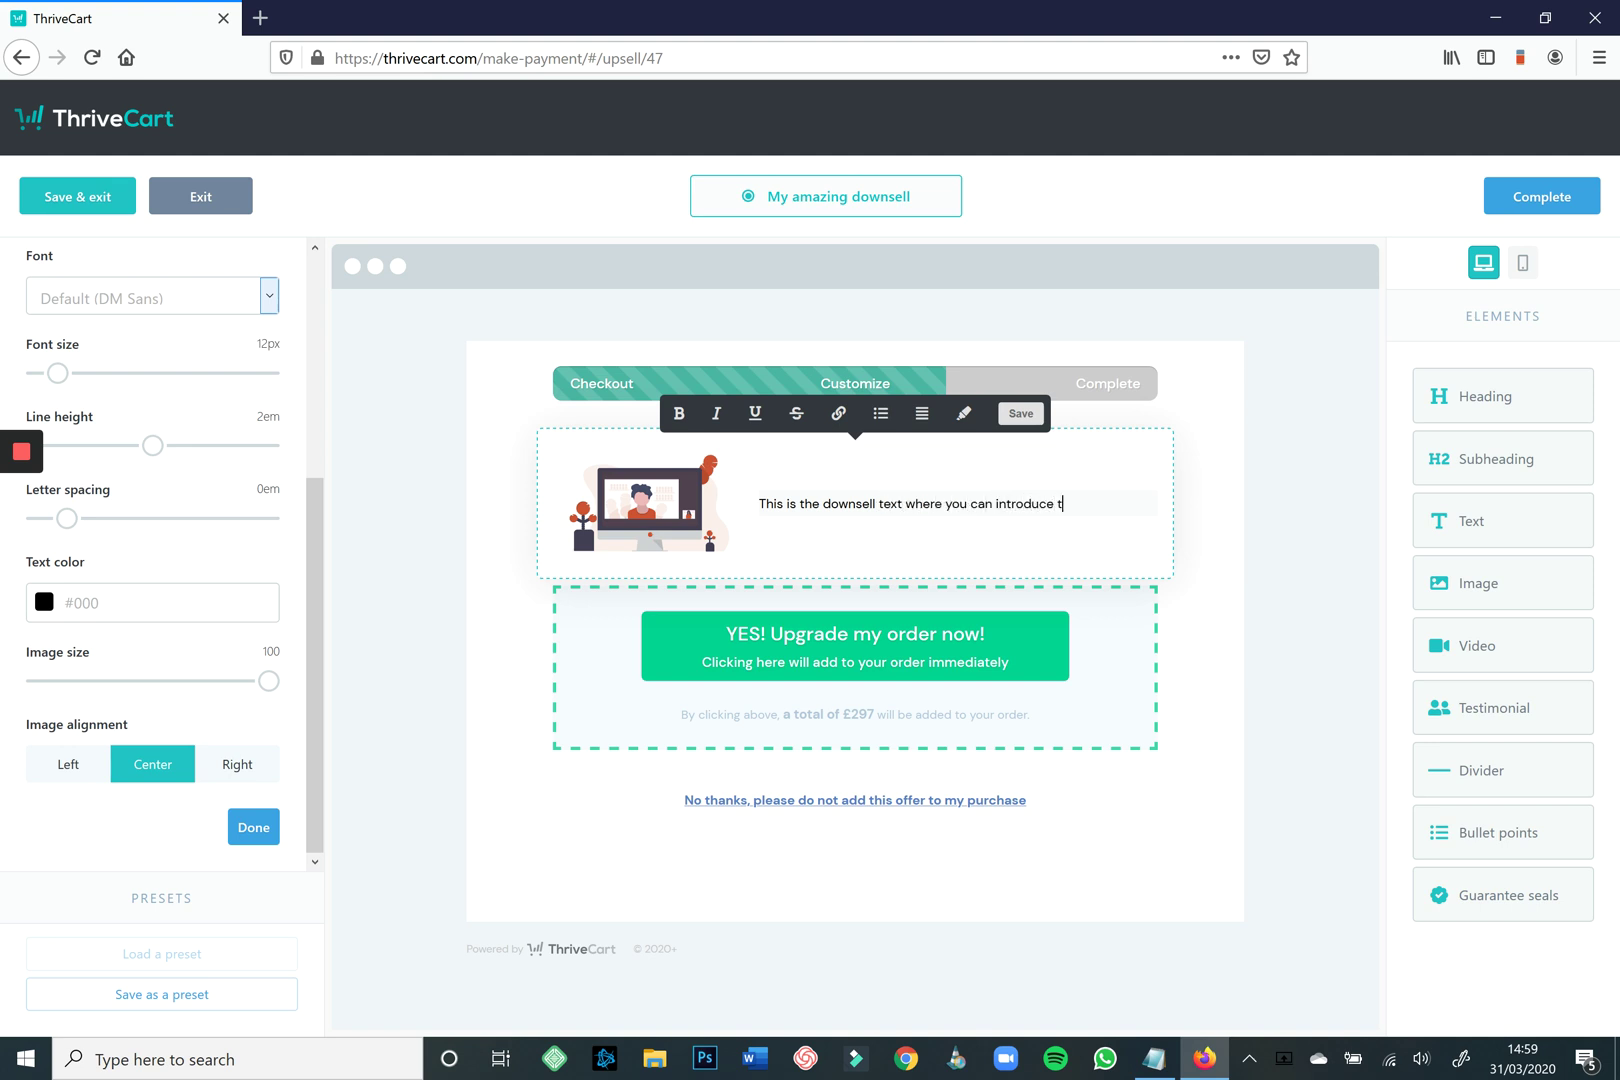
{"action": "type", "text": "he product which you want to "}
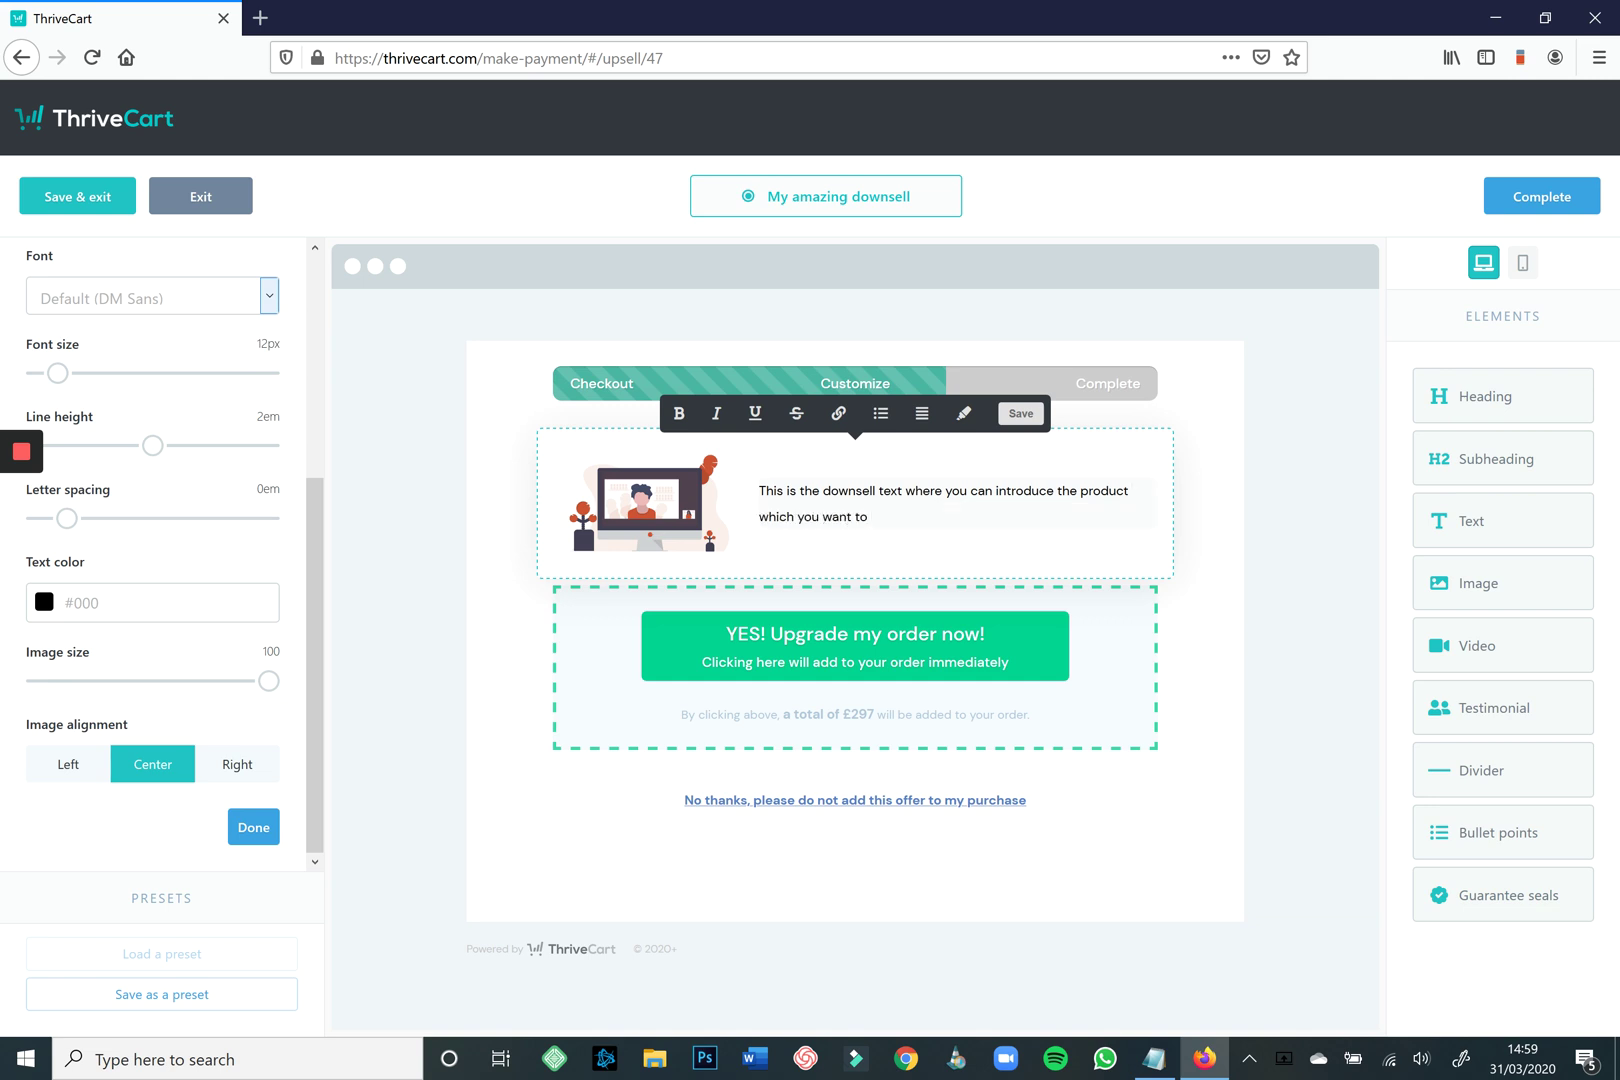
{"action": "type", "text": "offer."}
{"action": "left_click_drag", "start_coordinate": [1498, 832], "coordinate": [855, 595]}
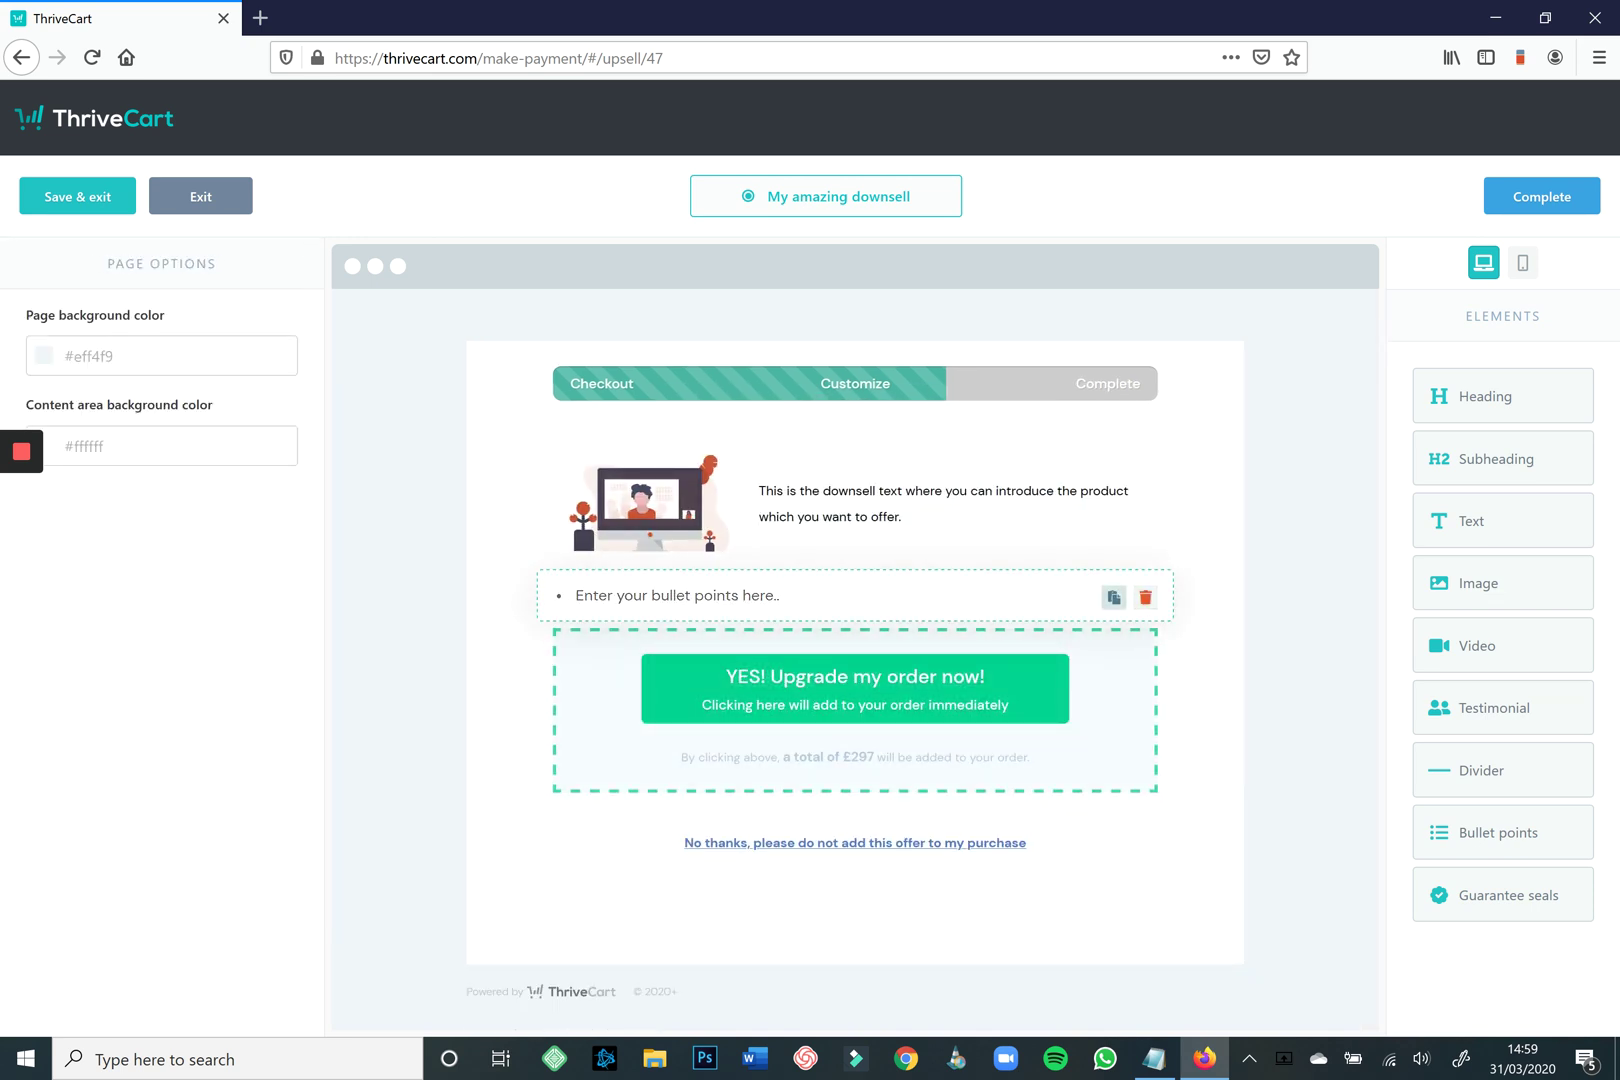
Duplicate the bullet list twice, make the new rows two-column, and preview the page at phone width.
{"action": "left_click", "coordinate": [1113, 597]}
{"action": "left_click", "coordinate": [1113, 597]}
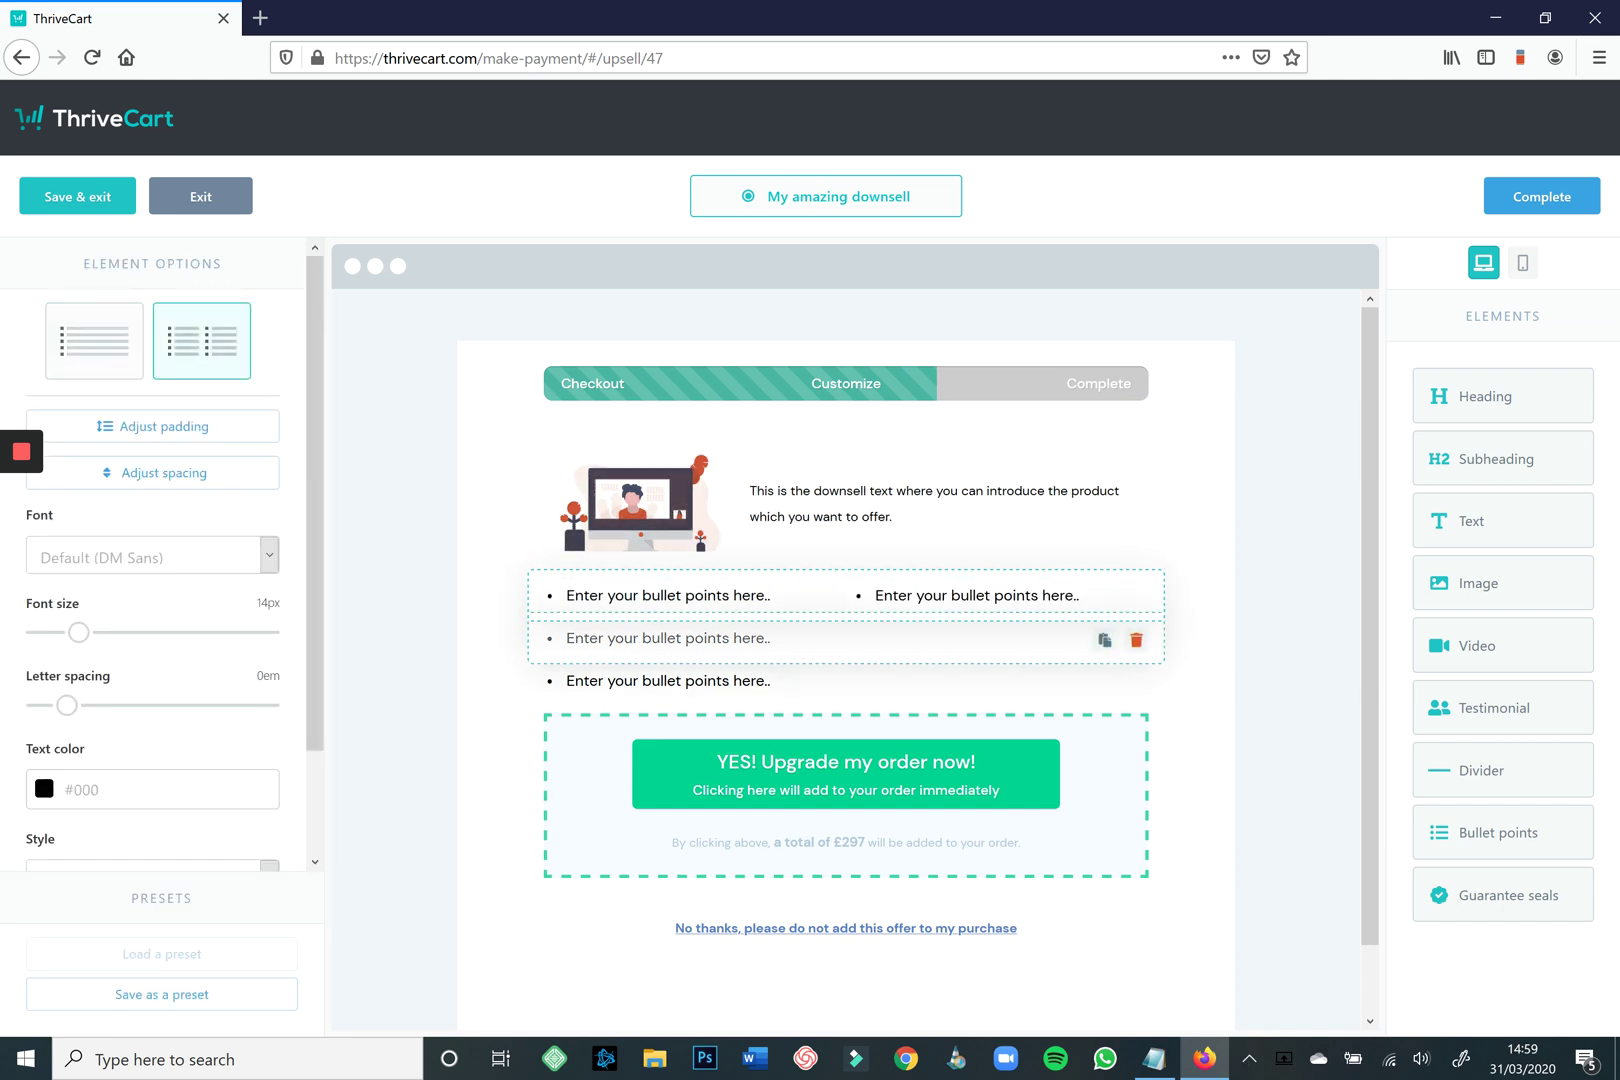
{"action": "left_click", "coordinate": [660, 640]}
{"action": "left_click", "coordinate": [202, 341]}
{"action": "left_click", "coordinate": [660, 681]}
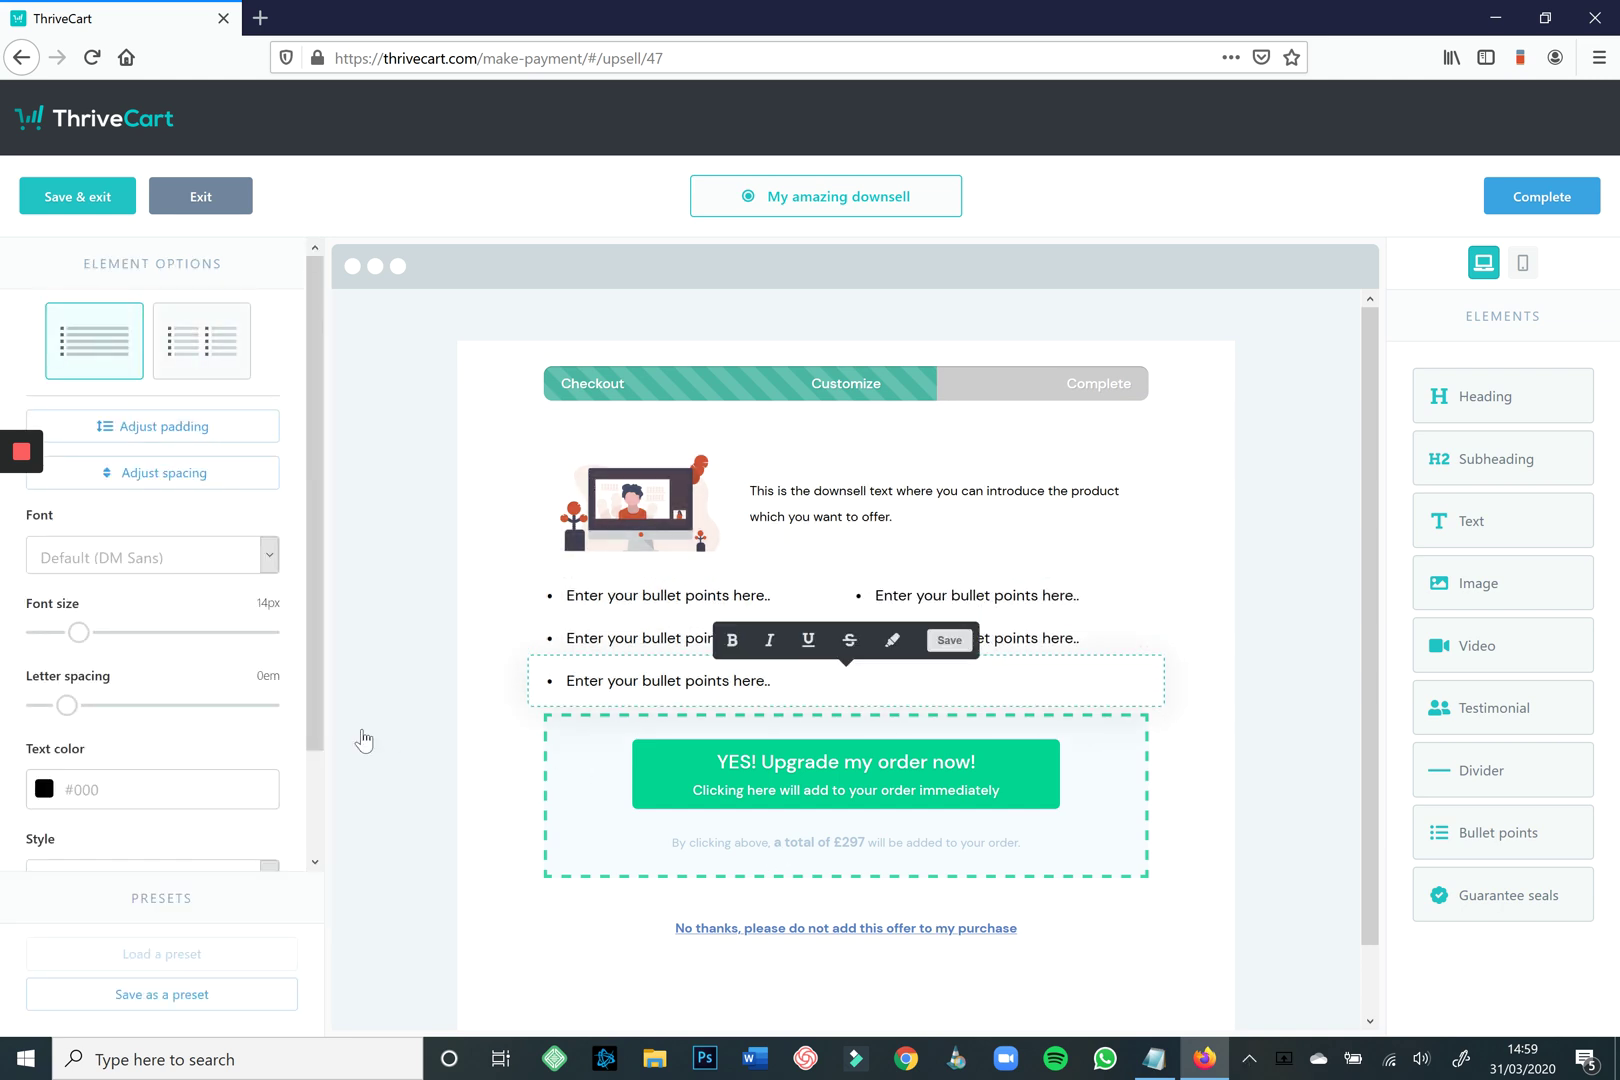
{"action": "left_click", "coordinate": [202, 341]}
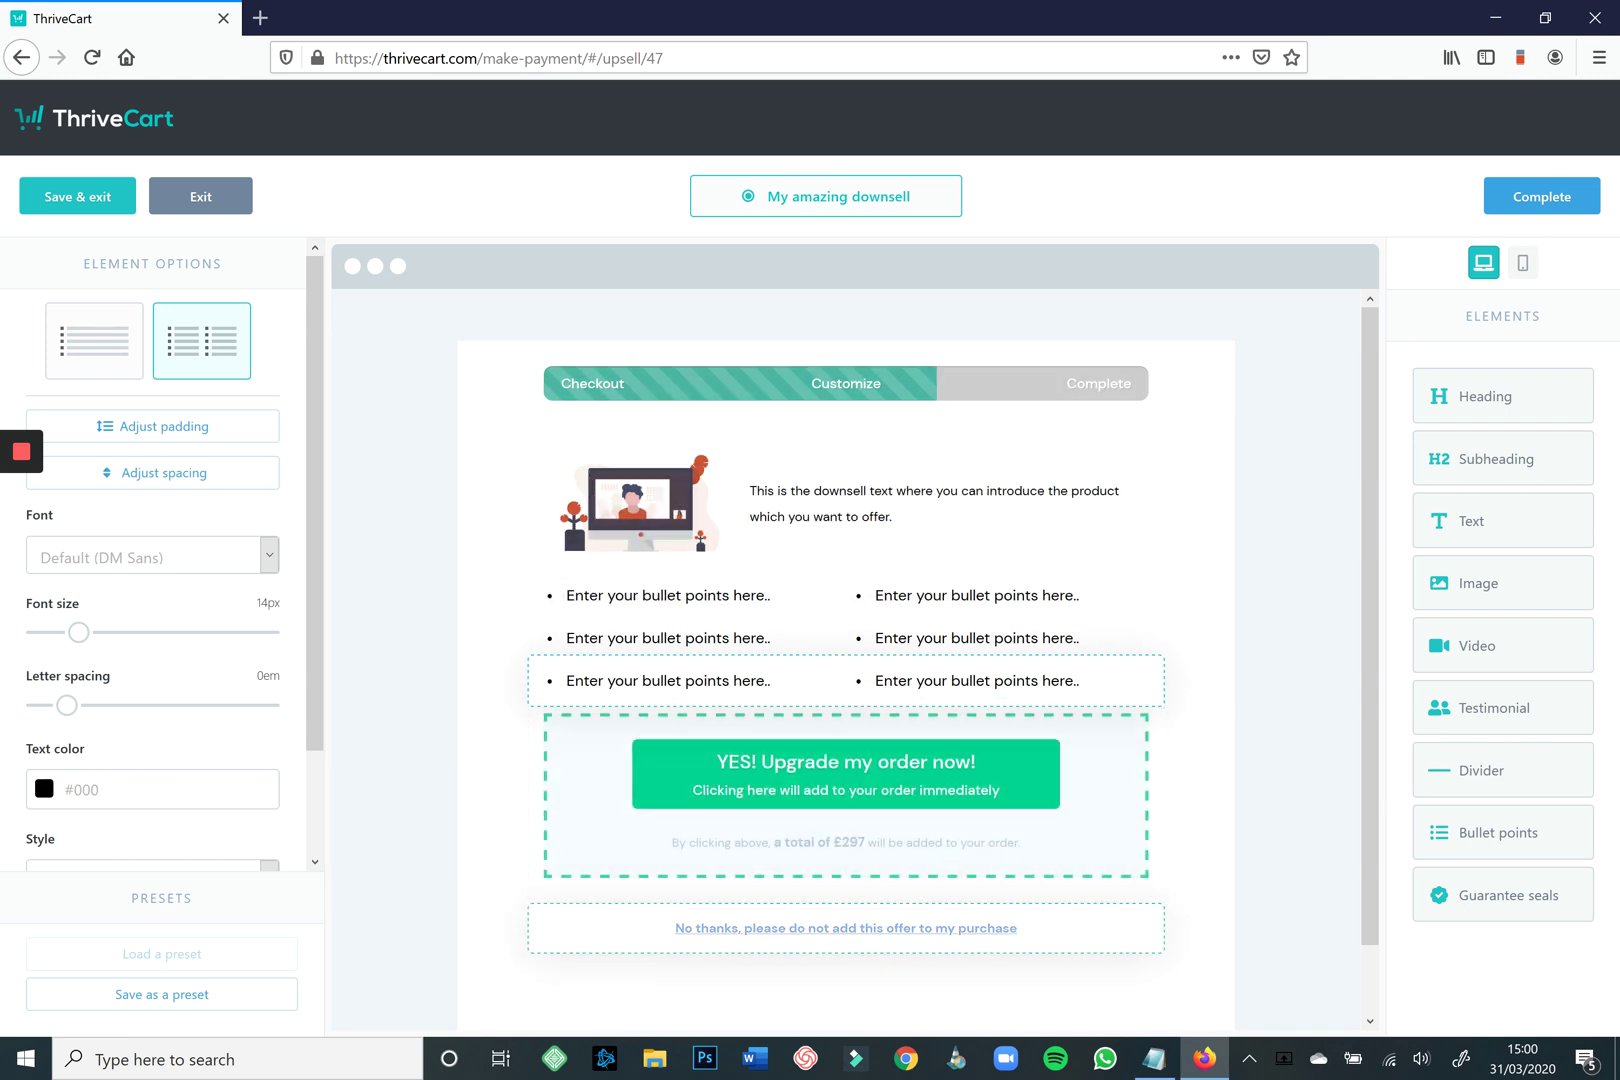
{"action": "left_click", "coordinate": [1522, 262]}
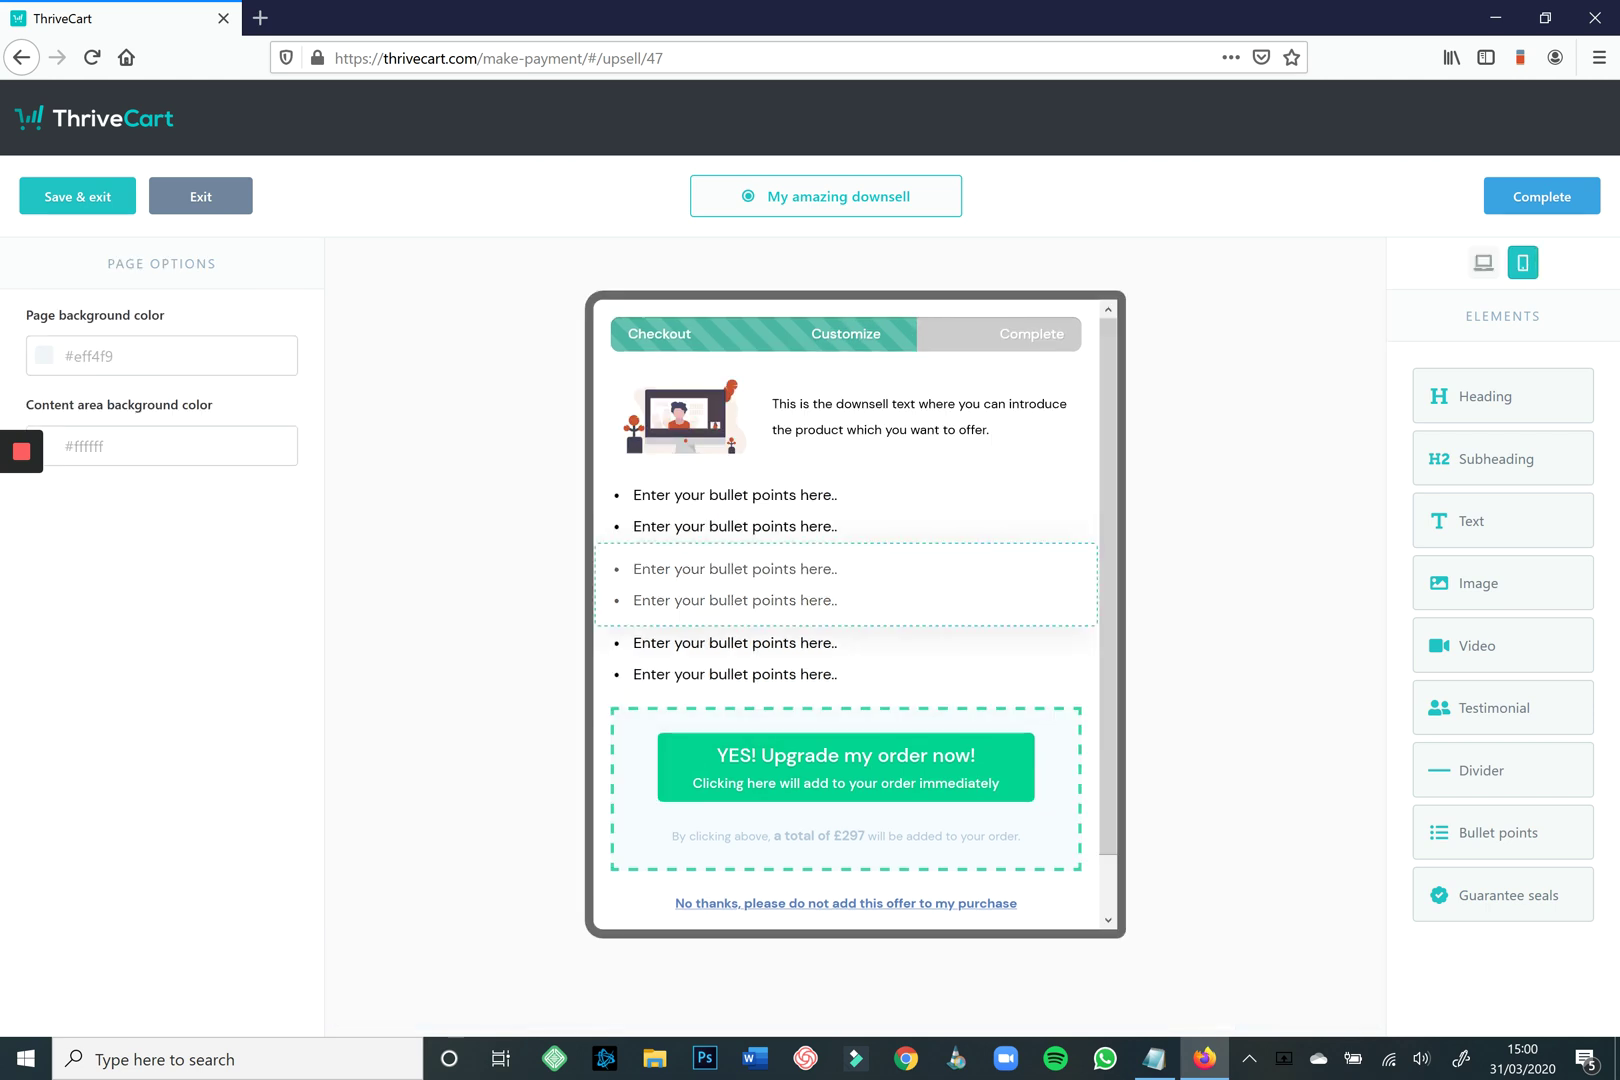
Return to desktop preview, complete the downsell page design, and save the sales funnel.
{"action": "scroll", "coordinate": [845, 610], "scroll_direction": "down", "scroll_amount": 1}
{"action": "scroll", "coordinate": [845, 610], "scroll_direction": "up", "scroll_amount": 1}
{"action": "scroll", "coordinate": [845, 610], "scroll_direction": "down", "scroll_amount": 1}
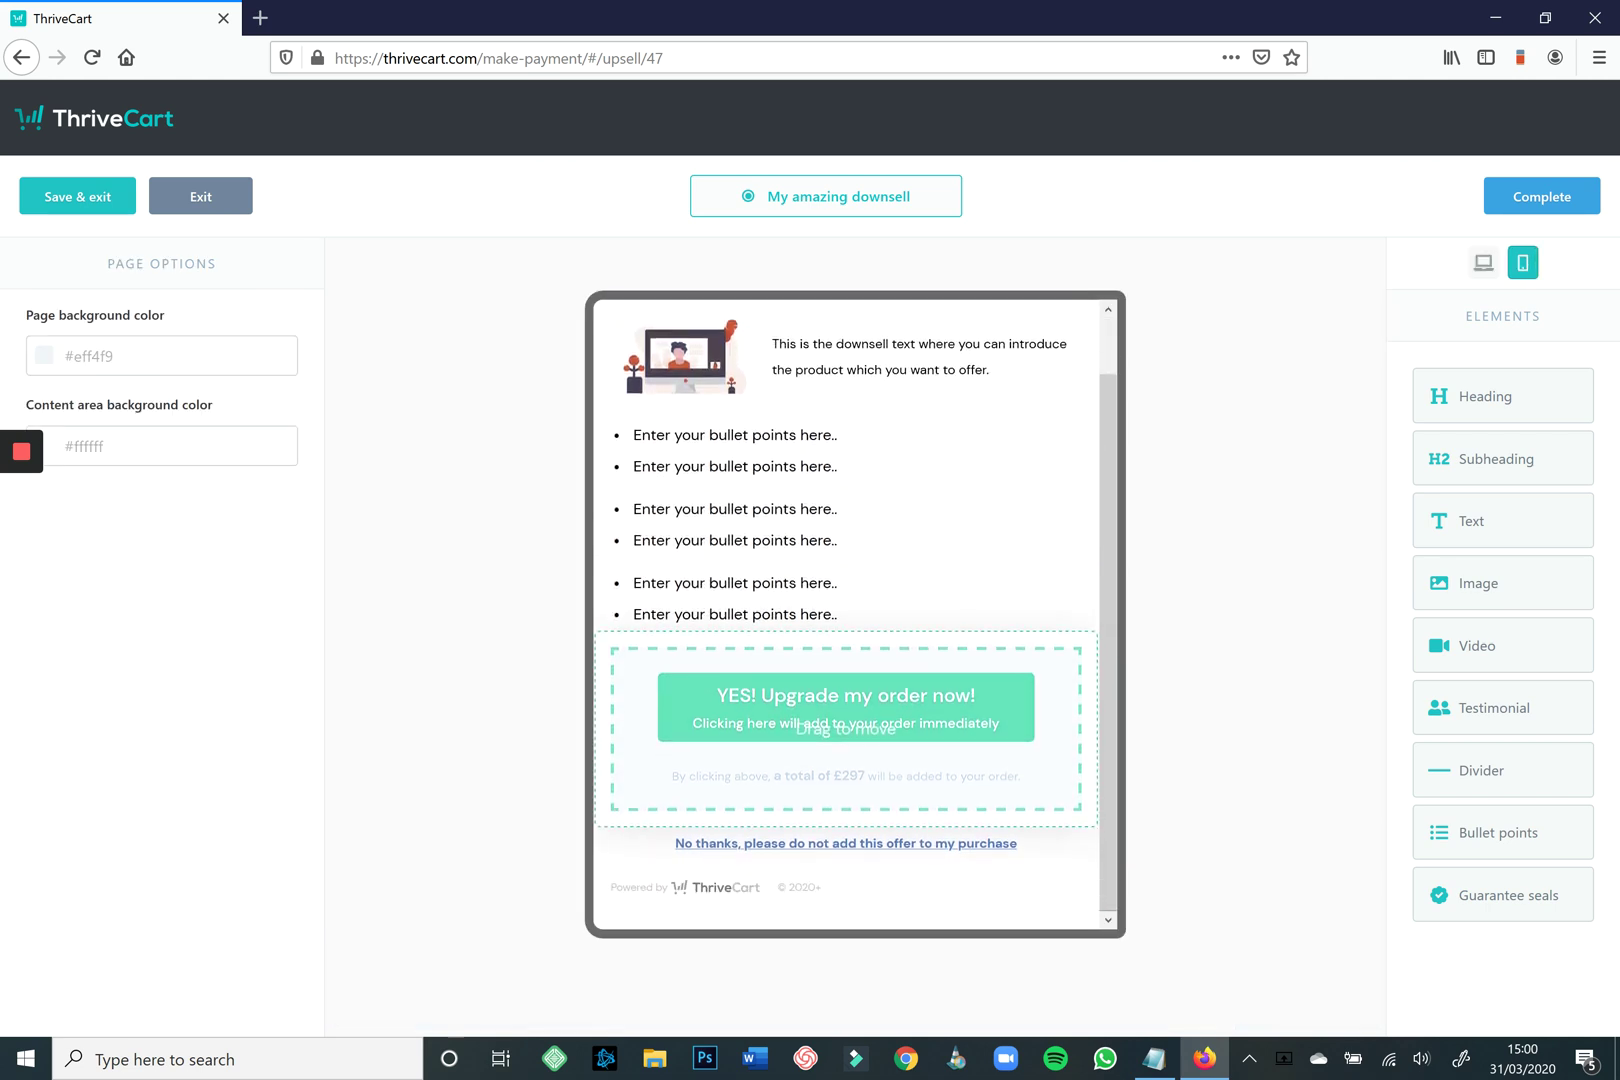
{"action": "scroll", "coordinate": [845, 610], "scroll_direction": "up", "scroll_amount": 1}
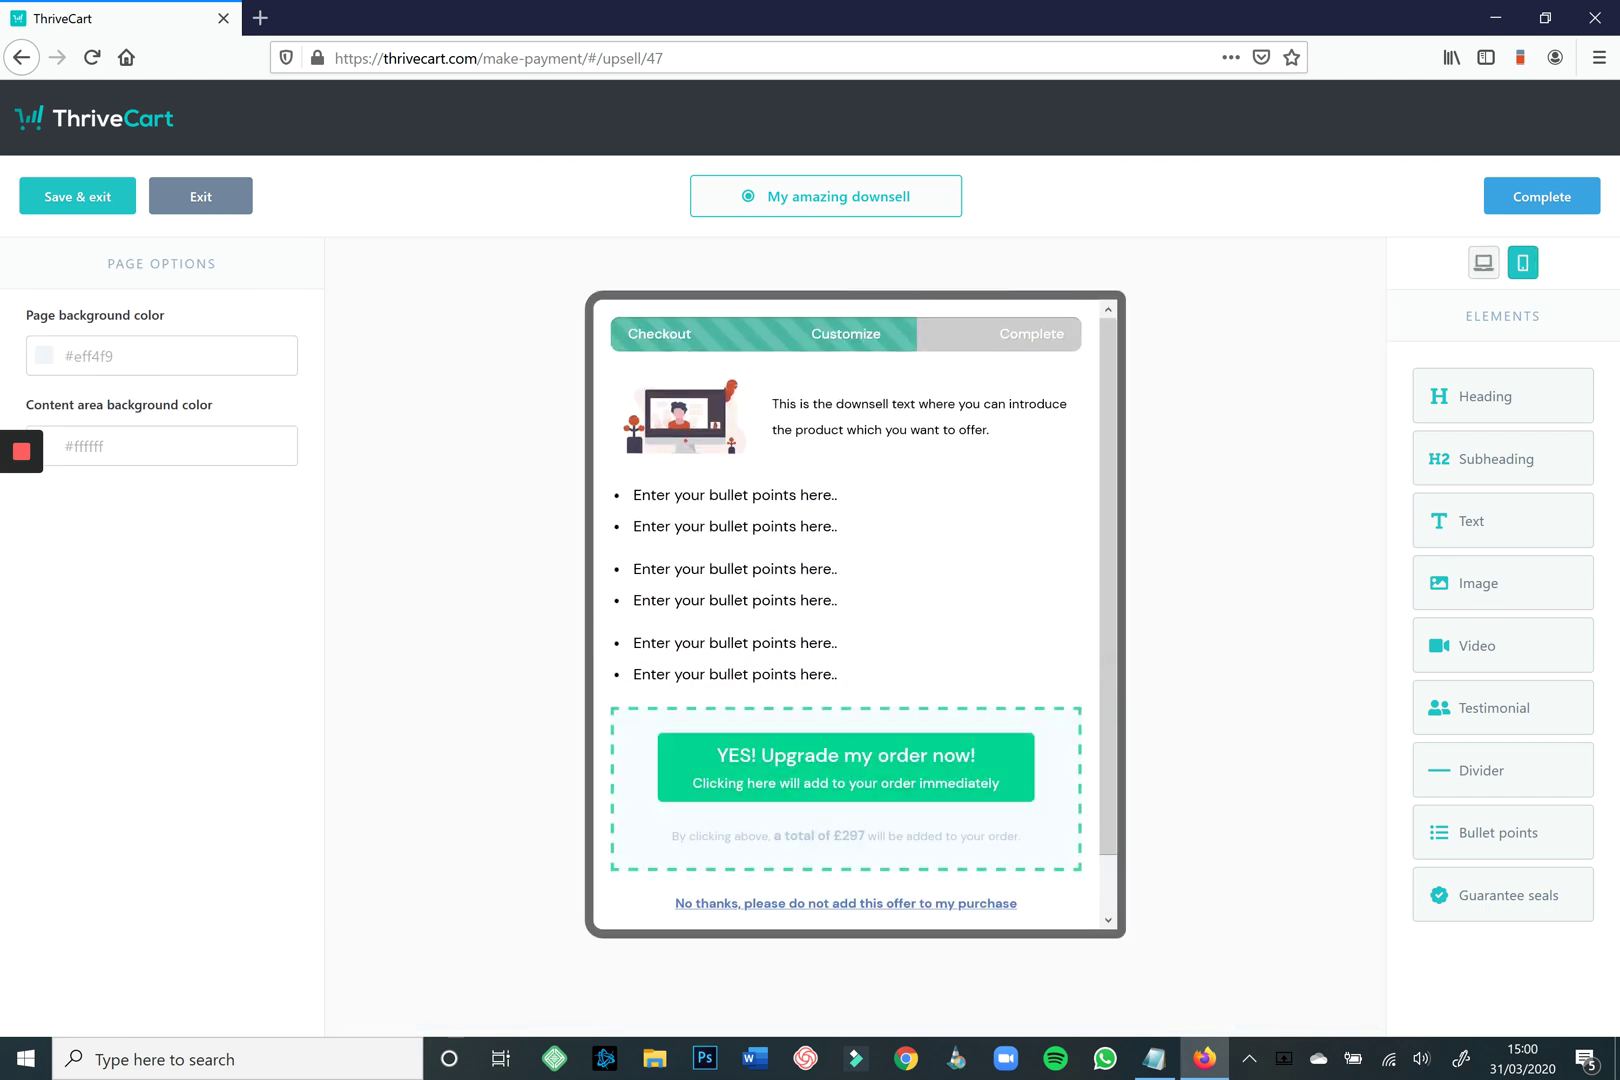
{"action": "left_click", "coordinate": [1483, 262]}
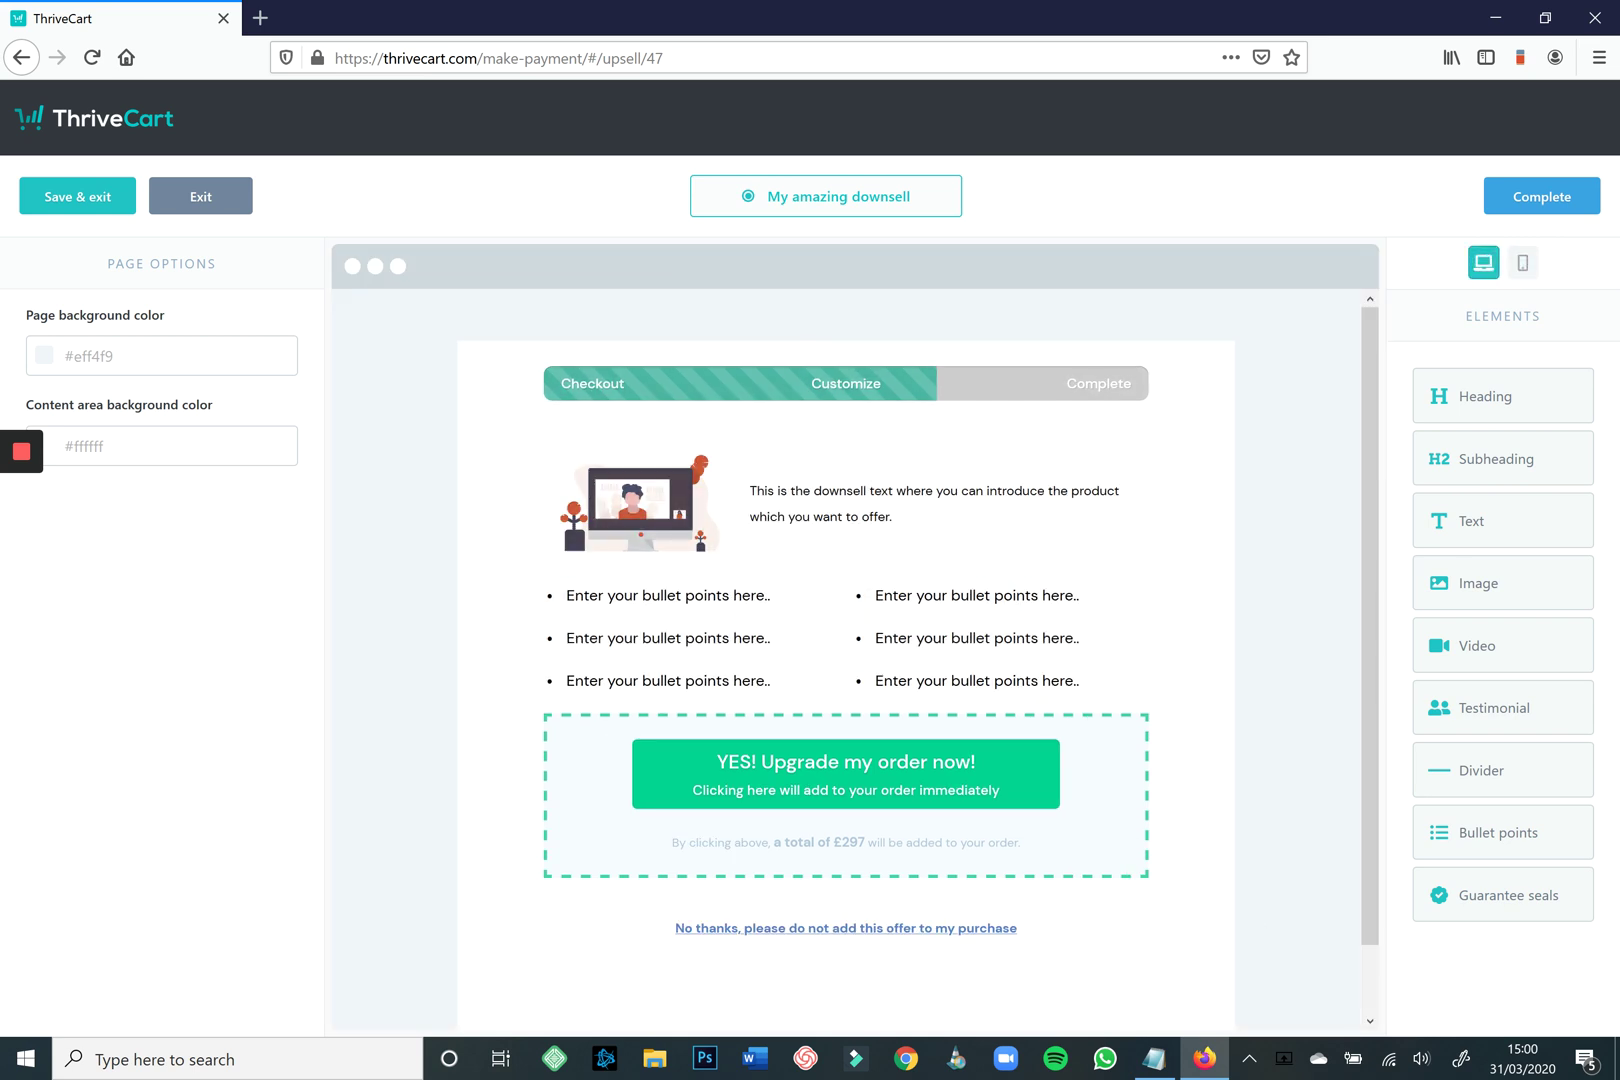
{"action": "left_click", "coordinate": [1541, 196]}
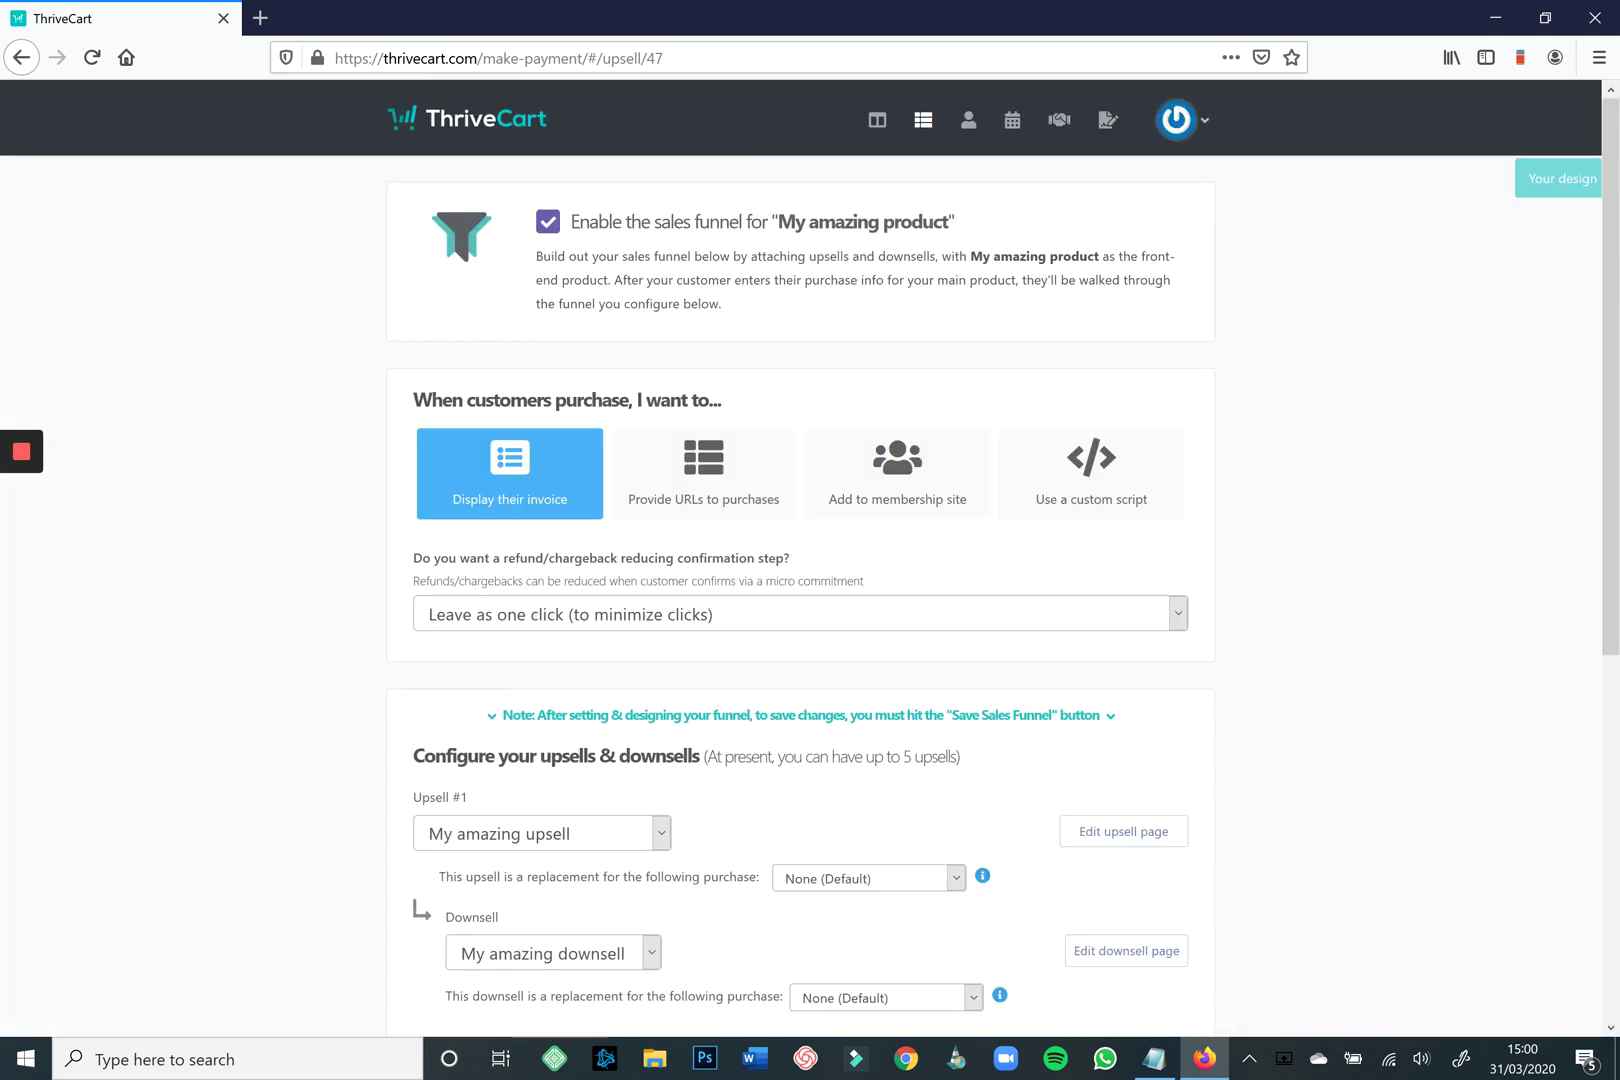
{"action": "scroll", "coordinate": [801, 560], "scroll_direction": "down", "scroll_amount": 6}
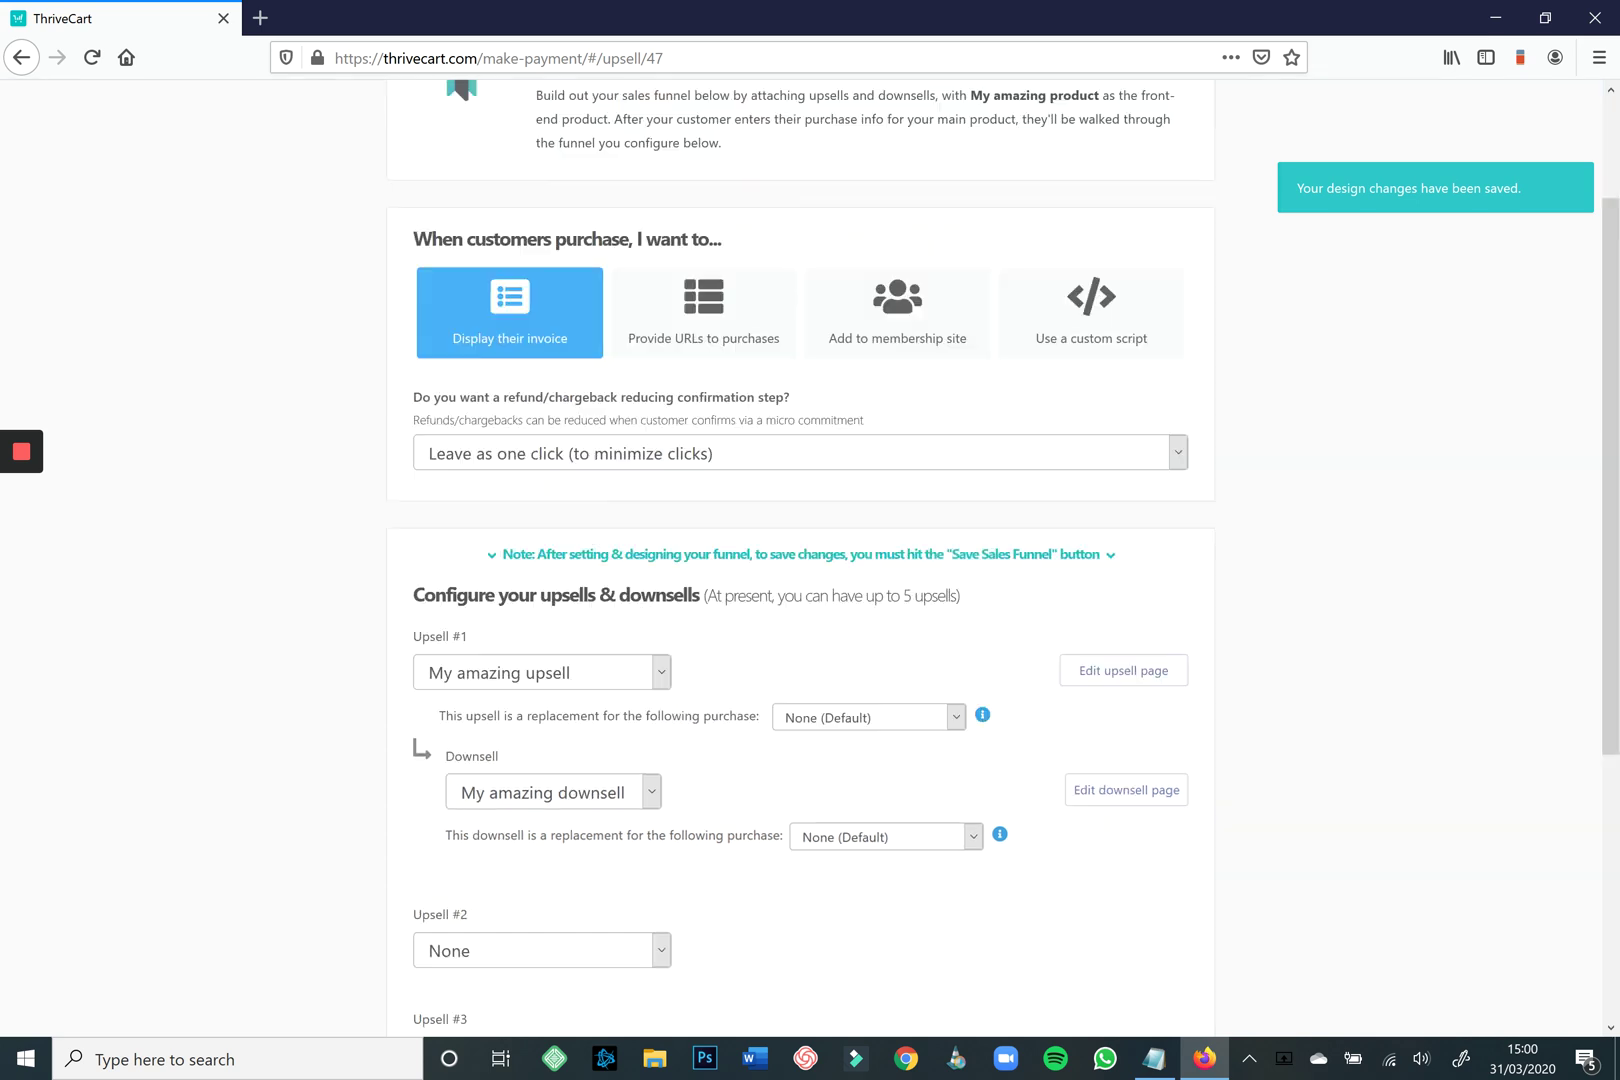
{"action": "left_click", "coordinate": [1148, 955]}
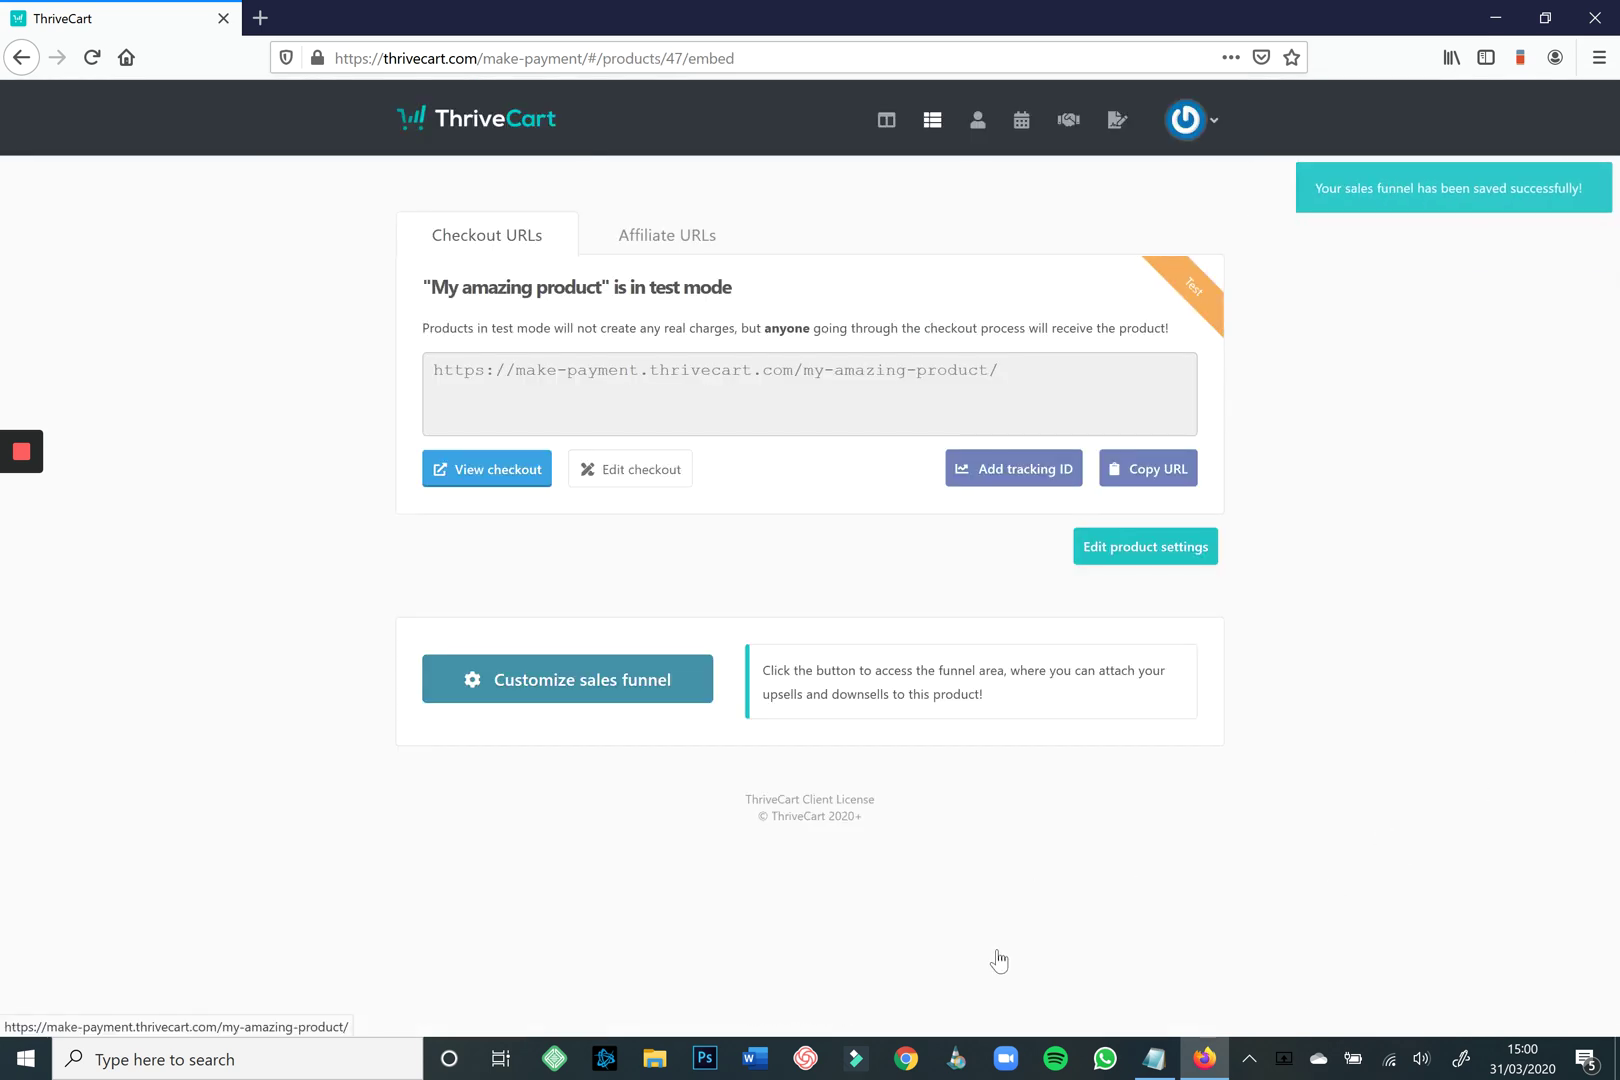
On the live checkout, enter the customer's name and email, accept the terms and add the £49 order bump.
{"action": "left_click", "coordinate": [498, 474]}
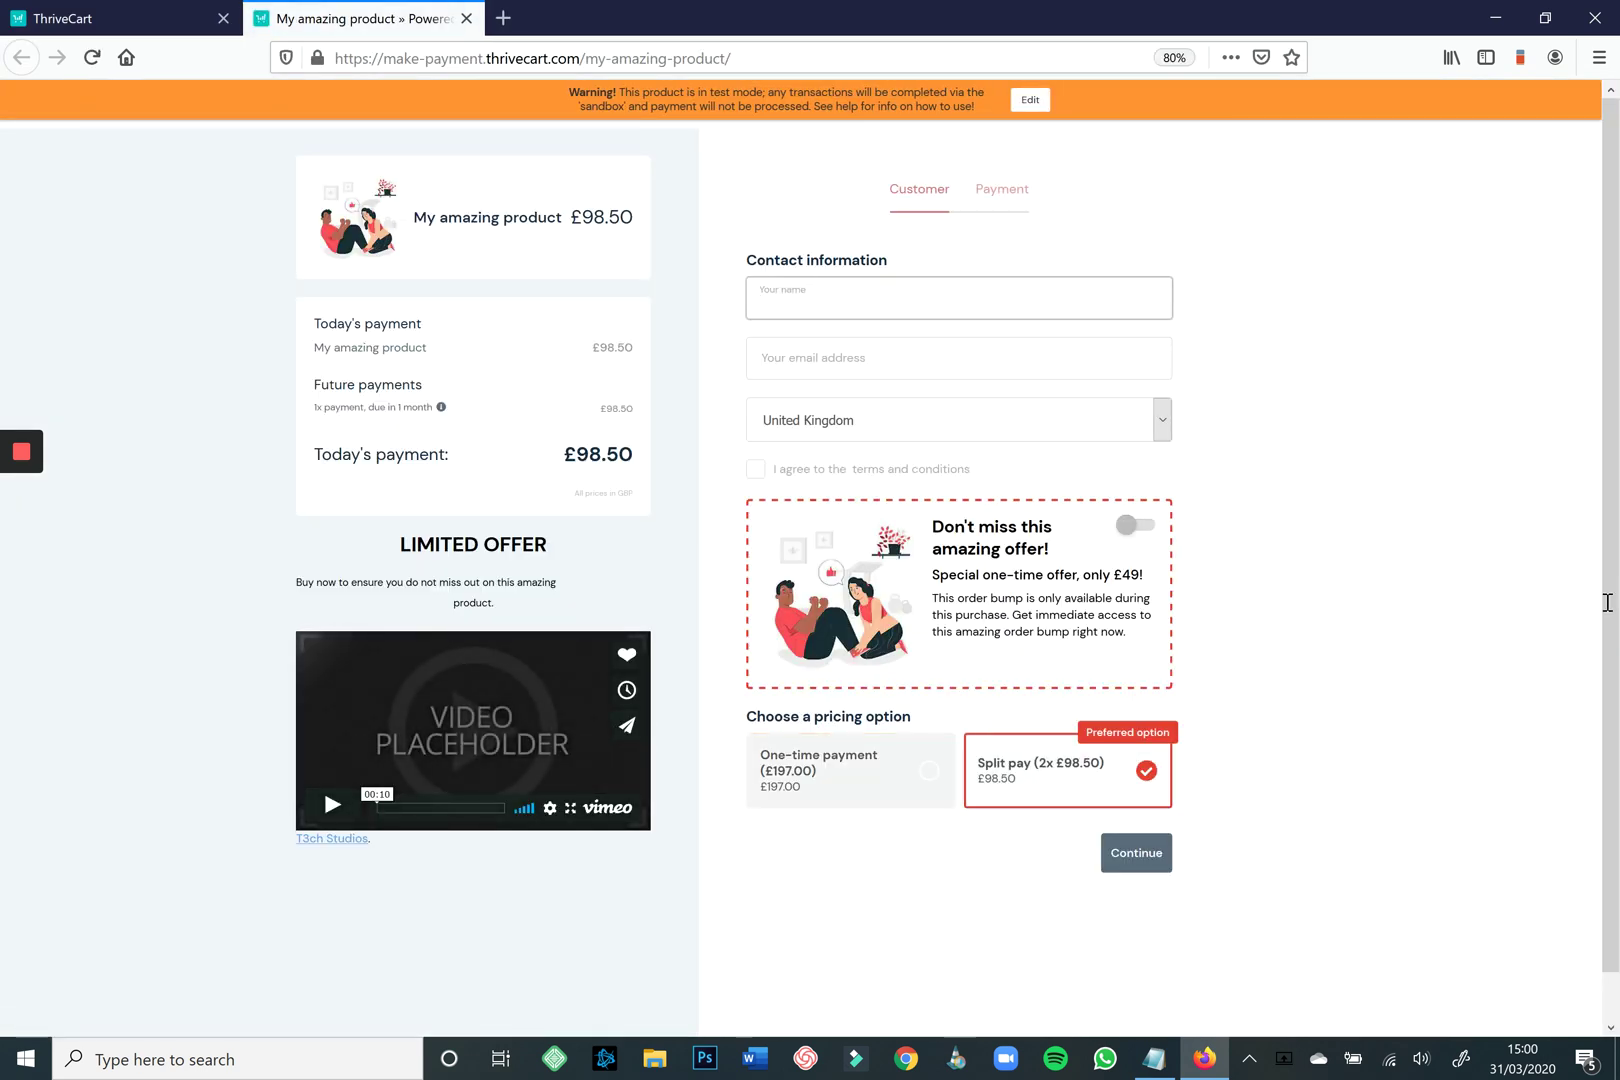
{"action": "type", "text": "Andrew"}
{"action": "key", "text": "Tab"}
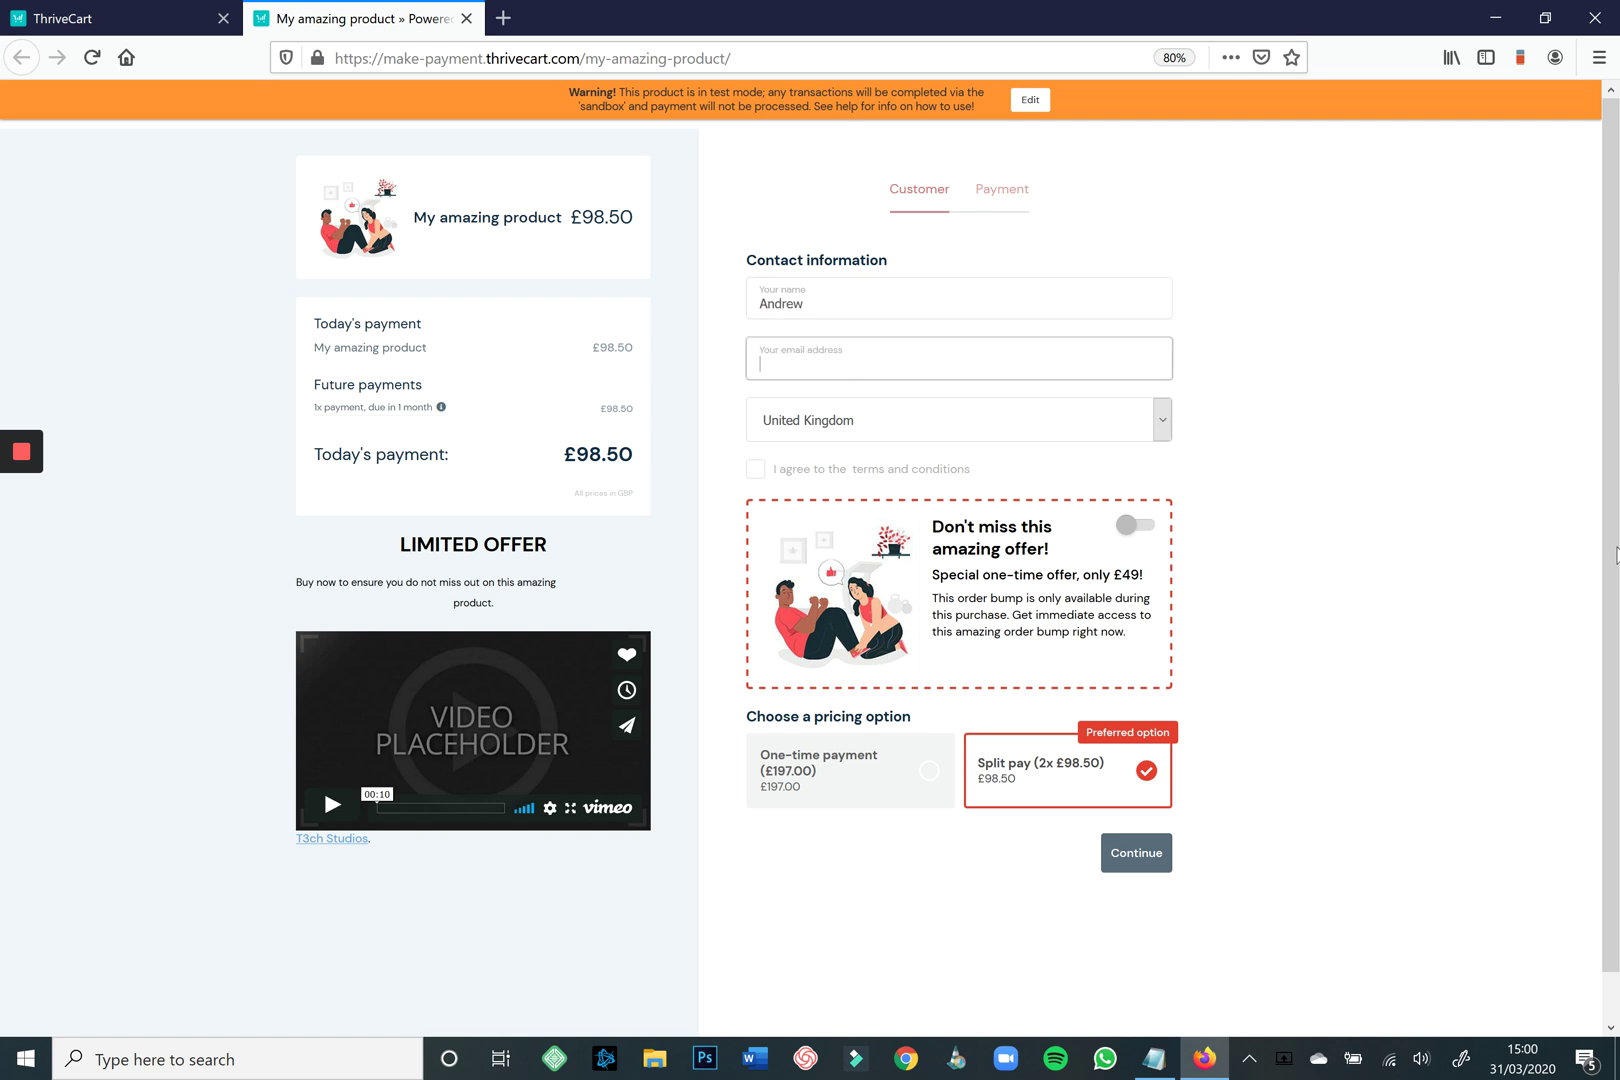
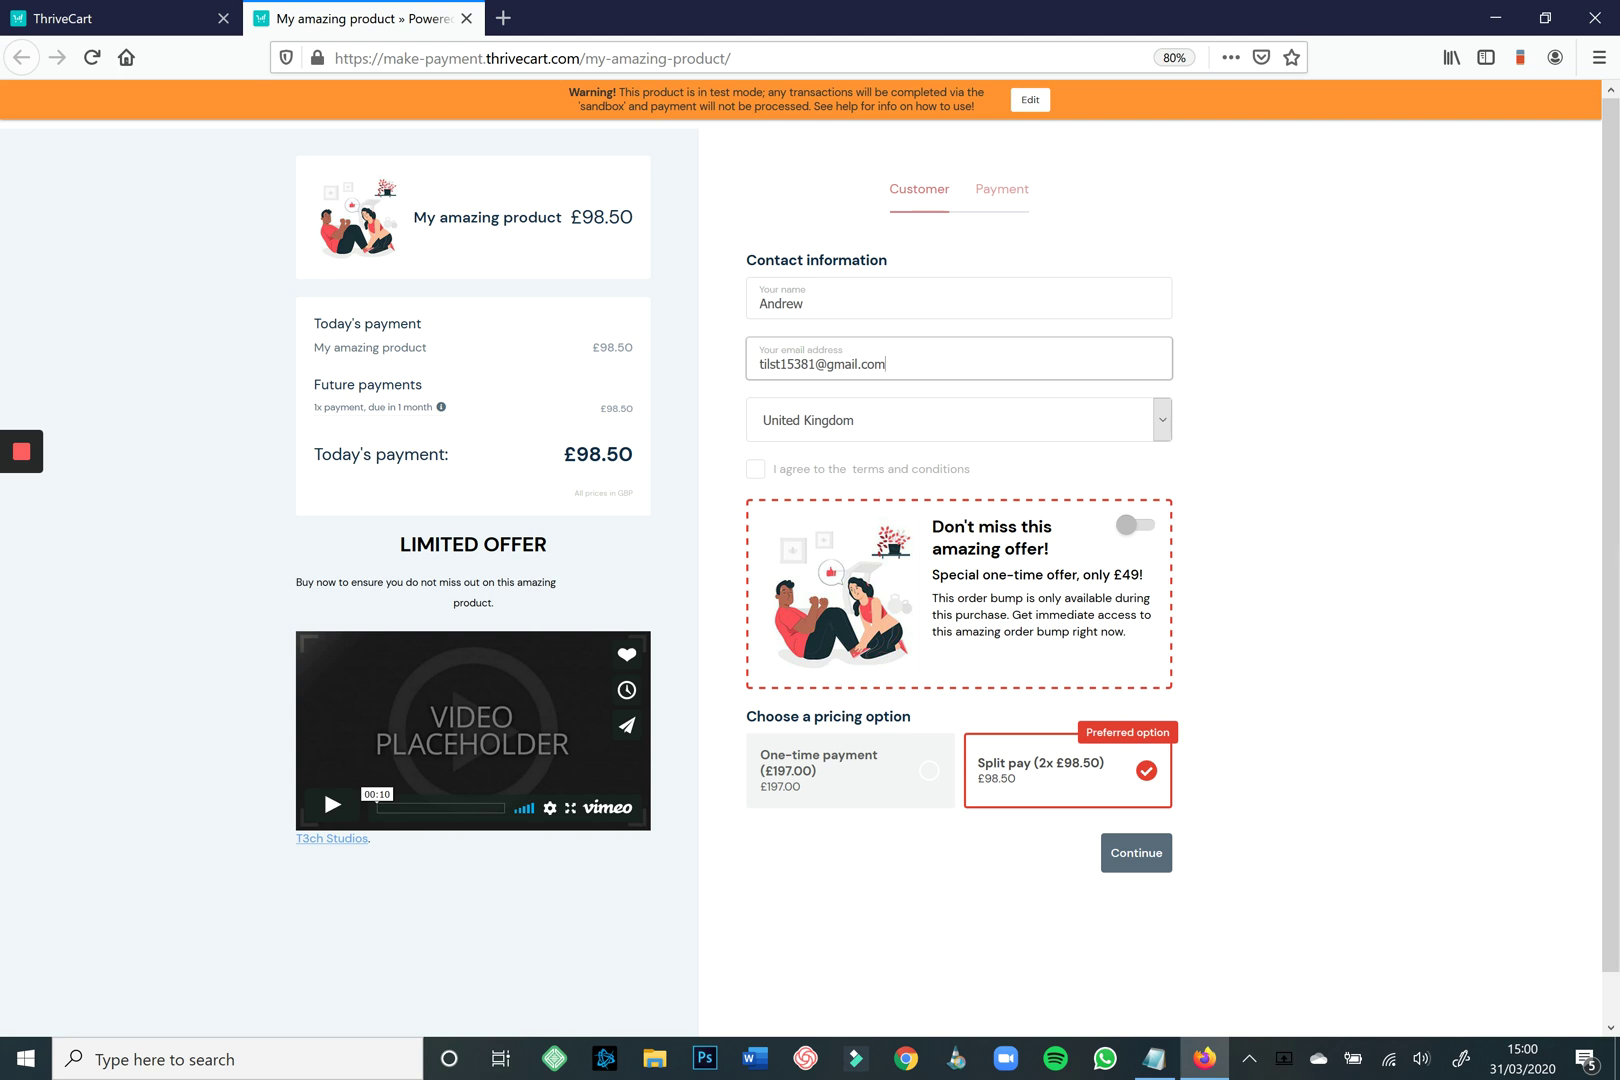
{"action": "key", "text": "Tab"}
{"action": "key", "text": "Tab"}
{"action": "key", "text": "space"}
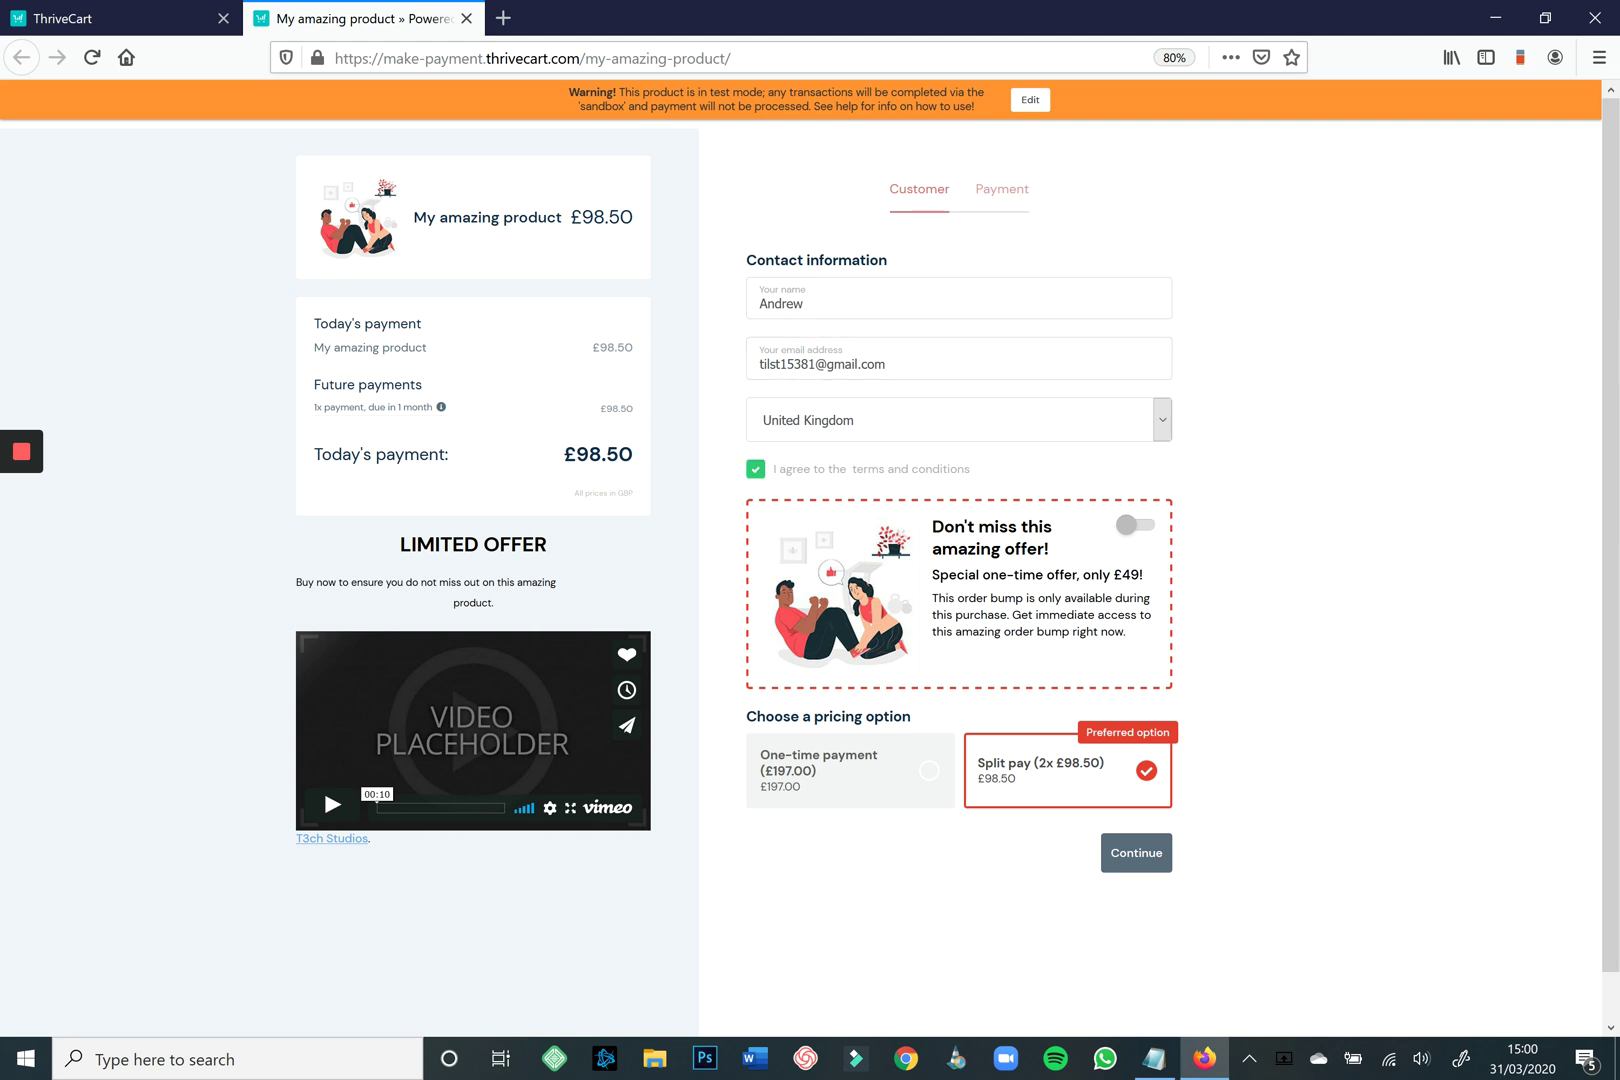
{"action": "key", "text": "Tab"}
{"action": "key", "text": "space"}
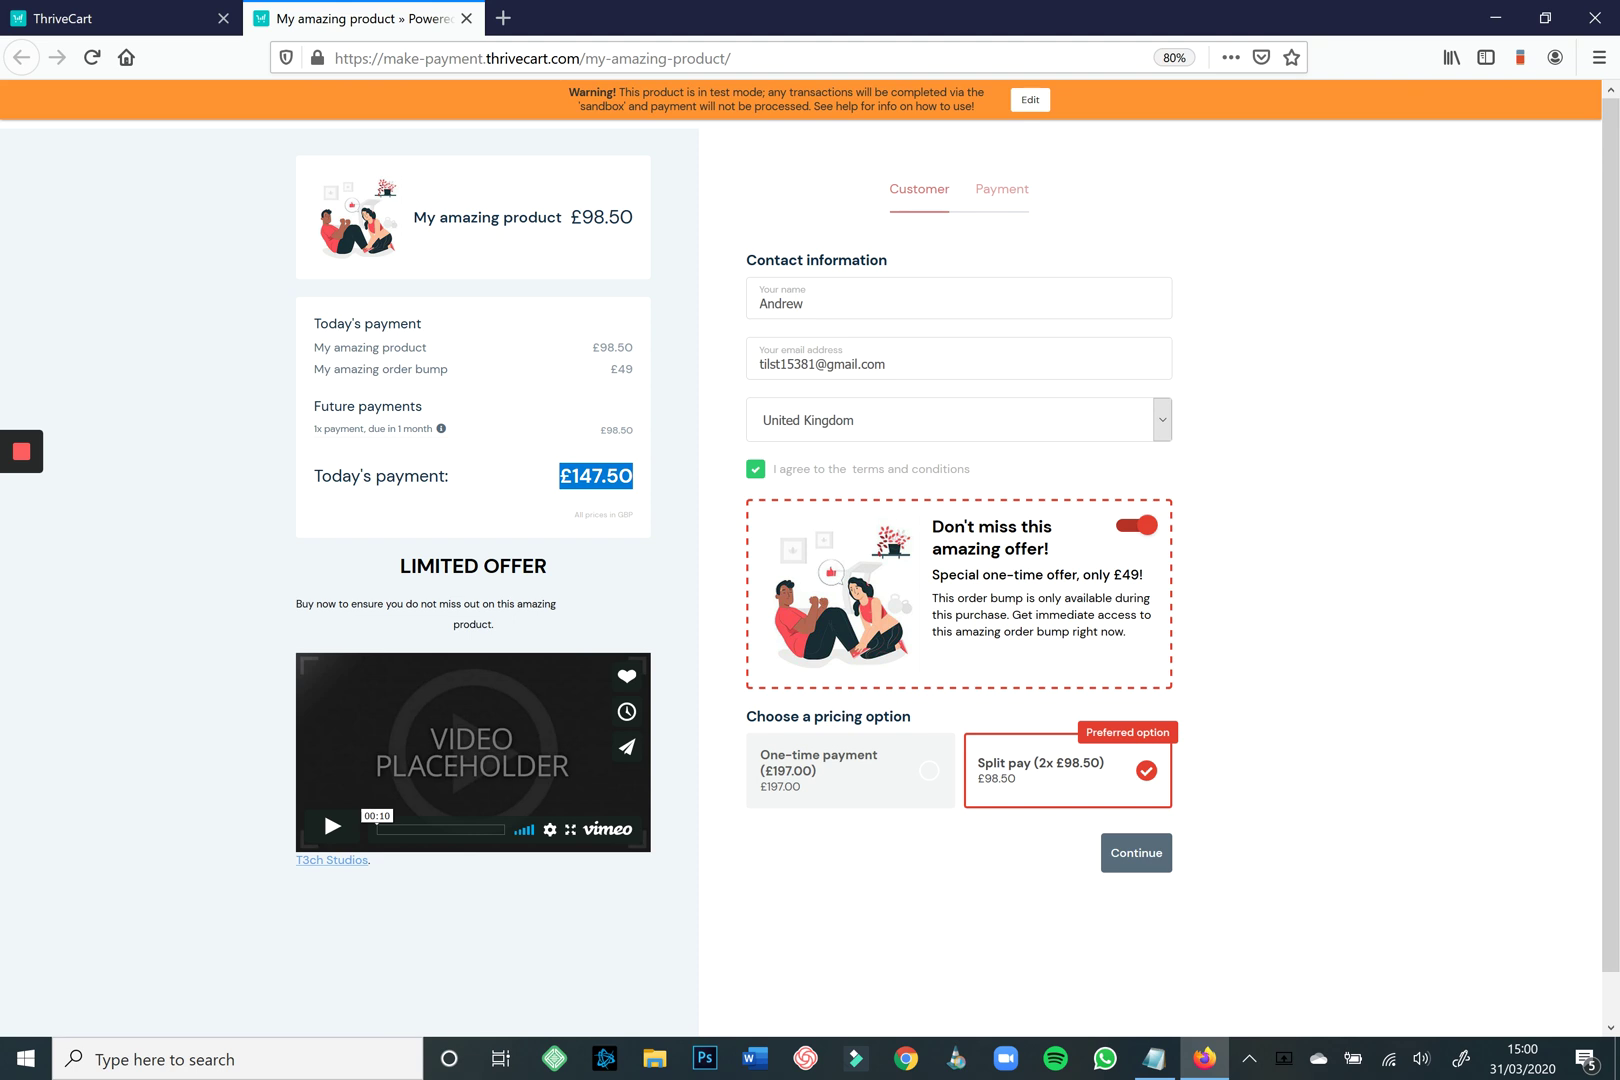
Pay by credit card with the test card number, expiry and CVC, and submit the order.
{"action": "left_click", "coordinate": [1136, 852]}
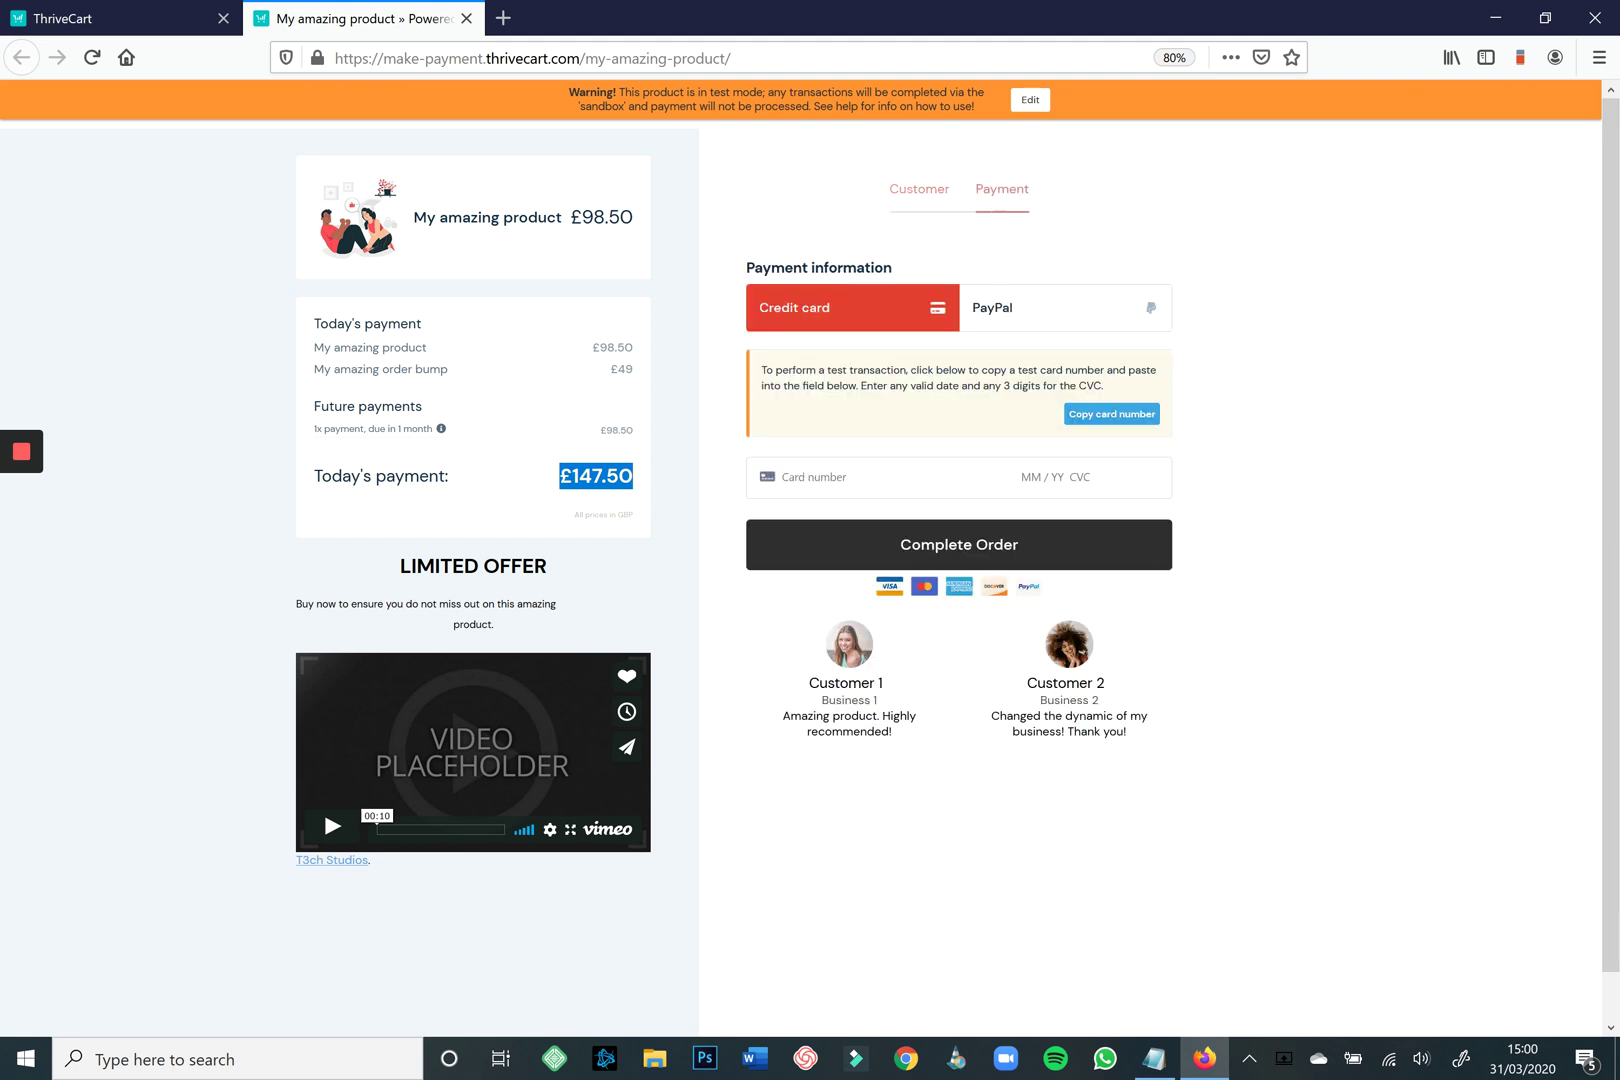
{"action": "left_click", "coordinate": [1065, 307]}
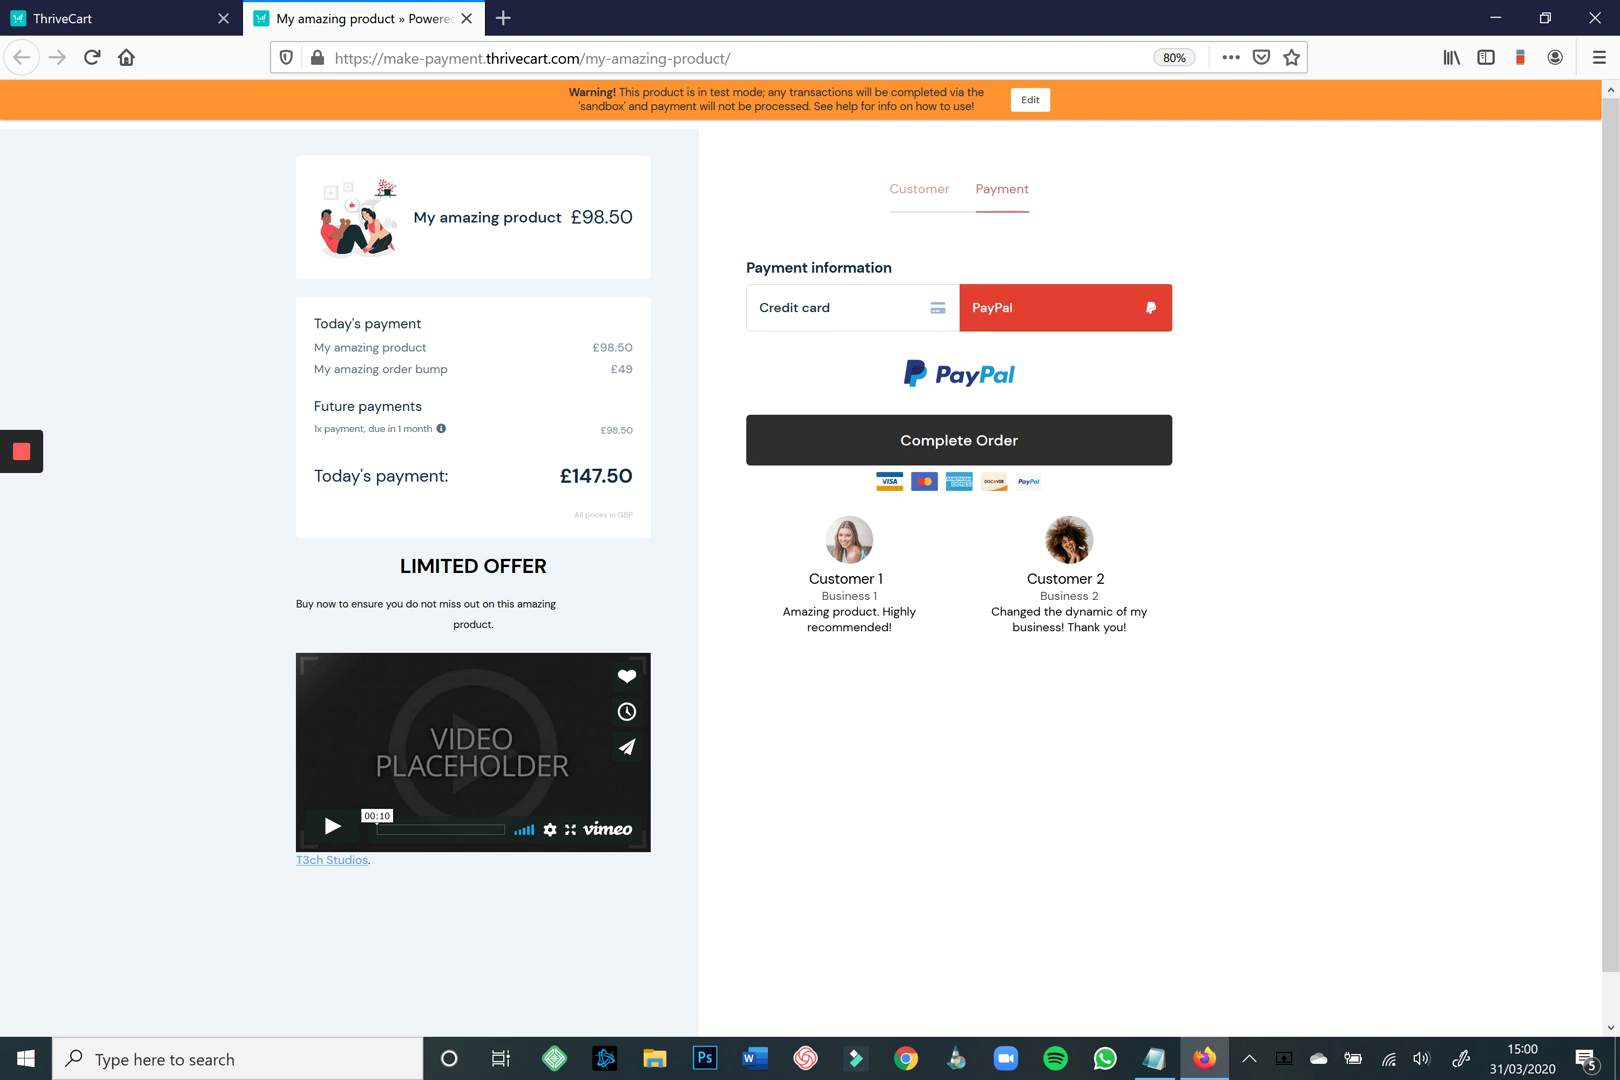
{"action": "left_click", "coordinate": [795, 307]}
{"action": "left_click", "coordinate": [1111, 414]}
{"action": "left_click", "coordinate": [900, 477]}
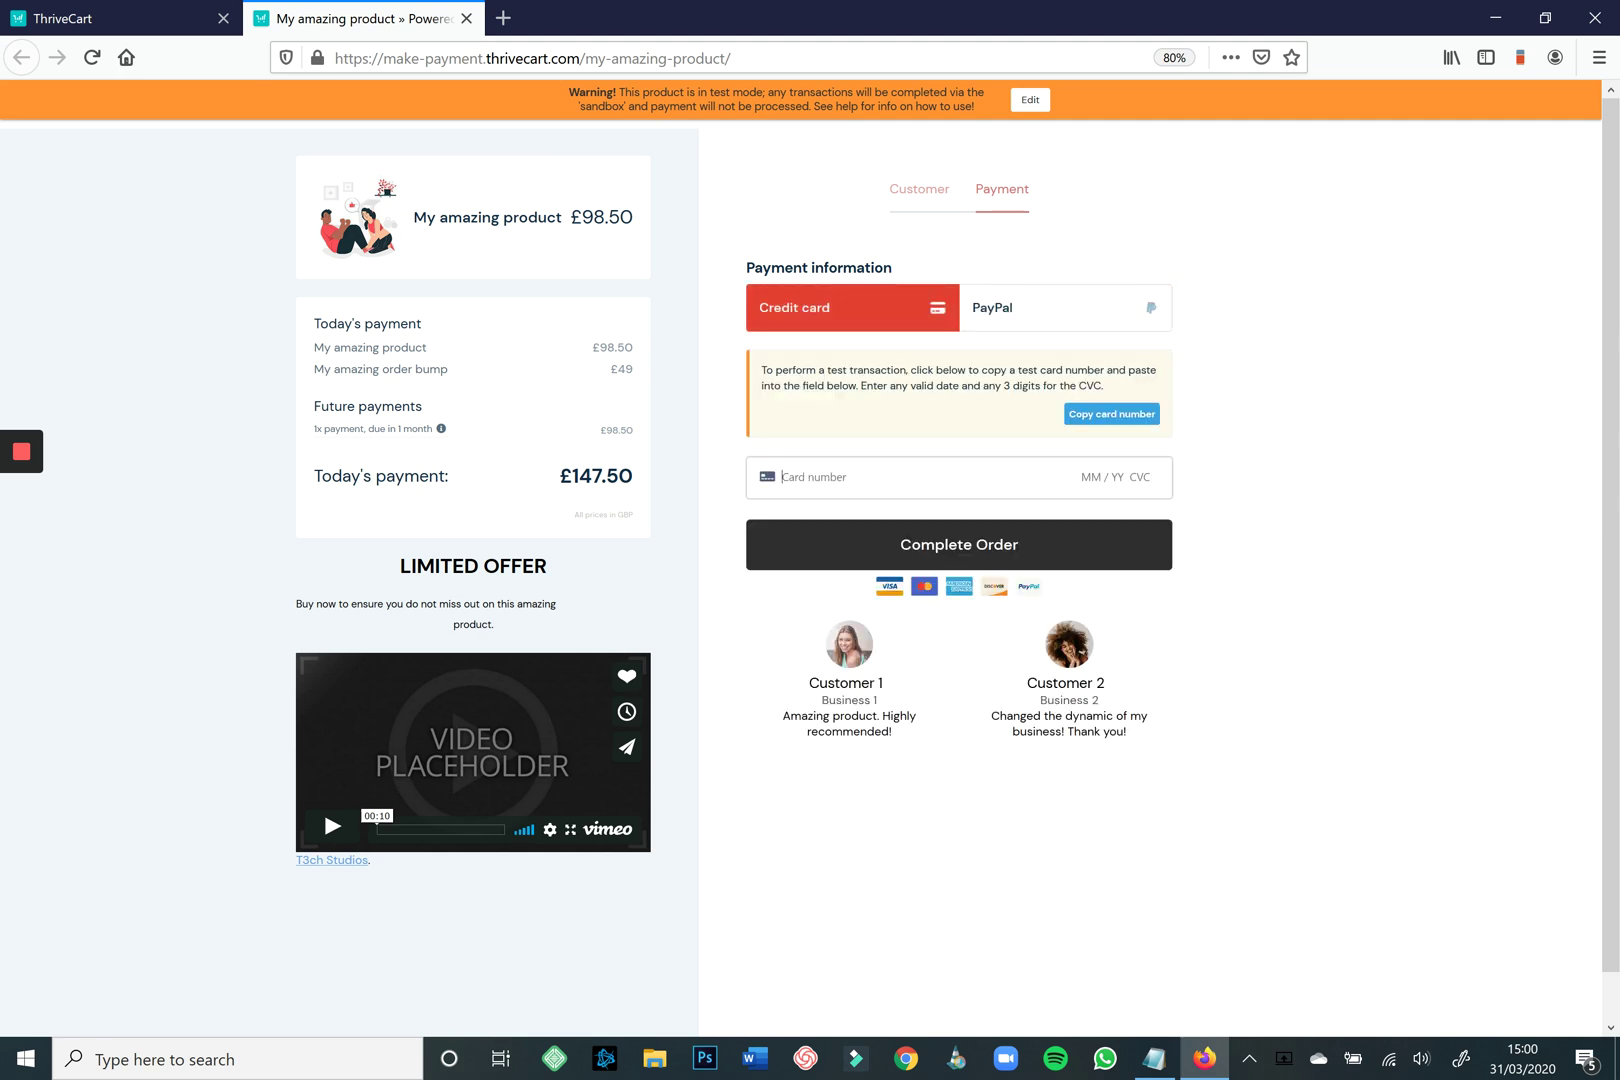
{"action": "key", "text": "ctrl+v"}
{"action": "type", "text": "11 / "}
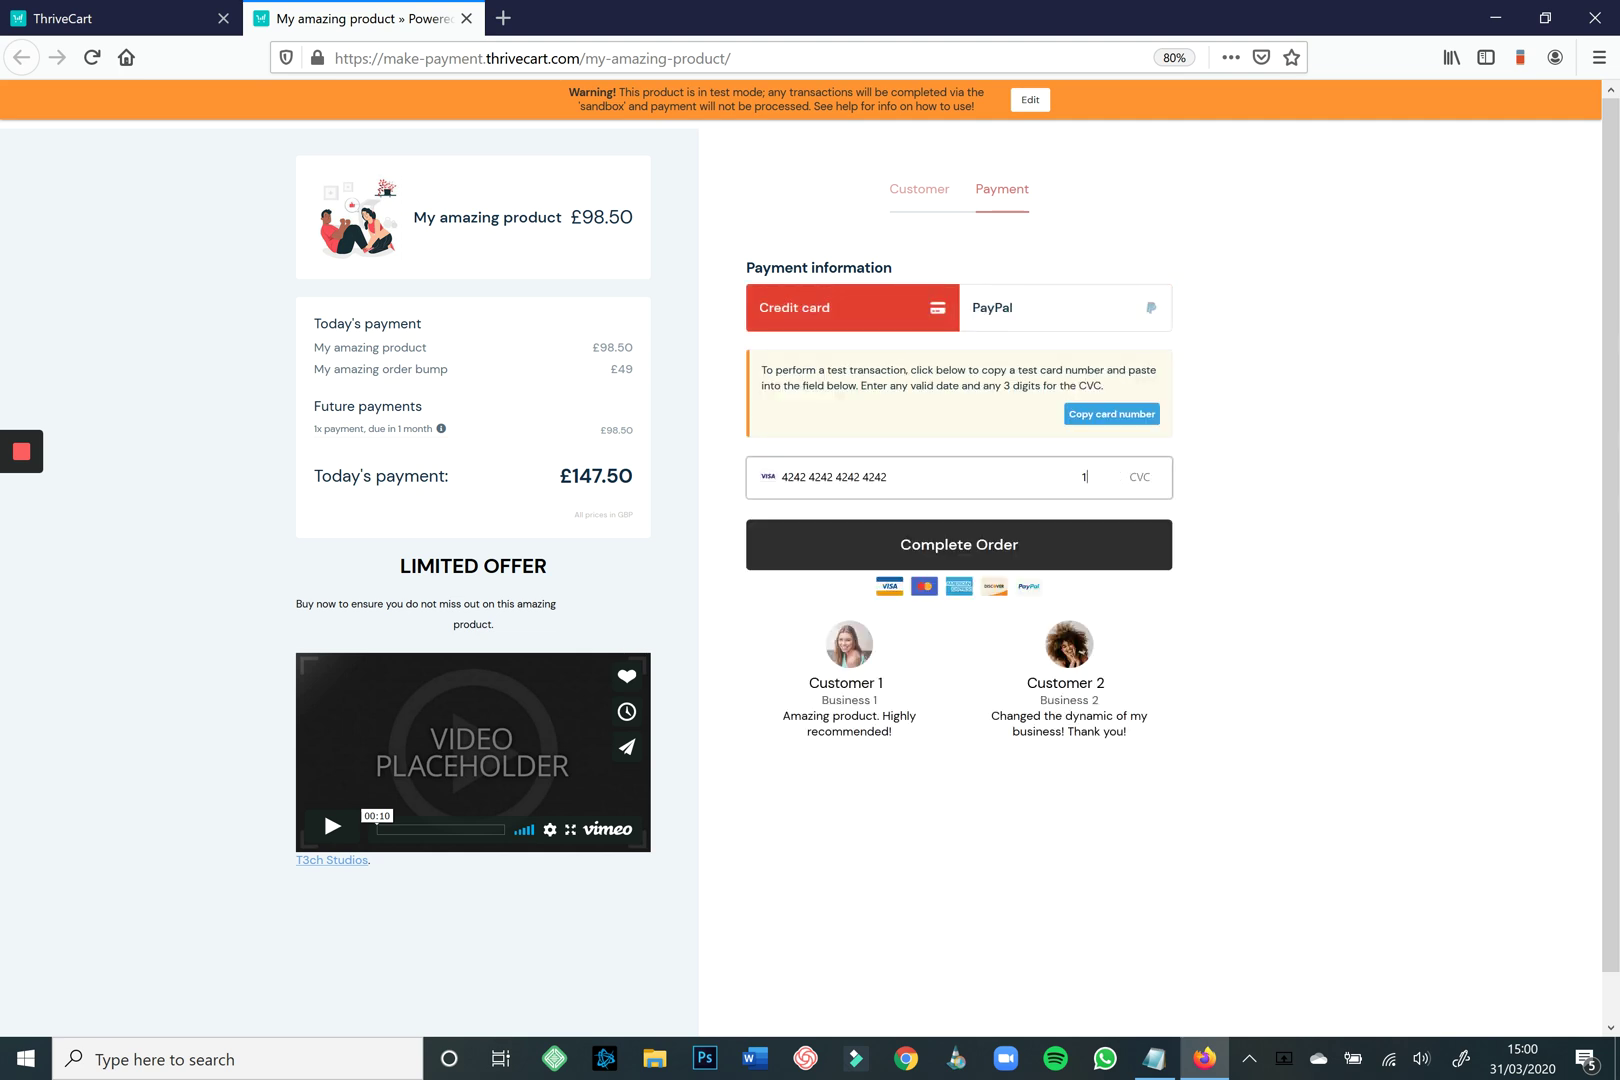
{"action": "type", "text": "23 900"}
{"action": "key", "text": "Return"}
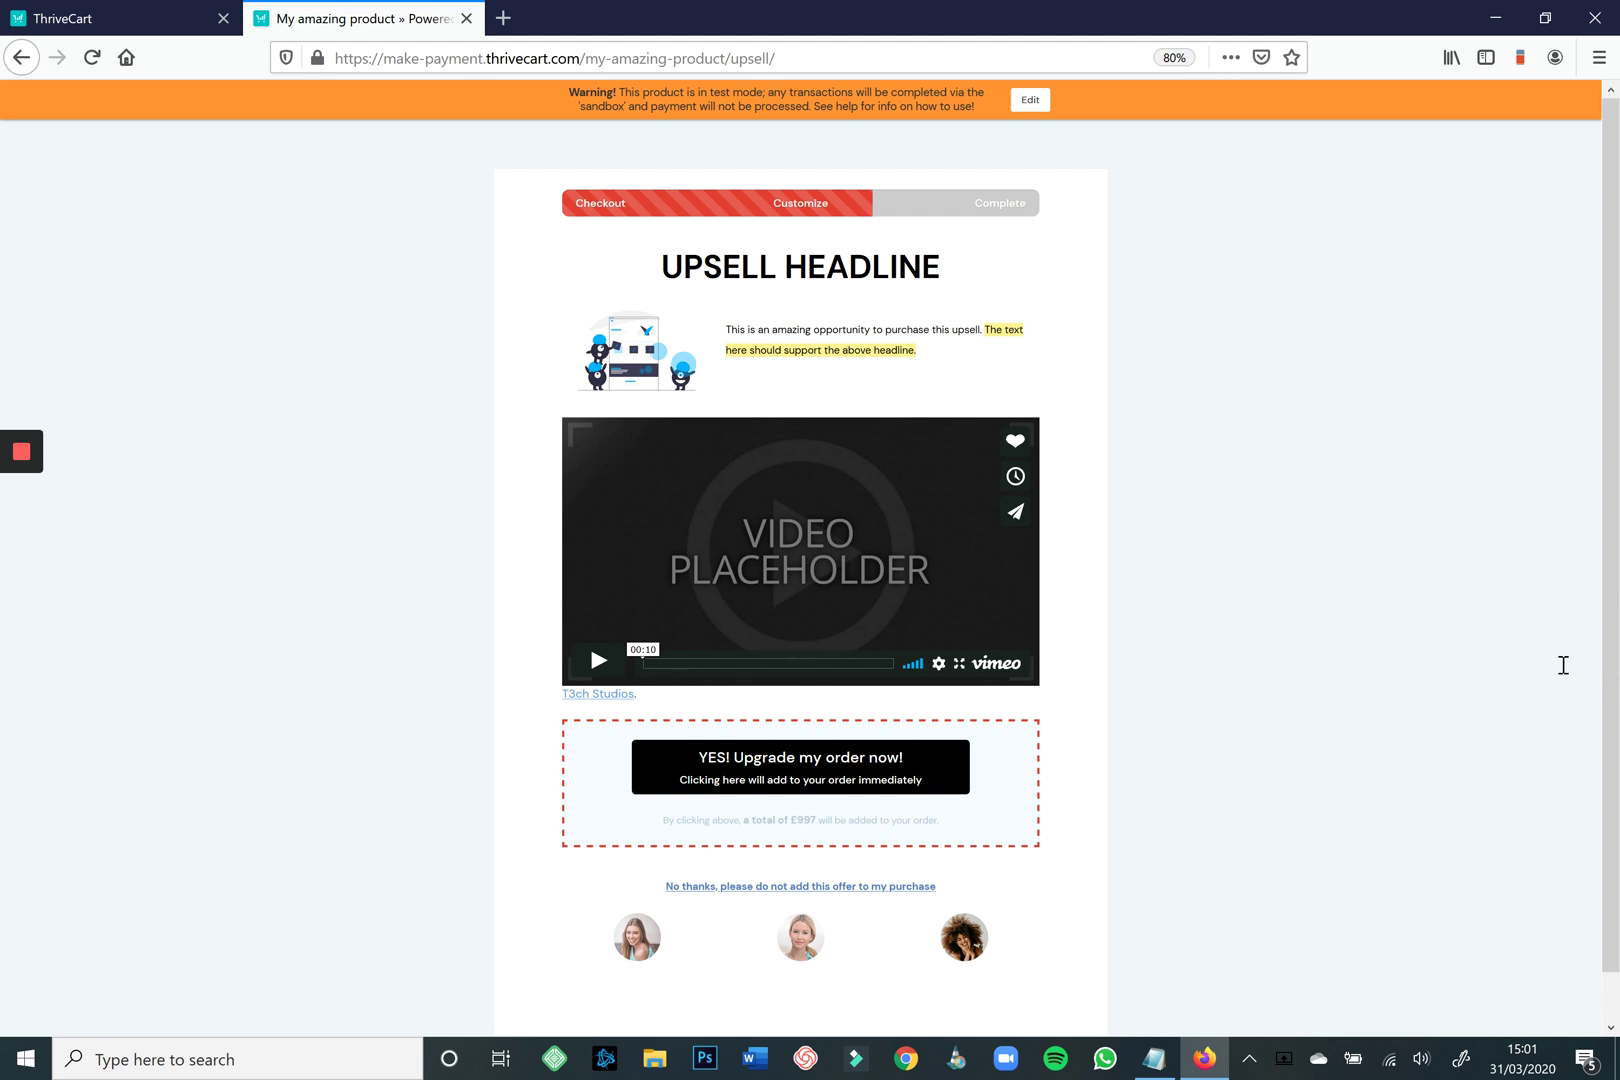
Review the upsell description and decline the £997 upgrade offer.
{"action": "left_click_drag", "start_coordinate": [726, 329], "coordinate": [1026, 331]}
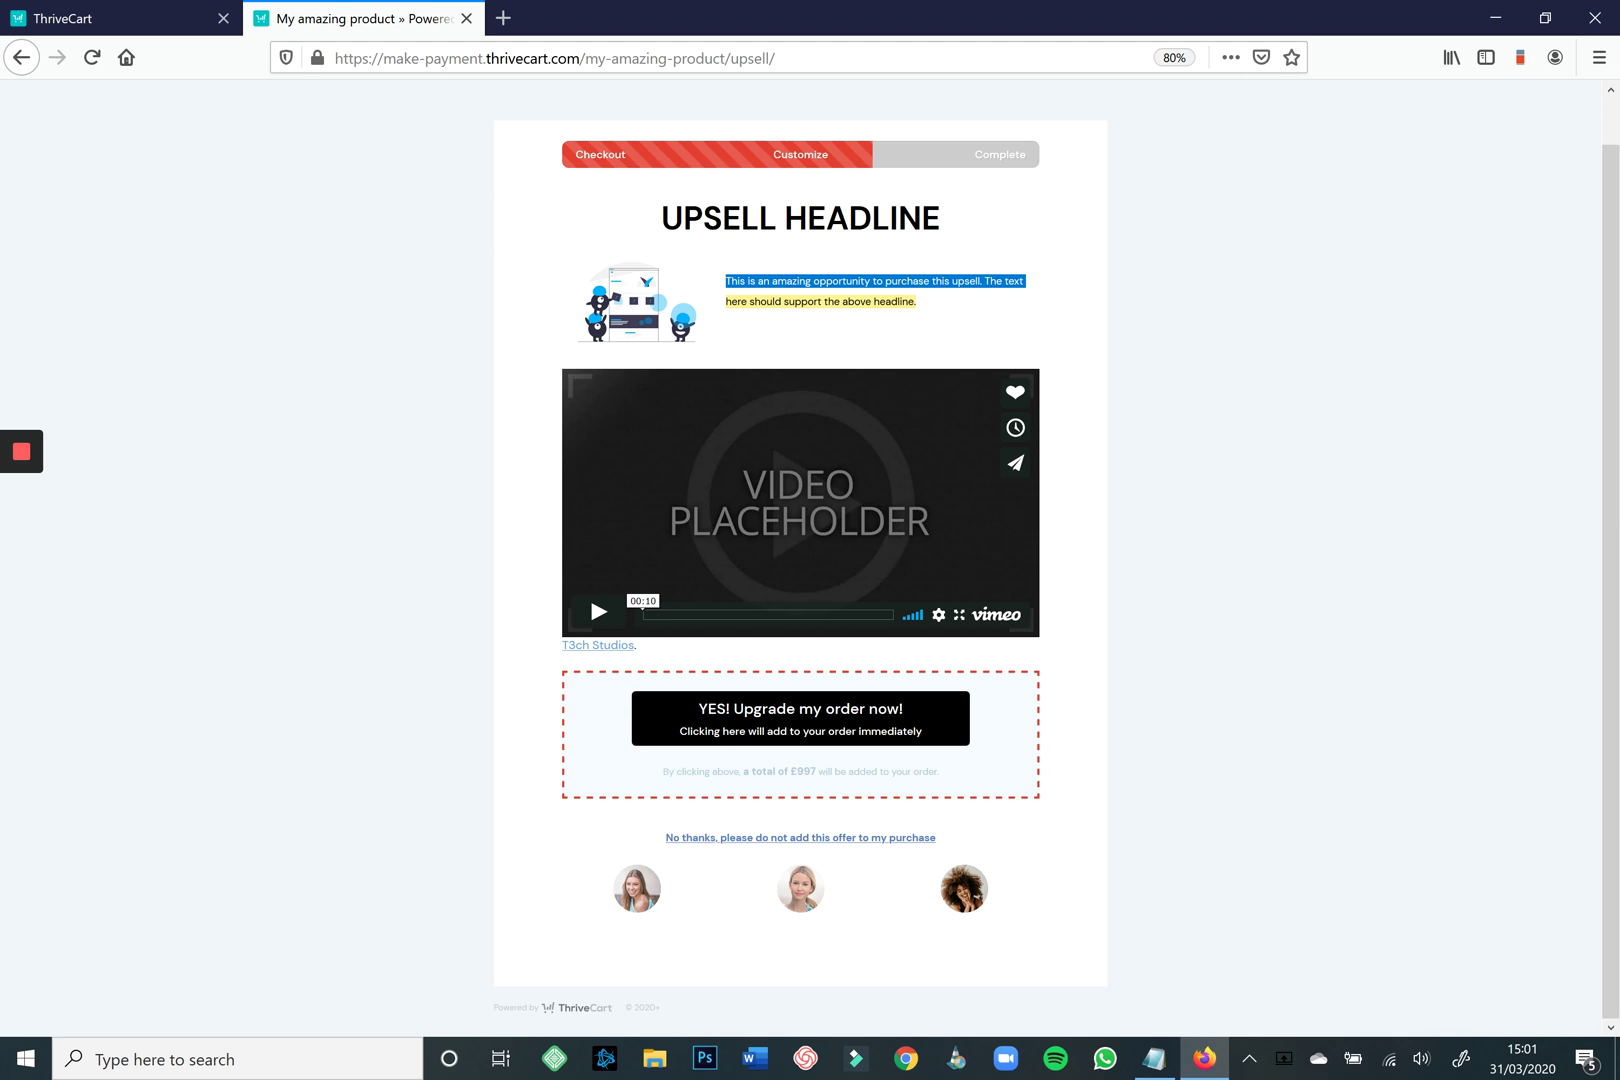
{"action": "left_click", "coordinate": [800, 718]}
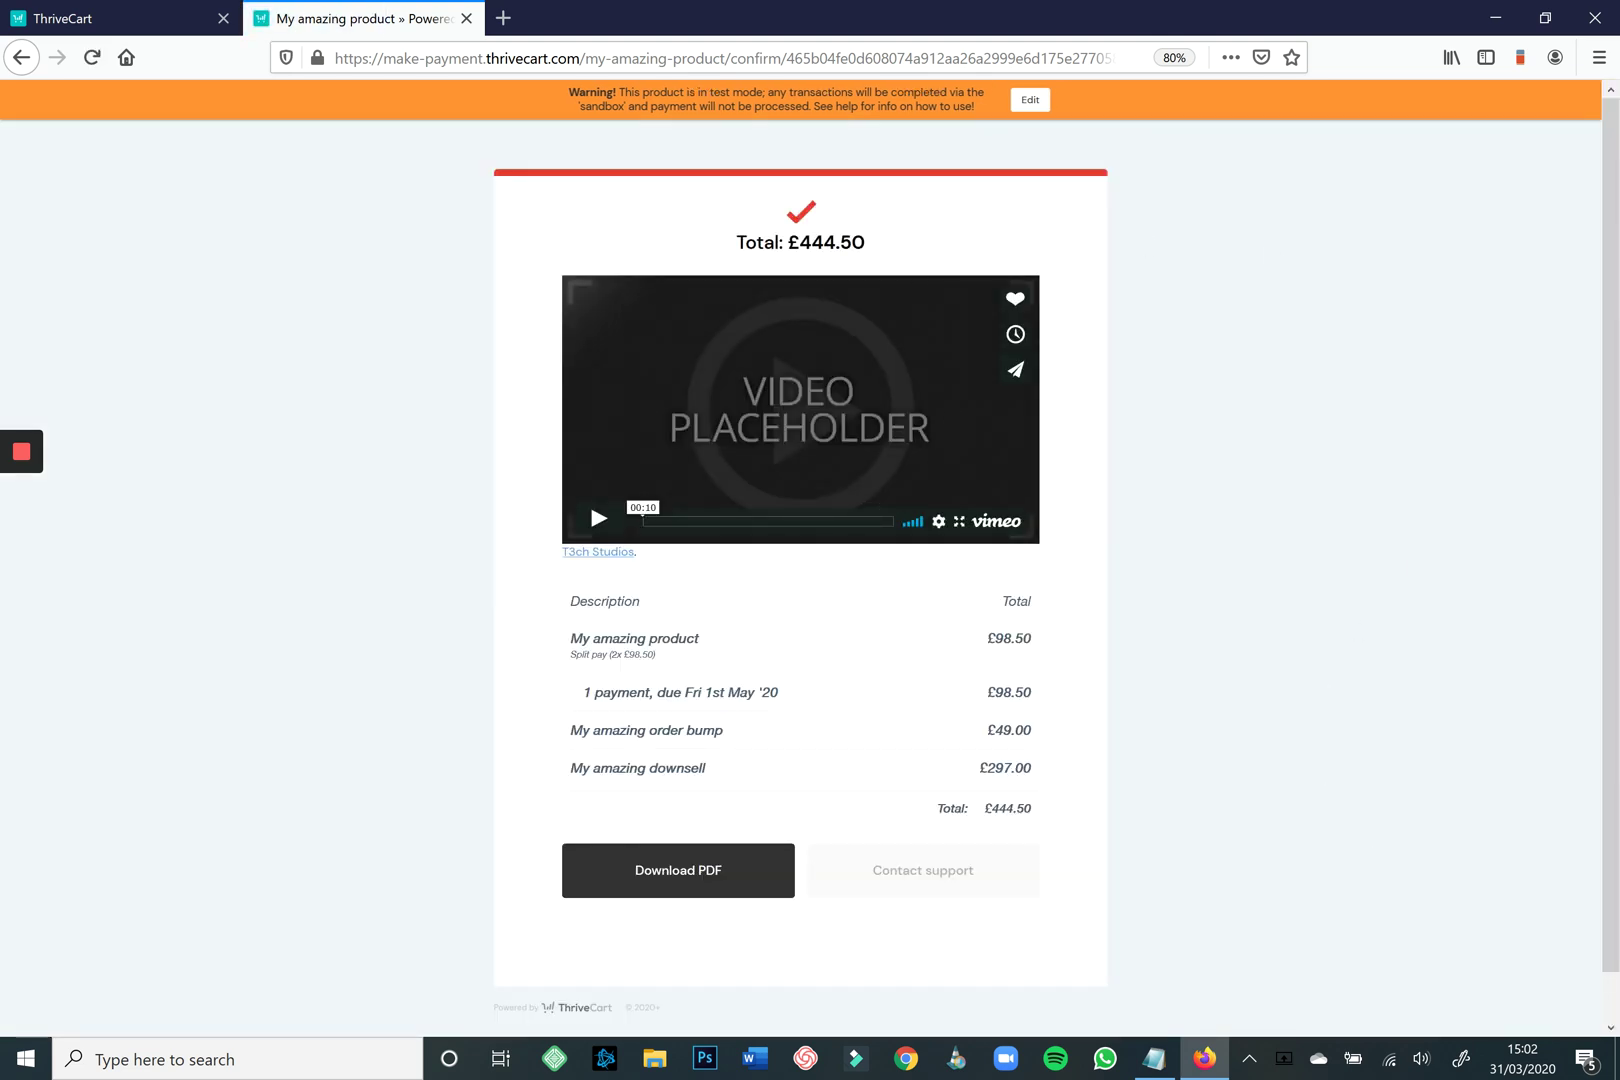
Highlight the product, order bump and downsell lines totalling £444.50 on the confirmation page.
{"action": "left_click_drag", "start_coordinate": [986, 639], "coordinate": [965, 808]}
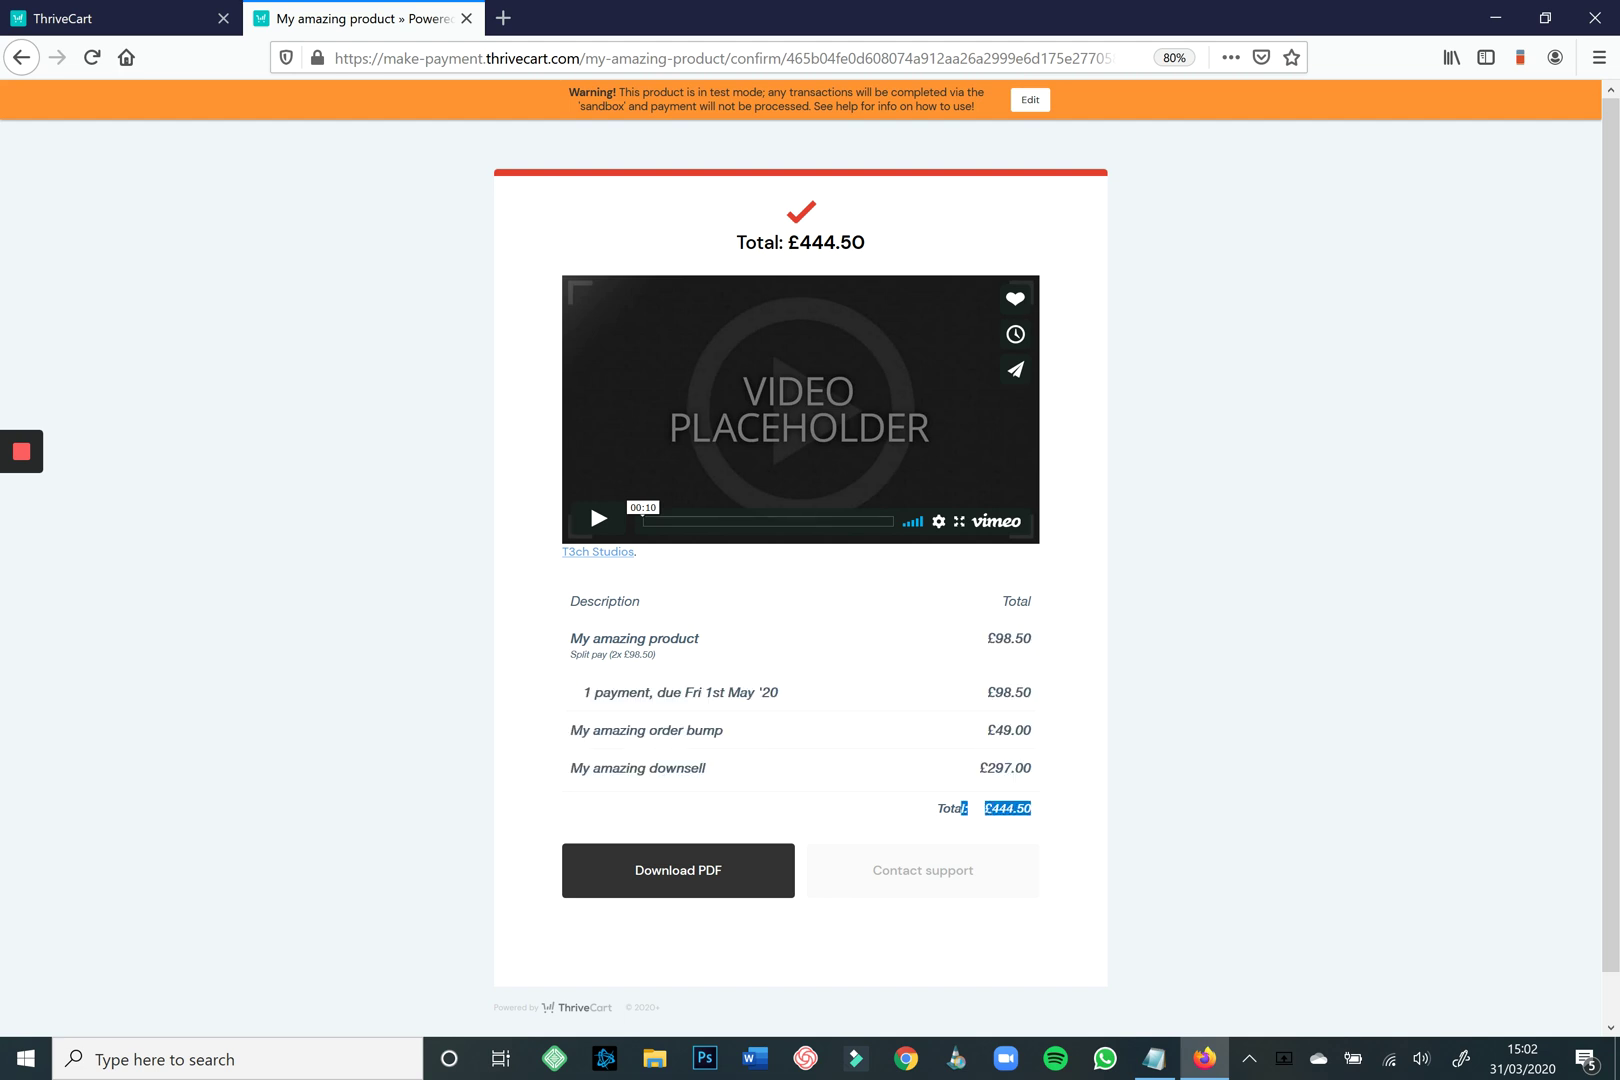